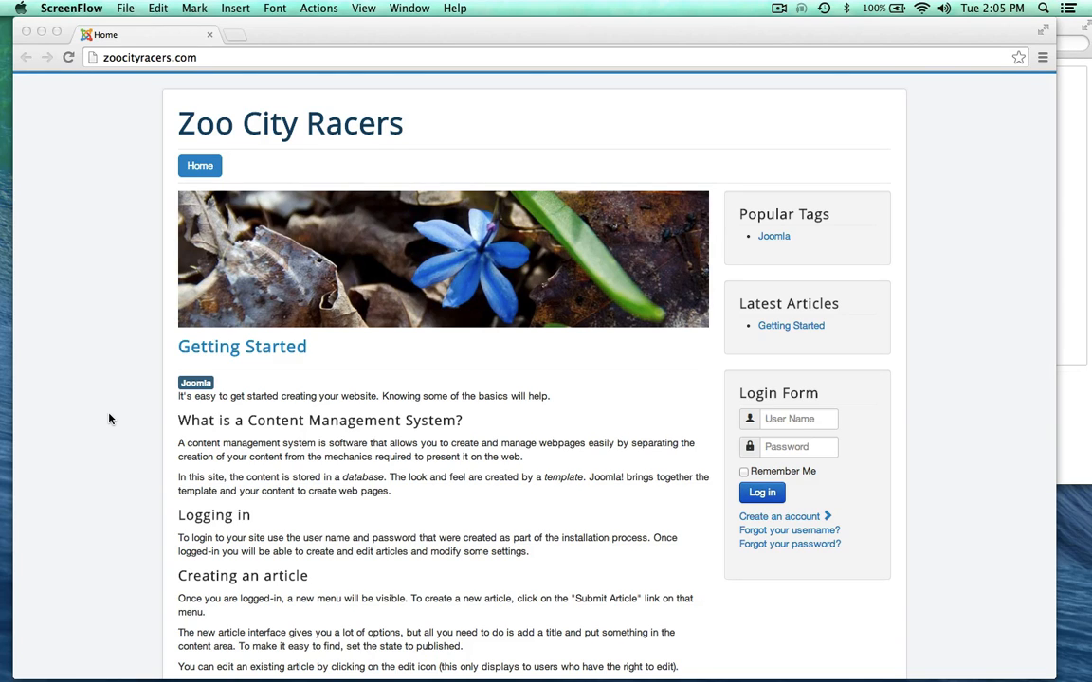
Step: Go to the site's administrator login page by adding /administrator to the URL
{"action": "scroll", "coordinate": [109, 418], "scroll_direction": "down", "scroll_amount": 1}
{"action": "scroll", "coordinate": [109, 419], "scroll_direction": "up", "scroll_amount": 1}
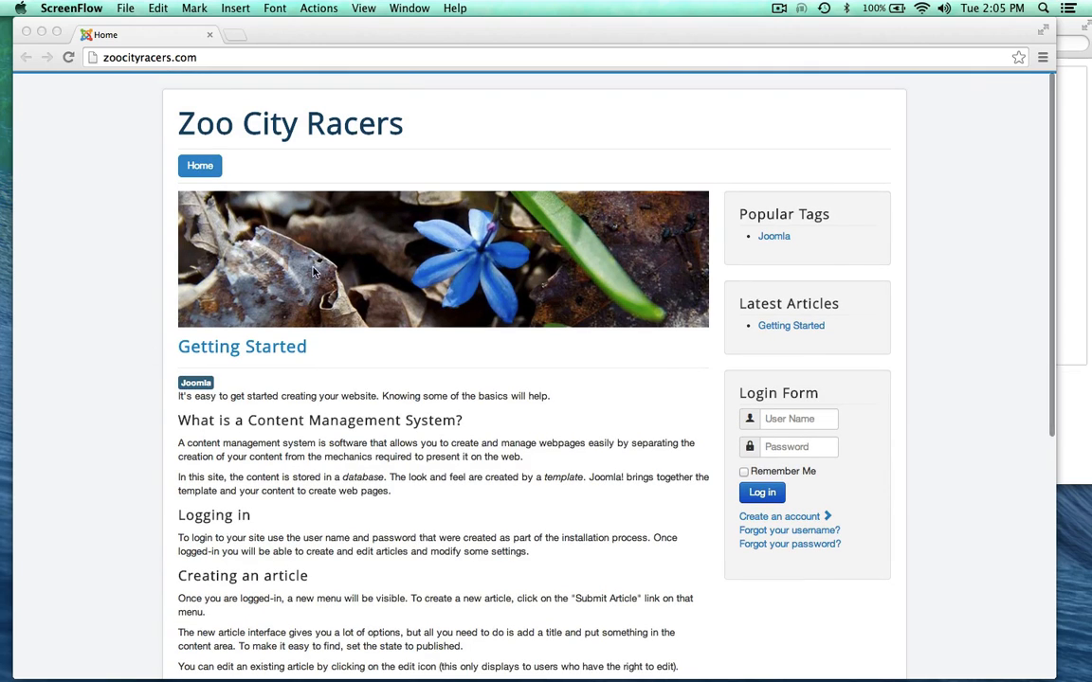
{"action": "scroll", "coordinate": [136, 323], "scroll_direction": "down", "scroll_amount": 10}
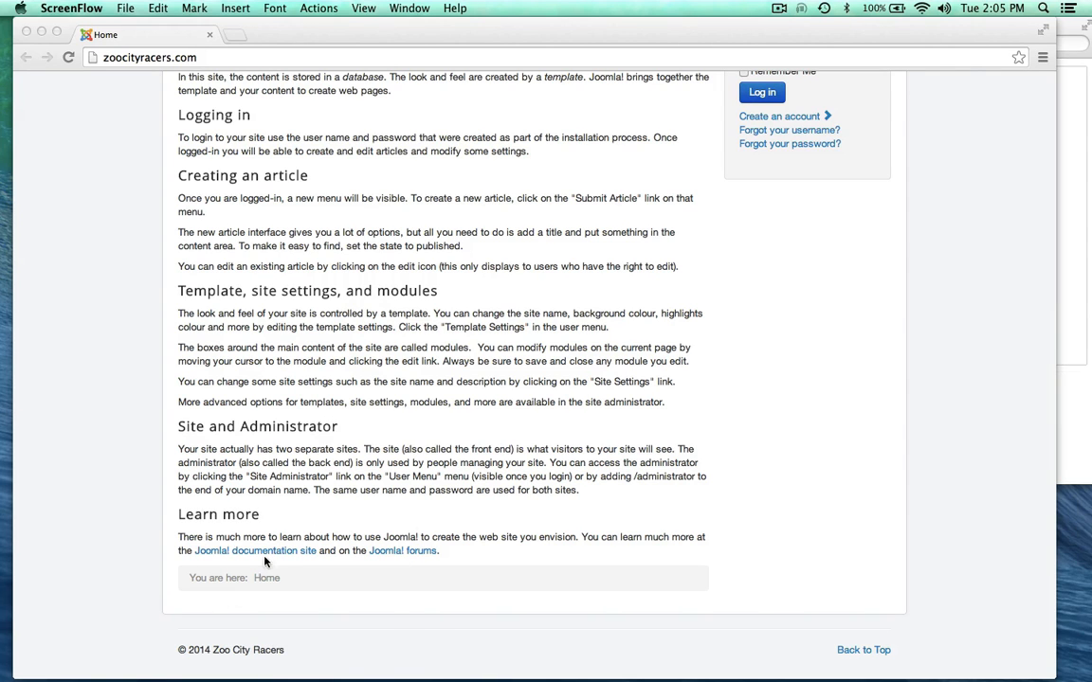
{"action": "scroll", "coordinate": [80, 526], "scroll_direction": "up", "scroll_amount": 3}
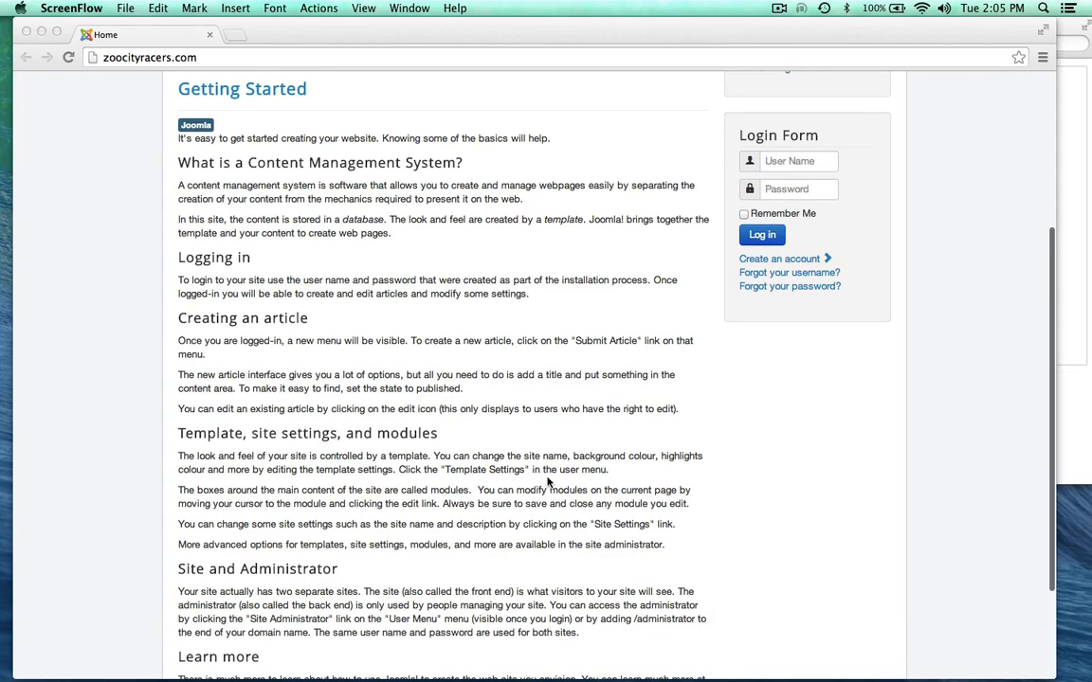
{"action": "scroll", "coordinate": [169, 322], "scroll_direction": "up", "scroll_amount": 5}
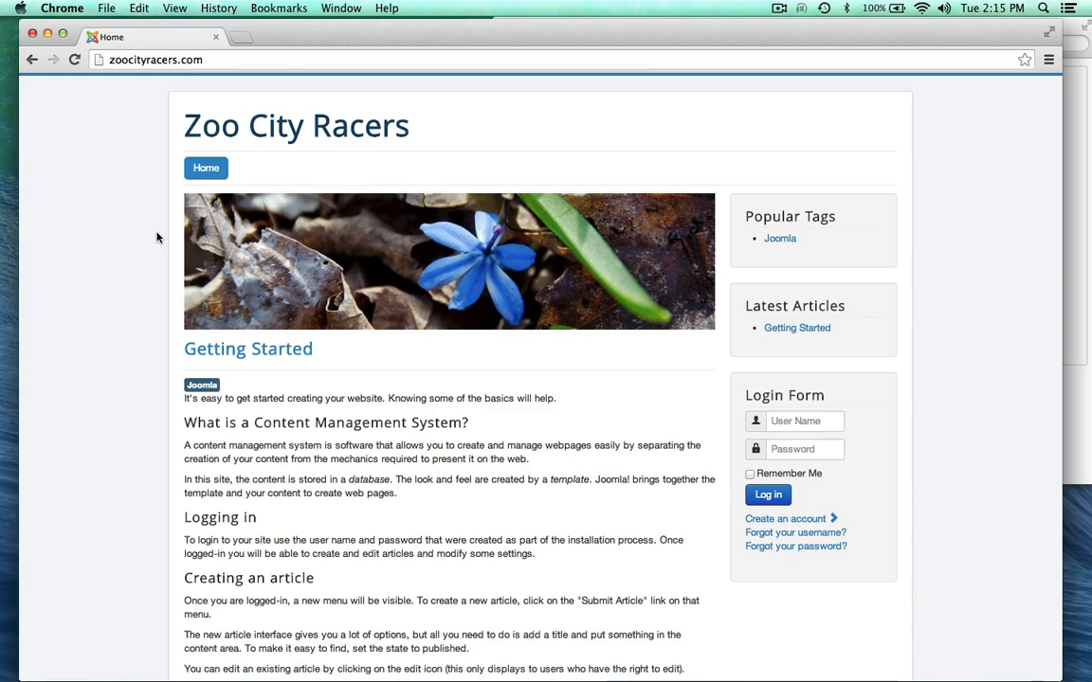
{"action": "left_click", "coordinate": [216, 59]}
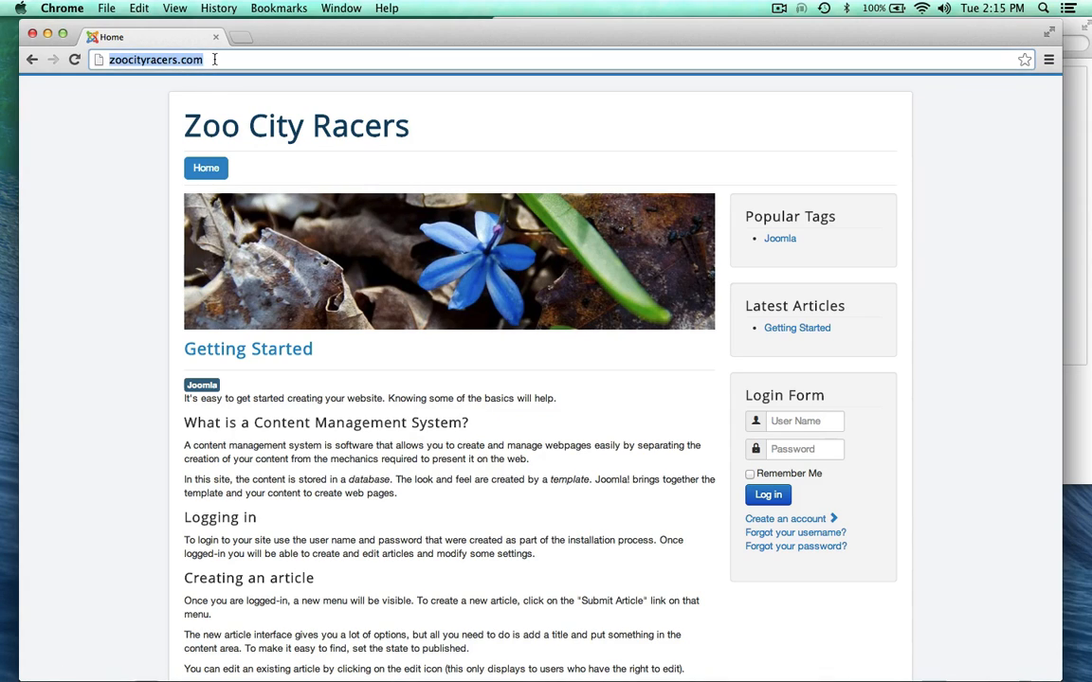
{"action": "left_click", "coordinate": [213, 62]}
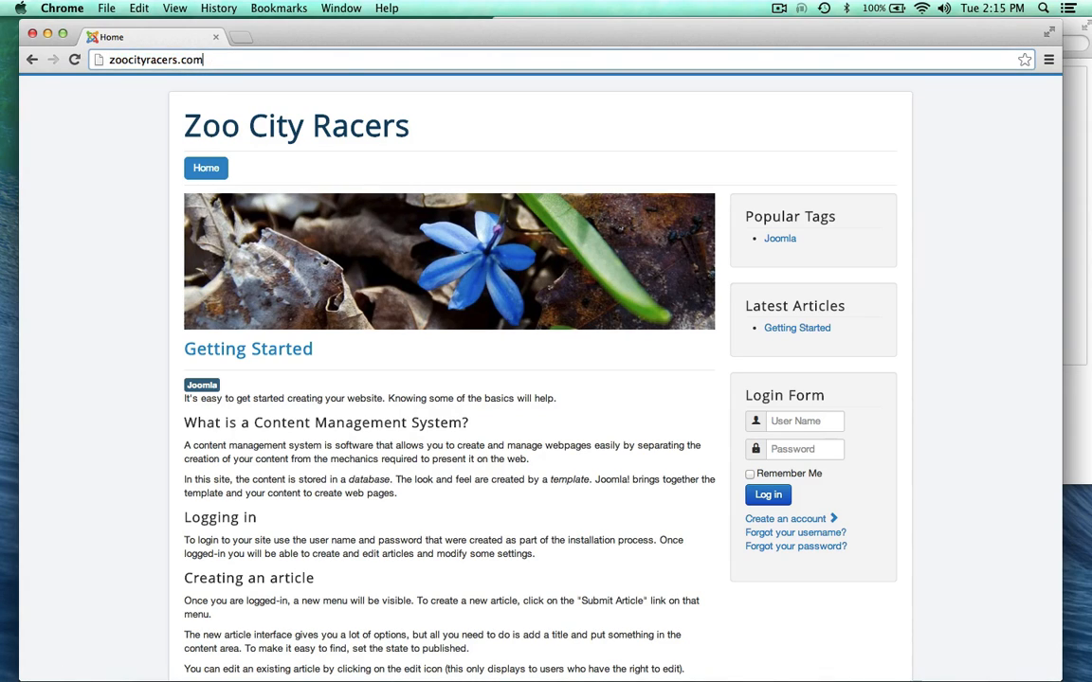
{"action": "type", "text": "/"}
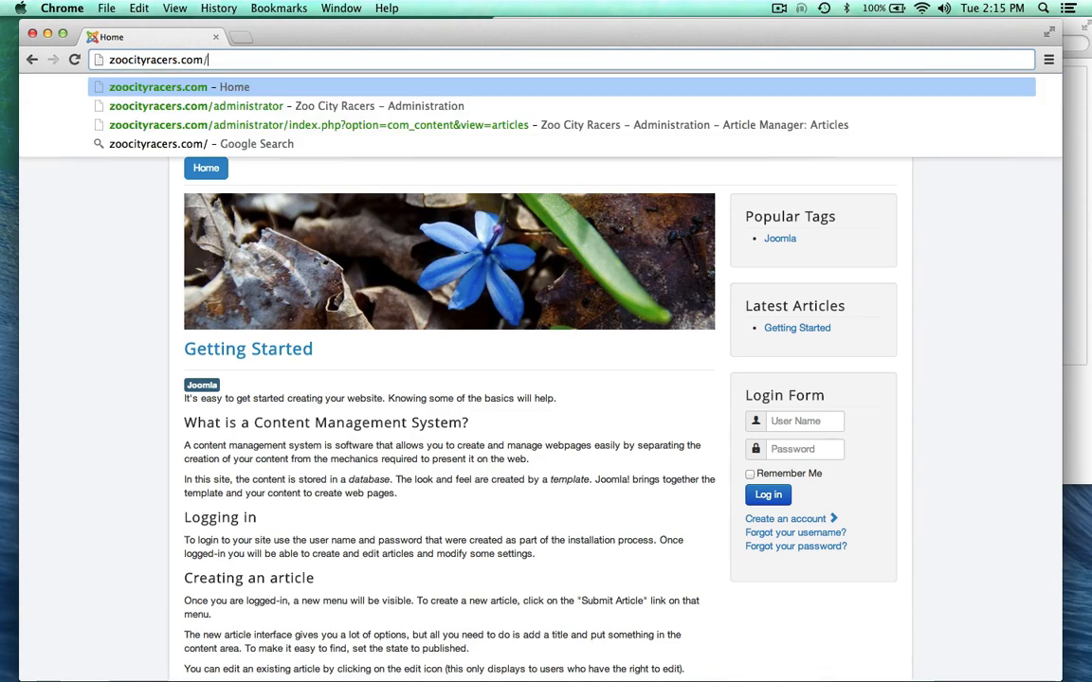
{"action": "left_click", "coordinate": [171, 106]}
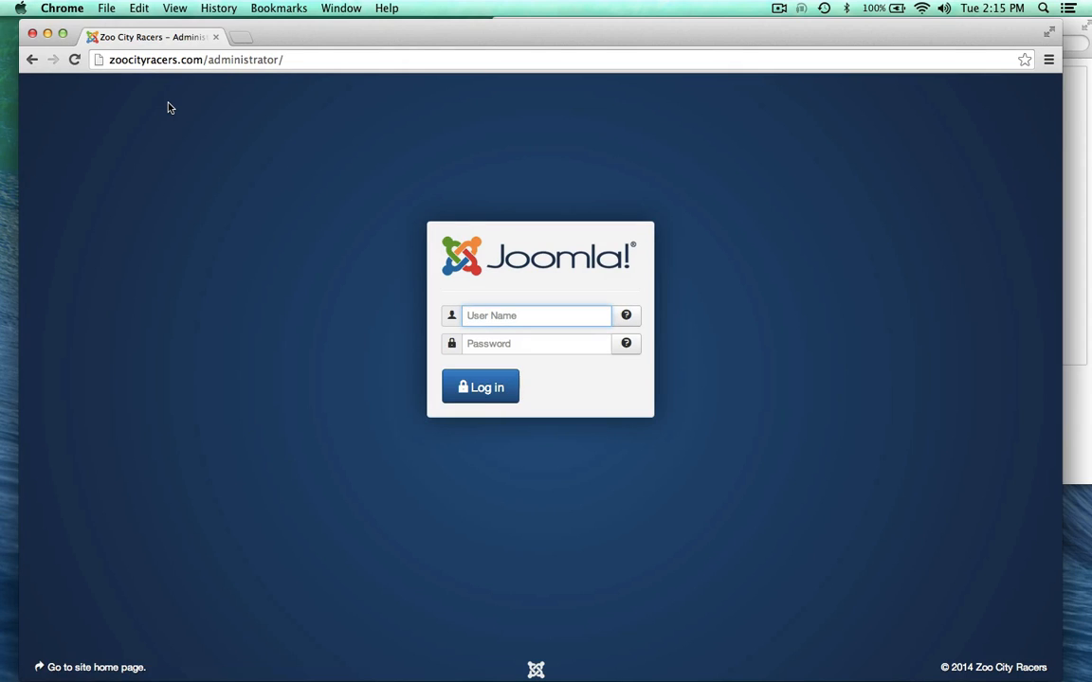
Step: Log in with the saved administrator user name and the account password
{"action": "type", "text": "zoo"}
{"action": "left_click", "coordinate": [493, 356]}
{"action": "left_click", "coordinate": [494, 352]}
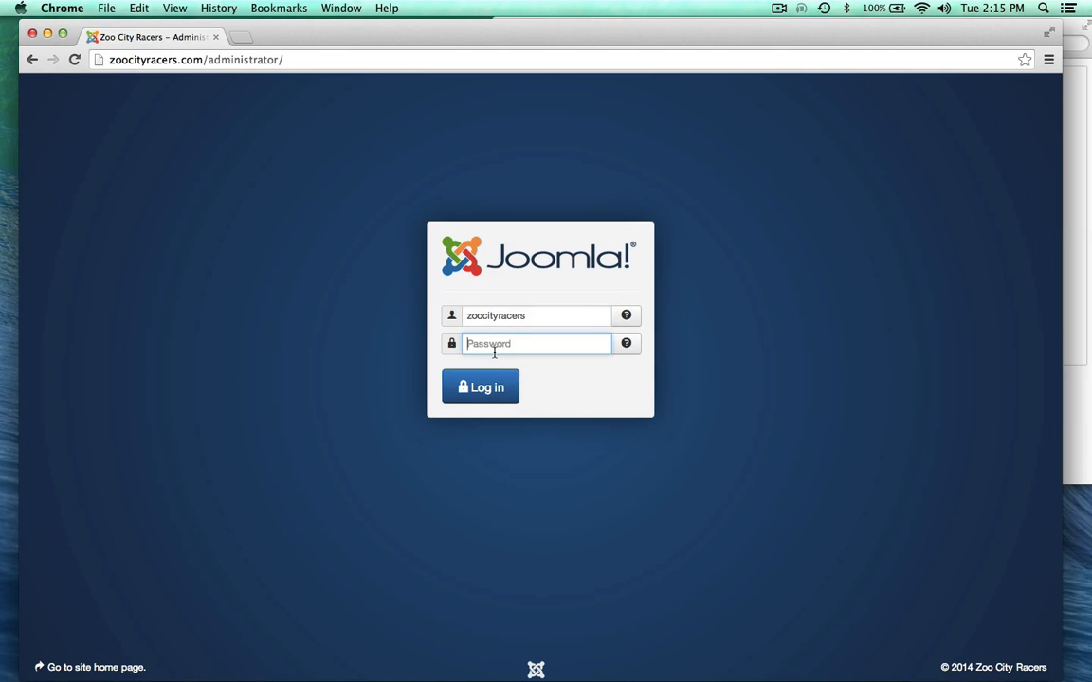
{"action": "type", "text": "••••••••••"}
{"action": "key", "text": "Return"}
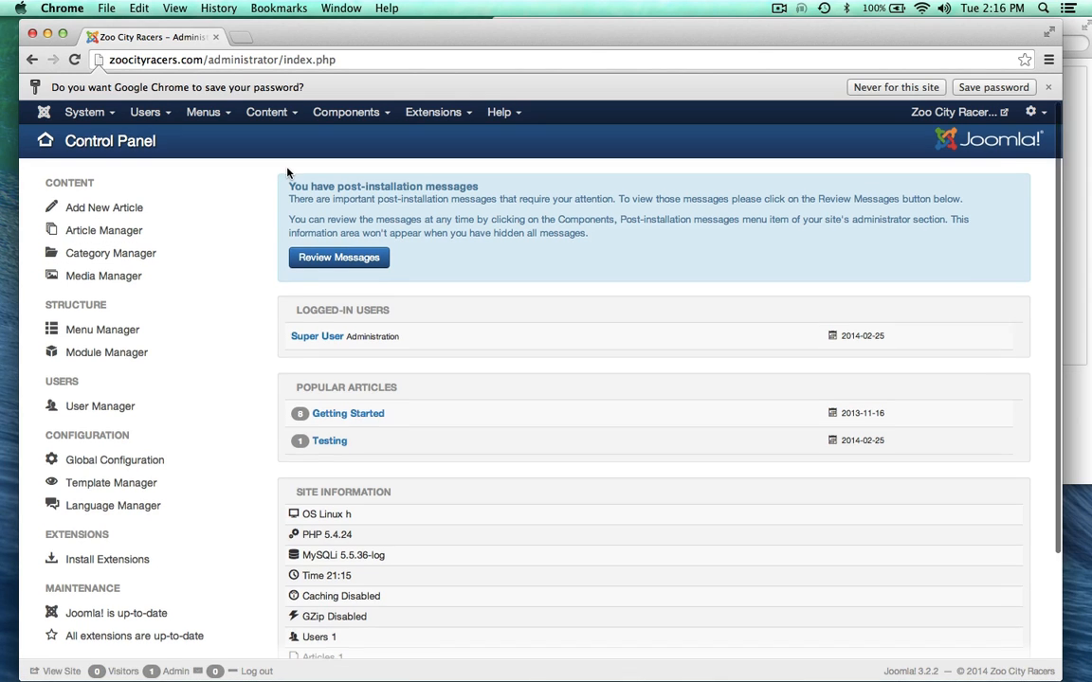
Step: Open Global Configuration from the Control Panel's Configuration list
{"action": "scroll", "coordinate": [287, 173], "scroll_direction": "down", "scroll_amount": 3}
{"action": "scroll", "coordinate": [288, 173], "scroll_direction": "up", "scroll_amount": 3}
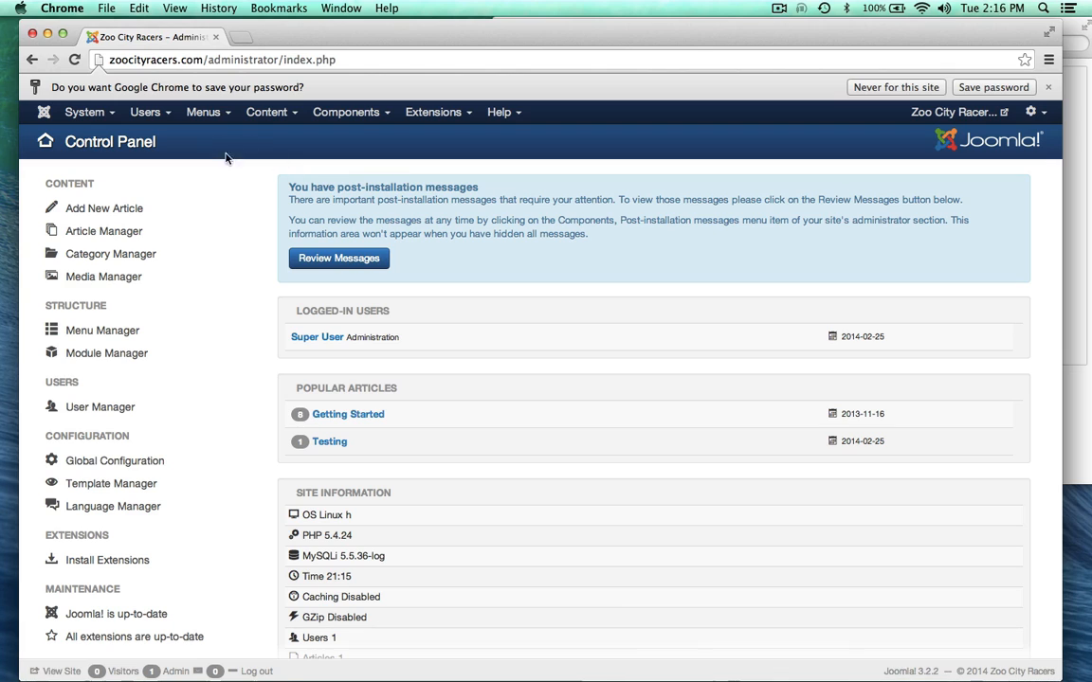
{"action": "left_click", "coordinate": [92, 113]}
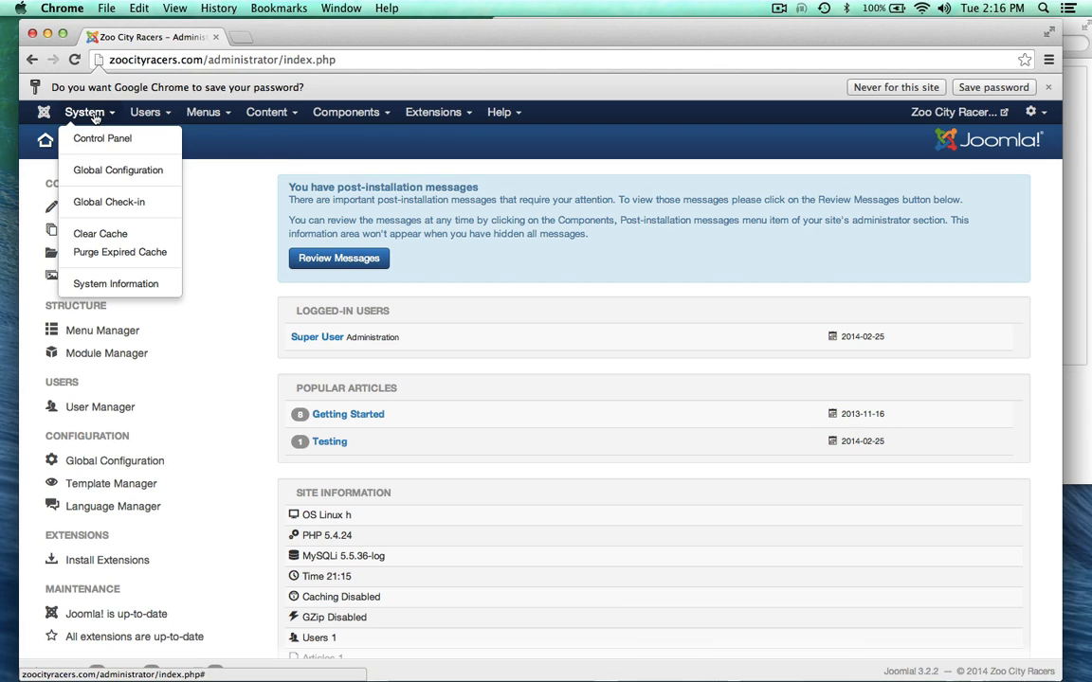
{"action": "left_click", "coordinate": [250, 198]}
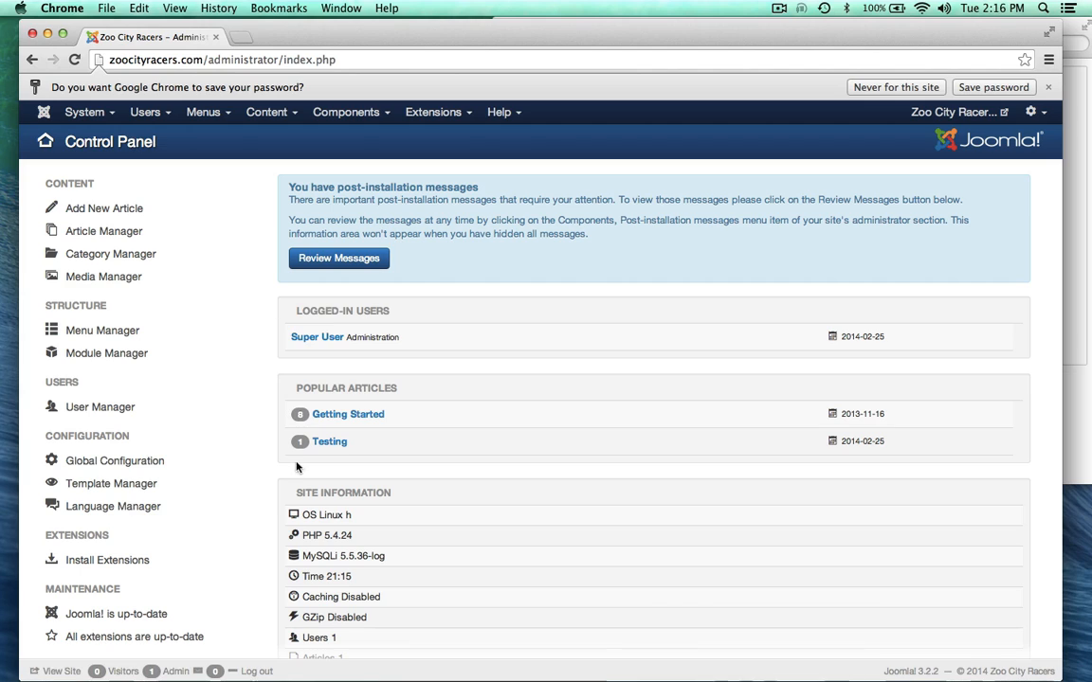
{"action": "left_click", "coordinate": [130, 468]}
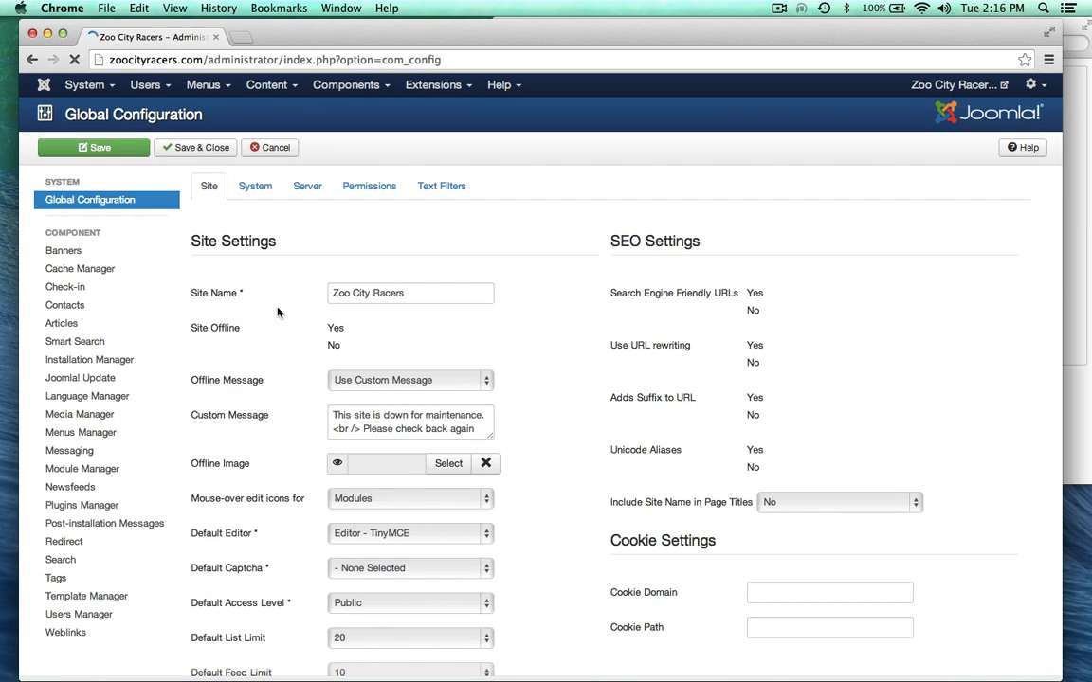
Step: Inspect the Site Name 'Zoo City Racers' and the Server tab, then return to Site
{"action": "left_click", "coordinate": [332, 293]}
{"action": "key", "text": "super+a"}
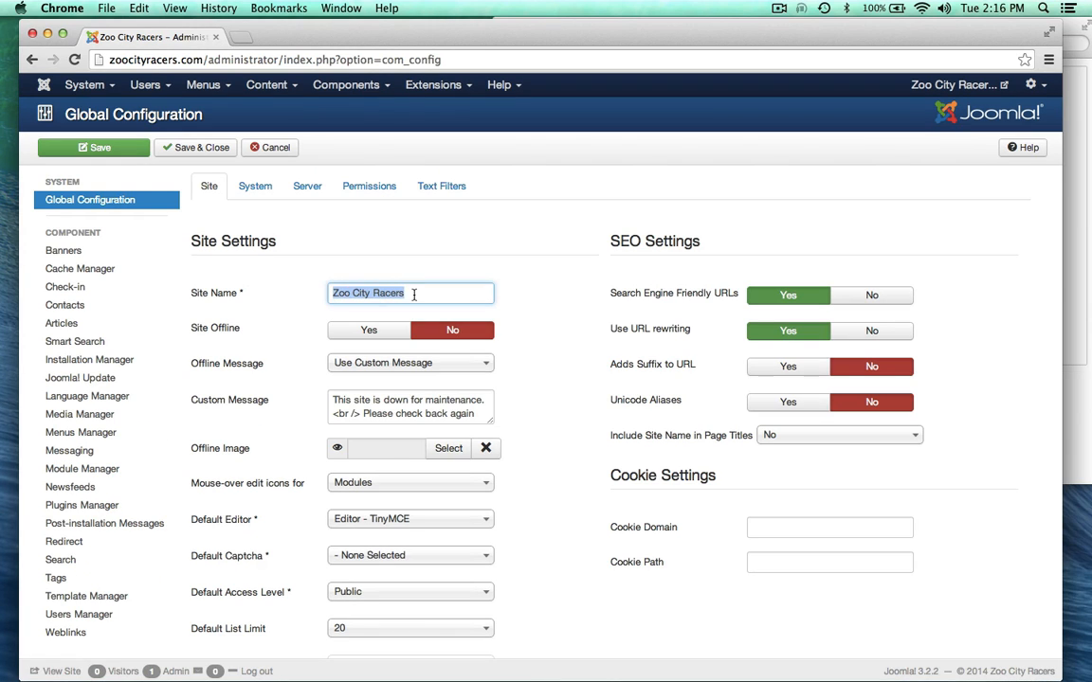
{"action": "left_click", "coordinate": [295, 273]}
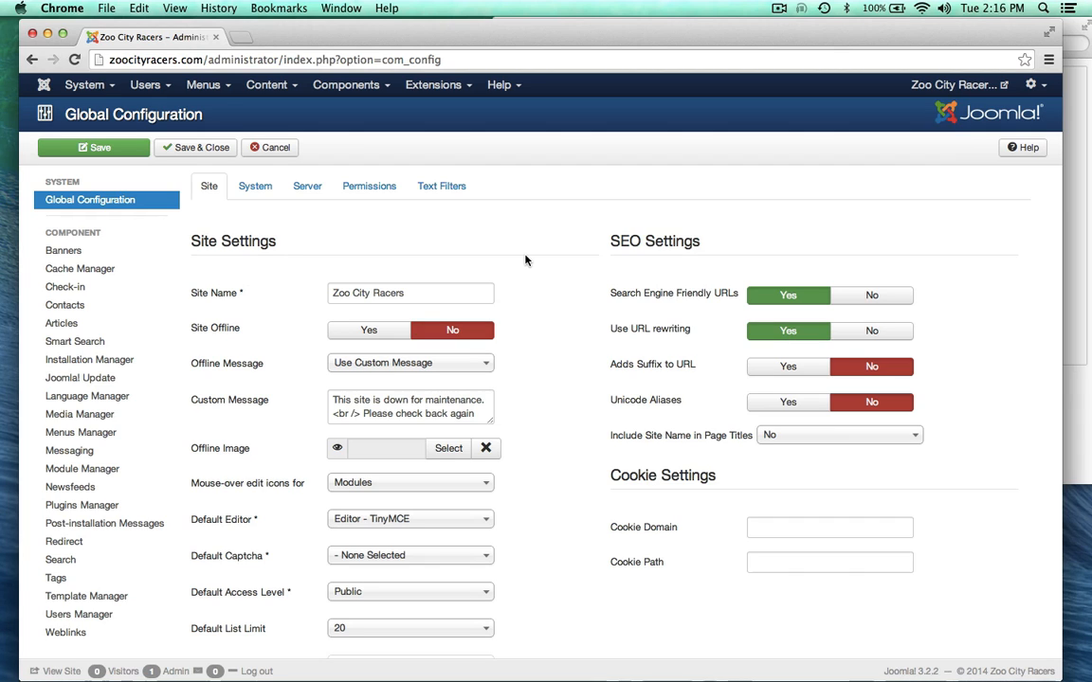
{"action": "left_click", "coordinate": [304, 187]}
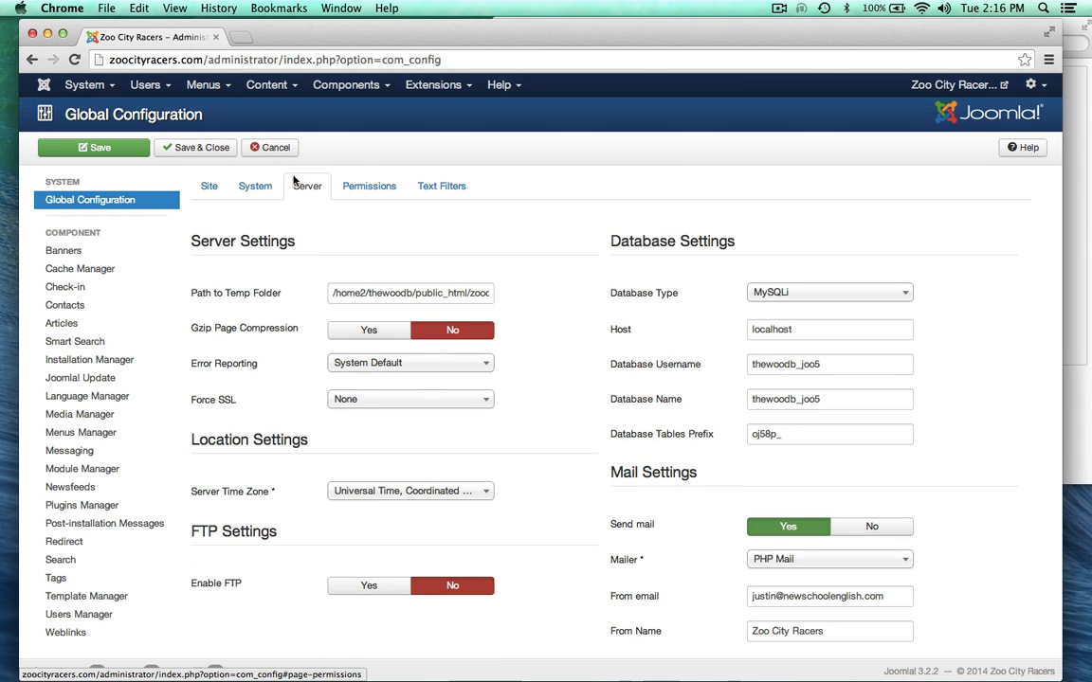
{"action": "left_click", "coordinate": [209, 185]}
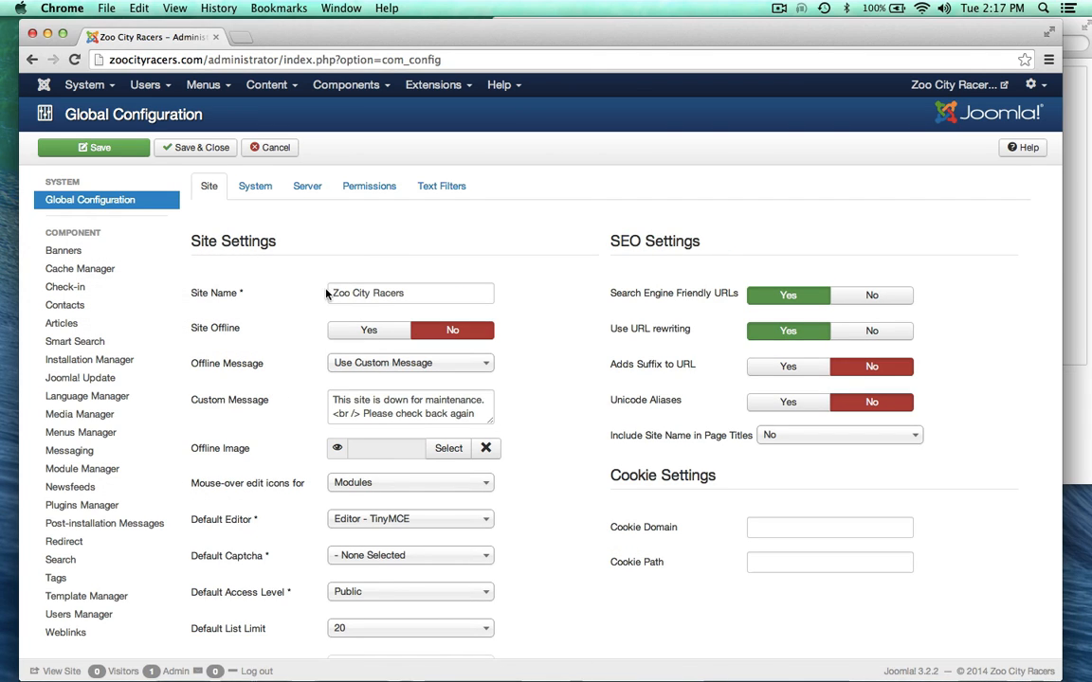
Step: Review the remaining site settings and the Users menu without changing anything
{"action": "left_click_drag", "start_coordinate": [332, 292], "coordinate": [413, 295]}
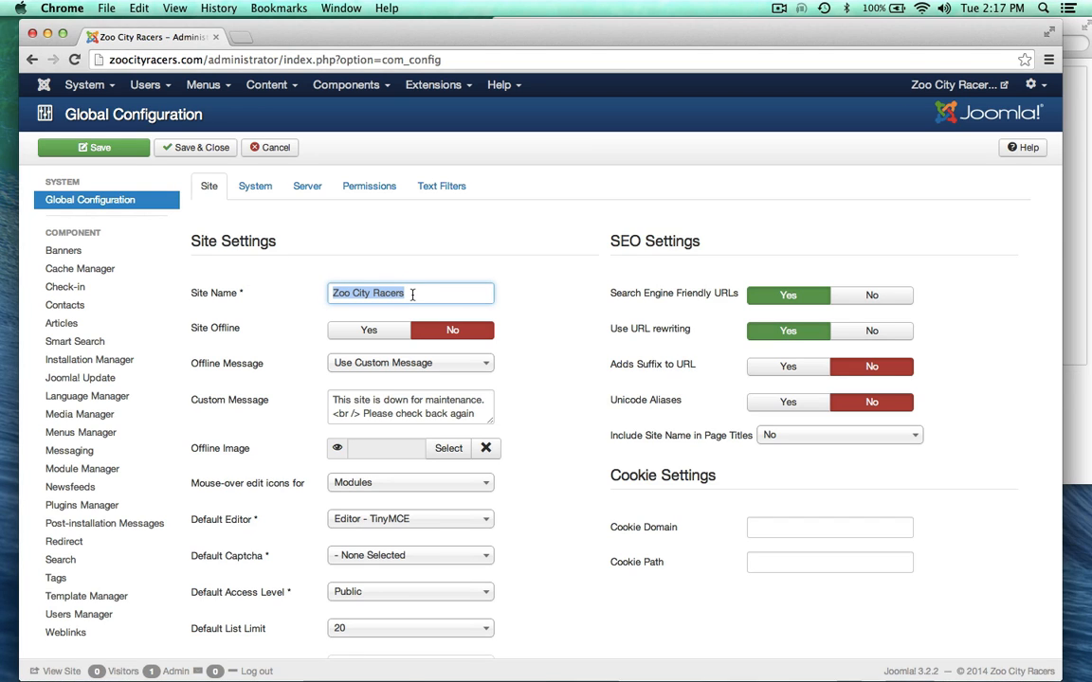
{"action": "left_click", "coordinate": [413, 295]}
{"action": "left_click", "coordinate": [305, 296]}
{"action": "scroll", "coordinate": [281, 303], "scroll_direction": "down", "scroll_amount": 1}
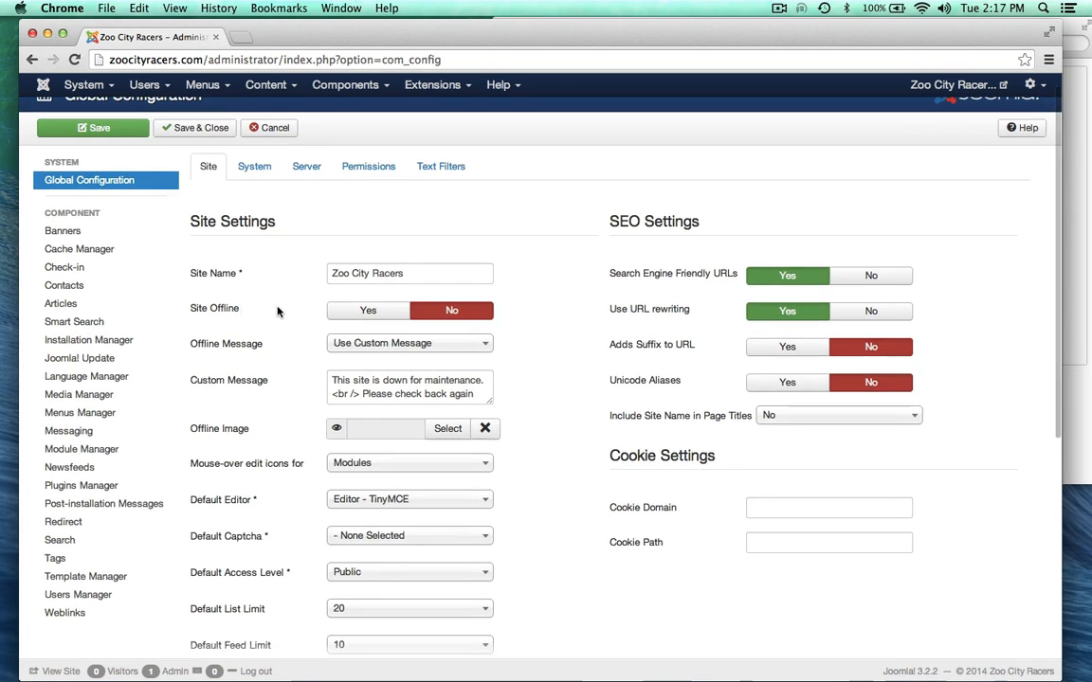
{"action": "mouse_move", "coordinate": [204, 314]}
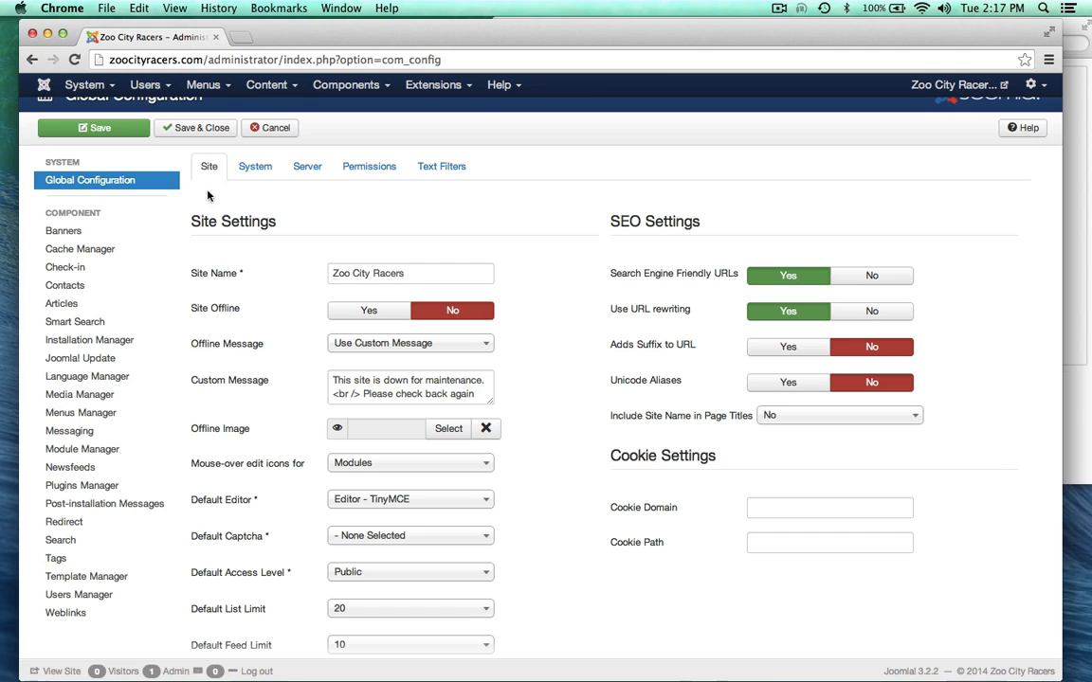
{"action": "left_click", "coordinate": [144, 85]}
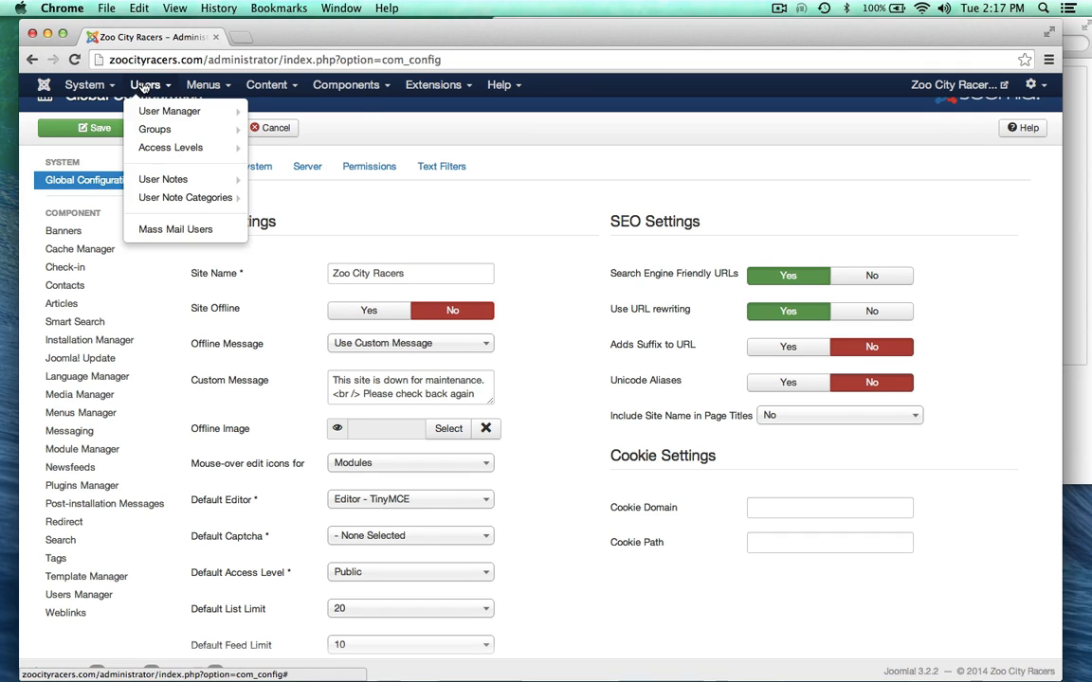
{"action": "left_click", "coordinate": [277, 292]}
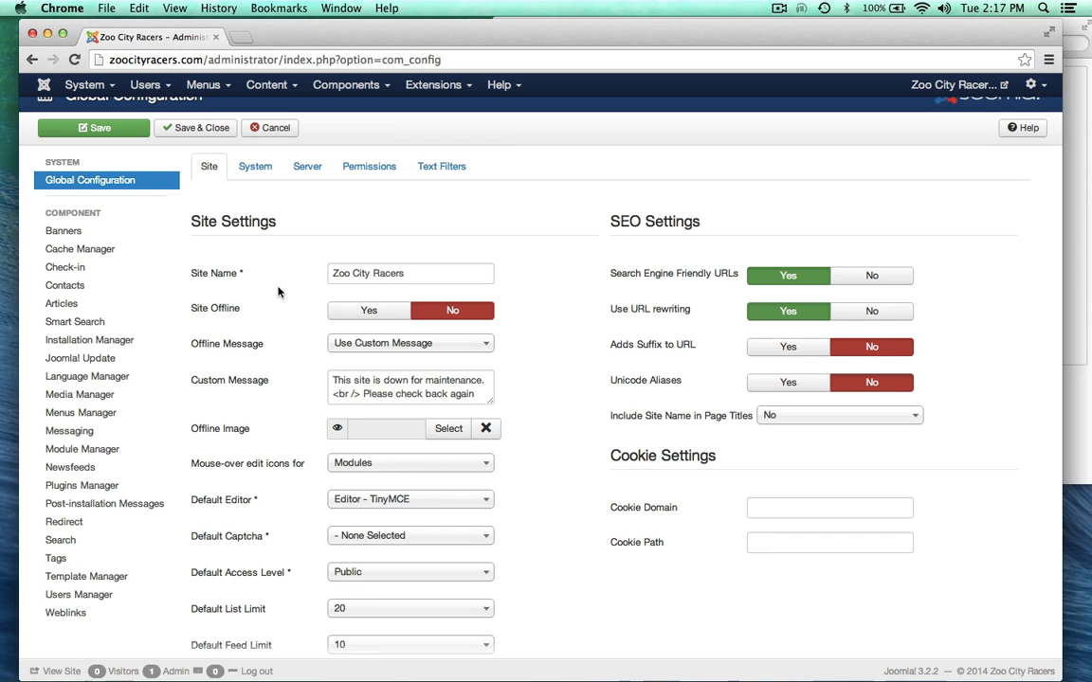
{"action": "scroll", "coordinate": [248, 357], "scroll_direction": "down", "scroll_amount": 2}
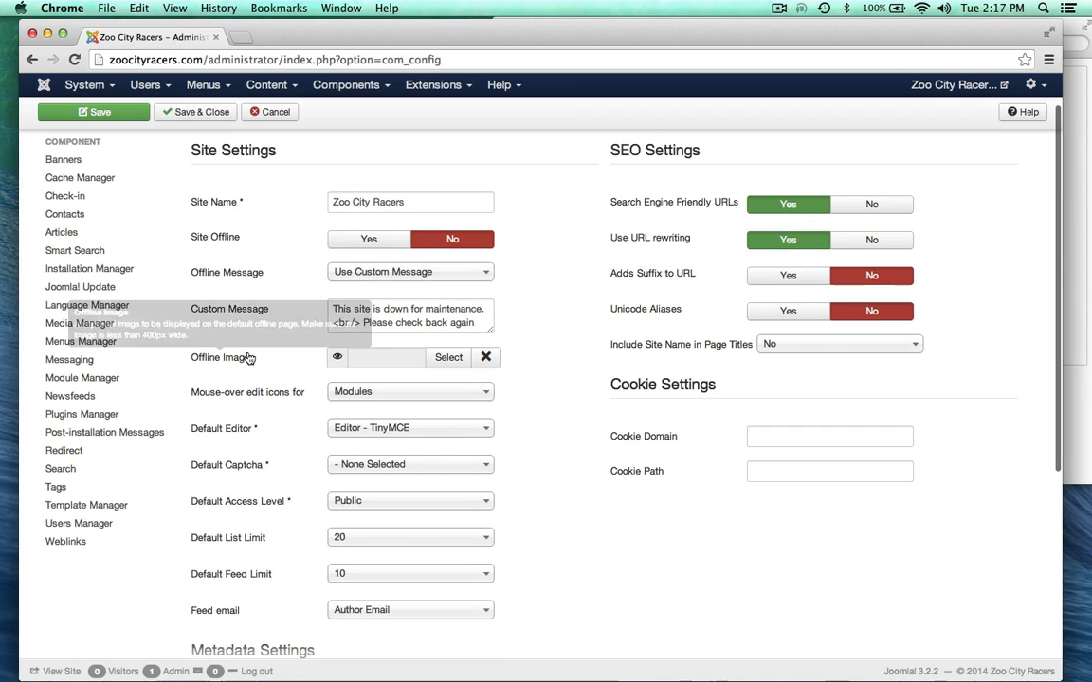
Step: Review the custom offline message, then Save & Close the Global Configuration
{"action": "scroll", "coordinate": [249, 357], "scroll_direction": "up", "scroll_amount": 2}
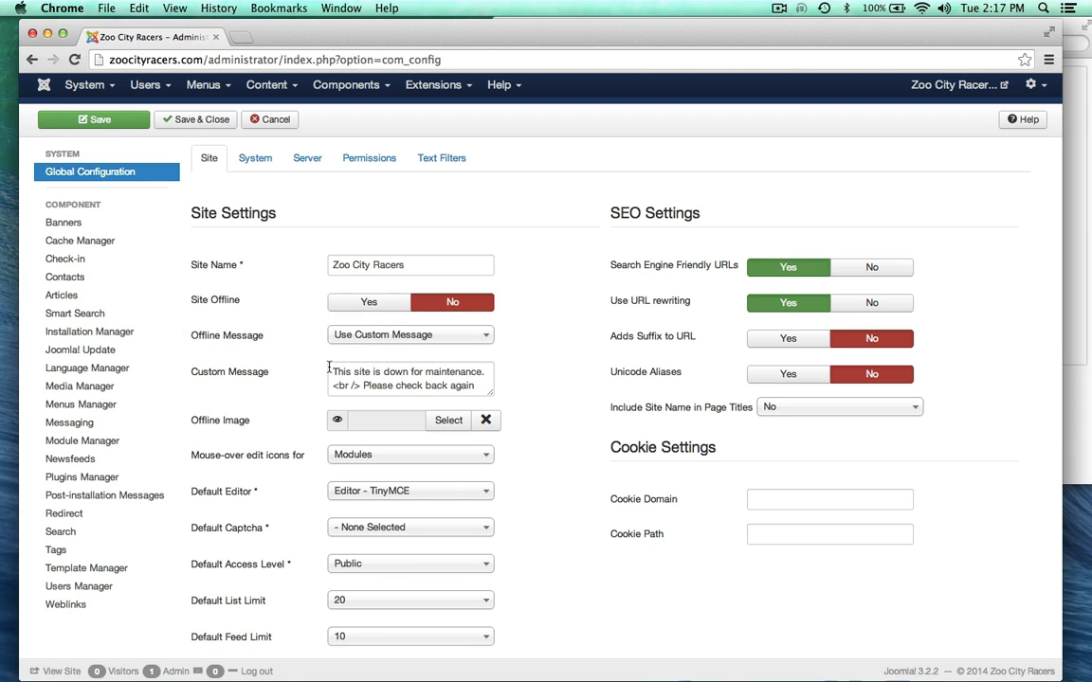
{"action": "left_click_drag", "start_coordinate": [329, 368], "coordinate": [480, 388]}
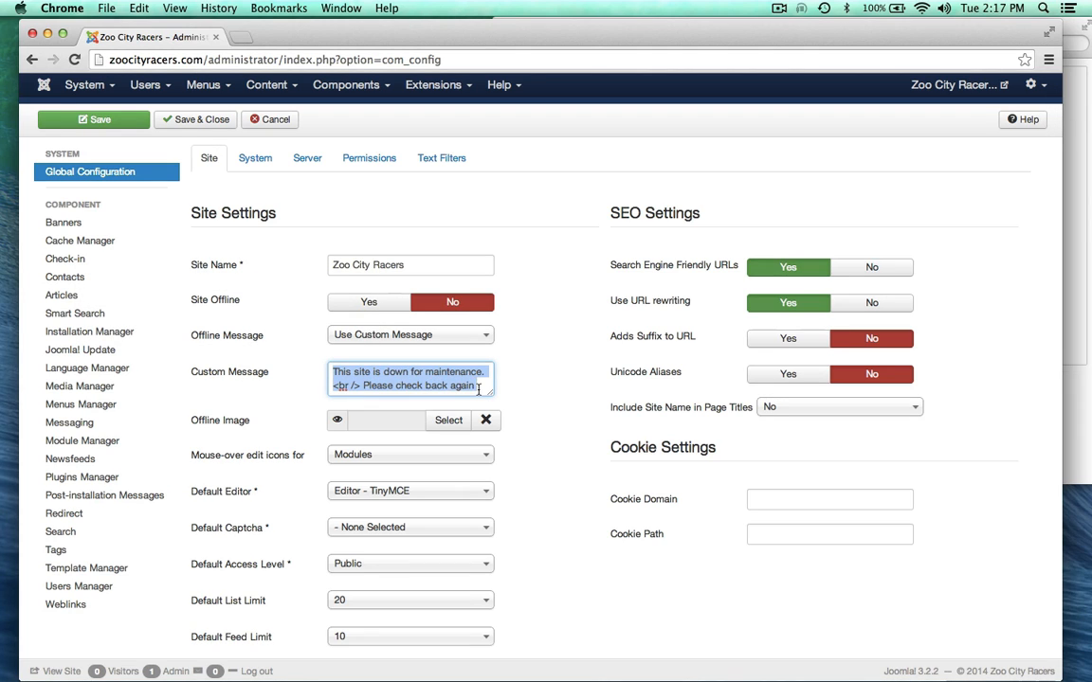
{"action": "left_click", "coordinate": [290, 344]}
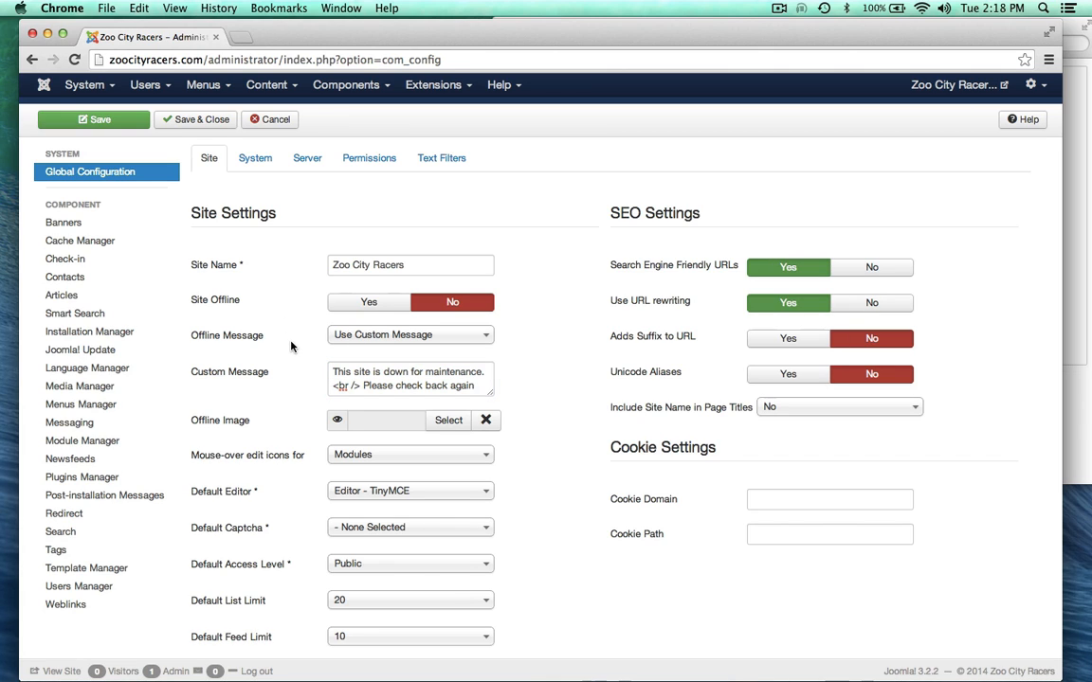
{"action": "scroll", "coordinate": [289, 429], "scroll_direction": "down", "scroll_amount": 2}
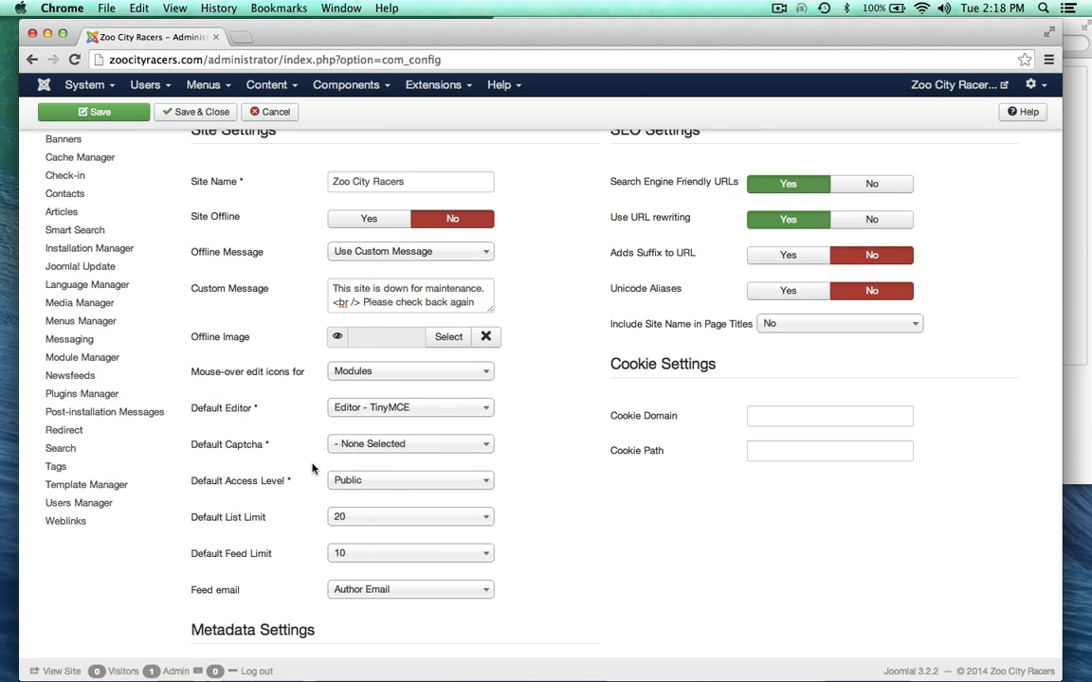
{"action": "scroll", "coordinate": [313, 468], "scroll_direction": "up", "scroll_amount": 1}
{"action": "scroll", "coordinate": [313, 469], "scroll_direction": "up", "scroll_amount": 2}
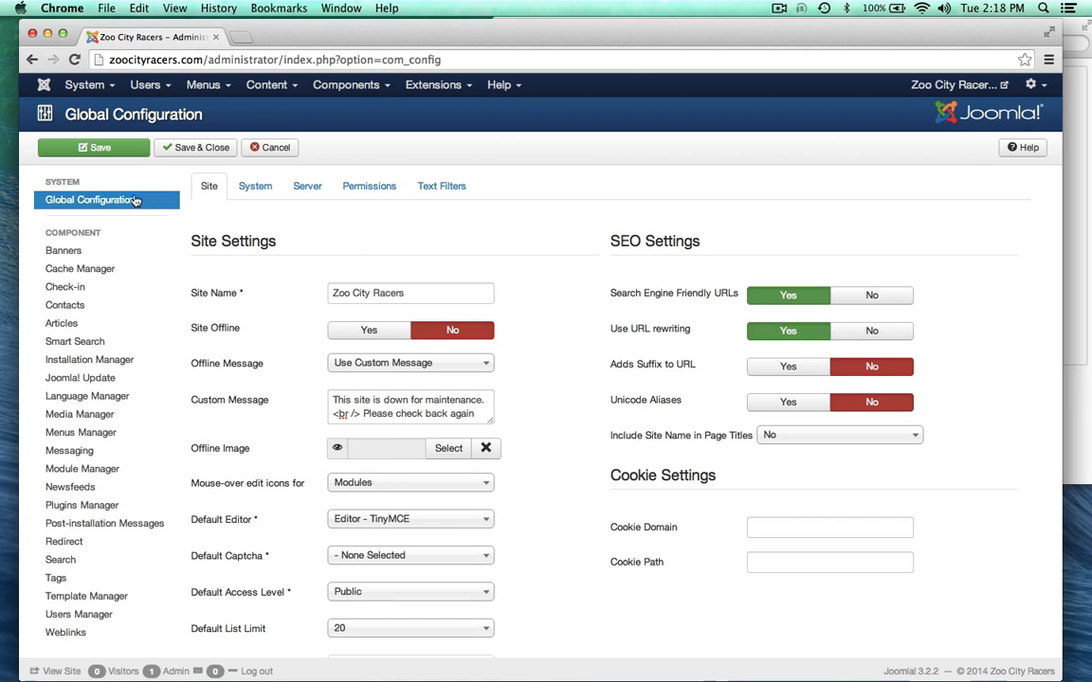
{"action": "left_click", "coordinate": [102, 147]}
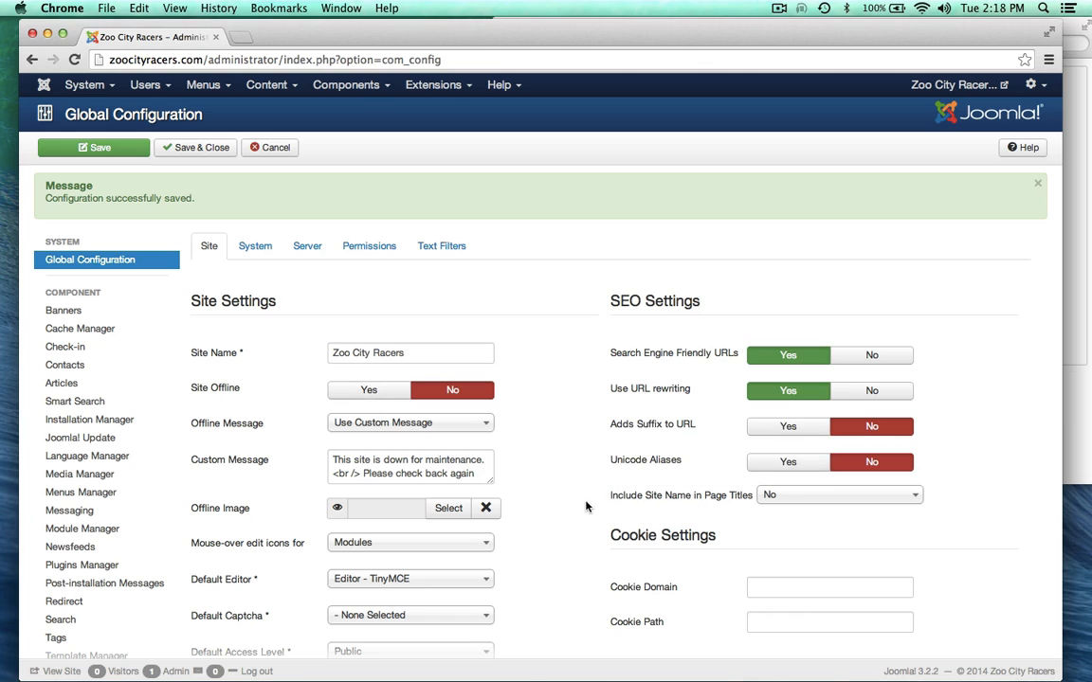
{"action": "left_click", "coordinate": [193, 149]}
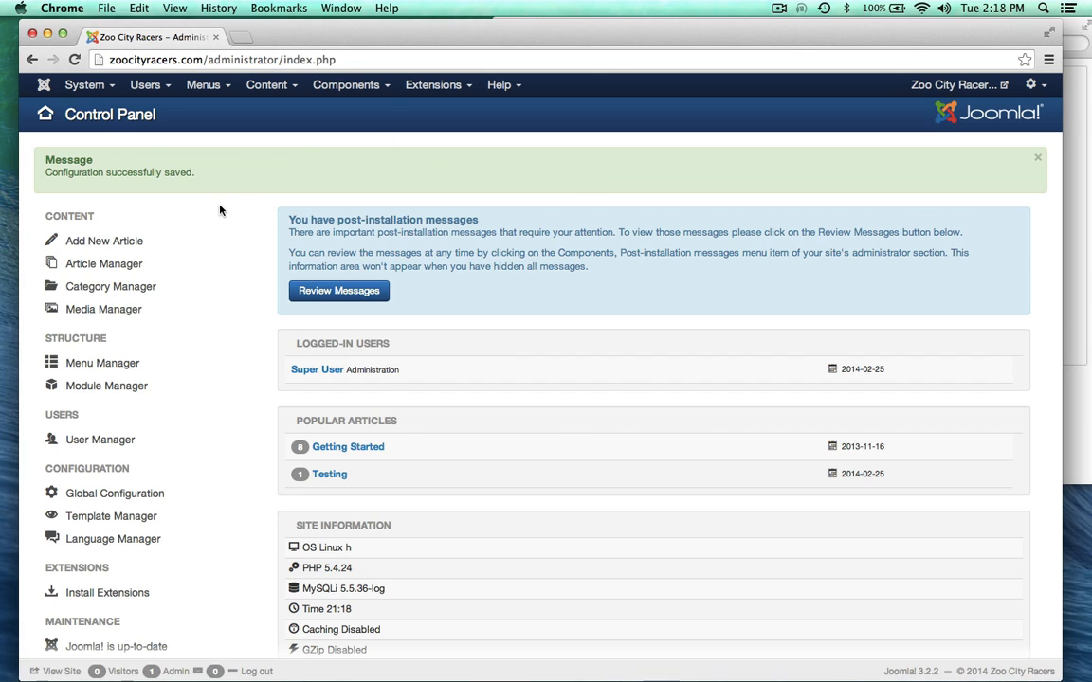
{"action": "left_click_drag", "start_coordinate": [337, 42], "coordinate": [334, 40]}
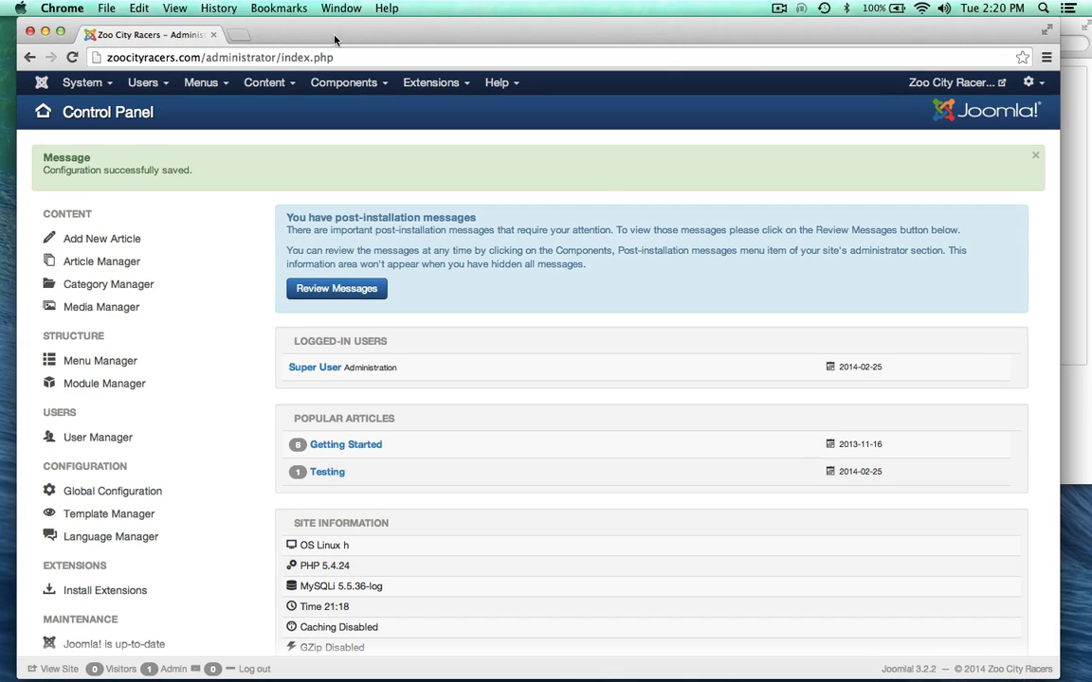
Step: Scroll through the Zoo City Racers home page in a new tab, then return to the Control Panel
{"action": "left_click", "coordinate": [936, 84]}
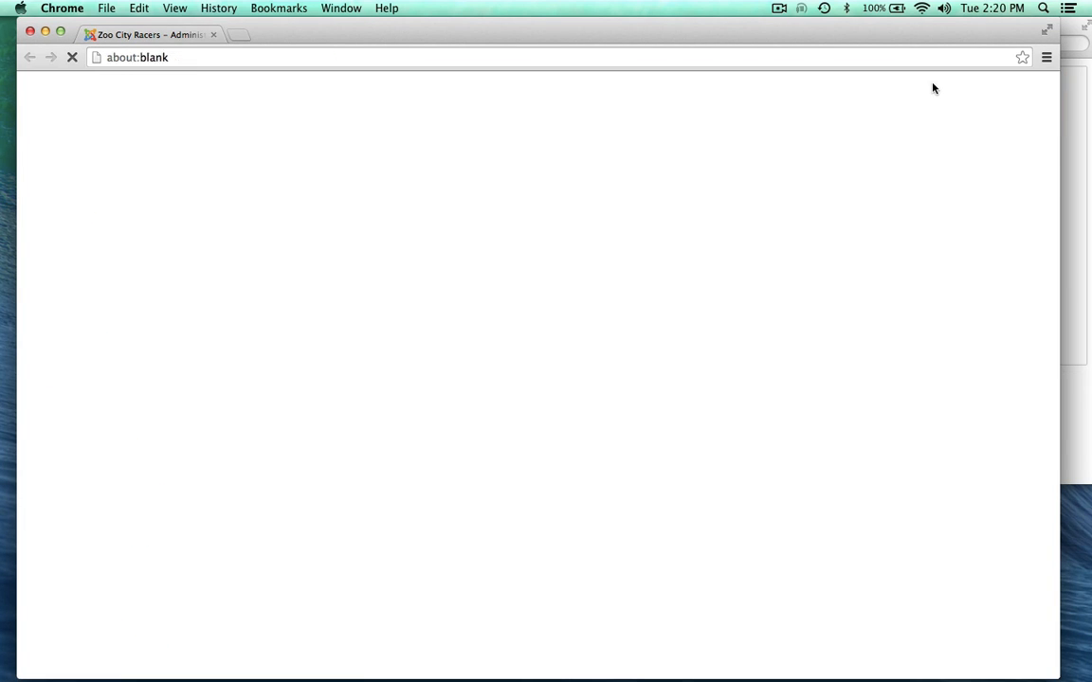
{"action": "scroll", "coordinate": [67, 434], "scroll_direction": "down", "scroll_amount": 3}
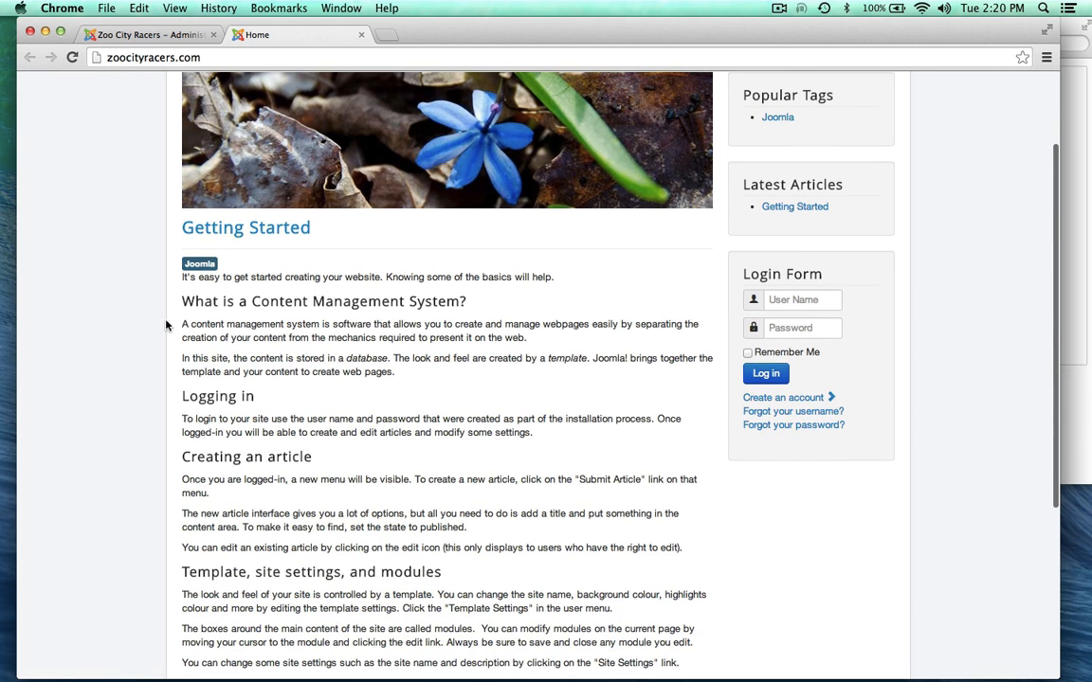
{"action": "scroll", "coordinate": [132, 329], "scroll_direction": "down", "scroll_amount": 5}
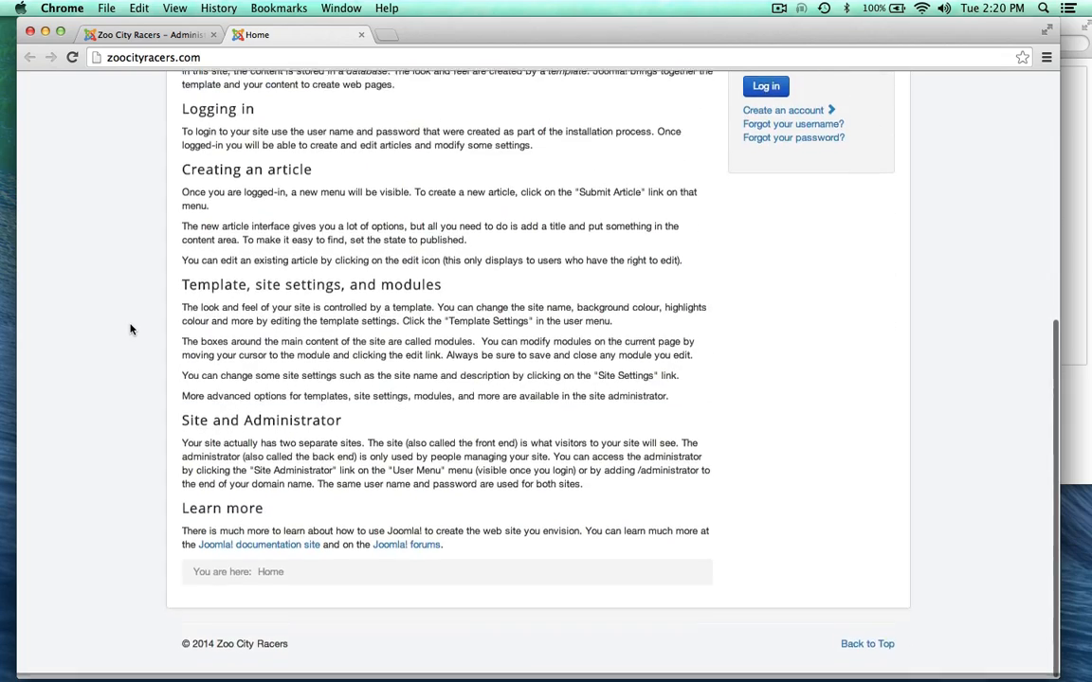
{"action": "scroll", "coordinate": [132, 329], "scroll_direction": "up", "scroll_amount": 8}
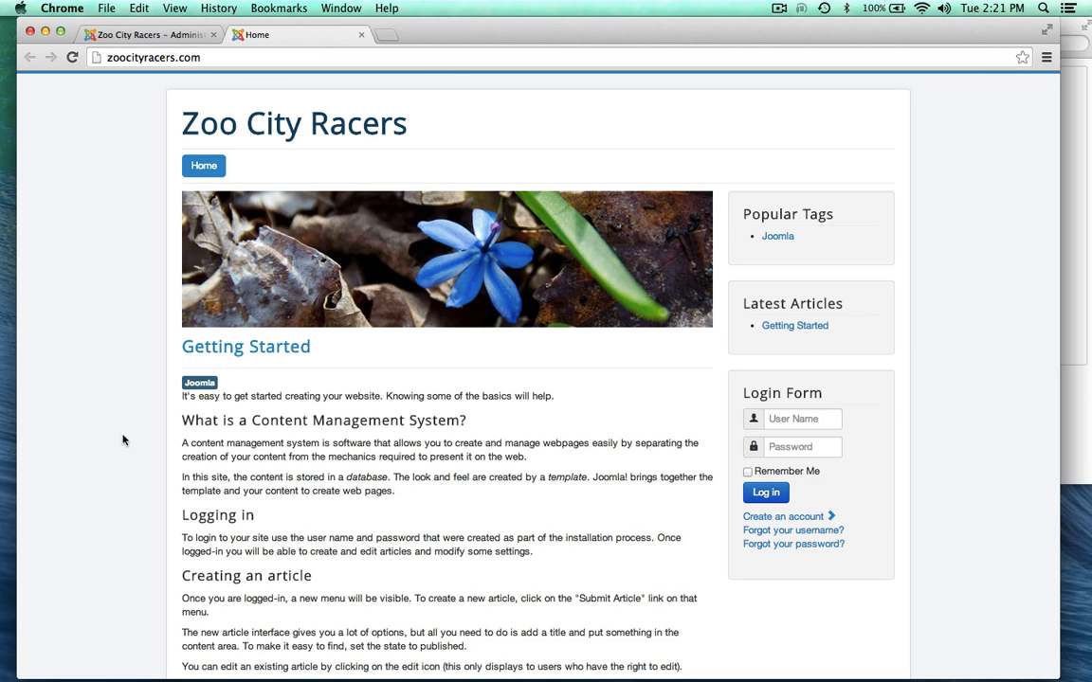
{"action": "left_click", "coordinate": [157, 33]}
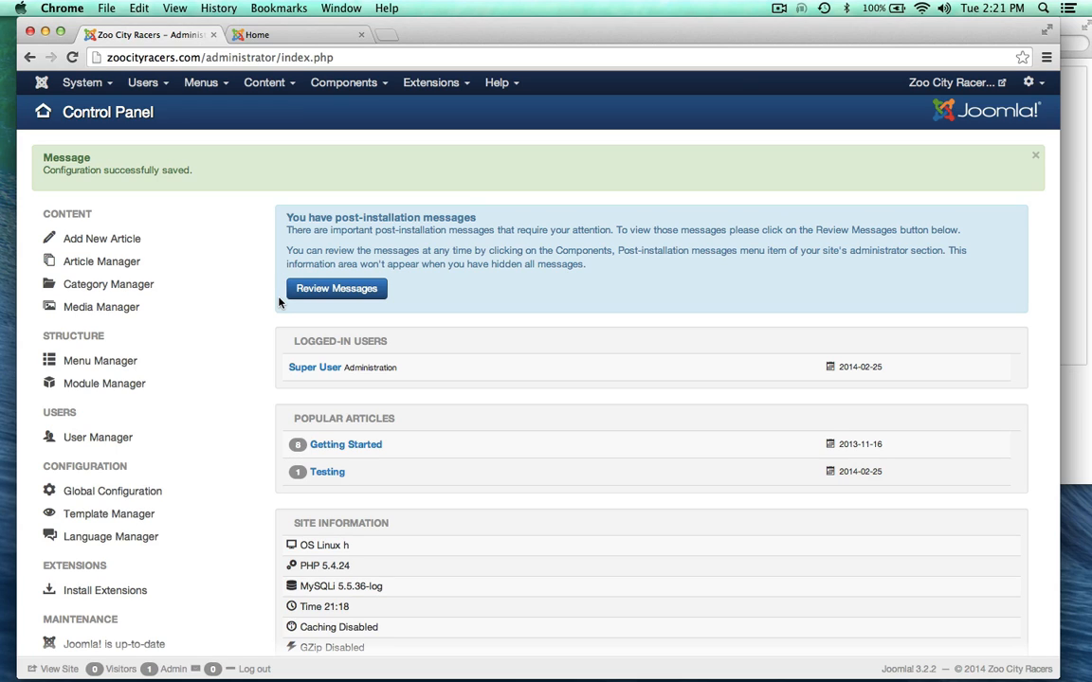
Step: Retitle the Getting Started article to 'Getting Started (Hello)' and save it
{"action": "left_click", "coordinate": [83, 272]}
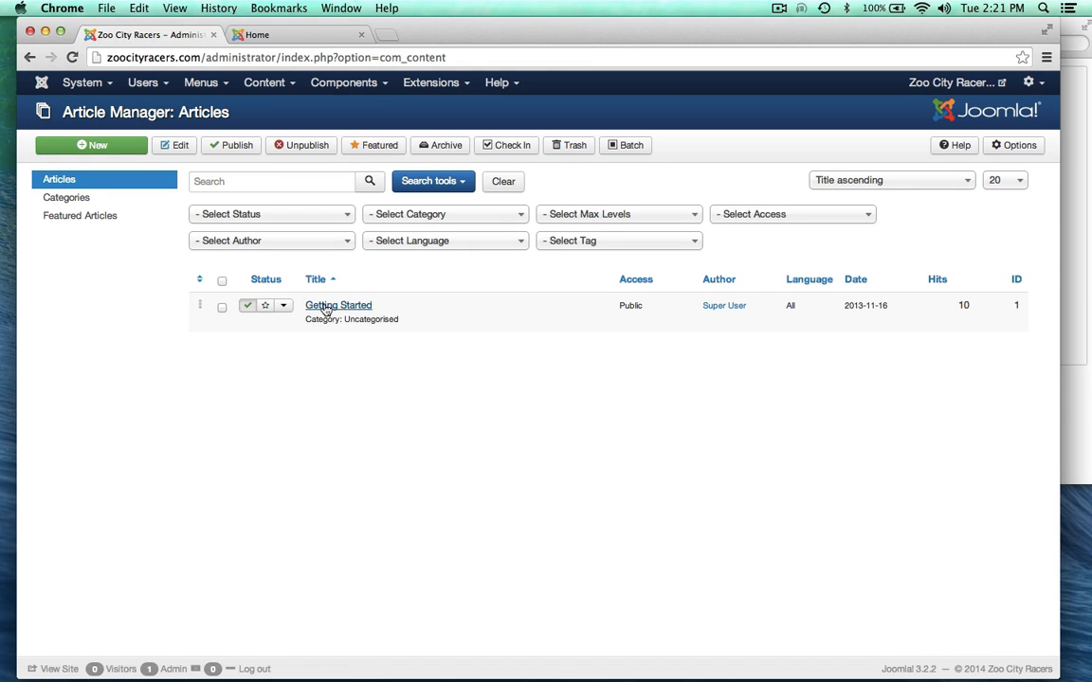
{"action": "left_click", "coordinate": [250, 34]}
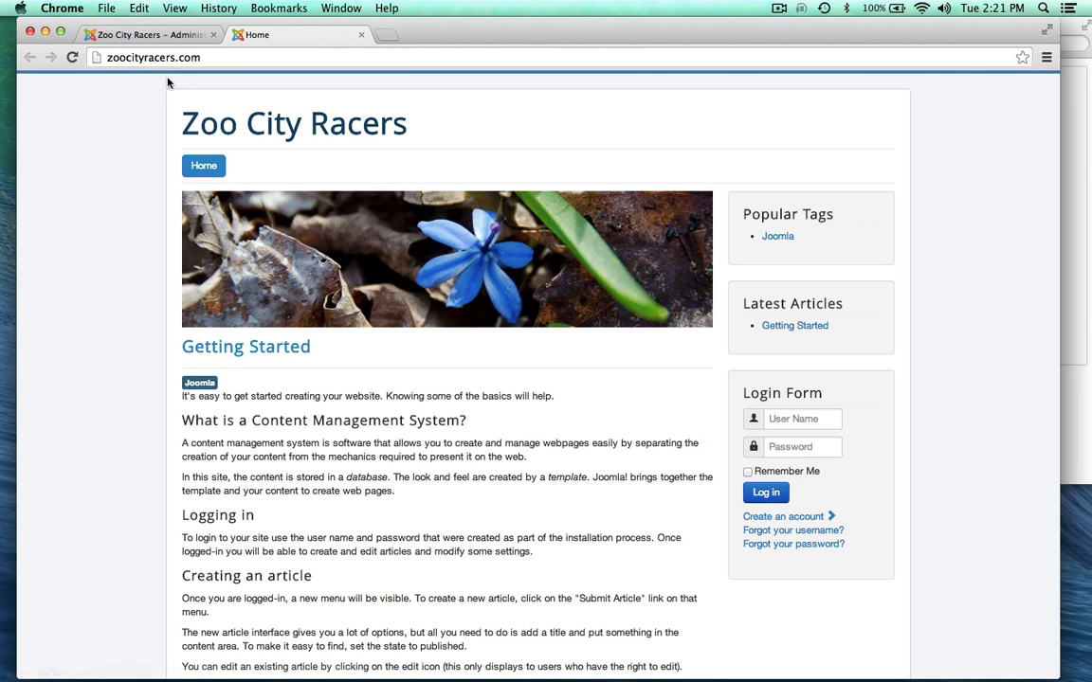
{"action": "left_click", "coordinate": [163, 35]}
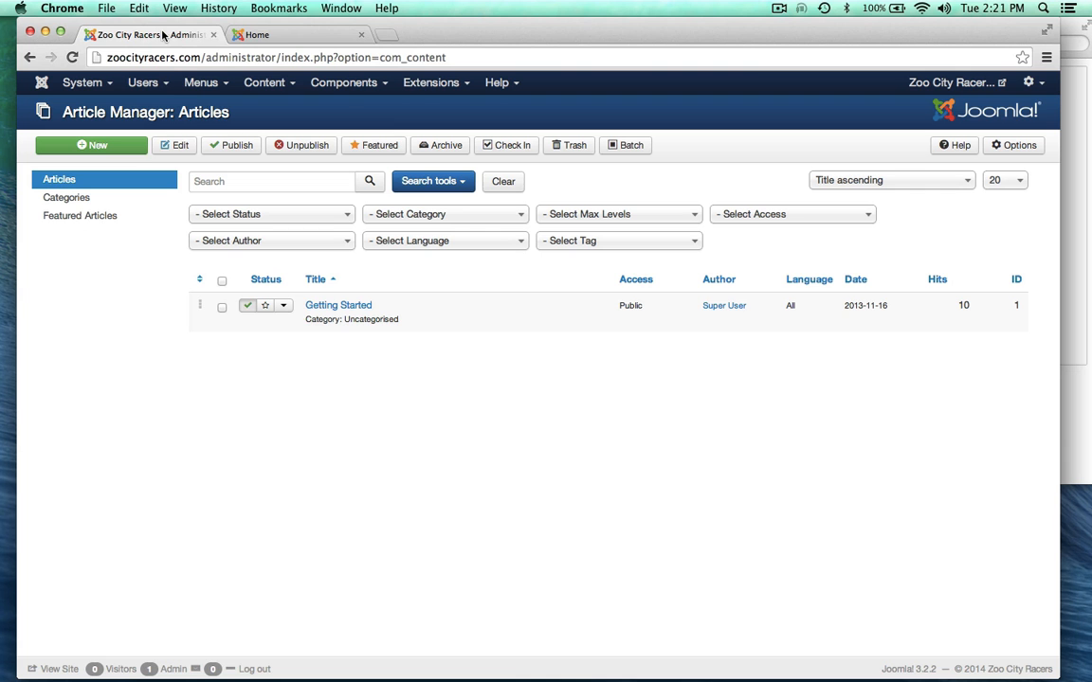
{"action": "left_click", "coordinate": [349, 313]}
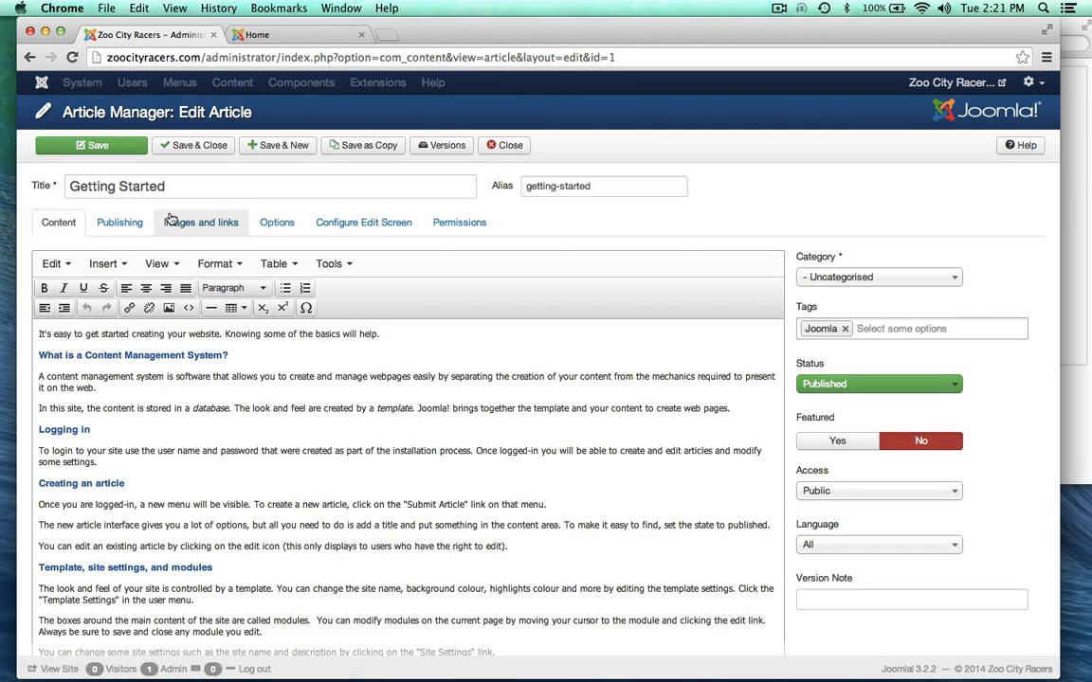
{"action": "left_click", "coordinate": [178, 186]}
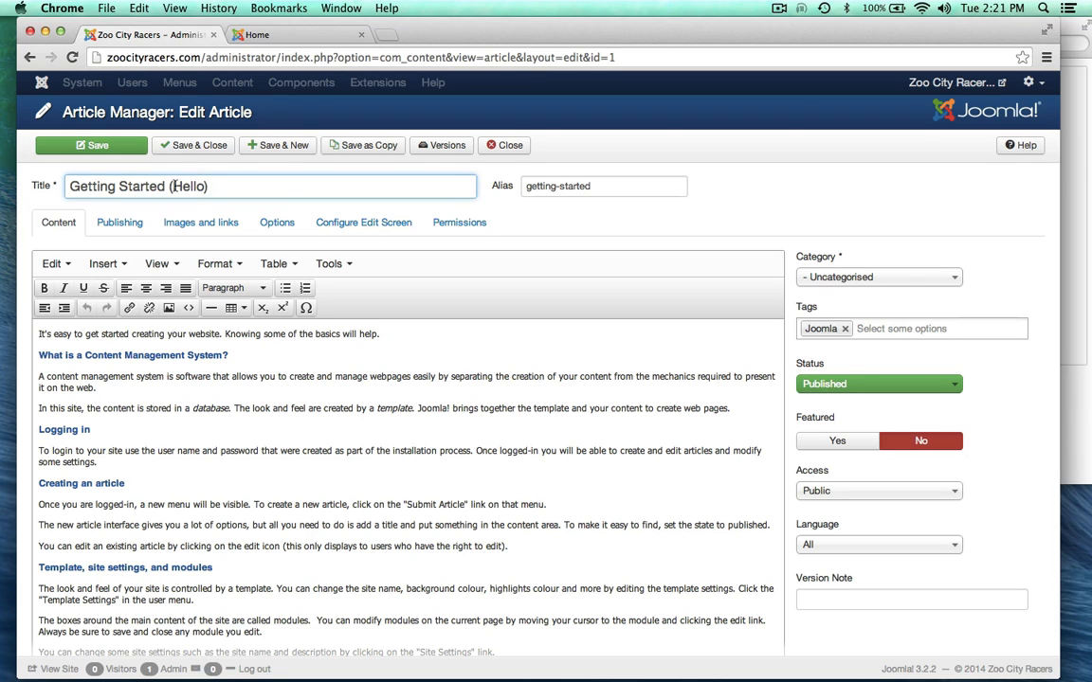
{"action": "left_click", "coordinate": [85, 145]}
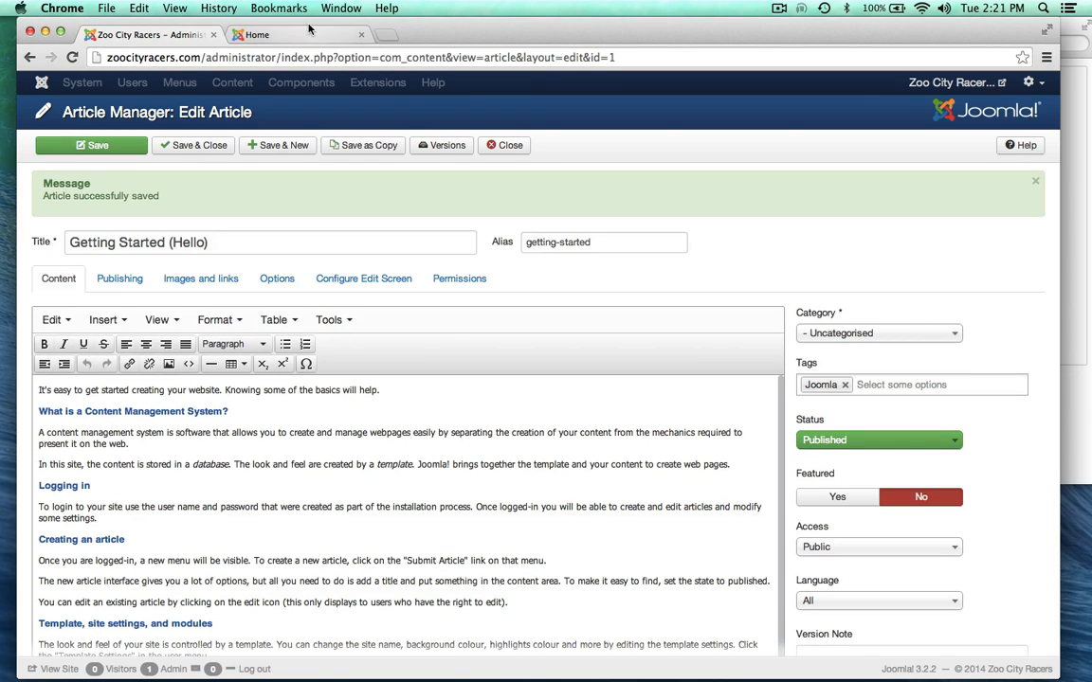
Step: Reload the public home page to confirm the new title, then close that tab
{"action": "left_click", "coordinate": [308, 31]}
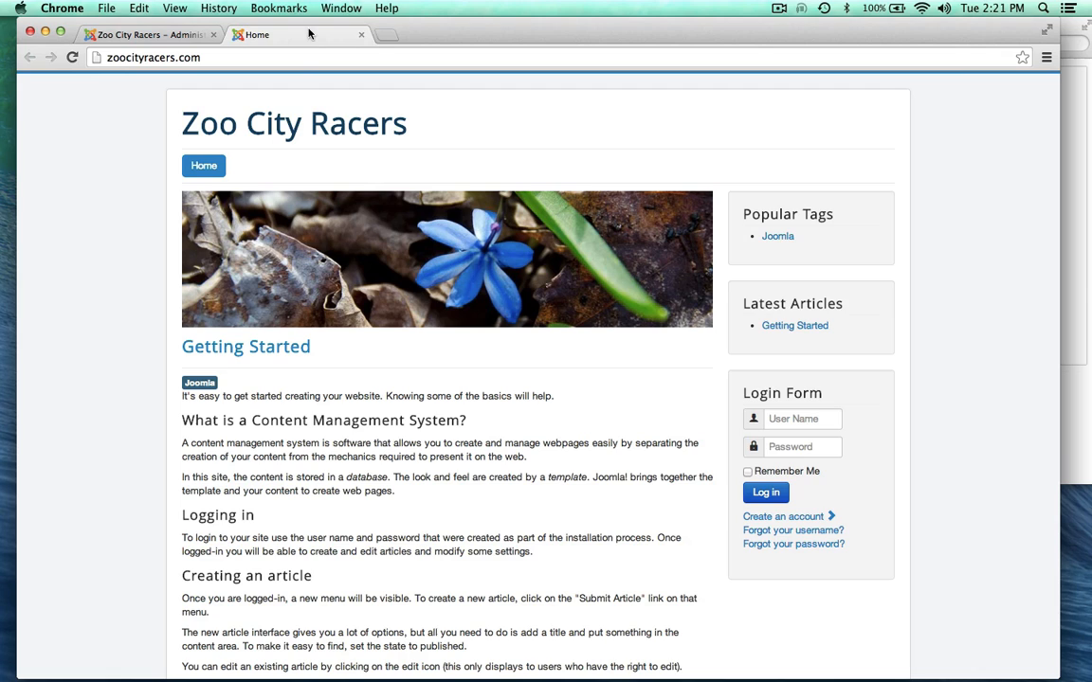
{"action": "left_click", "coordinate": [72, 57]}
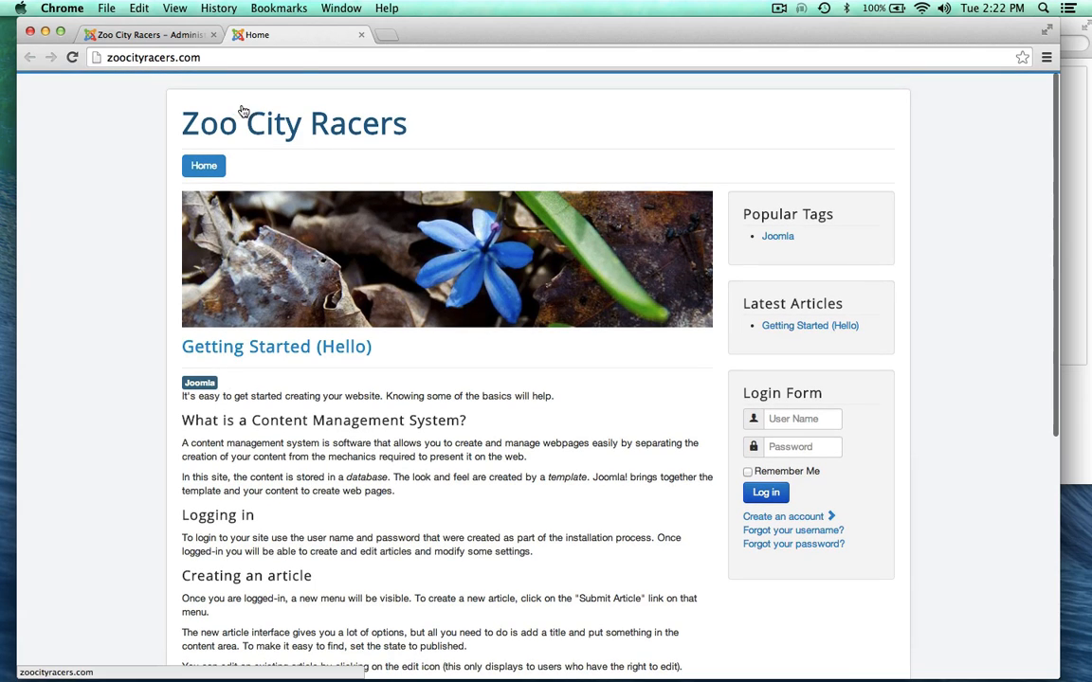
{"action": "left_click", "coordinate": [361, 35]}
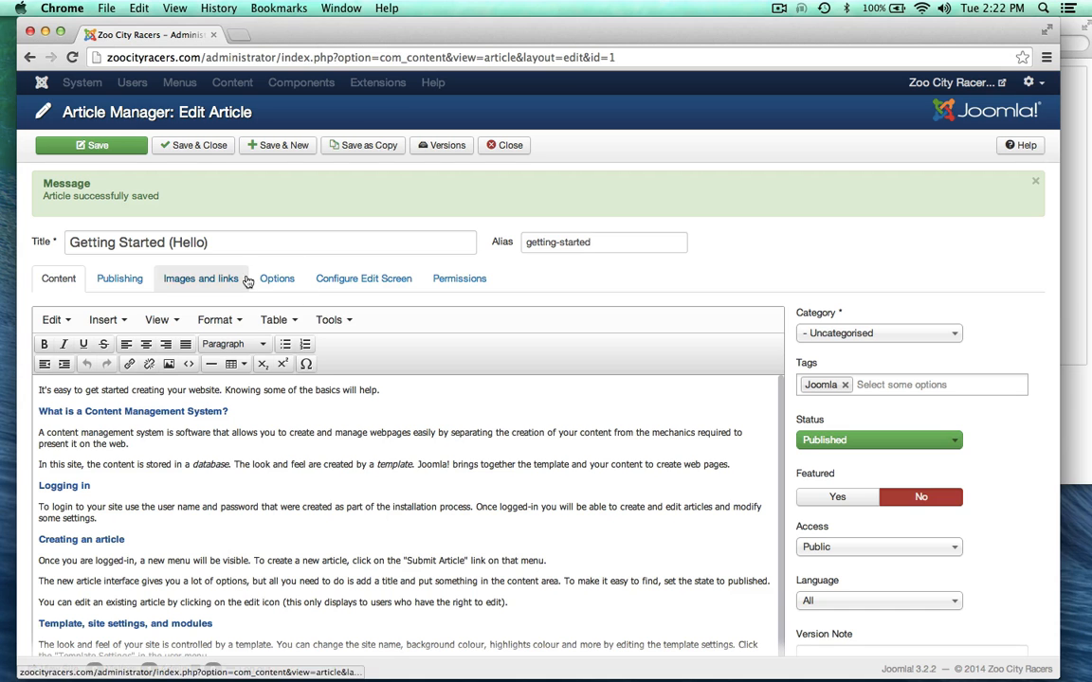
Step: Close the article editor and move 'Getting Started (Hello)' to the trash
{"action": "left_click", "coordinate": [199, 147]}
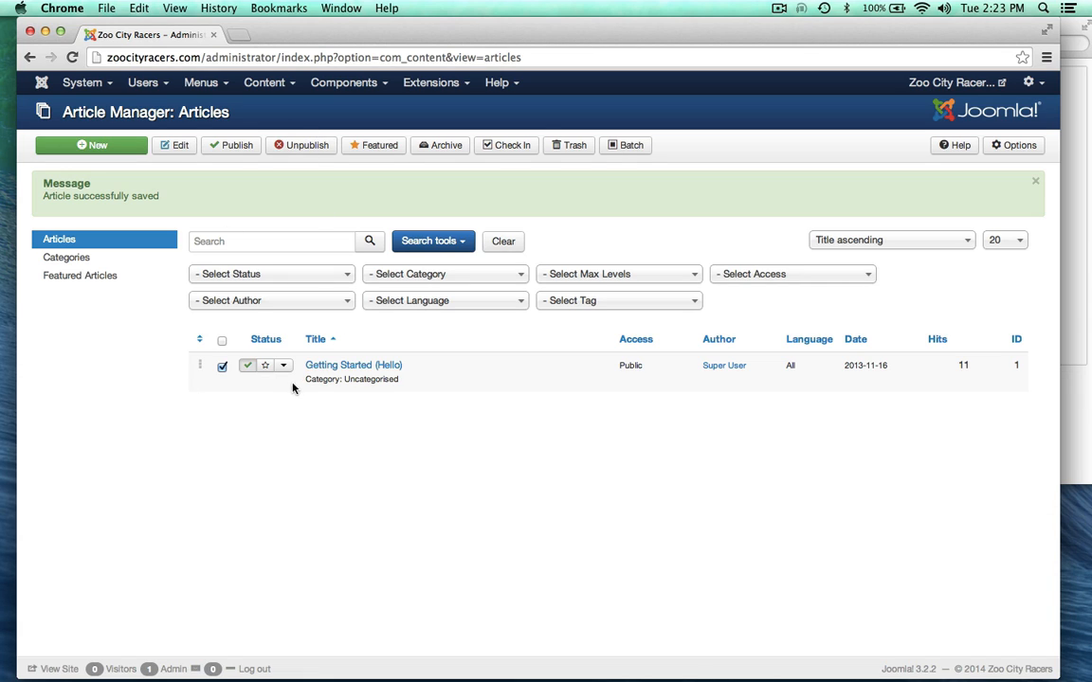
{"action": "left_click", "coordinate": [575, 146]}
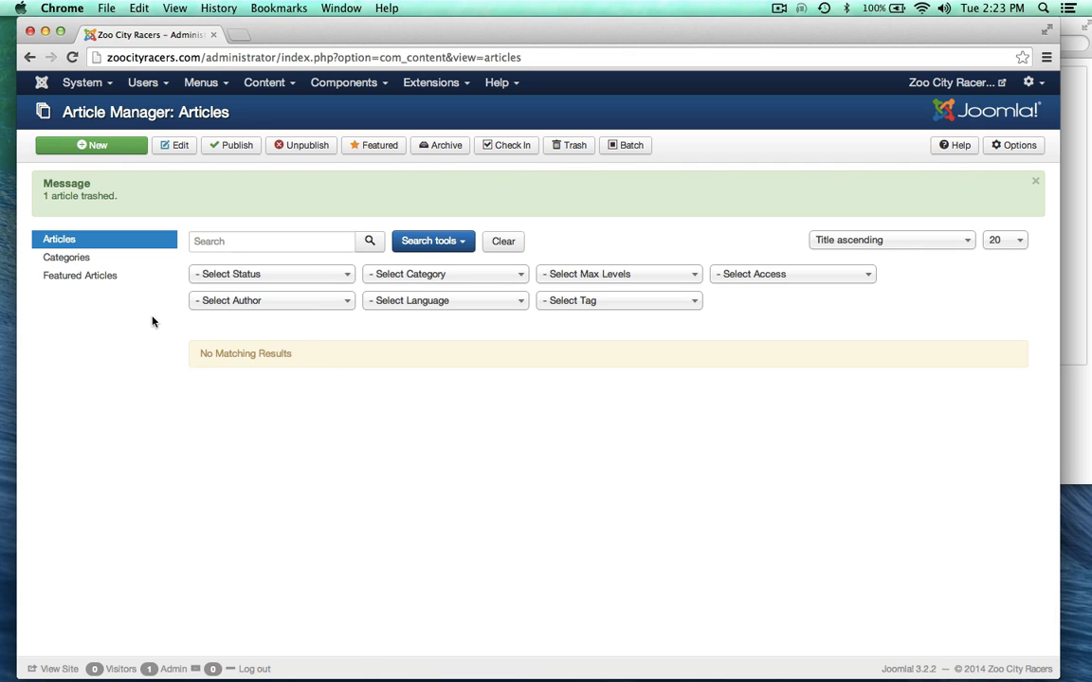
{"action": "left_click", "coordinate": [203, 275]}
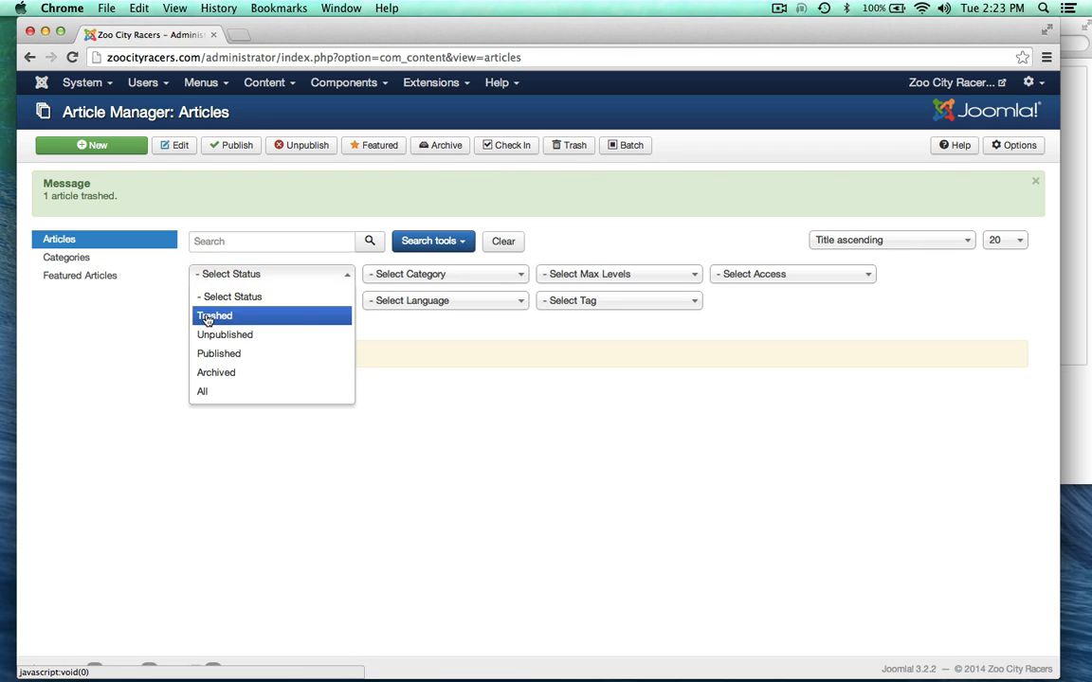
Step: Filter by Trashed, select all, and empty the trash, deleting Getting Started (Hello) and Testing
{"action": "left_click", "coordinate": [202, 313]}
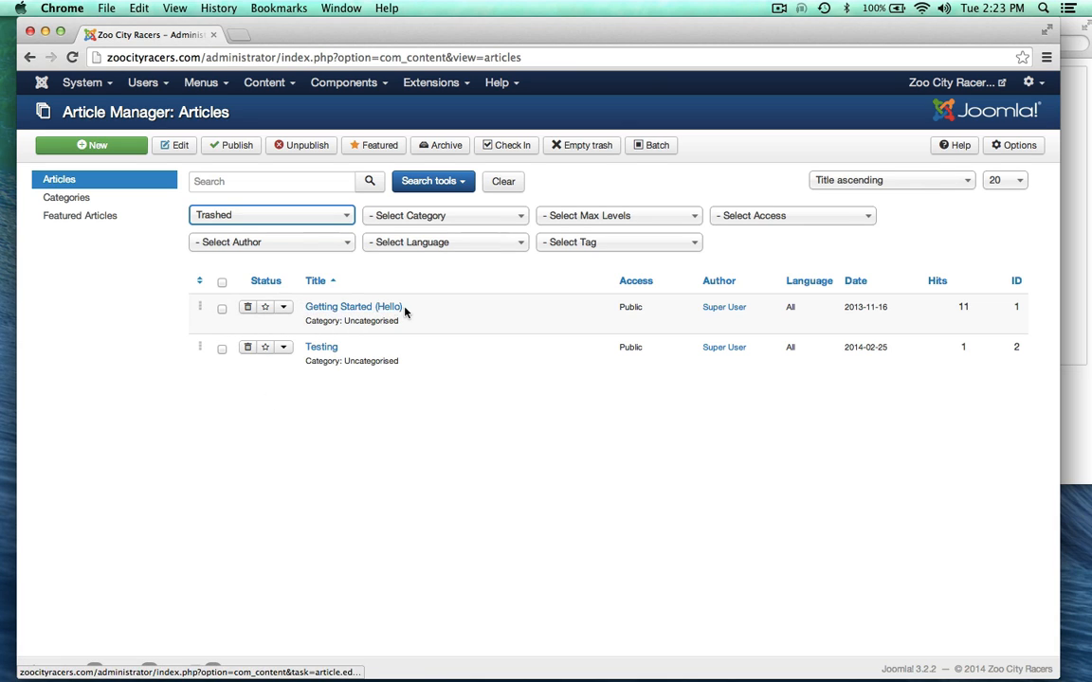
{"action": "left_click", "coordinate": [223, 282]}
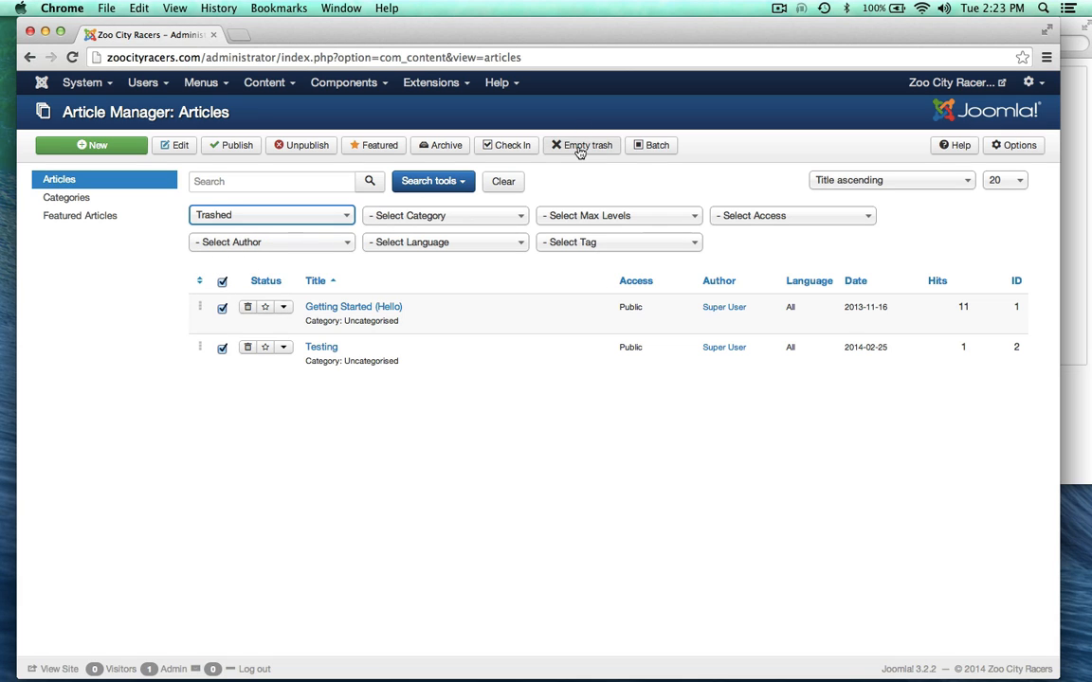
{"action": "mouse_move", "coordinate": [1054, 653]}
{"action": "left_click", "coordinate": [577, 147]}
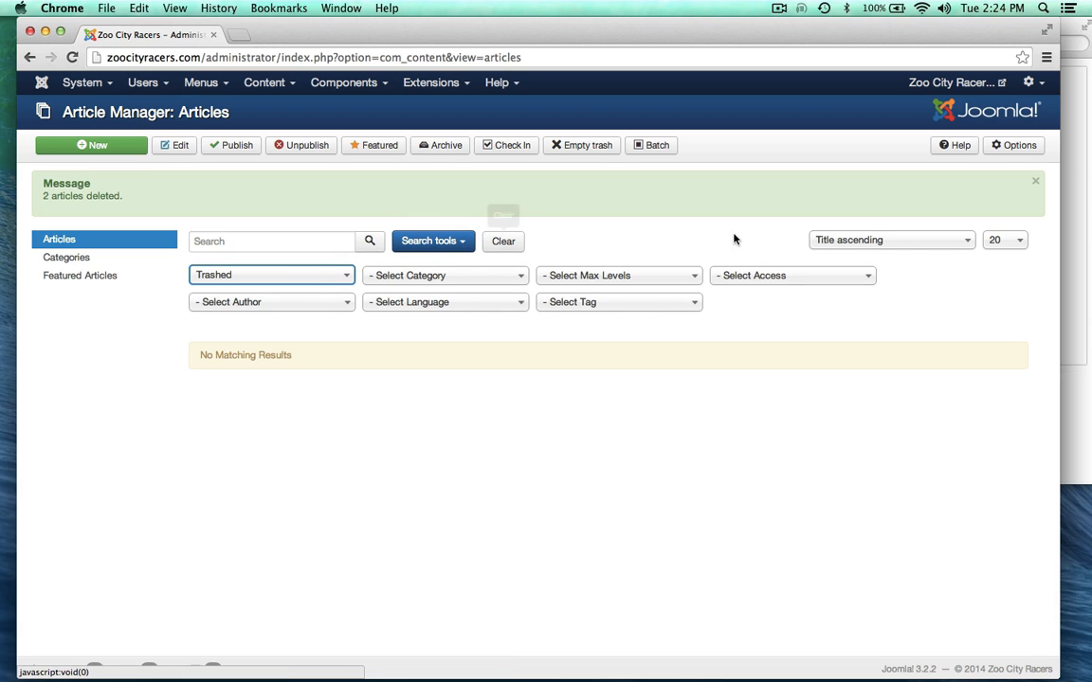
Step: View the public site's 404 'Article not found' page, switching back to the Control Panel
{"action": "left_click", "coordinate": [919, 85]}
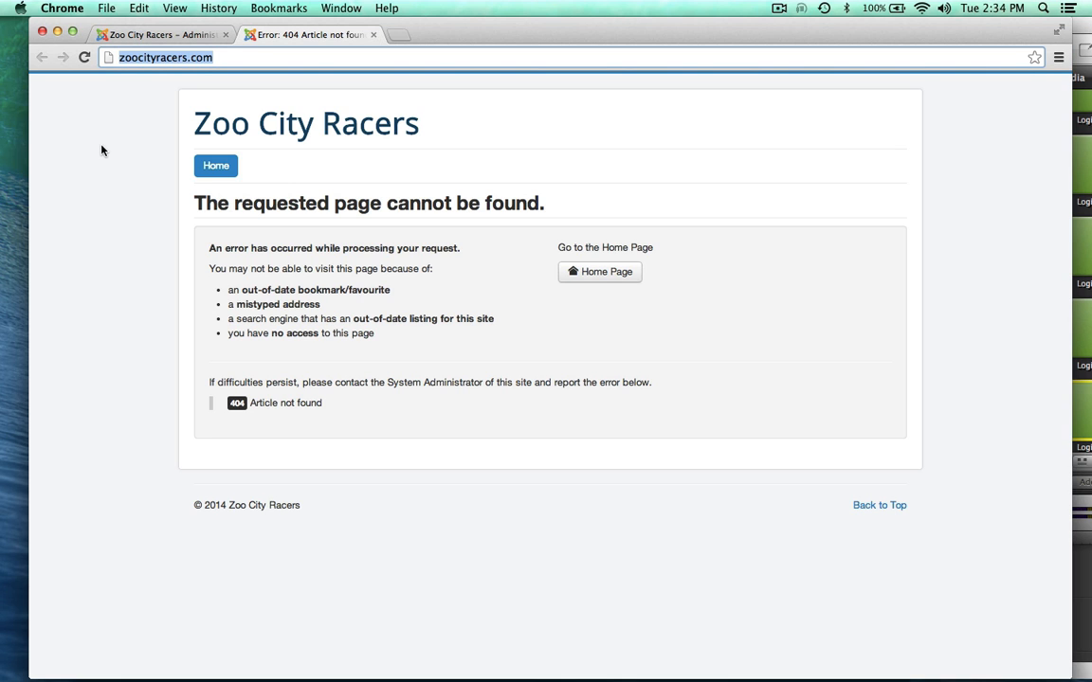
{"action": "left_click", "coordinate": [150, 35]}
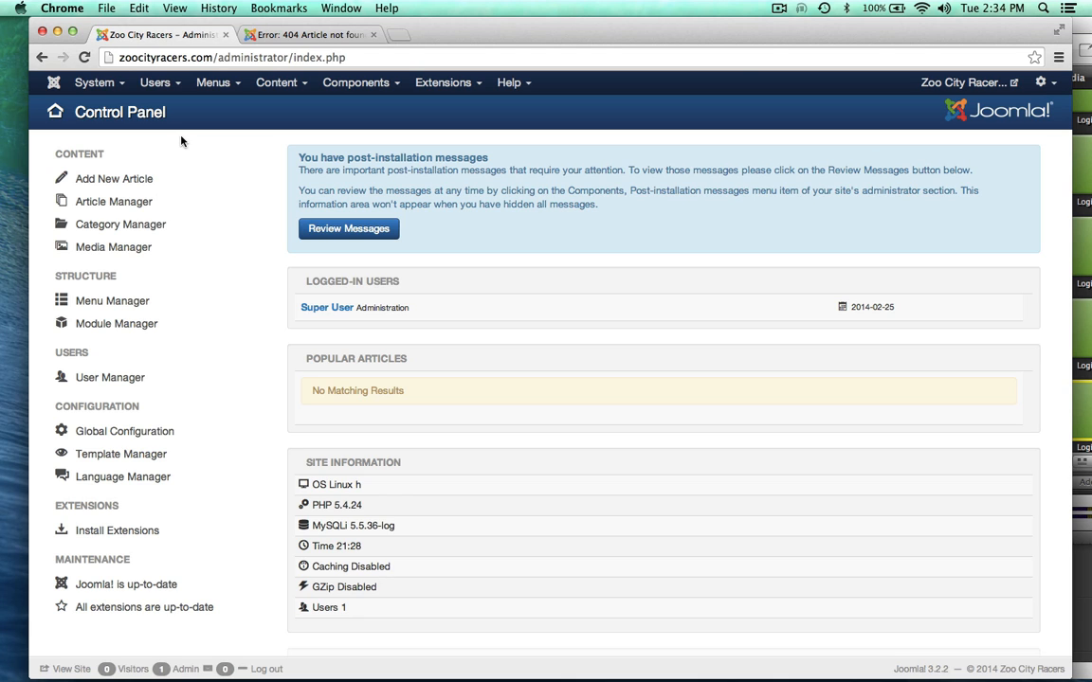
{"action": "left_click", "coordinate": [280, 34]}
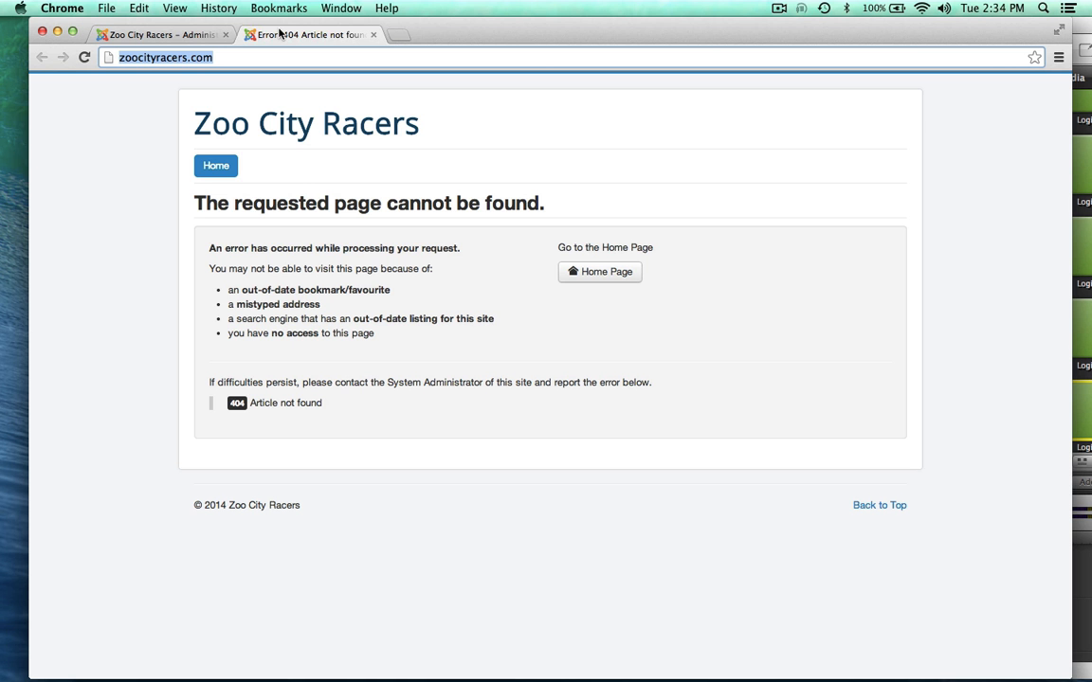
{"action": "left_click", "coordinate": [167, 36]}
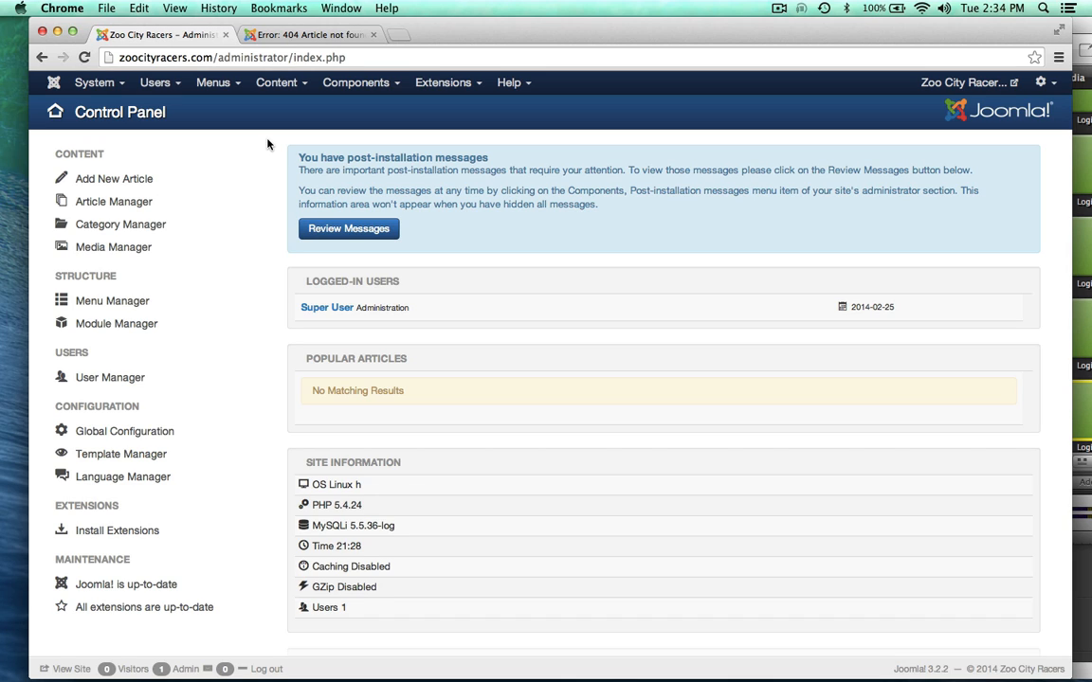
{"action": "left_click", "coordinate": [266, 35]}
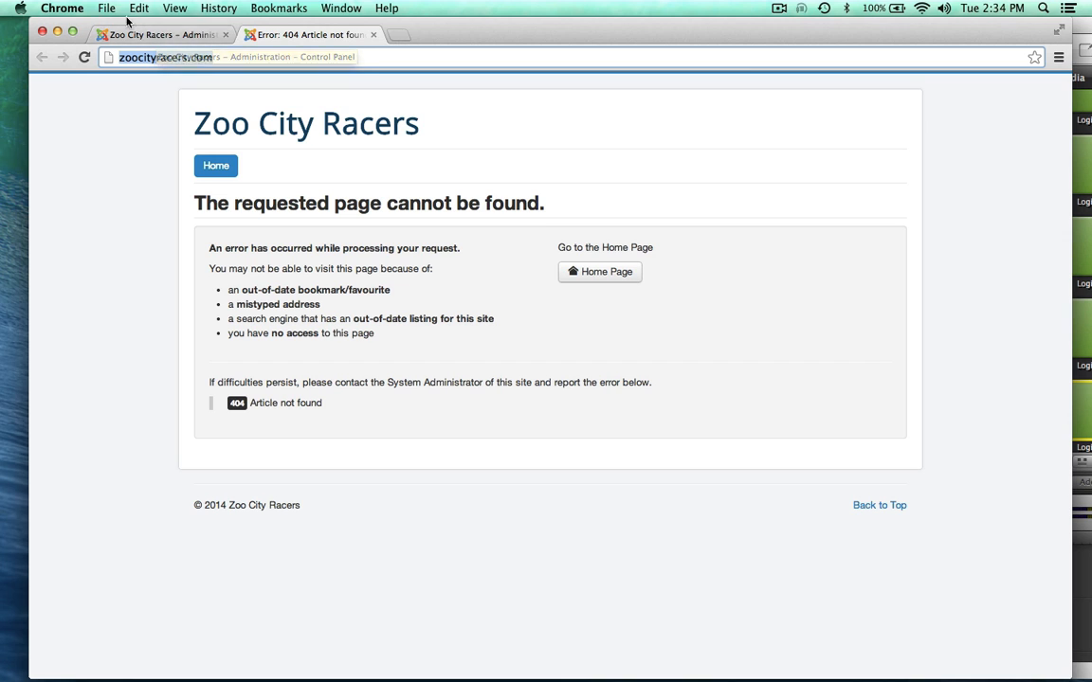
{"action": "left_click", "coordinate": [138, 35]}
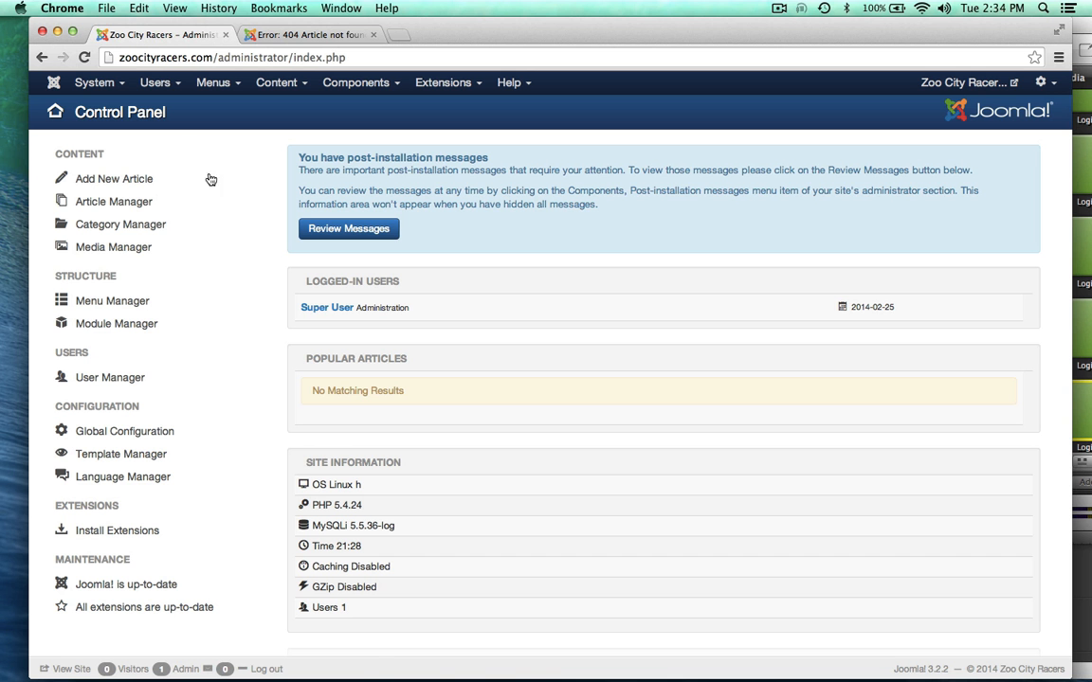
Step: Start a new article titled 'Welcome' and place the cursor in its empty body
{"action": "left_click", "coordinate": [106, 183]}
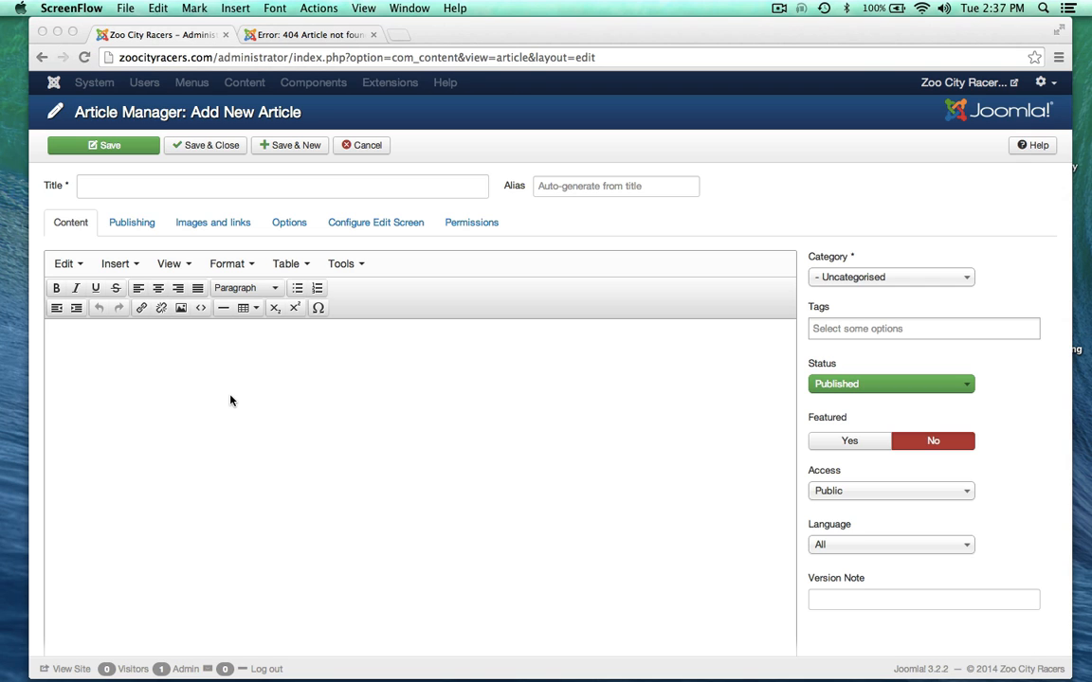
{"action": "left_click", "coordinate": [114, 184]}
{"action": "left_click", "coordinate": [115, 185]}
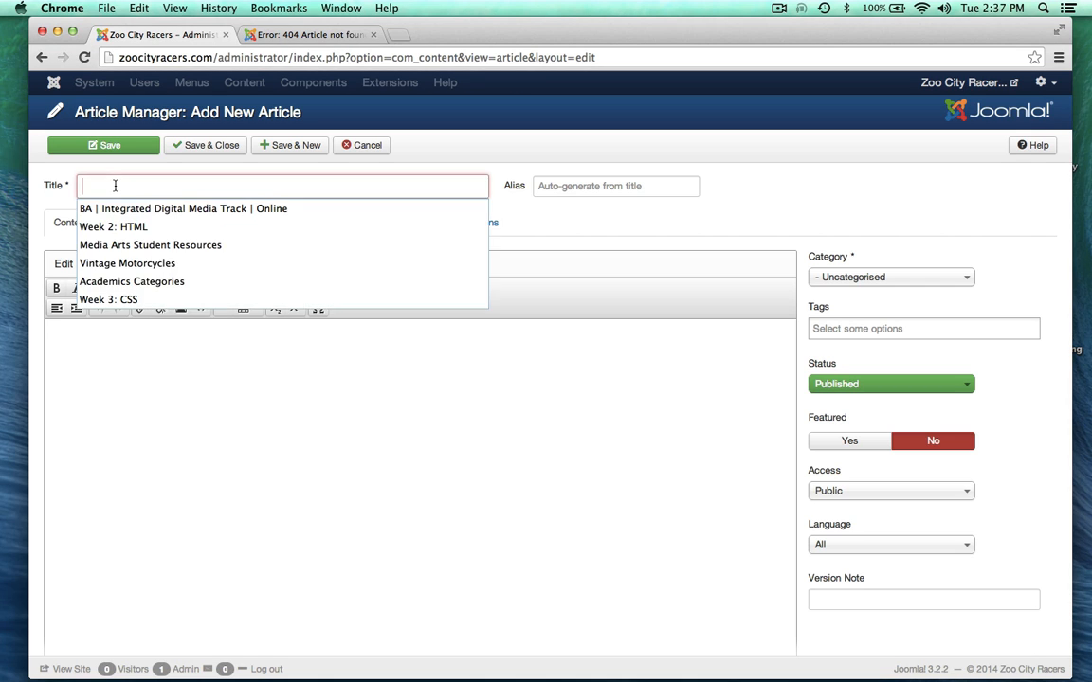
{"action": "type", "text": "Welcome"}
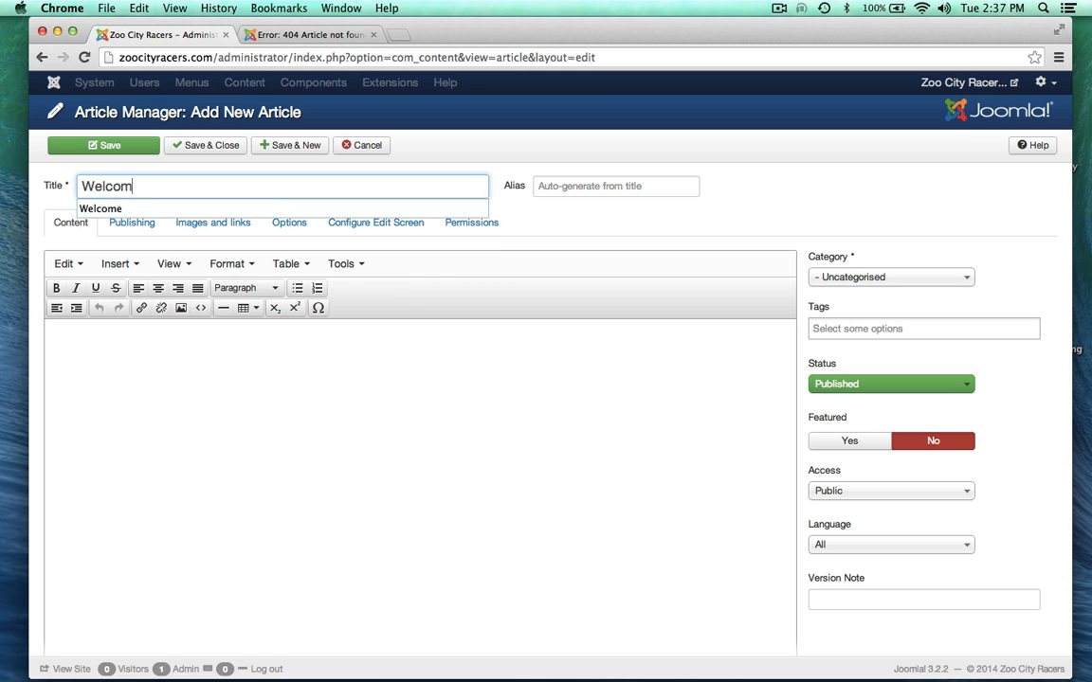
{"action": "left_click", "coordinate": [92, 207]}
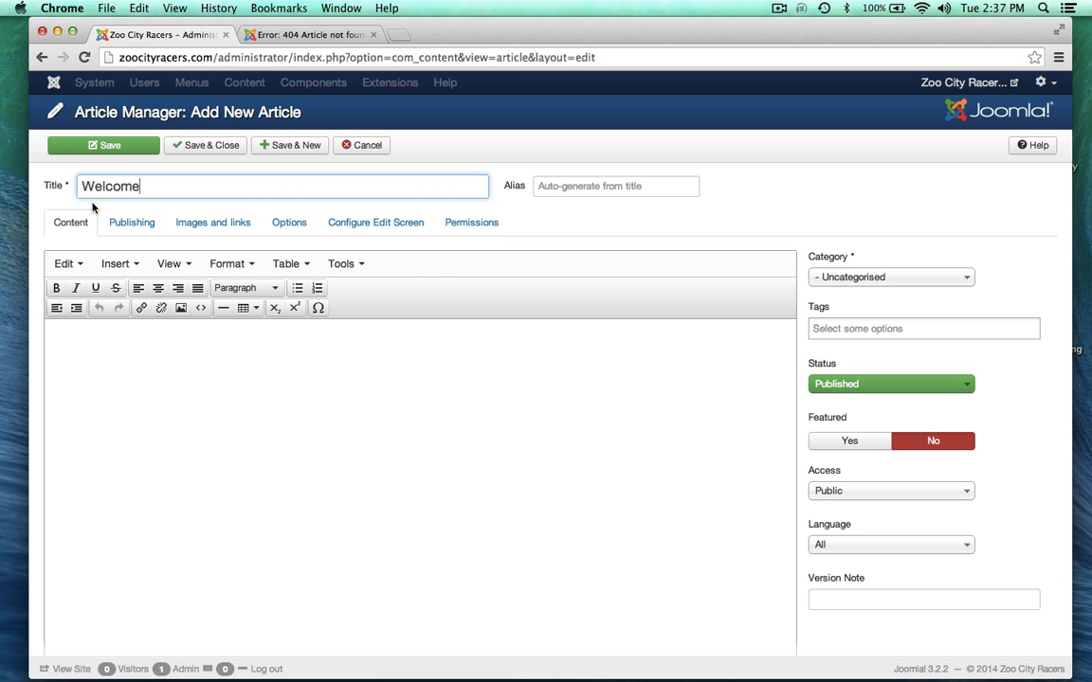
{"action": "left_click", "coordinate": [155, 424]}
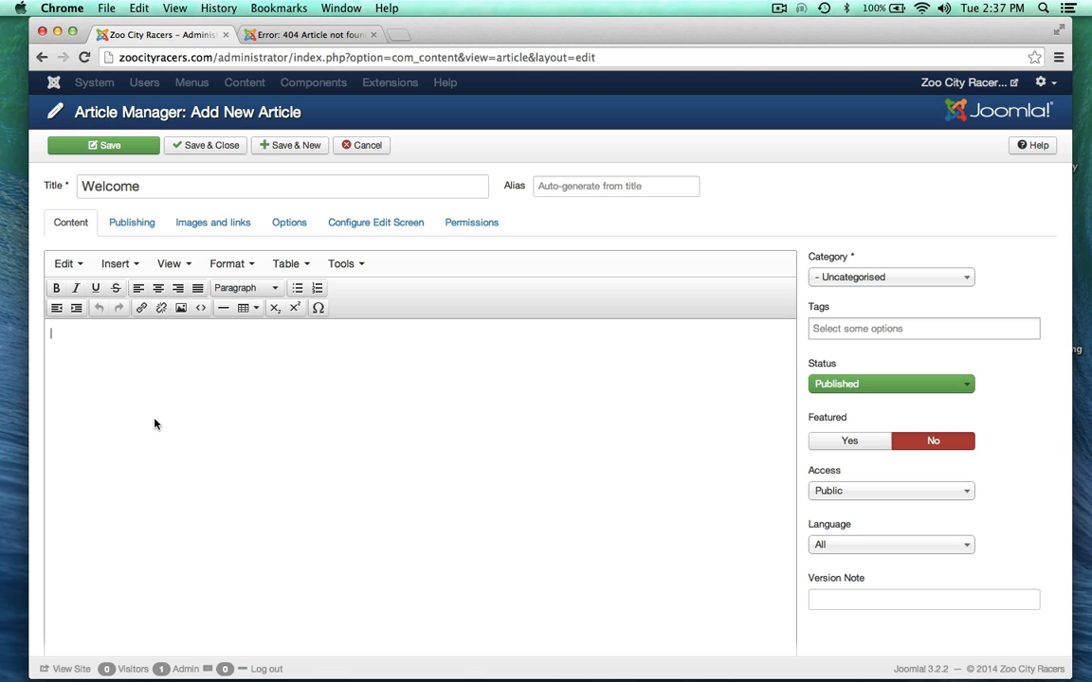
{"action": "left_click", "coordinate": [247, 32]}
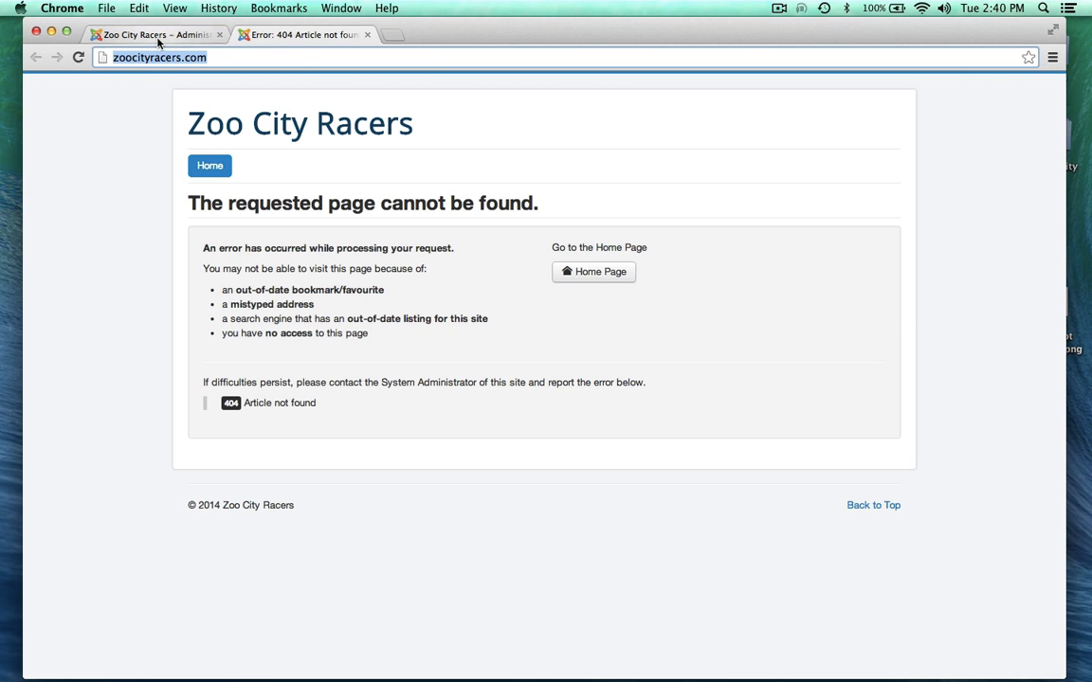
{"action": "left_click", "coordinate": [158, 37]}
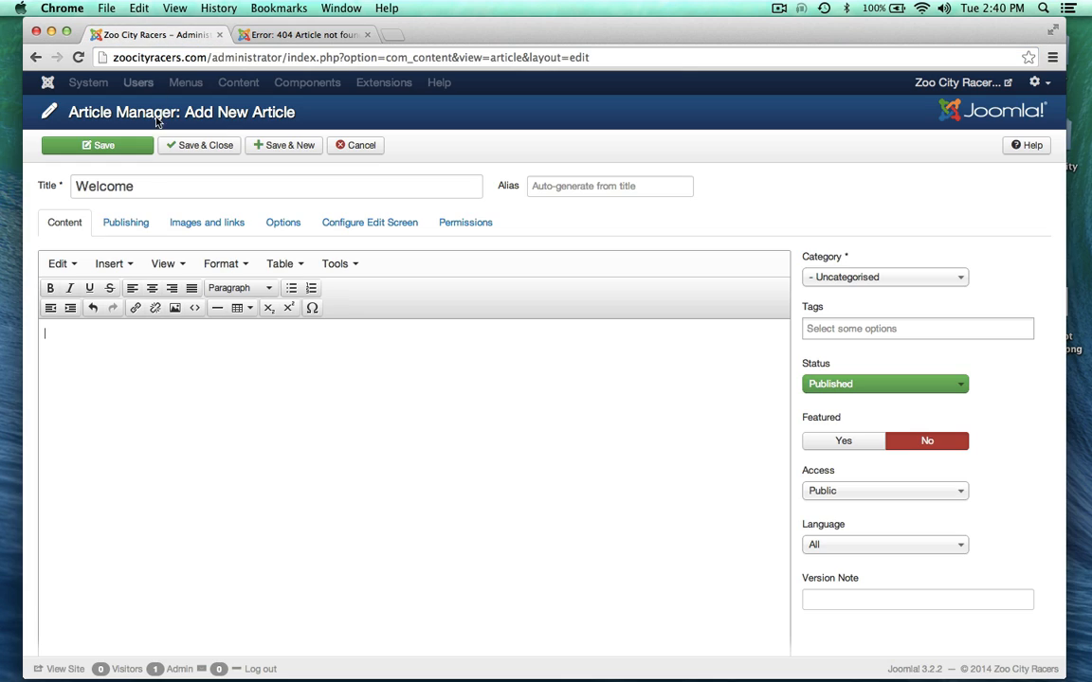
Step: Open about- history.rtf in TextEdit and copy its opening 'Welcome to Zoo City Racers' paragraph
{"action": "left_click_drag", "start_coordinate": [429, 31], "coordinate": [488, 172]}
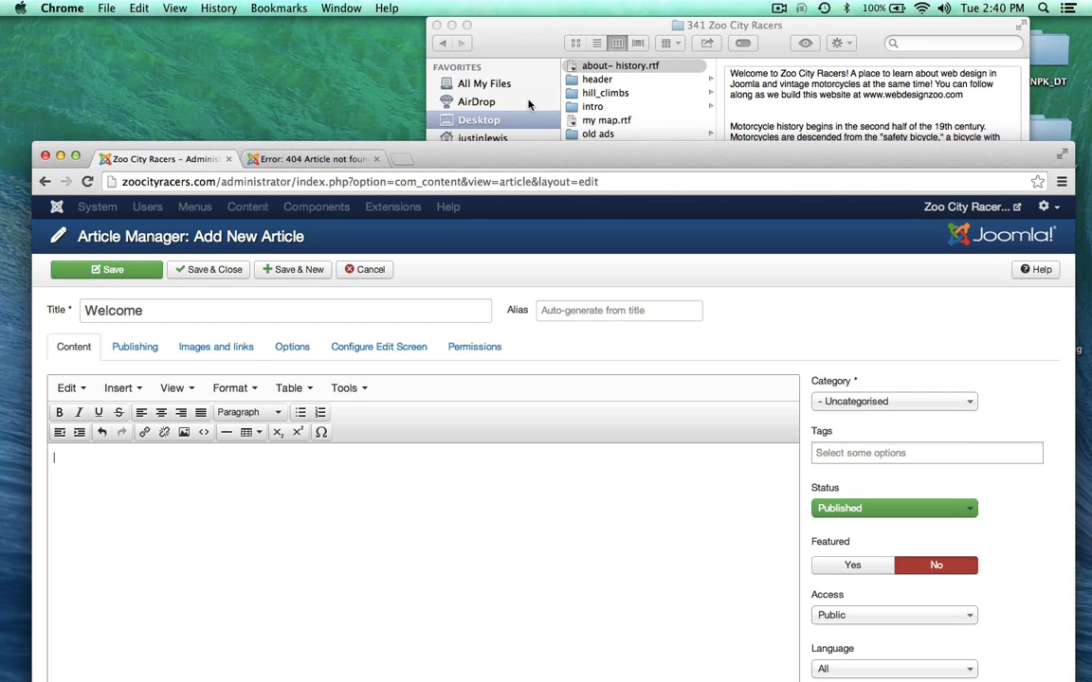
{"action": "left_click", "coordinate": [472, 27]}
{"action": "double_click", "coordinate": [570, 69]}
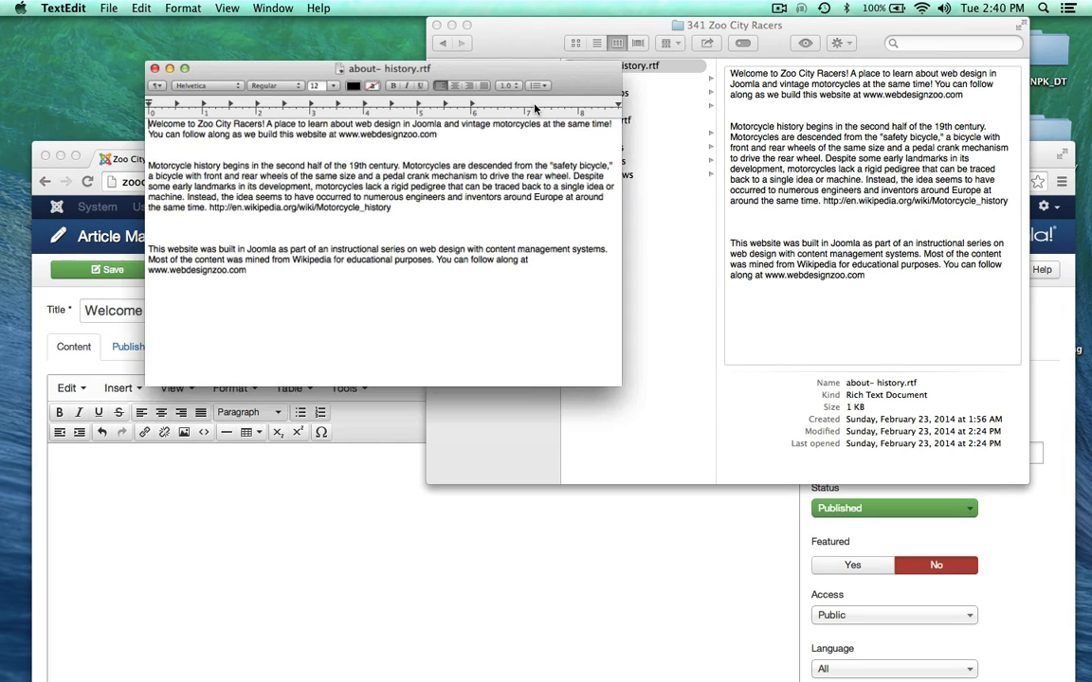
{"action": "triple_click", "coordinate": [407, 123]}
{"action": "key", "text": "super+c"}
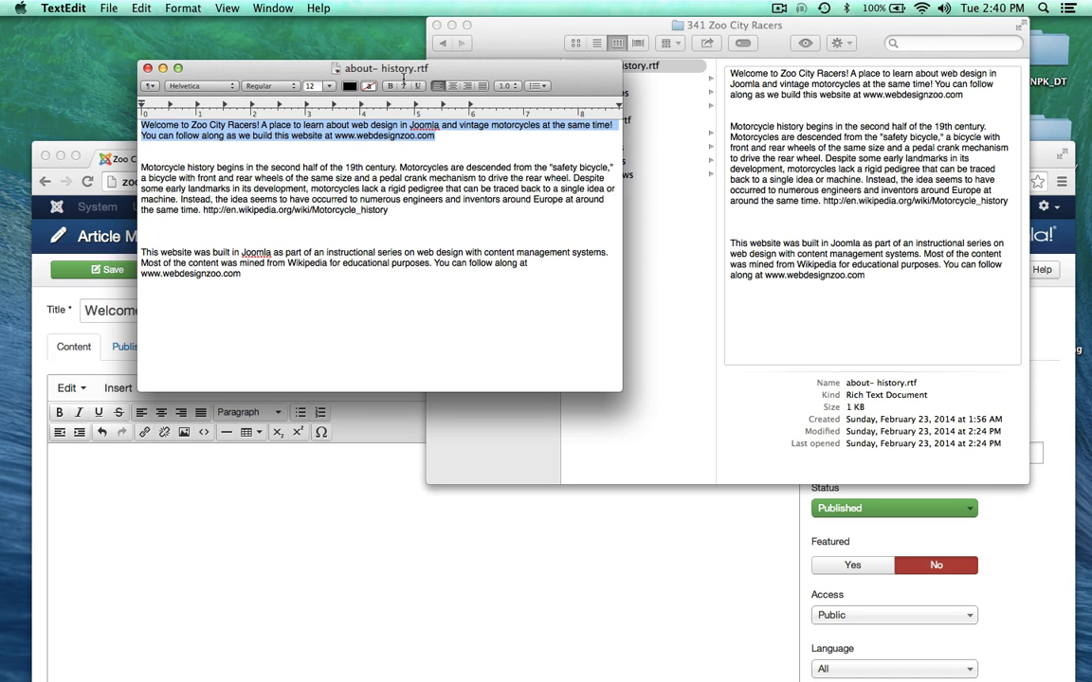
{"action": "left_click", "coordinate": [162, 68]}
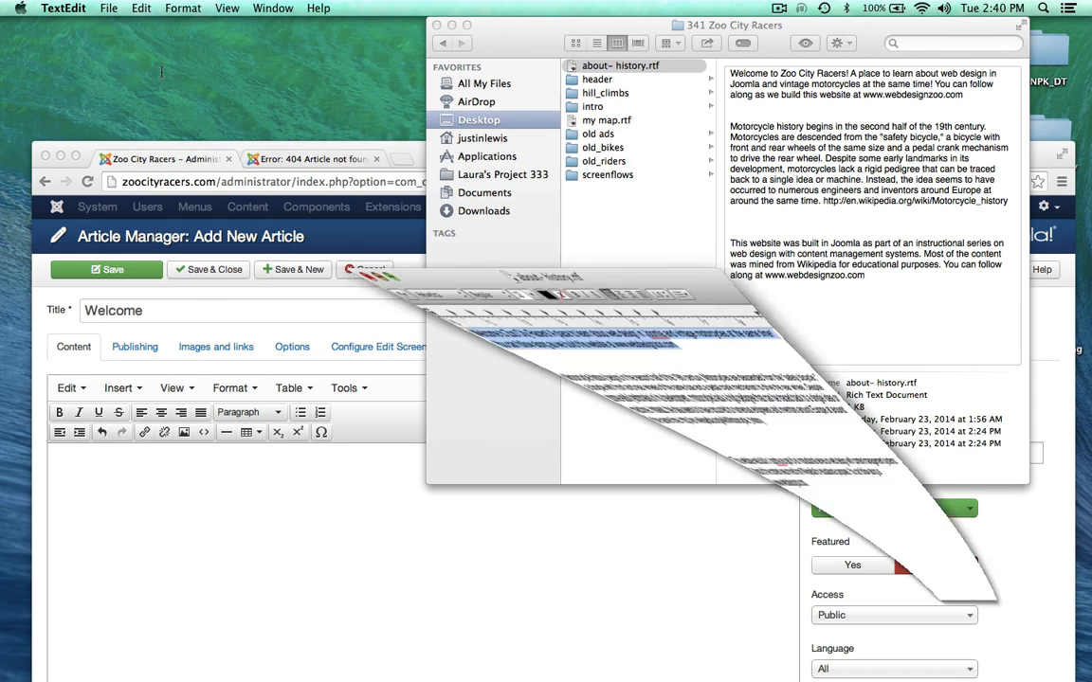
{"action": "left_click", "coordinate": [370, 146]}
{"action": "left_click_drag", "start_coordinate": [488, 161], "coordinate": [491, 41]}
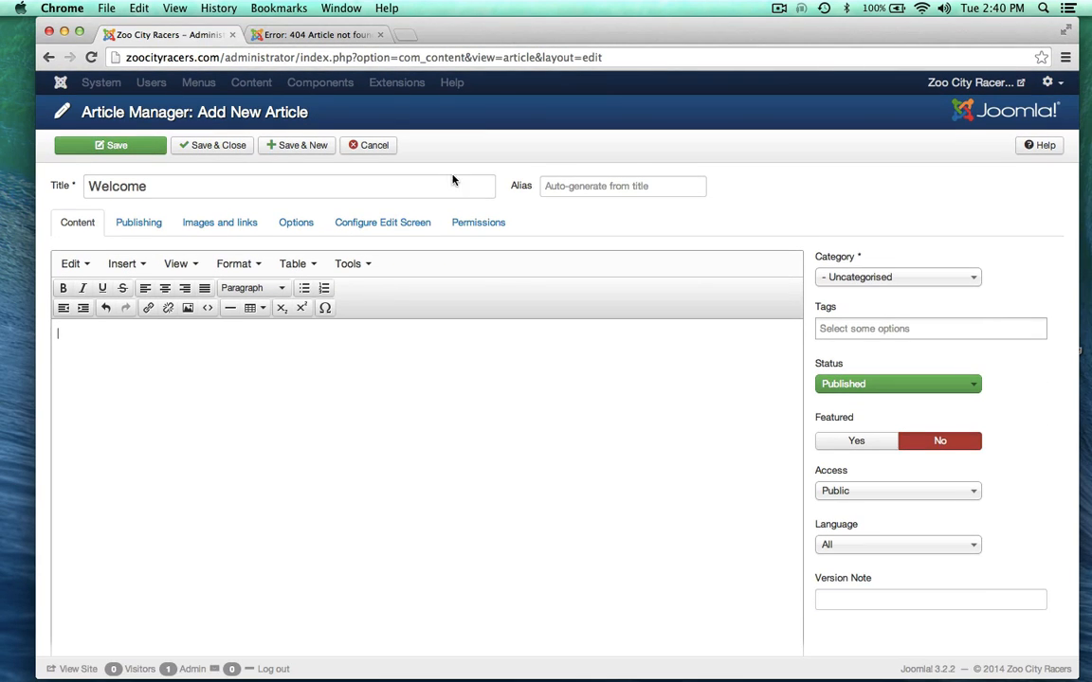
Step: Paste the welcome paragraph into the Welcome article, save it, and reload the public site, which still shows 404
{"action": "left_click", "coordinate": [173, 500]}
{"action": "key", "text": "super+v"}
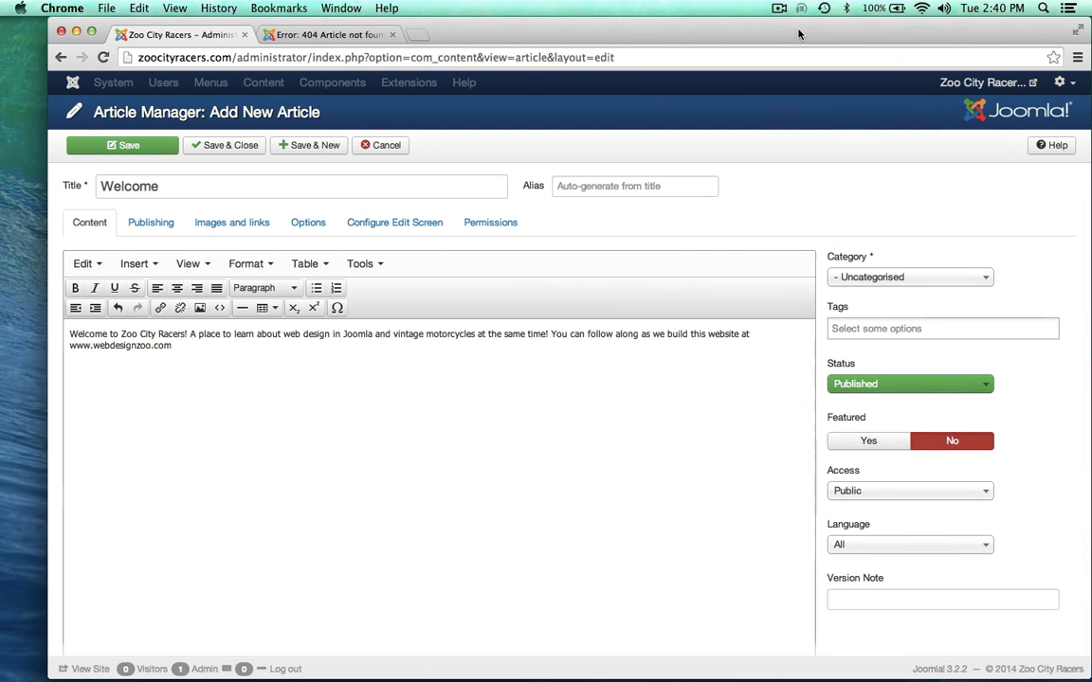
{"action": "left_click_drag", "start_coordinate": [698, 36], "coordinate": [722, 36]}
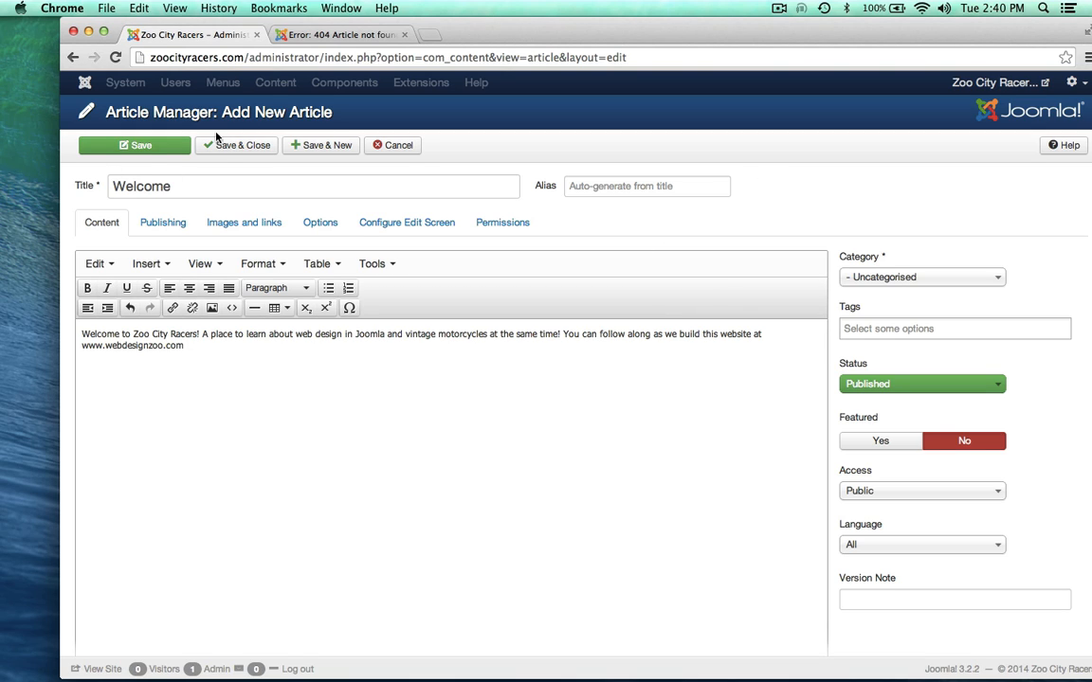
{"action": "left_click", "coordinate": [234, 148]}
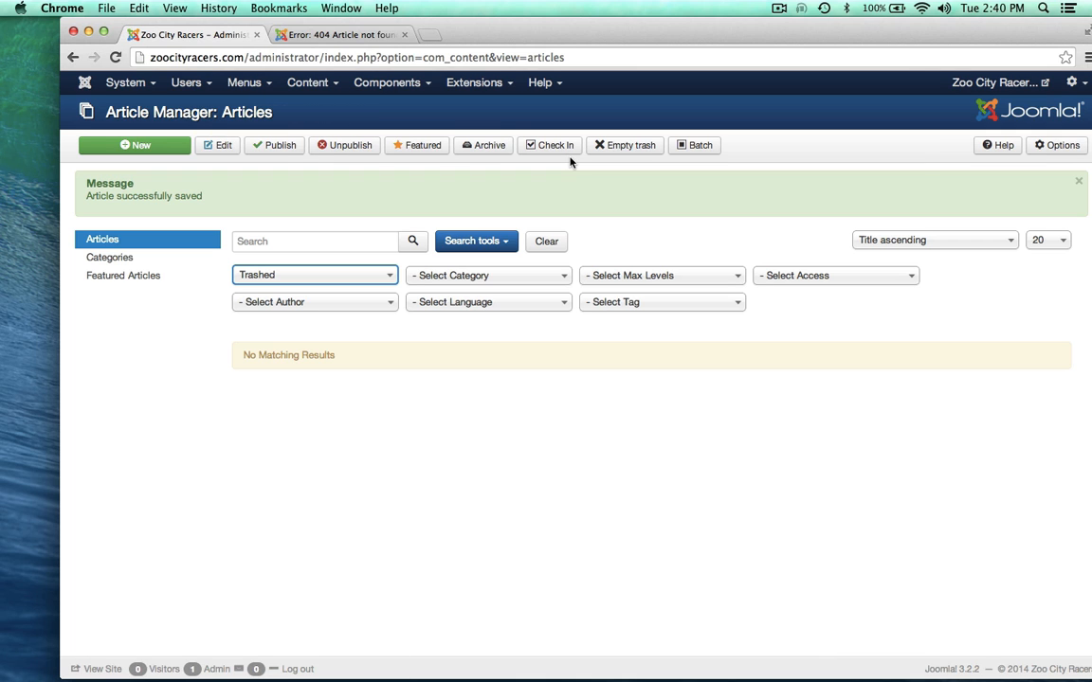
{"action": "left_click", "coordinate": [352, 35]}
{"action": "left_click", "coordinate": [114, 57]}
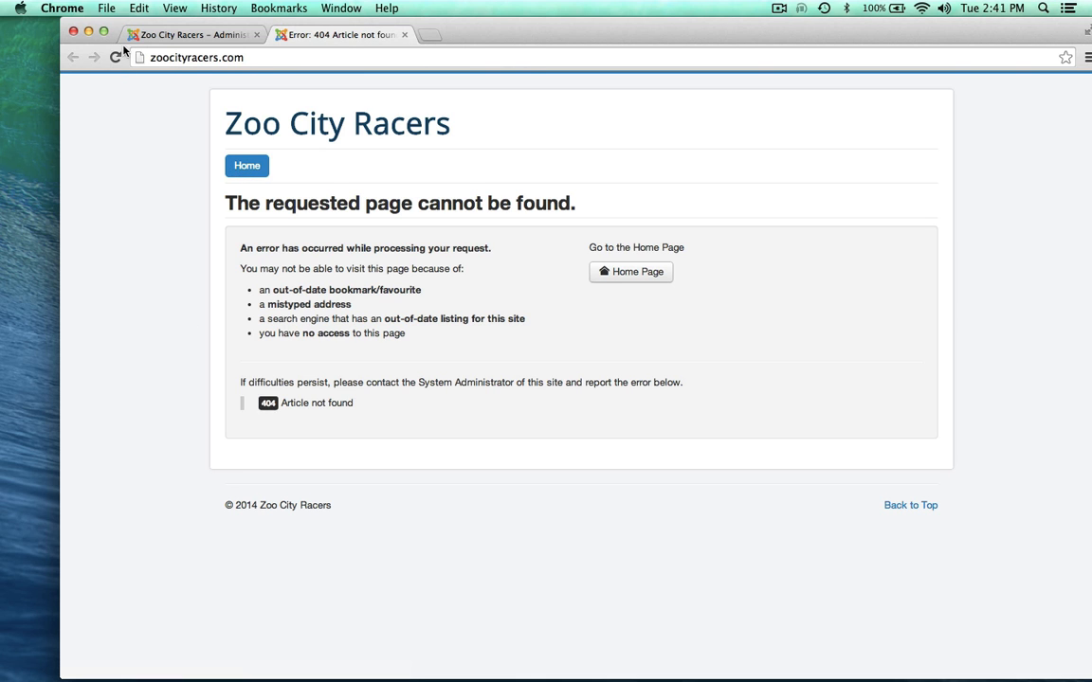
Step: Go to Menus > Main Menu and open the Home menu item for editing
{"action": "left_click", "coordinate": [147, 33]}
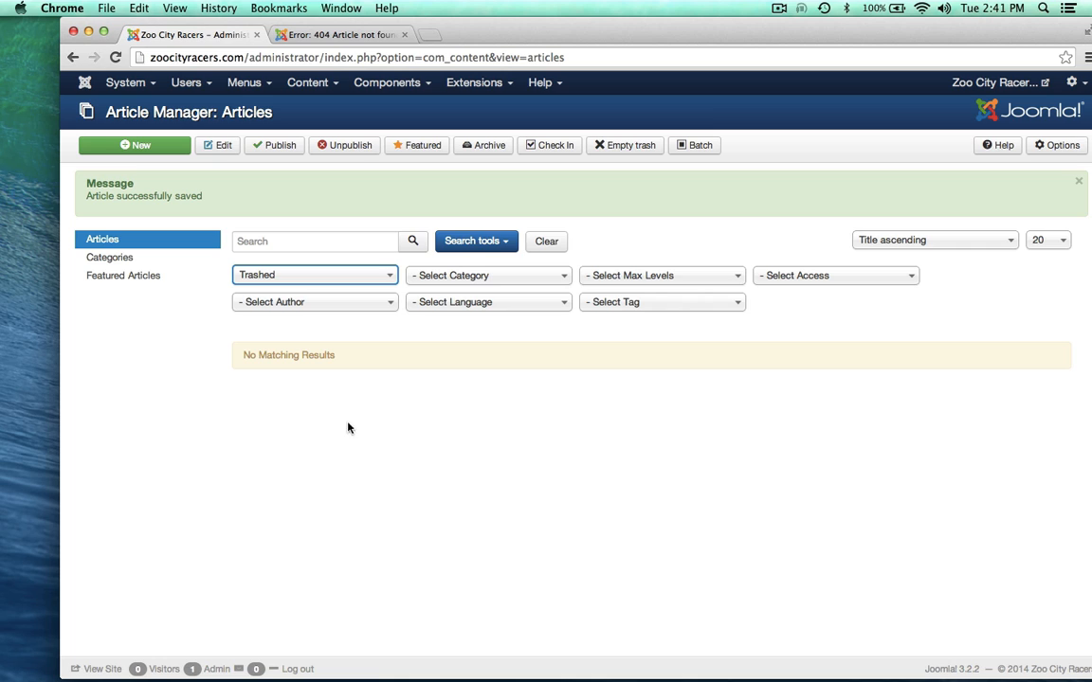
{"action": "left_click", "coordinate": [253, 85]}
{"action": "mouse_move", "coordinate": [255, 147]}
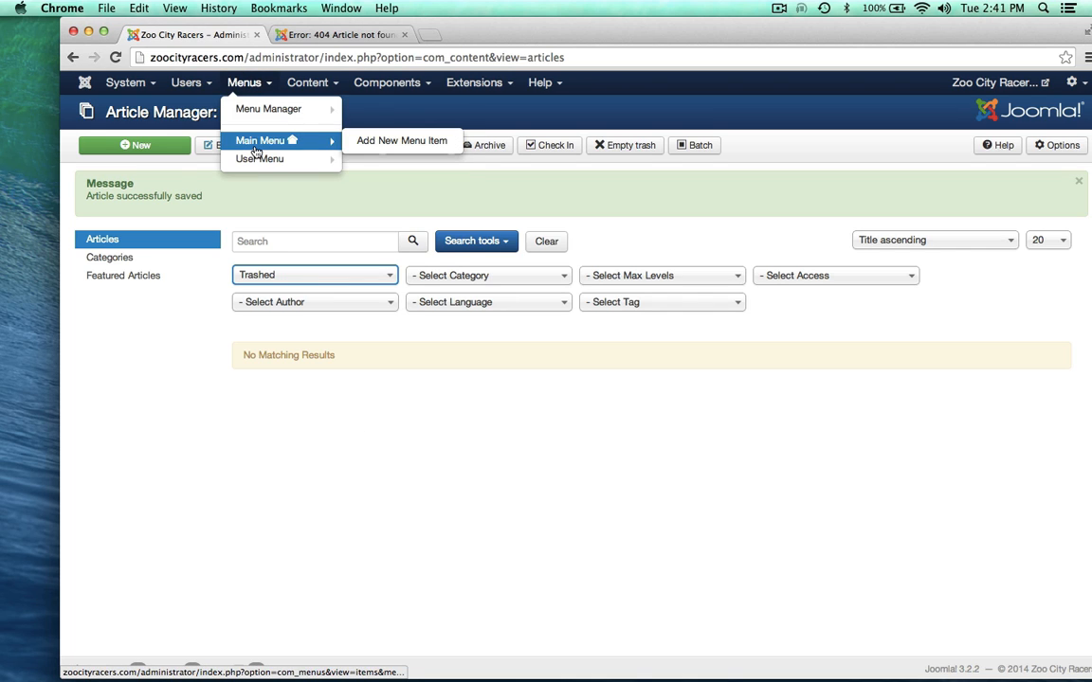
{"action": "left_click", "coordinate": [254, 144]}
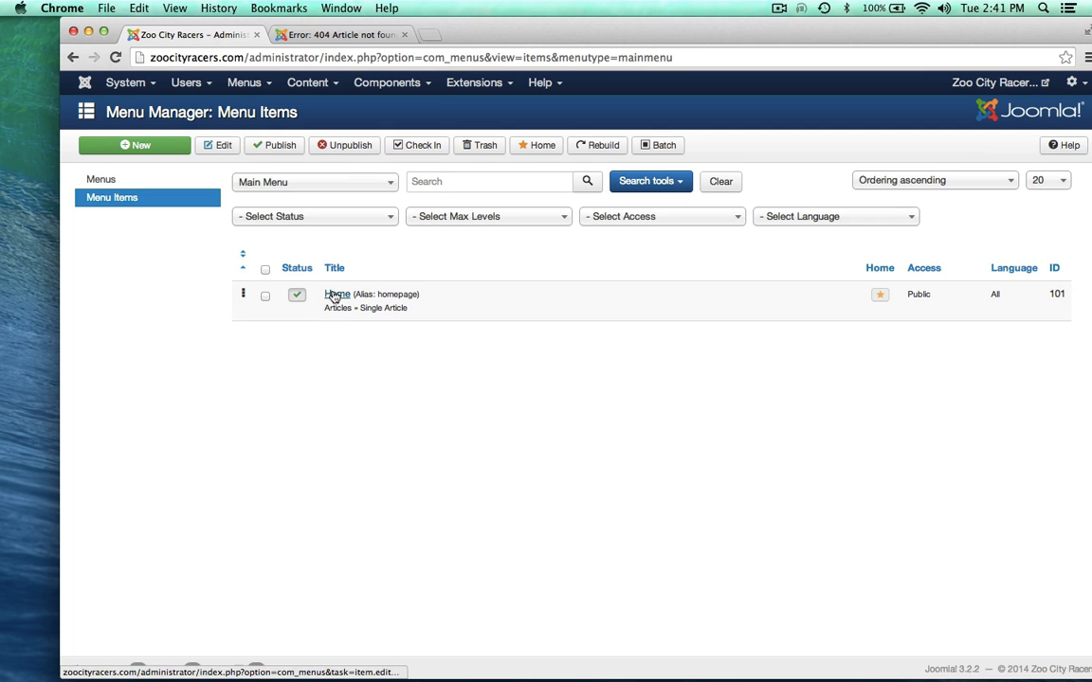
{"action": "left_click", "coordinate": [288, 34]}
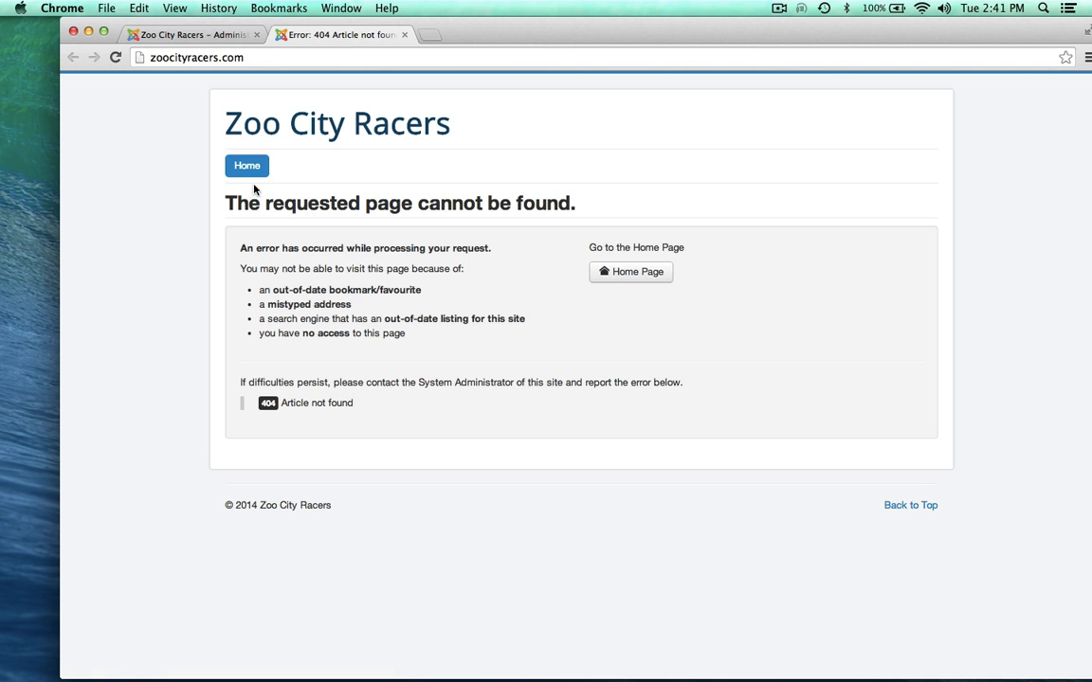
{"action": "left_click", "coordinate": [181, 32]}
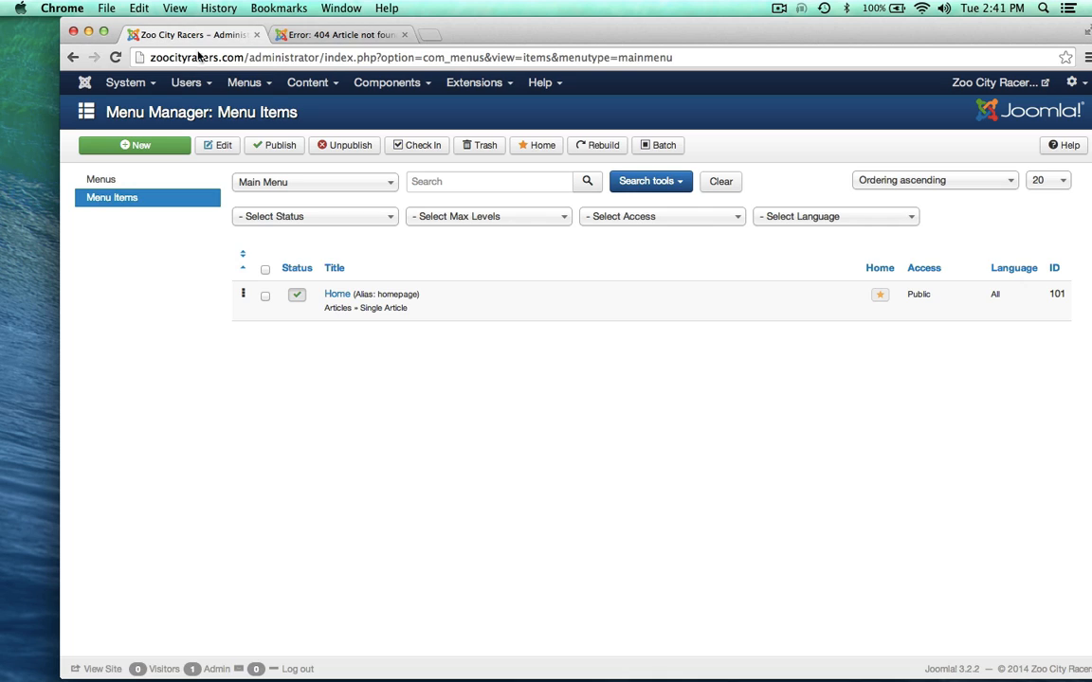
{"action": "left_click", "coordinate": [338, 294]}
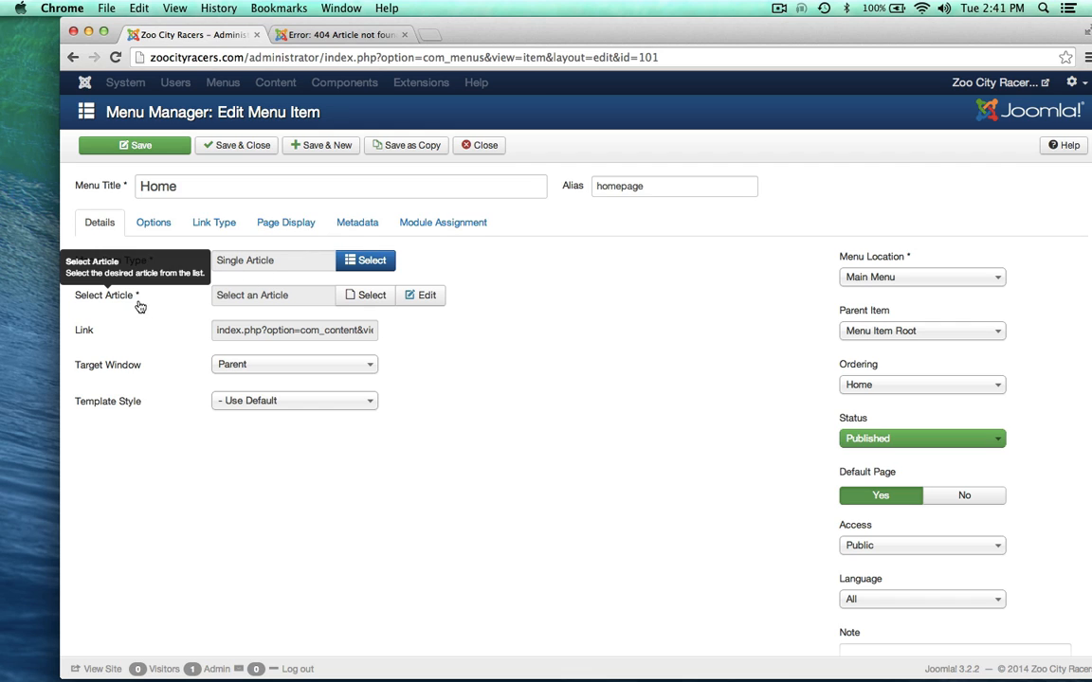
Step: Set the Home menu item's selected article to Welcome and save the item
{"action": "left_click", "coordinate": [366, 296]}
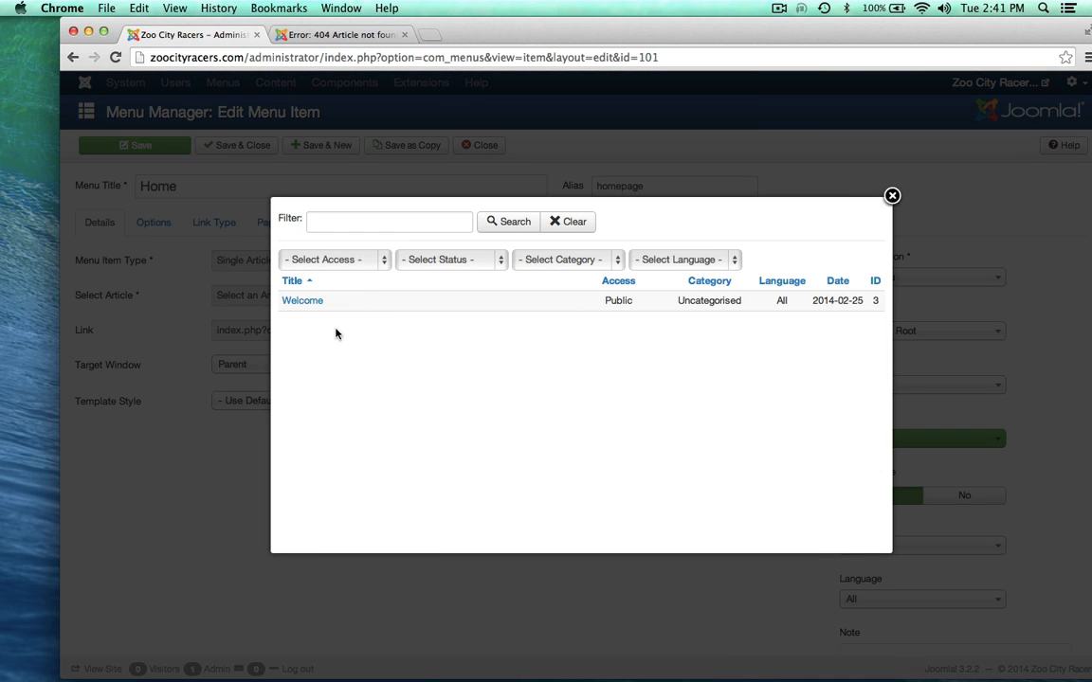
{"action": "left_click", "coordinate": [297, 300]}
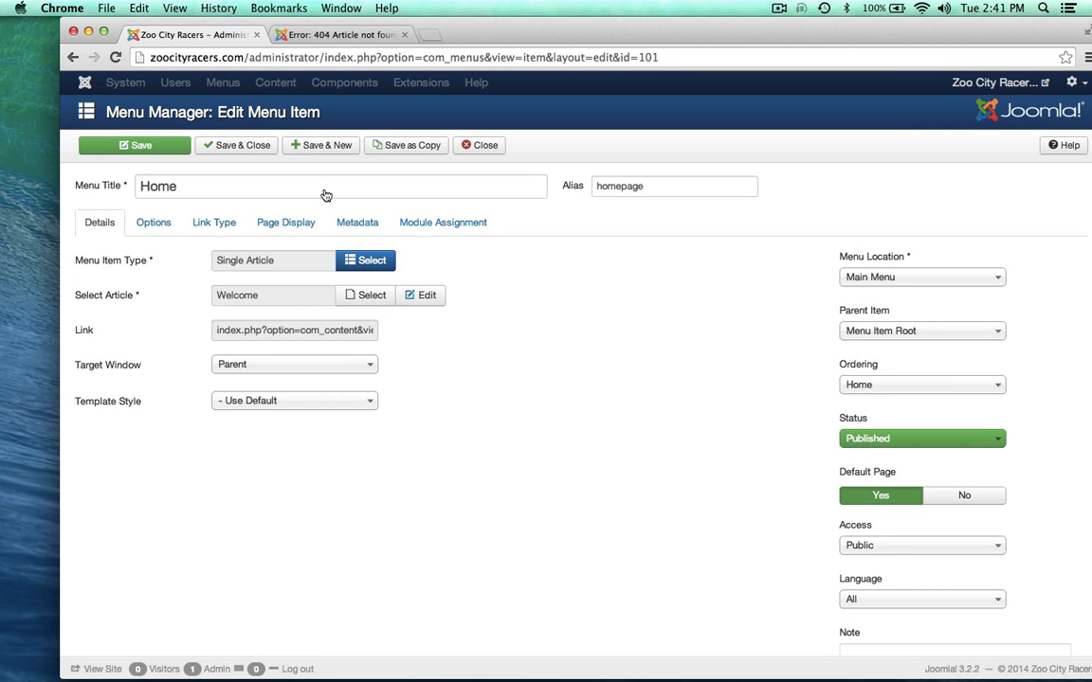
{"action": "left_click", "coordinate": [239, 146]}
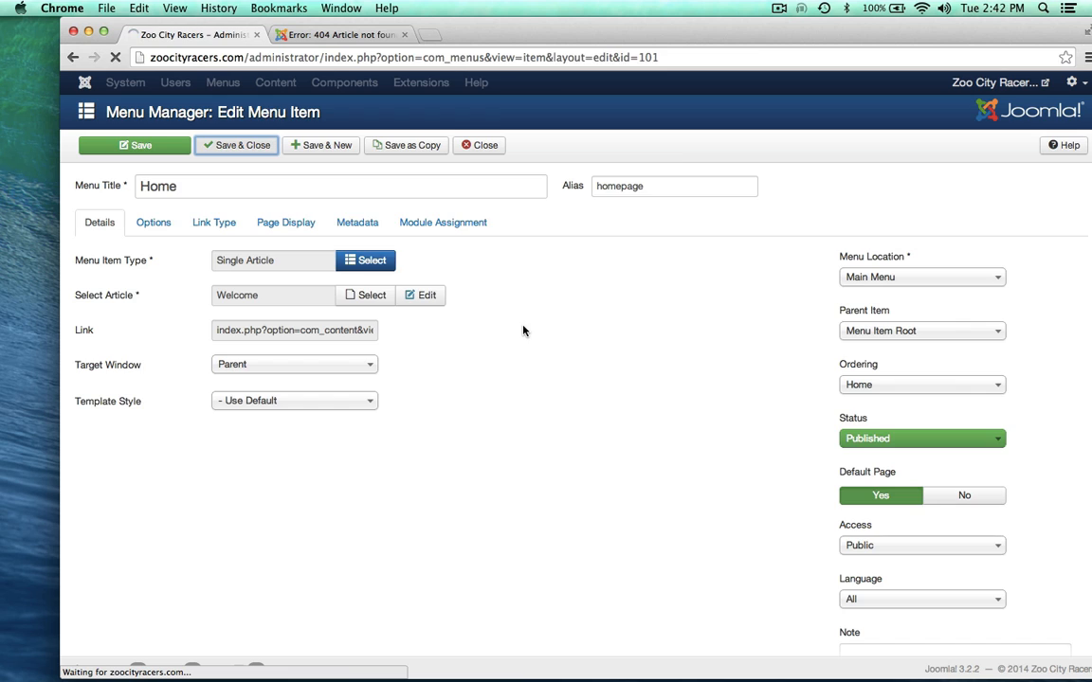
{"action": "left_click", "coordinate": [329, 36]}
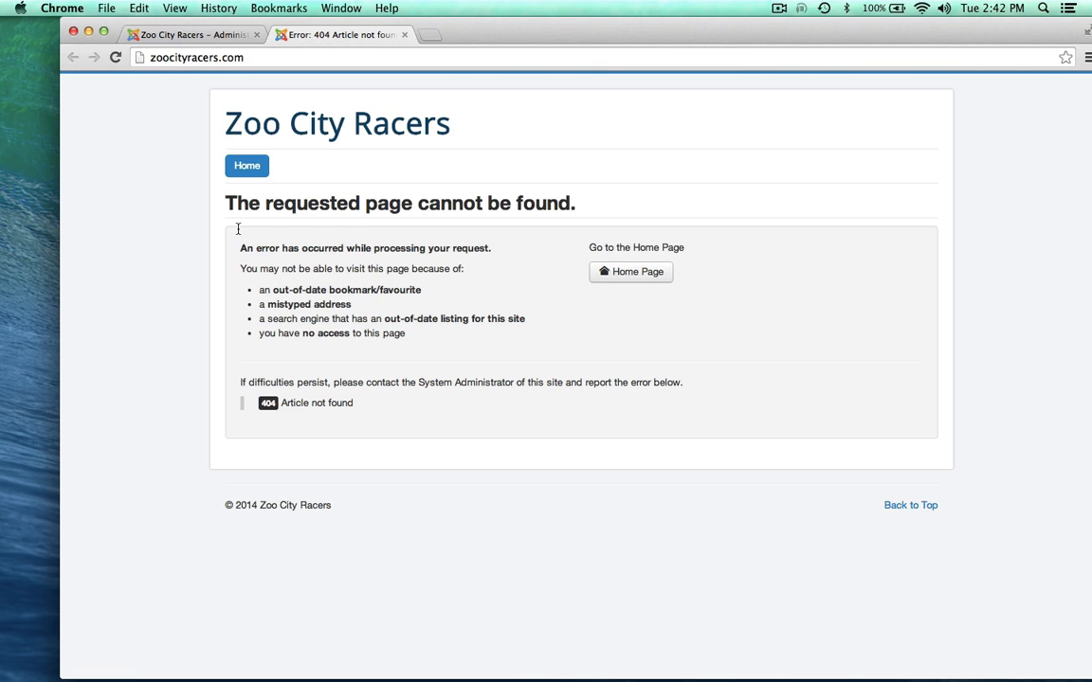
Step: Reload the public site to confirm its home page now shows the Welcome article
{"action": "left_click", "coordinate": [114, 58]}
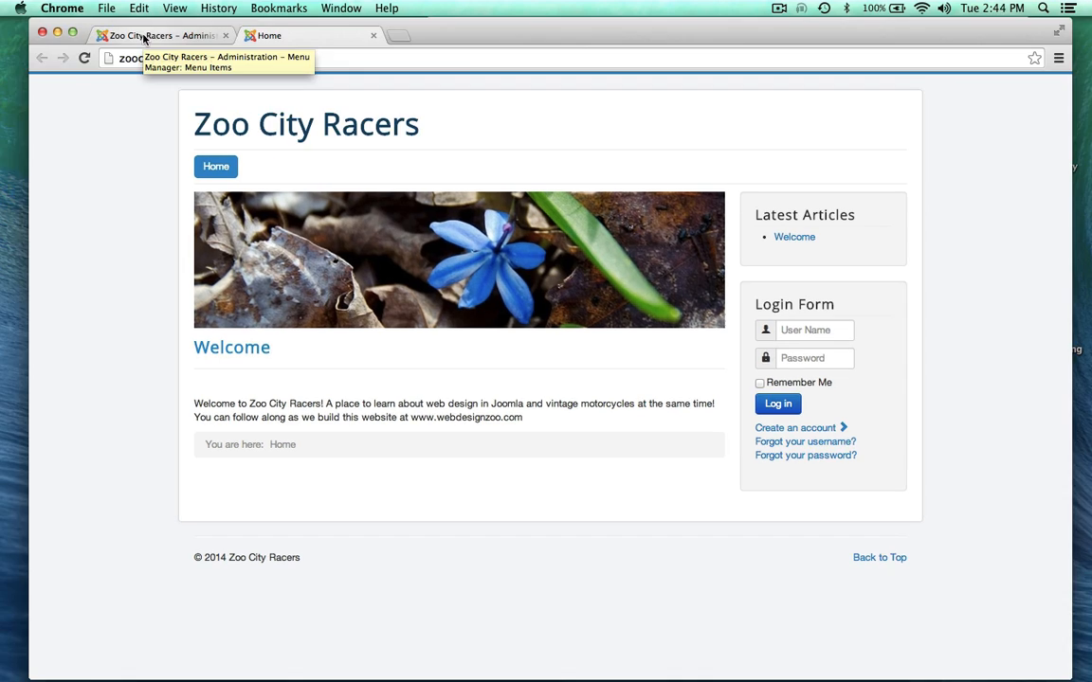
{"action": "left_click", "coordinate": [152, 35]}
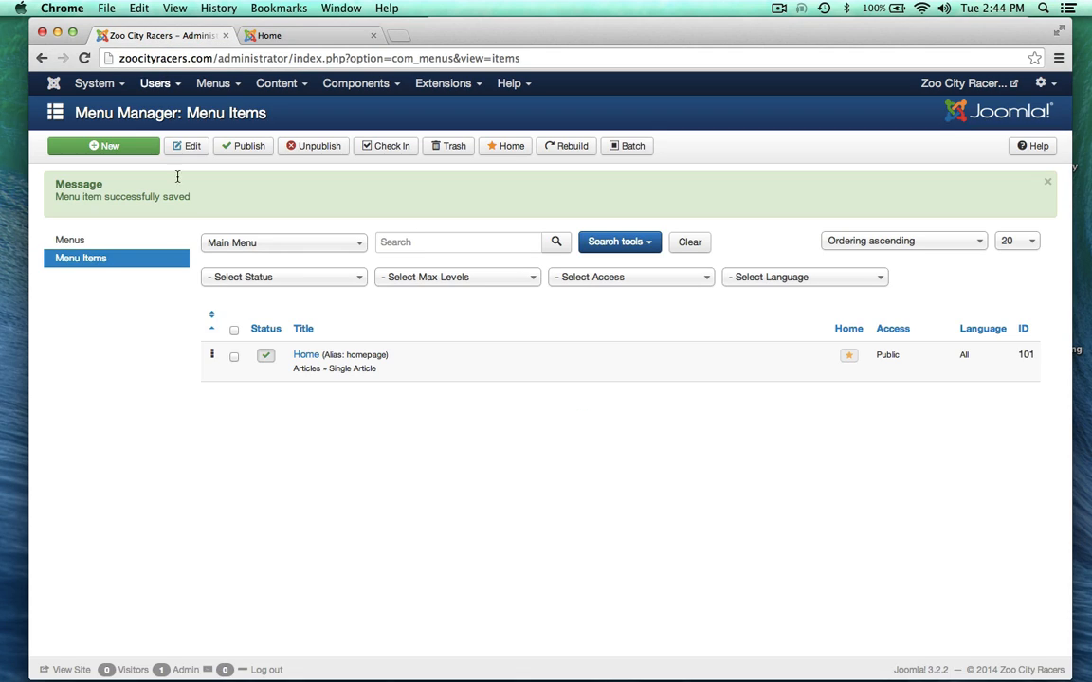
Step: Go via the Control Panel to Content > Category Manager, which lists only Uncategorised
{"action": "left_click", "coordinate": [98, 84]}
{"action": "left_click", "coordinate": [111, 110]}
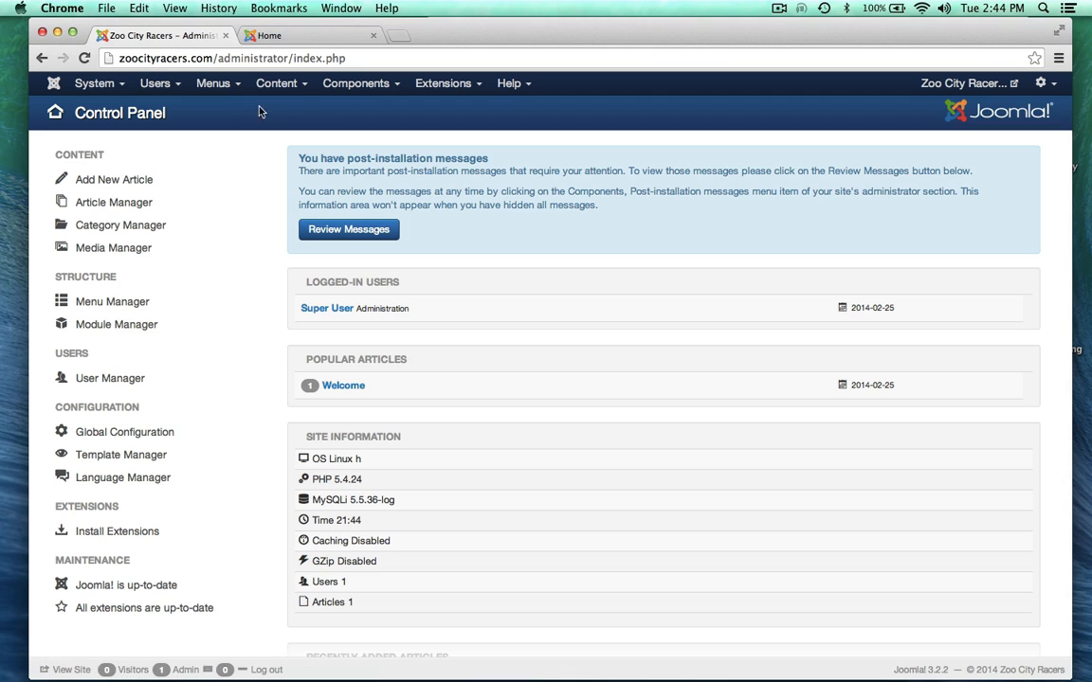
{"action": "left_click", "coordinate": [304, 87]}
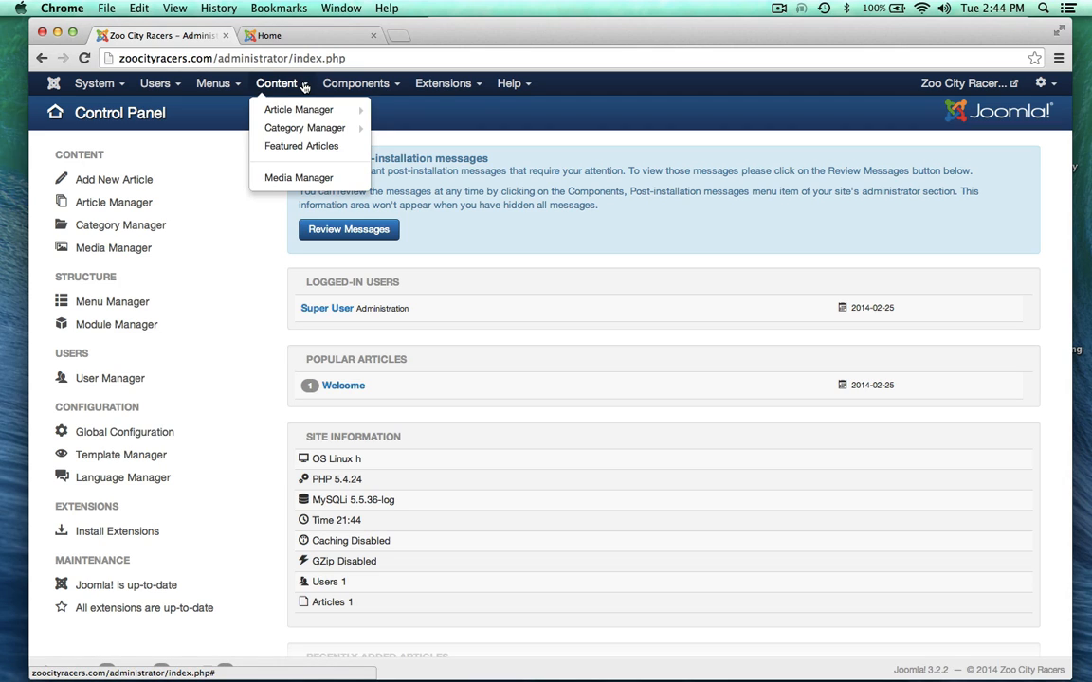
{"action": "left_click", "coordinate": [280, 127]}
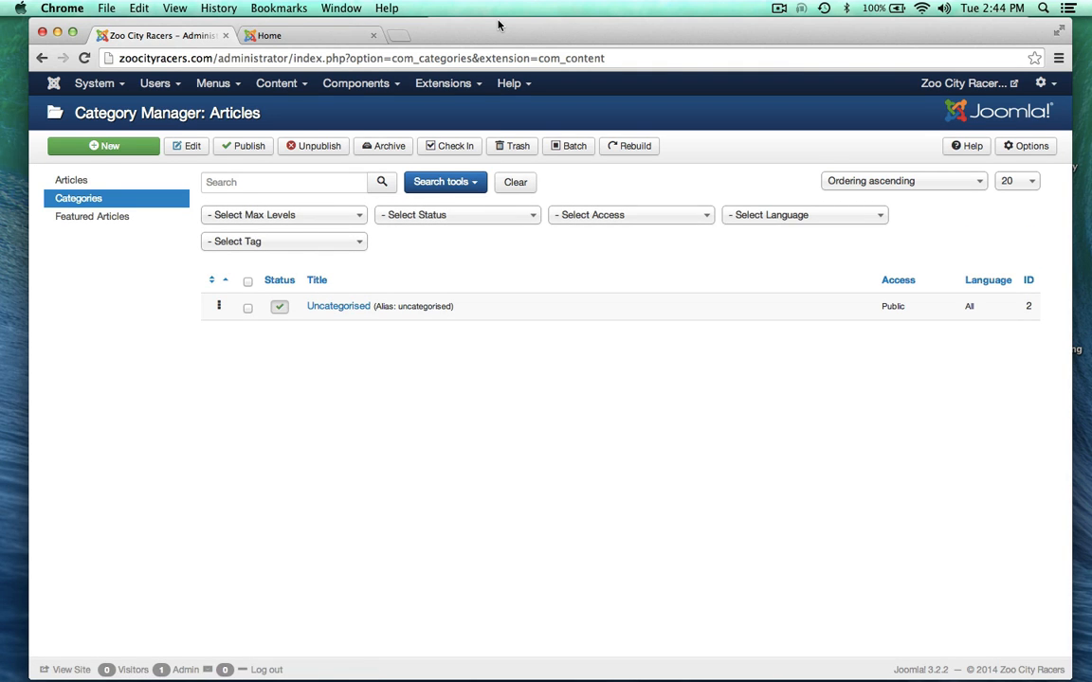
{"action": "left_click_drag", "start_coordinate": [499, 25], "coordinate": [531, 165]}
Step: Open the my map.rtf site outline (Home, About, Motorcycles…) in TextEdit and look through it
{"action": "left_click", "coordinate": [531, 39]}
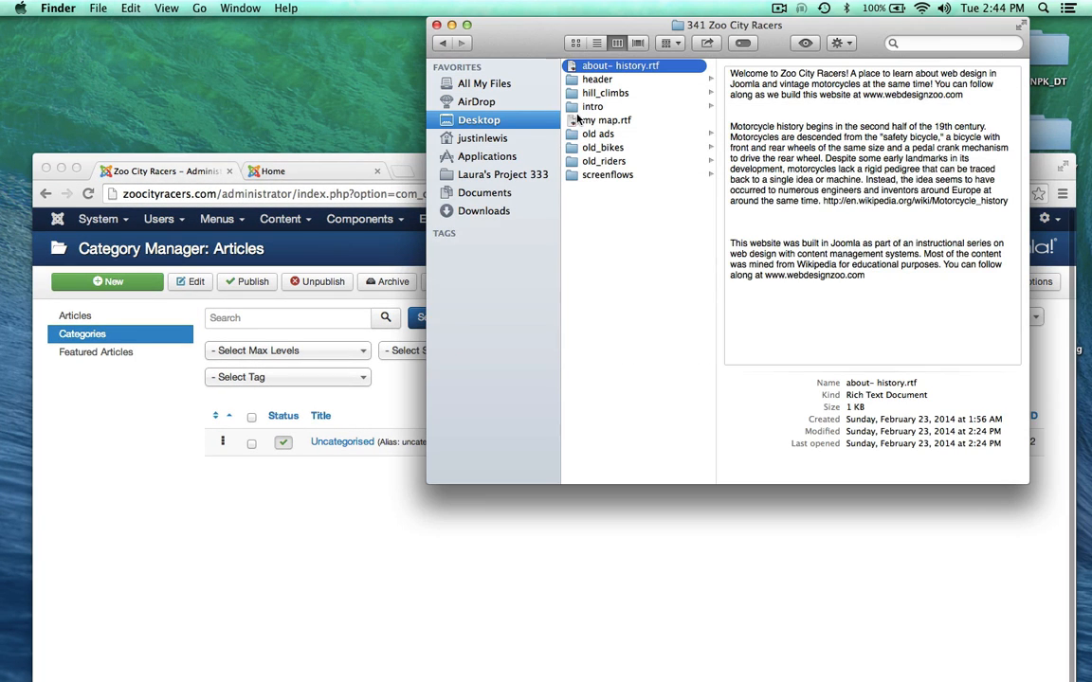
{"action": "double_click", "coordinate": [607, 120]}
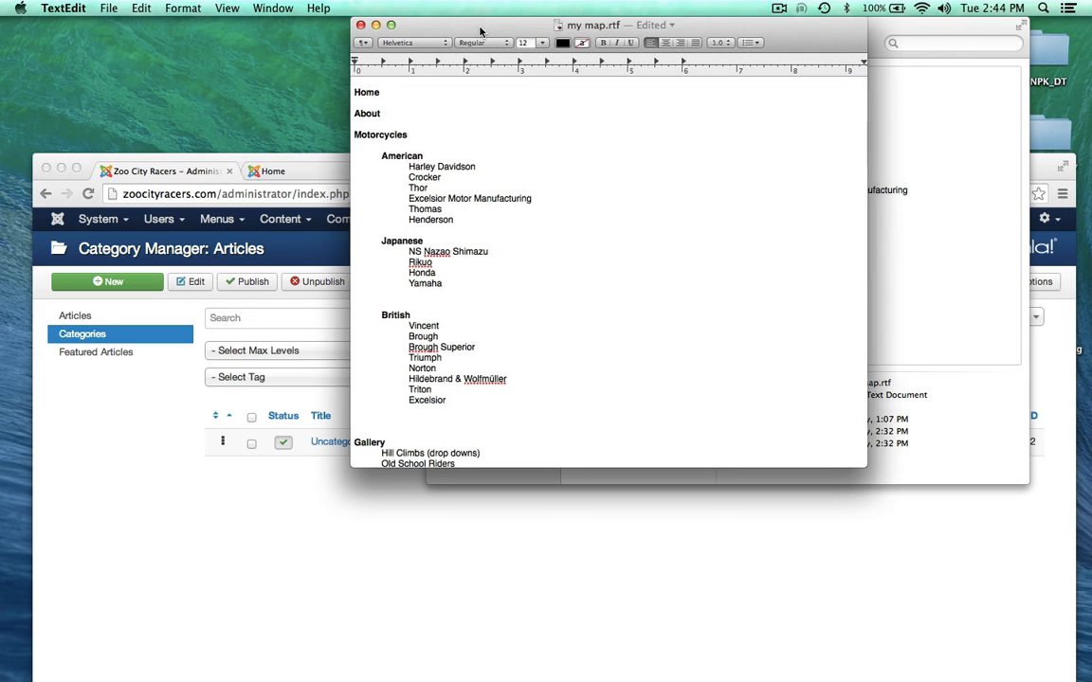
{"action": "left_click_drag", "start_coordinate": [480, 35], "coordinate": [484, 34]}
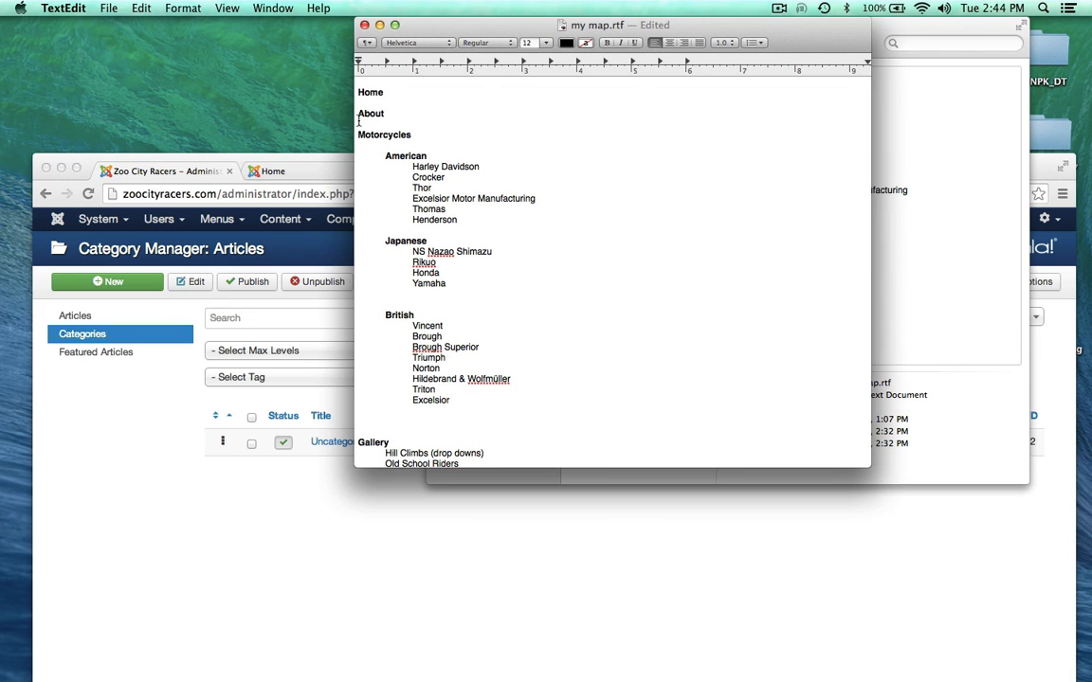
{"action": "left_click_drag", "start_coordinate": [357, 114], "coordinate": [390, 114]}
{"action": "left_click", "coordinate": [357, 134]}
{"action": "scroll", "coordinate": [397, 311], "scroll_direction": "down", "scroll_amount": 5}
{"action": "scroll", "coordinate": [397, 311], "scroll_direction": "down", "scroll_amount": 3}
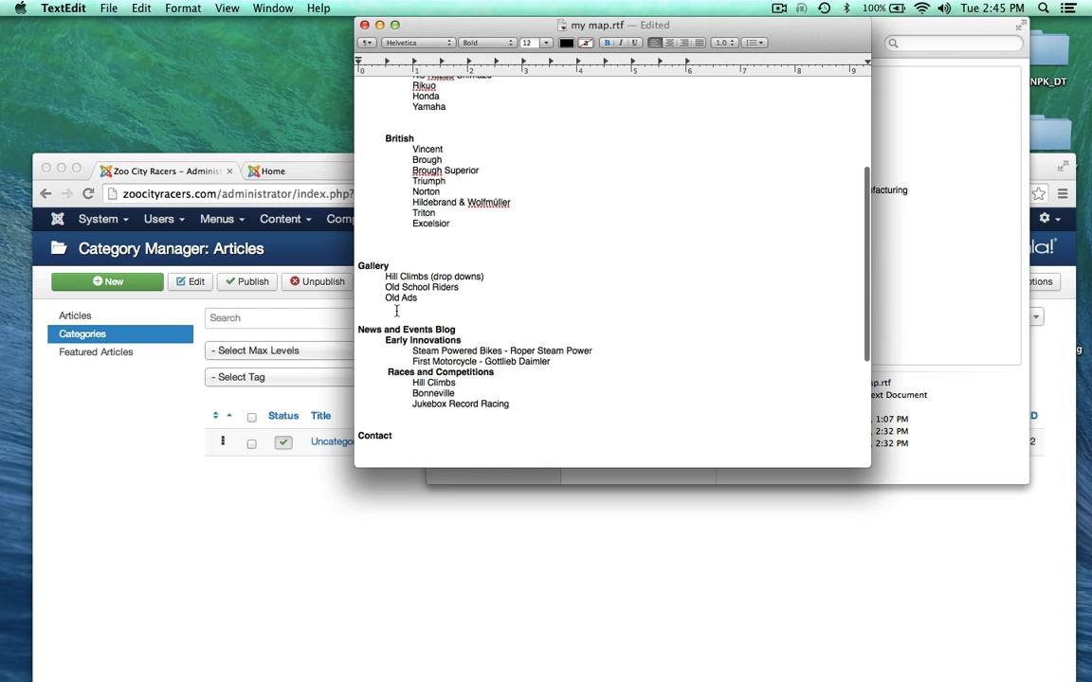
{"action": "scroll", "coordinate": [373, 287], "scroll_direction": "down", "scroll_amount": 2}
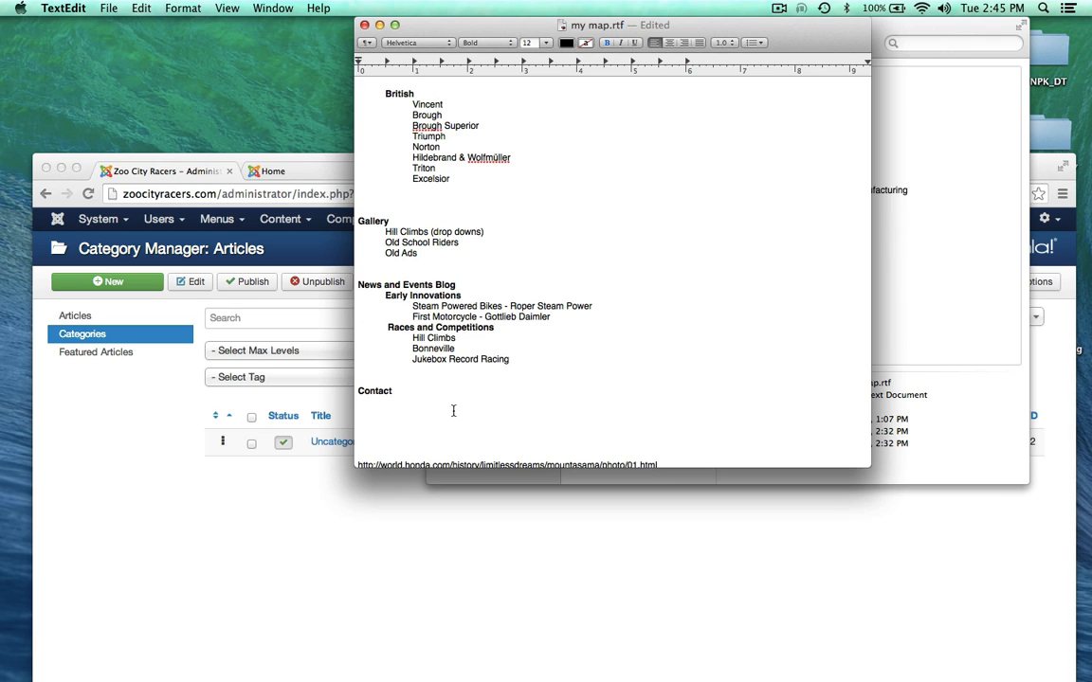
{"action": "scroll", "coordinate": [529, 418], "scroll_direction": "up", "scroll_amount": 4}
{"action": "scroll", "coordinate": [530, 418], "scroll_direction": "up", "scroll_amount": 5}
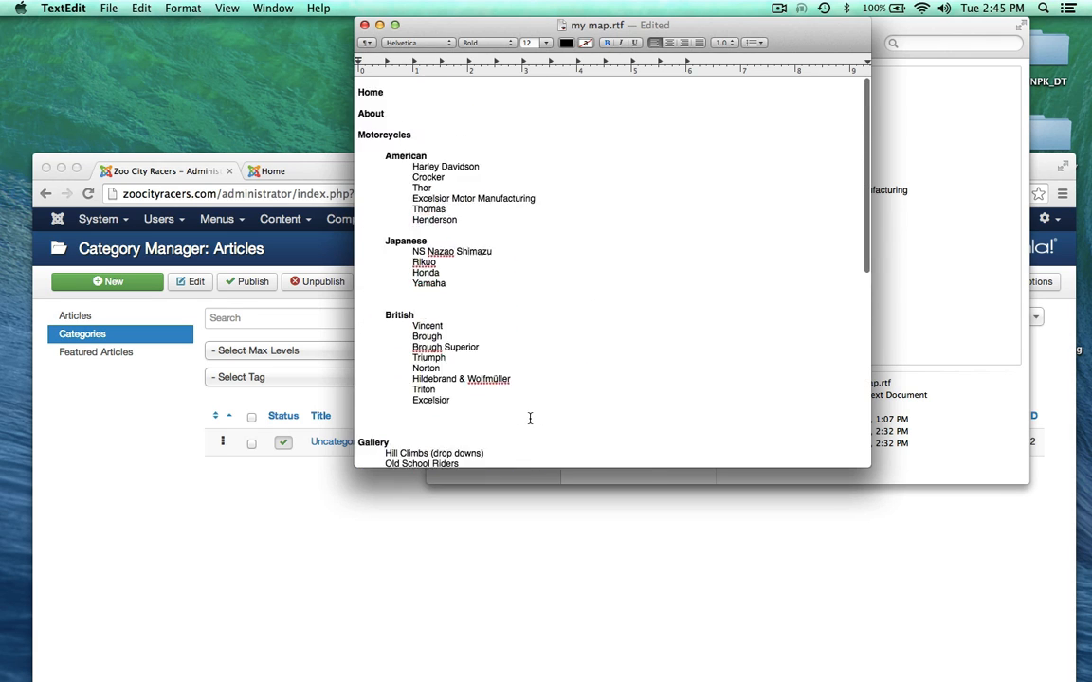
{"action": "left_click", "coordinate": [364, 145]}
{"action": "left_click_drag", "start_coordinate": [420, 30], "coordinate": [503, 26]}
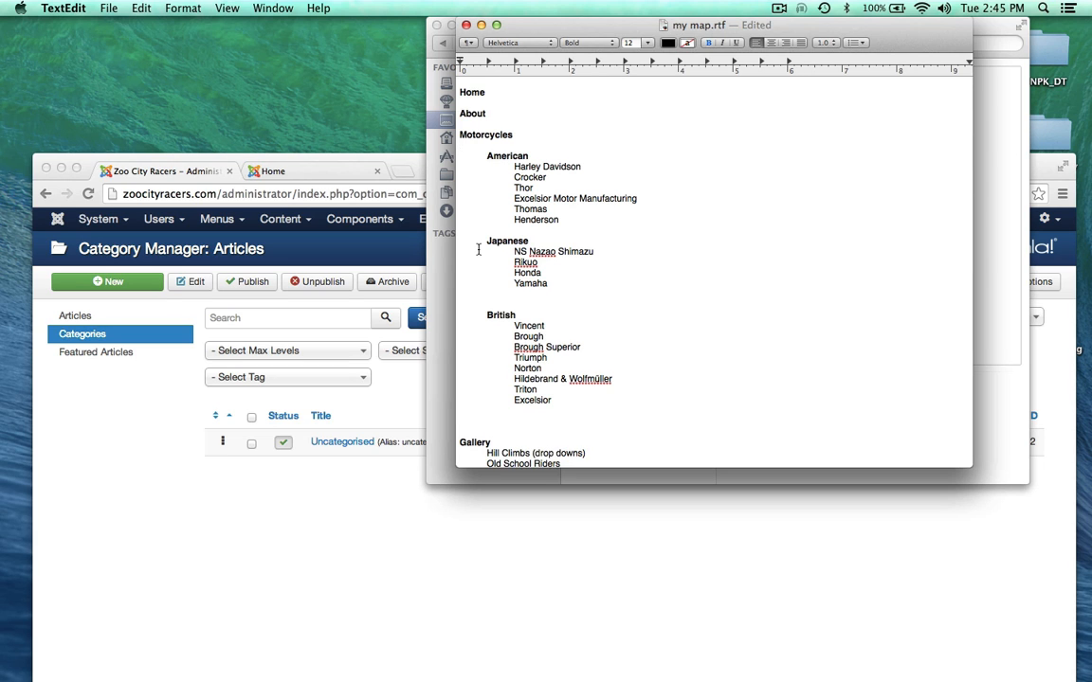
{"action": "left_click", "coordinate": [347, 563]}
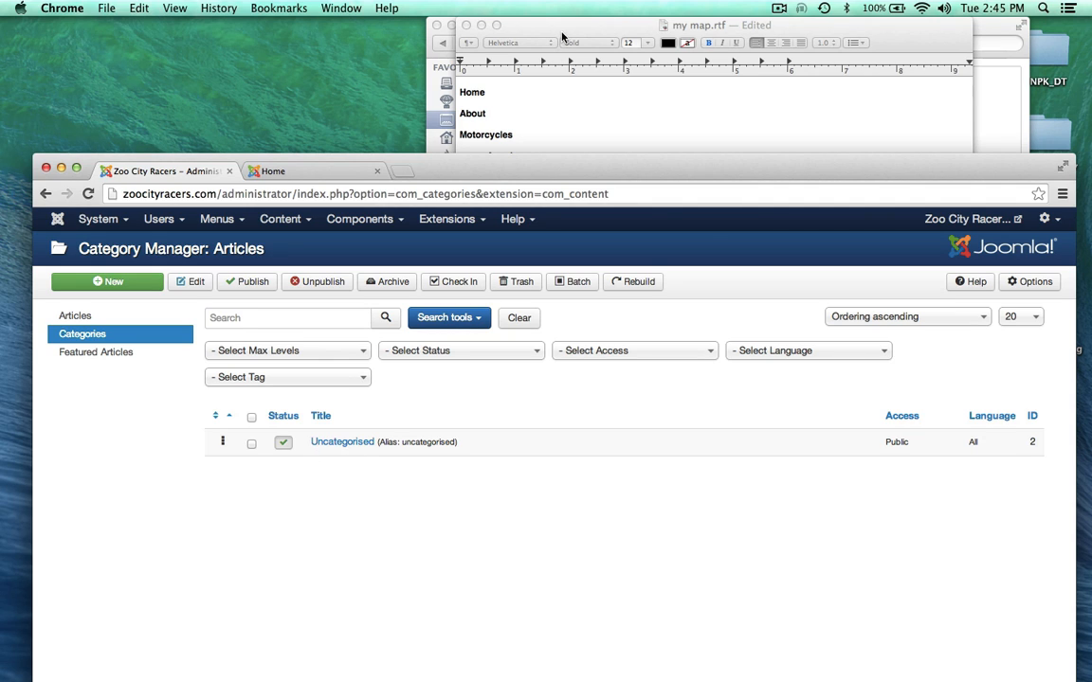
{"action": "left_click_drag", "start_coordinate": [566, 32], "coordinate": [560, 30]}
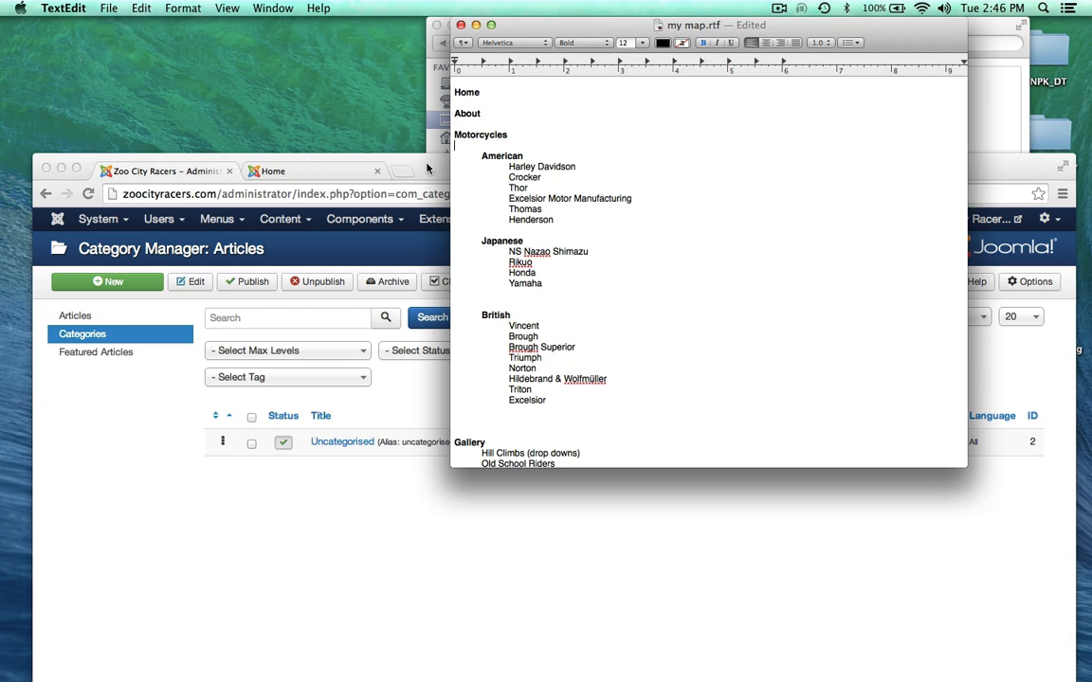
{"action": "left_click", "coordinate": [776, 173]}
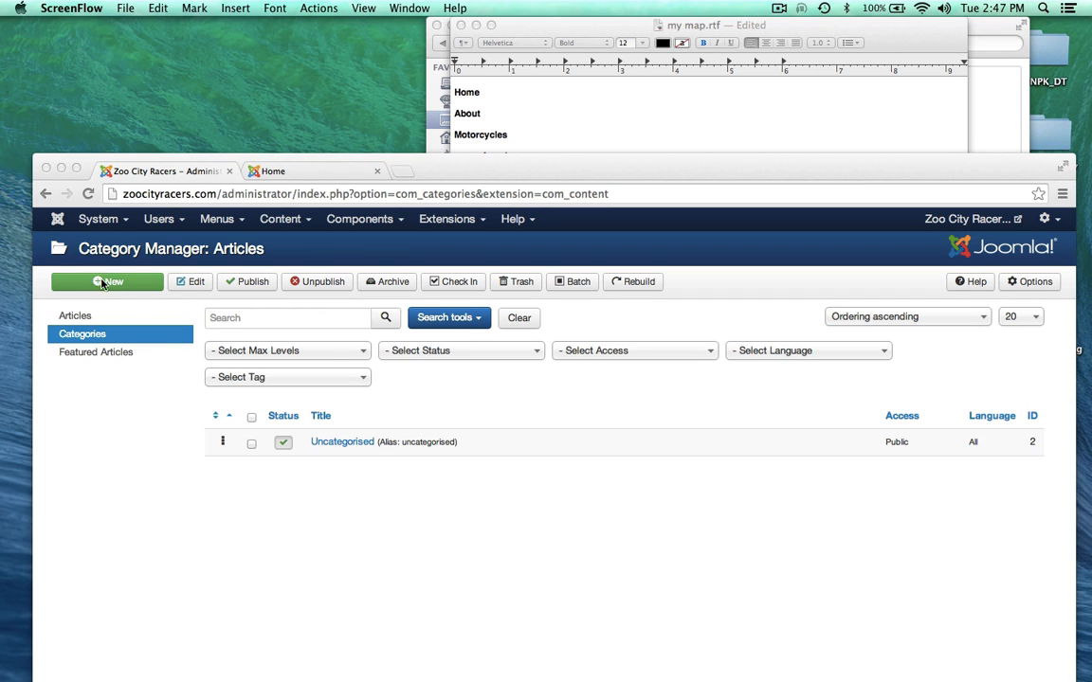
{"action": "left_click", "coordinate": [460, 169]}
{"action": "left_click_drag", "start_coordinate": [459, 169], "coordinate": [446, 34]}
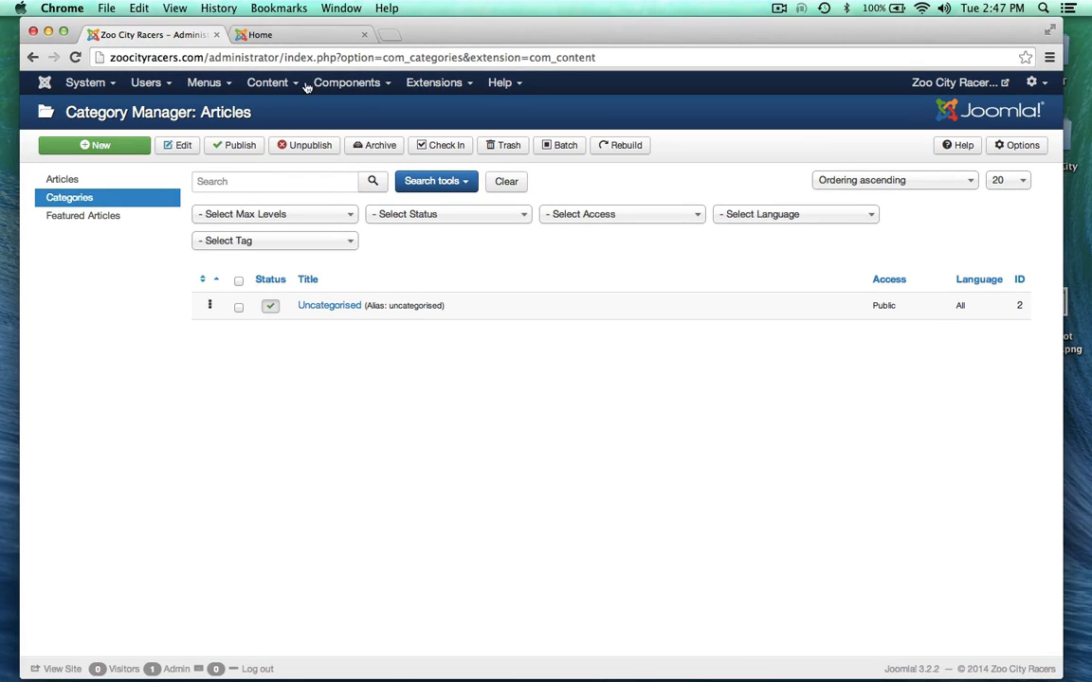
Step: Create a new article category and enter 'About' as its title
{"action": "left_click", "coordinate": [105, 144]}
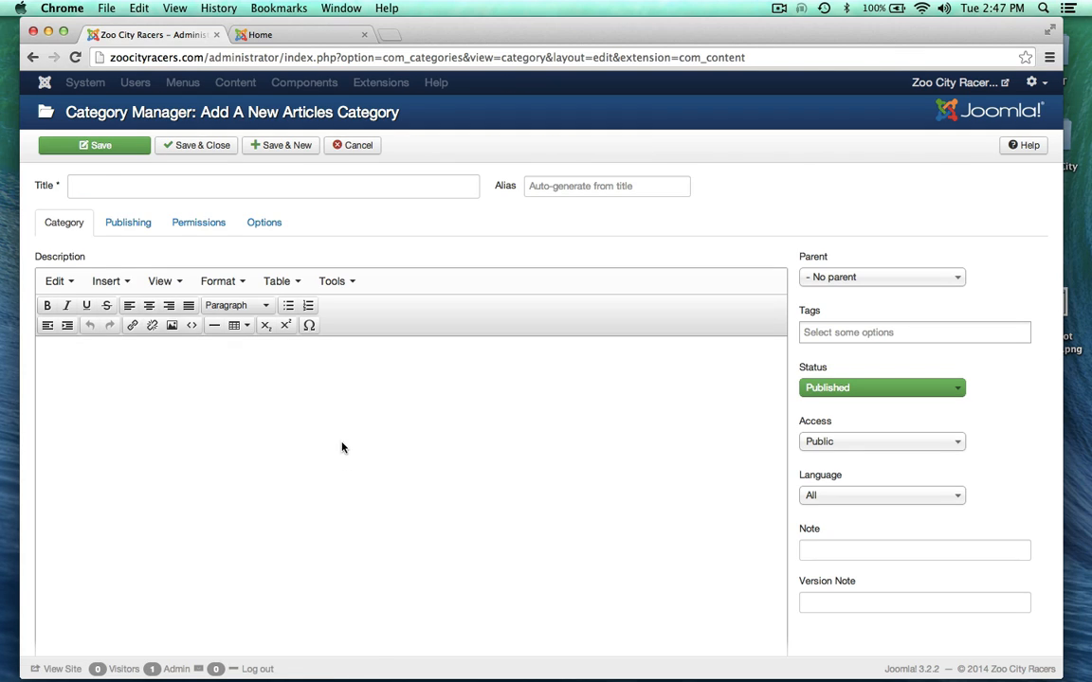
{"action": "left_click", "coordinate": [100, 185]}
{"action": "type", "text": "About"}
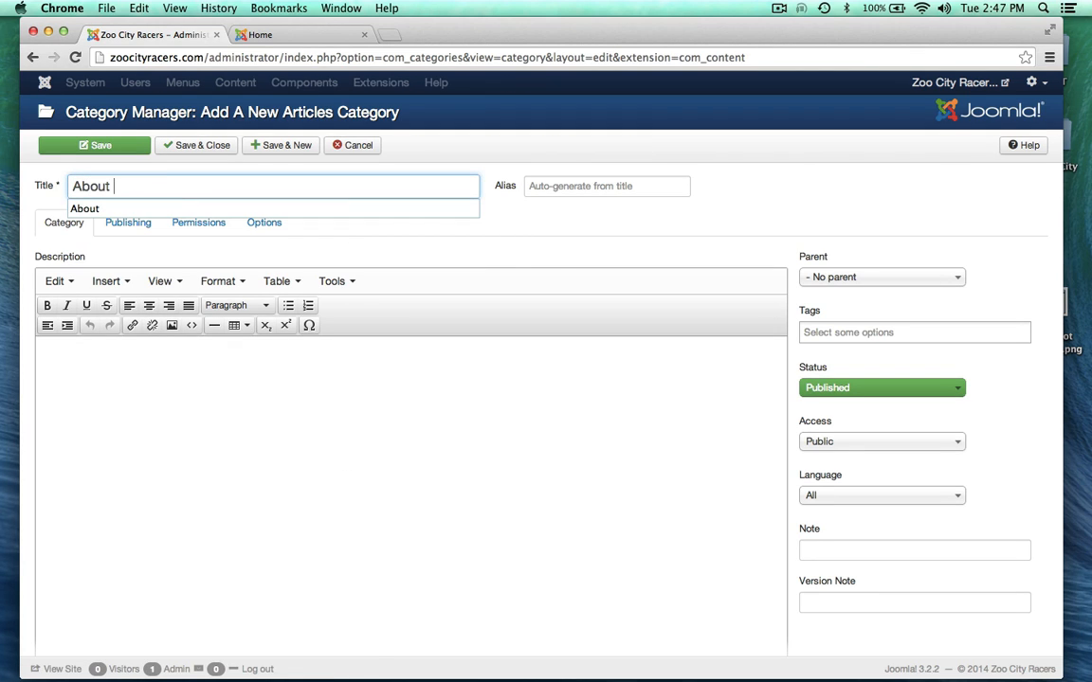
{"action": "left_click", "coordinate": [490, 445]}
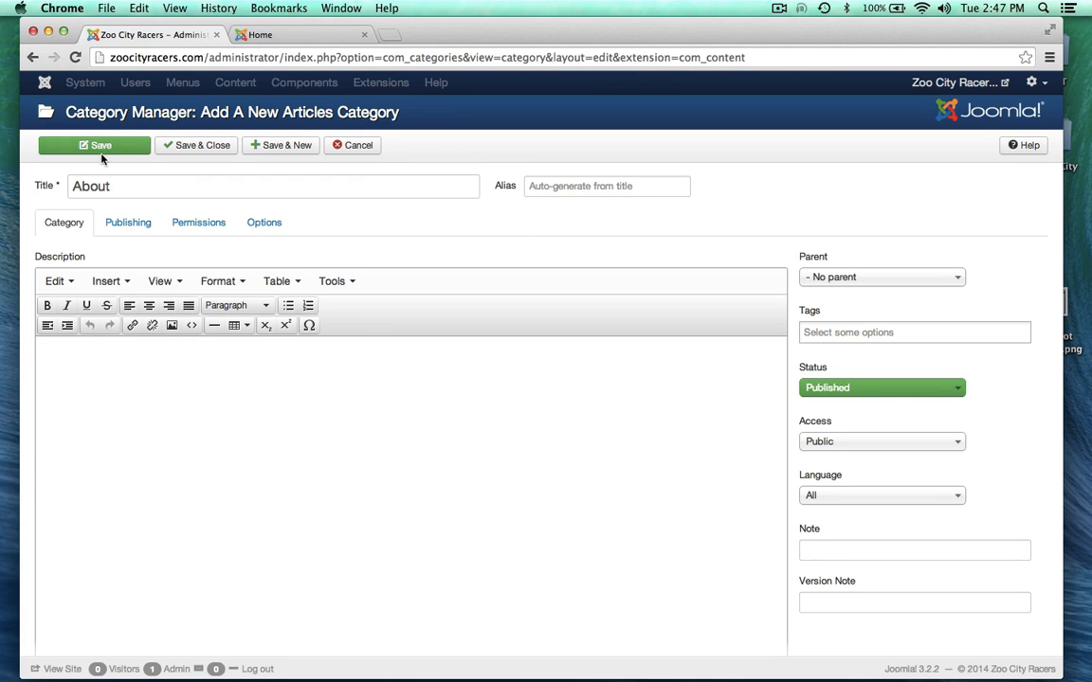
{"action": "left_click_drag", "start_coordinate": [72, 187], "coordinate": [104, 188]}
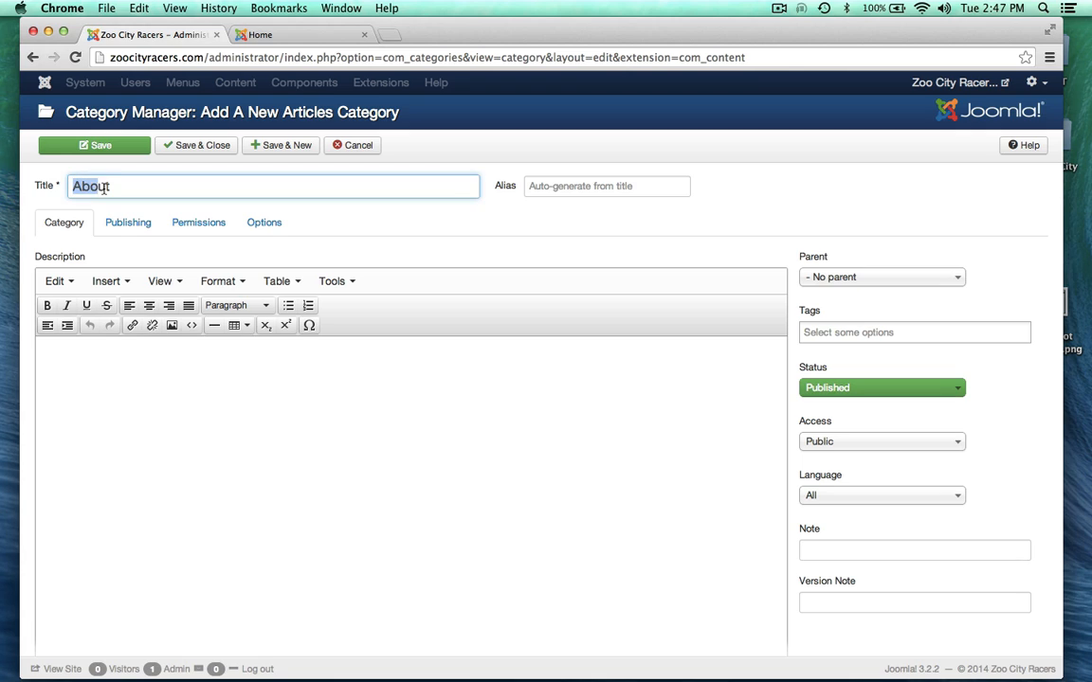
{"action": "left_click", "coordinate": [155, 193]}
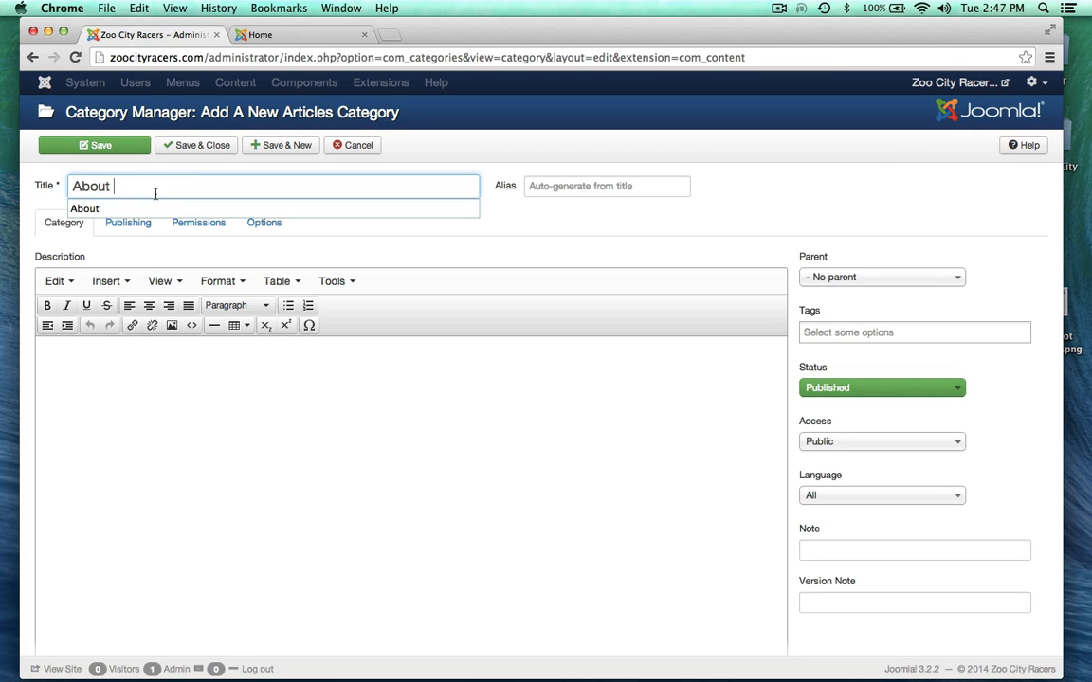
{"action": "left_click", "coordinate": [473, 391]}
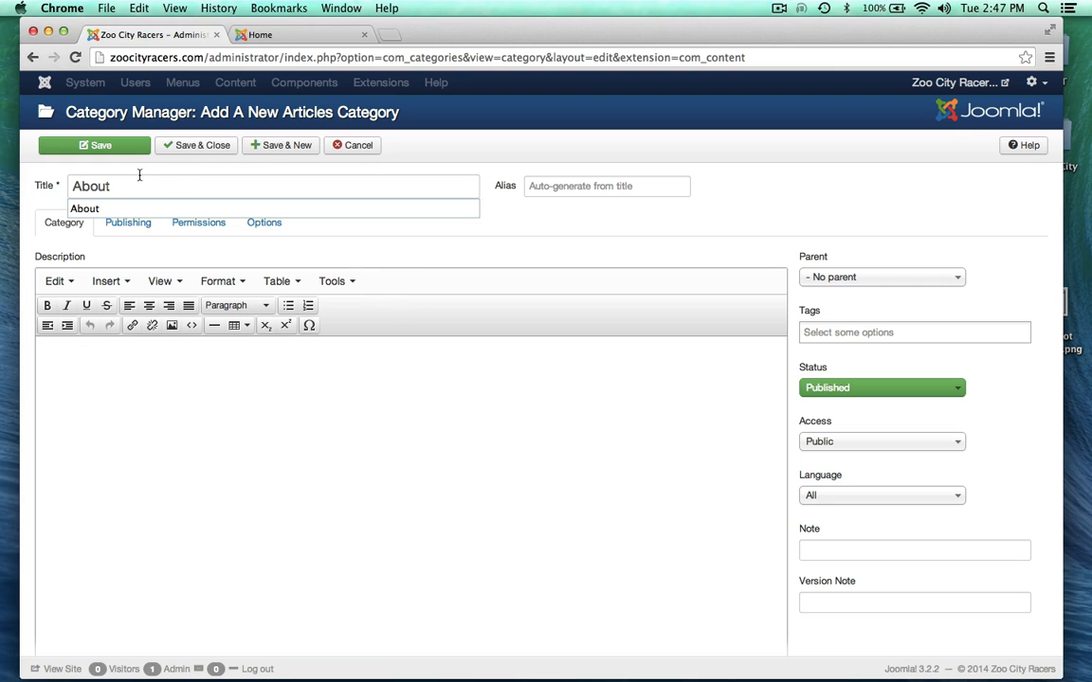
{"action": "left_click", "coordinate": [549, 242]}
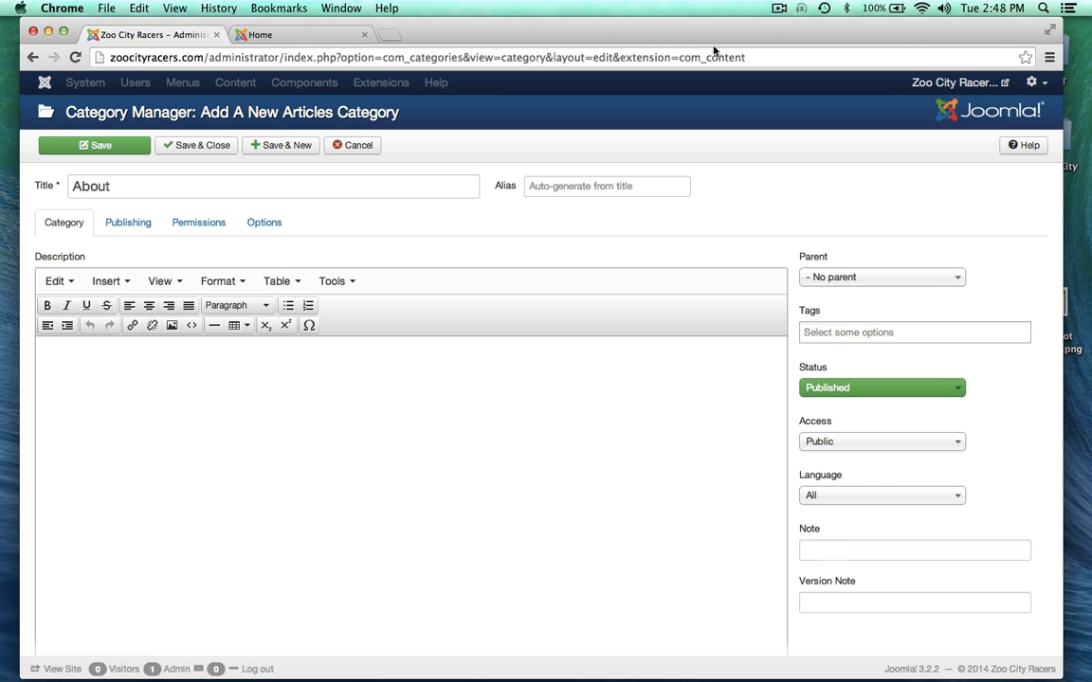
{"action": "left_click_drag", "start_coordinate": [711, 36], "coordinate": [734, 139]}
{"action": "left_click", "coordinate": [594, 26]}
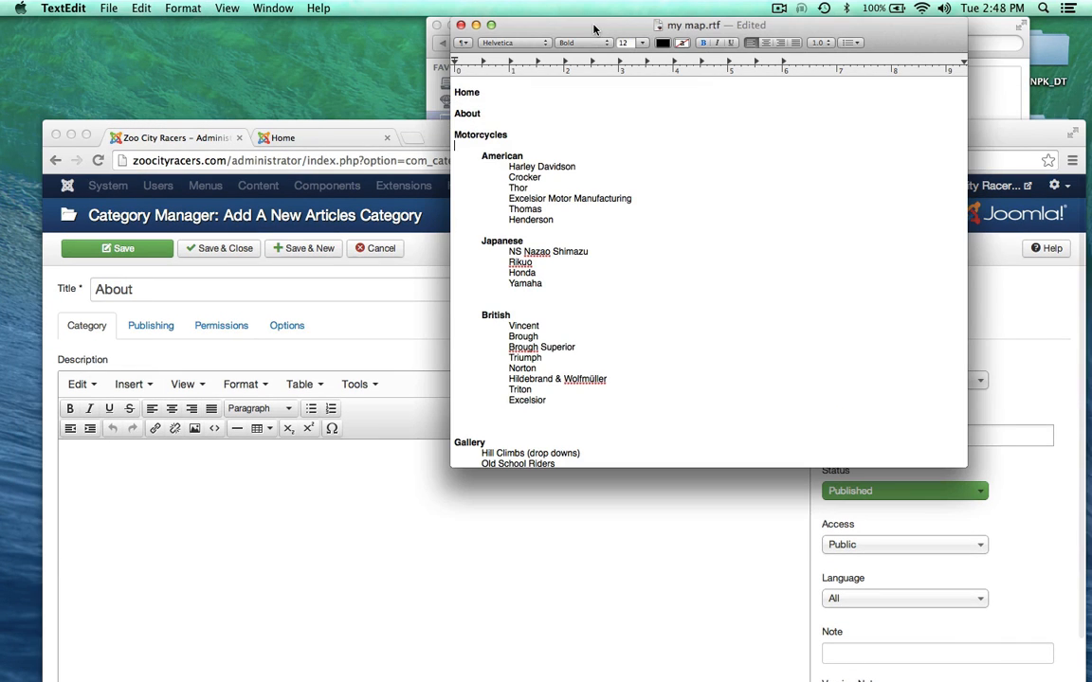
{"action": "double_click", "coordinate": [488, 156]}
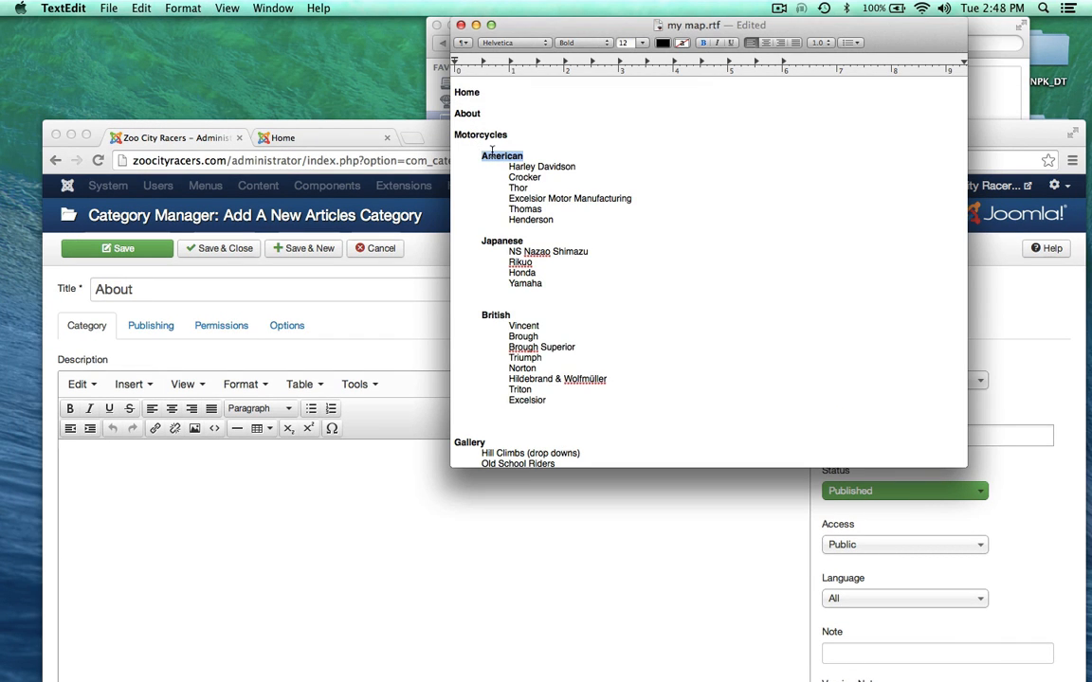
{"action": "mouse_move", "coordinate": [479, 153]}
{"action": "left_mouse_down"}
{"action": "mouse_move", "coordinate": [522, 150]}
{"action": "mouse_move", "coordinate": [480, 133]}
{"action": "left_mouse_up"}
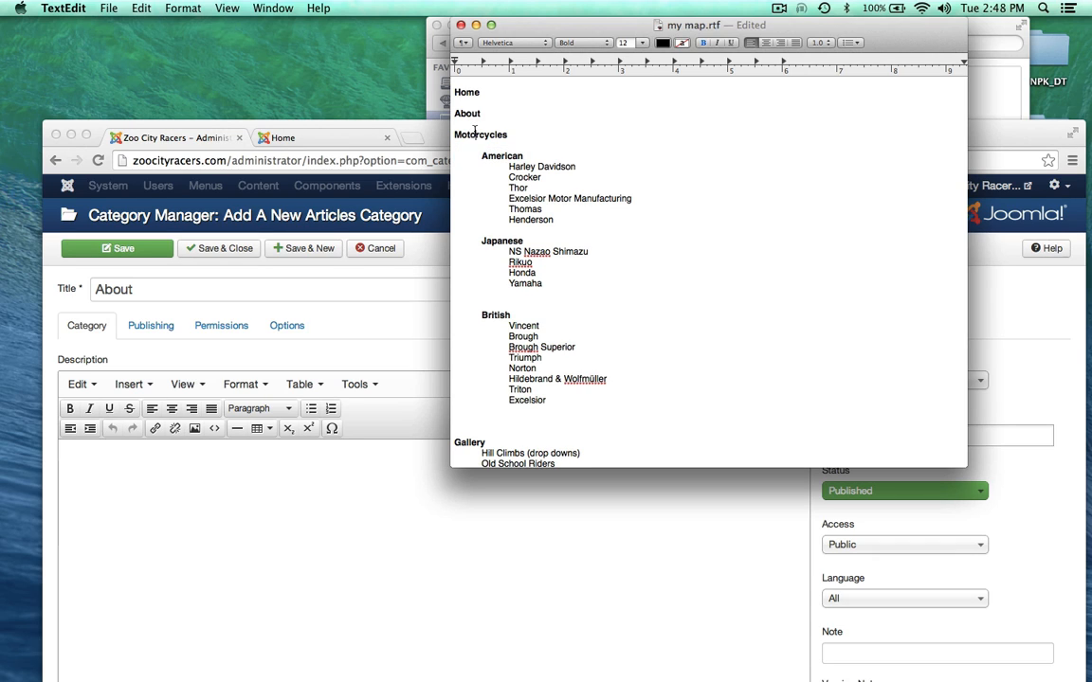
{"action": "double_click", "coordinate": [475, 130]}
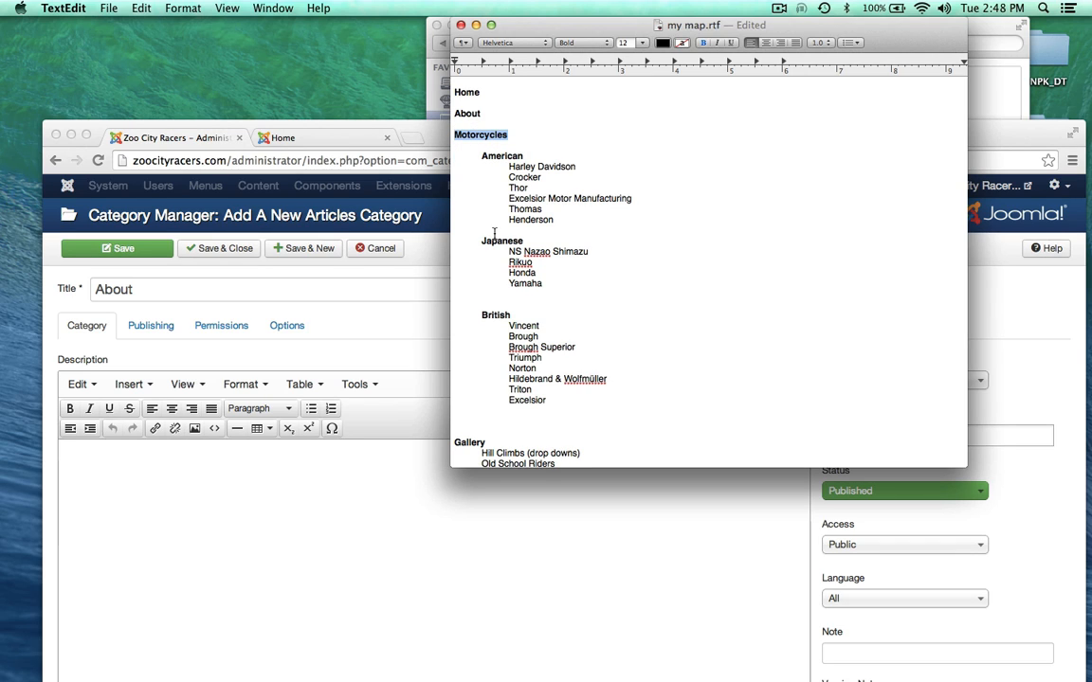
{"action": "scroll", "coordinate": [493, 227], "scroll_direction": "down", "scroll_amount": 5}
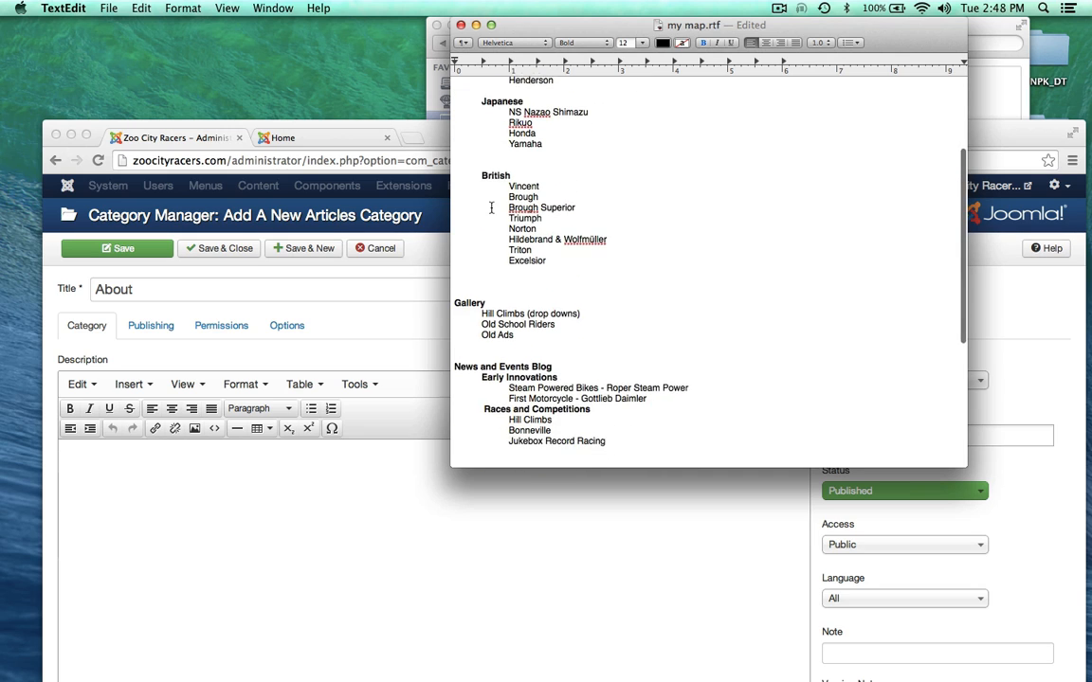
{"action": "scroll", "coordinate": [491, 208], "scroll_direction": "down", "scroll_amount": 1}
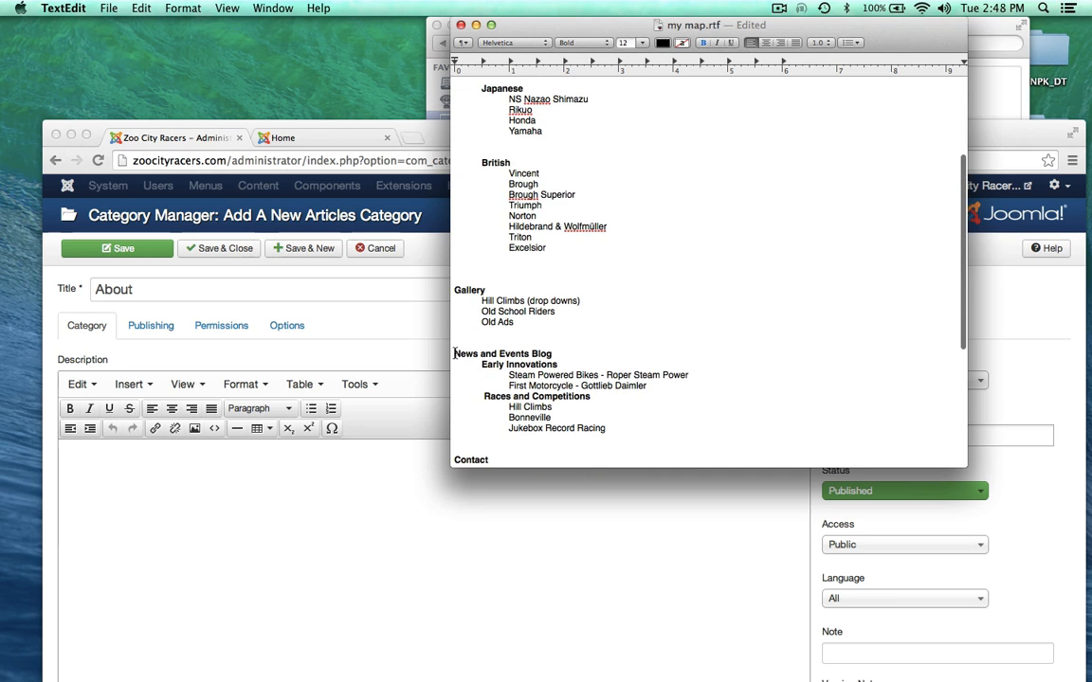
{"action": "left_click_drag", "start_coordinate": [455, 353], "coordinate": [552, 355]}
{"action": "left_click", "coordinate": [486, 373]}
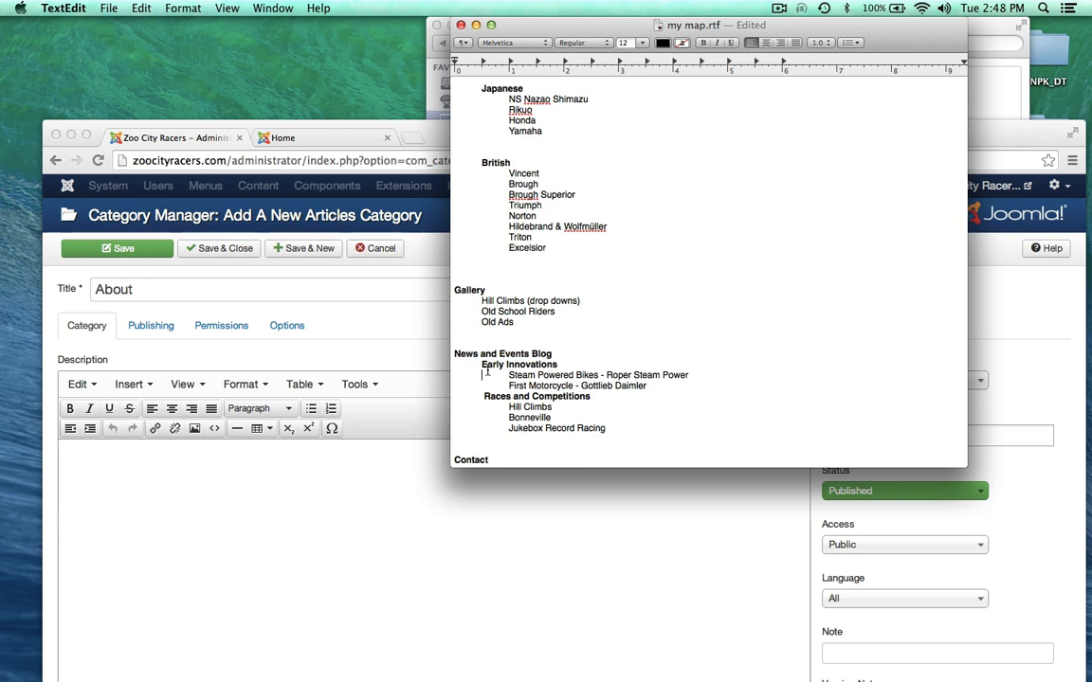
{"action": "left_click_drag", "start_coordinate": [482, 368], "coordinate": [566, 367]}
{"action": "left_click", "coordinate": [582, 288]}
{"action": "scroll", "coordinate": [594, 288], "scroll_direction": "up", "scroll_amount": 8}
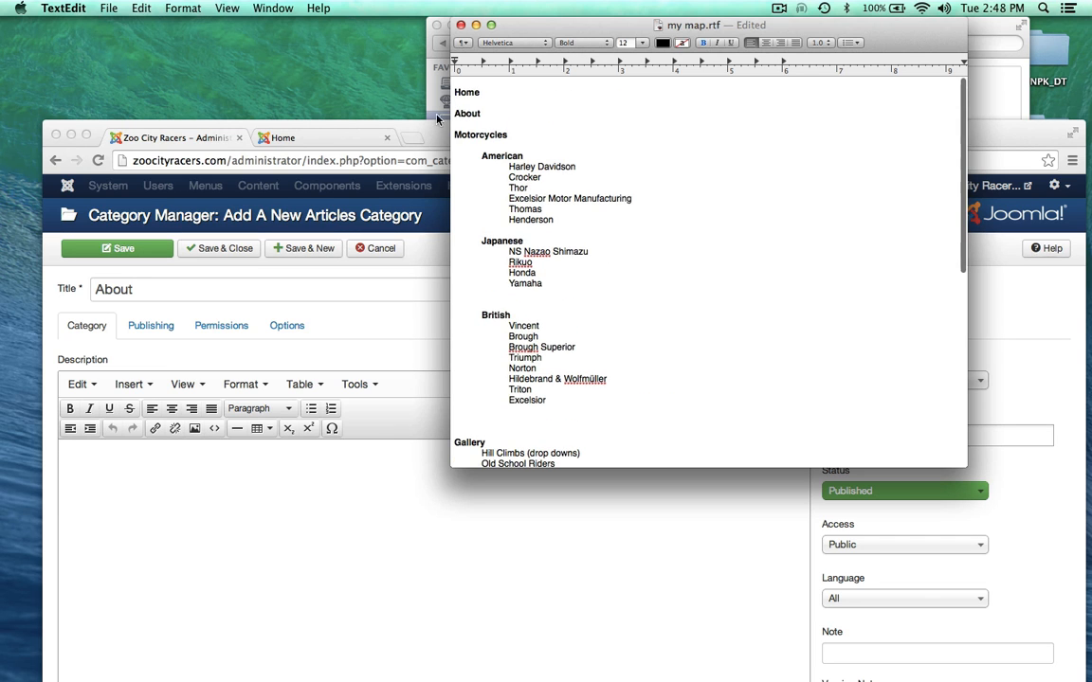
{"action": "double_click", "coordinate": [466, 114]}
{"action": "left_click_drag", "start_coordinate": [440, 133], "coordinate": [381, 32]}
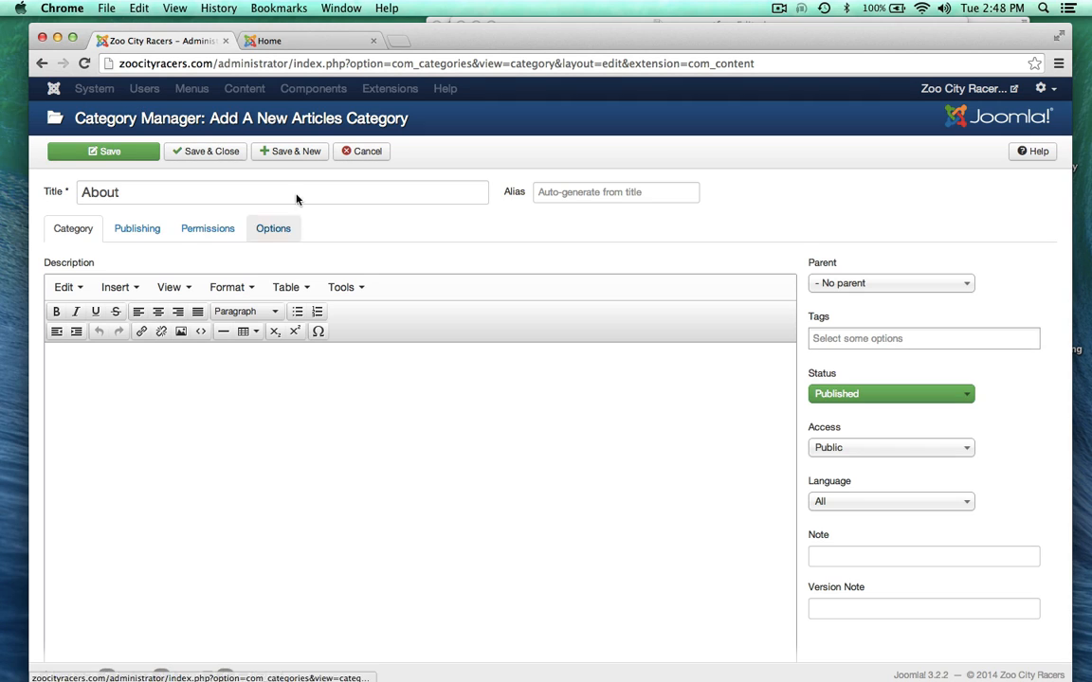
Step: Save the About category, then add and save 'Motorcycles' copied from the site map as the next category
{"action": "left_click", "coordinate": [301, 153]}
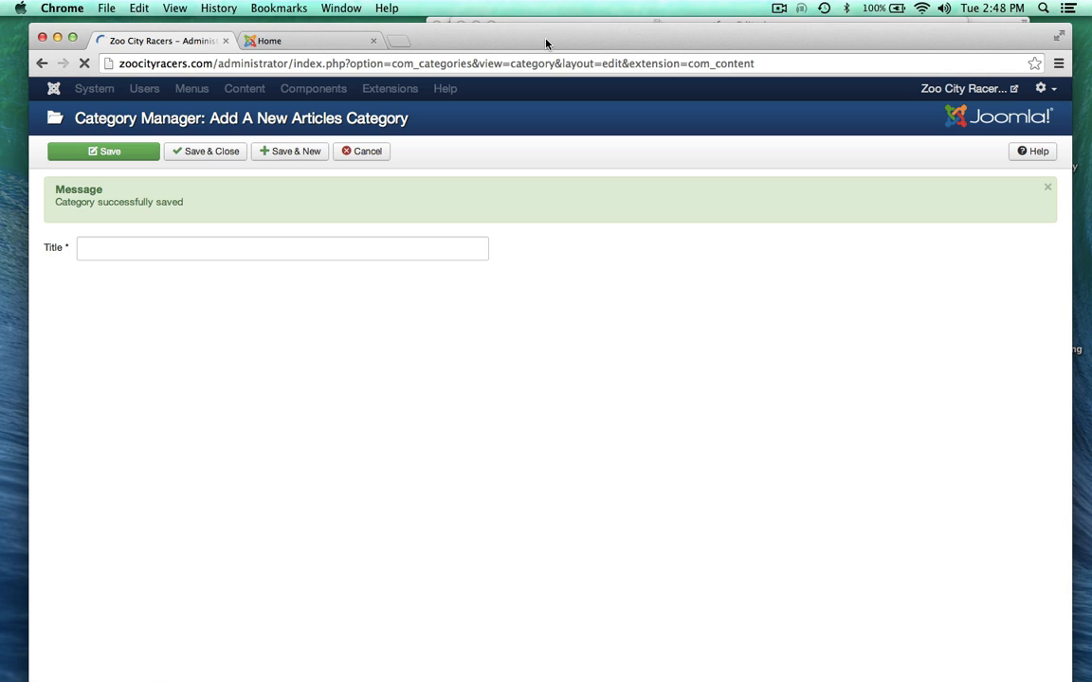
{"action": "left_click_drag", "start_coordinate": [546, 42], "coordinate": [555, 166]}
{"action": "left_click", "coordinate": [550, 144]}
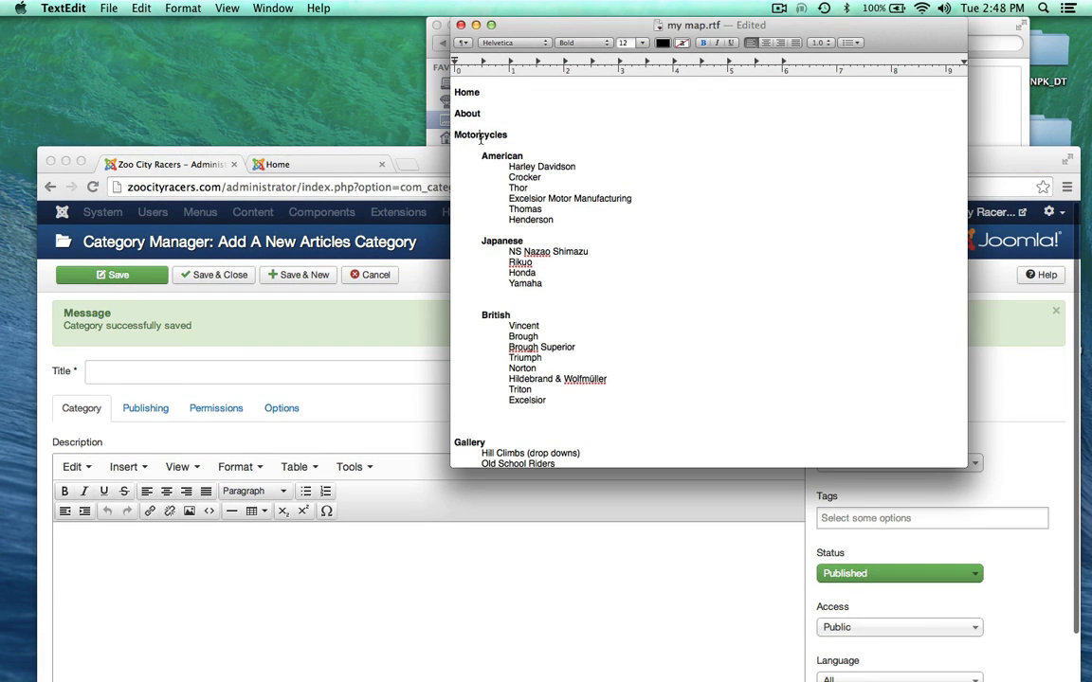
{"action": "double_click", "coordinate": [480, 136]}
{"action": "key", "text": "super+c"}
{"action": "left_click_drag", "start_coordinate": [430, 159], "coordinate": [453, 23]}
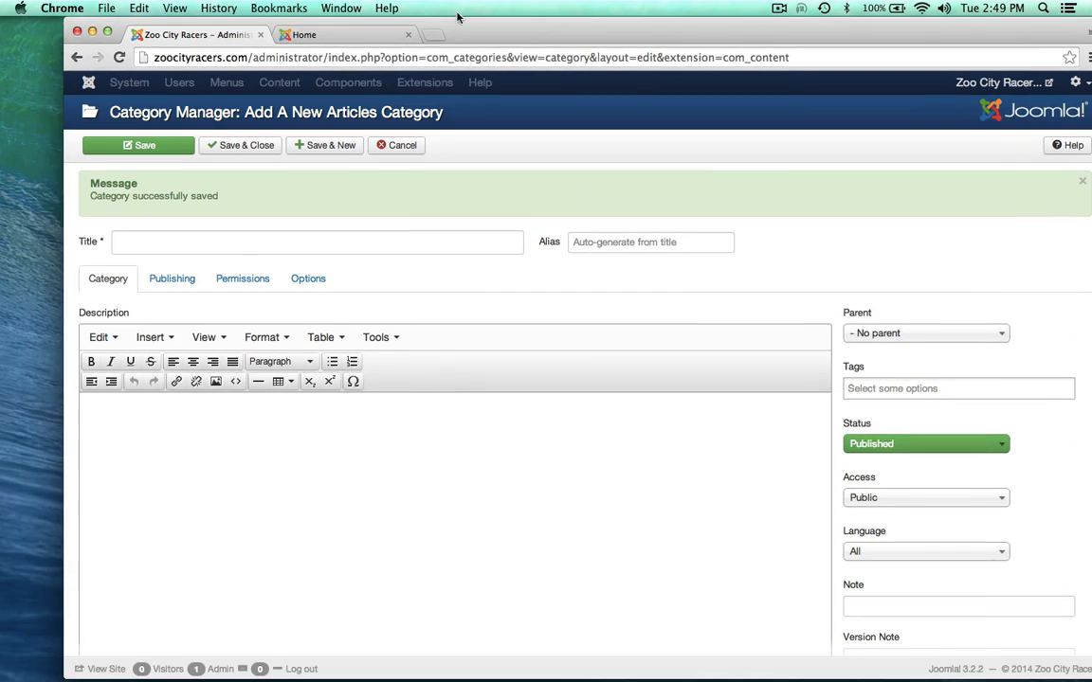
{"action": "left_click", "coordinate": [231, 241]}
{"action": "key", "text": "super+v"}
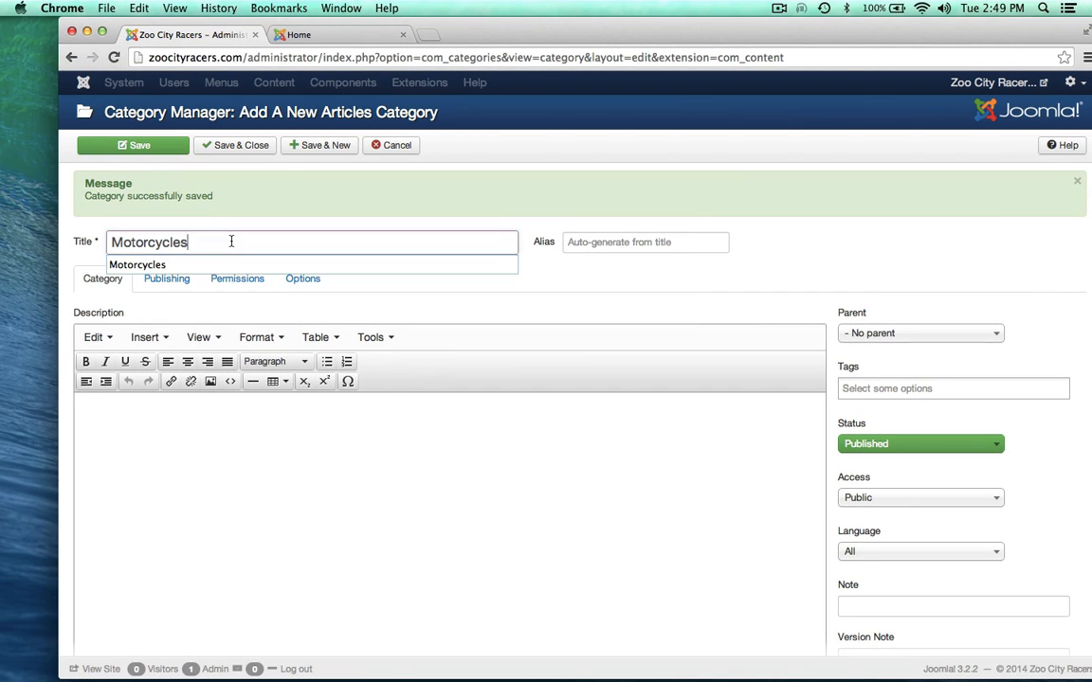
{"action": "left_click", "coordinate": [224, 458]}
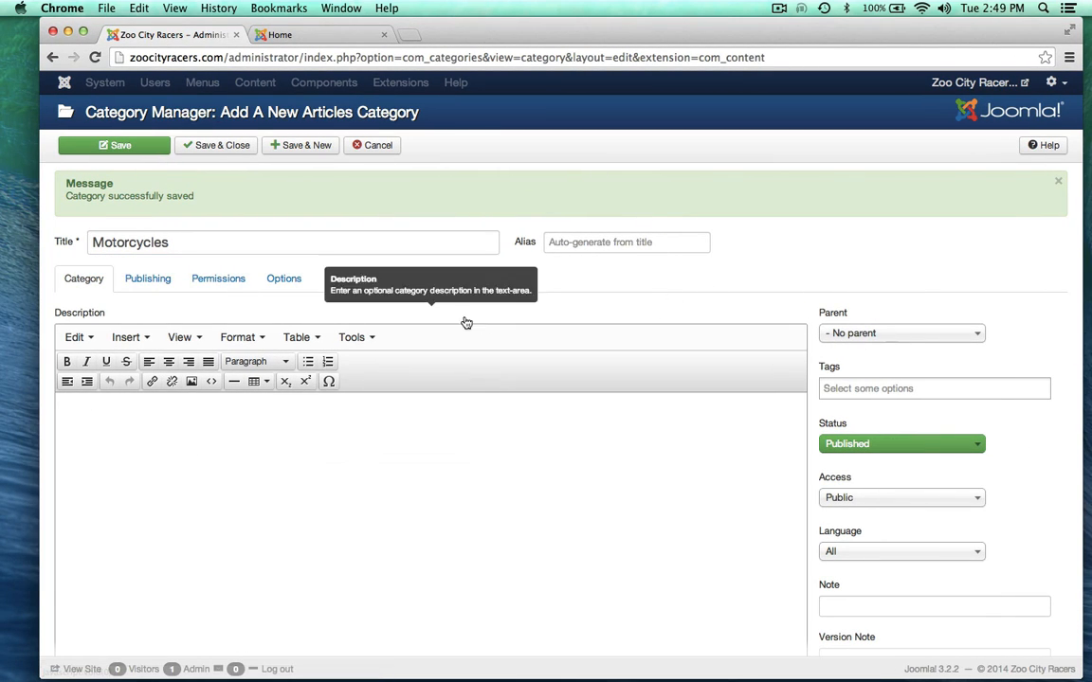
{"action": "left_click", "coordinate": [300, 145]}
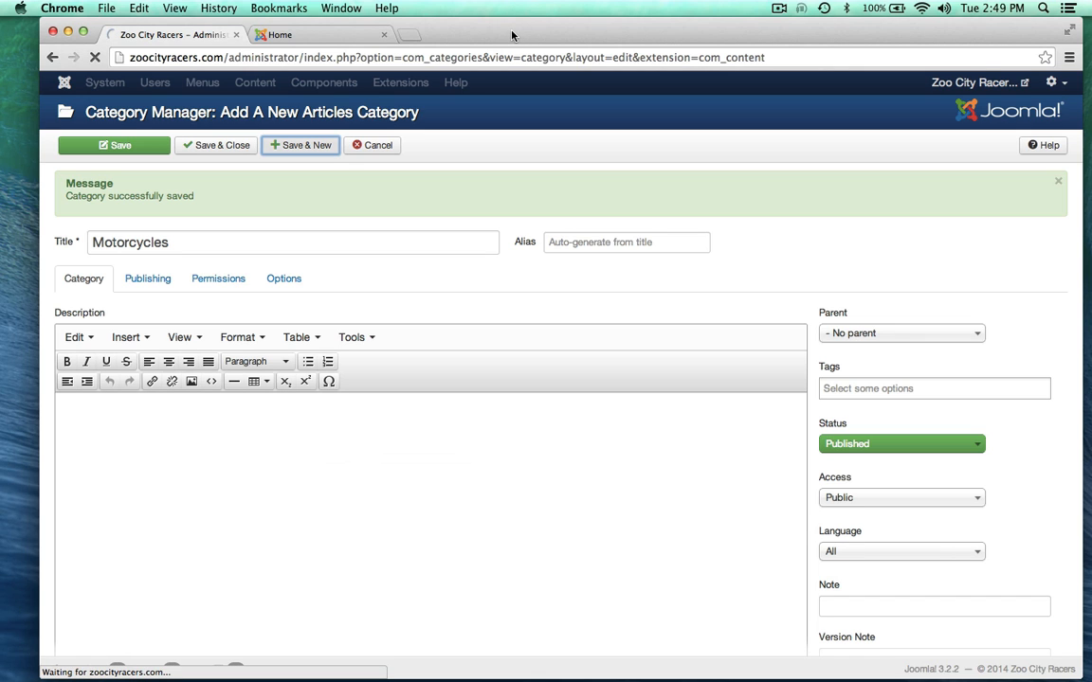
Step: Copy 'American' from the site map outline for the next category's title
{"action": "left_click_drag", "start_coordinate": [512, 35], "coordinate": [504, 121]}
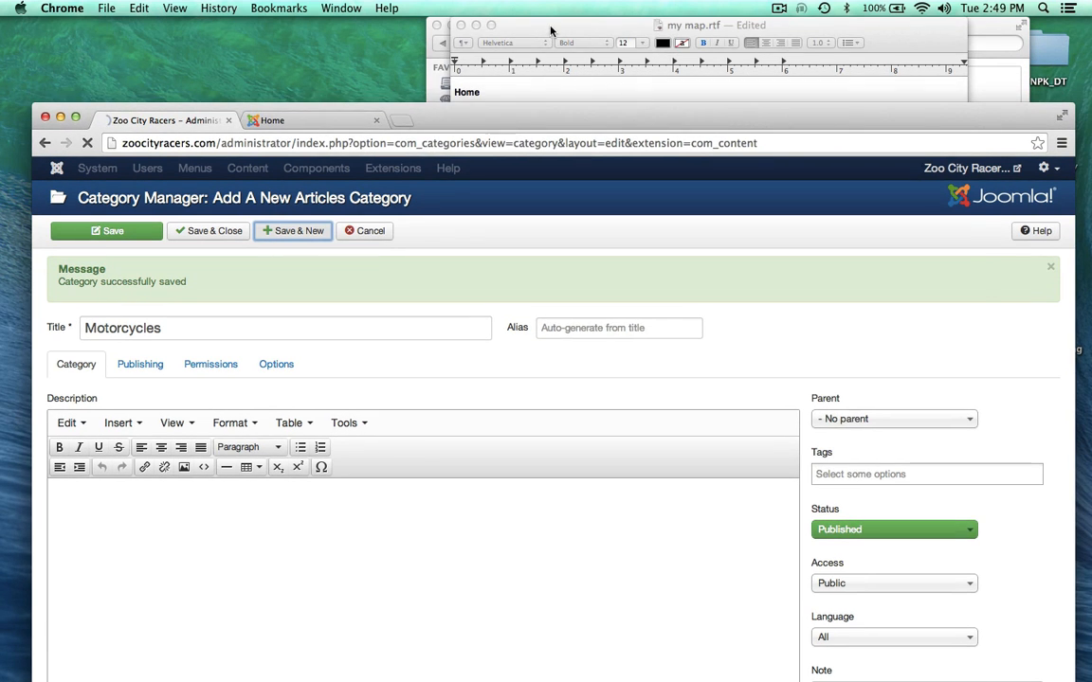
{"action": "left_click", "coordinate": [550, 31]}
{"action": "double_click", "coordinate": [501, 155]}
{"action": "key", "text": "super+c"}
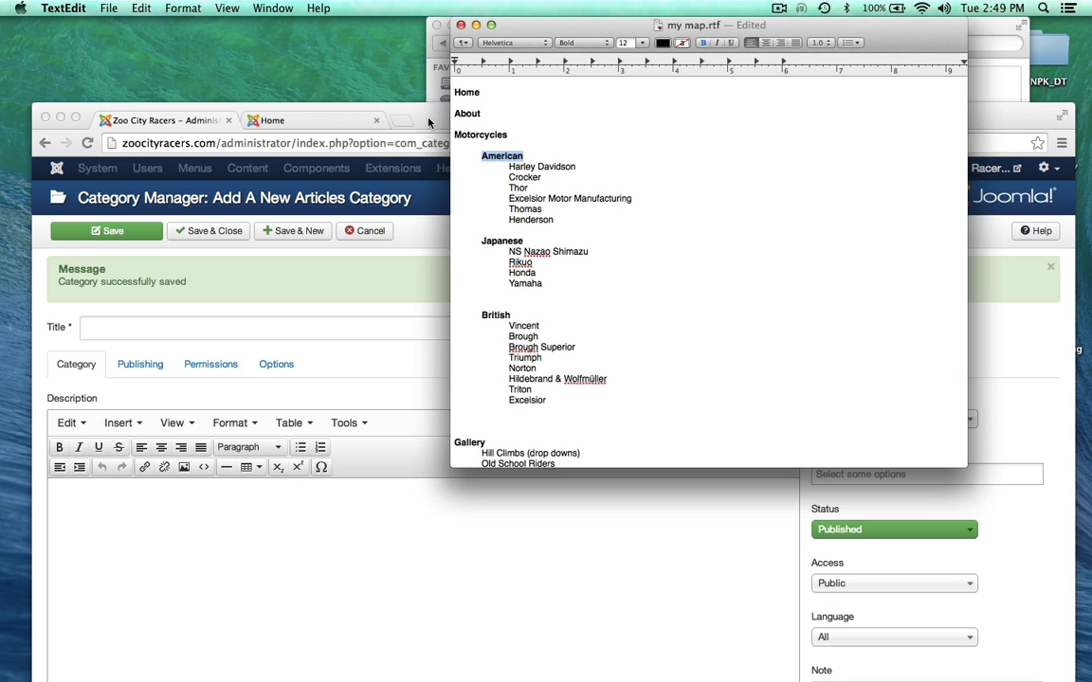
{"action": "left_click_drag", "start_coordinate": [431, 122], "coordinate": [446, 49]}
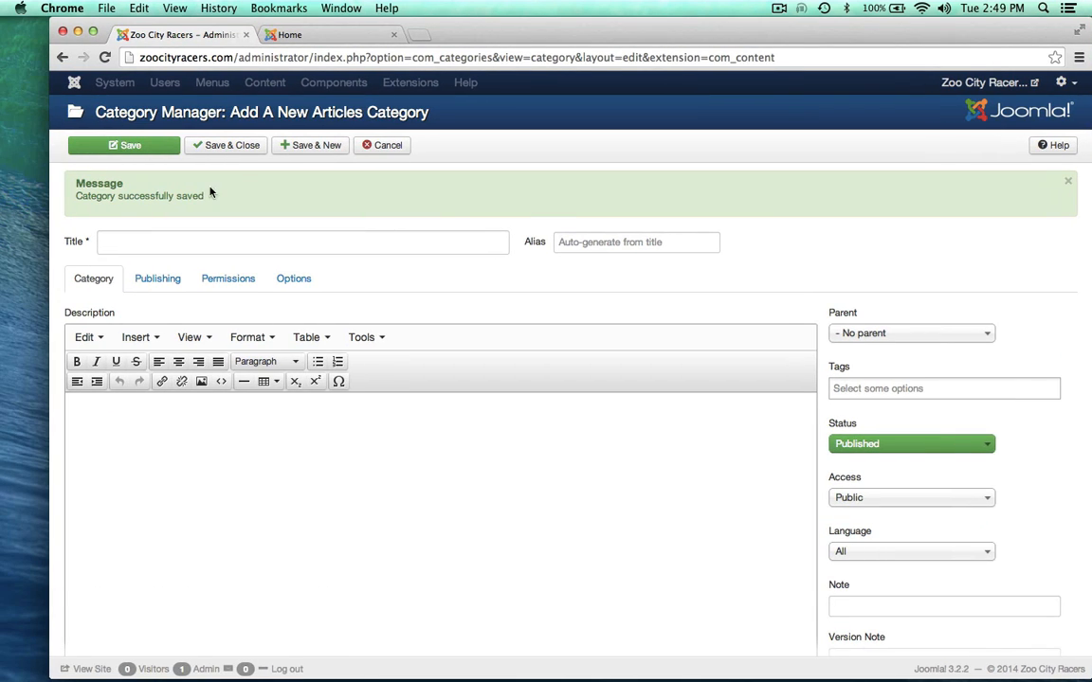
{"action": "left_click", "coordinate": [128, 240]}
Step: Save the category 'American' with Motorcycles as its parent
{"action": "key", "text": "super+v"}
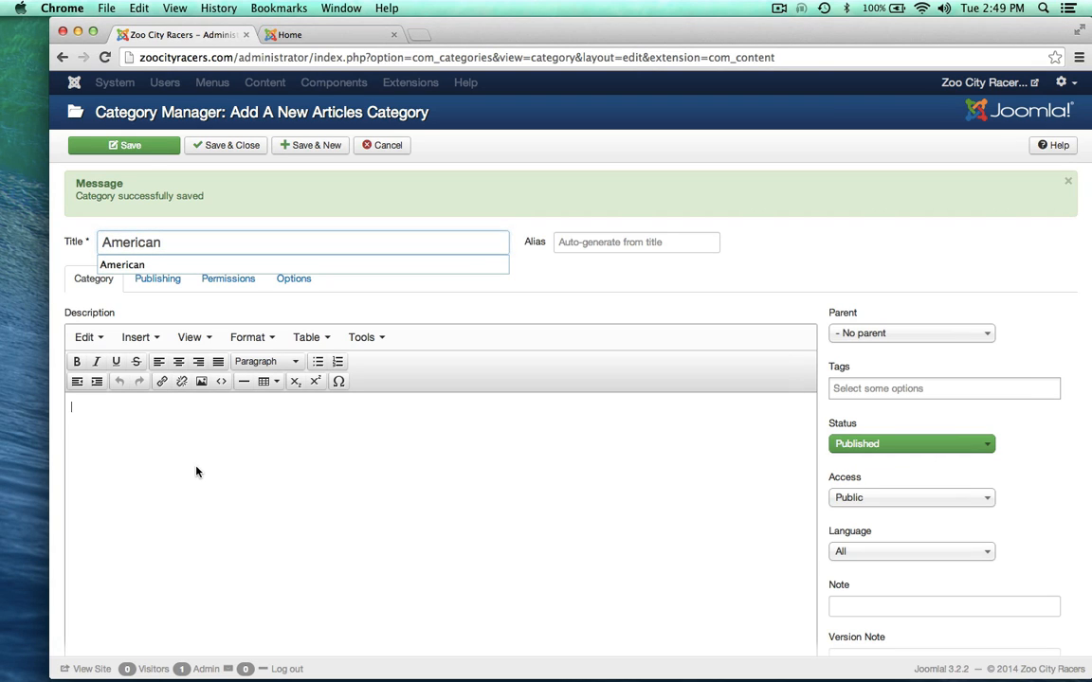
{"action": "left_click", "coordinate": [355, 322]}
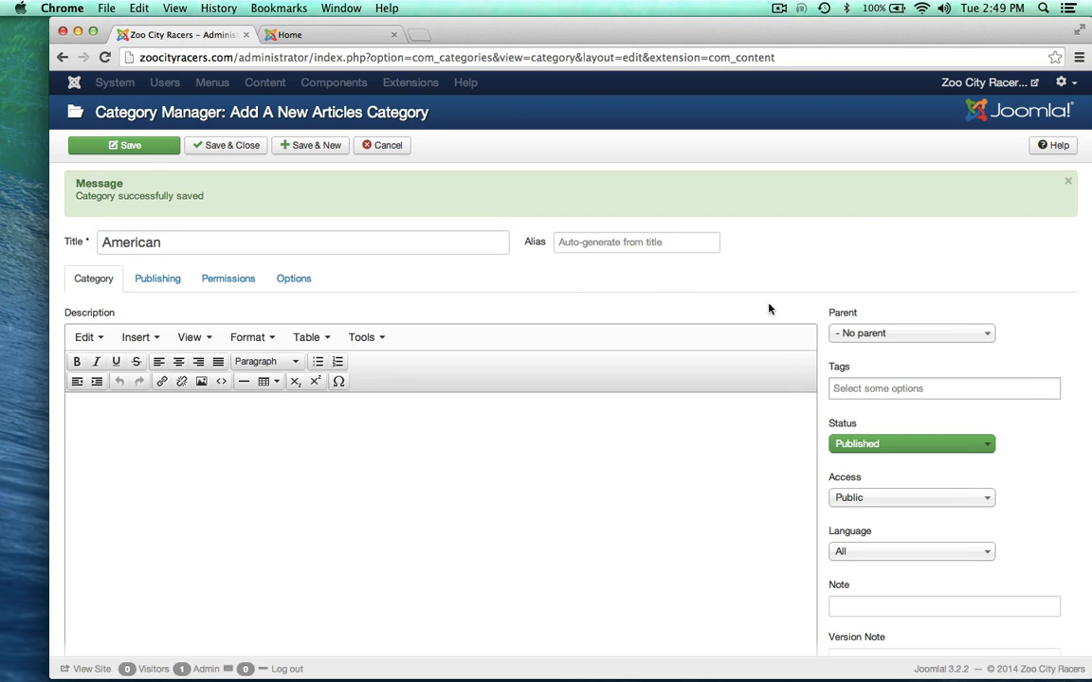
{"action": "left_click", "coordinate": [860, 335]}
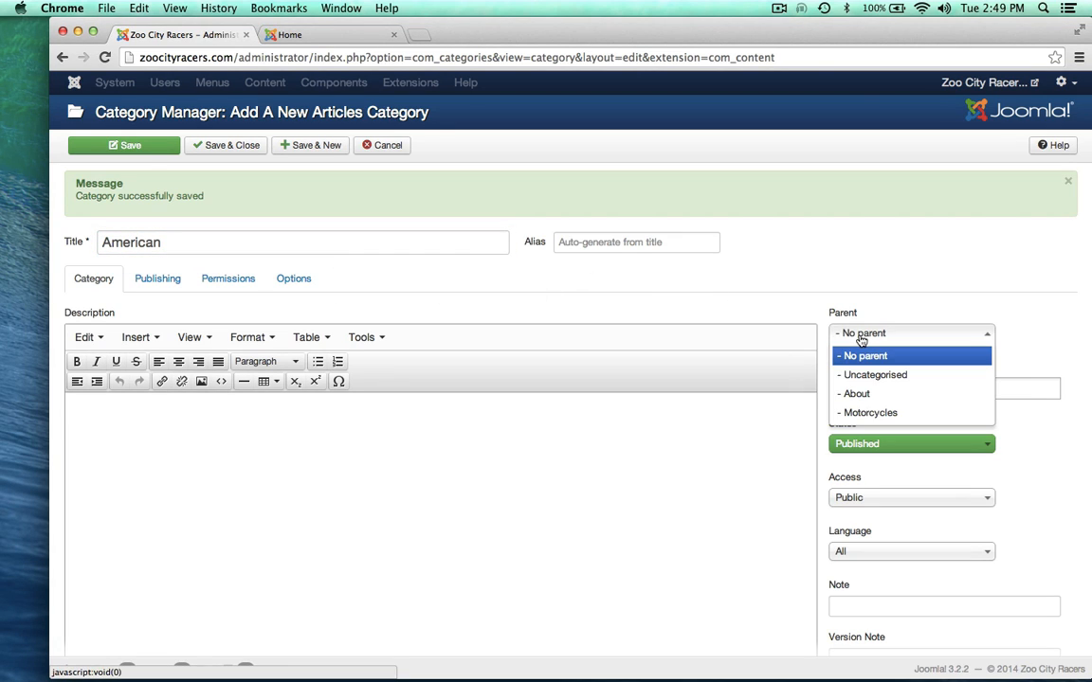
{"action": "left_click", "coordinate": [848, 415]}
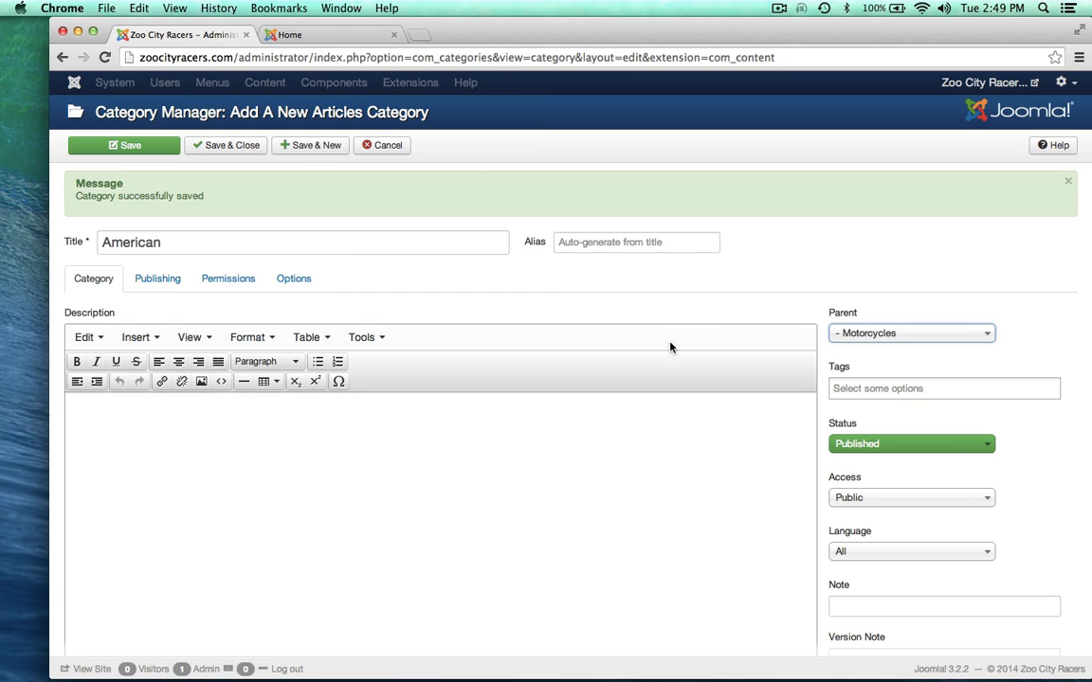
{"action": "left_click", "coordinate": [305, 145]}
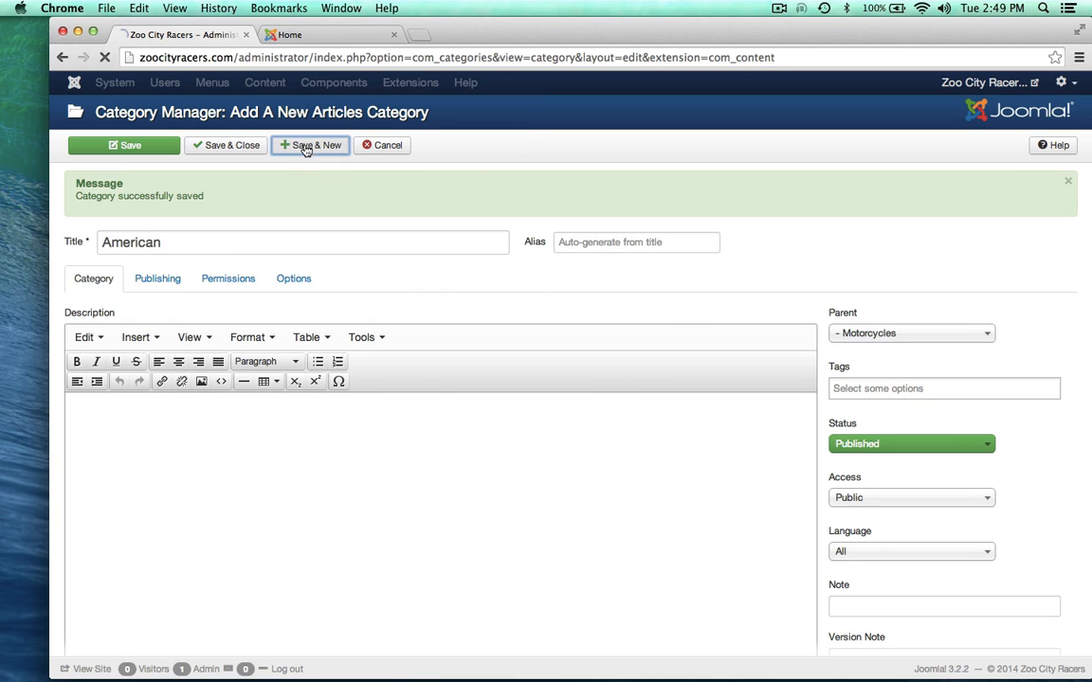
Step: Copy 'Japanese' from the site map and save it as a category under parent Motorcycles
{"action": "left_click_drag", "start_coordinate": [500, 31], "coordinate": [499, 129]}
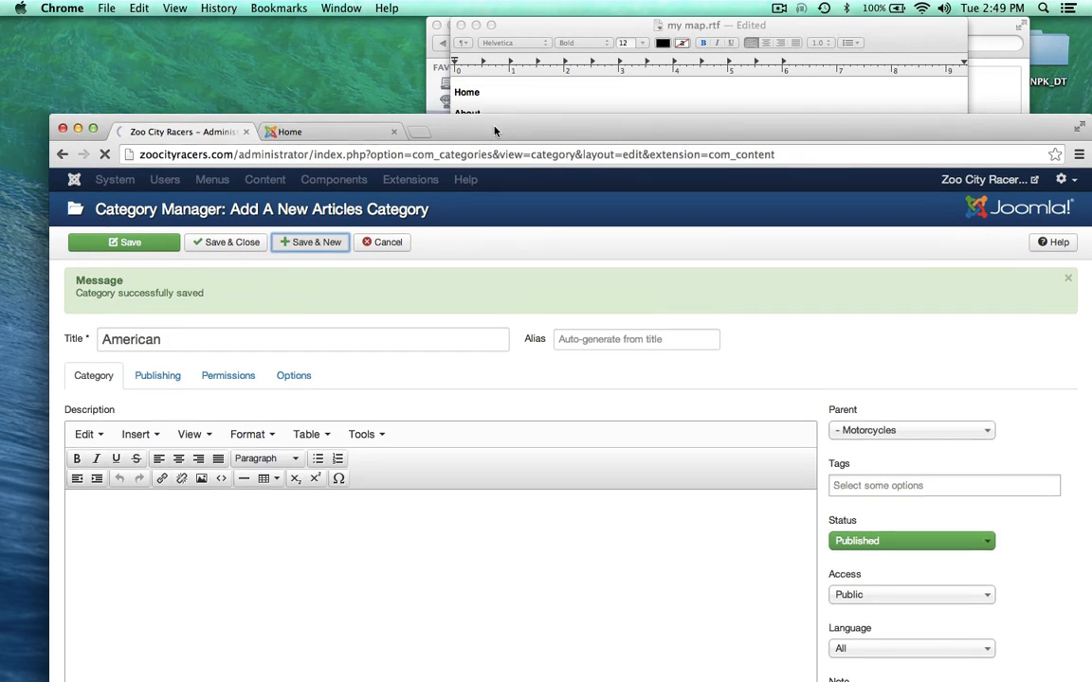
{"action": "left_click", "coordinate": [571, 24]}
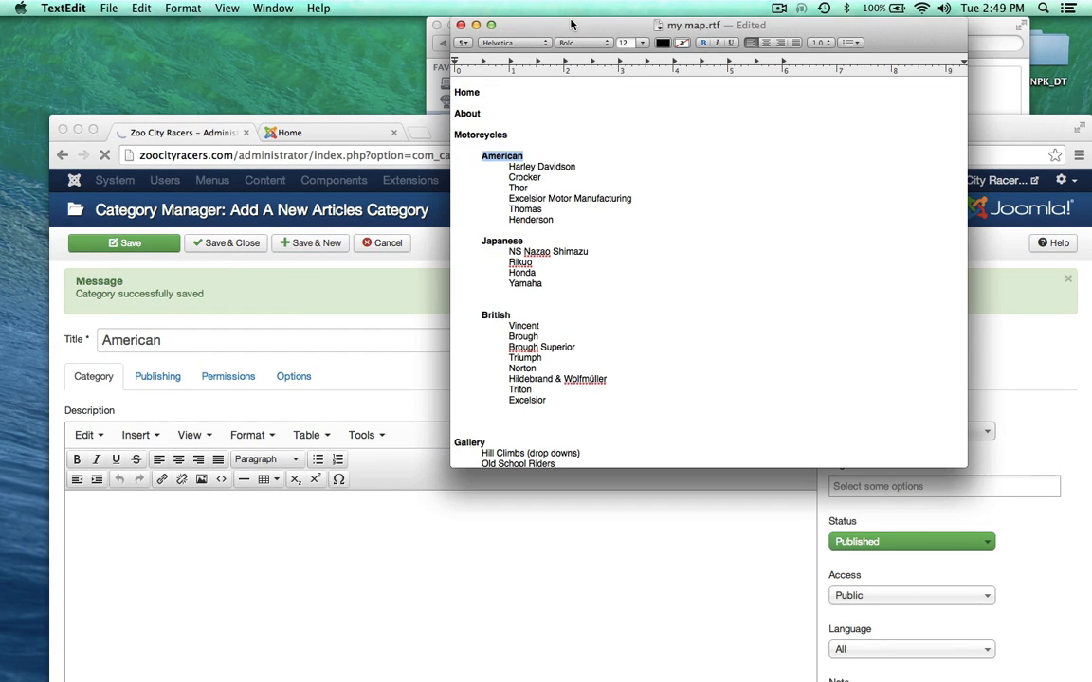
{"action": "double_click", "coordinate": [504, 242]}
{"action": "key", "text": "super+c"}
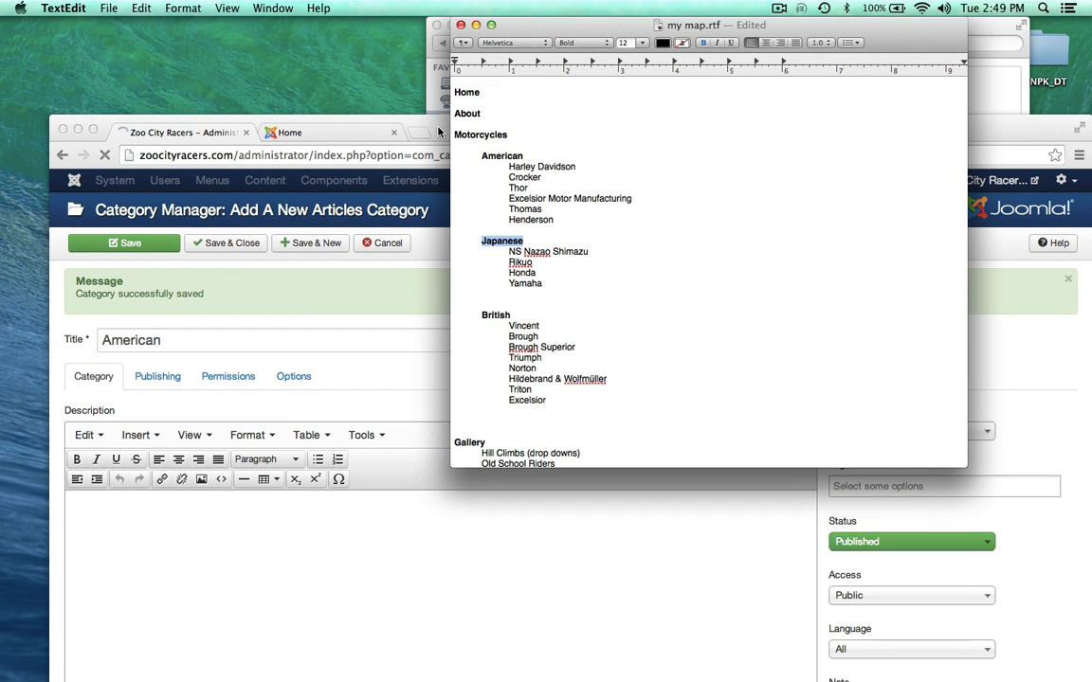
{"action": "left_click_drag", "start_coordinate": [397, 122], "coordinate": [434, 15]}
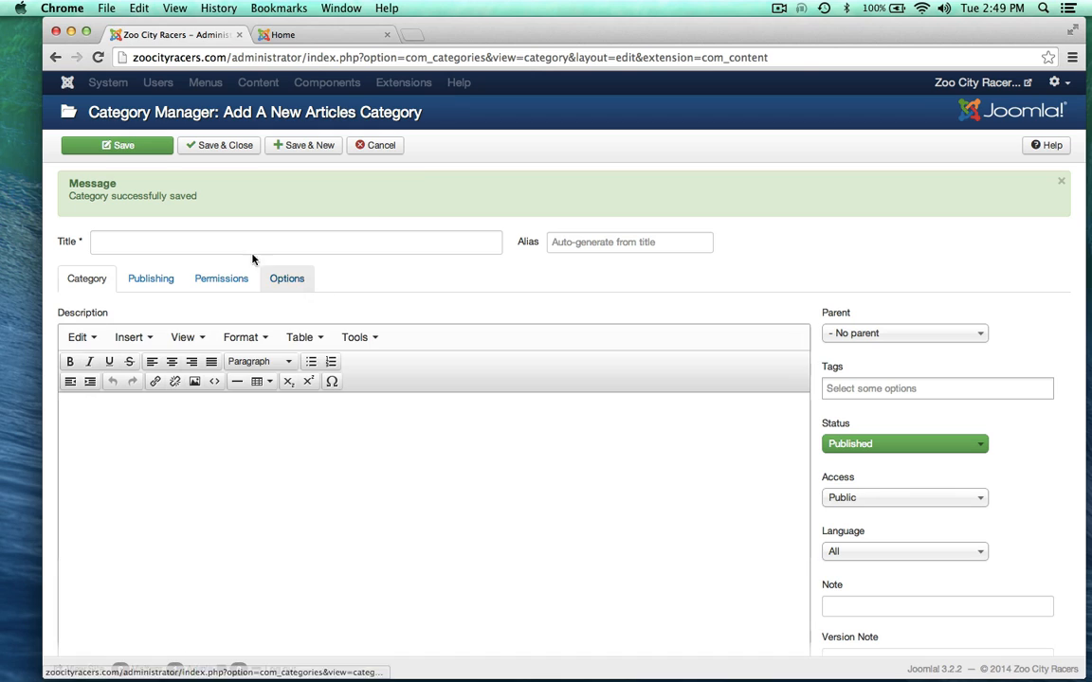
{"action": "left_click", "coordinate": [193, 246]}
{"action": "key", "text": "super+v"}
{"action": "left_click", "coordinate": [253, 504]}
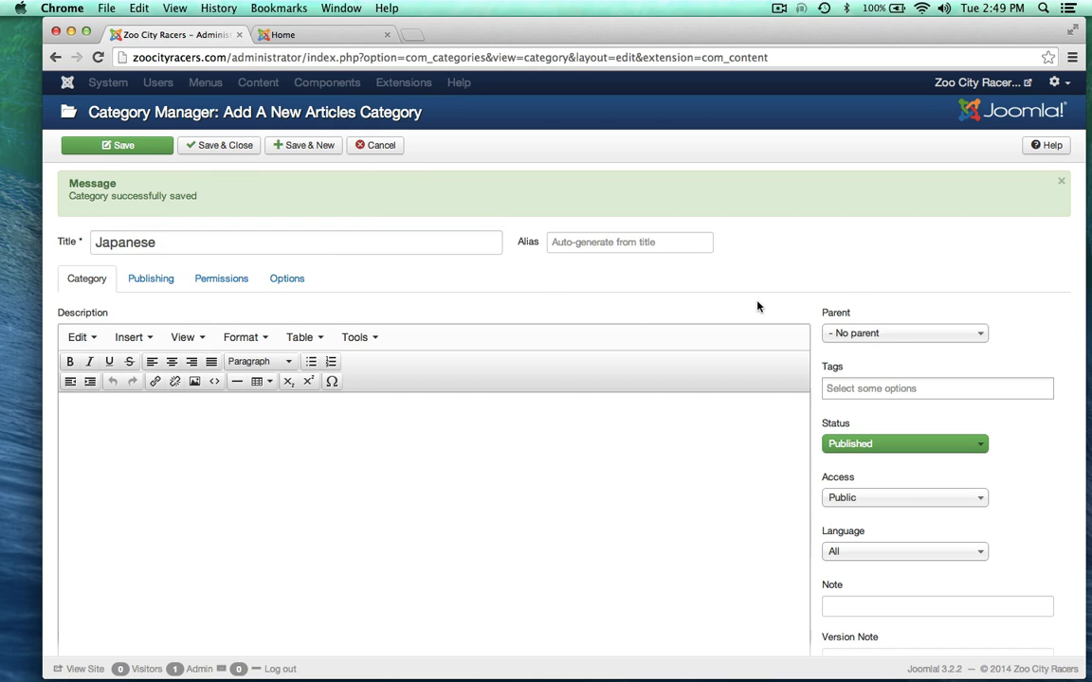
{"action": "left_click", "coordinate": [900, 333]}
{"action": "left_click", "coordinate": [856, 413]}
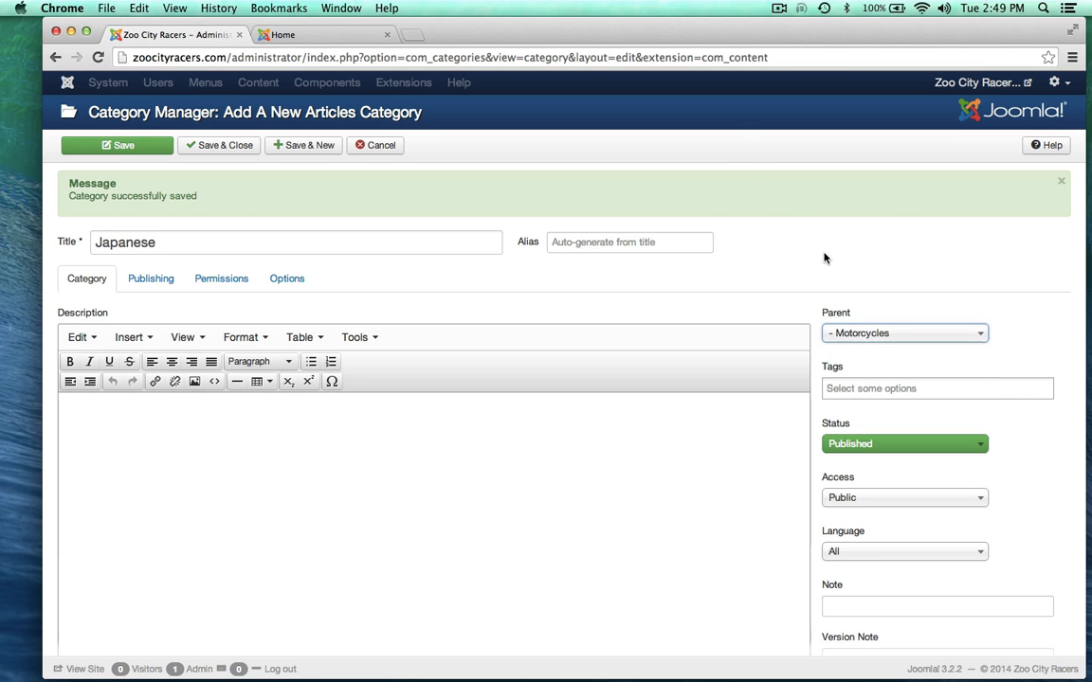
{"action": "mouse_move", "coordinate": [648, 44]}
{"action": "left_mouse_down"}
{"action": "mouse_move", "coordinate": [639, 79]}
{"action": "mouse_move", "coordinate": [633, 44]}
{"action": "left_mouse_up"}
{"action": "left_click", "coordinate": [275, 153]}
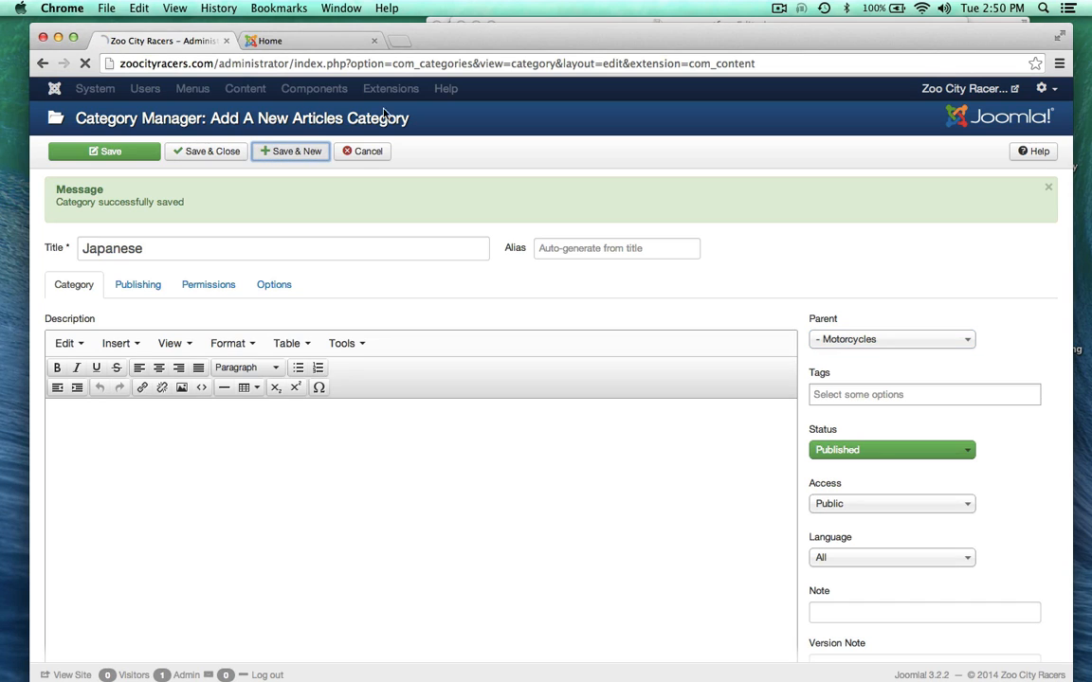
Step: Copy 'British' from the site map and save it as a category under Motorcycles
{"action": "left_click_drag", "start_coordinate": [569, 36], "coordinate": [569, 67]}
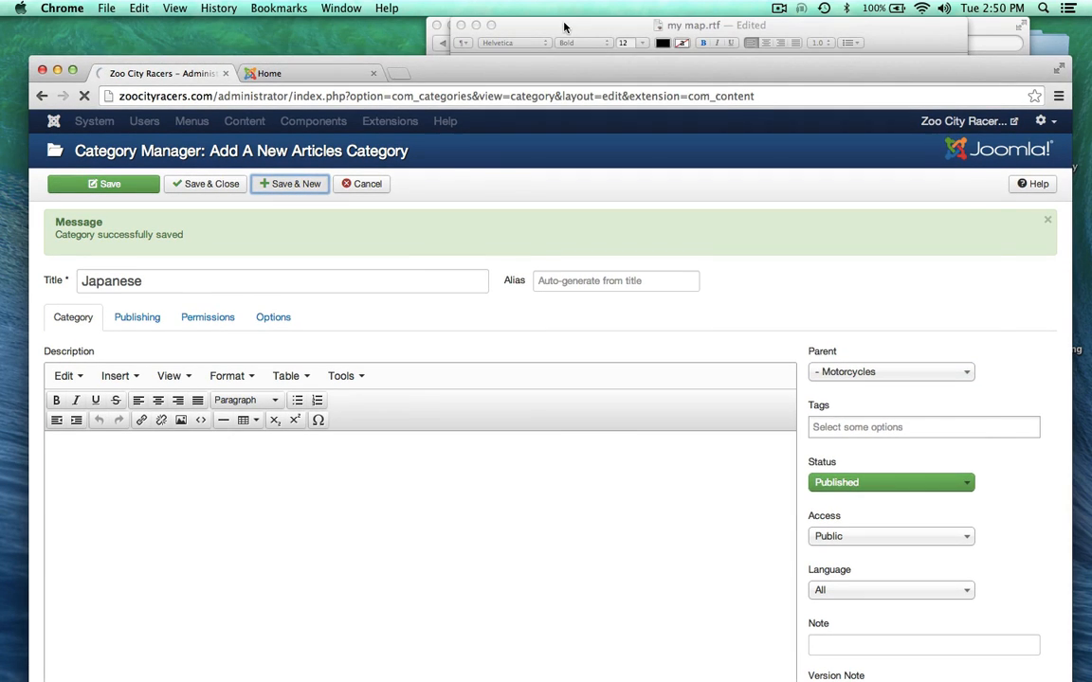
{"action": "left_click", "coordinate": [509, 25]}
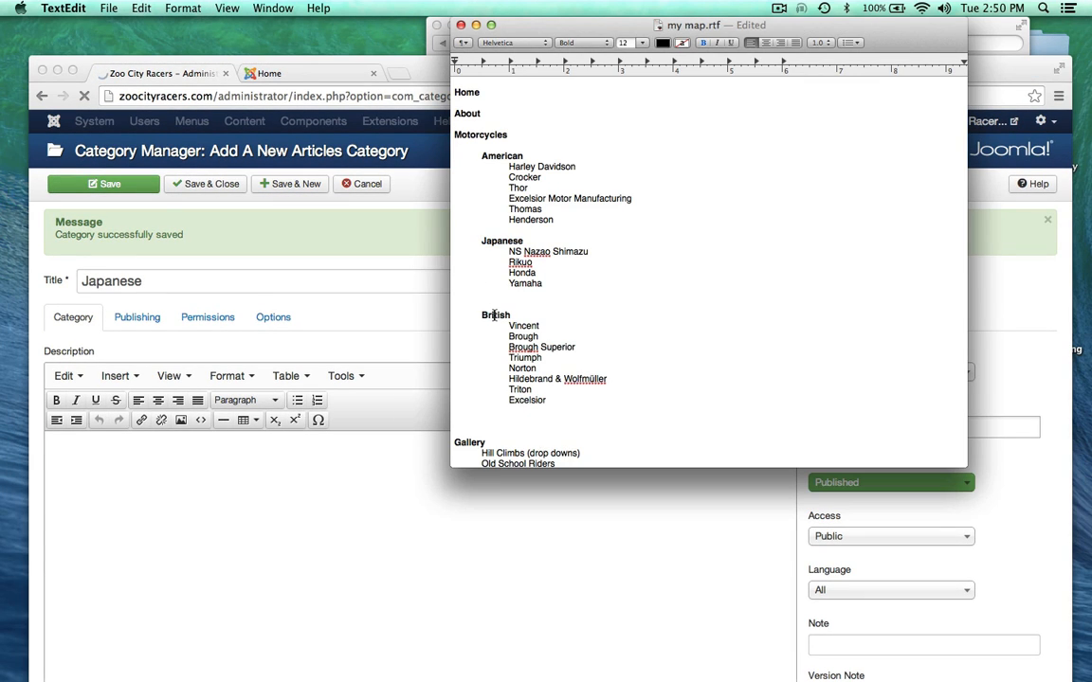
{"action": "double_click", "coordinate": [494, 316]}
{"action": "key", "text": "super+c"}
{"action": "left_click_drag", "start_coordinate": [440, 78], "coordinate": [441, 39]}
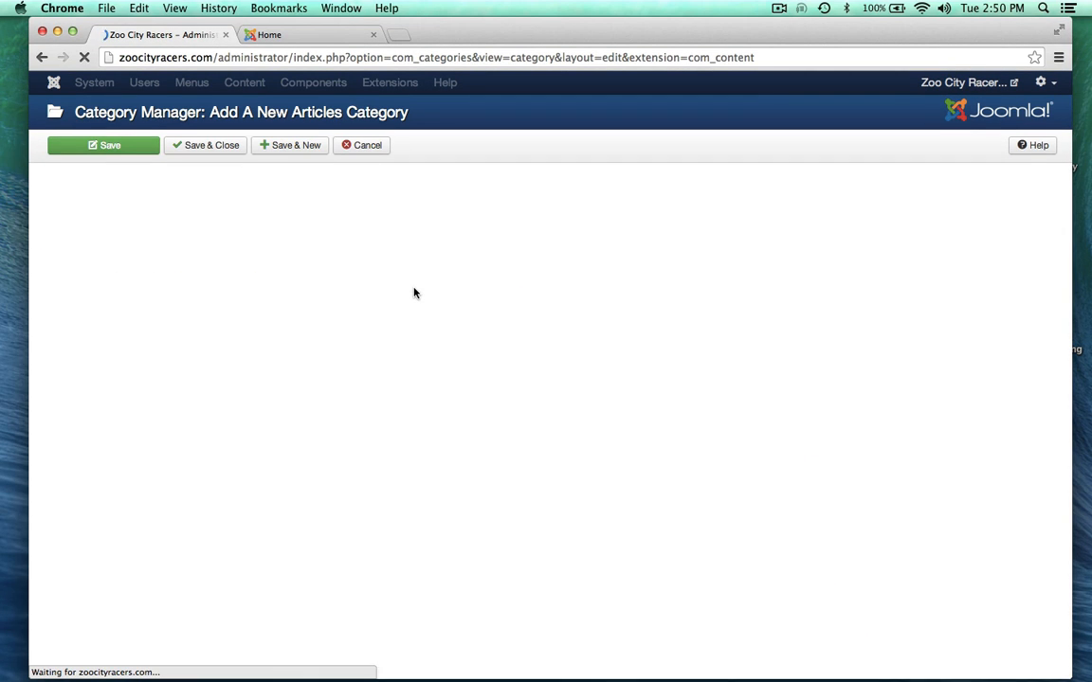
{"action": "left_click", "coordinate": [183, 237]}
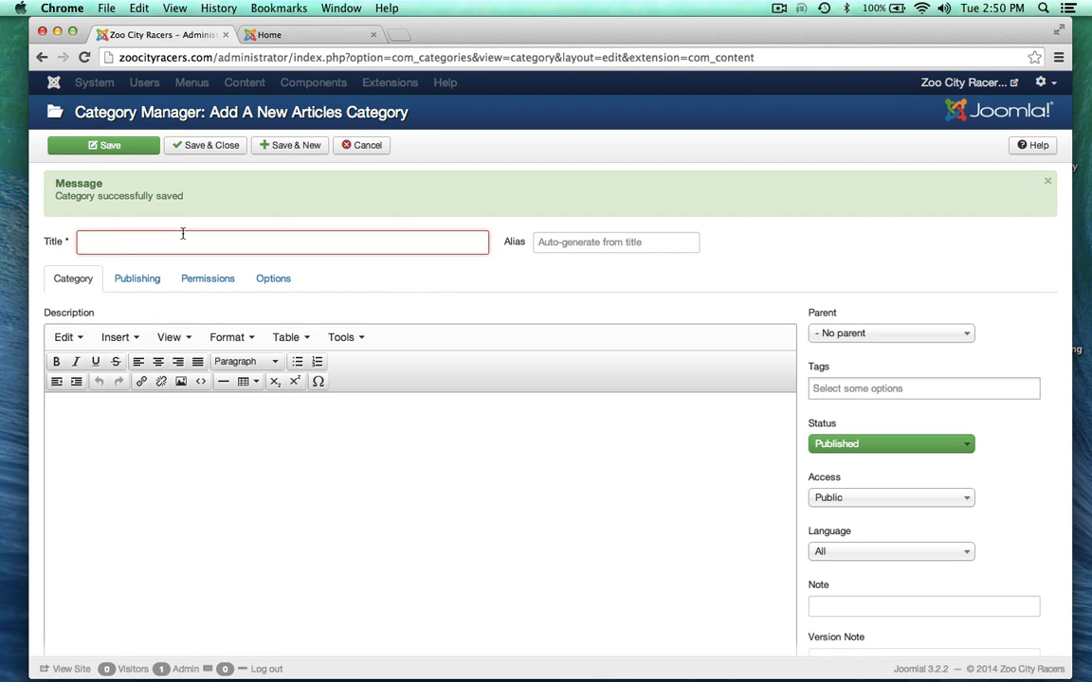
{"action": "key", "text": "super+v"}
{"action": "left_click", "coordinate": [830, 330]}
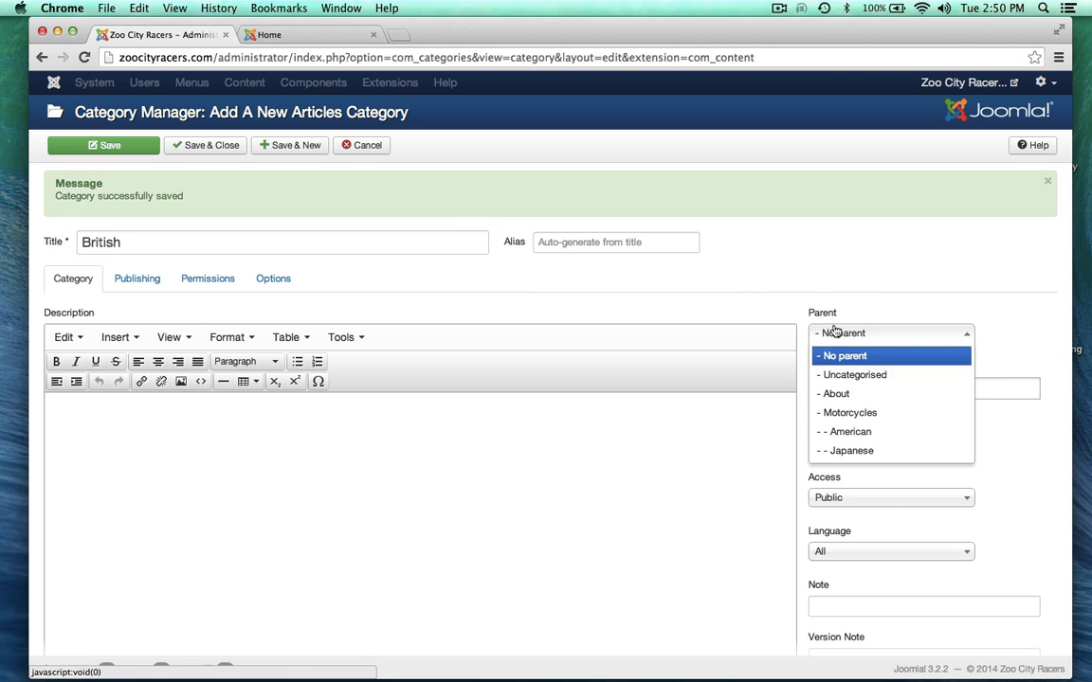
{"action": "left_click", "coordinate": [829, 418]}
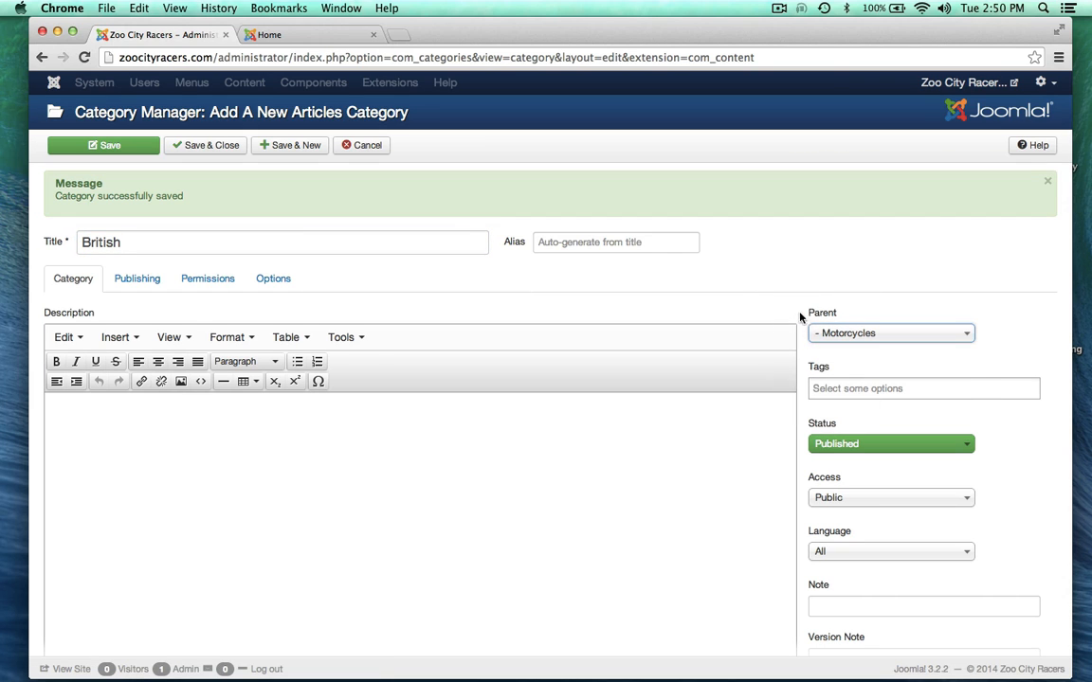
{"action": "left_click", "coordinate": [287, 146]}
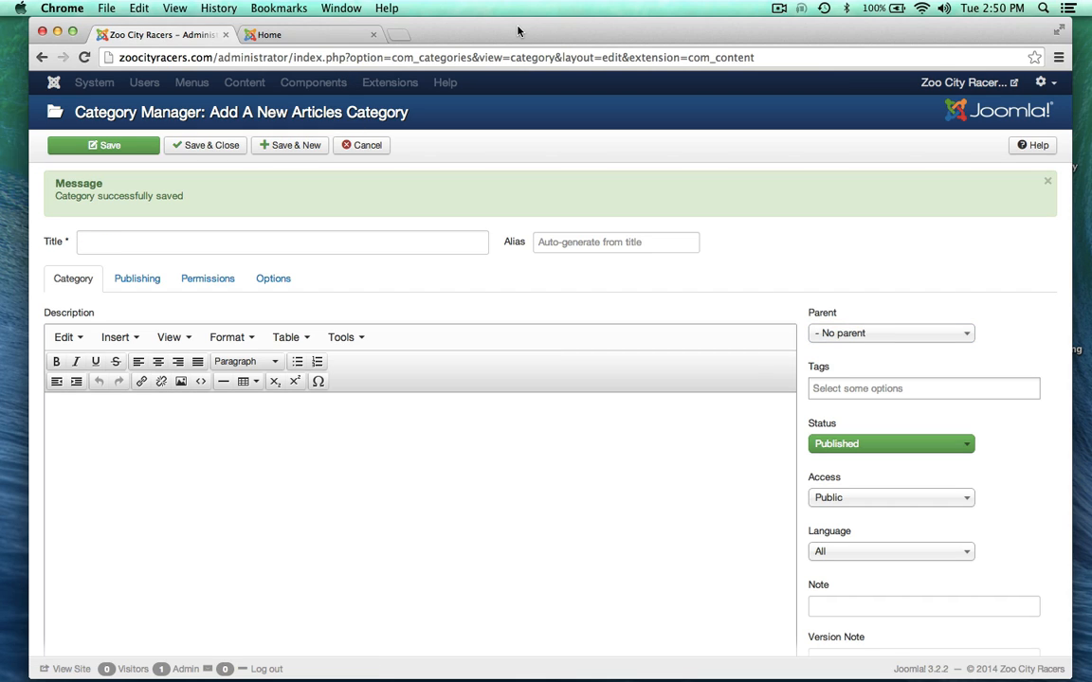
Step: Create the top-level 'Gallery' category with no parent and save it
{"action": "left_click", "coordinate": [173, 240]}
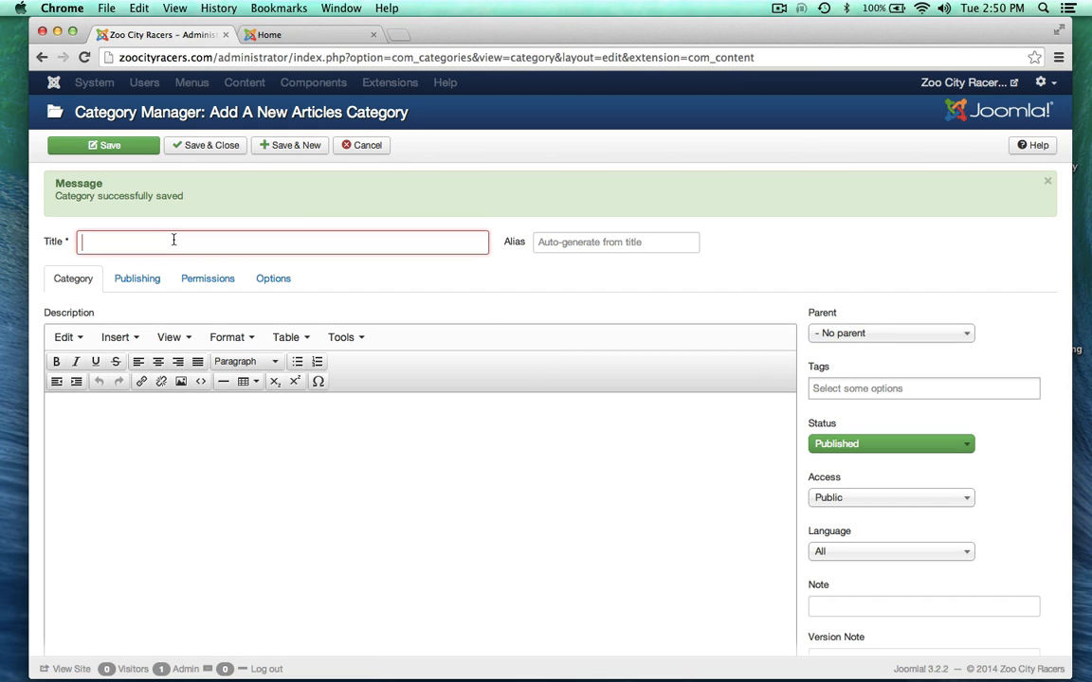
{"action": "type", "text": "GAllery"}
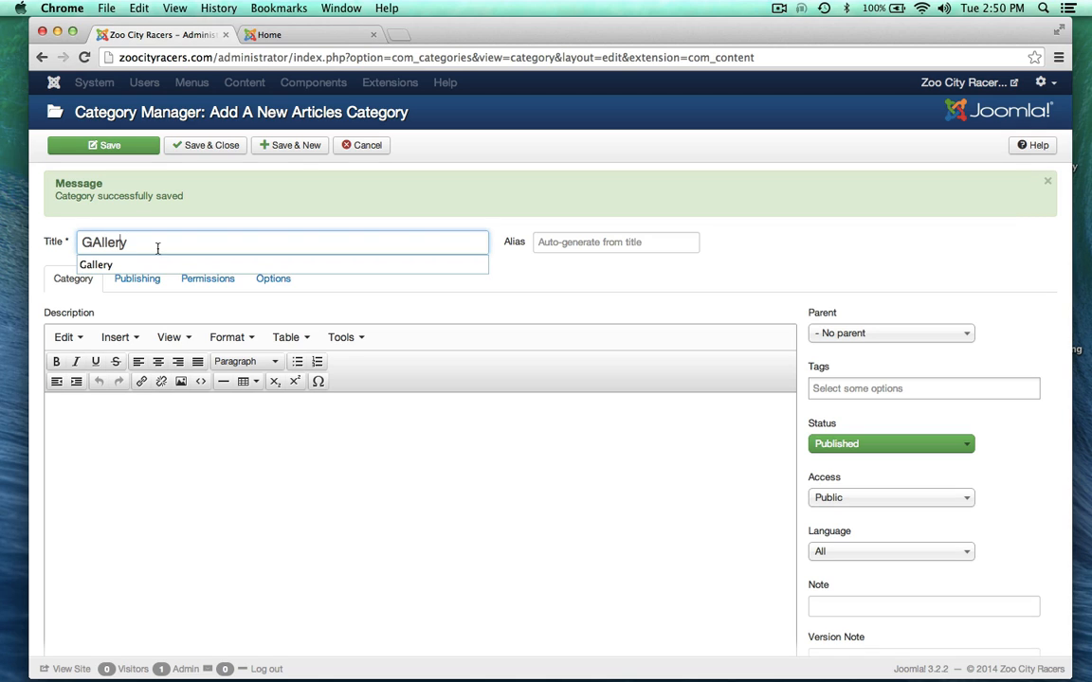
{"action": "left_click", "coordinate": [95, 264]}
{"action": "left_click", "coordinate": [178, 428]}
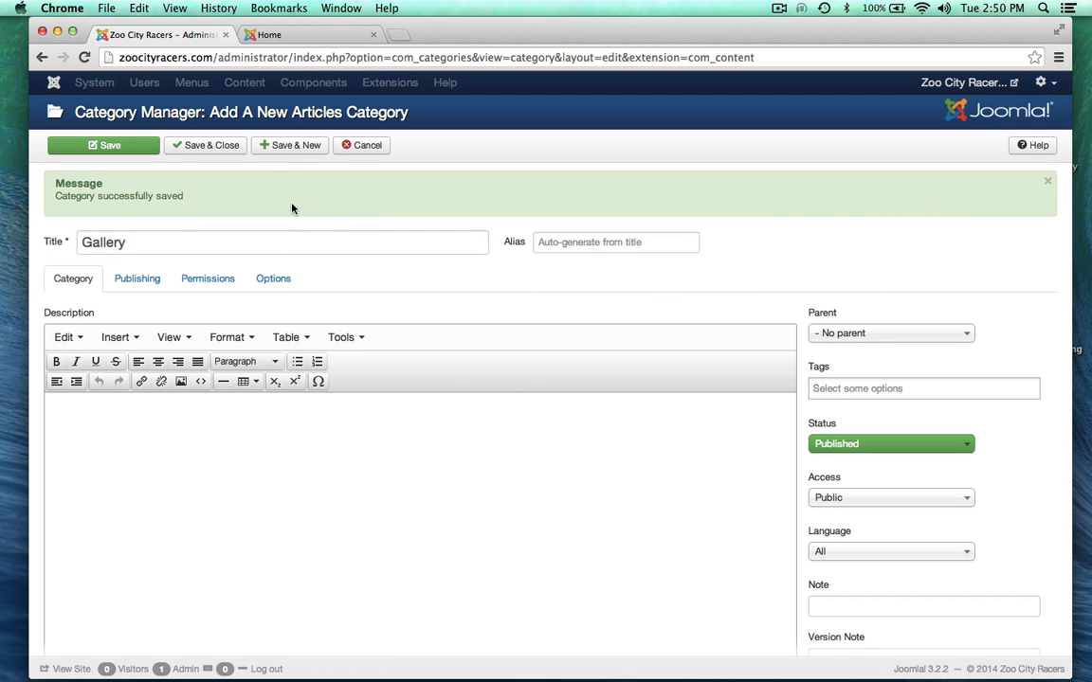
{"action": "left_click", "coordinate": [288, 147]}
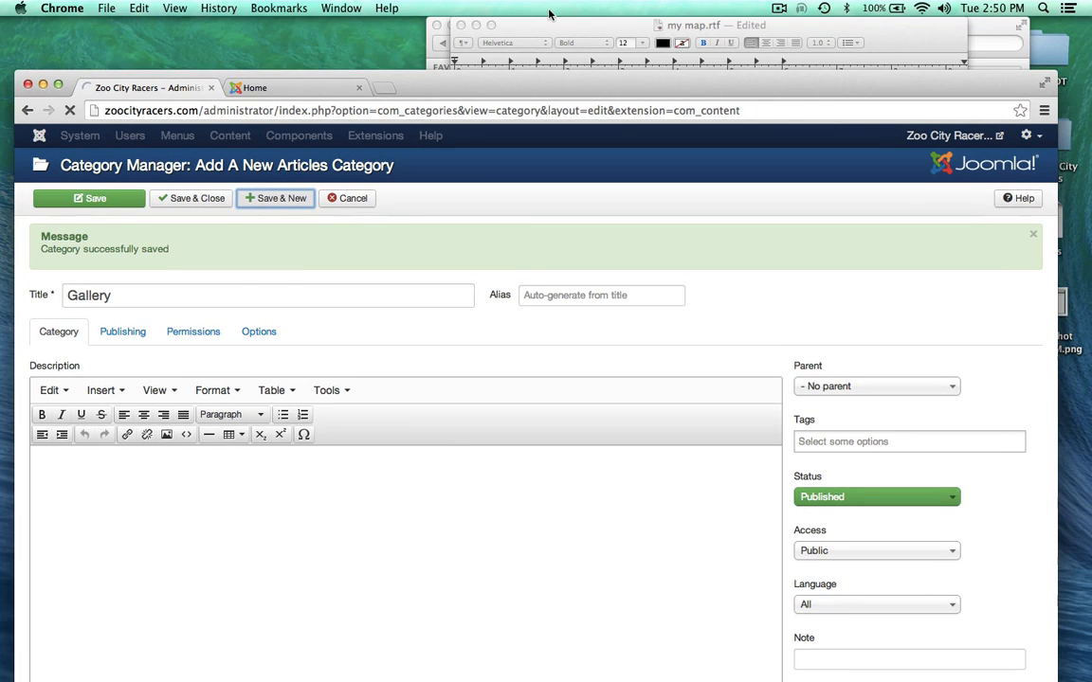
{"action": "left_click", "coordinate": [548, 25]}
Step: Copy 'News and Events' from the site map and save it as a new category
{"action": "scroll", "coordinate": [503, 326], "scroll_direction": "down", "scroll_amount": 5}
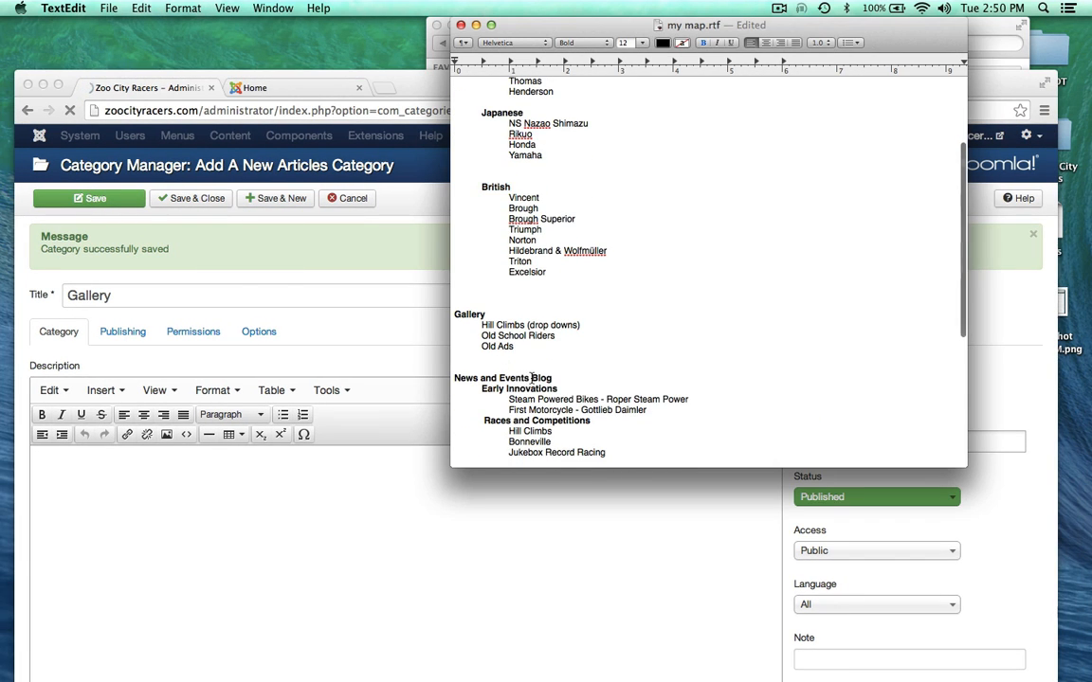
{"action": "left_click_drag", "start_coordinate": [532, 377], "coordinate": [453, 377]}
{"action": "key", "text": "super+c"}
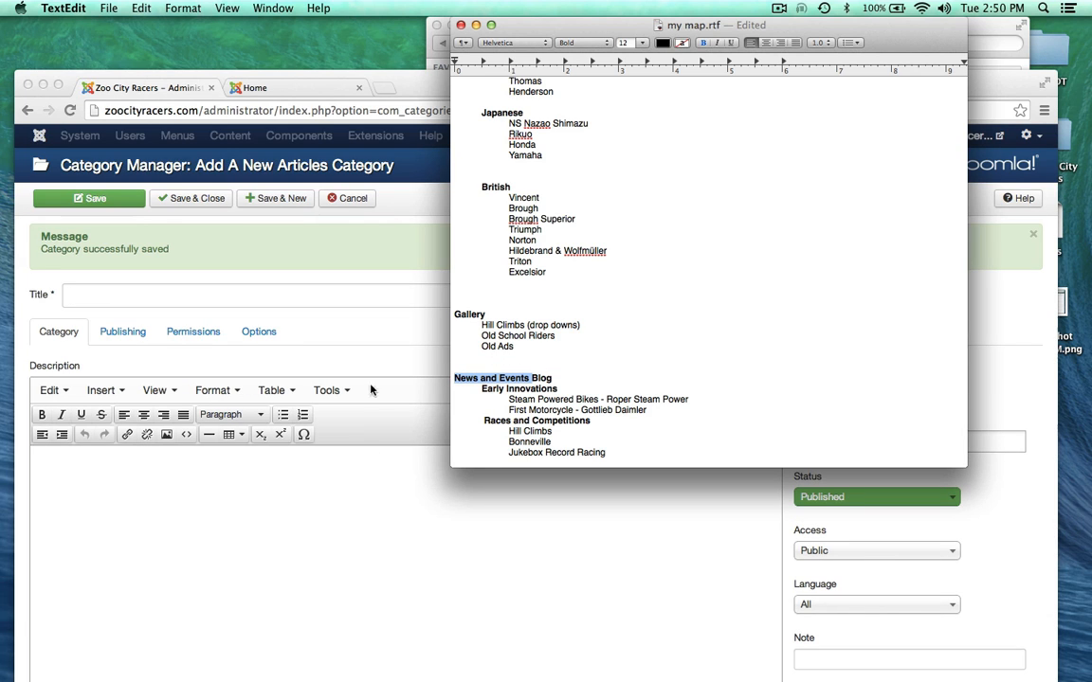
{"action": "left_click", "coordinate": [412, 96]}
{"action": "left_click_drag", "start_coordinate": [412, 95], "coordinate": [429, 64]}
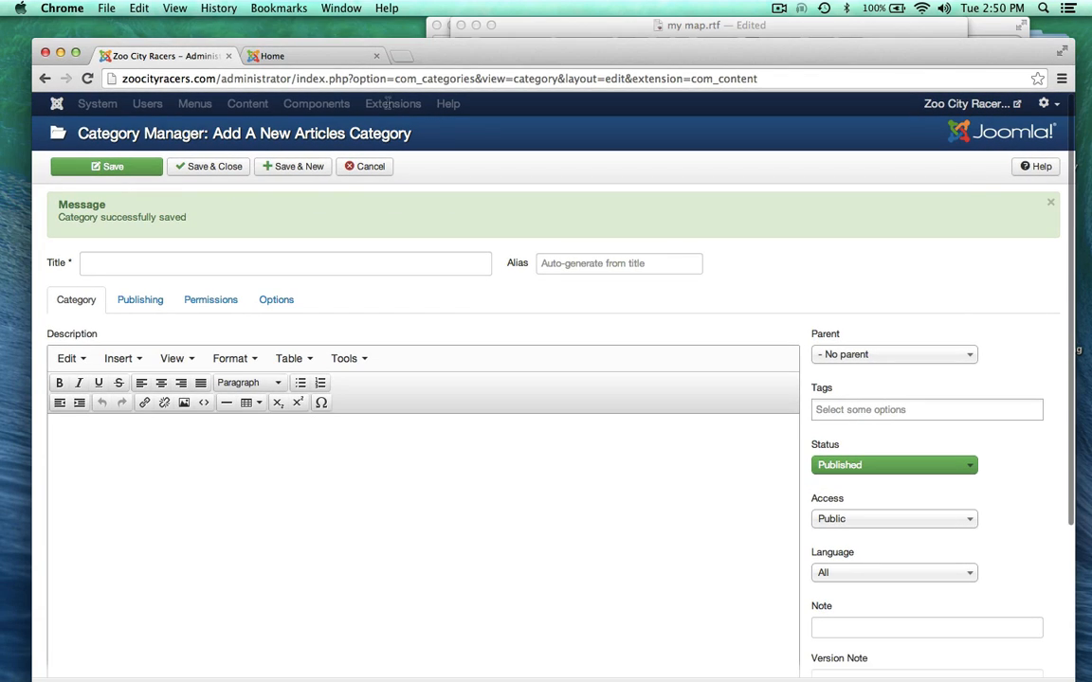
{"action": "left_click", "coordinate": [164, 261]}
{"action": "key", "text": "super+v"}
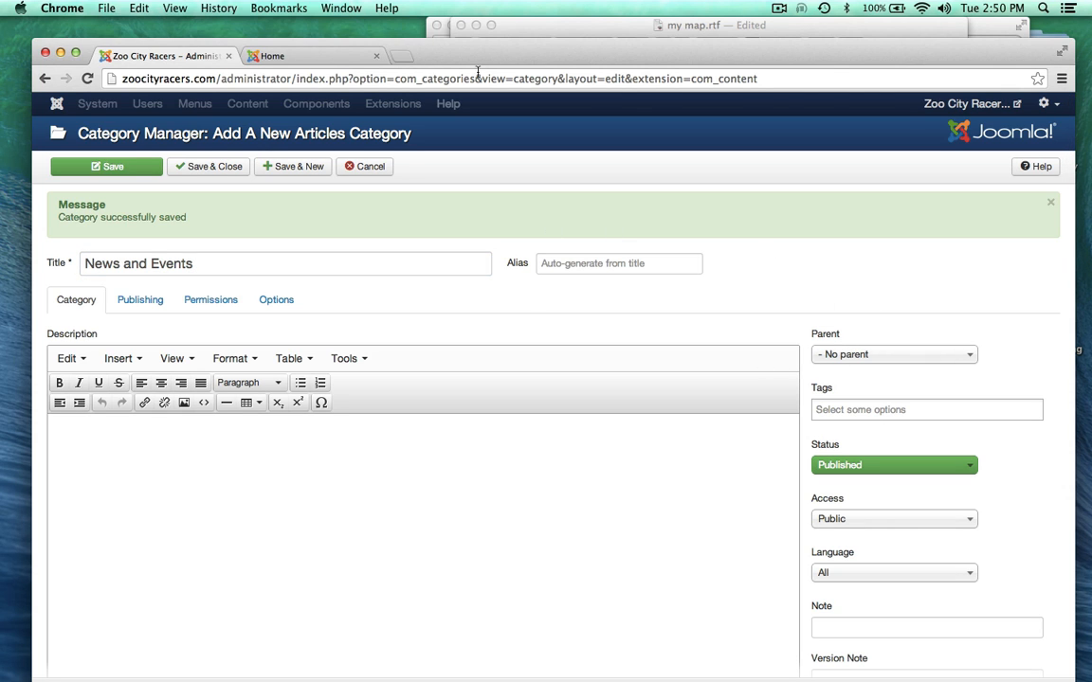
{"action": "left_click", "coordinate": [528, 23]}
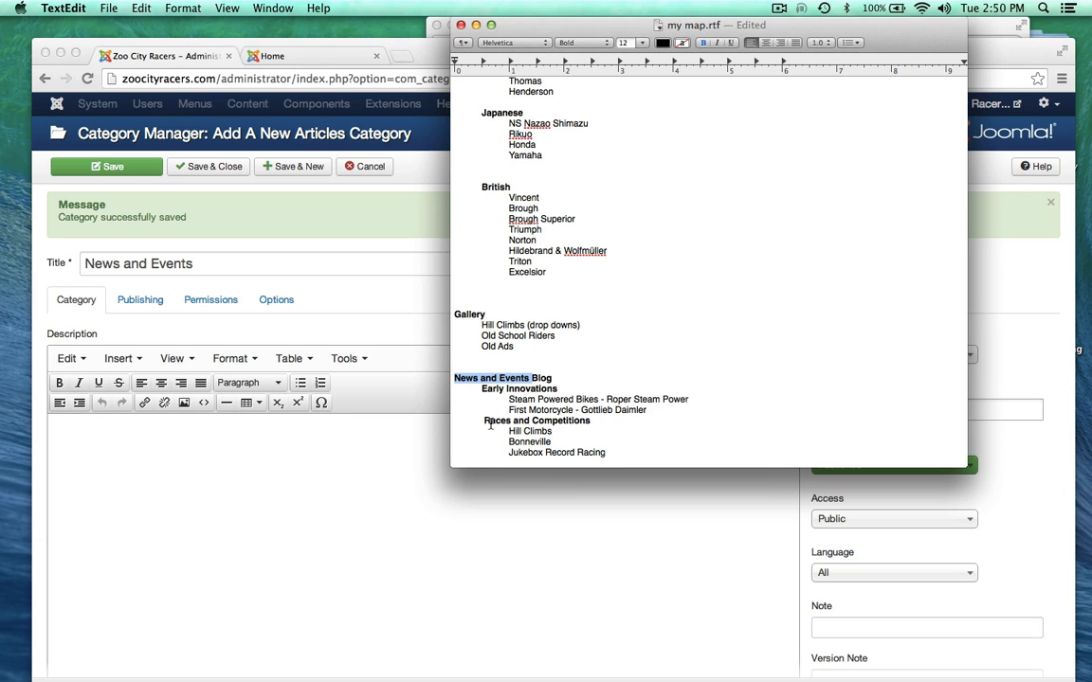
{"action": "left_click", "coordinate": [343, 203]}
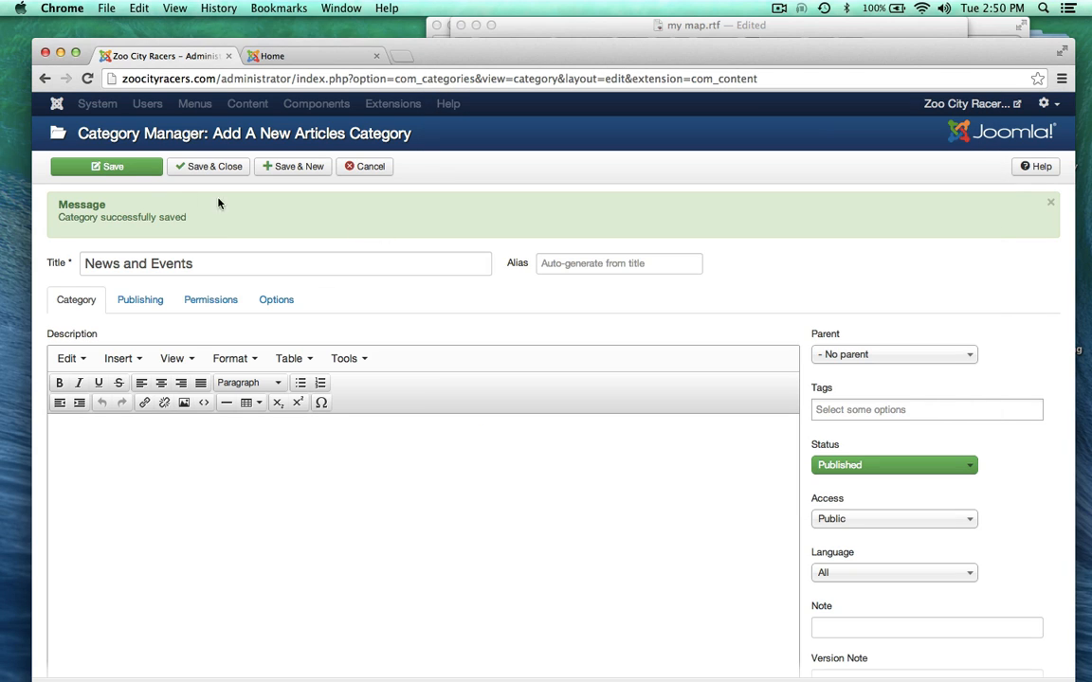
{"action": "left_click", "coordinate": [269, 167]}
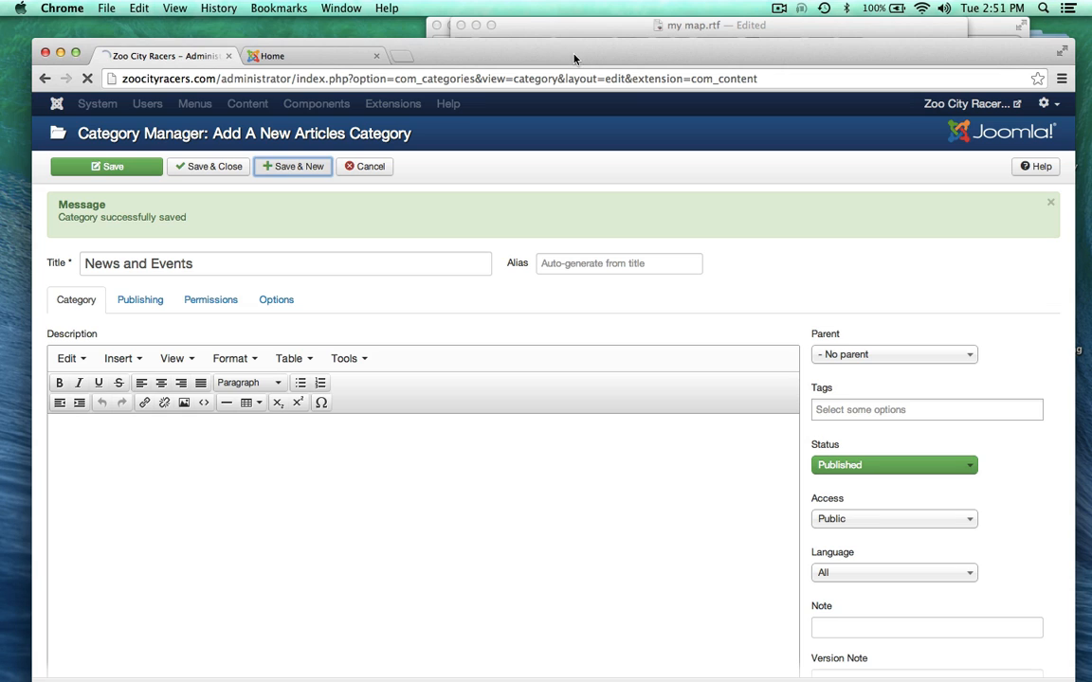
Step: Save 'Early Innovations' as a category with News and Events as its parent
{"action": "left_click", "coordinate": [575, 25]}
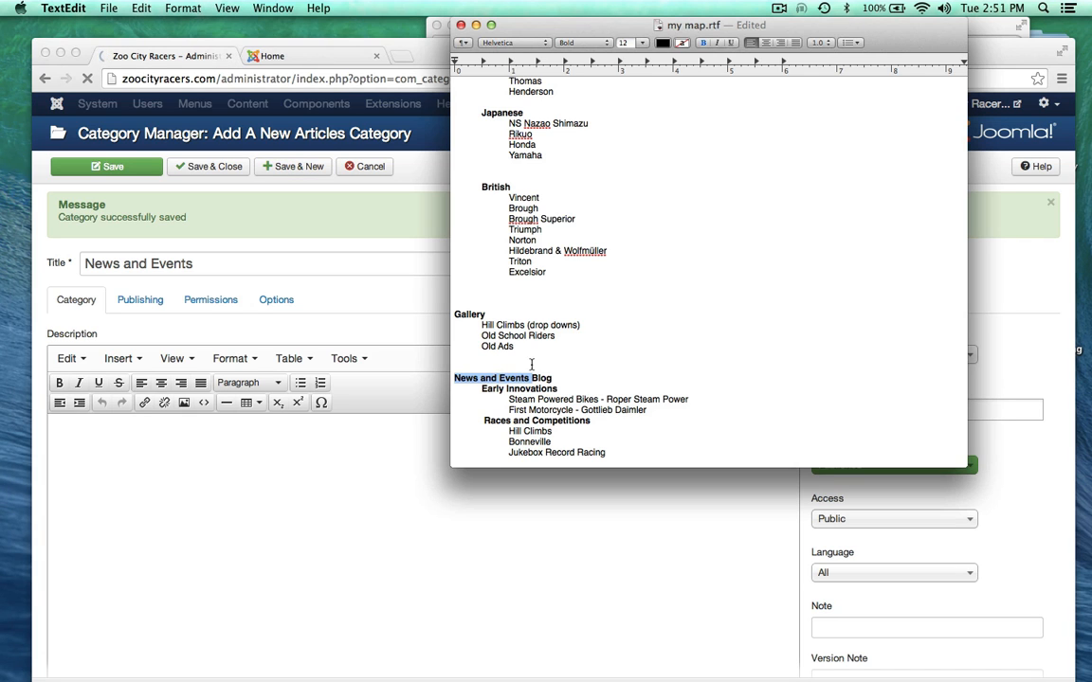
{"action": "left_click_drag", "start_coordinate": [481, 389], "coordinate": [559, 388]}
{"action": "key", "text": "super+c"}
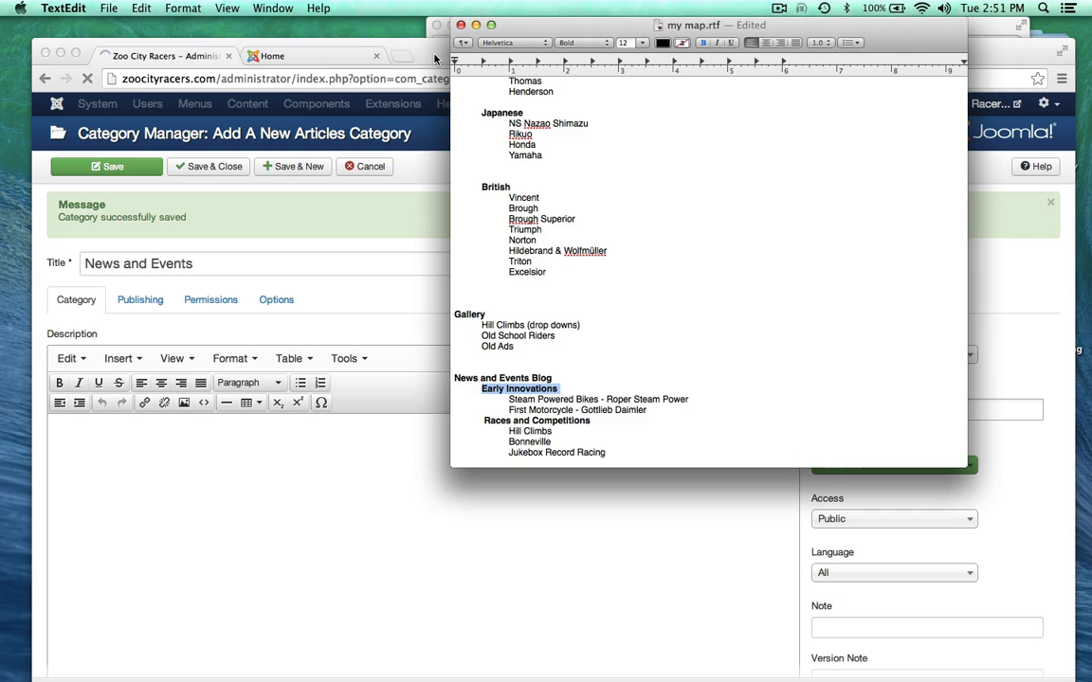
{"action": "left_click_drag", "start_coordinate": [435, 58], "coordinate": [433, 29]}
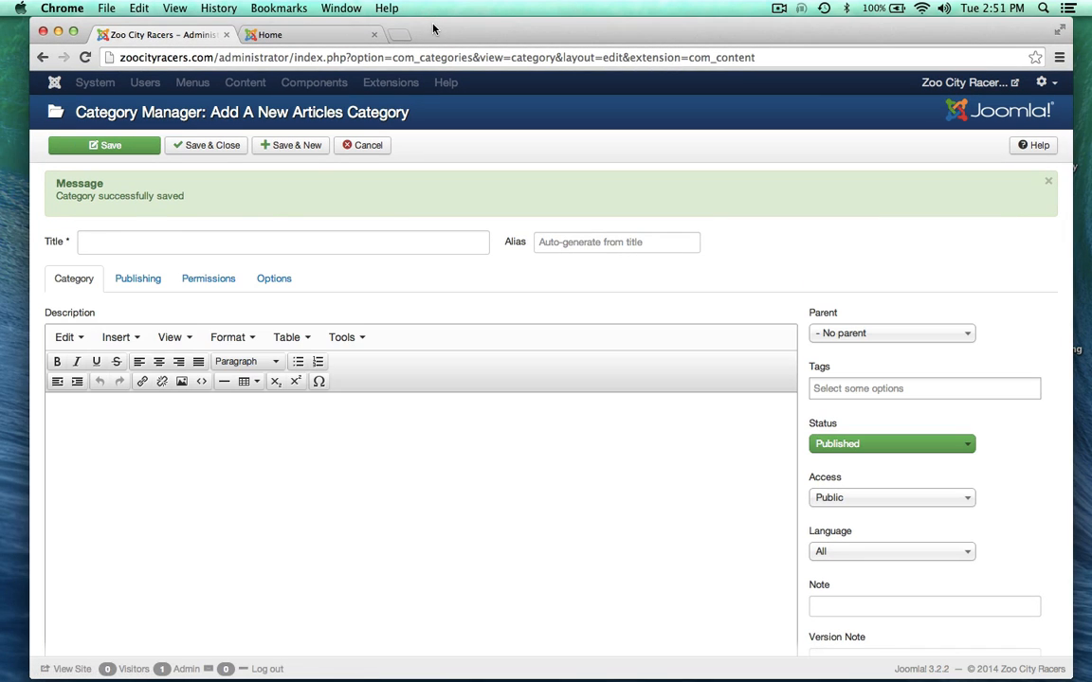
{"action": "left_click", "coordinate": [222, 239]}
{"action": "key", "text": "super+v"}
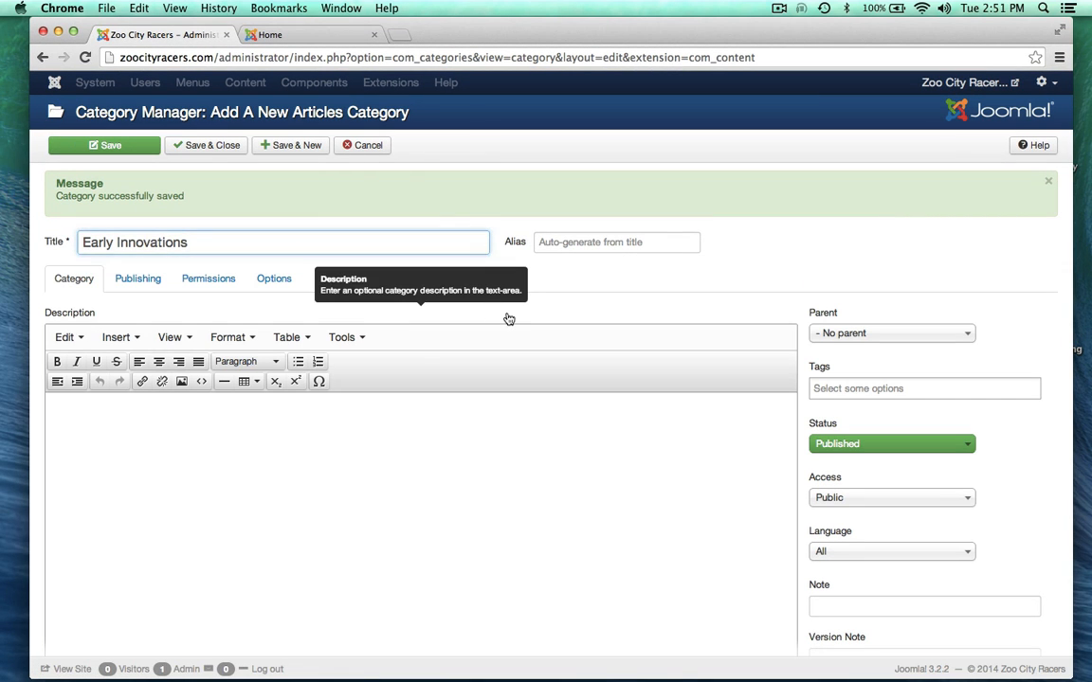
{"action": "left_click", "coordinate": [361, 516]}
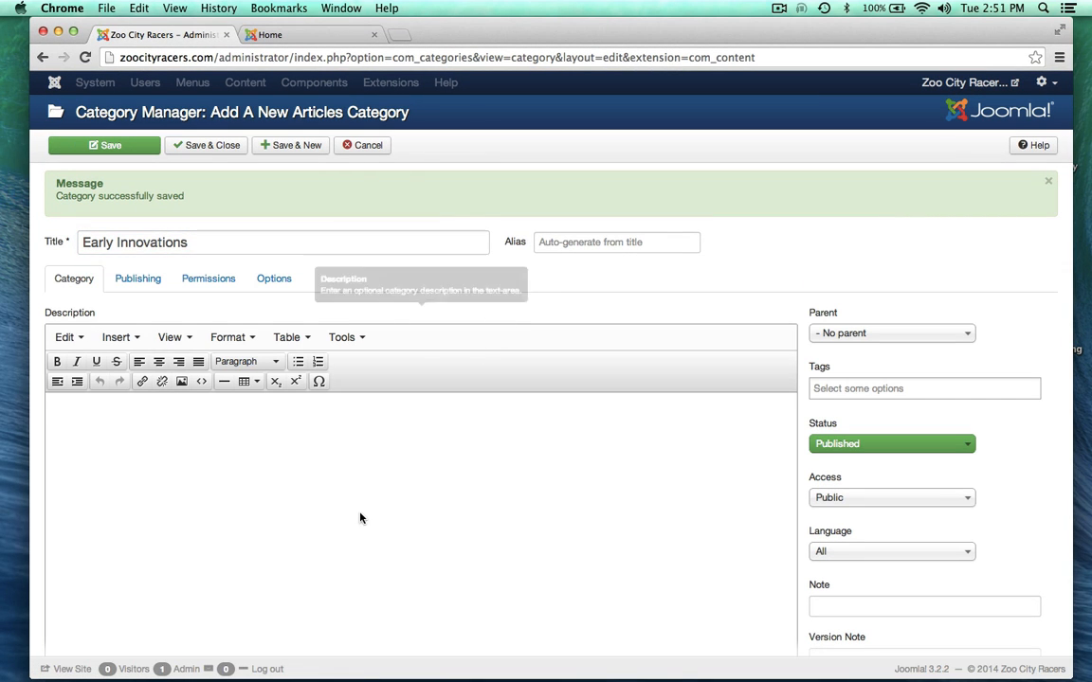
{"action": "left_click", "coordinate": [843, 334]}
{"action": "left_click", "coordinate": [842, 507]}
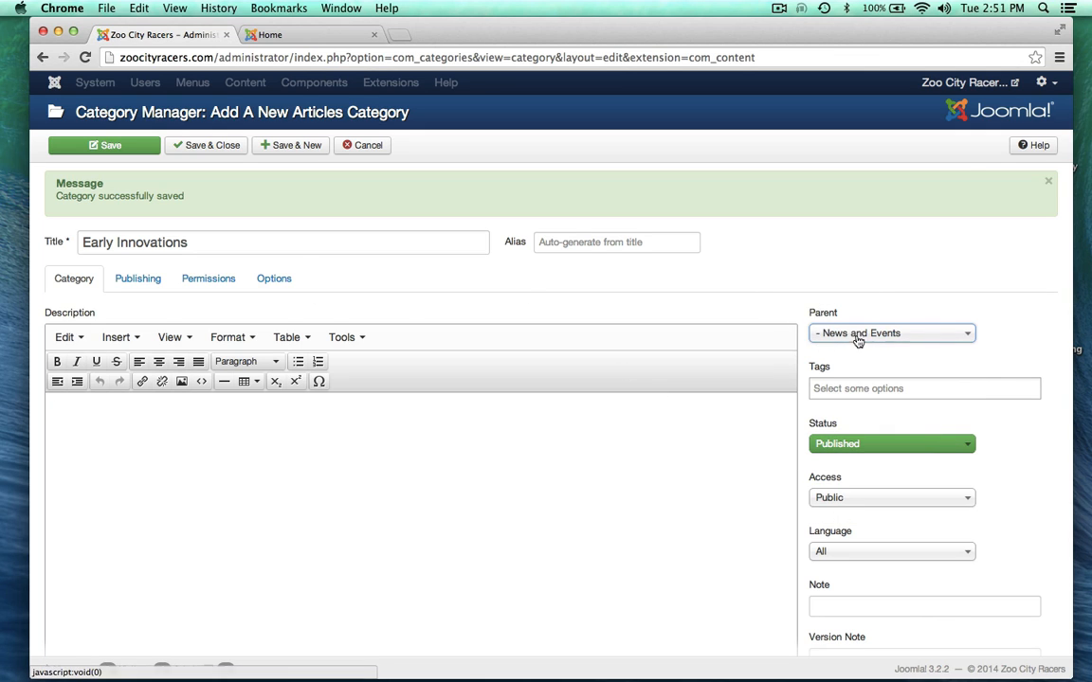
{"action": "left_click", "coordinate": [317, 149]}
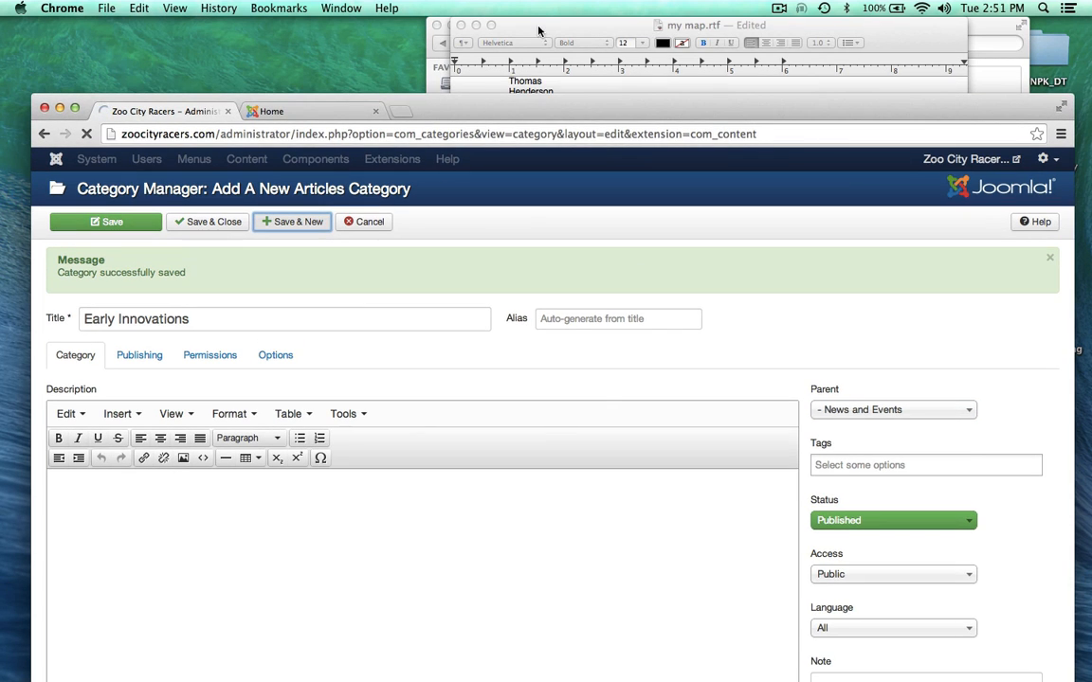
Step: Save 'Races and Competitions' under News and Events and return to the category list
{"action": "left_click", "coordinate": [538, 29]}
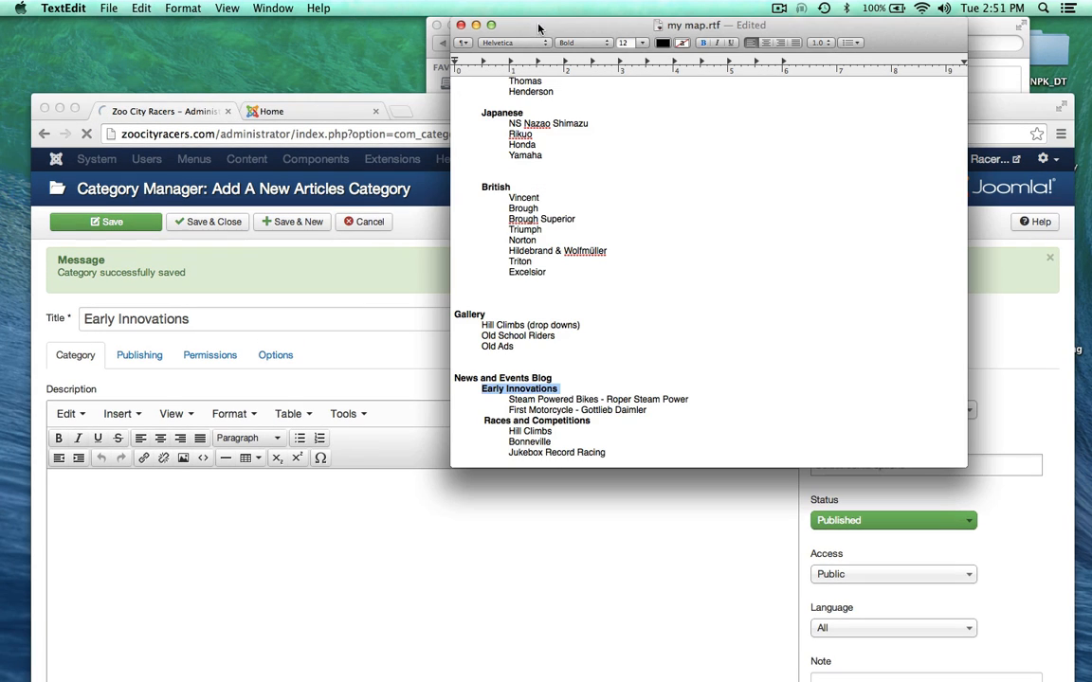
{"action": "left_click_drag", "start_coordinate": [483, 420], "coordinate": [598, 421]}
{"action": "key", "text": "super+c"}
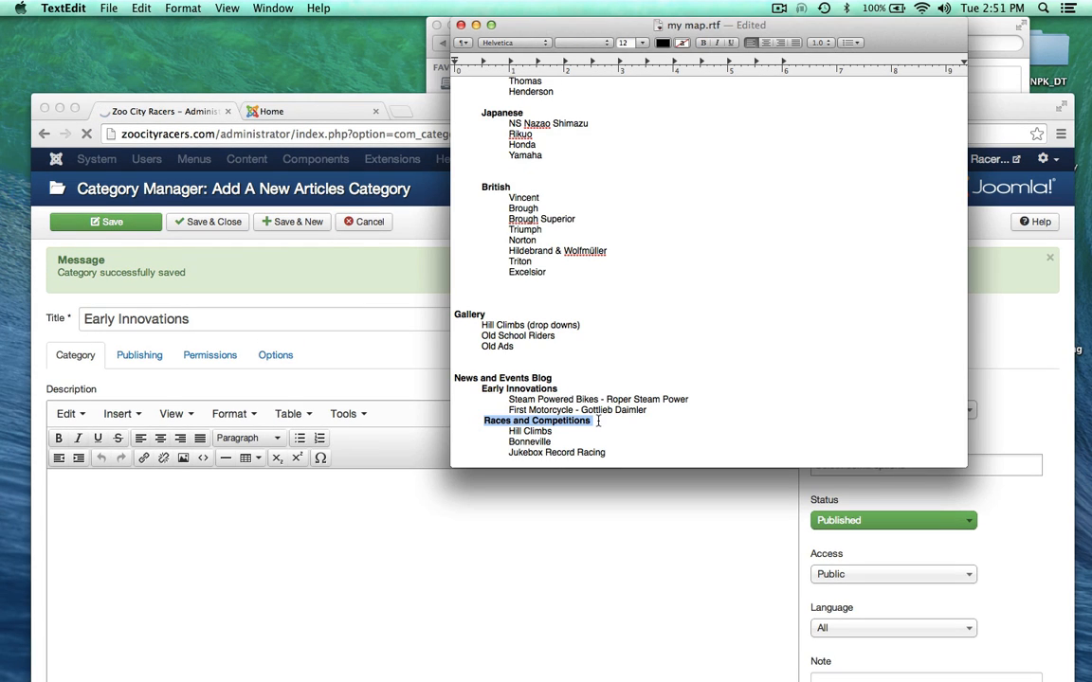
{"action": "mouse_move", "coordinate": [427, 111]}
{"action": "left_mouse_down"}
{"action": "mouse_move", "coordinate": [422, 8]}
{"action": "mouse_move", "coordinate": [438, 127]}
{"action": "left_mouse_up"}
{"action": "left_click", "coordinate": [549, 26]}
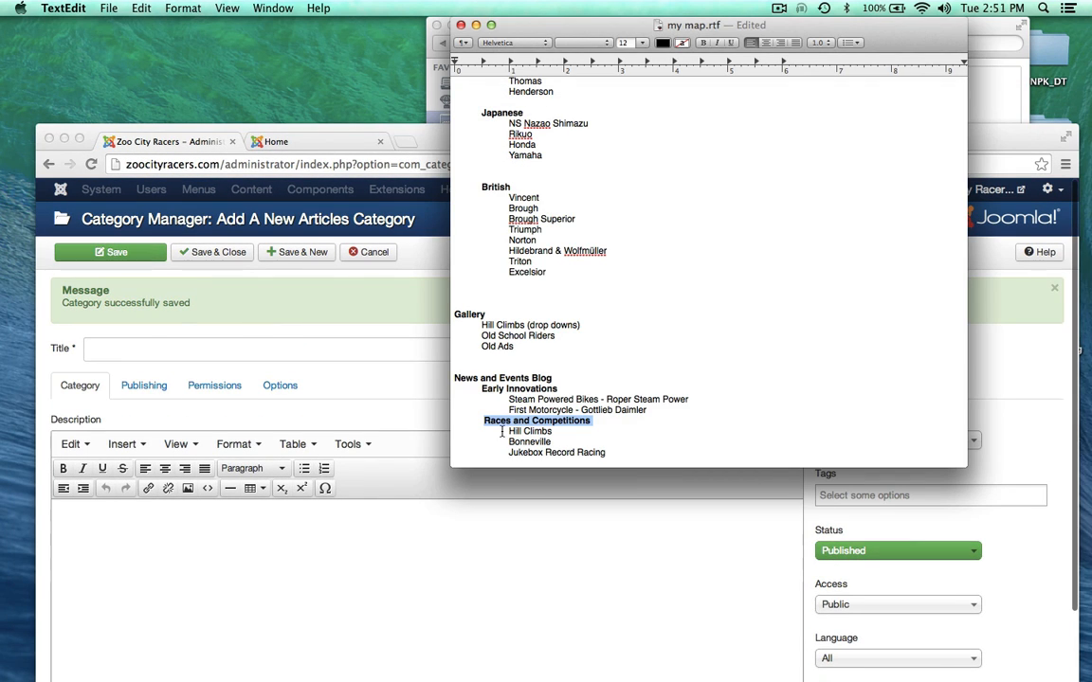
{"action": "left_click_drag", "start_coordinate": [431, 139], "coordinate": [402, 44]}
{"action": "left_click", "coordinate": [118, 255]}
{"action": "key", "text": "super+v"}
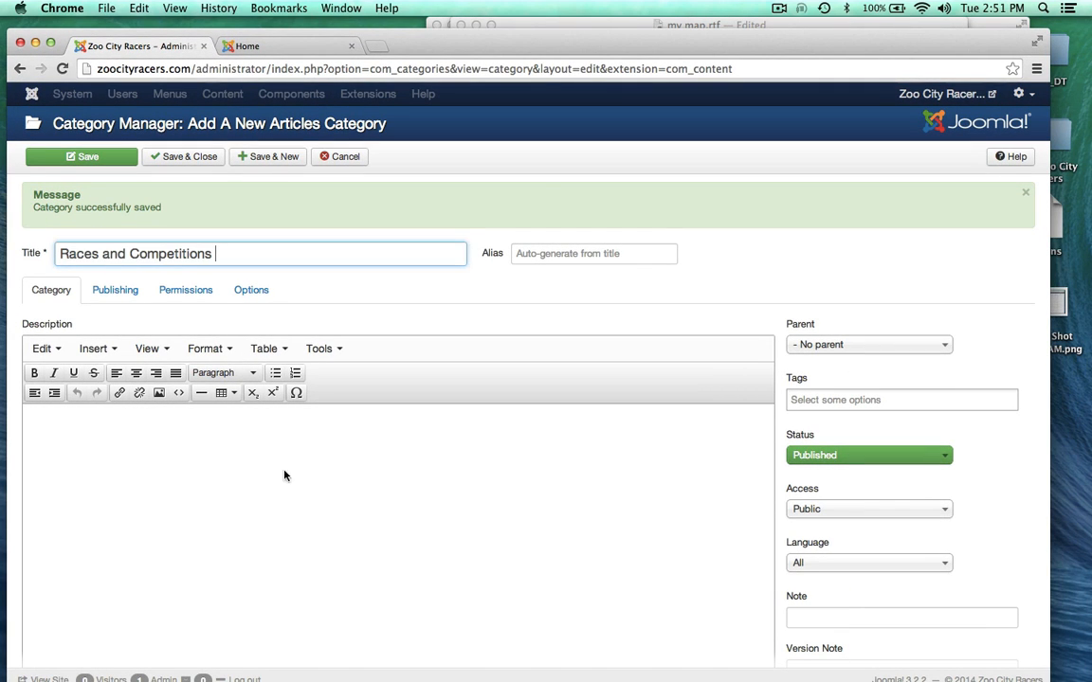
{"action": "left_click", "coordinate": [813, 344]}
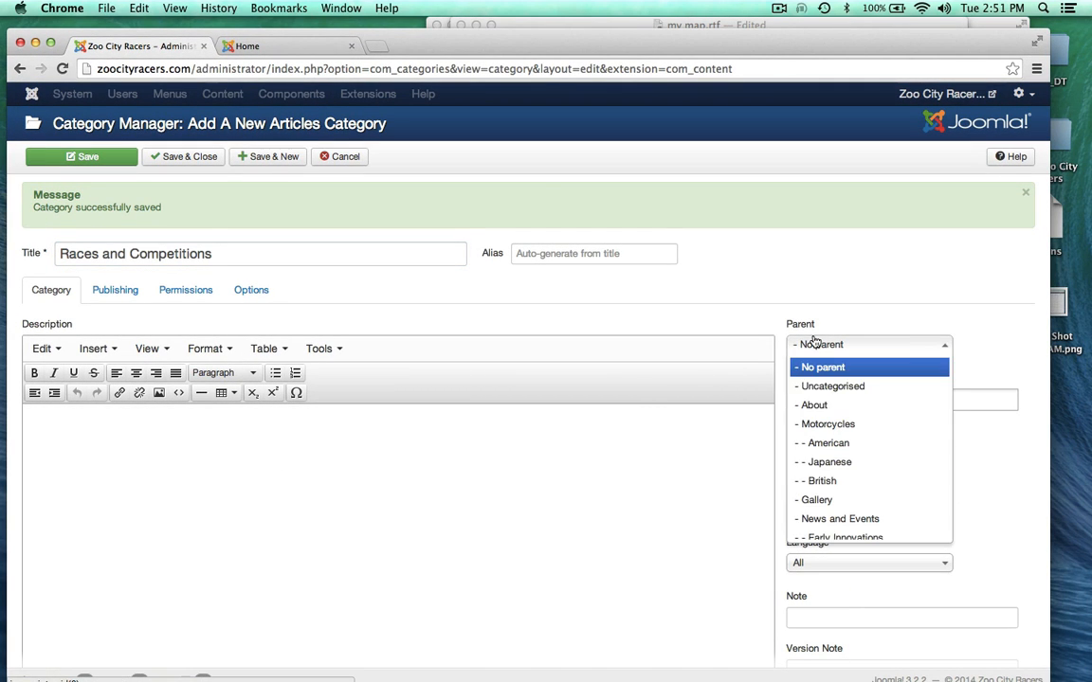
{"action": "scroll", "coordinate": [832, 488], "scroll_direction": "down", "scroll_amount": 2}
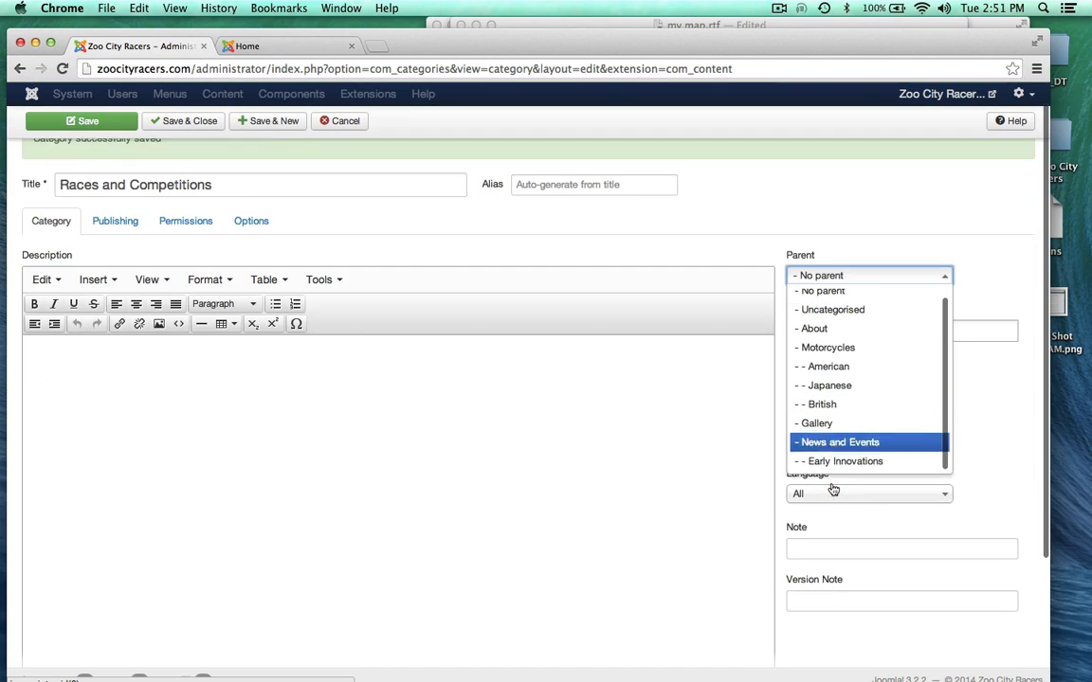
{"action": "left_click", "coordinate": [811, 438]}
{"action": "scroll", "coordinate": [755, 161], "scroll_direction": "up", "scroll_amount": 2}
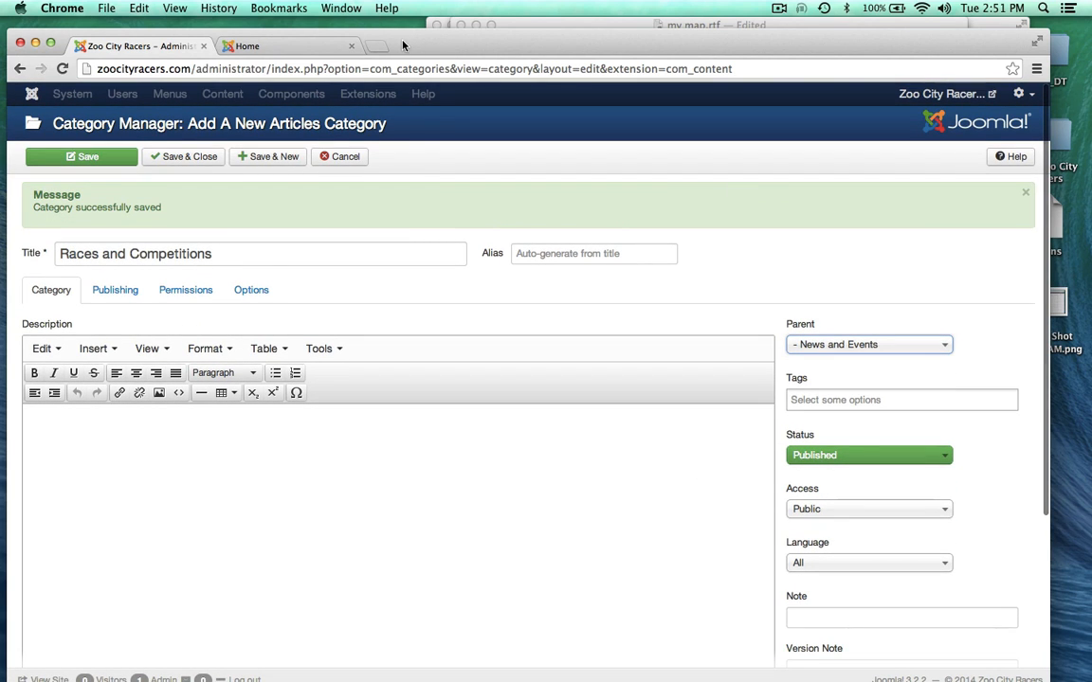
{"action": "left_click", "coordinate": [198, 156]}
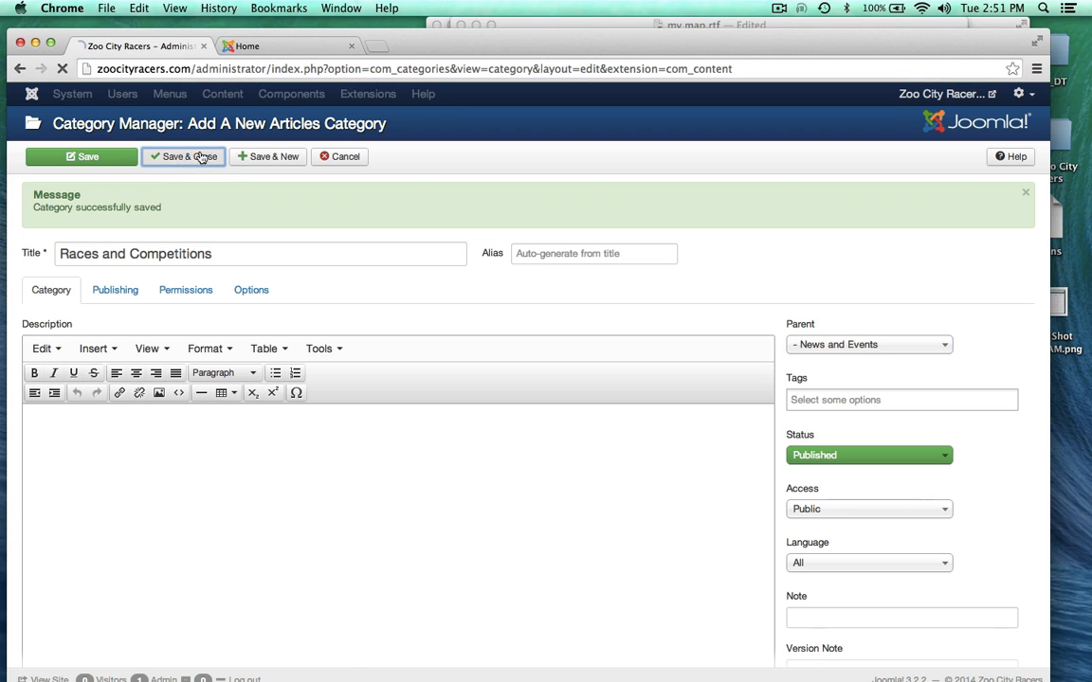
{"action": "left_click_drag", "start_coordinate": [470, 42], "coordinate": [474, 77]}
{"action": "left_click", "coordinate": [474, 28]}
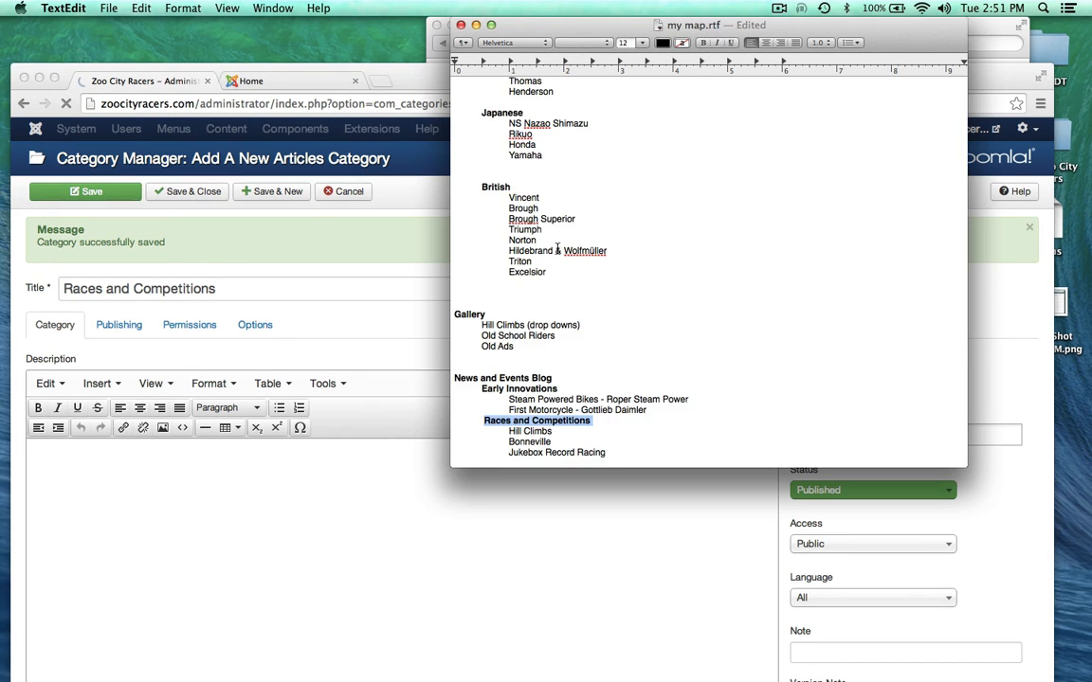
Step: Scroll my map.rtf down to Contact, then bring the Category Manager list forward
{"action": "scroll", "coordinate": [560, 259], "scroll_direction": "down", "scroll_amount": 3}
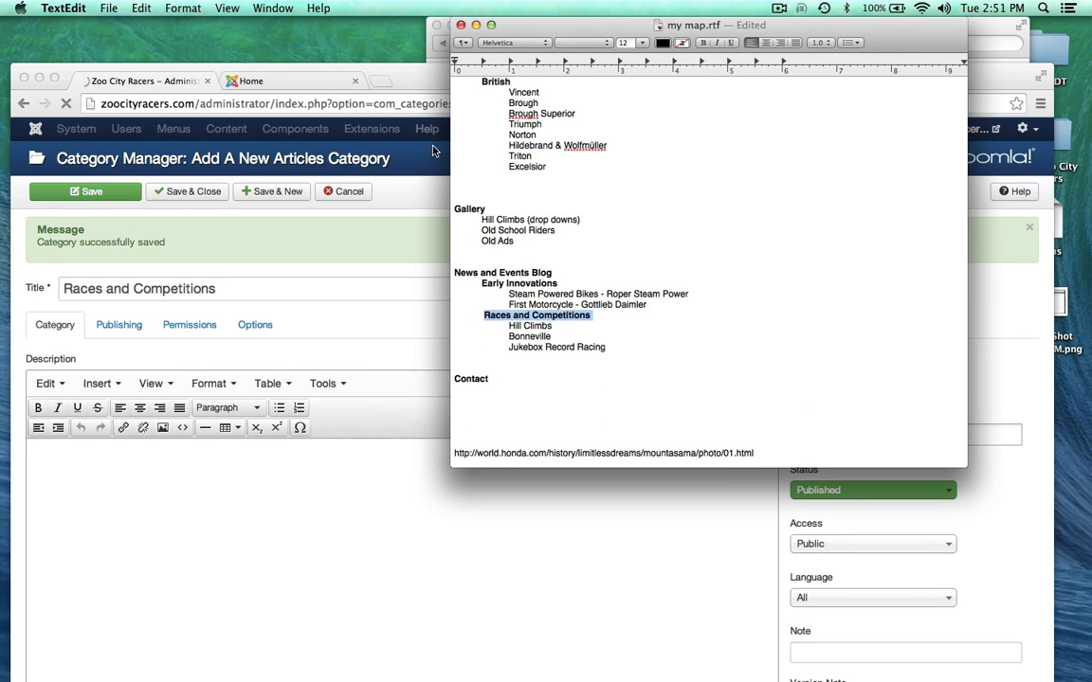
{"action": "left_click_drag", "start_coordinate": [413, 76], "coordinate": [414, 28]}
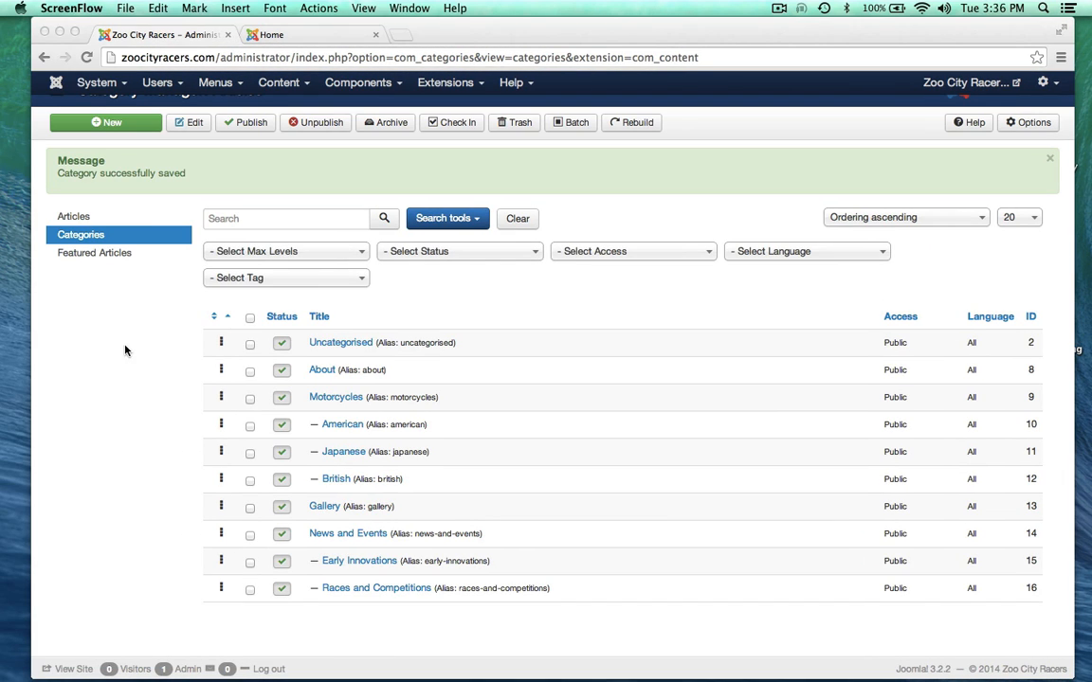
{"action": "scroll", "coordinate": [124, 350], "scroll_direction": "down", "scroll_amount": 1}
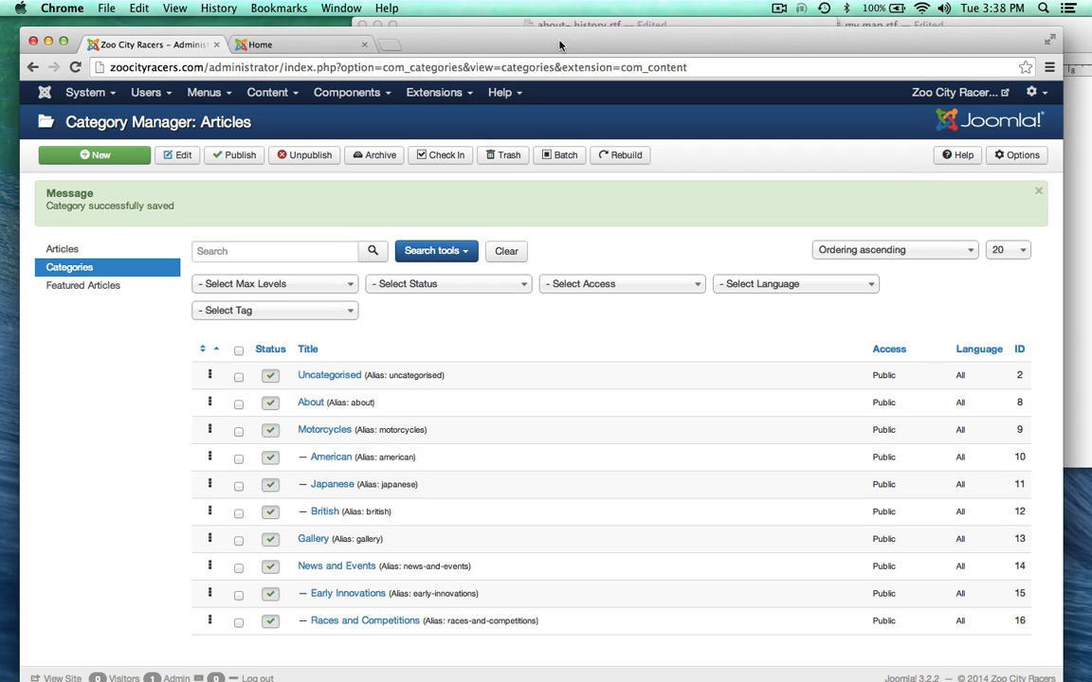
Step: Slide my map.rtf and about- history.rtf left to uncover the 341 Zoo City Racers folder
{"action": "left_click_drag", "start_coordinate": [556, 44], "coordinate": [586, 241]}
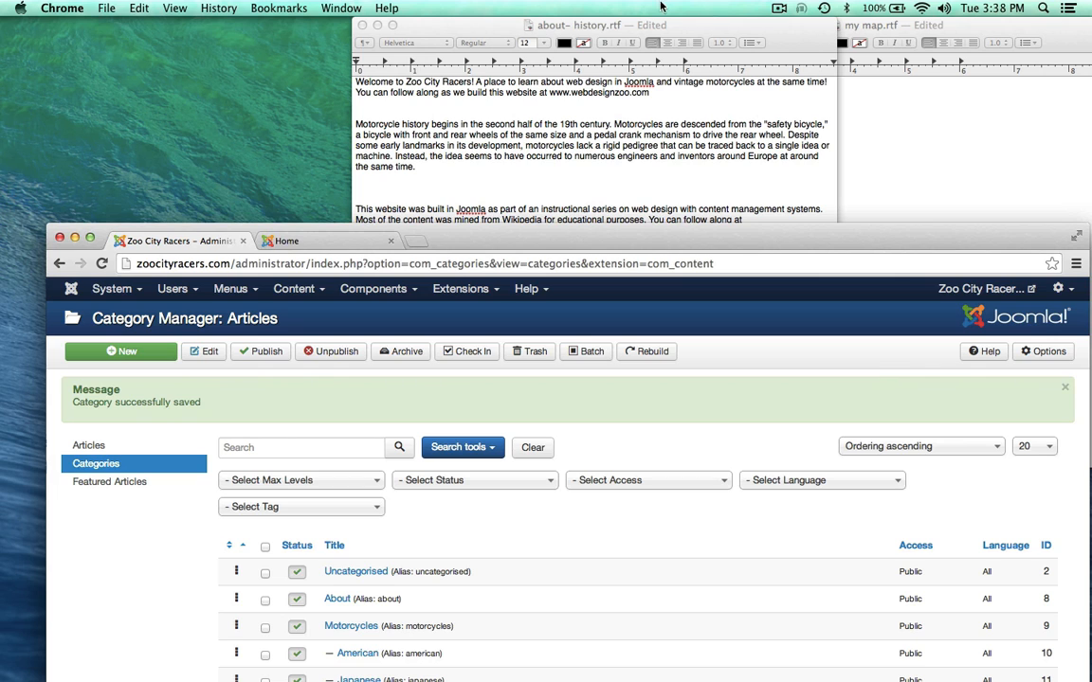
{"action": "left_click", "coordinate": [945, 88]}
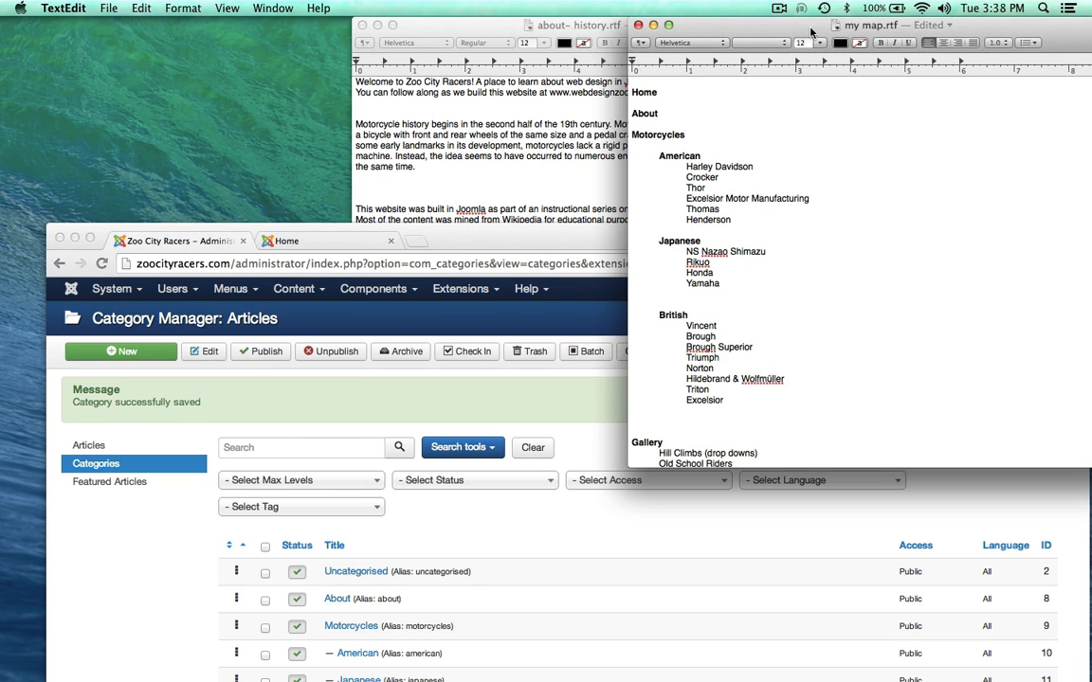
{"action": "left_click_drag", "start_coordinate": [810, 31], "coordinate": [743, 47]}
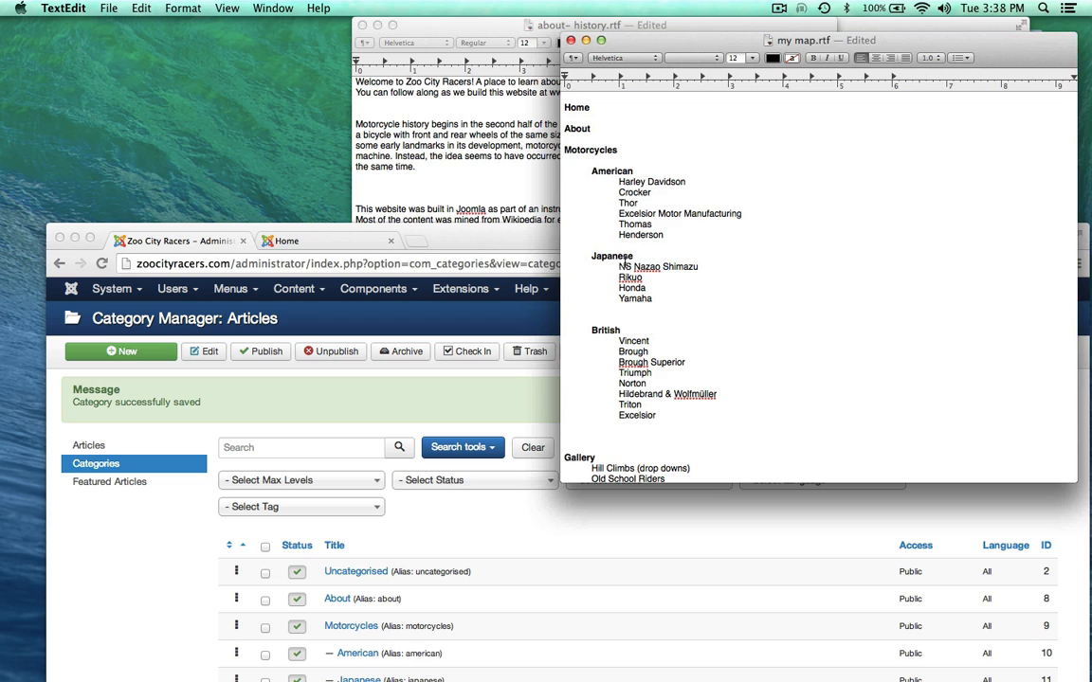
{"action": "scroll", "coordinate": [634, 372], "scroll_direction": "down", "scroll_amount": 5}
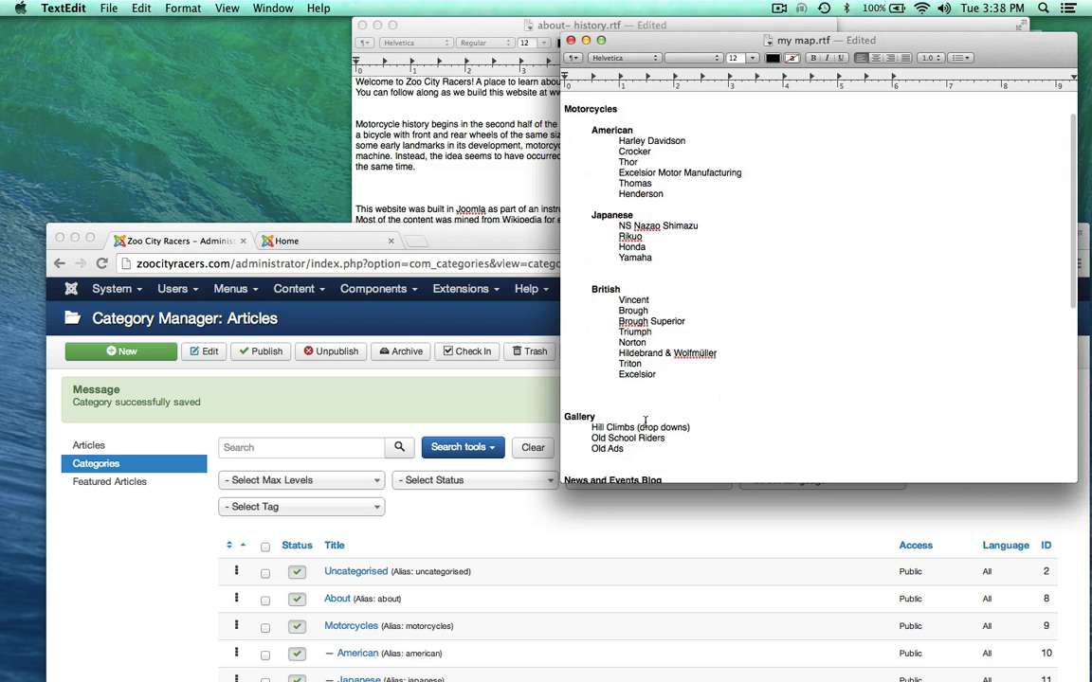
{"action": "scroll", "coordinate": [748, 256], "scroll_direction": "up", "scroll_amount": 5}
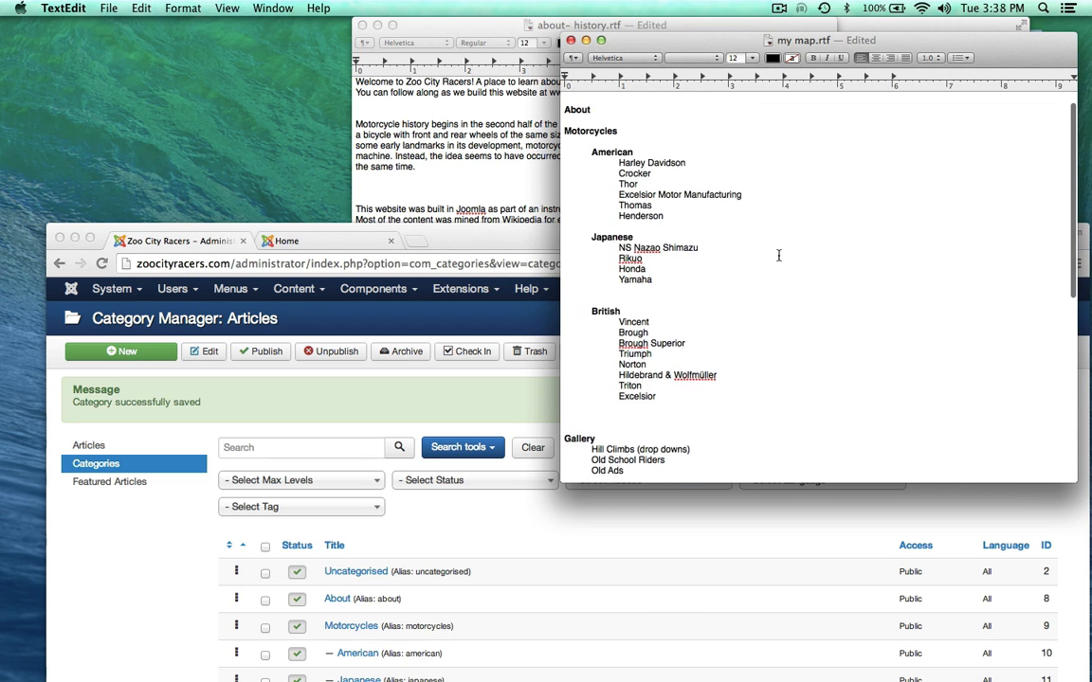
{"action": "double_click", "coordinate": [581, 125]}
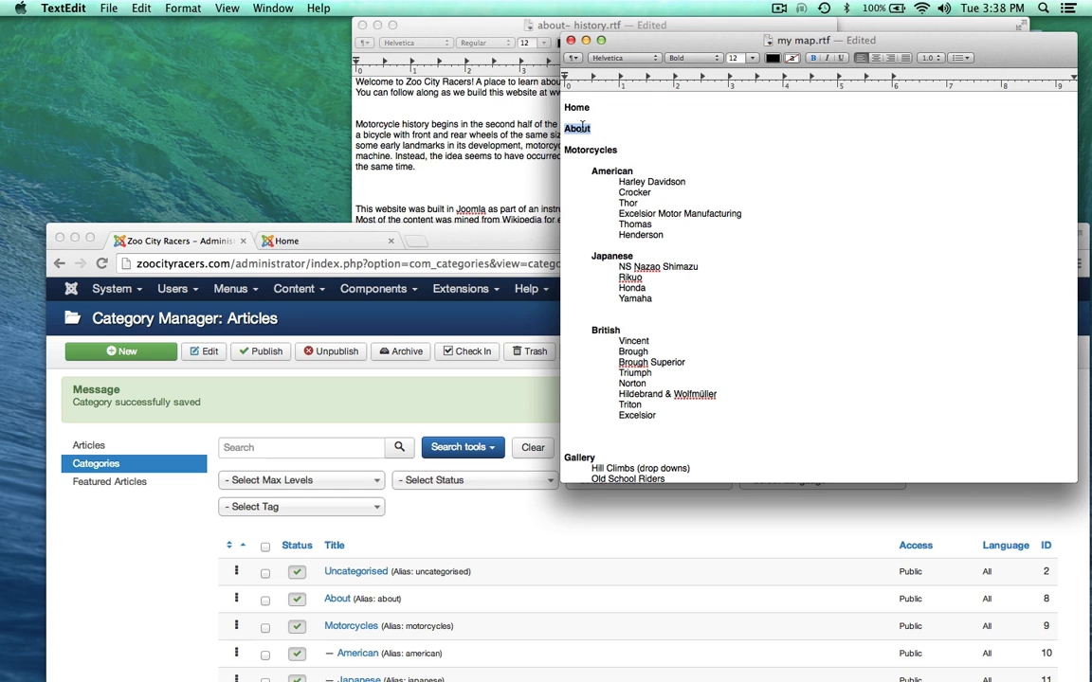
{"action": "left_click", "coordinate": [654, 110]}
{"action": "left_click_drag", "start_coordinate": [679, 50], "coordinate": [233, 34]}
{"action": "left_click_drag", "start_coordinate": [656, 25], "coordinate": [305, 9]}
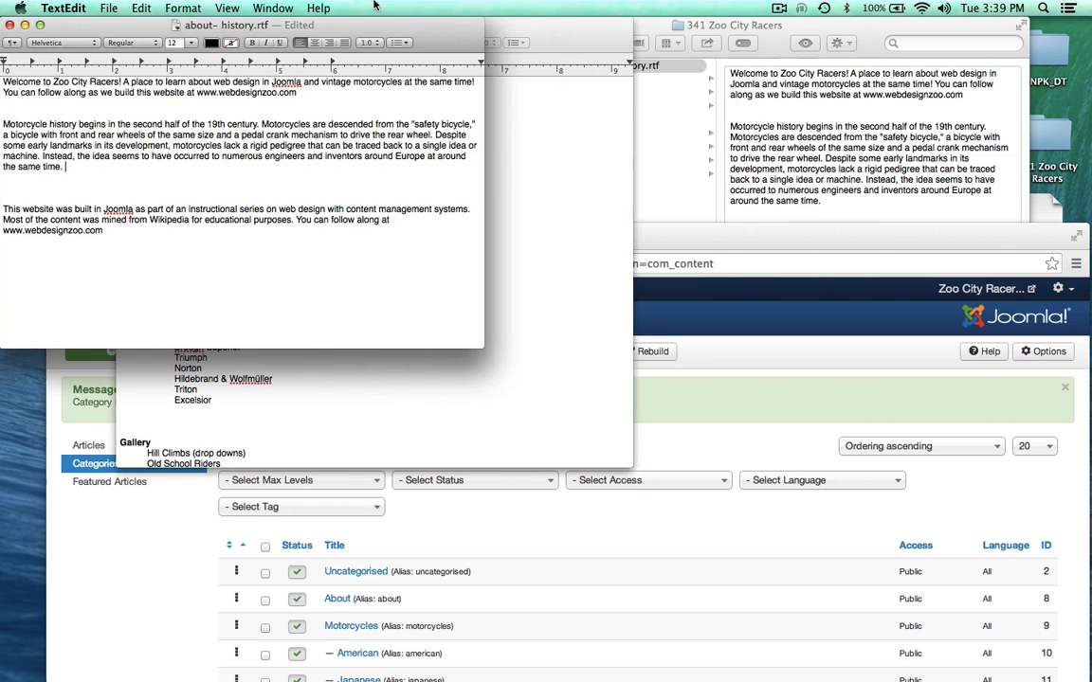
Step: Open the harley folder inside old_bikes in the 341 Zoo City Racers folder
{"action": "left_click", "coordinate": [794, 33]}
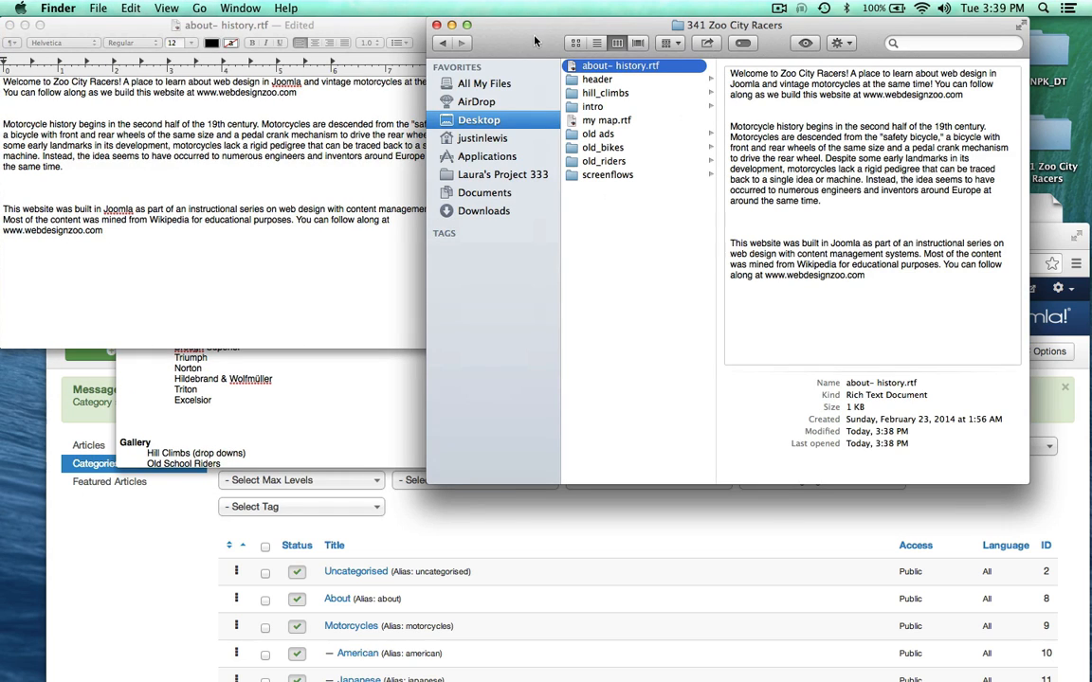
{"action": "left_click_drag", "start_coordinate": [481, 31], "coordinate": [521, 42]}
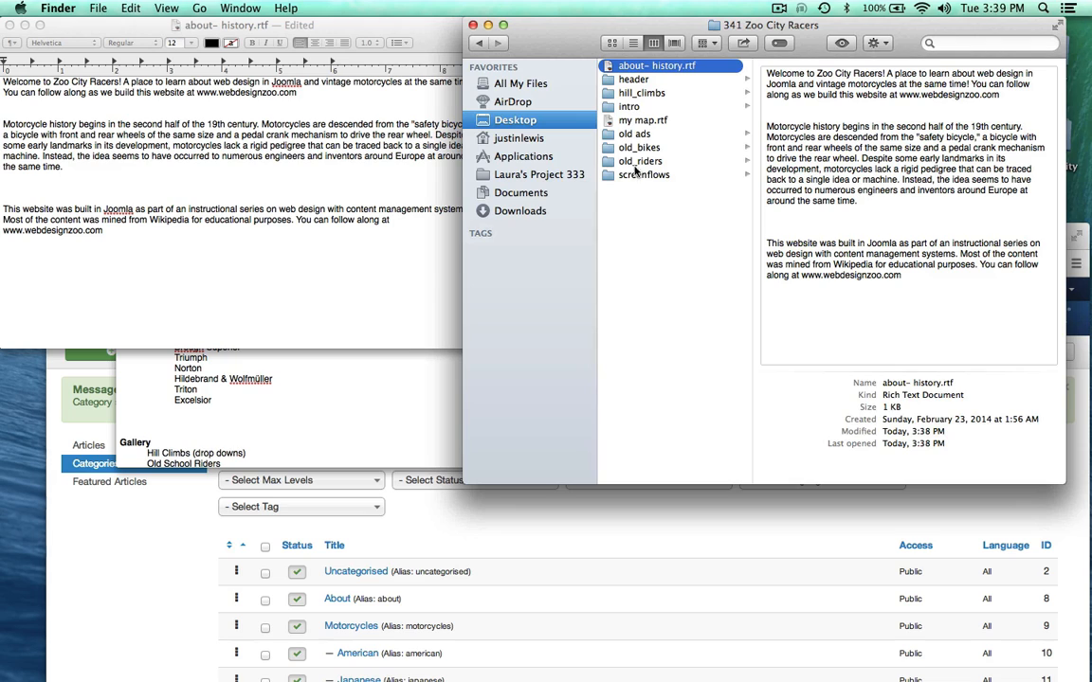
{"action": "left_click", "coordinate": [625, 148]}
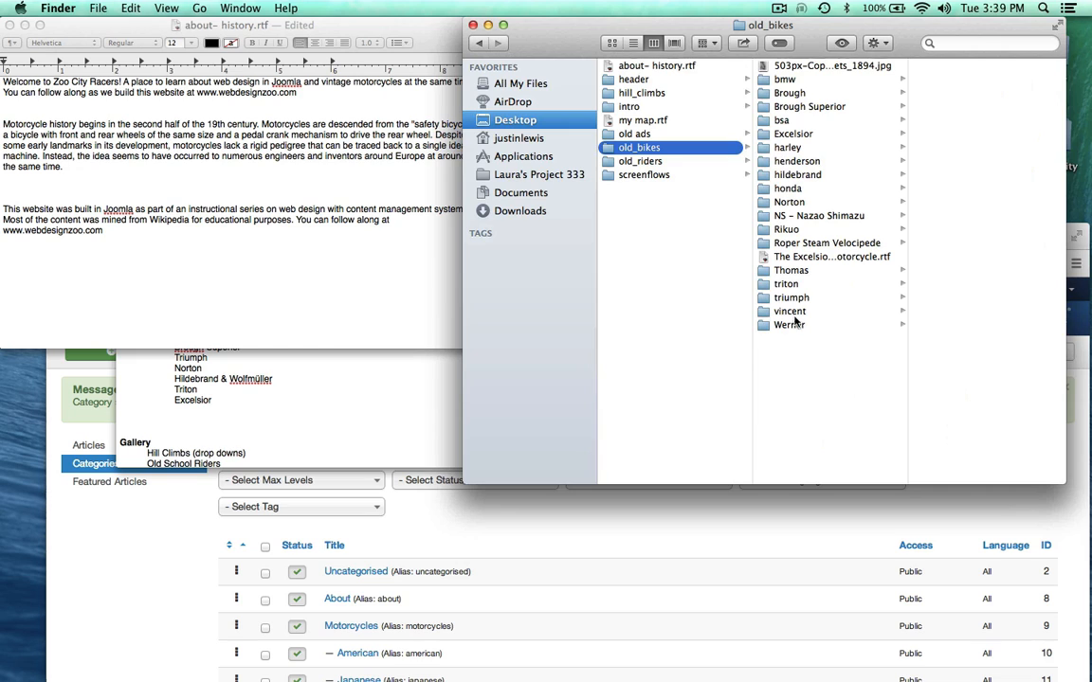
{"action": "left_click", "coordinate": [369, 386]}
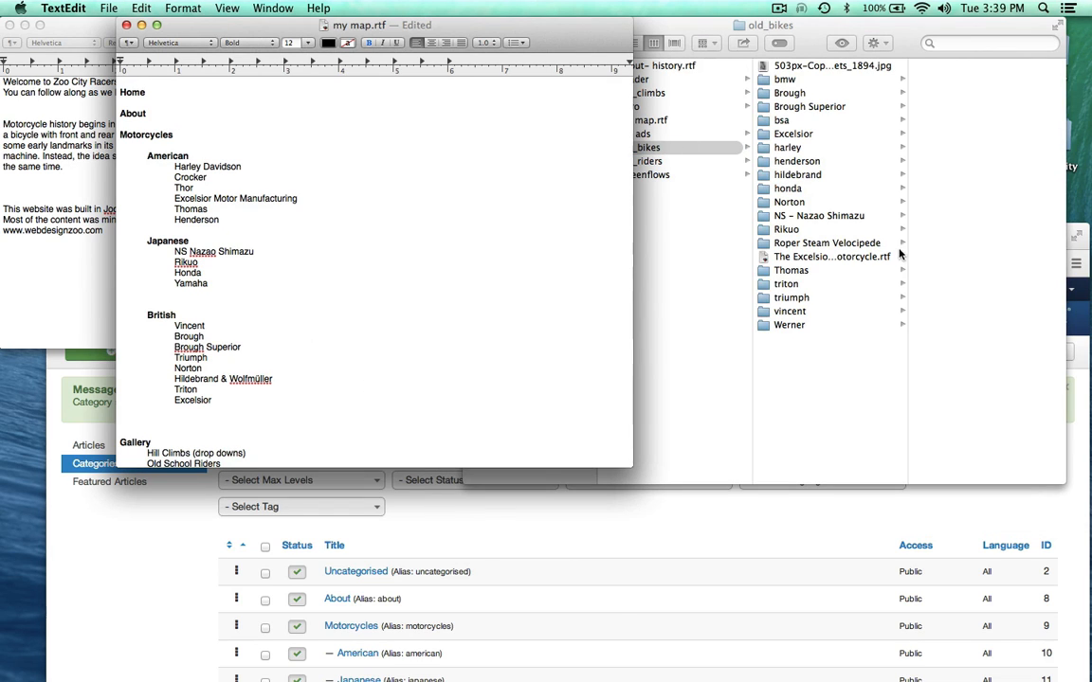
{"action": "left_click", "coordinate": [878, 323]}
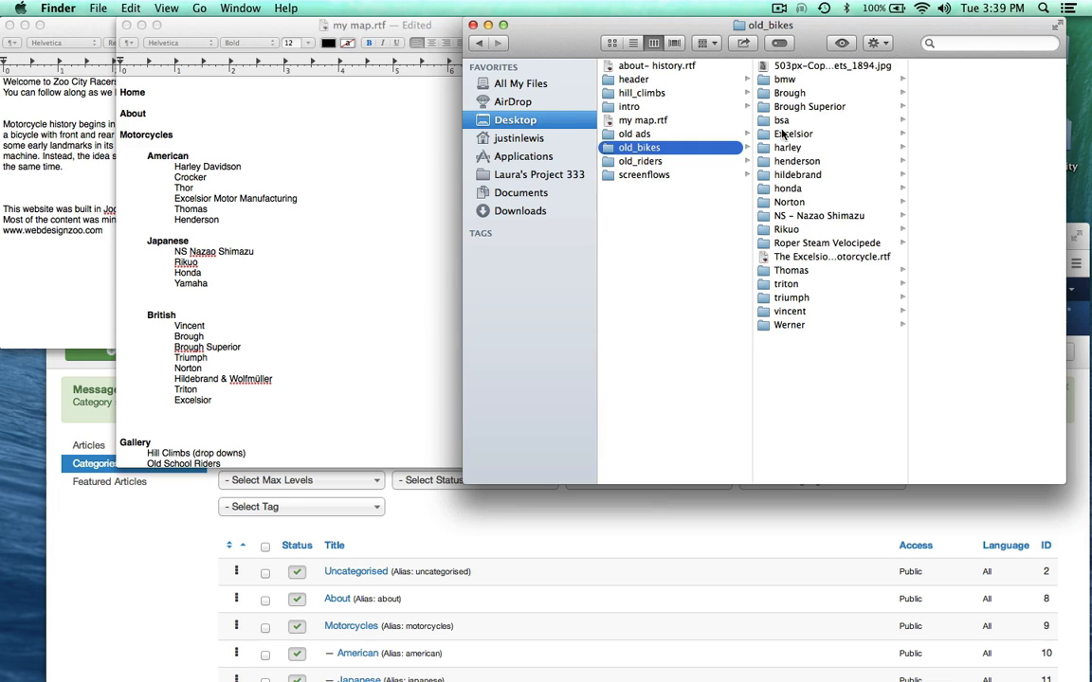
{"action": "left_click", "coordinate": [783, 150]}
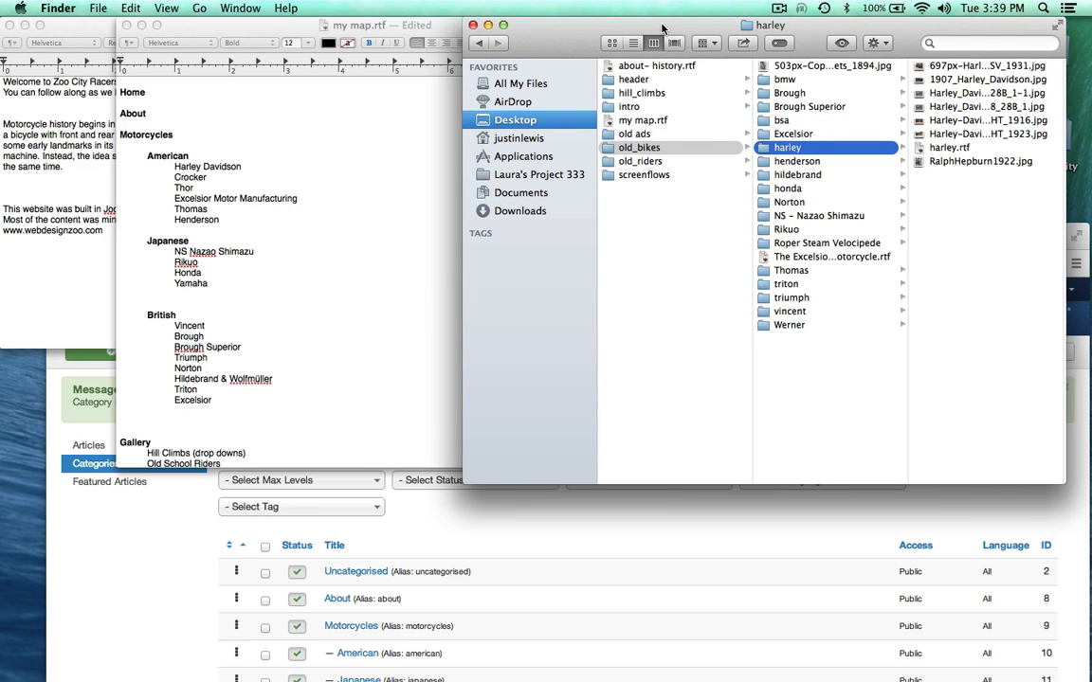
{"action": "left_click_drag", "start_coordinate": [661, 28], "coordinate": [552, 29]}
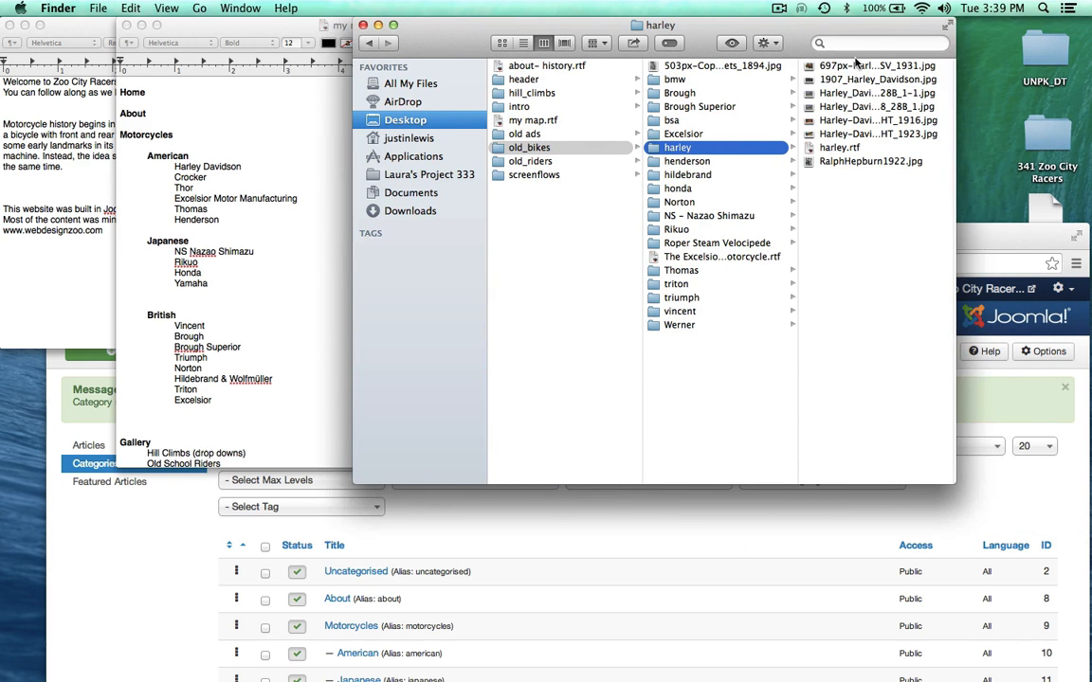
Step: Preview the Harley-Davidson photos, including 1907_Harley_Davidson.jpg, then select harley.rtf
{"action": "left_click", "coordinate": [855, 64]}
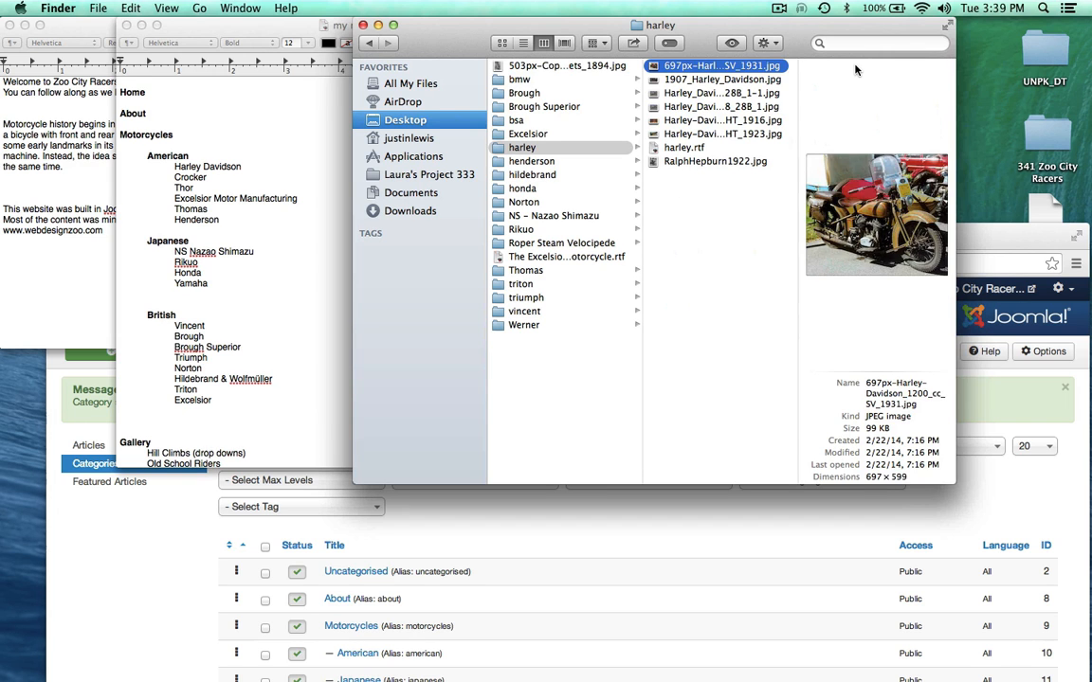
{"action": "key", "text": "Down"}
{"action": "key", "text": "space"}
{"action": "key", "text": "space"}
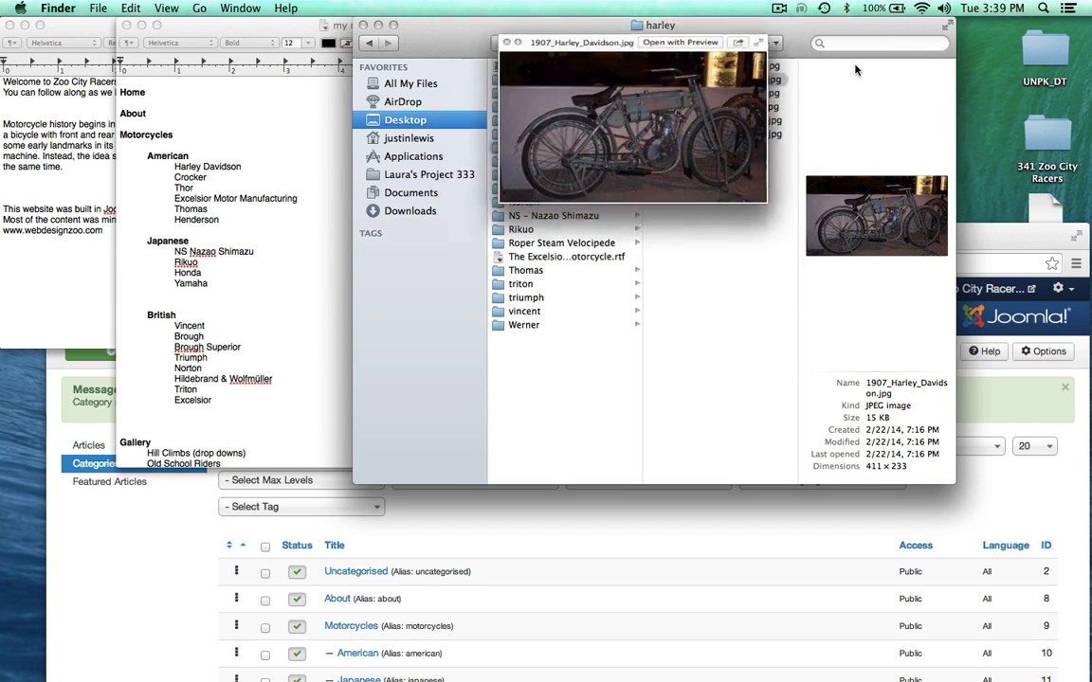
{"action": "left_click", "coordinate": [675, 147]}
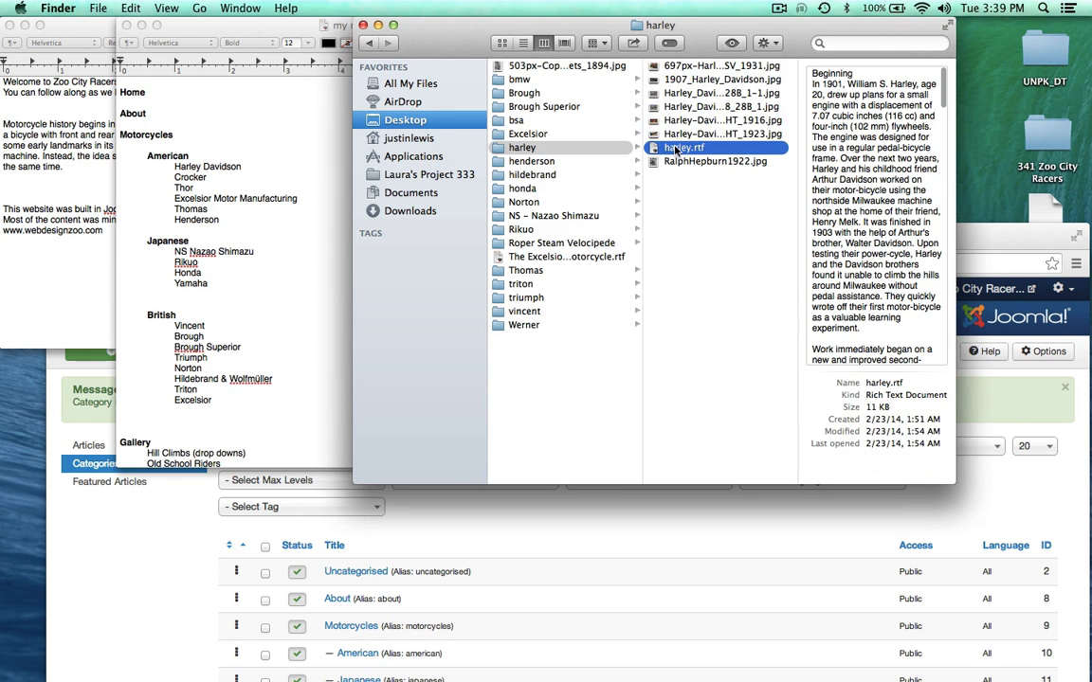
Step: Read through harley.rtf in a Quick Look preview, then close it
{"action": "key", "text": "space"}
{"action": "scroll", "coordinate": [606, 226], "scroll_direction": "down", "scroll_amount": 20}
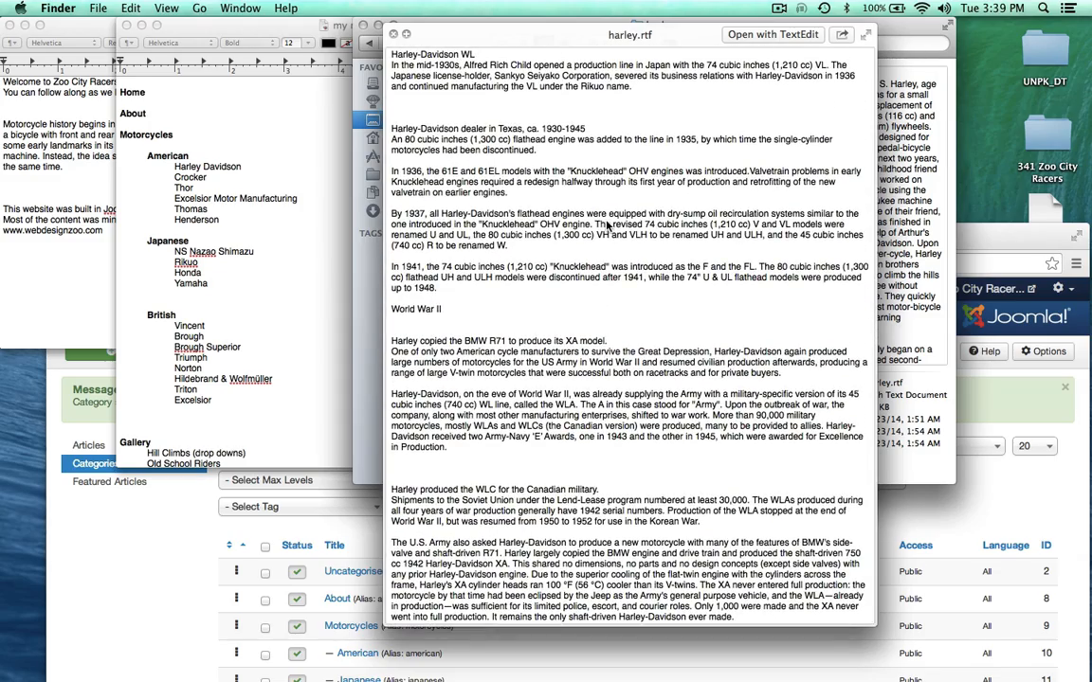
{"action": "scroll", "coordinate": [607, 225], "scroll_direction": "up", "scroll_amount": 20}
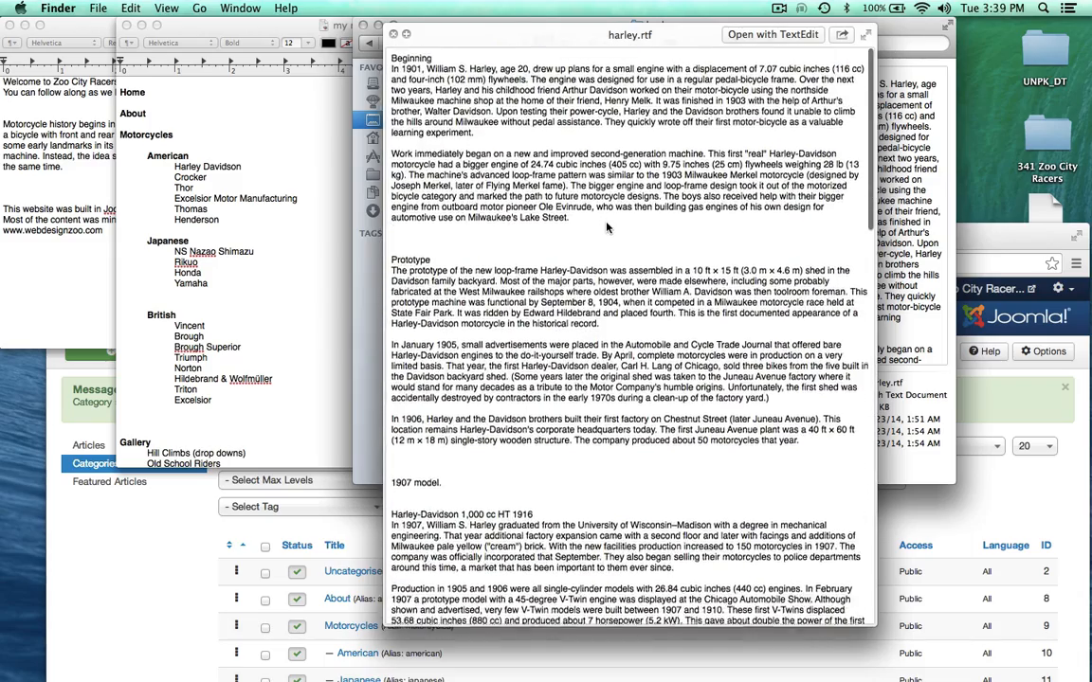
{"action": "scroll", "coordinate": [606, 226], "scroll_direction": "down", "scroll_amount": 20}
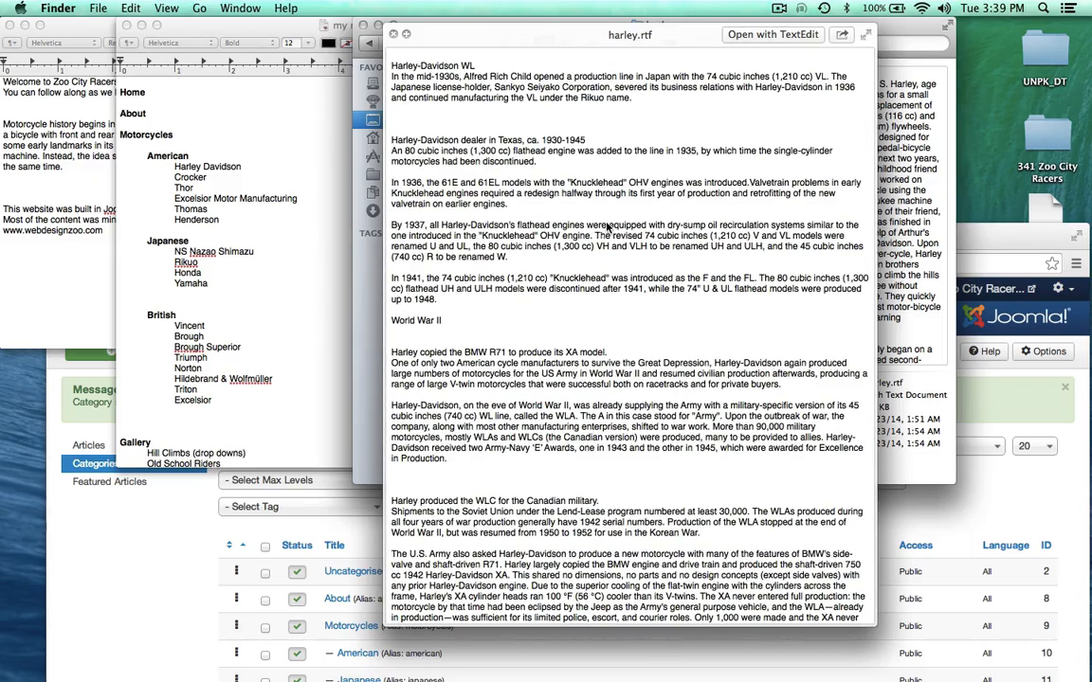
{"action": "scroll", "coordinate": [606, 226], "scroll_direction": "down", "scroll_amount": 1}
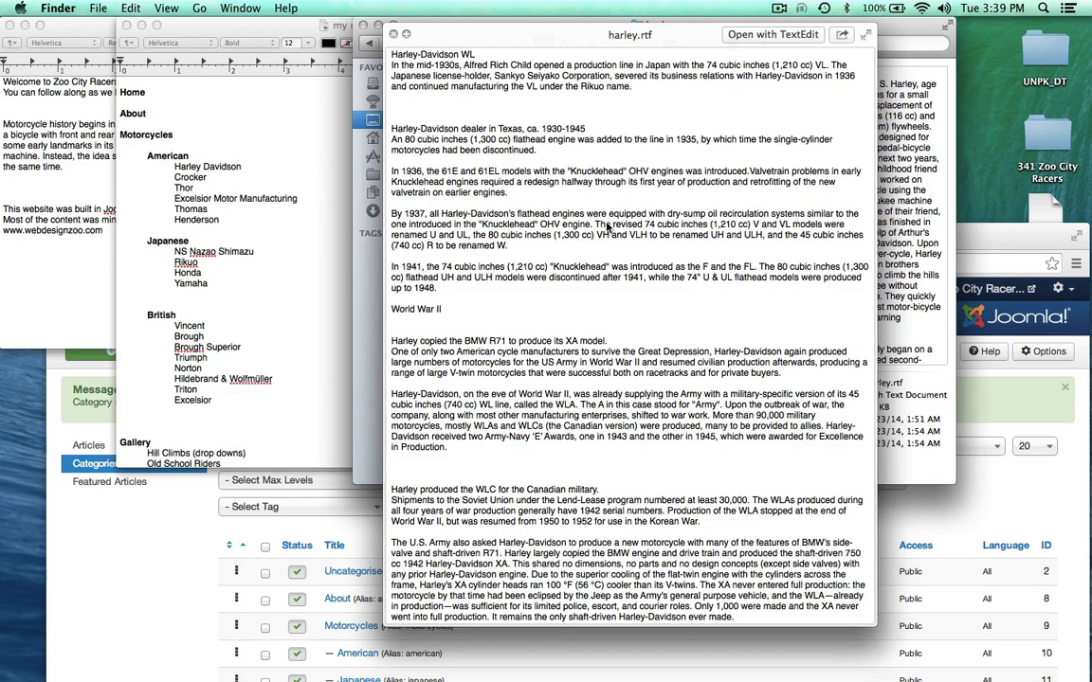
{"action": "key", "text": "space"}
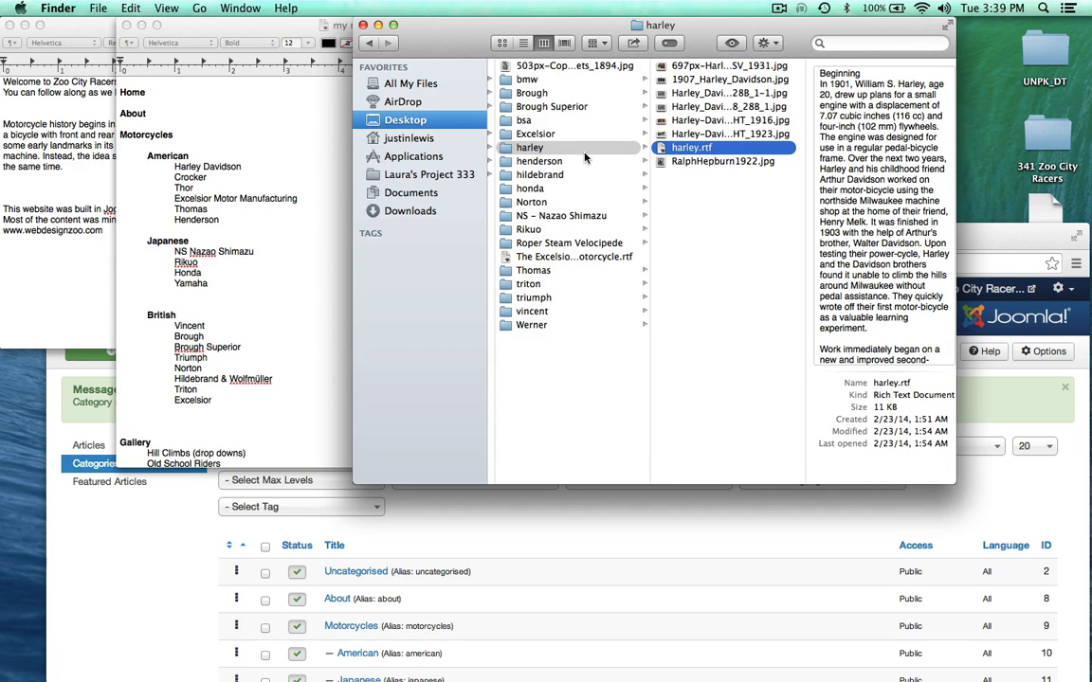
Step: Preview the Henderson photos in the henderson folder, including Henderson_1917.jpg
{"action": "left_click", "coordinate": [527, 162]}
{"action": "left_click", "coordinate": [670, 122]}
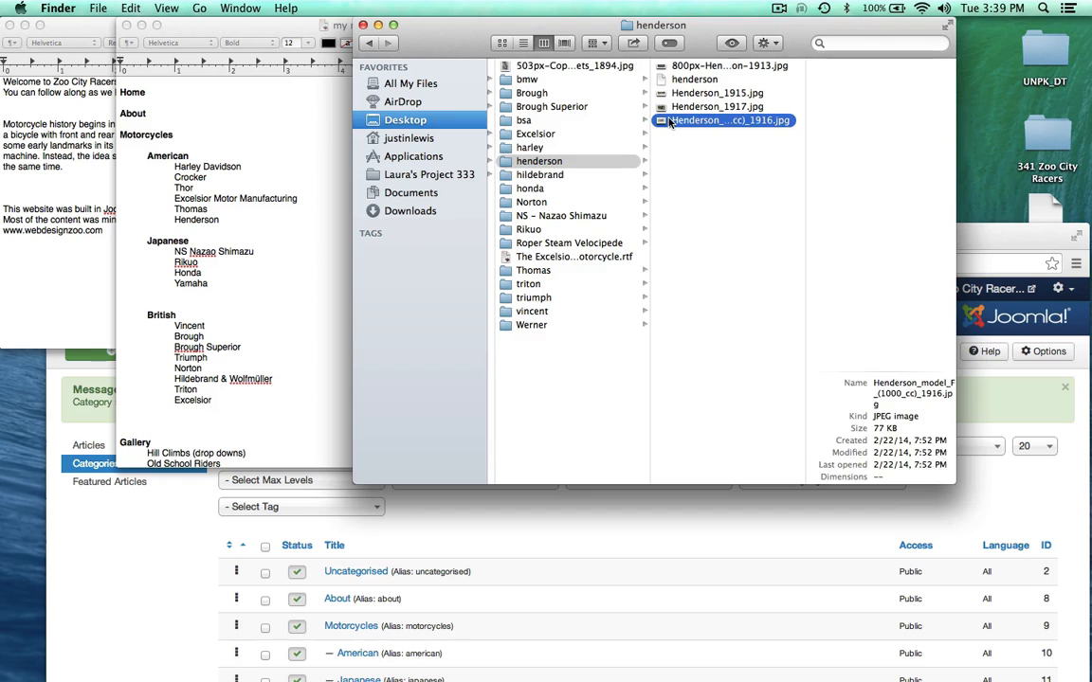
{"action": "key", "text": "space"}
{"action": "key", "text": "Up"}
{"action": "key", "text": "Up"}
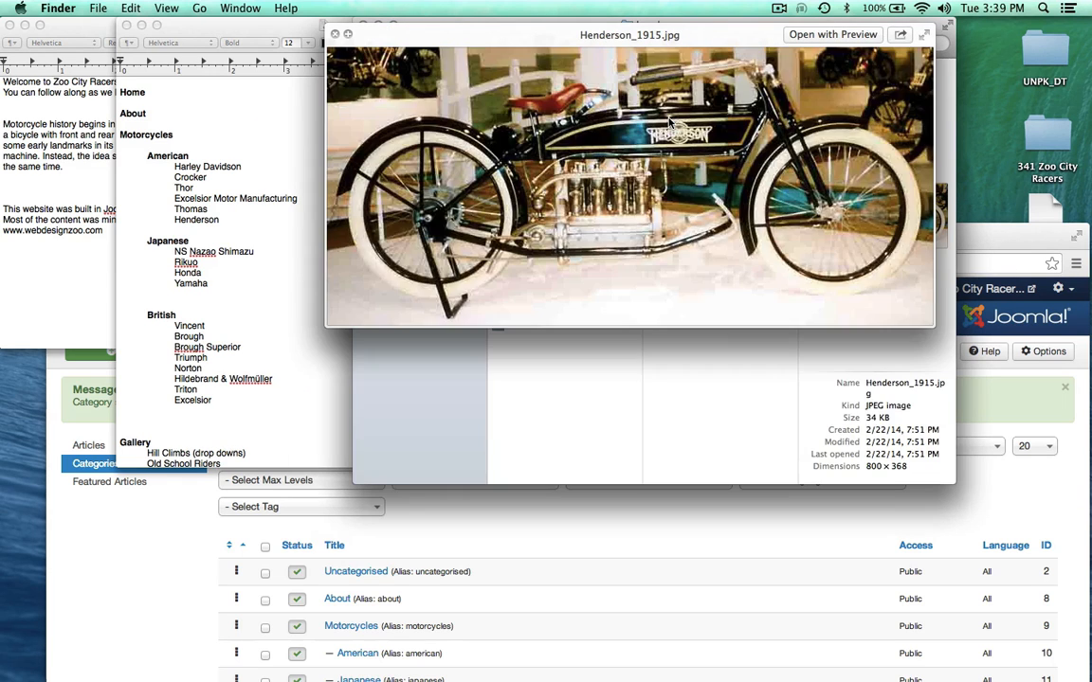
{"action": "key", "text": "Down"}
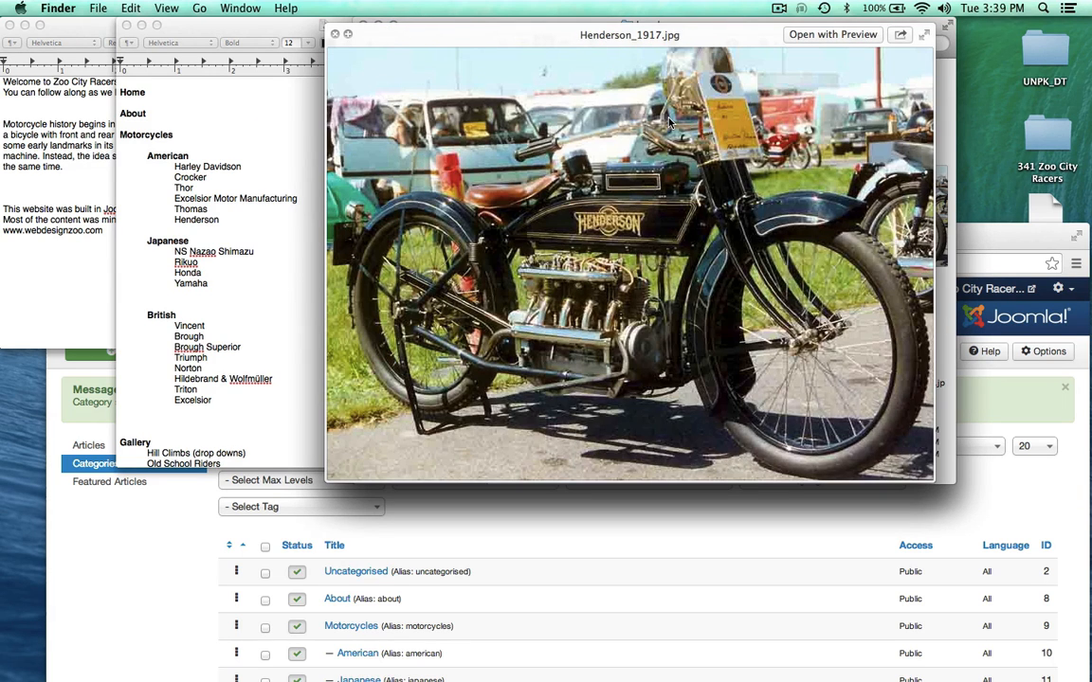
{"action": "key", "text": "space"}
Step: Open the henderson notes document in TextEdit
{"action": "left_click", "coordinate": [653, 80]}
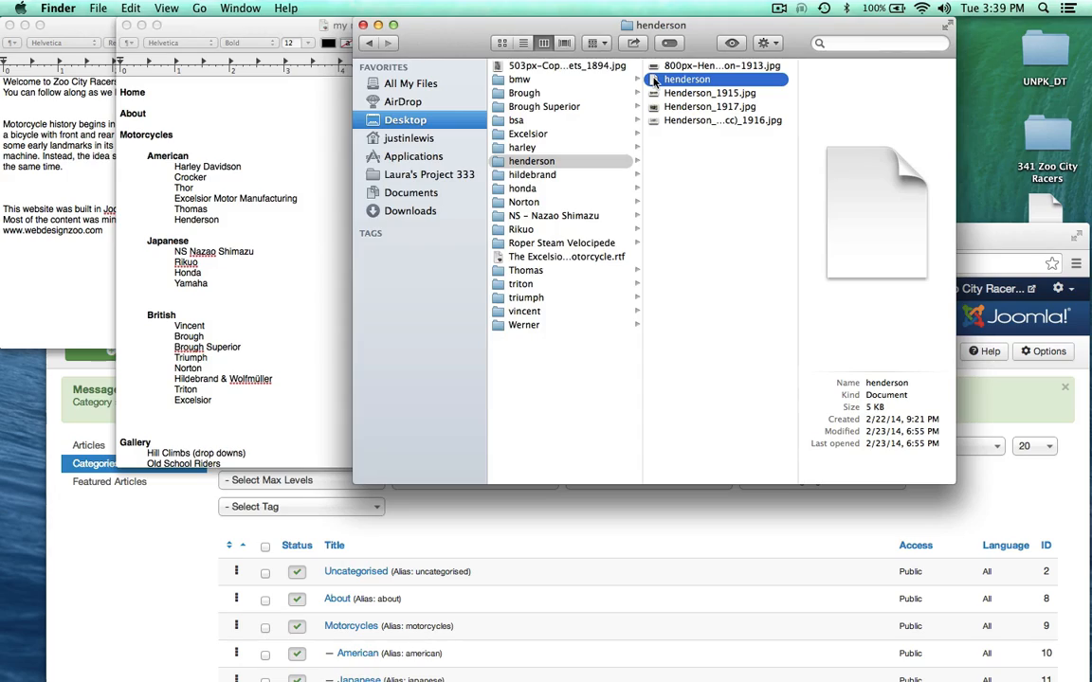
{"action": "double_click", "coordinate": [654, 80]}
{"action": "scroll", "coordinate": [358, 232], "scroll_direction": "down", "scroll_amount": 5}
{"action": "scroll", "coordinate": [358, 232], "scroll_direction": "up", "scroll_amount": 4}
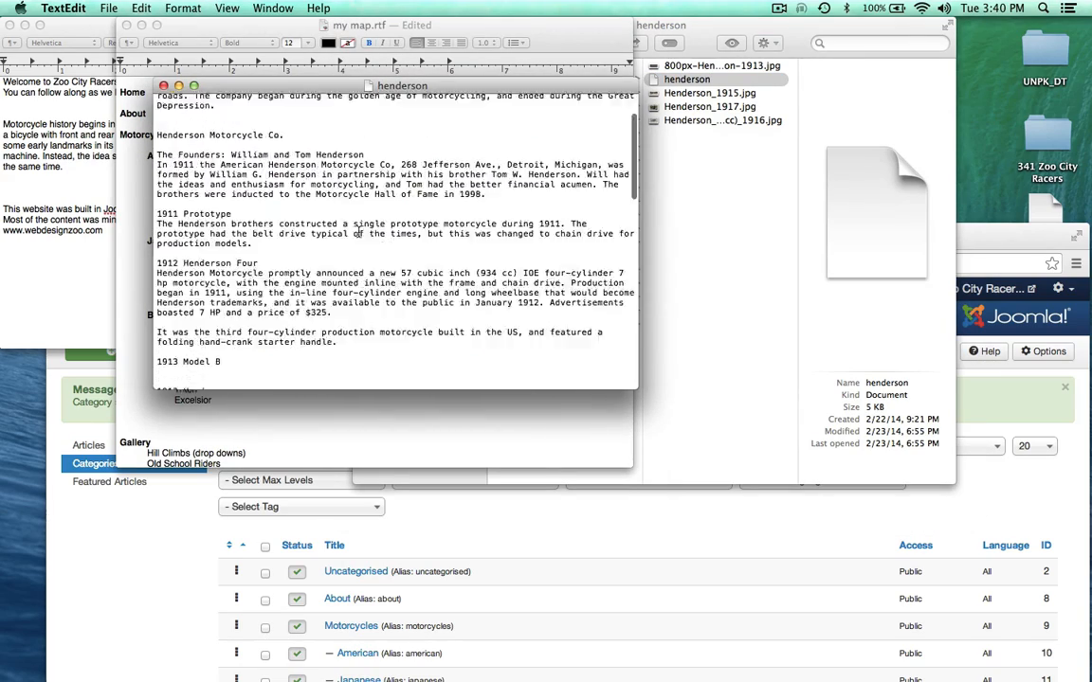
Step: Review the 1912 Henderson paragraph, then close the henderson notes document
{"action": "scroll", "coordinate": [358, 232], "scroll_direction": "up", "scroll_amount": 3}
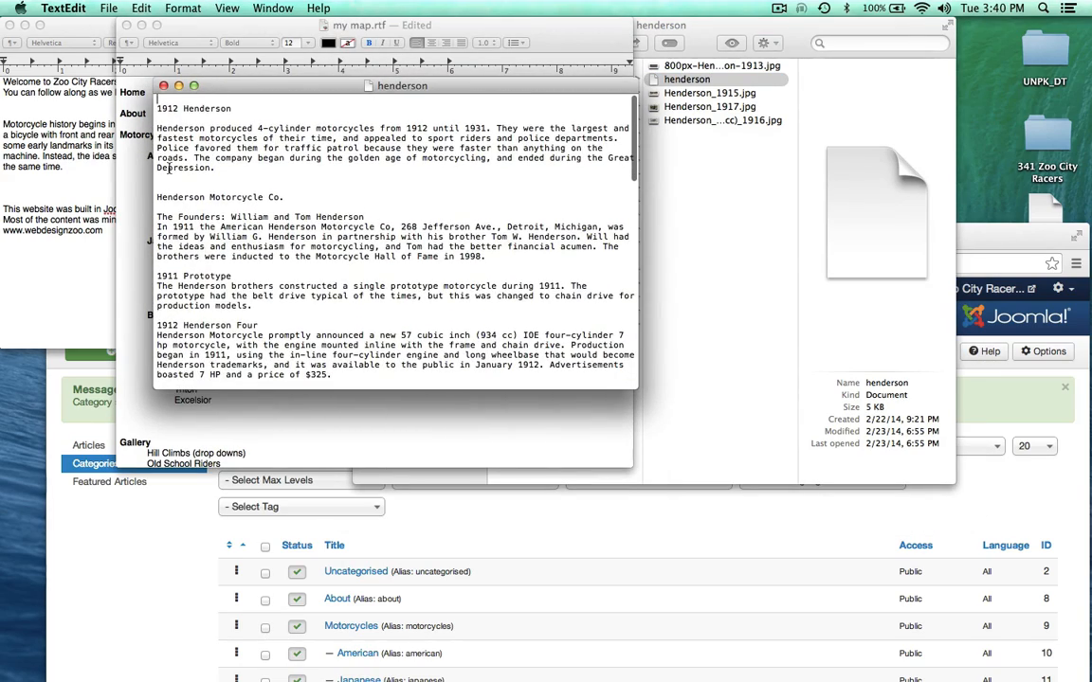
{"action": "mouse_move", "coordinate": [156, 107]}
{"action": "left_mouse_down"}
{"action": "mouse_move", "coordinate": [231, 108]}
{"action": "mouse_move", "coordinate": [155, 108]}
{"action": "left_mouse_up"}
{"action": "left_click", "coordinate": [237, 161]}
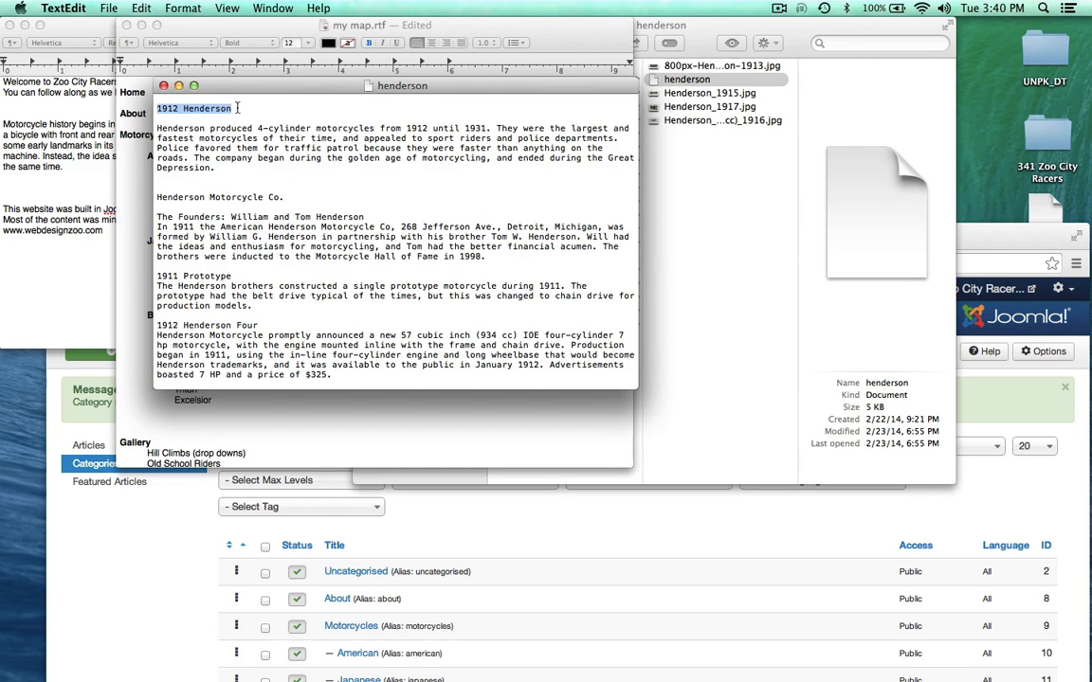
{"action": "double_click", "coordinate": [164, 138]}
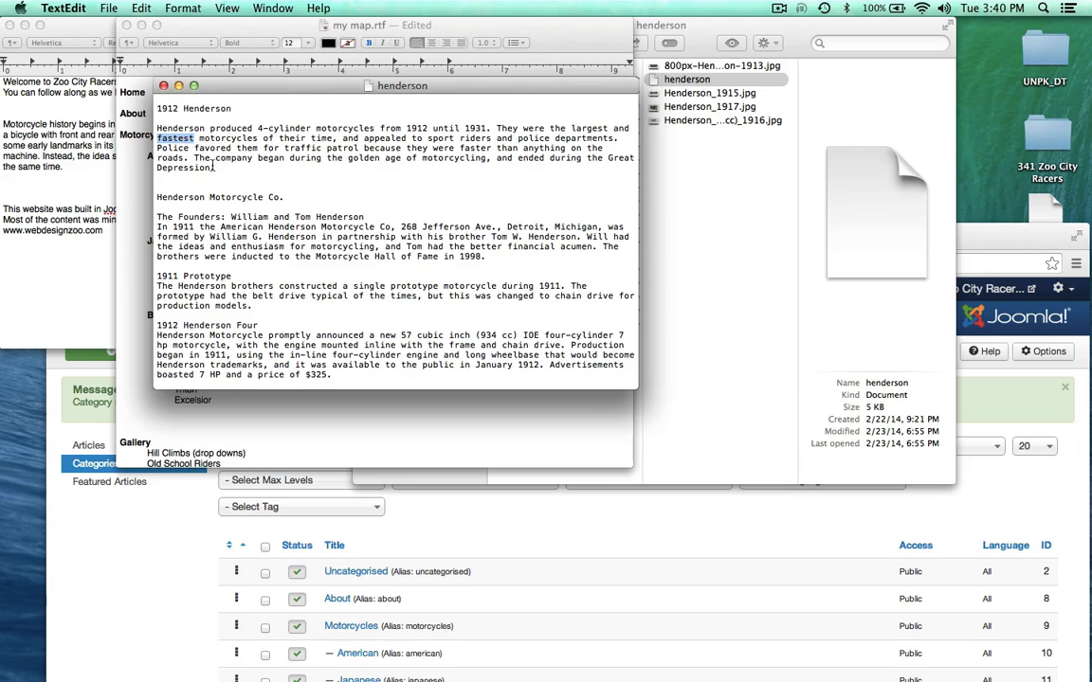
{"action": "triple_click", "coordinate": [214, 167]}
{"action": "scroll", "coordinate": [270, 203], "scroll_direction": "down", "scroll_amount": 10}
{"action": "scroll", "coordinate": [271, 204], "scroll_direction": "up", "scroll_amount": 10}
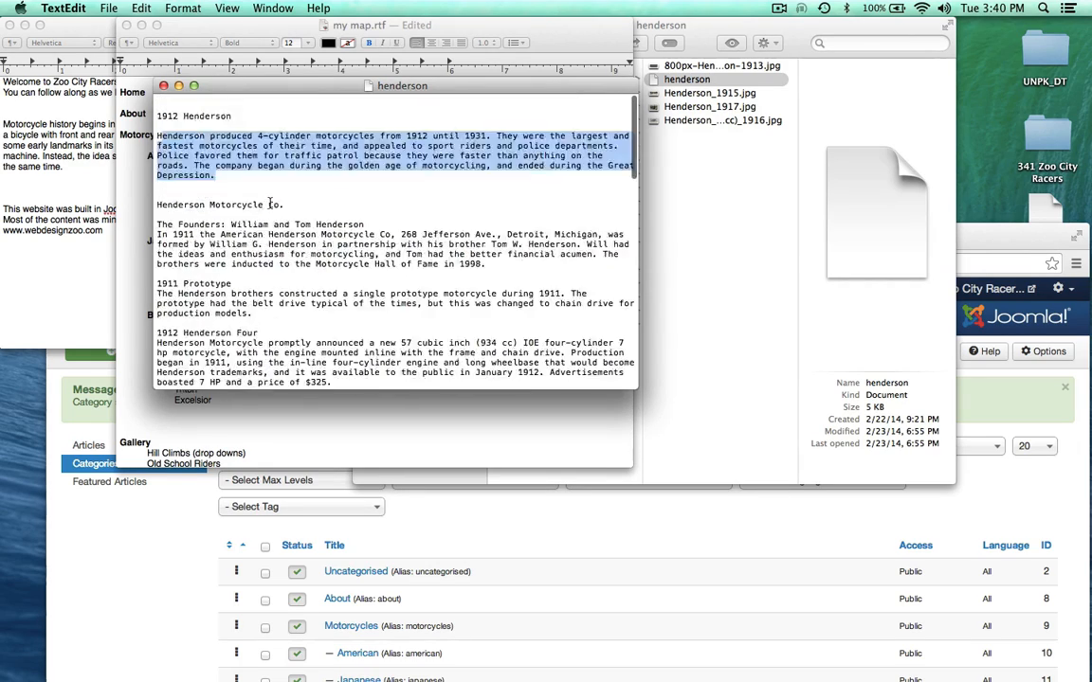
{"action": "left_click", "coordinate": [164, 86]}
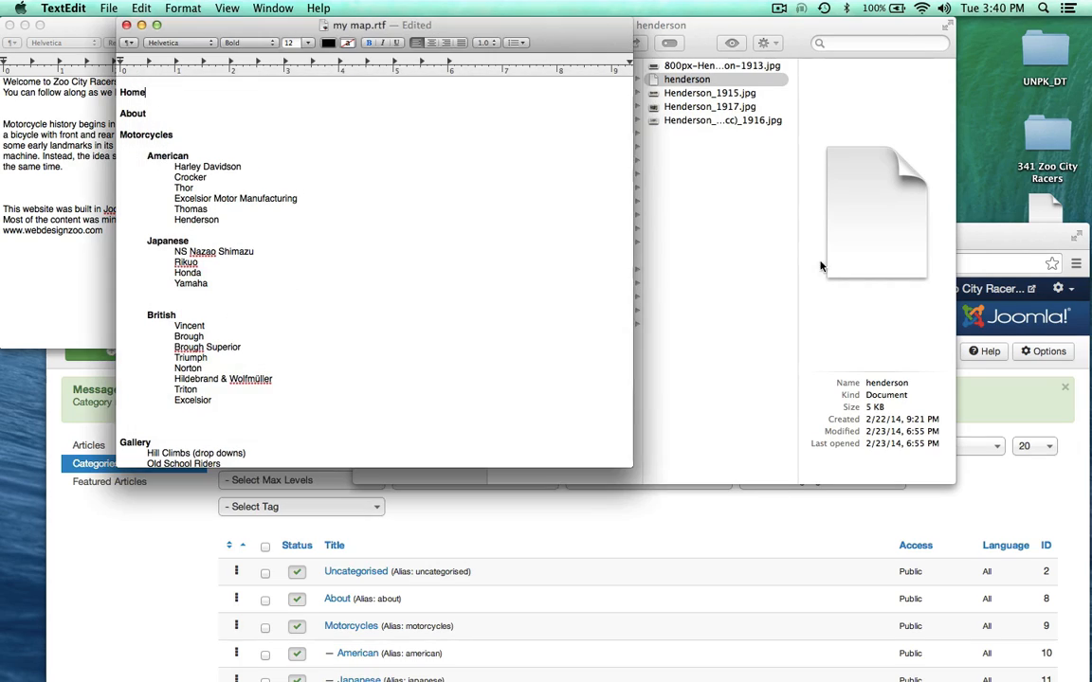
Step: Close the extra note, hide Finder, review about- history.rtf's paragraphs, and return to Joomla's category list
{"action": "left_click", "coordinate": [821, 267]}
{"action": "left_click", "coordinate": [76, 35]}
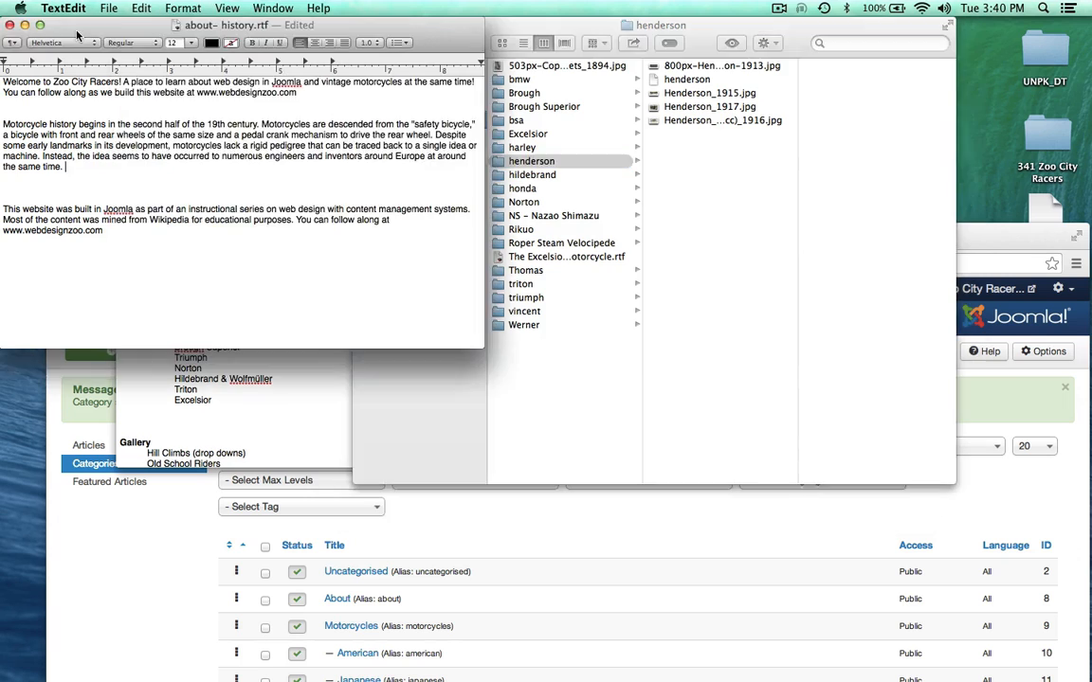
{"action": "left_click_drag", "start_coordinate": [76, 35], "coordinate": [682, 34]}
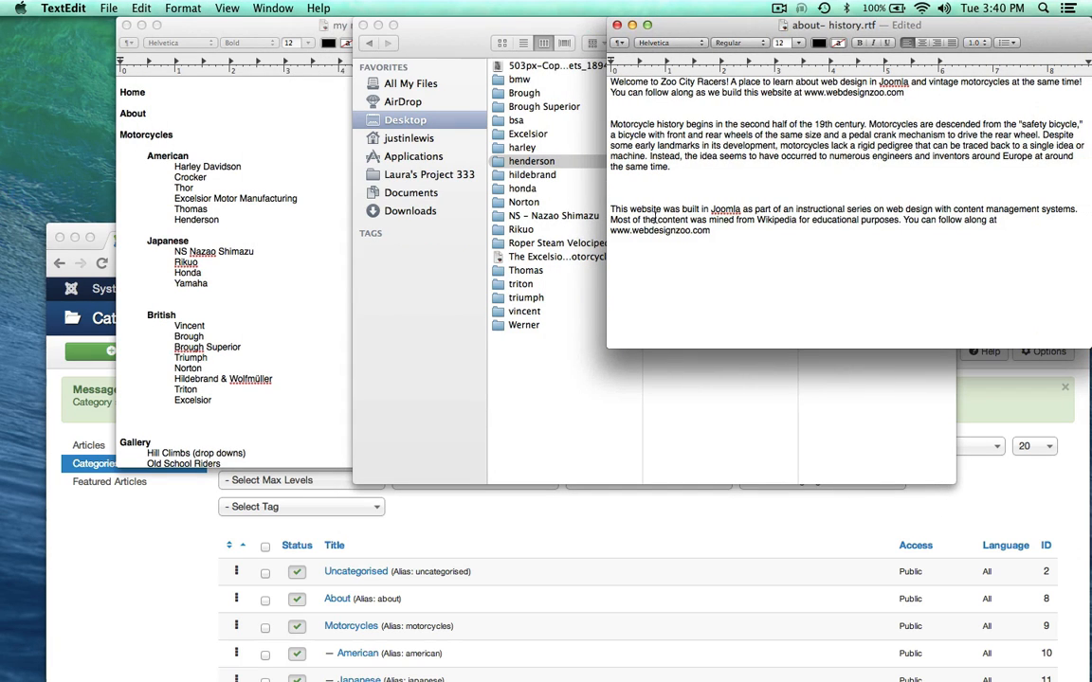
{"action": "left_click_drag", "start_coordinate": [662, 243], "coordinate": [586, 134]}
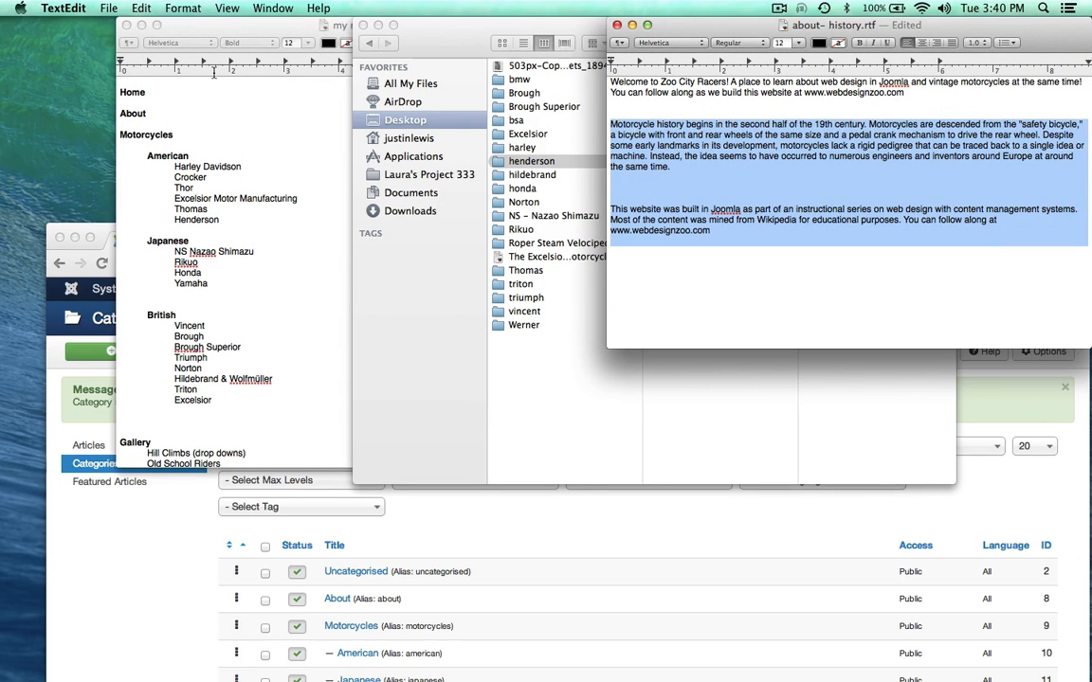
{"action": "left_click", "coordinate": [126, 24]}
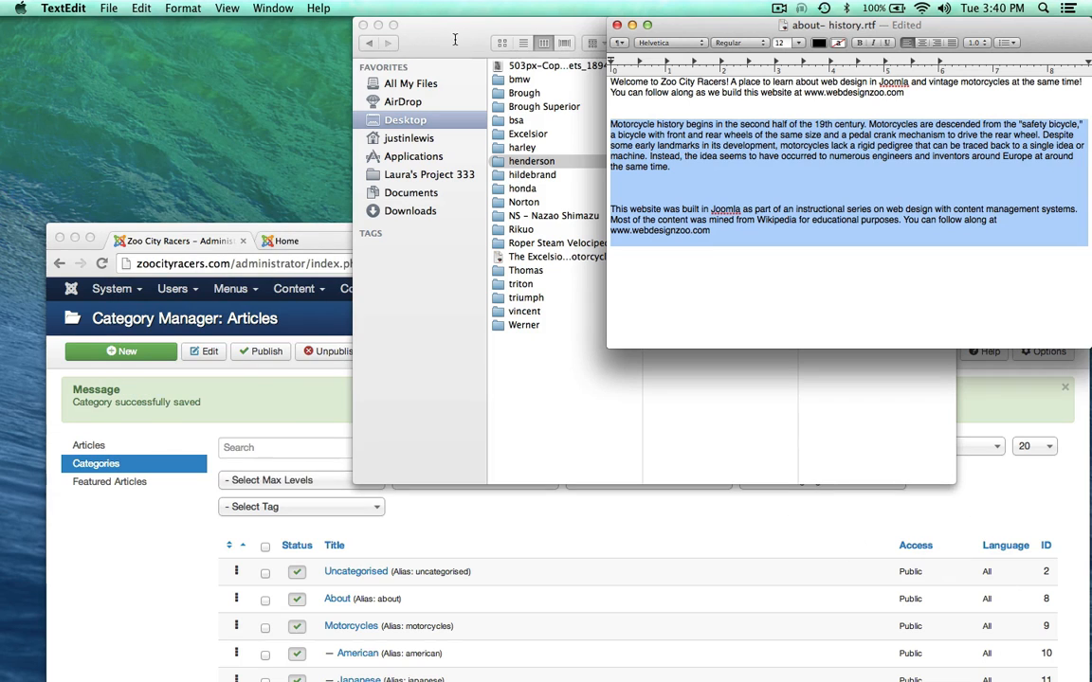
{"action": "left_click", "coordinate": [377, 25]}
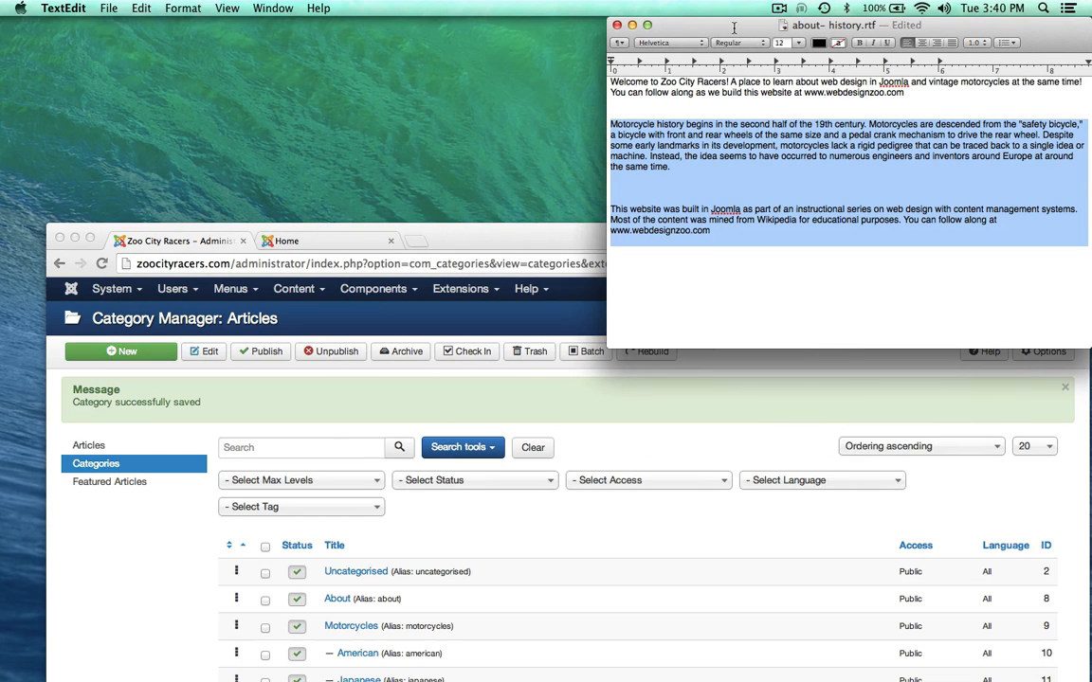
{"action": "left_click_drag", "start_coordinate": [660, 25], "coordinate": [593, 24]}
{"action": "left_click", "coordinate": [609, 167]}
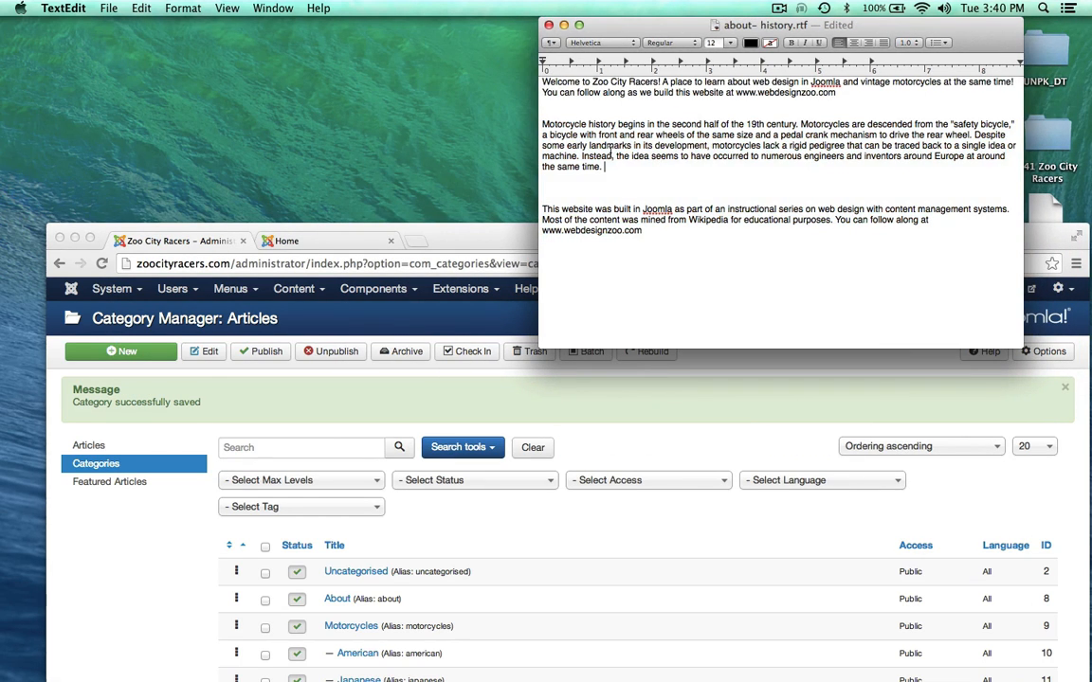
{"action": "left_click_drag", "start_coordinate": [609, 167], "coordinate": [527, 128]}
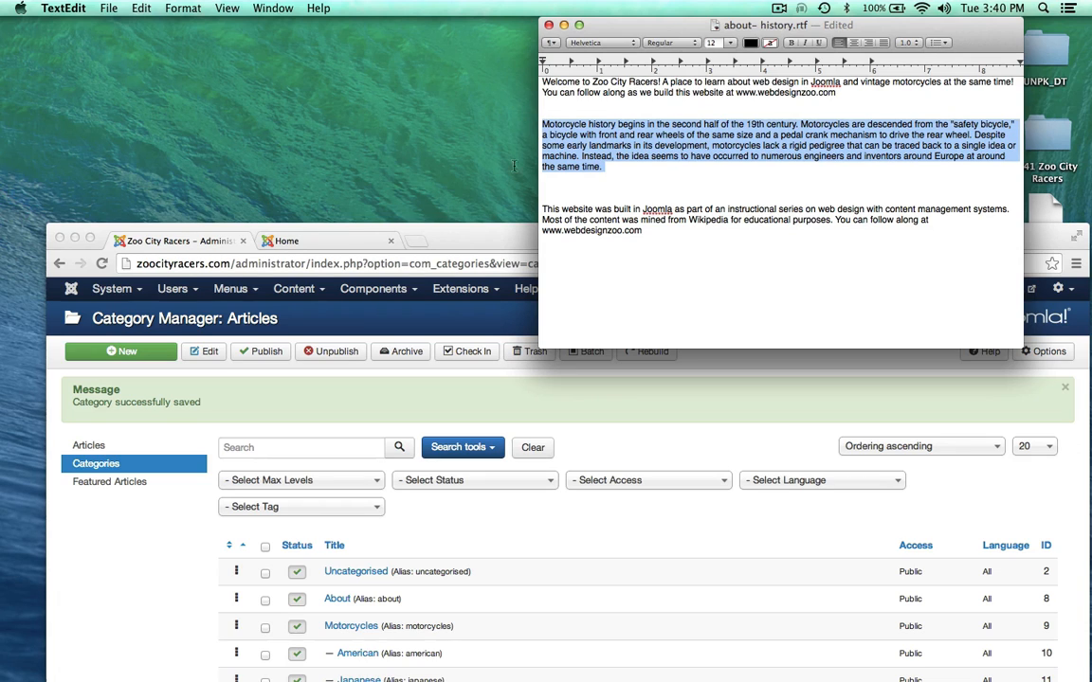
{"action": "left_click_drag", "start_coordinate": [668, 254], "coordinate": [541, 208]}
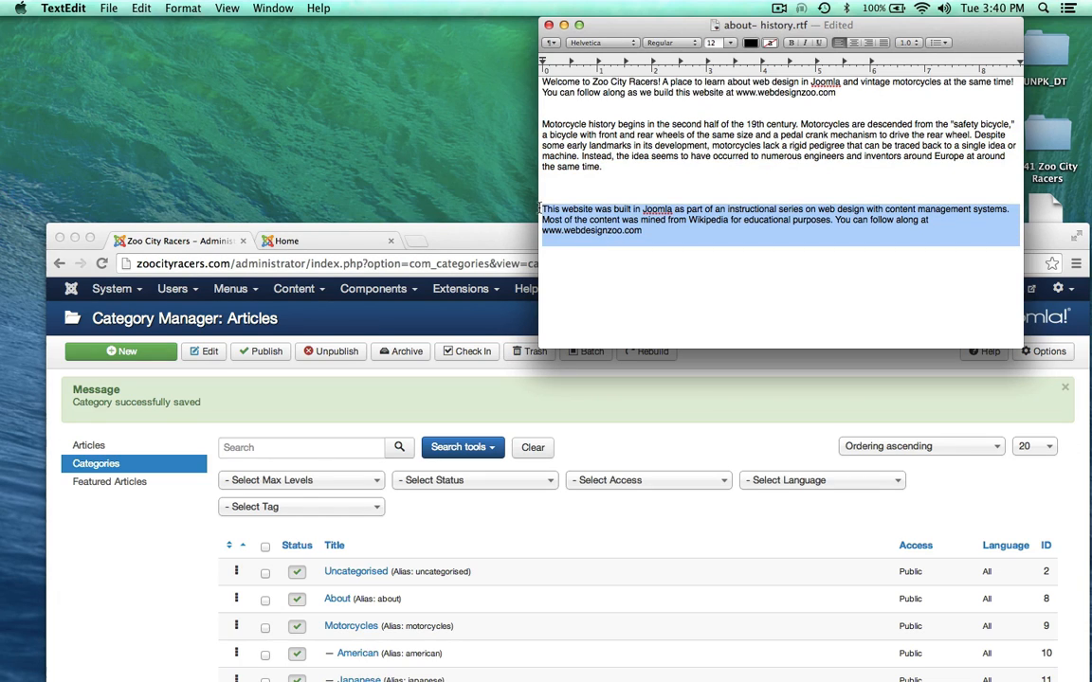
{"action": "left_click", "coordinate": [684, 263]}
{"action": "left_click_drag", "start_coordinate": [492, 238], "coordinate": [487, 38]}
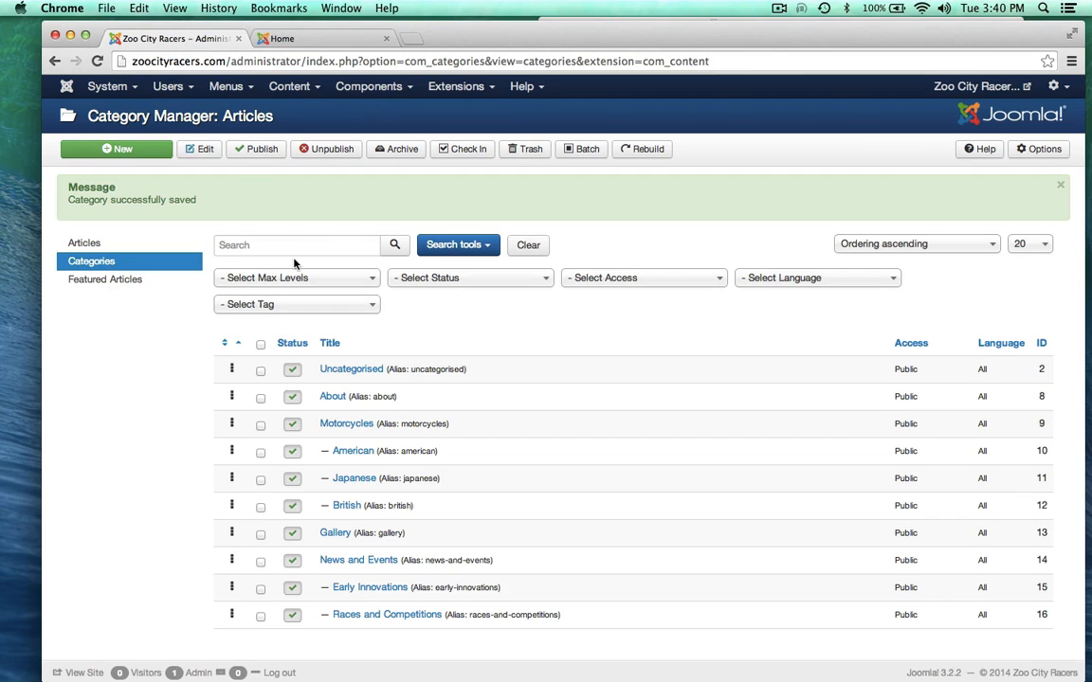
Step: From Article Manager, start a new article titled 'About' filed in the About category
{"action": "left_click", "coordinate": [307, 87]}
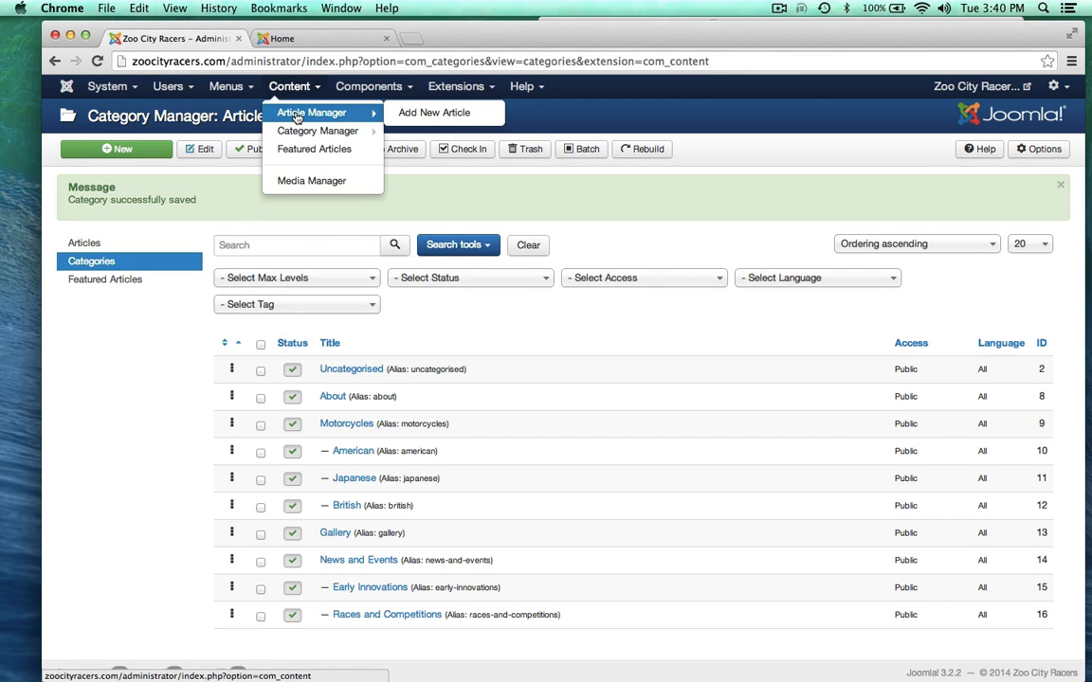
{"action": "left_click", "coordinate": [297, 113]}
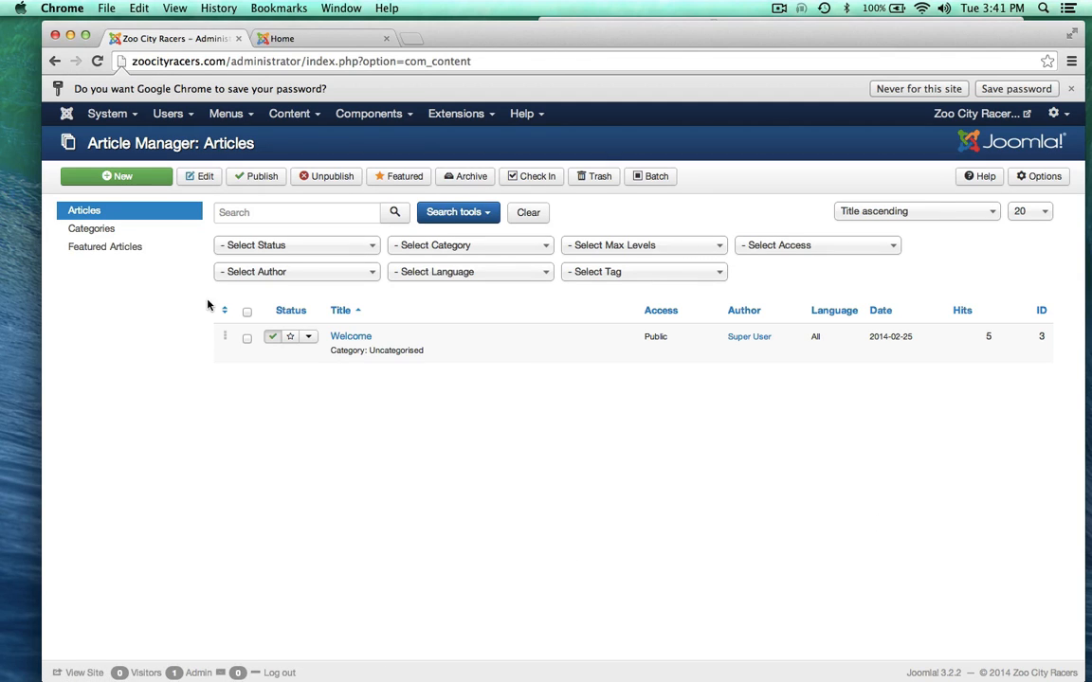
{"action": "left_click", "coordinate": [130, 178]}
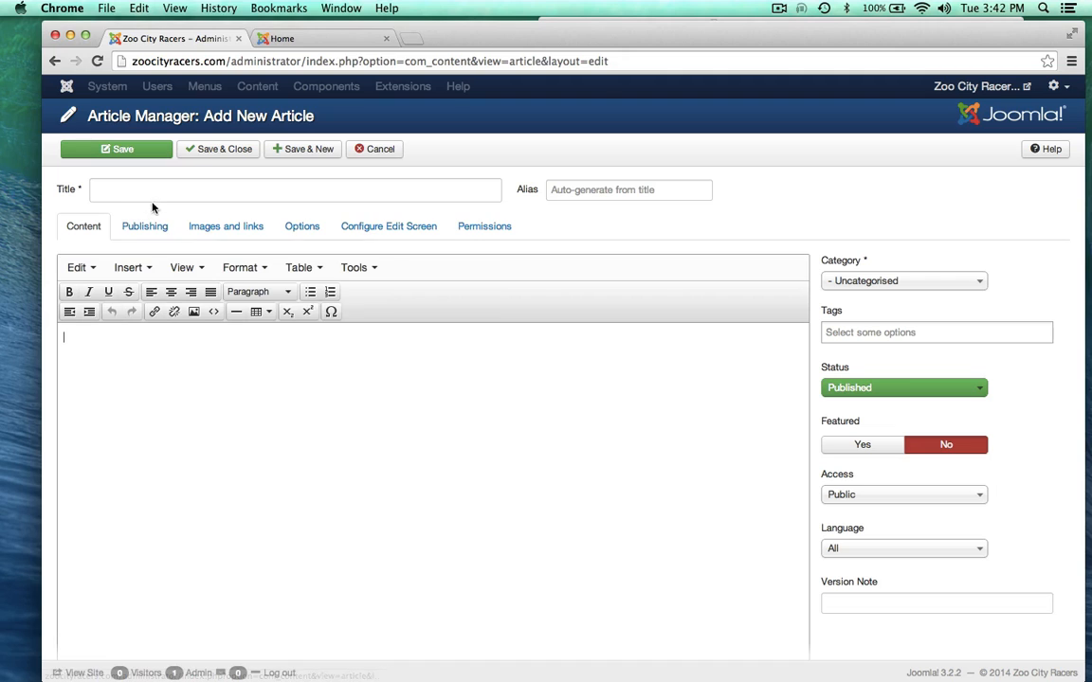
{"action": "left_click", "coordinate": [151, 194]}
{"action": "type", "text": "About"}
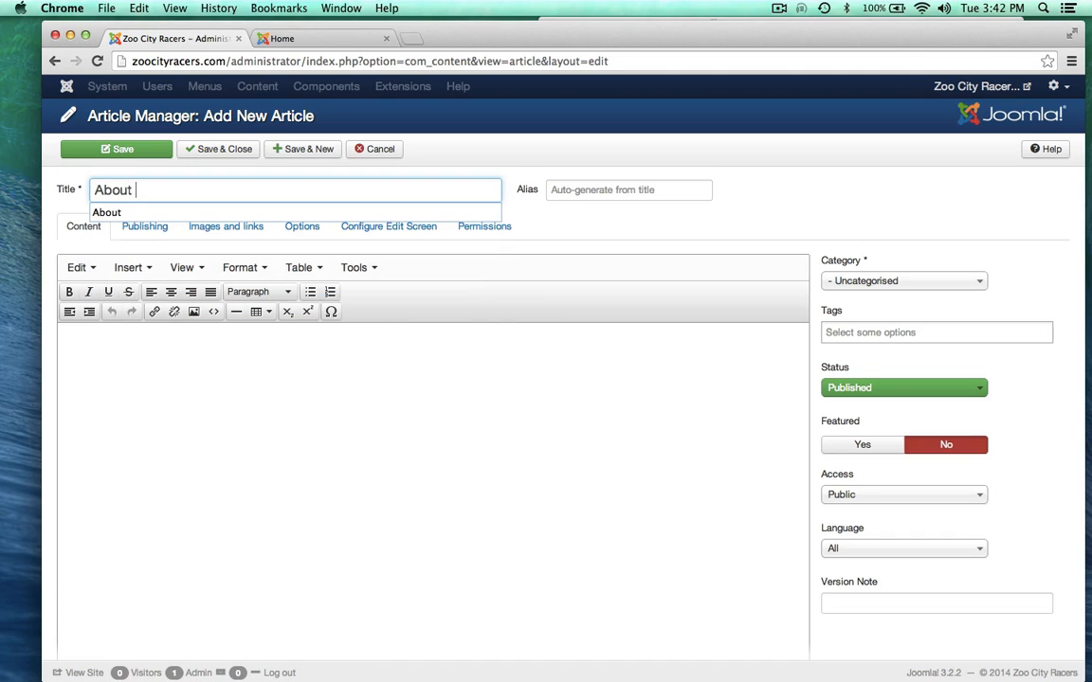
{"action": "left_click", "coordinate": [156, 410]}
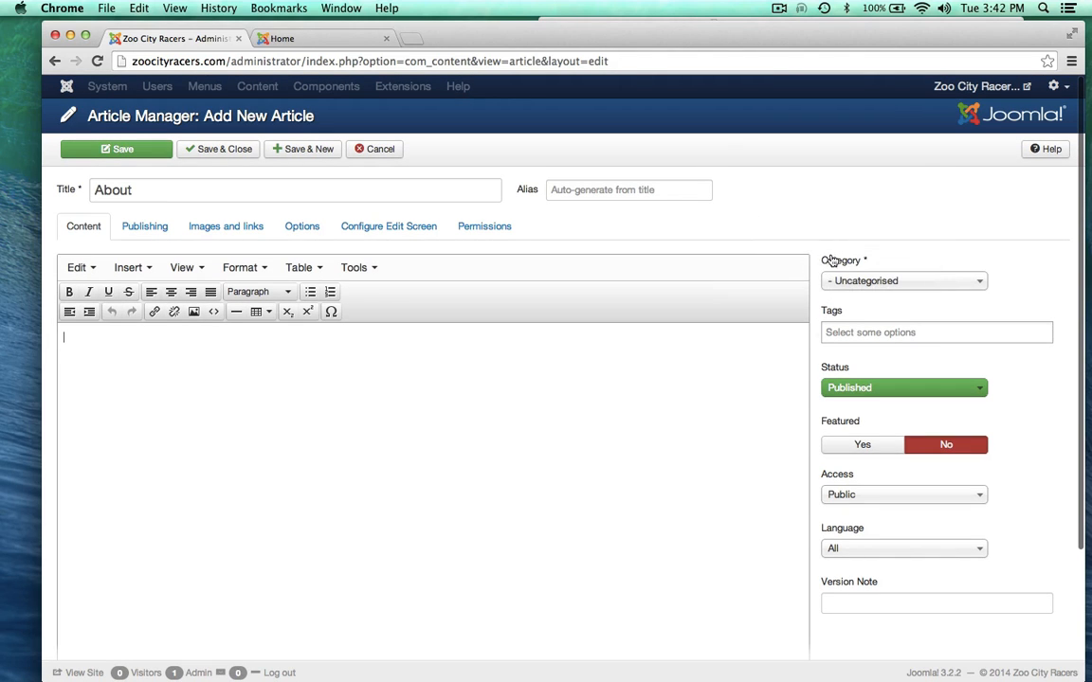
{"action": "left_click", "coordinate": [850, 281]}
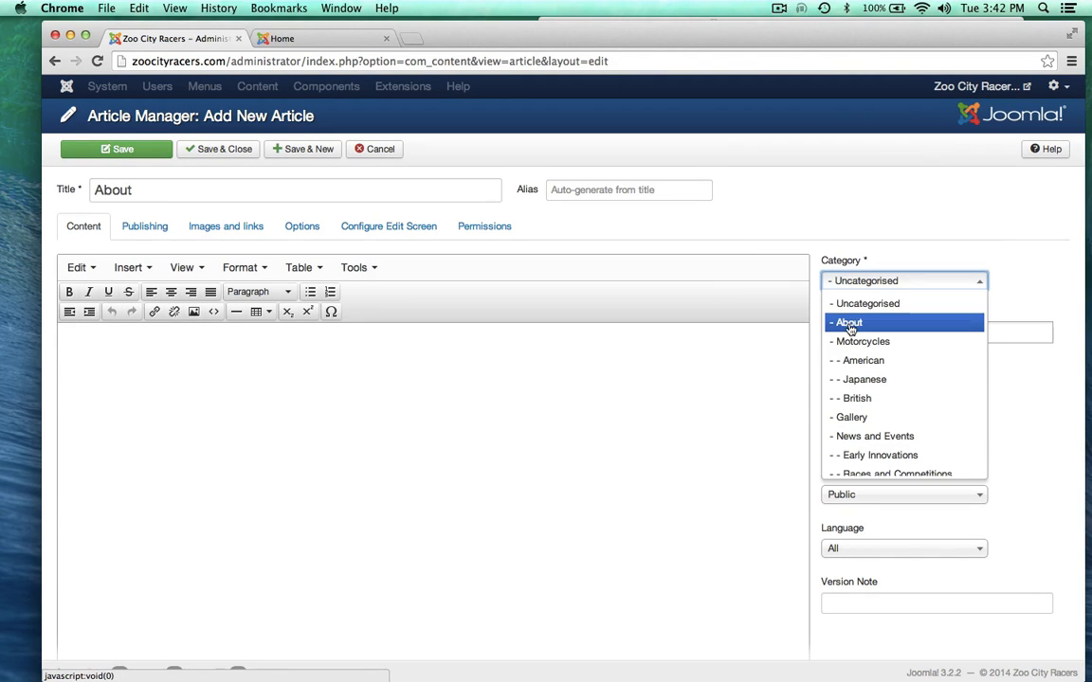
{"action": "left_click", "coordinate": [849, 320]}
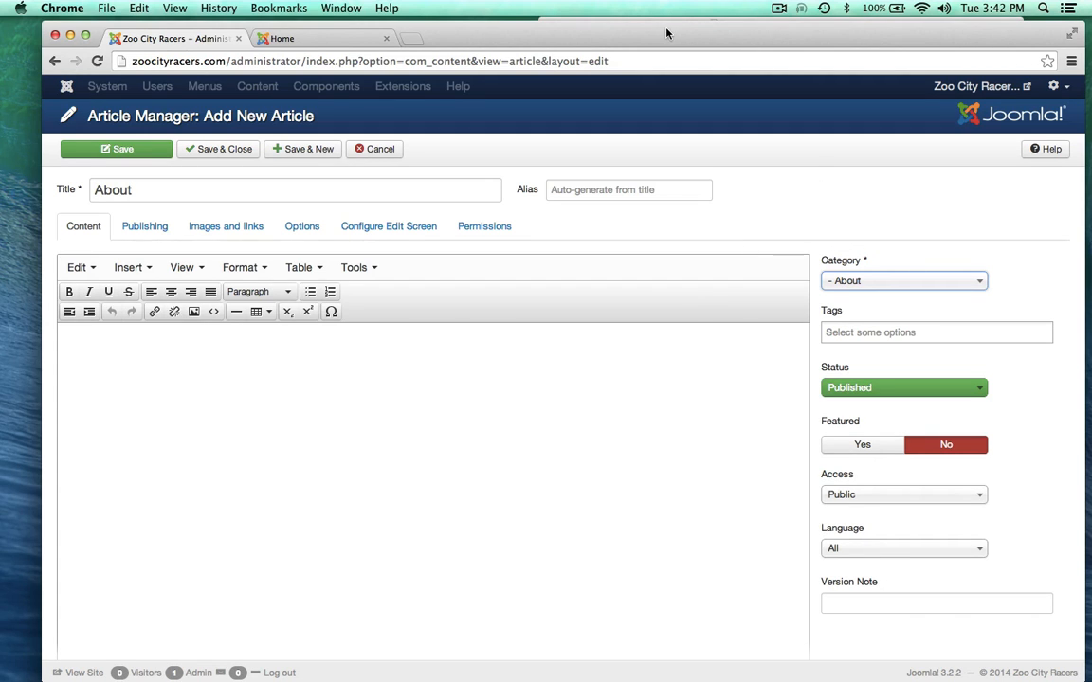
{"action": "left_click_drag", "start_coordinate": [666, 33], "coordinate": [664, 31]}
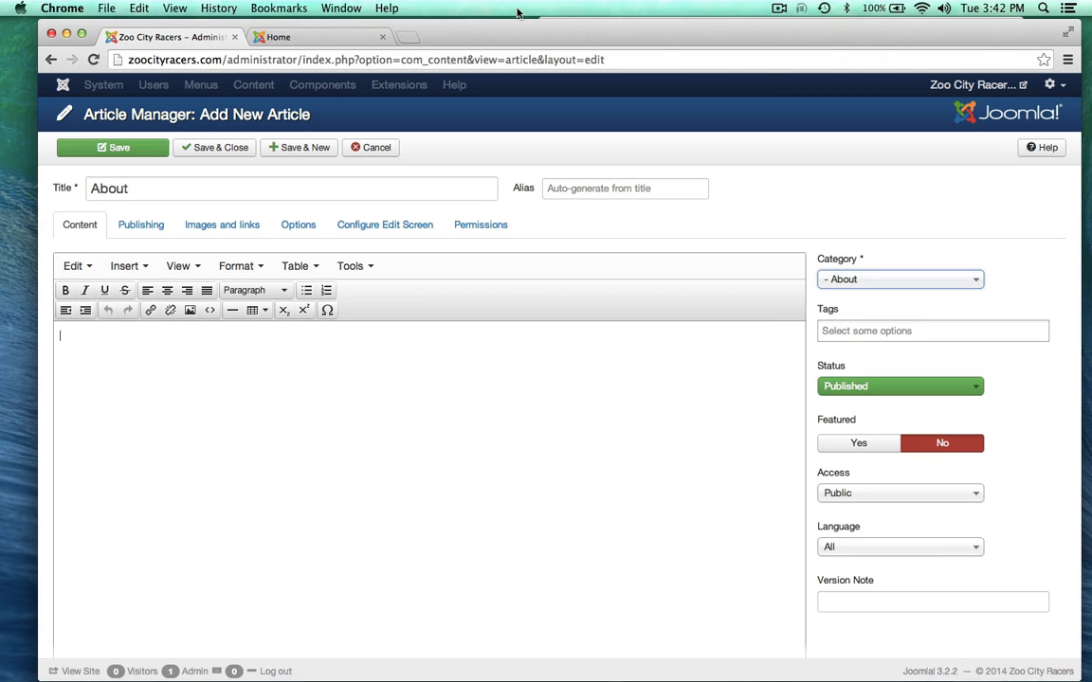
{"action": "left_click_drag", "start_coordinate": [516, 27], "coordinate": [513, 113]}
Step: Paste the motorcycle history and website-origin paragraphs into the About article, removing blank lines
{"action": "left_click", "coordinate": [640, 22]}
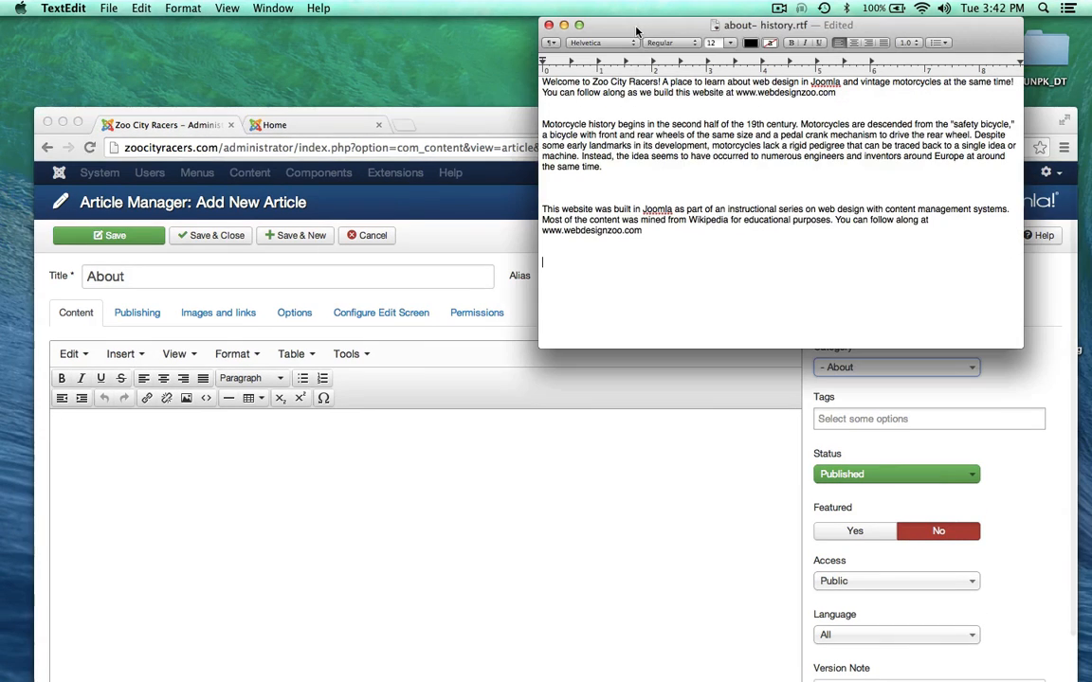
{"action": "left_click_drag", "start_coordinate": [670, 246], "coordinate": [509, 126]}
{"action": "key", "text": "super+c"}
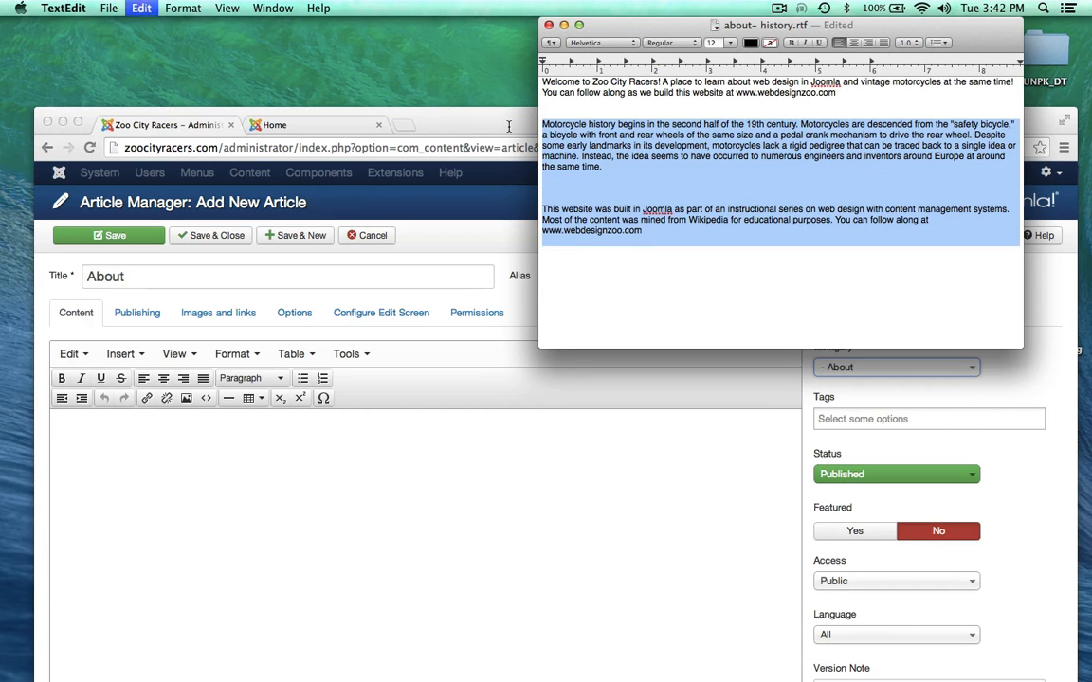
{"action": "left_click", "coordinate": [261, 524]}
{"action": "key", "text": "super+v"}
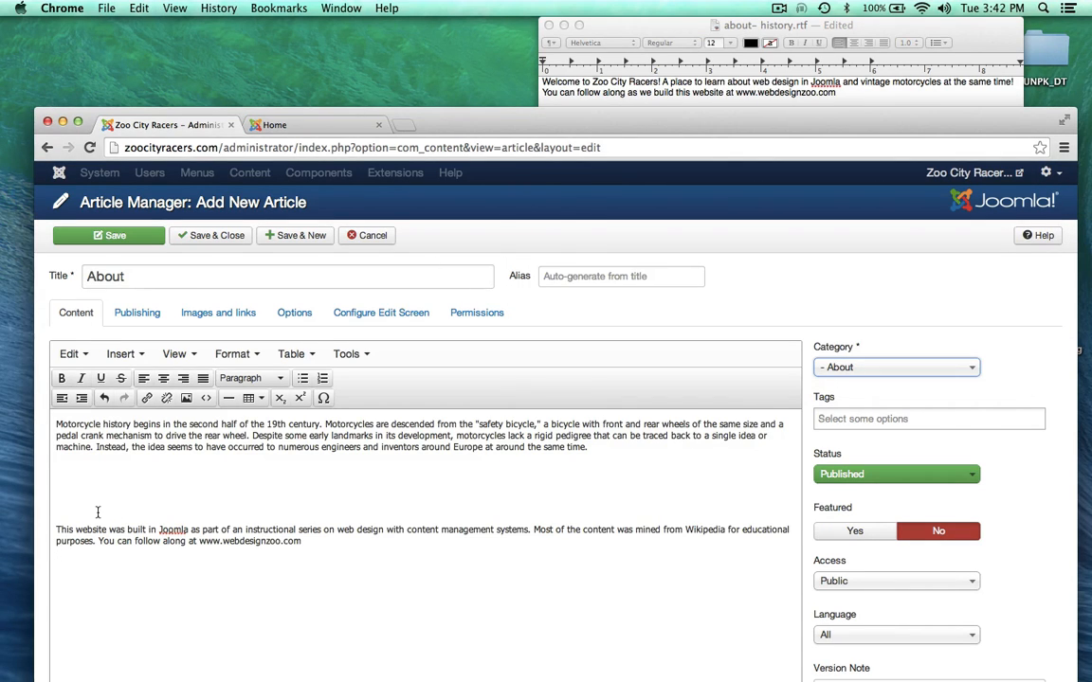
{"action": "key", "text": "Delete"}
{"action": "key", "text": "BackSpace"}
{"action": "key", "text": "BackSpace"}
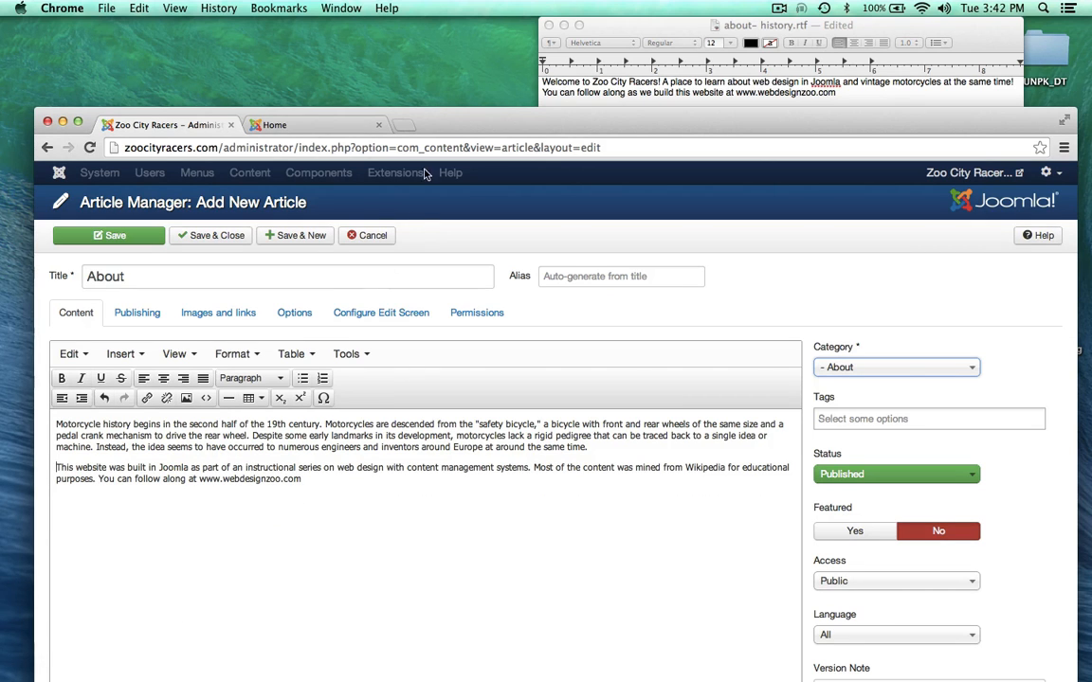
{"action": "left_click_drag", "start_coordinate": [466, 126], "coordinate": [472, 51]}
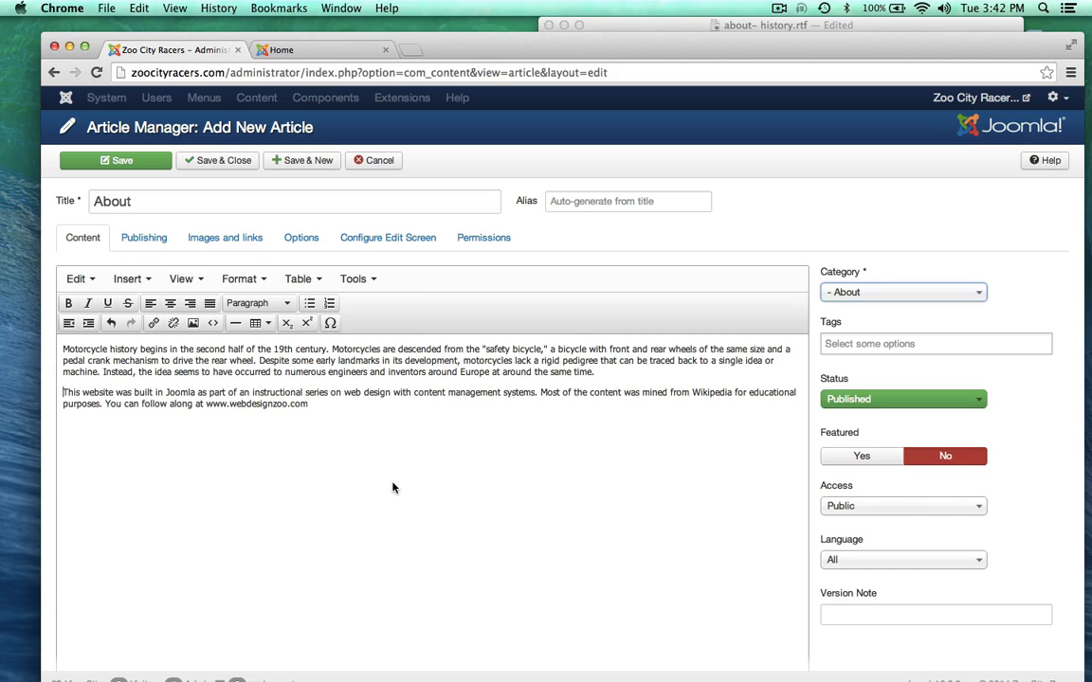
Step: Save and close the About article, returning to the Article Manager list
{"action": "left_click", "coordinate": [221, 163]}
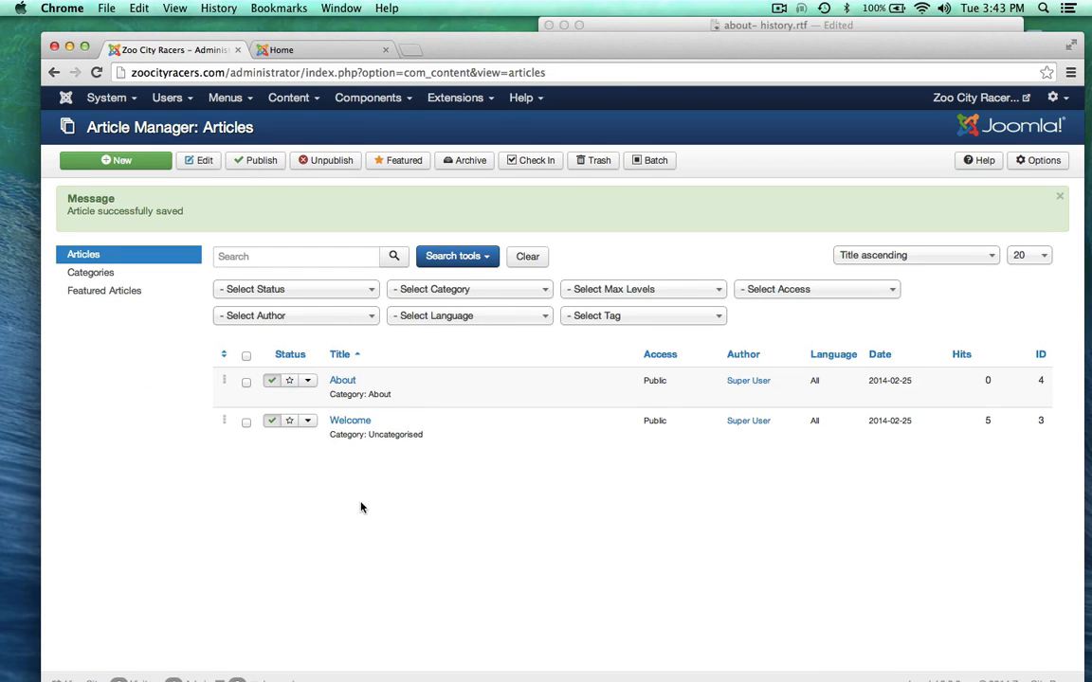
{"action": "left_click_drag", "start_coordinate": [411, 36], "coordinate": [404, 21]}
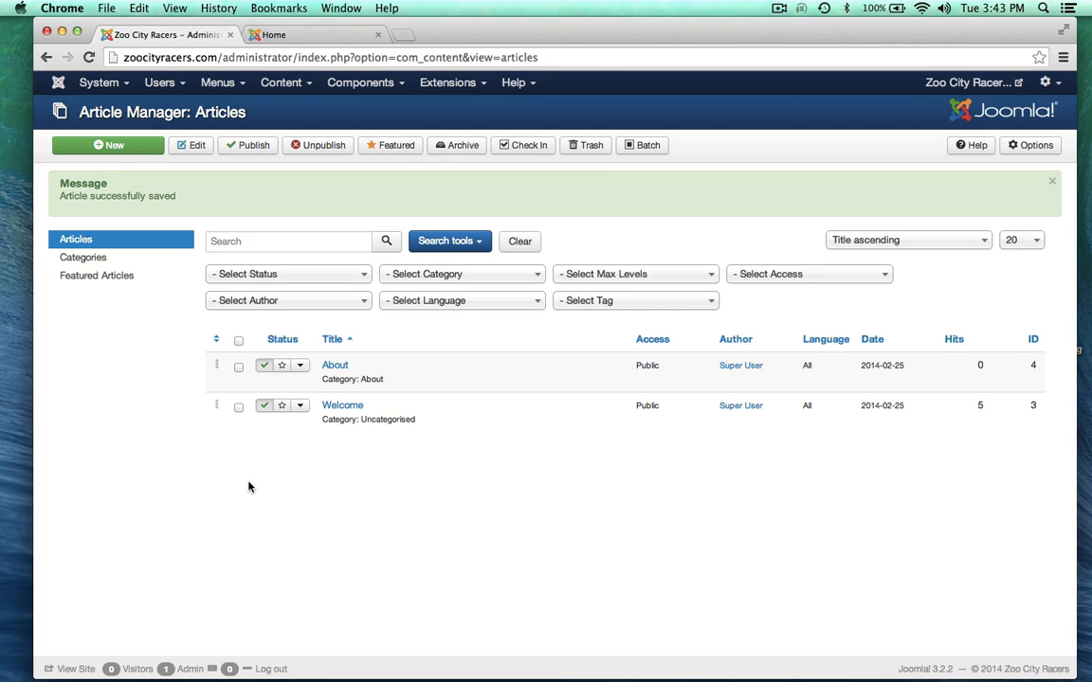
{"action": "left_click", "coordinate": [224, 85]}
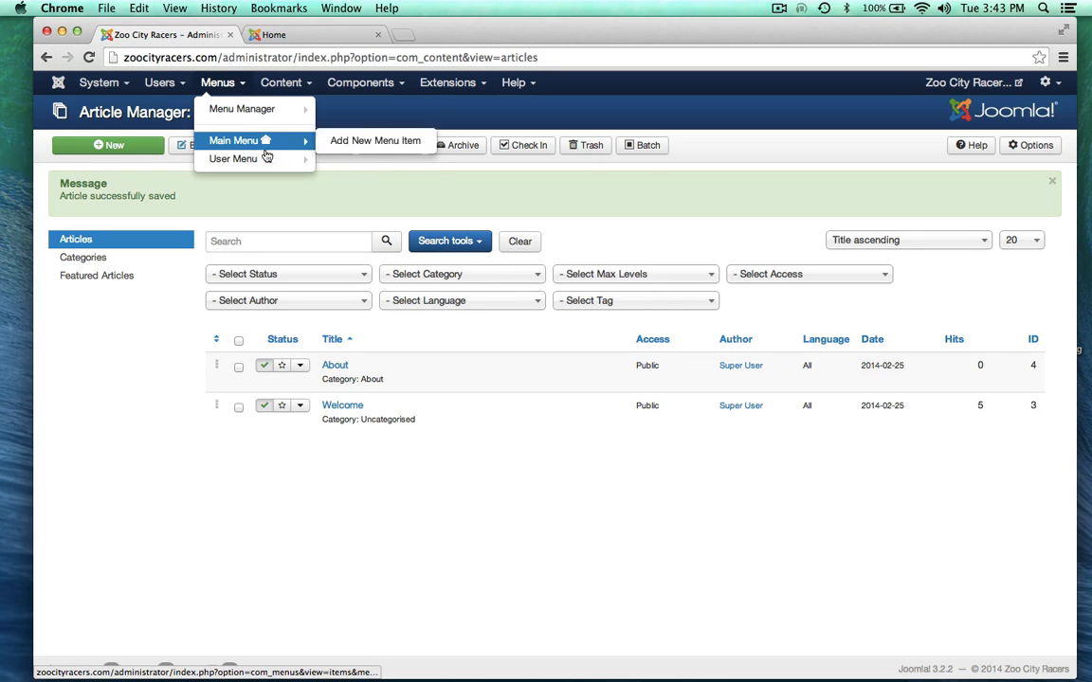
Step: Confirm the live site's menu shows only Home, then open the Main Menu items list
{"action": "left_click", "coordinate": [194, 106]}
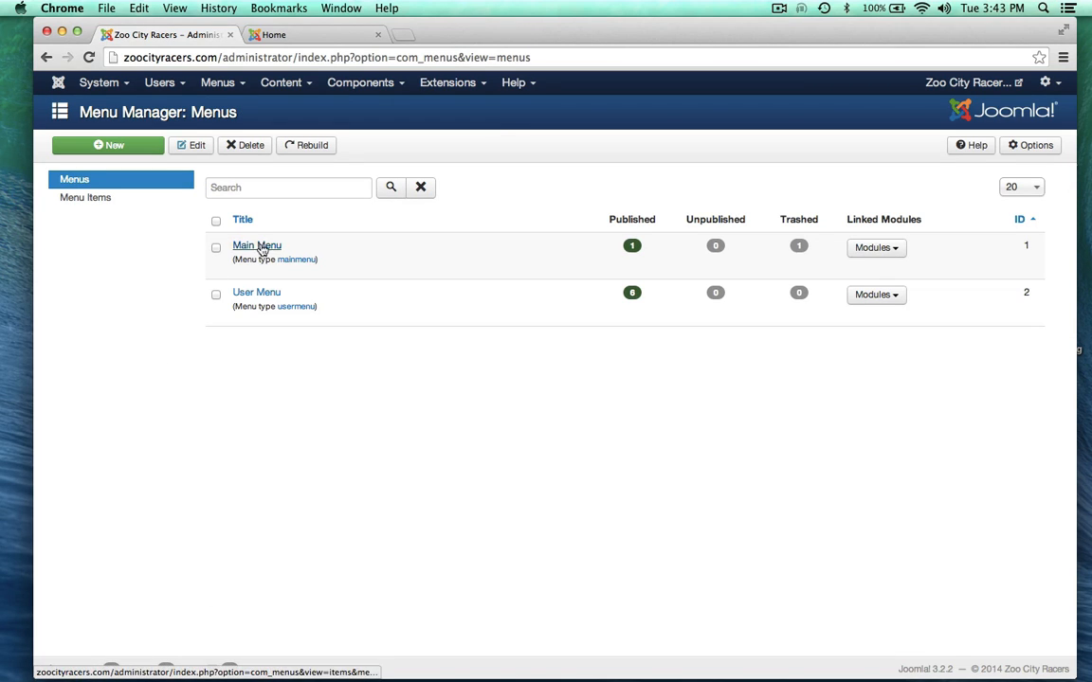
{"action": "left_click", "coordinate": [336, 28]}
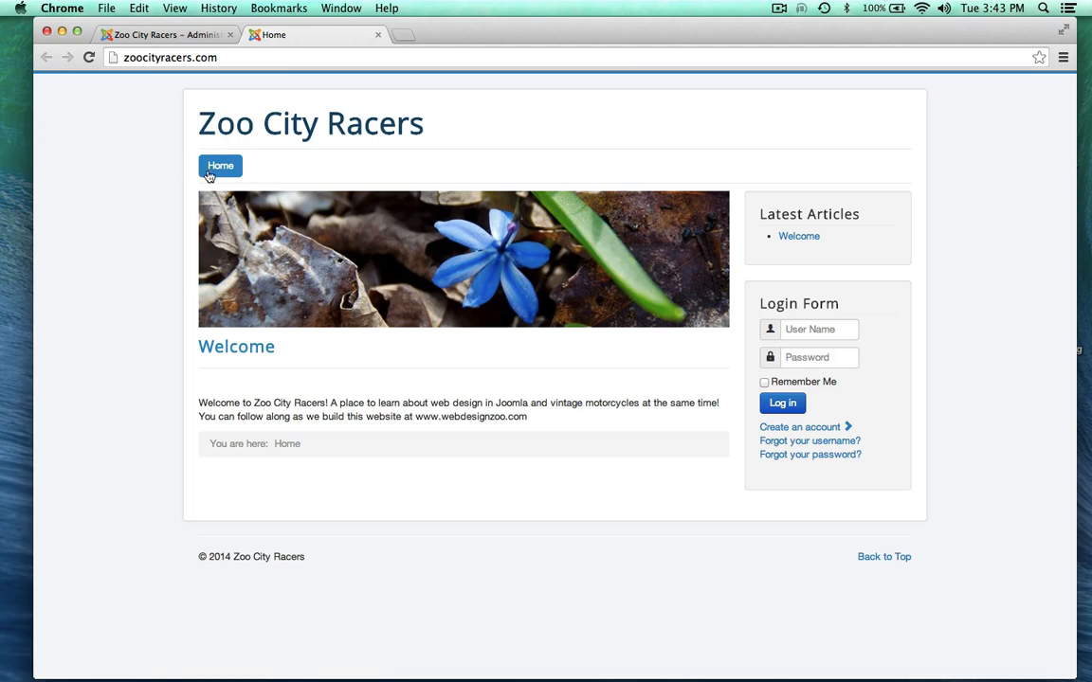
{"action": "left_click", "coordinate": [150, 33]}
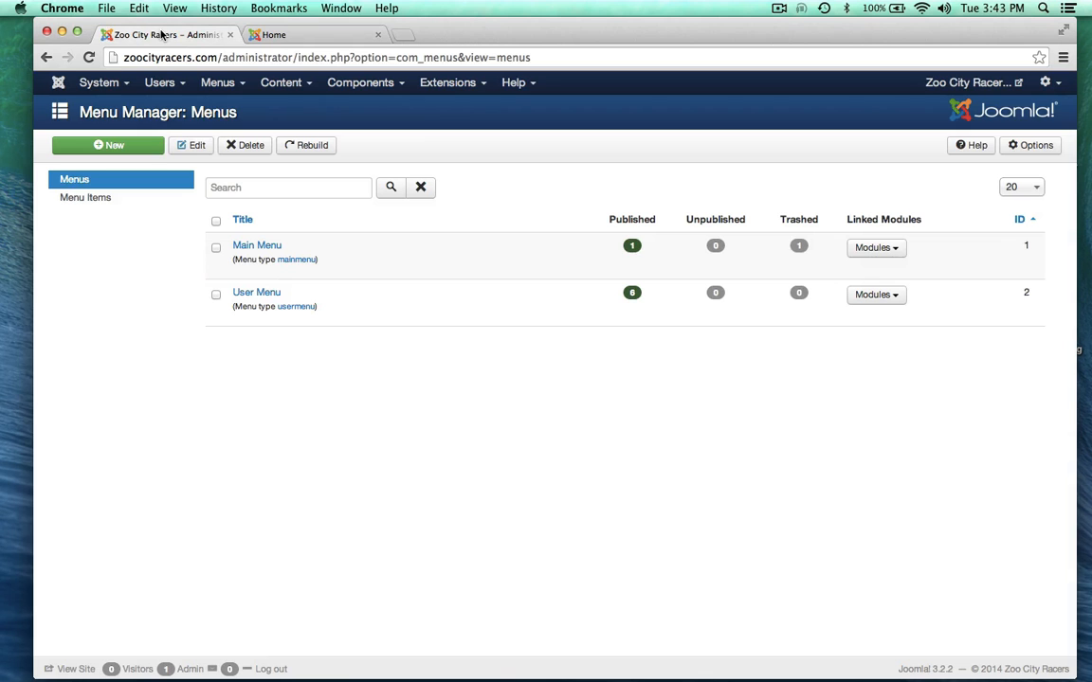
{"action": "left_click", "coordinate": [254, 244]}
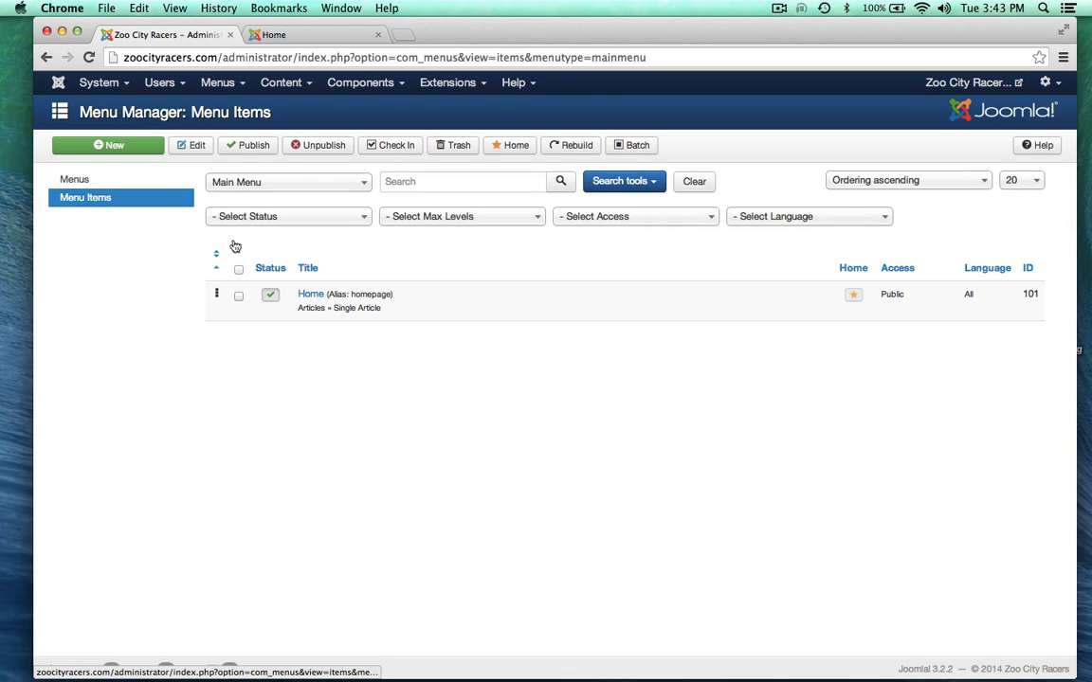
Step: Start a new Main Menu item titled About and recheck the live site
{"action": "left_click", "coordinate": [128, 144]}
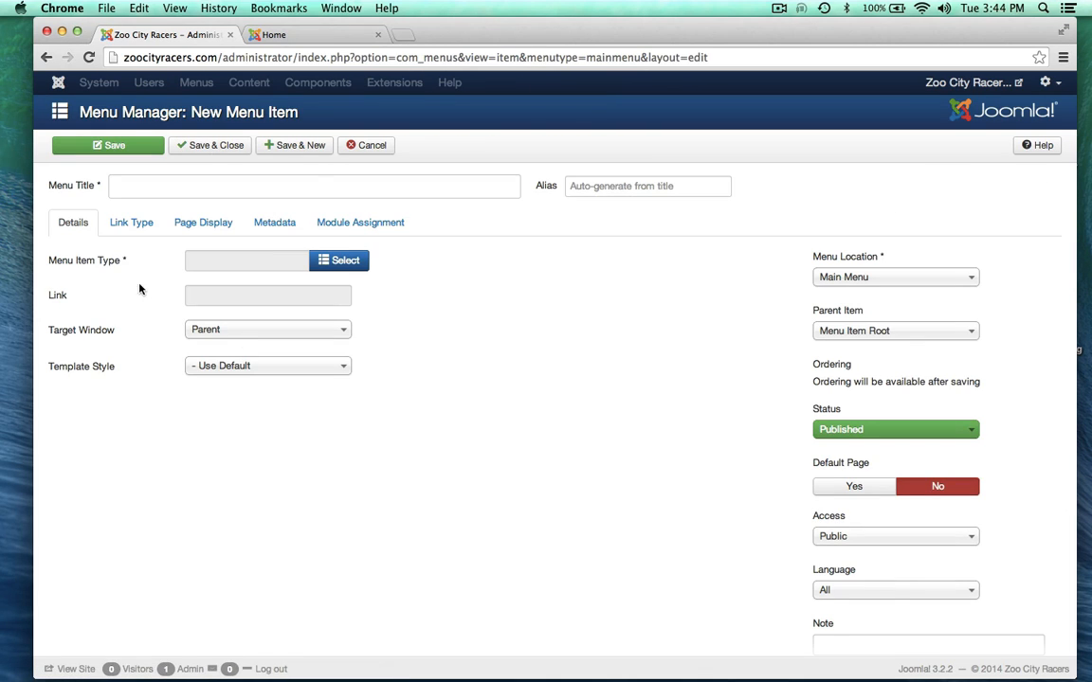
{"action": "left_click", "coordinate": [135, 187]}
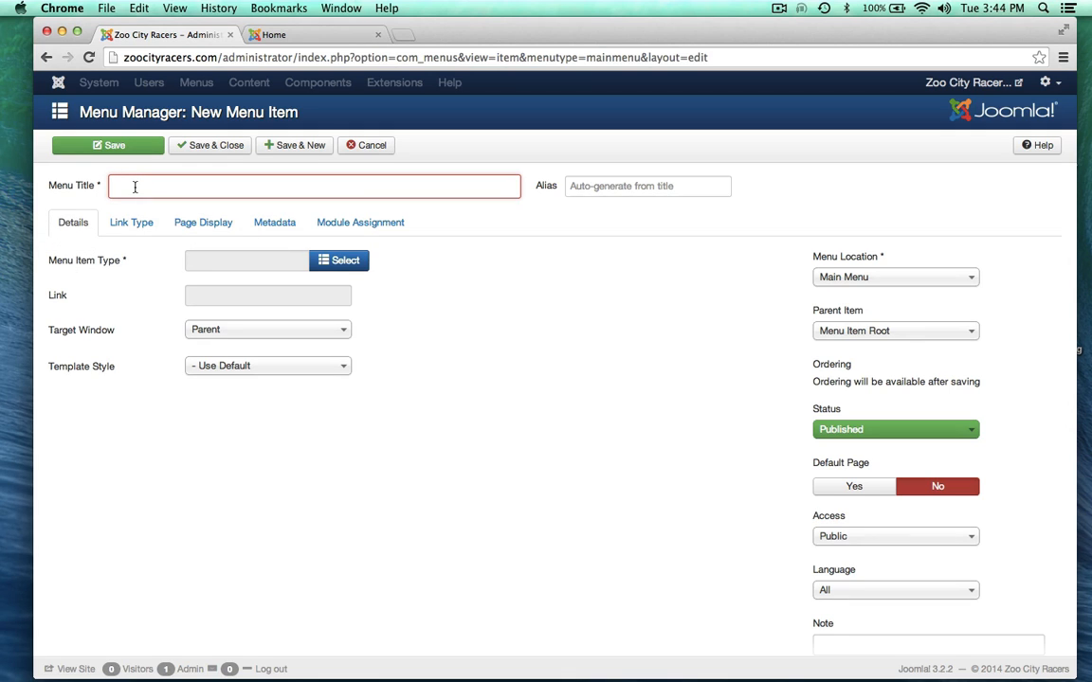
{"action": "type", "text": "About"}
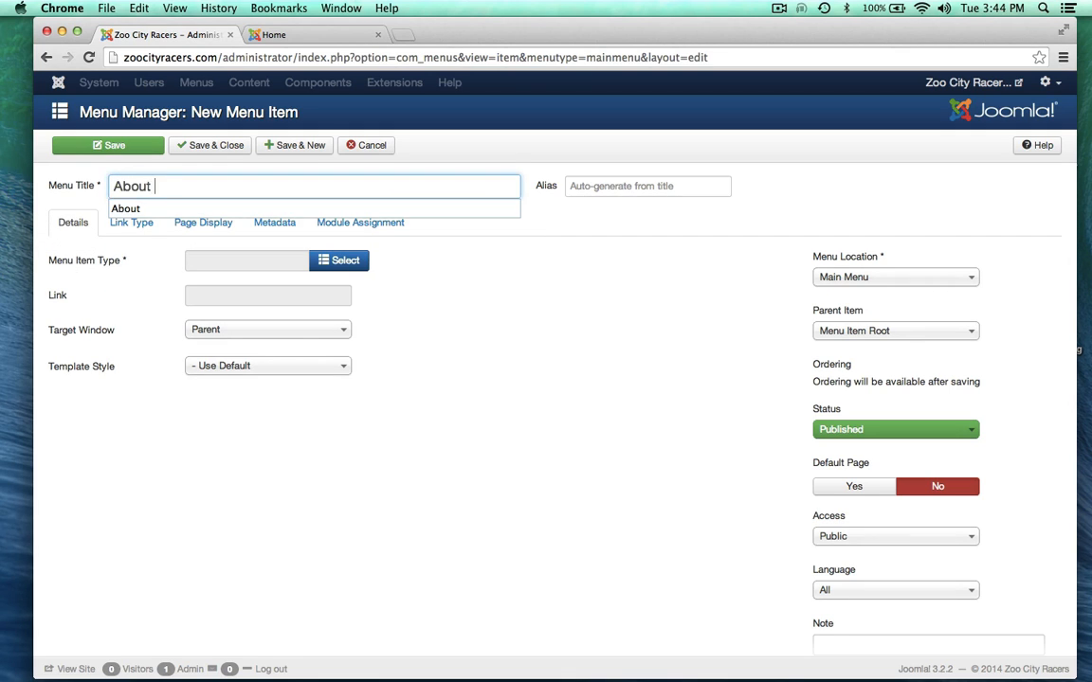
{"action": "left_click", "coordinate": [205, 490]}
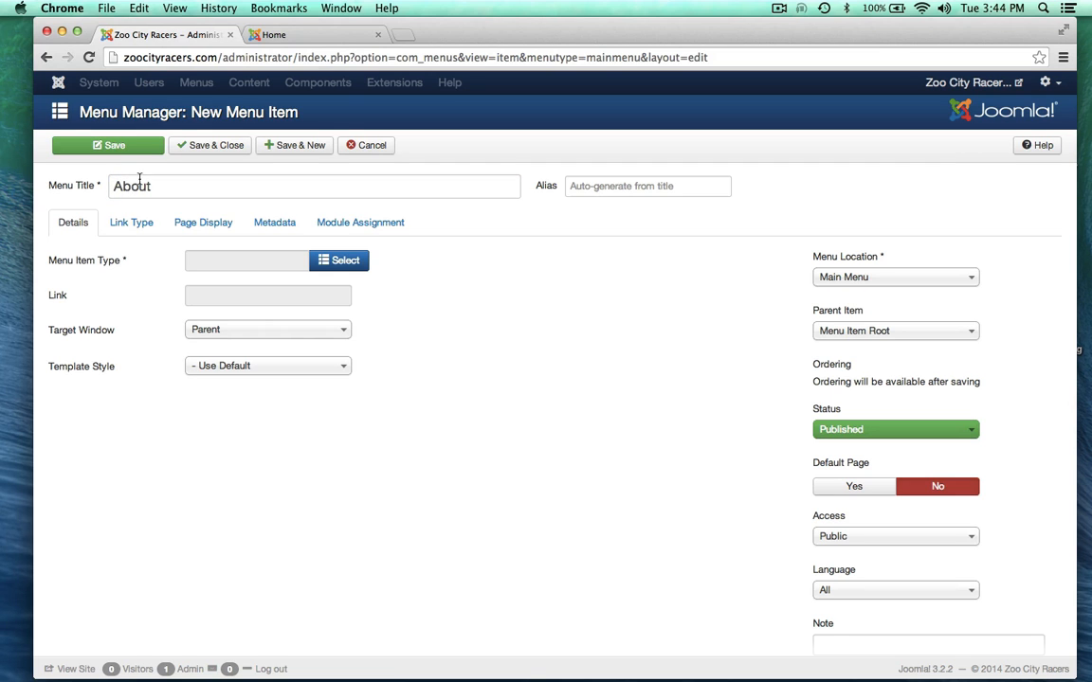
{"action": "left_click", "coordinate": [254, 34]}
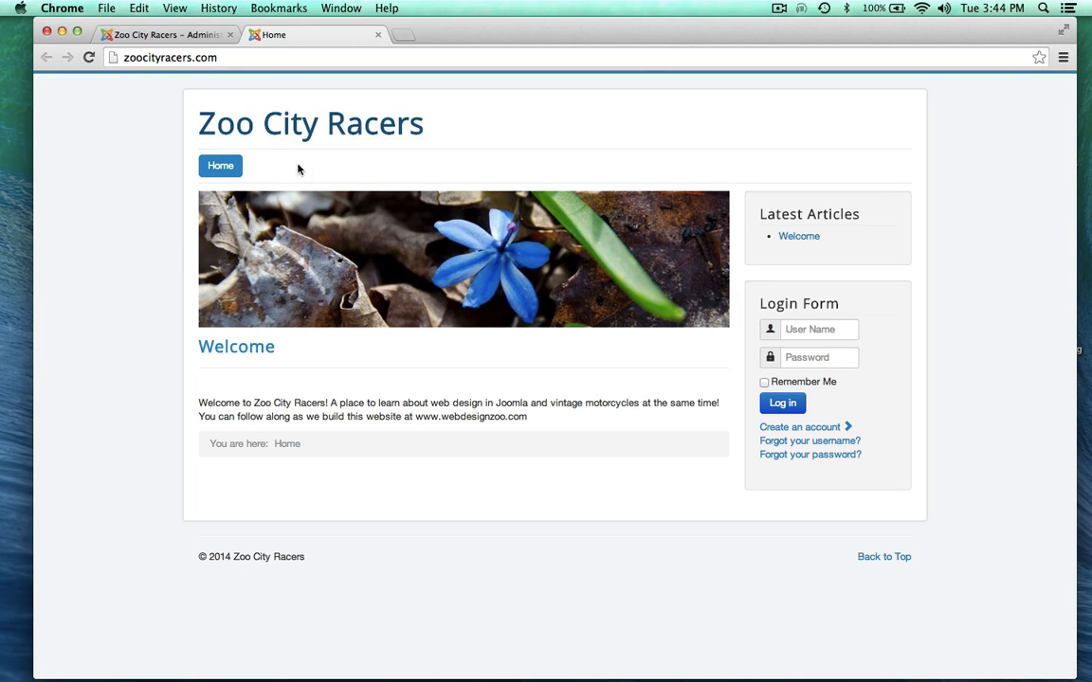
{"action": "left_click", "coordinate": [153, 34]}
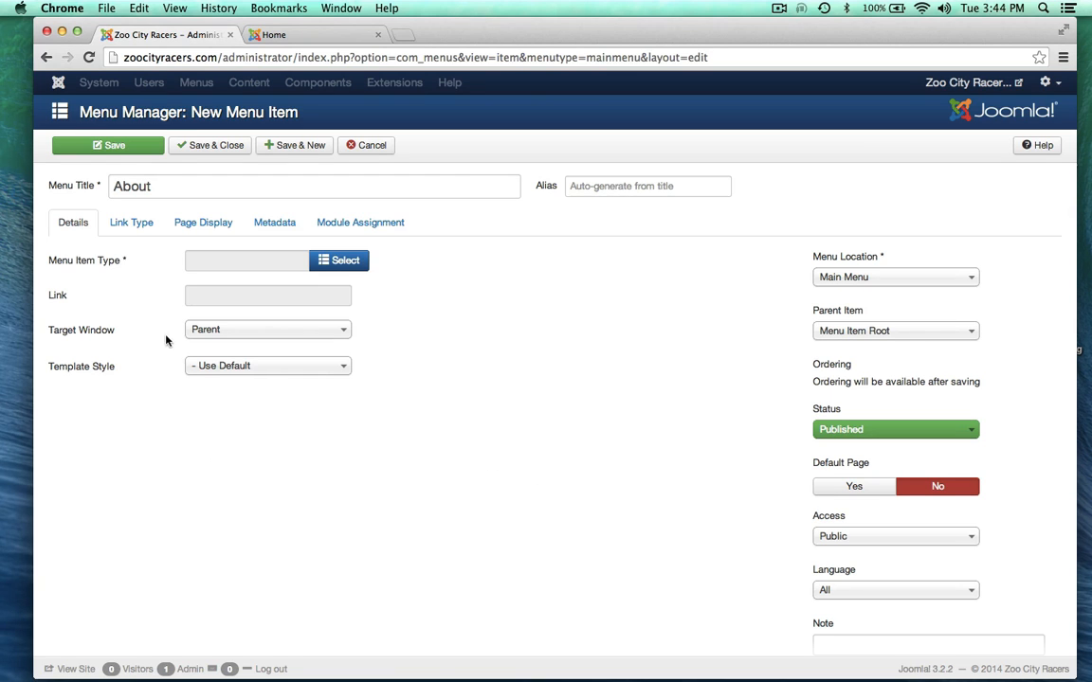
Step: Set the About item's type to Articles > Single Article and link it to the About article
{"action": "left_click", "coordinate": [335, 262]}
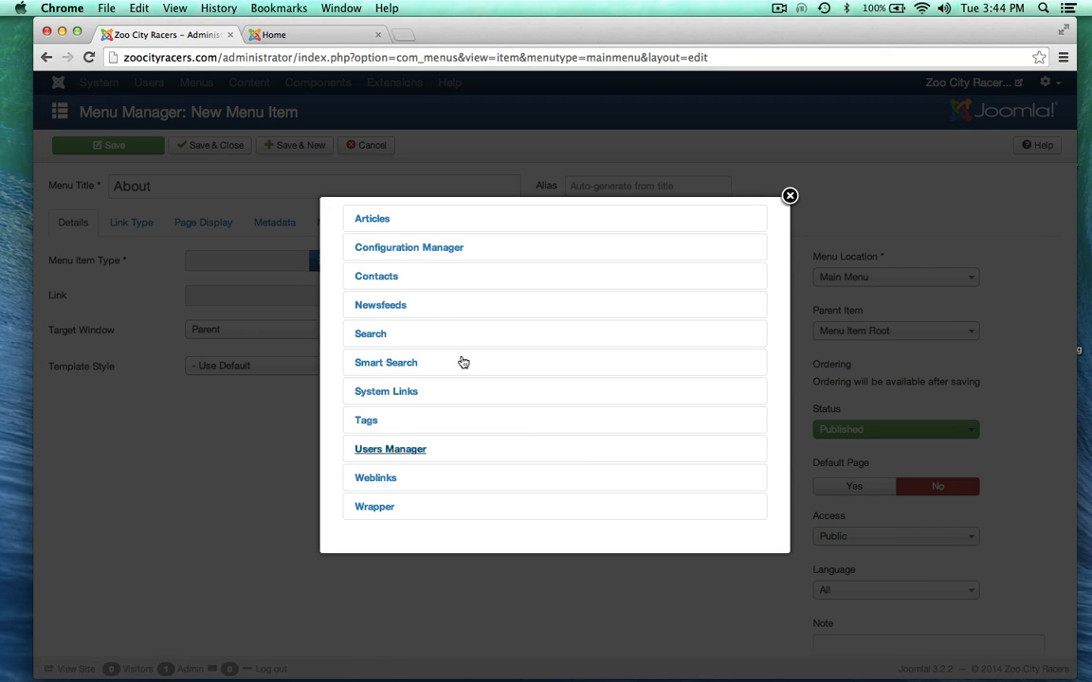
{"action": "left_click", "coordinate": [365, 219]}
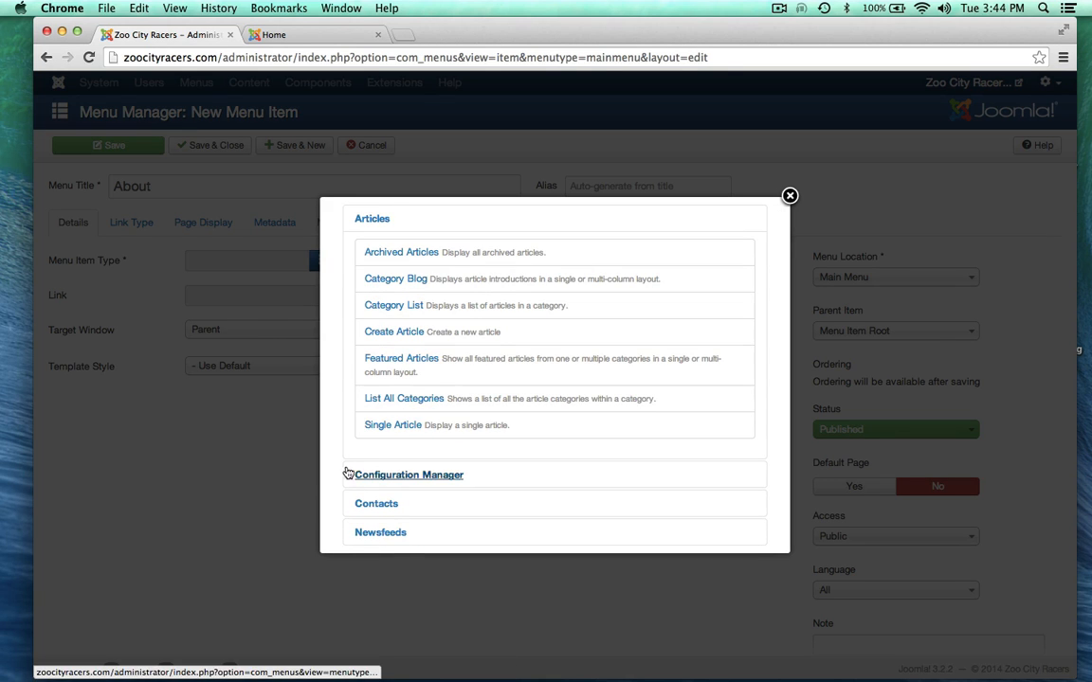
{"action": "left_click", "coordinate": [370, 428]}
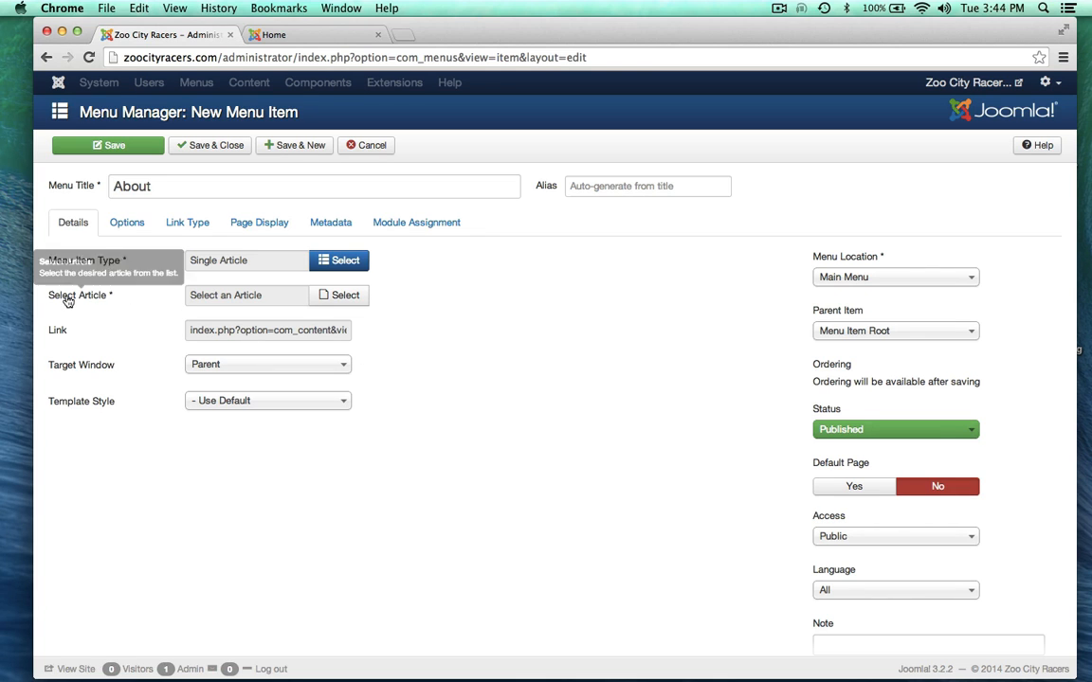
{"action": "left_click", "coordinate": [337, 295]}
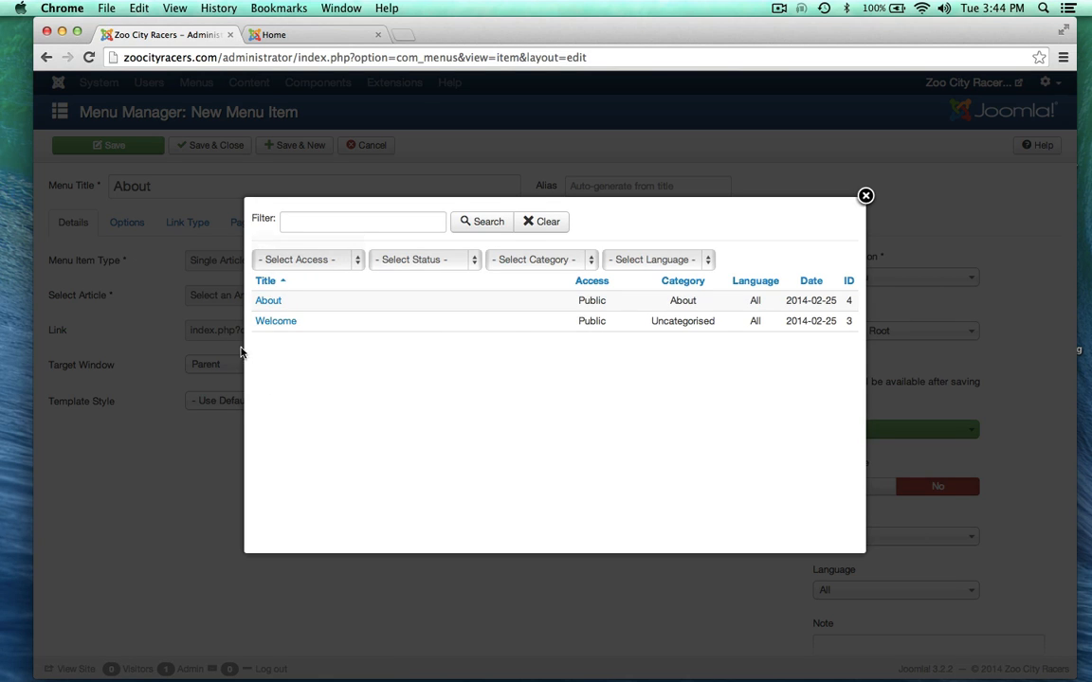
{"action": "left_click", "coordinate": [268, 301]}
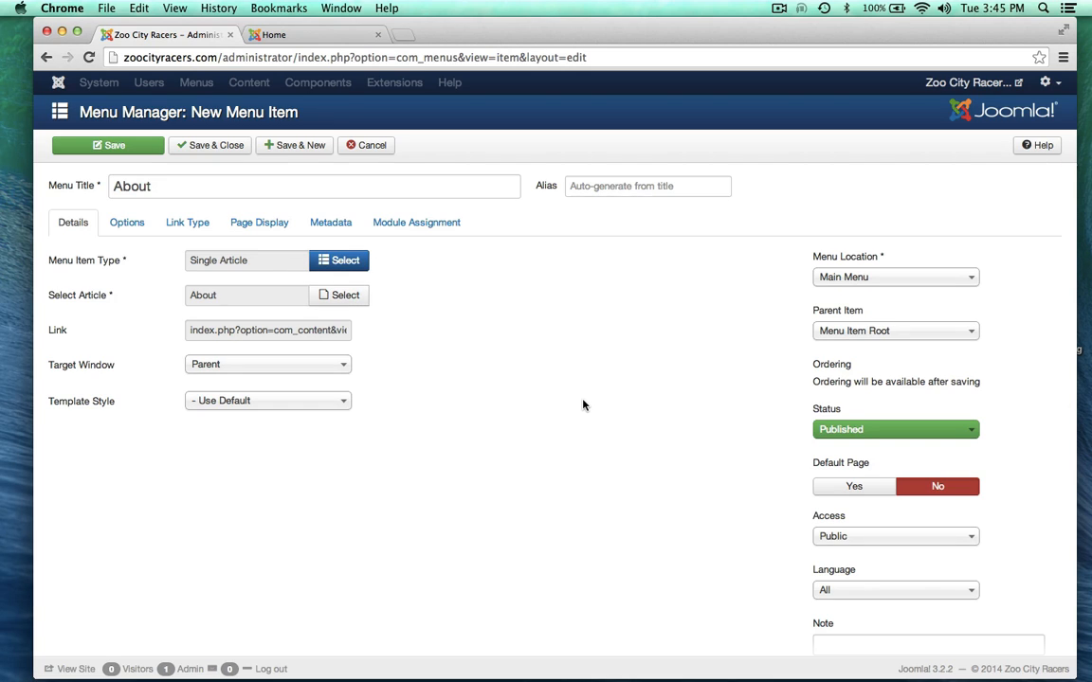
{"action": "left_click", "coordinate": [833, 277]}
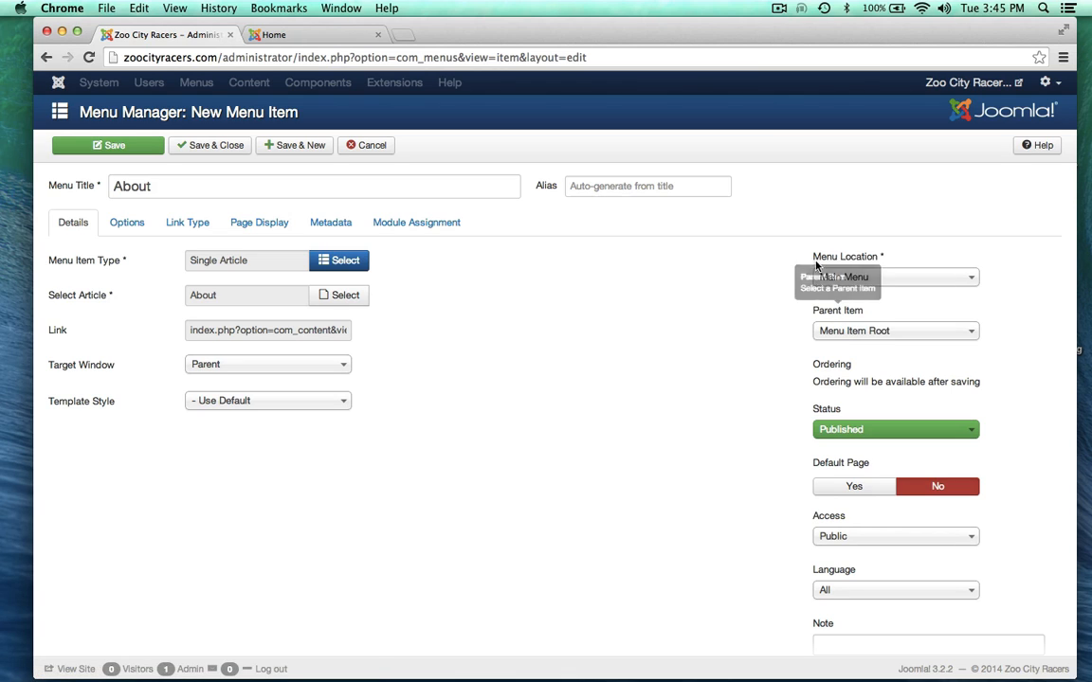
{"action": "left_click", "coordinate": [821, 277]}
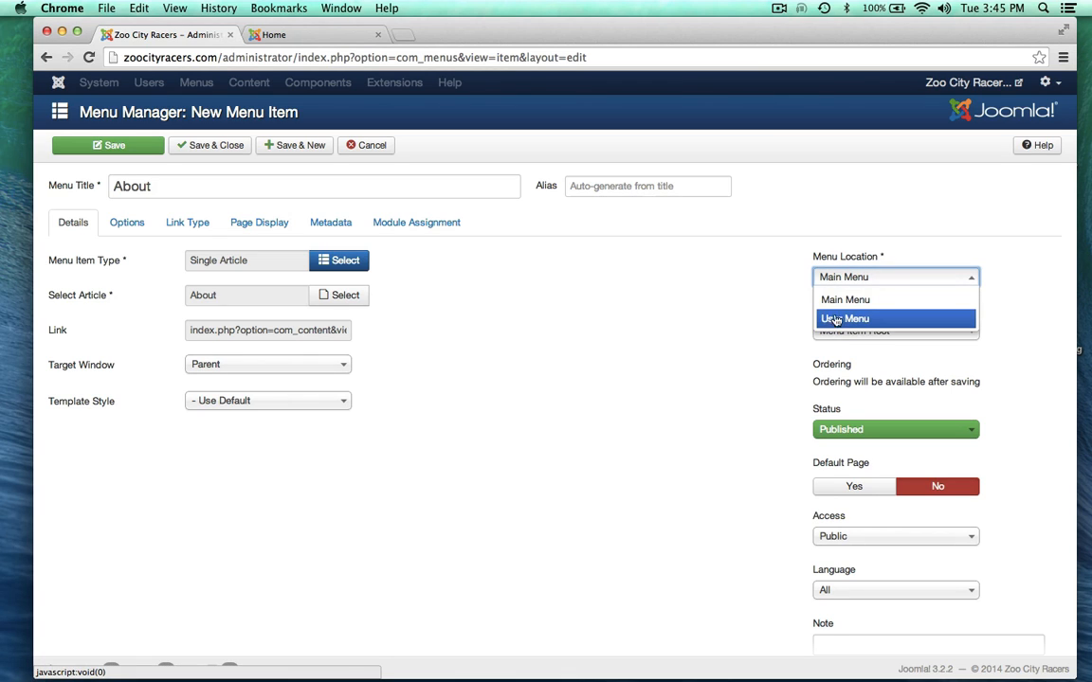
{"action": "left_click", "coordinate": [767, 304]}
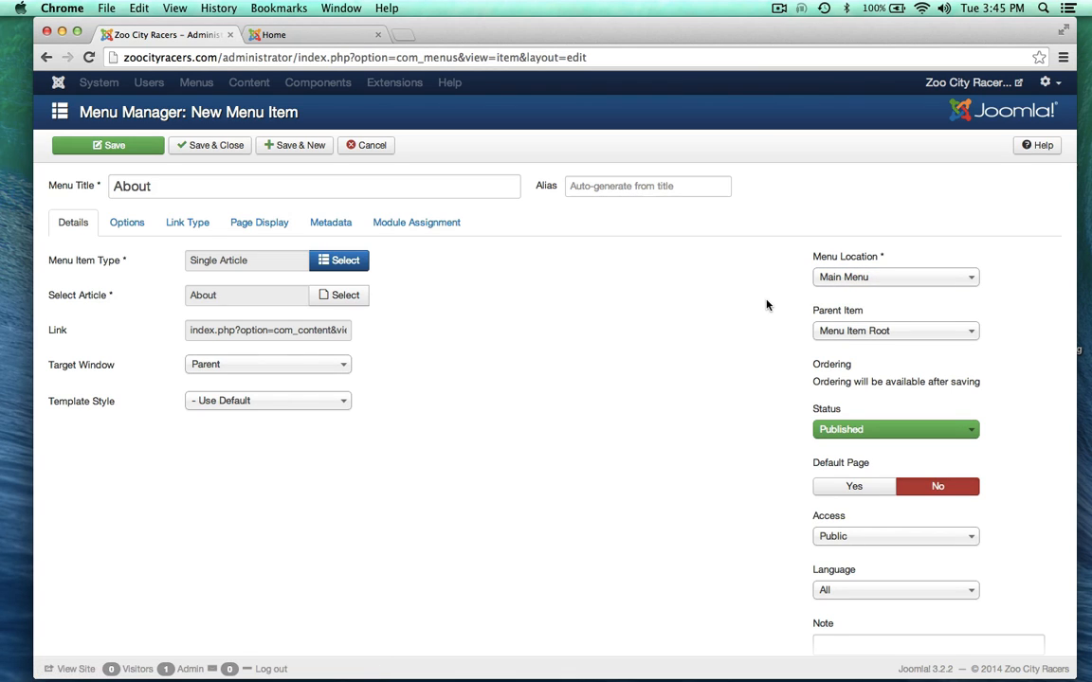
{"action": "left_click", "coordinate": [319, 34]}
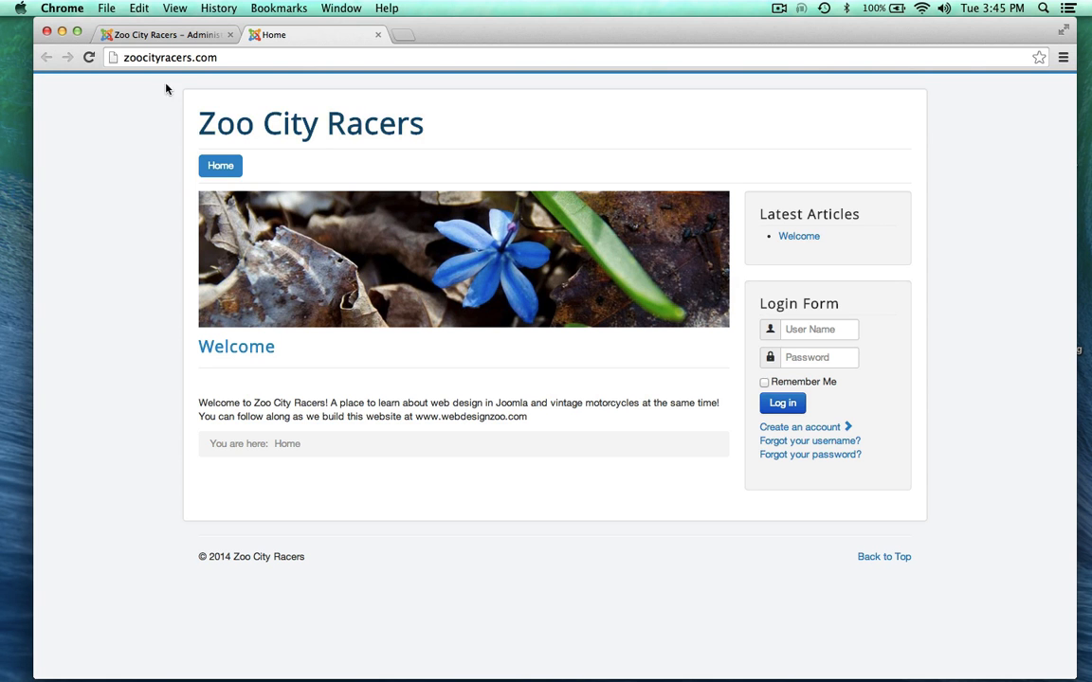
{"action": "left_click", "coordinate": [180, 35]}
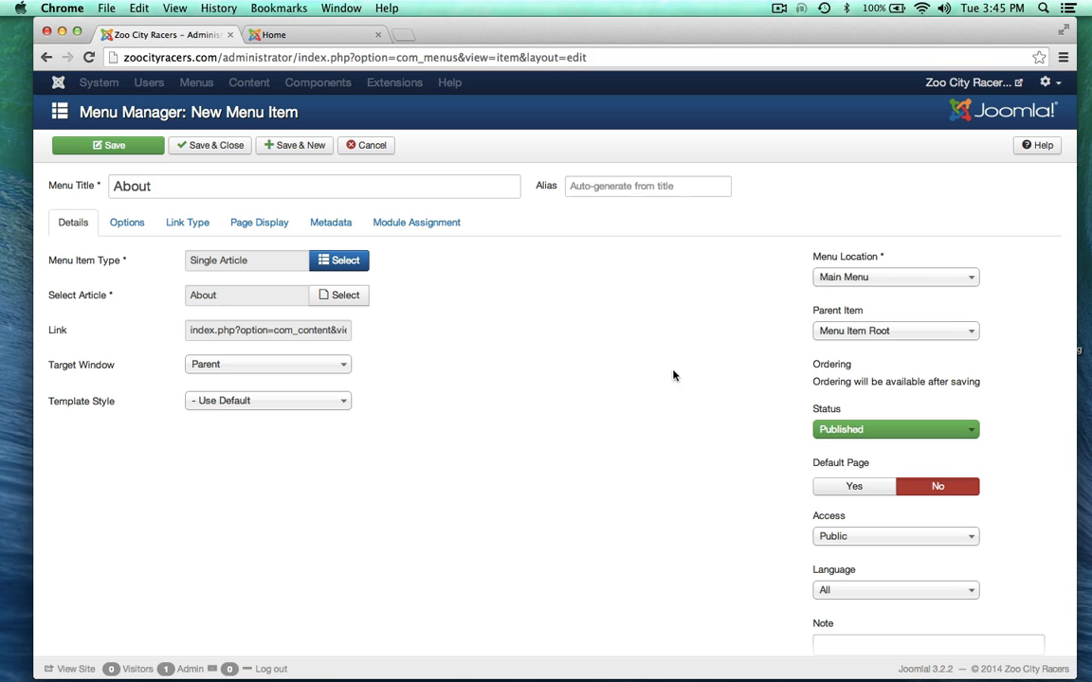
{"action": "left_click", "coordinate": [292, 38]}
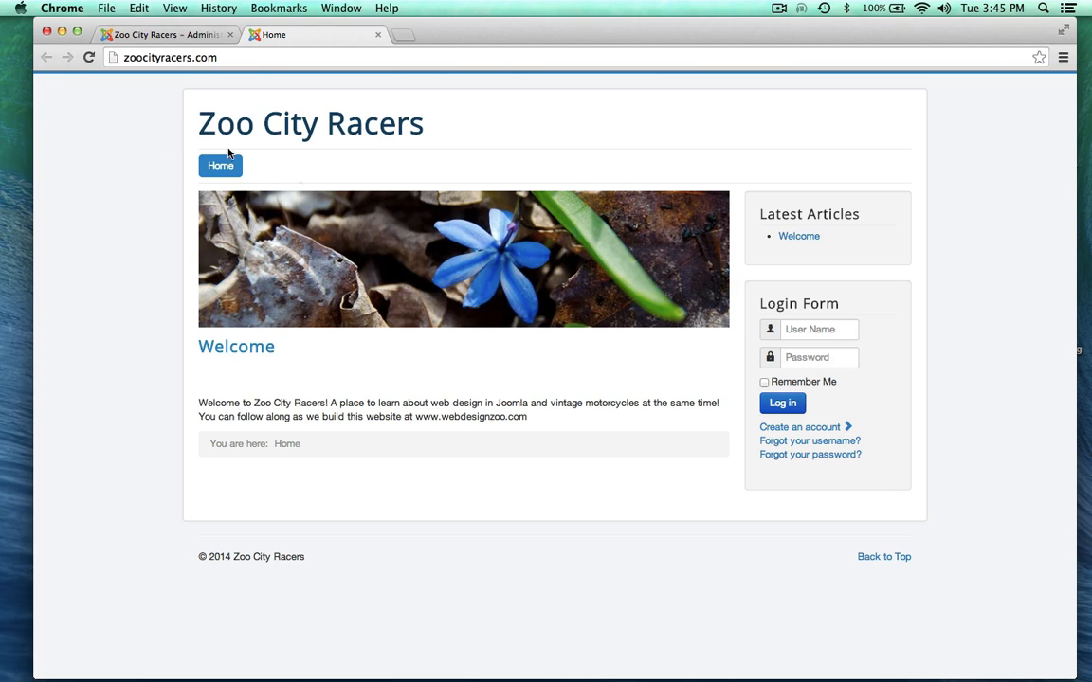
{"action": "left_click", "coordinate": [142, 34]}
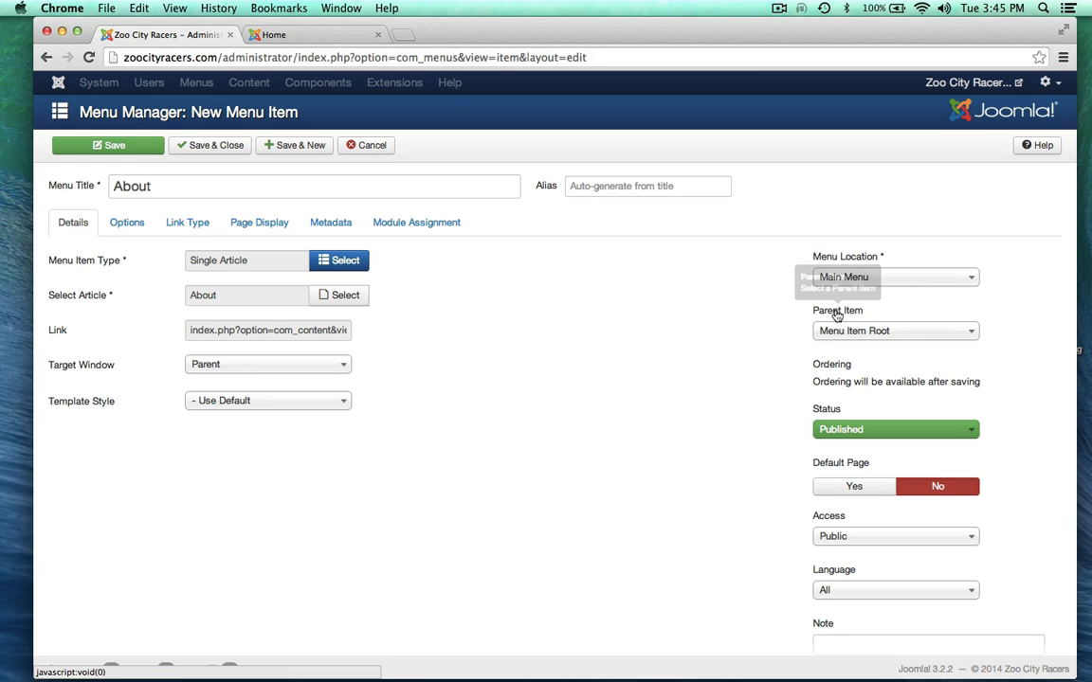
{"action": "left_click", "coordinate": [318, 43]}
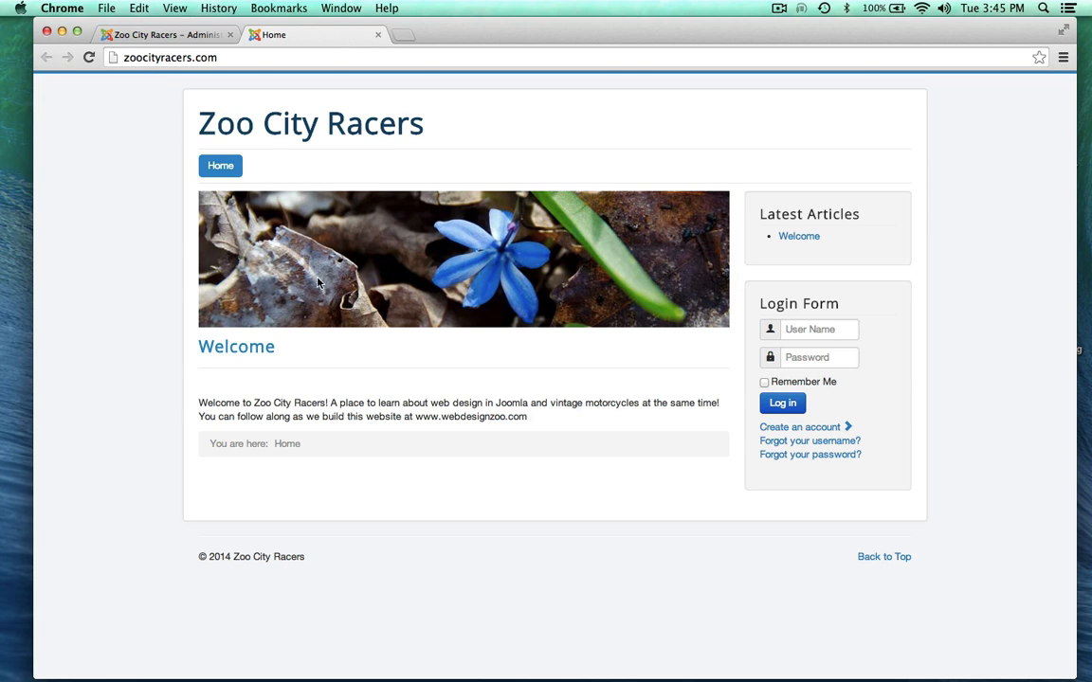
{"action": "left_click", "coordinate": [192, 34]}
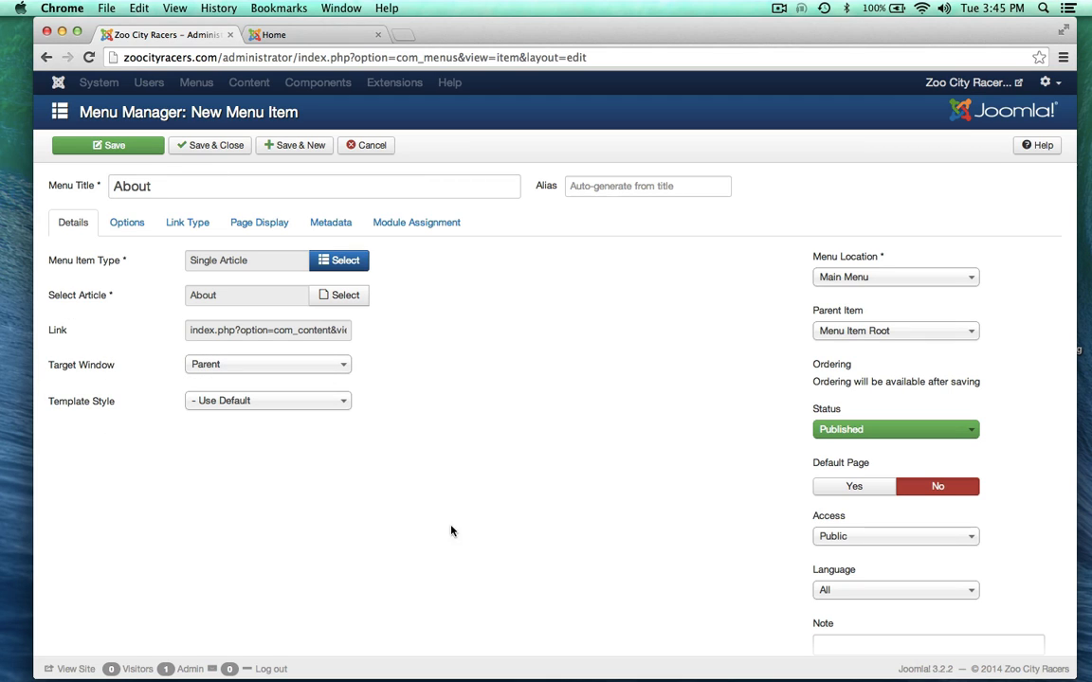
Step: Save and close the About menu item, then reload the live site
{"action": "left_click", "coordinate": [210, 141]}
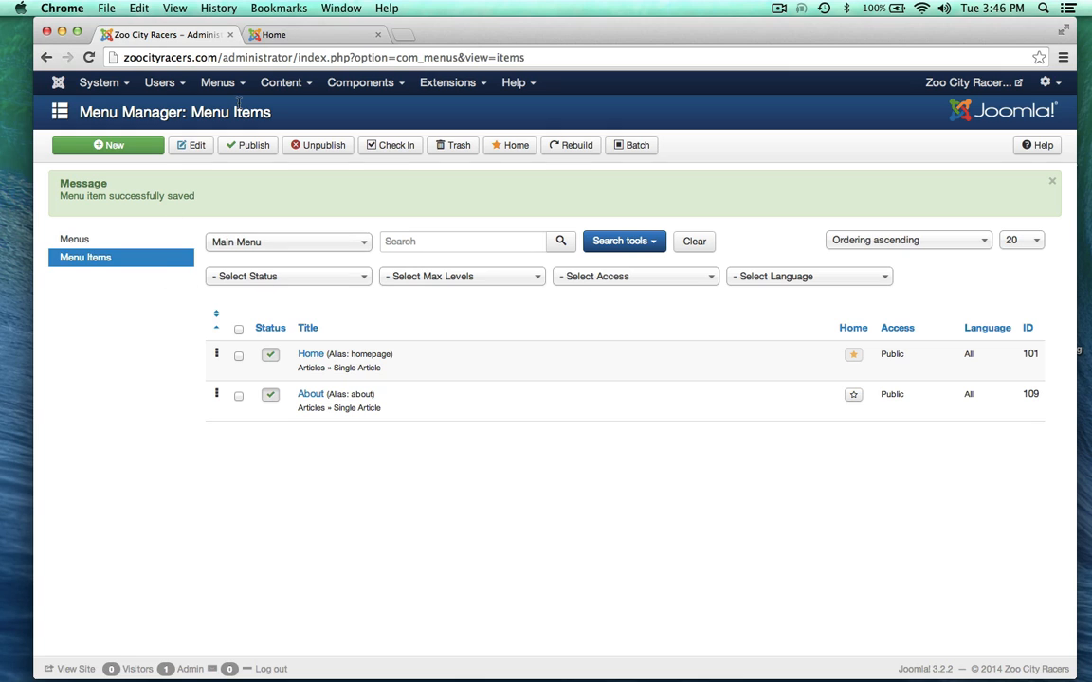
{"action": "left_click", "coordinate": [286, 35]}
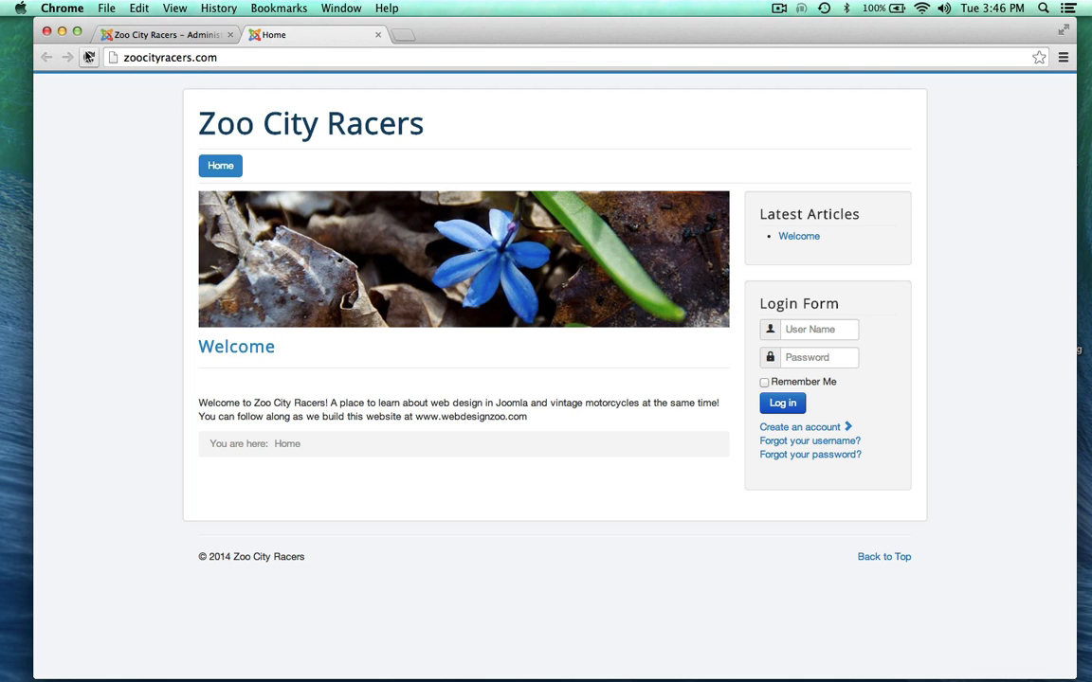
{"action": "left_click", "coordinate": [88, 58]}
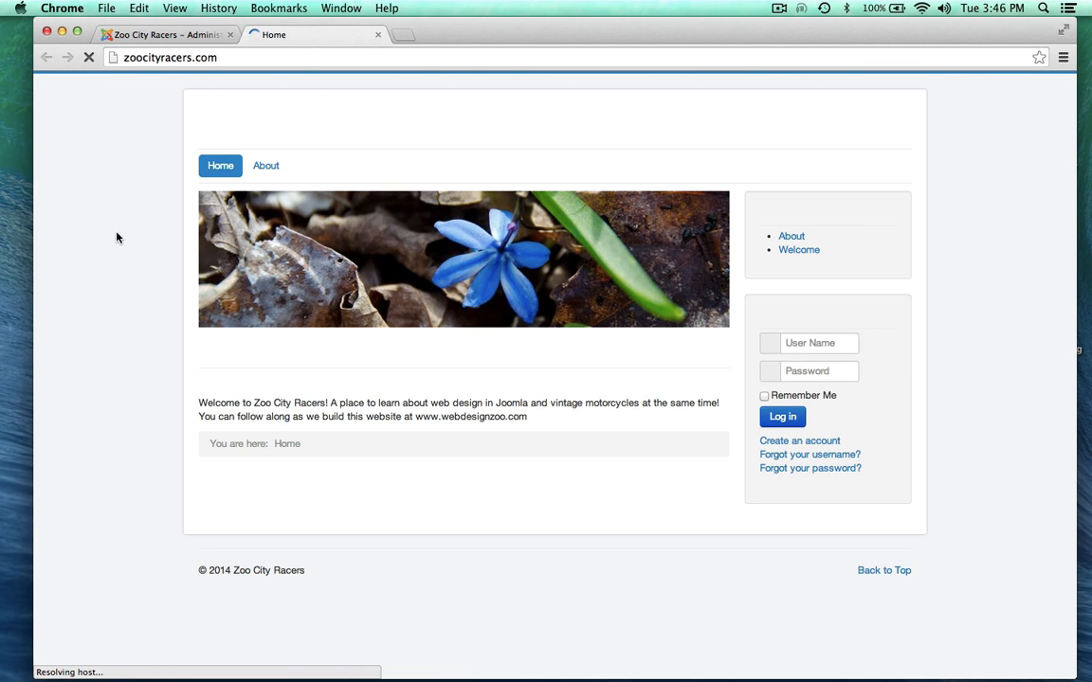
Step: Open the new About page from the site menu and scroll through its motorcycle history article
{"action": "left_click", "coordinate": [269, 168]}
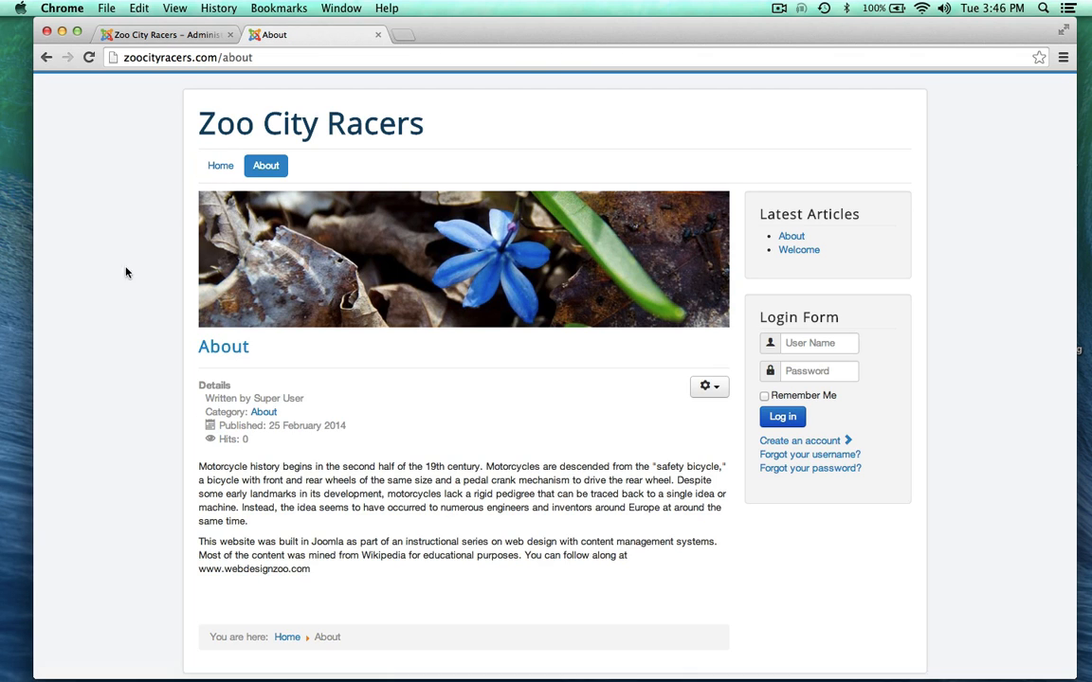
{"action": "scroll", "coordinate": [104, 371], "scroll_direction": "down", "scroll_amount": 3}
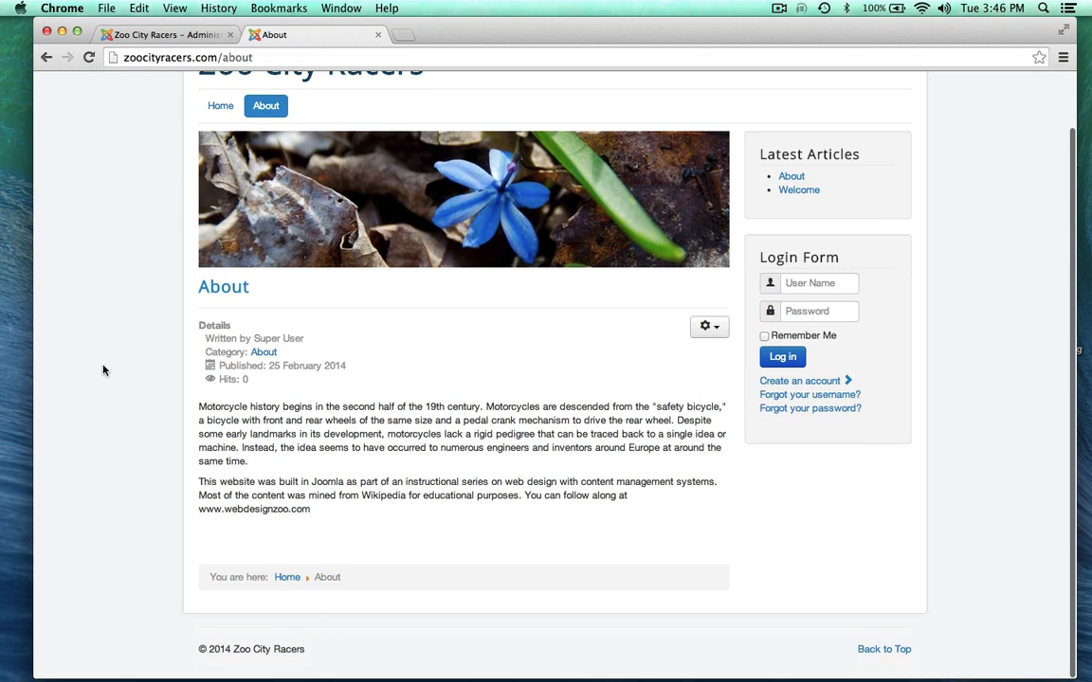
{"action": "scroll", "coordinate": [105, 371], "scroll_direction": "up", "scroll_amount": 3}
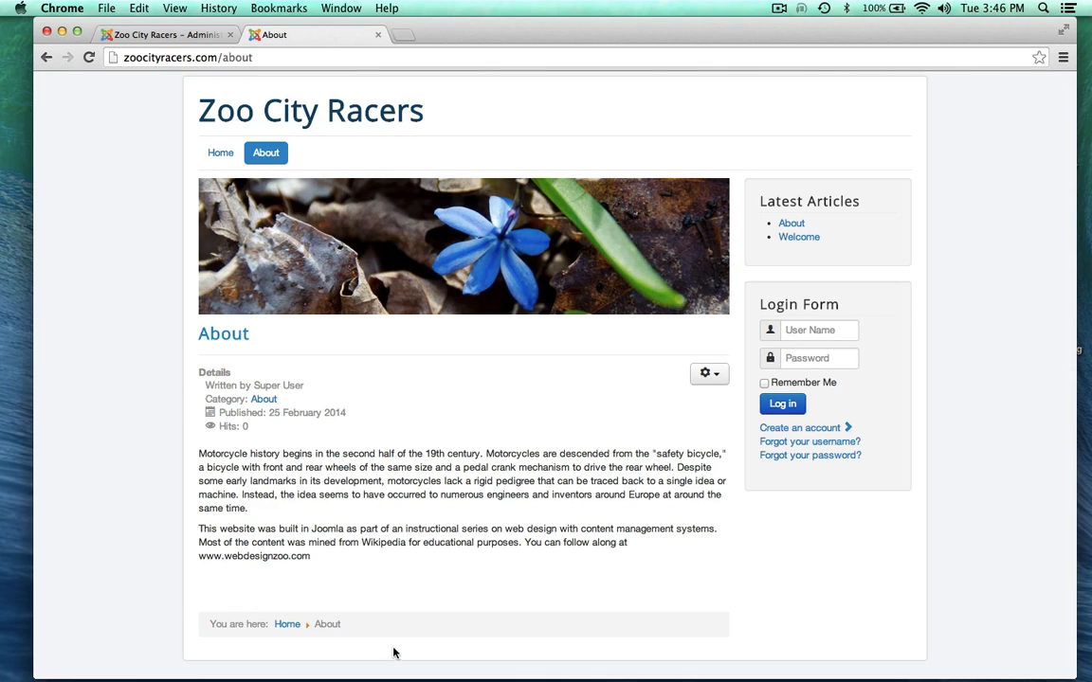
{"action": "scroll", "coordinate": [164, 464], "scroll_direction": "down", "scroll_amount": 1}
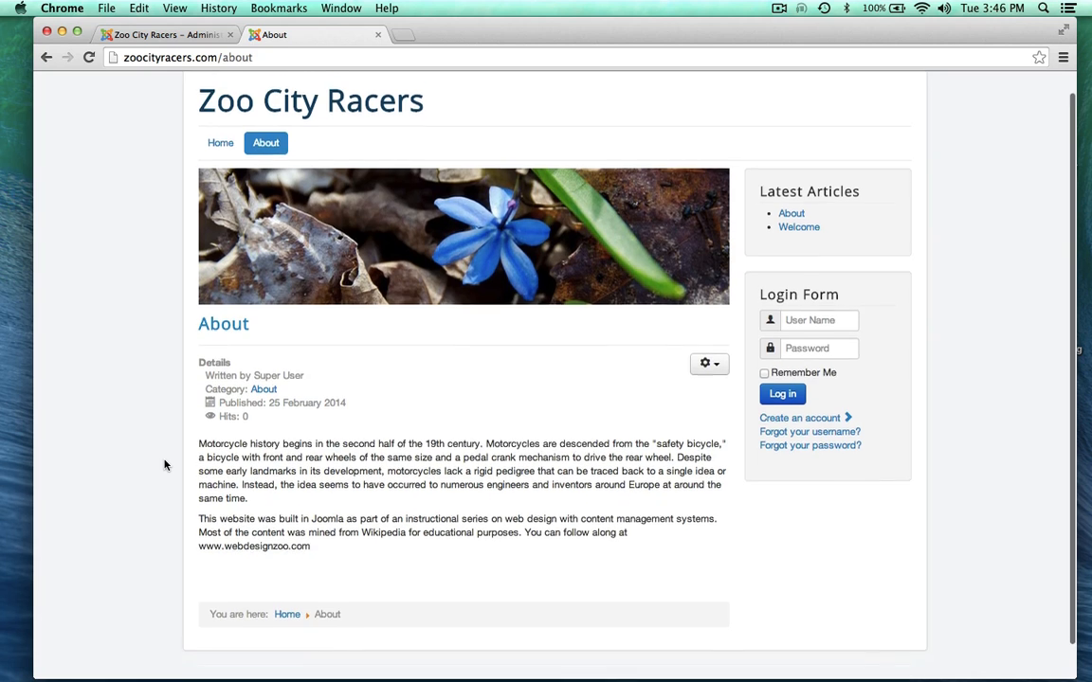
{"action": "scroll", "coordinate": [164, 464], "scroll_direction": "up", "scroll_amount": 2}
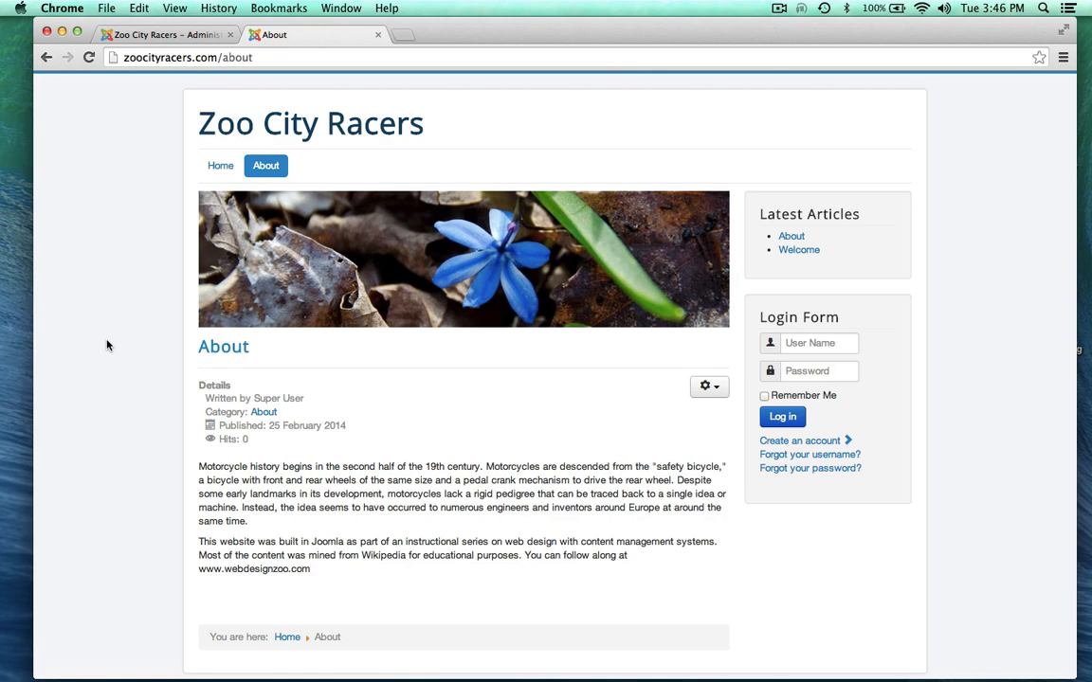
{"action": "scroll", "coordinate": [107, 345], "scroll_direction": "down", "scroll_amount": 3}
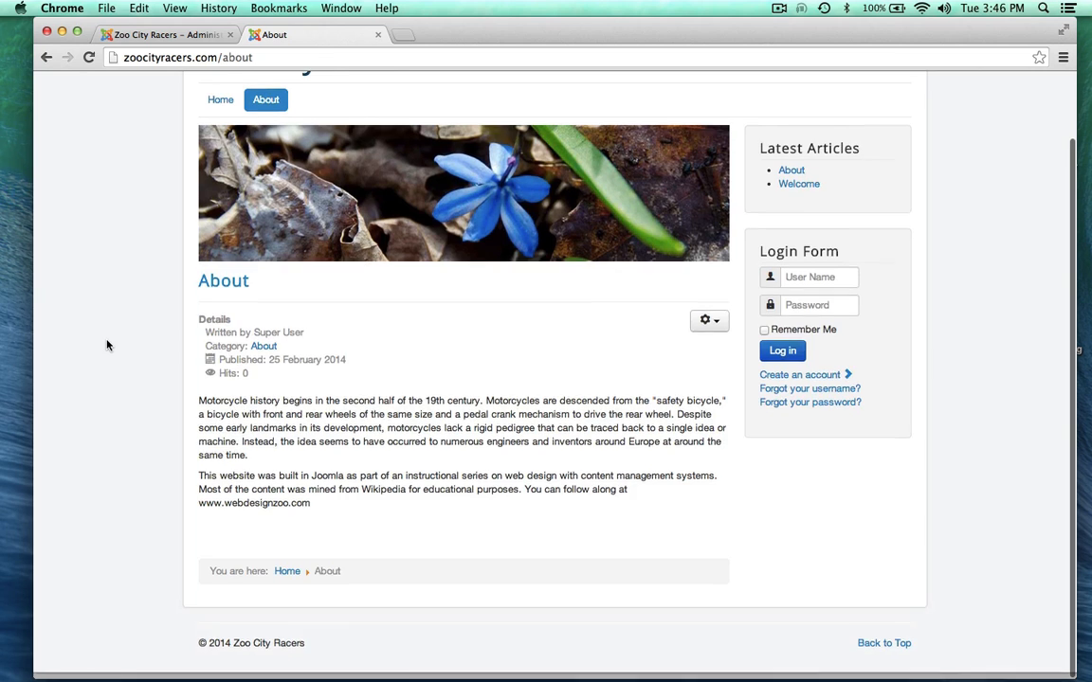
{"action": "scroll", "coordinate": [107, 345], "scroll_direction": "up", "scroll_amount": 3}
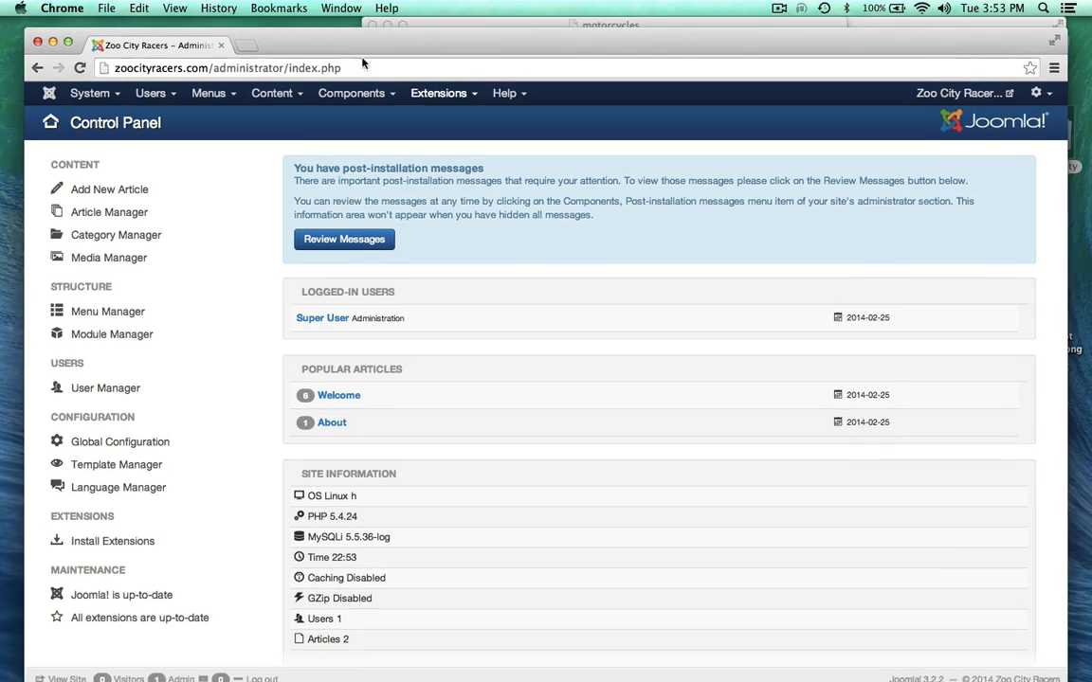
Step: Open the my map.rtf site map from the file browser and move it aside
{"action": "left_click_drag", "start_coordinate": [355, 33], "coordinate": [358, 89]}
{"action": "left_click", "coordinate": [881, 26]}
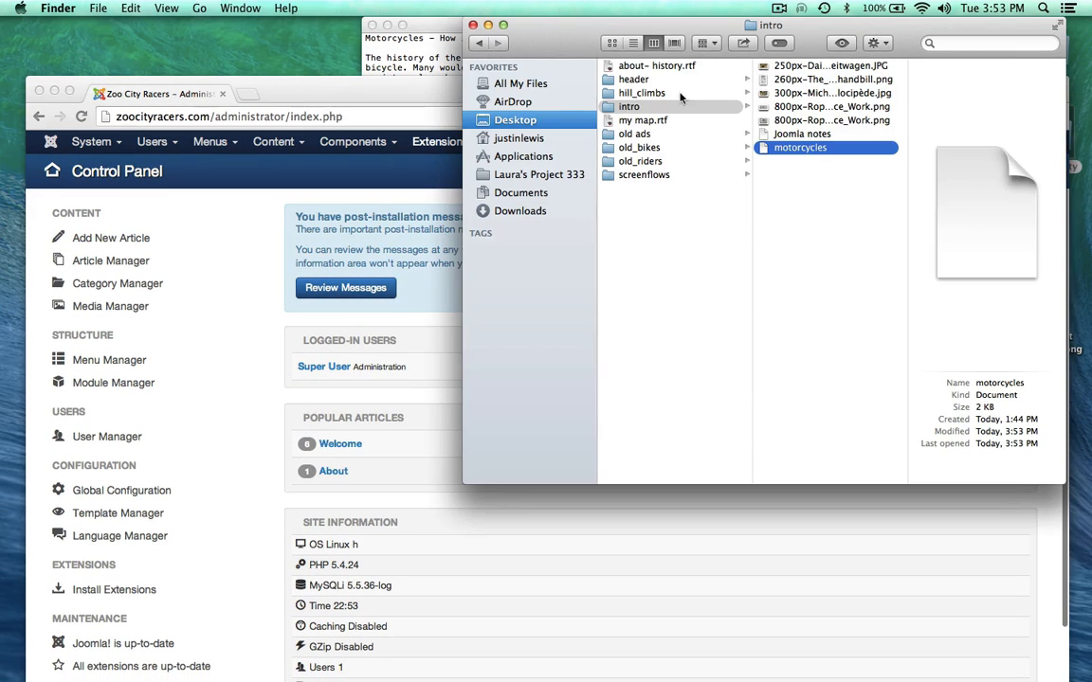
{"action": "double_click", "coordinate": [642, 120]}
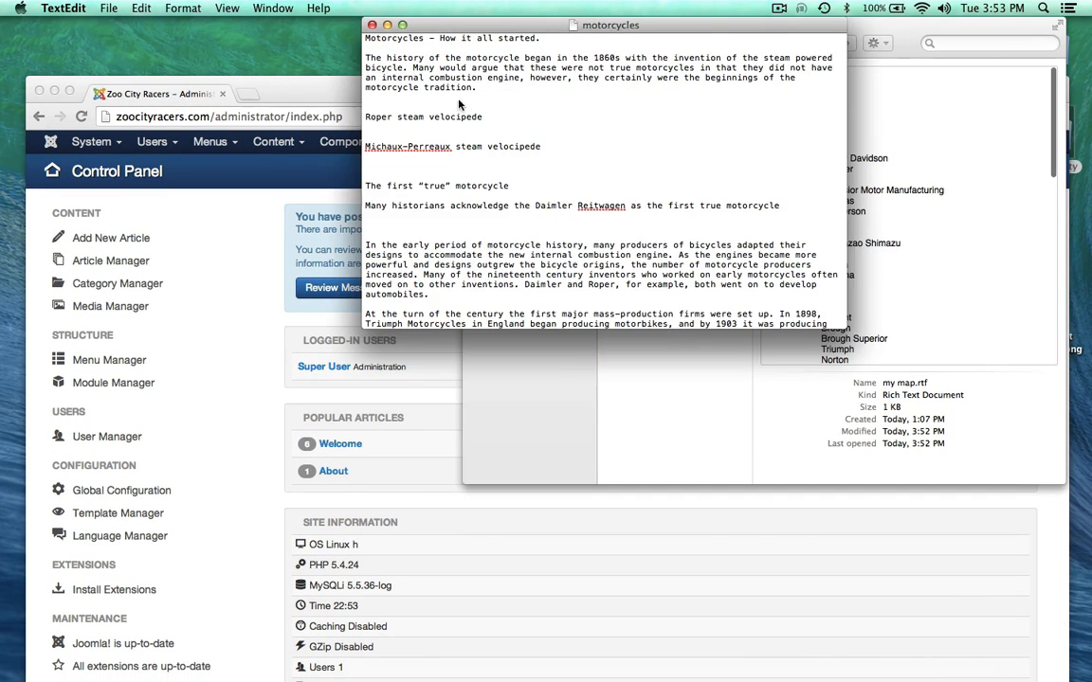
{"action": "left_click_drag", "start_coordinate": [412, 23], "coordinate": [758, 17]}
Step: Select Motorcycles in the site map, skim the motorcycles text, then maximize the Joomla admin
{"action": "scroll", "coordinate": [762, 224], "scroll_direction": "down", "scroll_amount": 1}
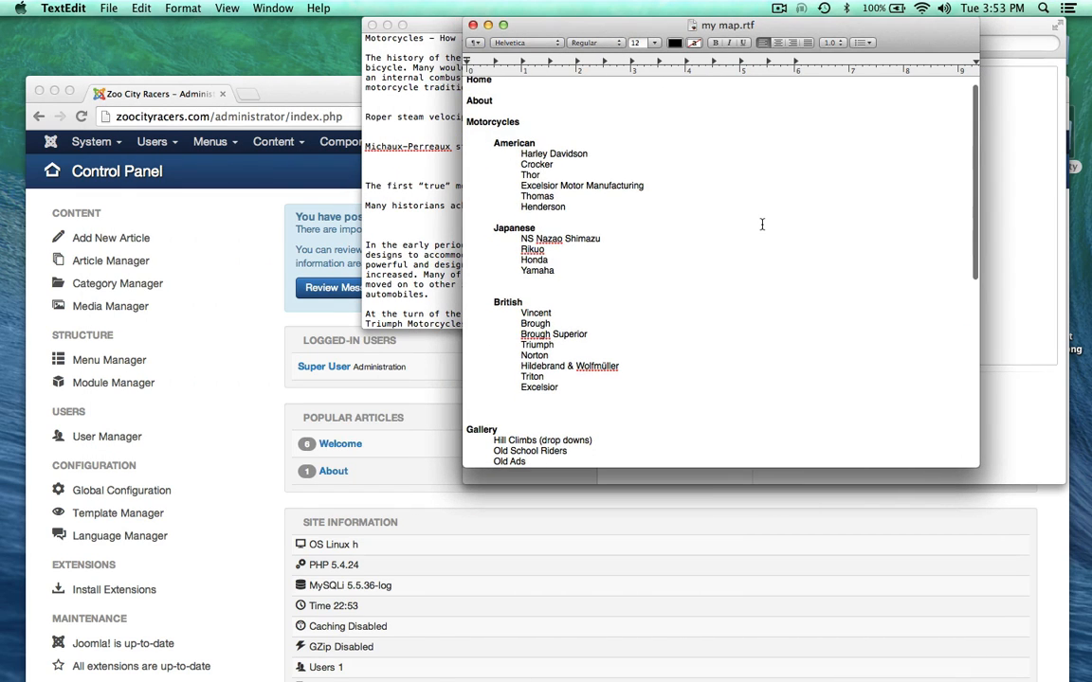
{"action": "left_click", "coordinate": [466, 121]}
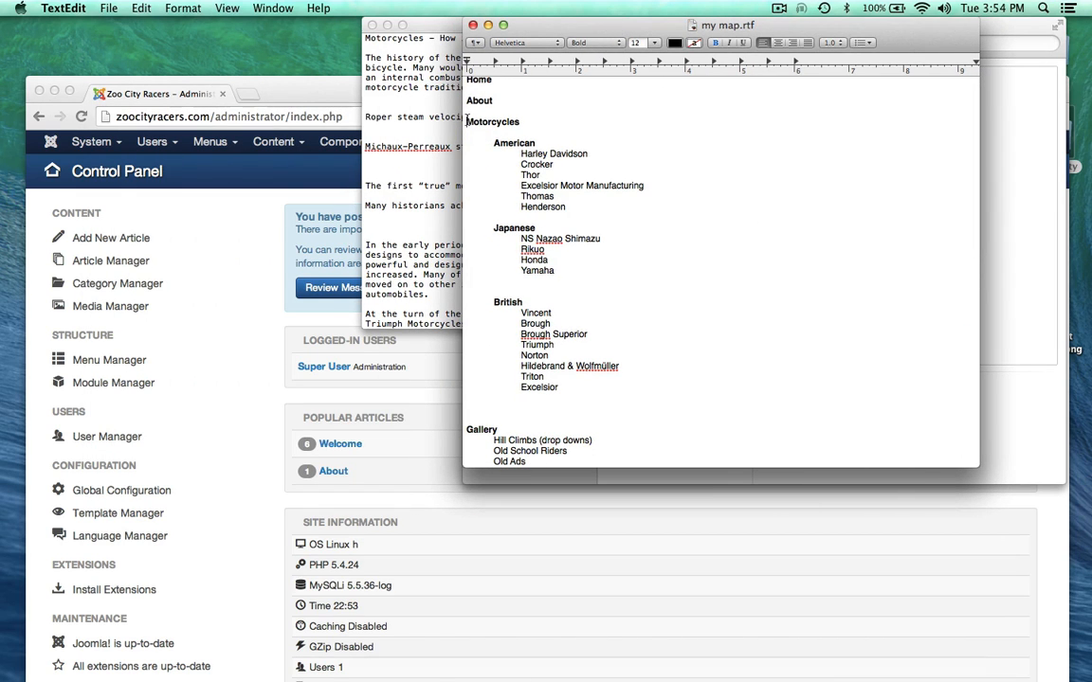
{"action": "double_click", "coordinate": [470, 120]}
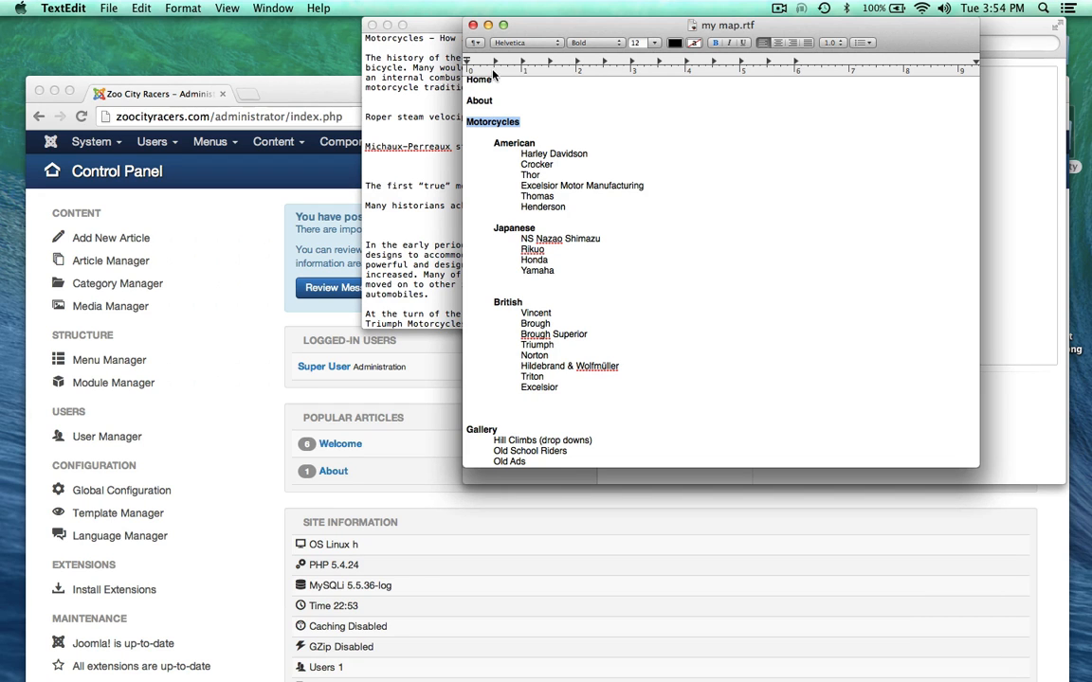
{"action": "left_click_drag", "start_coordinate": [398, 25], "coordinate": [467, 20]}
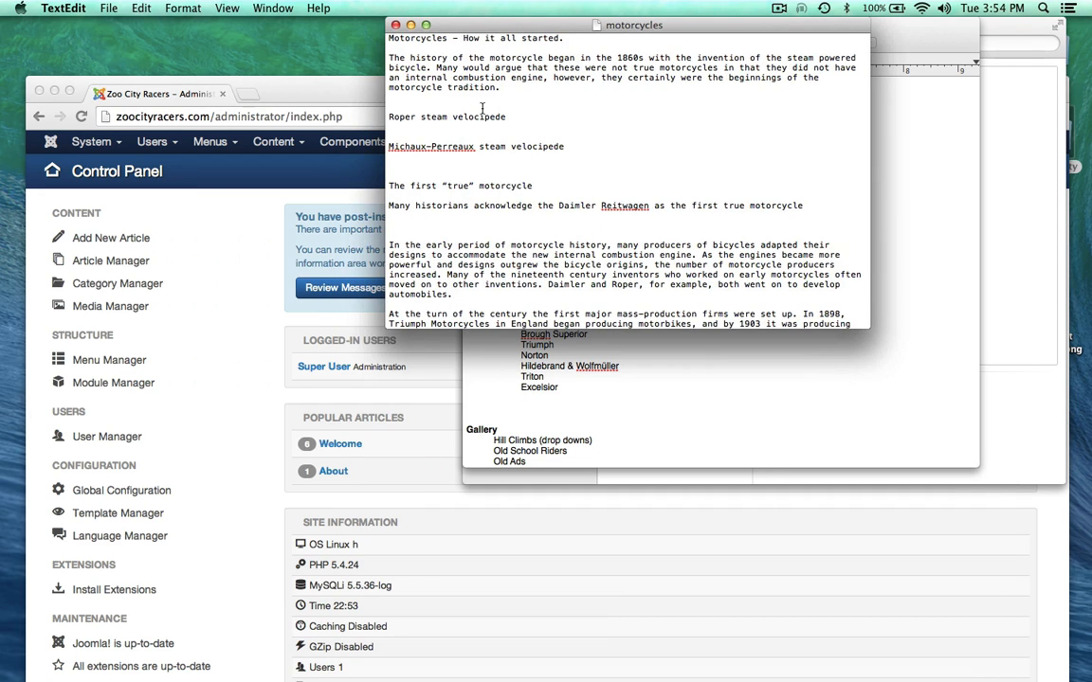
{"action": "scroll", "coordinate": [482, 108], "scroll_direction": "down", "scroll_amount": 3}
{"action": "scroll", "coordinate": [483, 109], "scroll_direction": "up", "scroll_amount": 3}
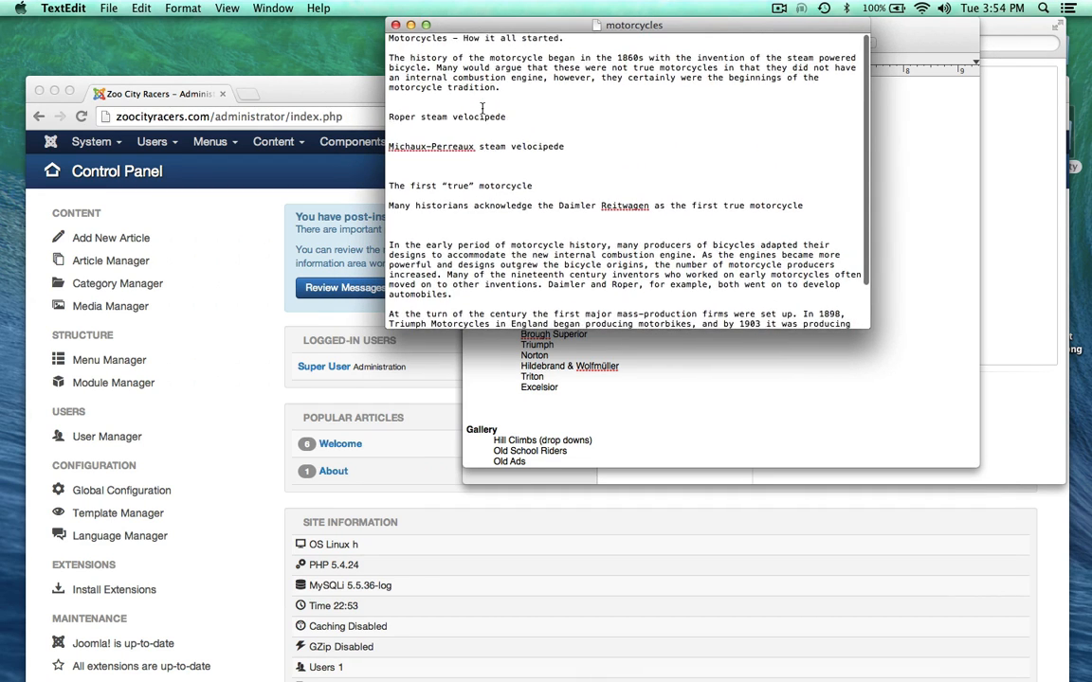
{"action": "double_click", "coordinate": [327, 81]}
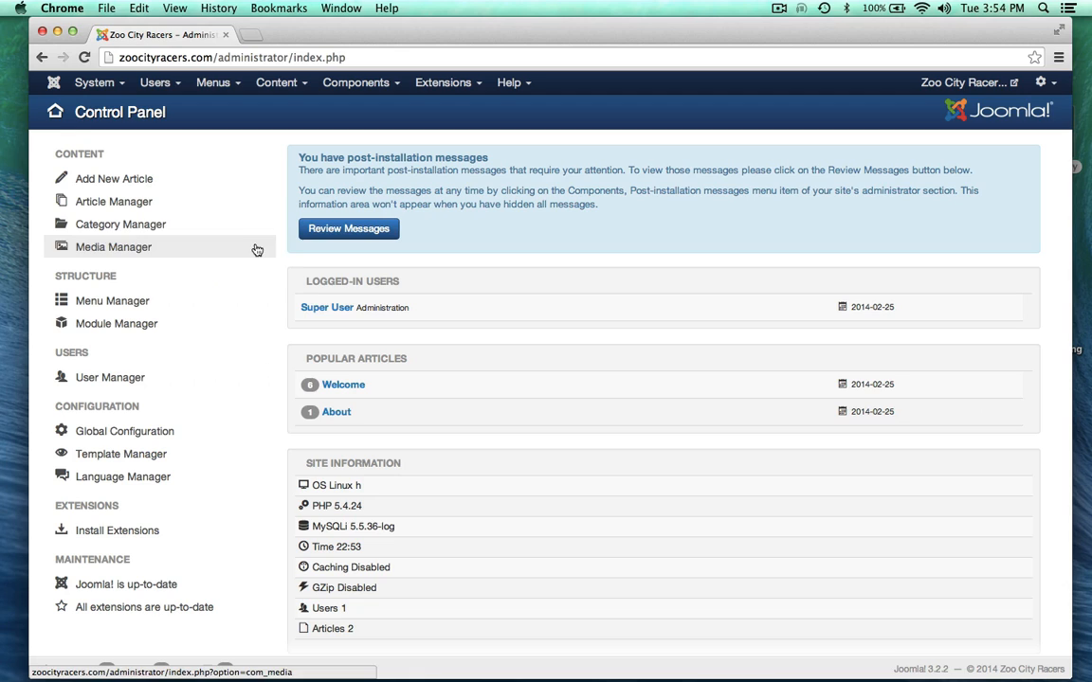
Step: Create a new article titled Motorcycles in the Motorcycles category
{"action": "left_click", "coordinate": [125, 180]}
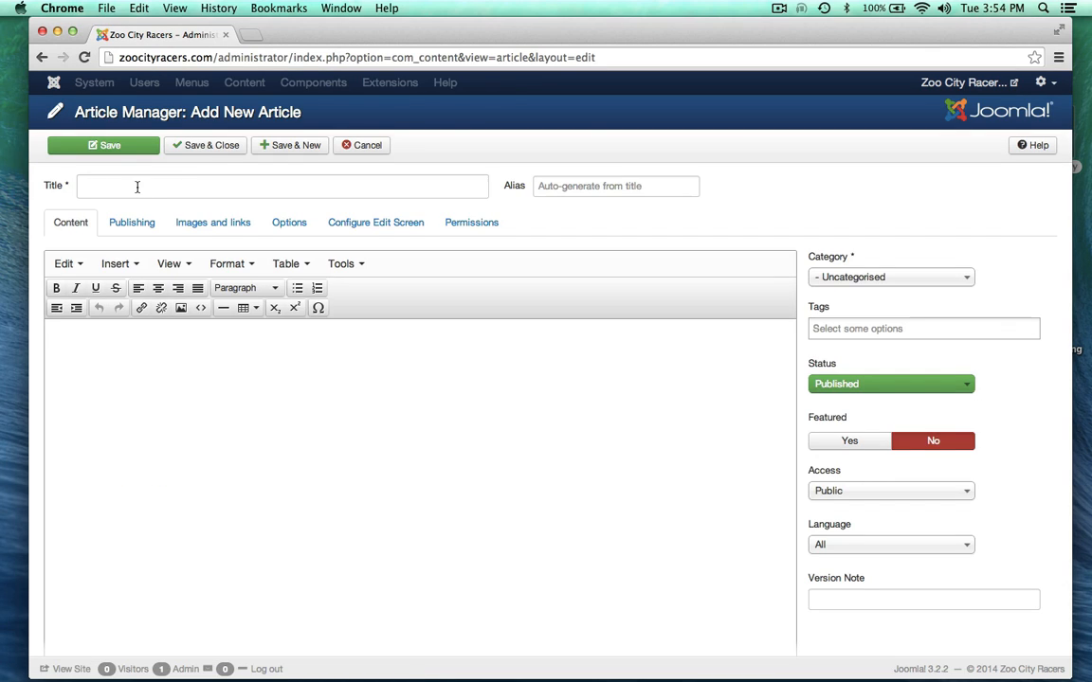
{"action": "left_click", "coordinate": [137, 187]}
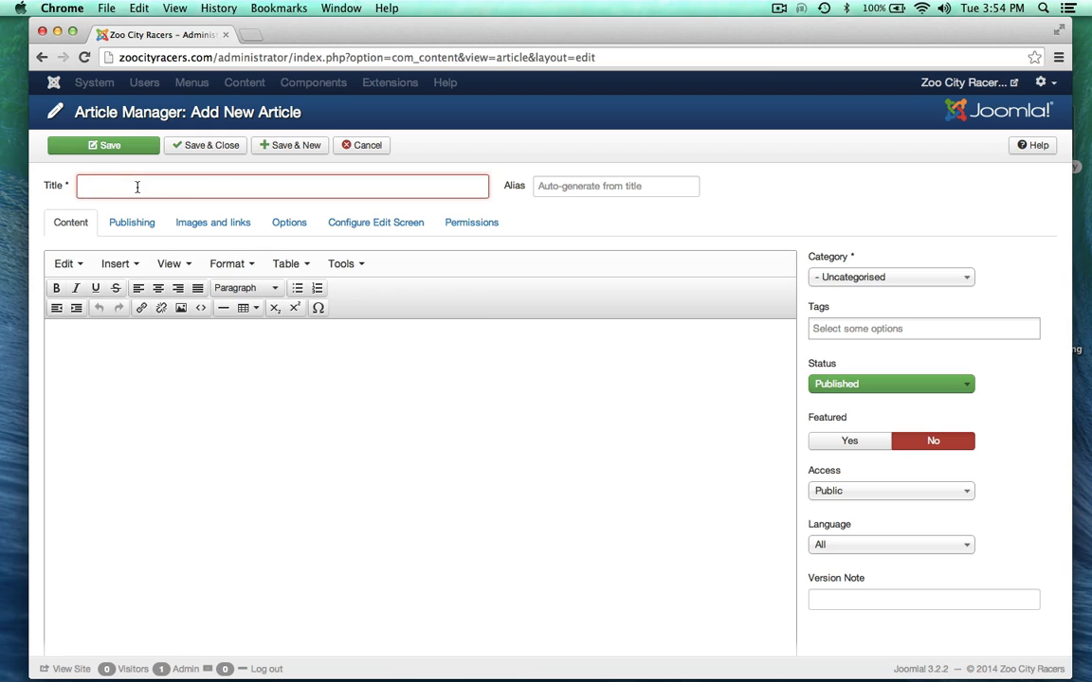
{"action": "type", "text": "M"}
{"action": "left_click", "coordinate": [95, 245]}
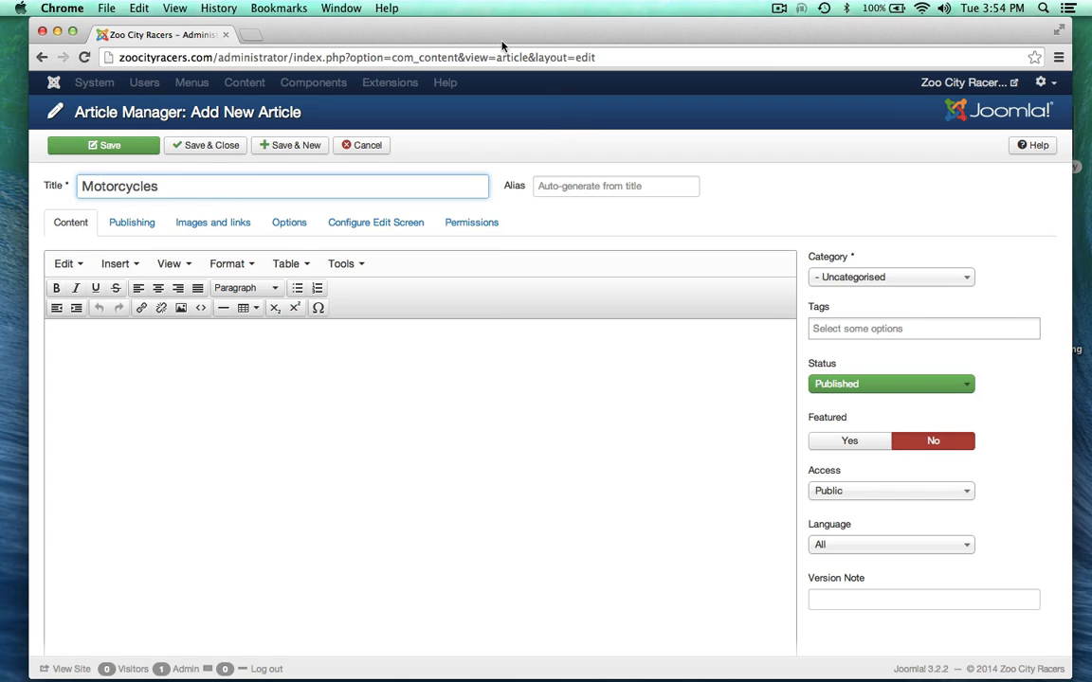
{"action": "left_click_drag", "start_coordinate": [452, 26], "coordinate": [458, 26]}
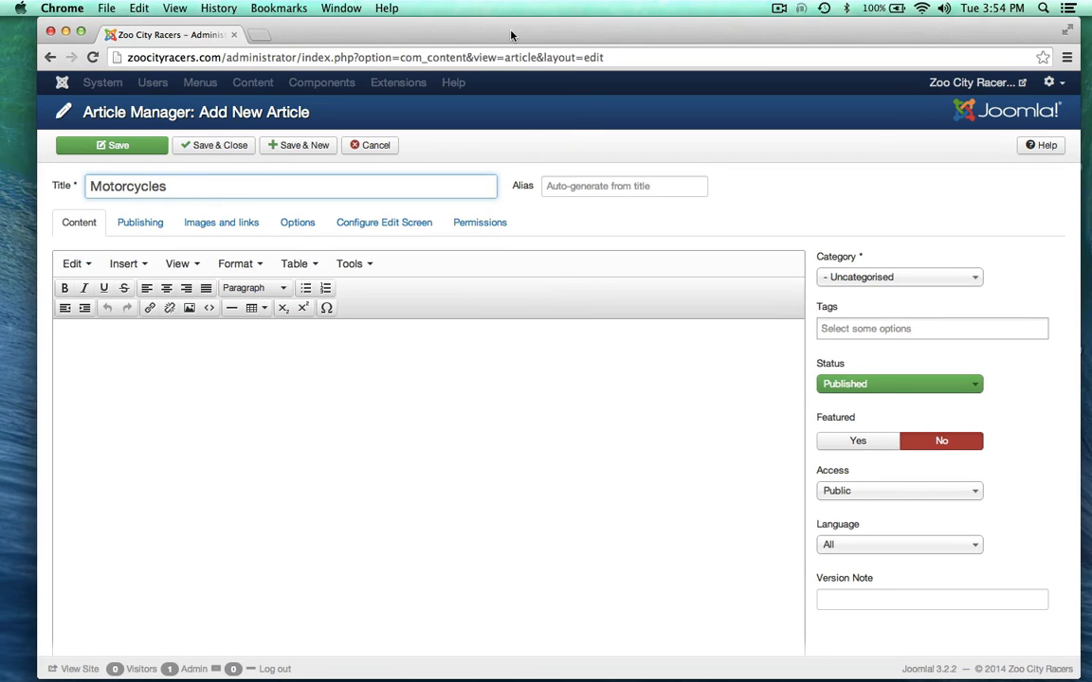
{"action": "left_click", "coordinate": [850, 277]}
{"action": "left_click", "coordinate": [845, 341]}
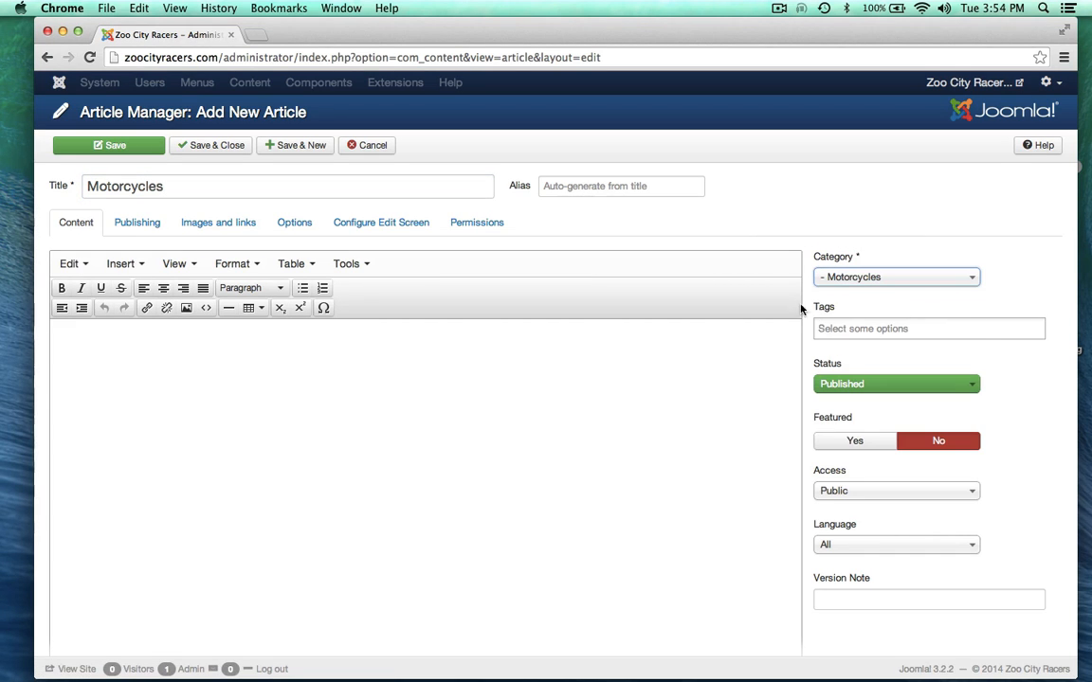
Step: Select and copy all the motorcycles text in TextEdit, then bring the article editor back
{"action": "left_click_drag", "start_coordinate": [516, 30], "coordinate": [570, 112]}
{"action": "left_click", "coordinate": [502, 63]}
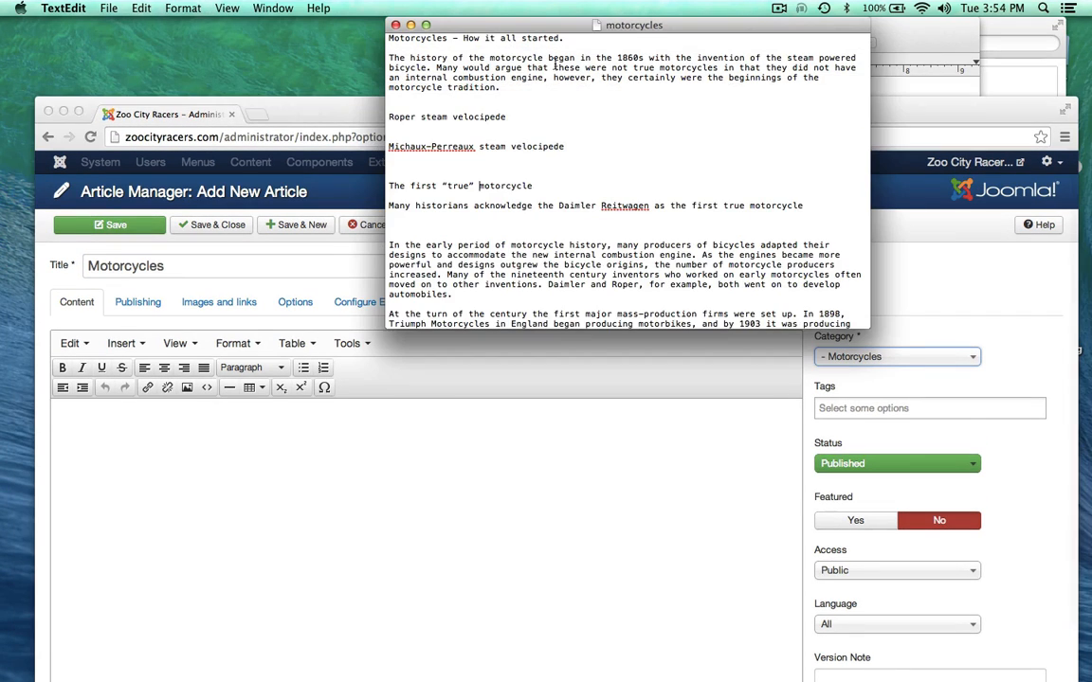
{"action": "key", "text": "super+a"}
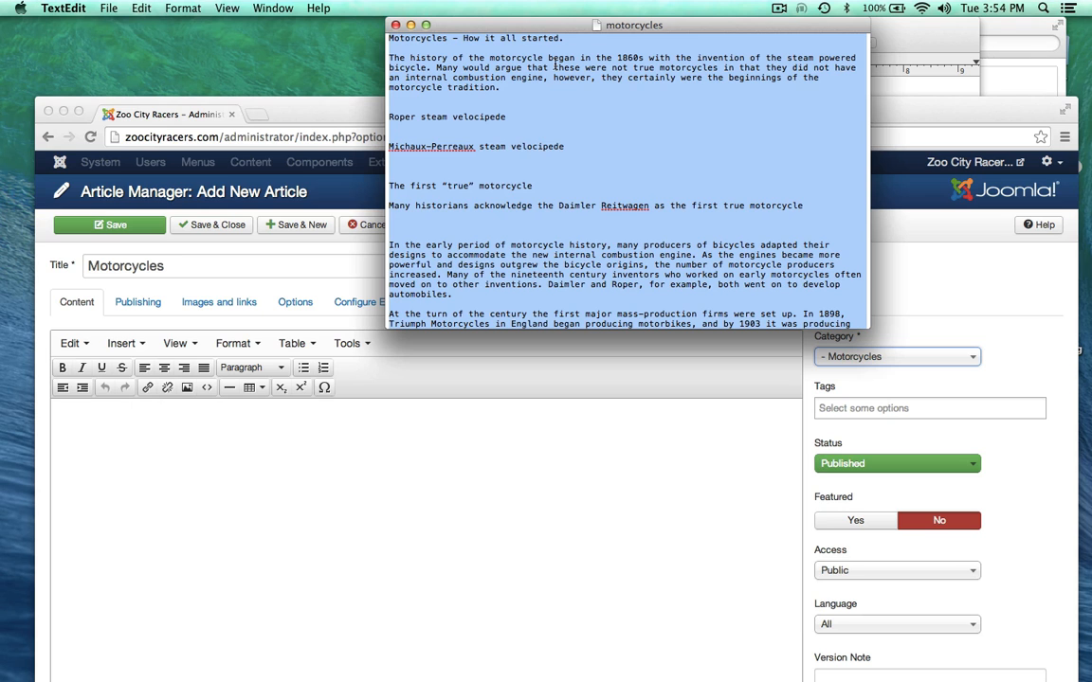
{"action": "left_click", "coordinate": [374, 108]}
{"action": "left_click_drag", "start_coordinate": [370, 110], "coordinate": [364, 36]}
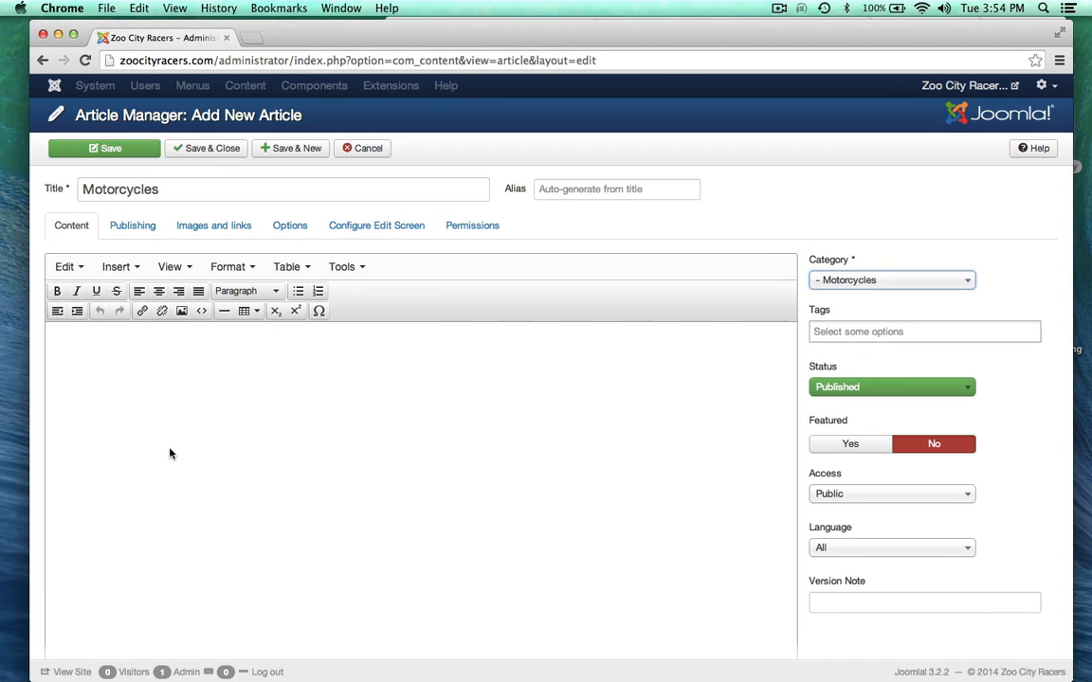
Step: Paste the motorcycle history text into the article body and remove the extra blank lines
{"action": "key", "text": "super+v"}
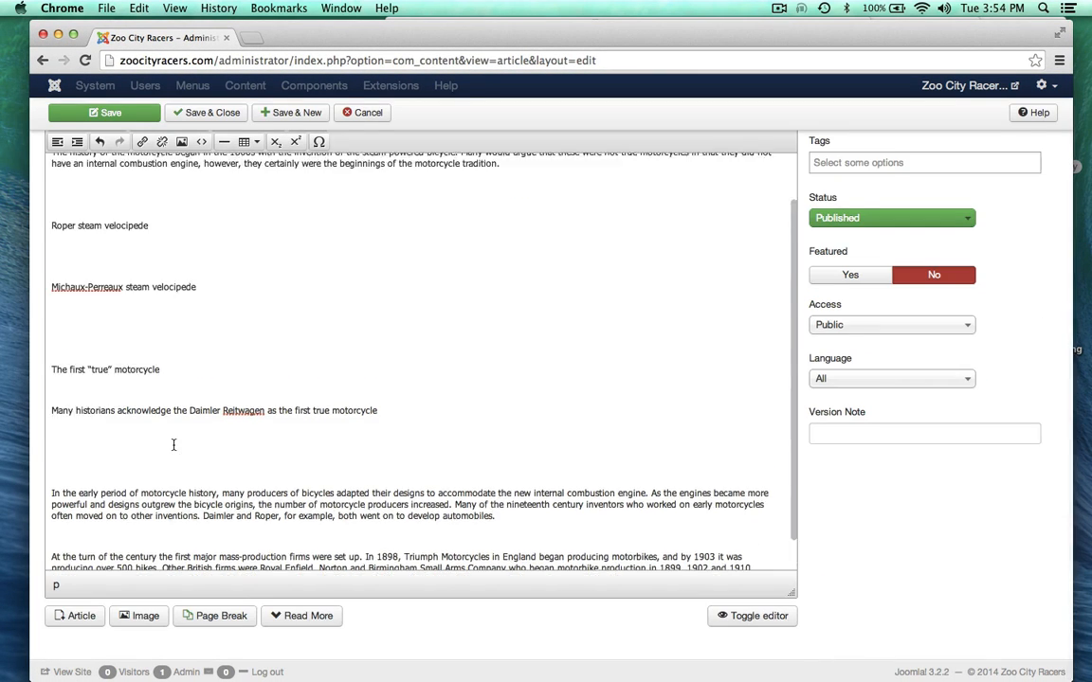
{"action": "scroll", "coordinate": [173, 445], "scroll_direction": "up", "scroll_amount": 10}
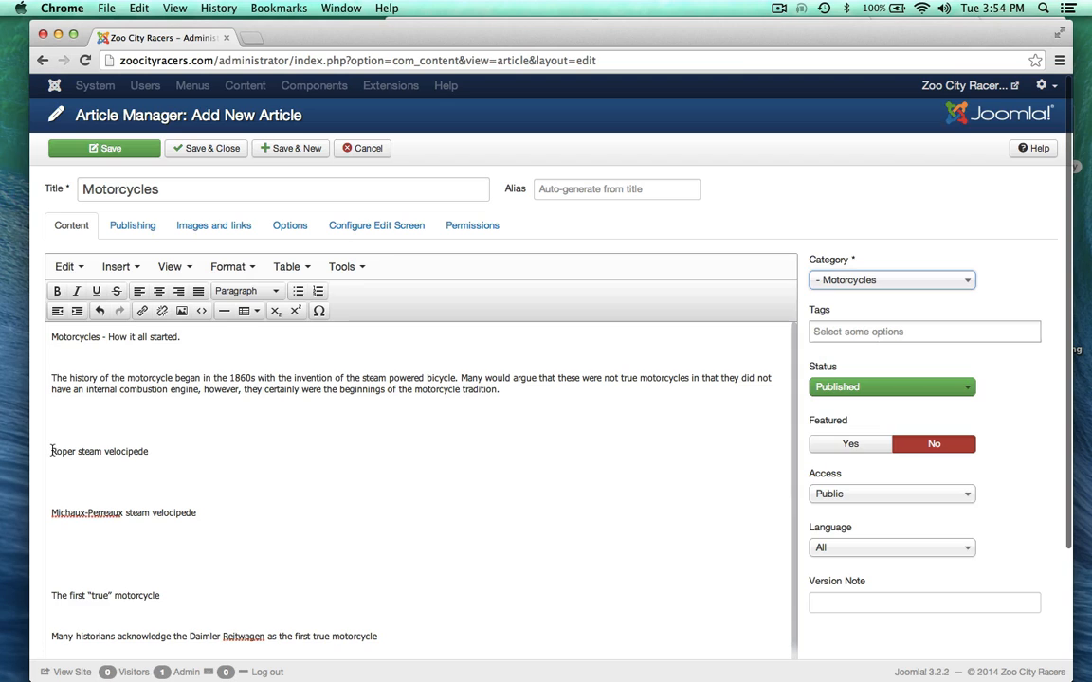
{"action": "left_click", "coordinate": [52, 451]}
{"action": "key", "text": "BackSpace"}
{"action": "key", "text": "BackSpace"}
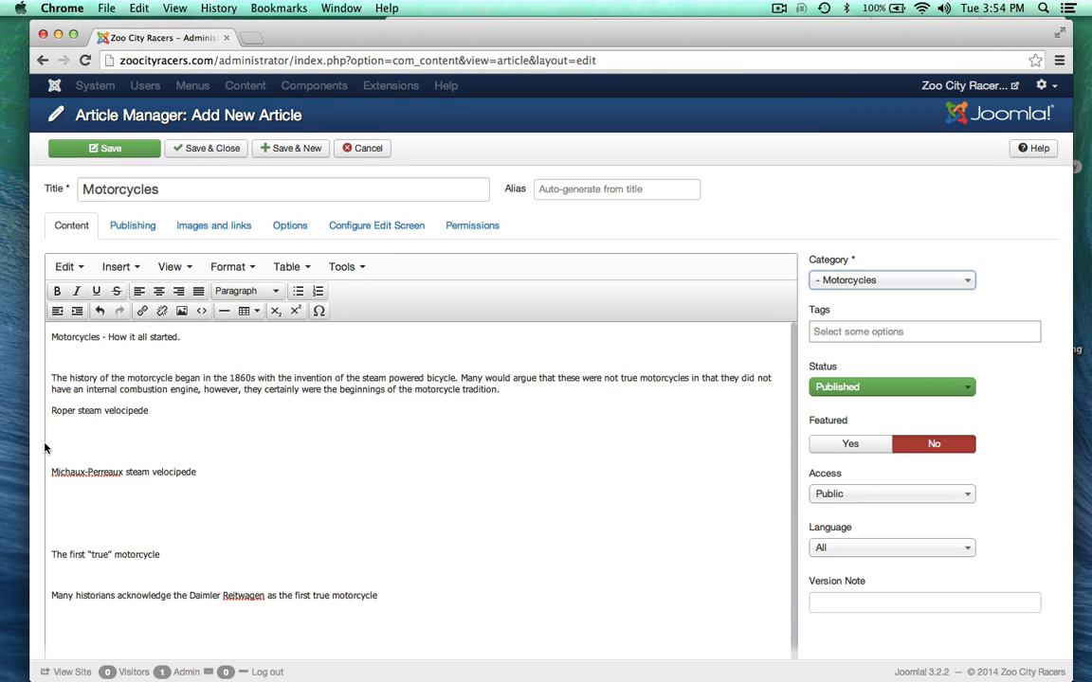
{"action": "left_click", "coordinate": [50, 450]}
{"action": "key", "text": "BackSpace"}
{"action": "key", "text": "BackSpace"}
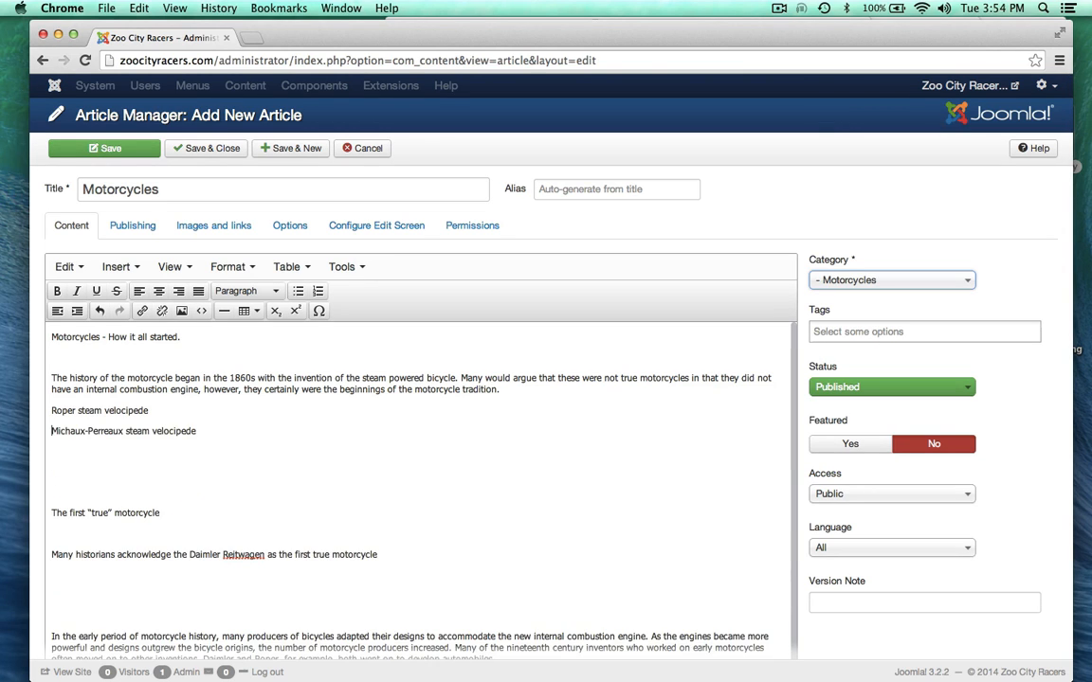
{"action": "key", "text": "BackSpace"}
{"action": "key", "text": "BackSpace"}
{"action": "key", "text": "BackSpace"}
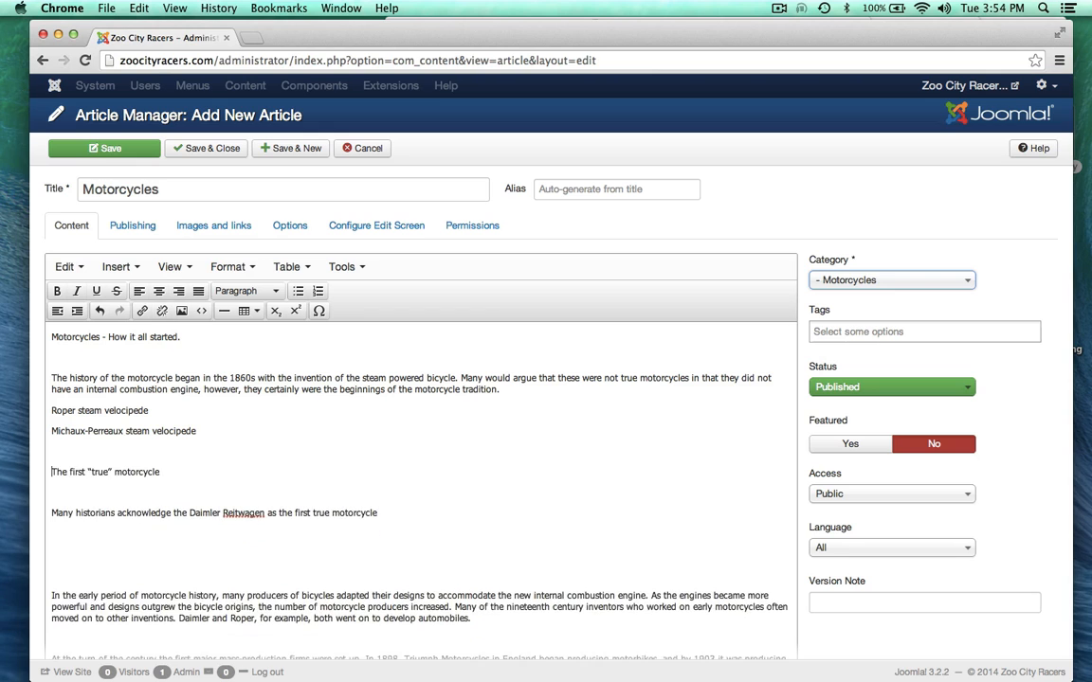
{"action": "key", "text": "Down"}
{"action": "key", "text": "Down"}
{"action": "key", "text": "BackSpace"}
{"action": "key", "text": "Down"}
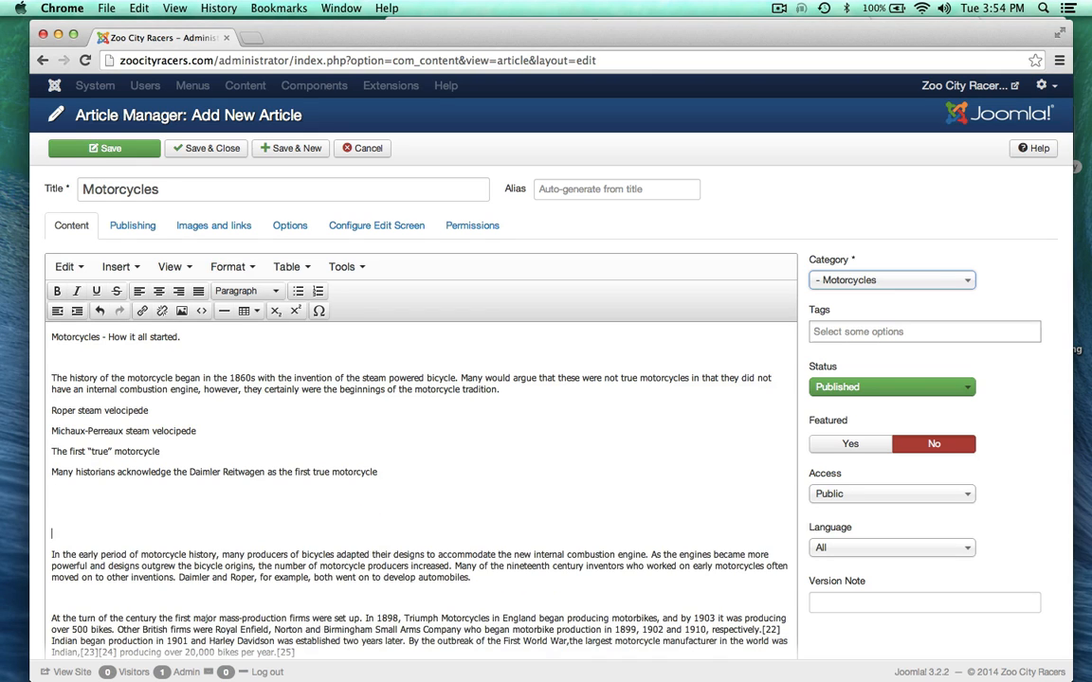
{"action": "key", "text": "Down"}
{"action": "key", "text": "BackSpace"}
{"action": "key", "text": "BackSpace"}
{"action": "key", "text": "BackSpace"}
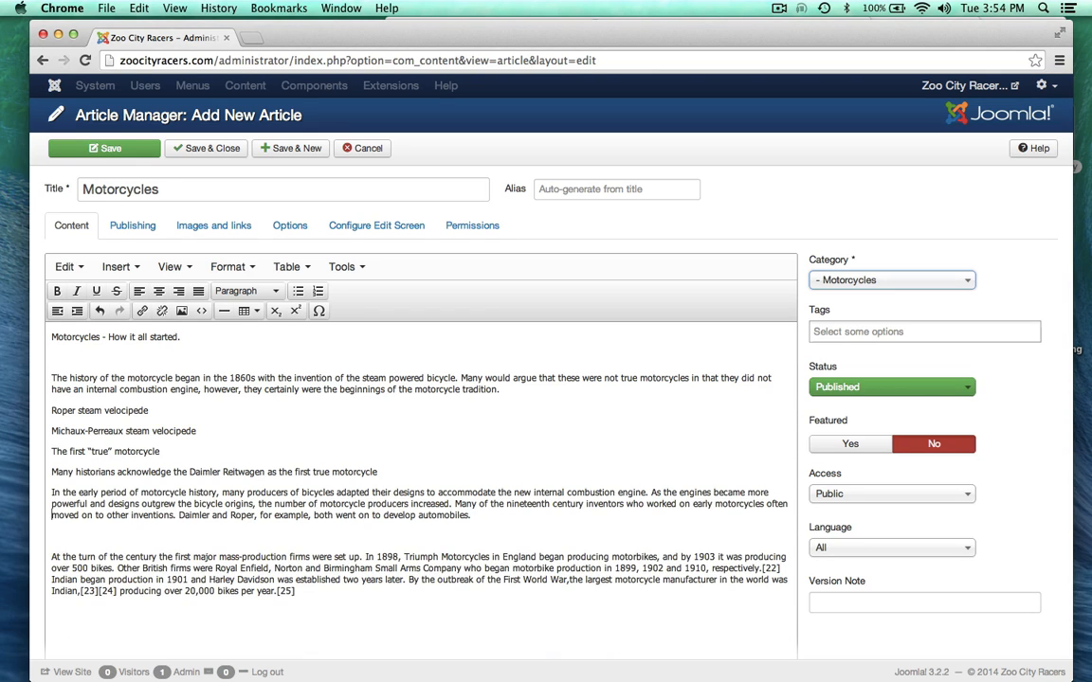
{"action": "key", "text": "BackSpace"}
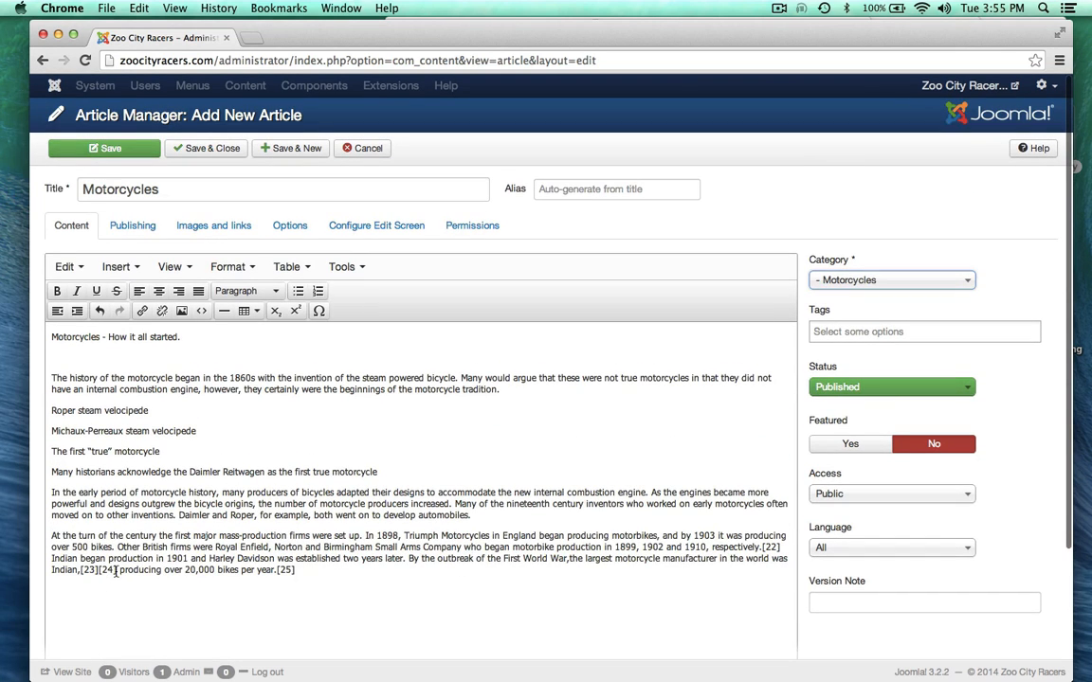
Step: Delete the [23][24], [25] and [22] citation markers from the article text
{"action": "left_click_drag", "start_coordinate": [116, 570], "coordinate": [85, 572]}
{"action": "key", "text": "BackSpace"}
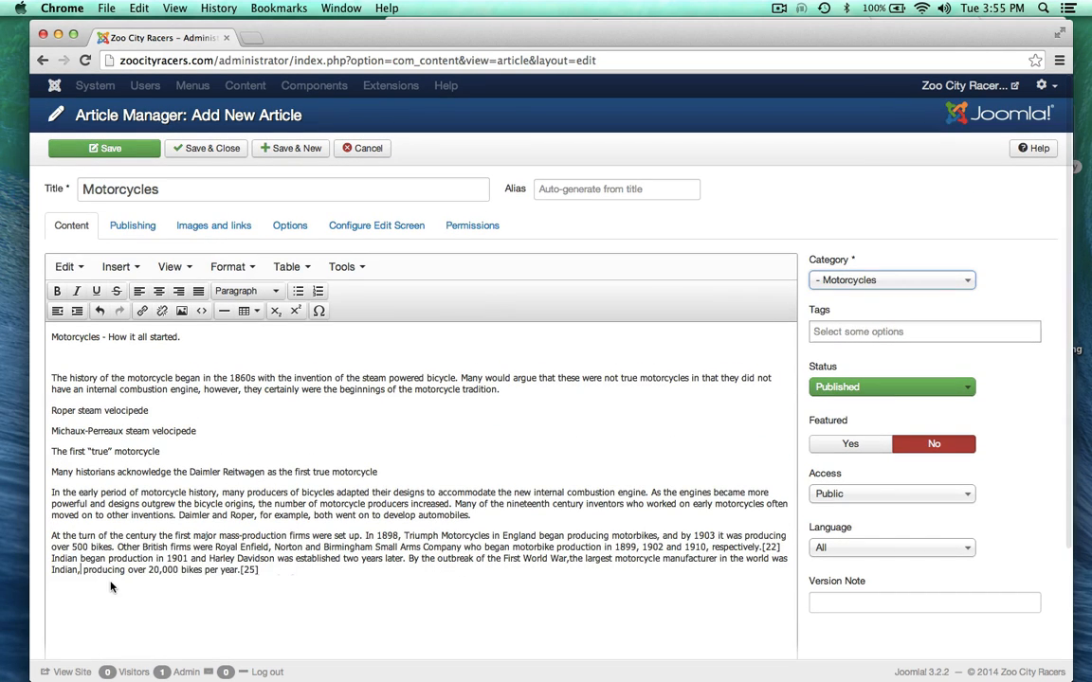
{"action": "left_click", "coordinate": [266, 570]}
{"action": "key", "text": "BackSpace"}
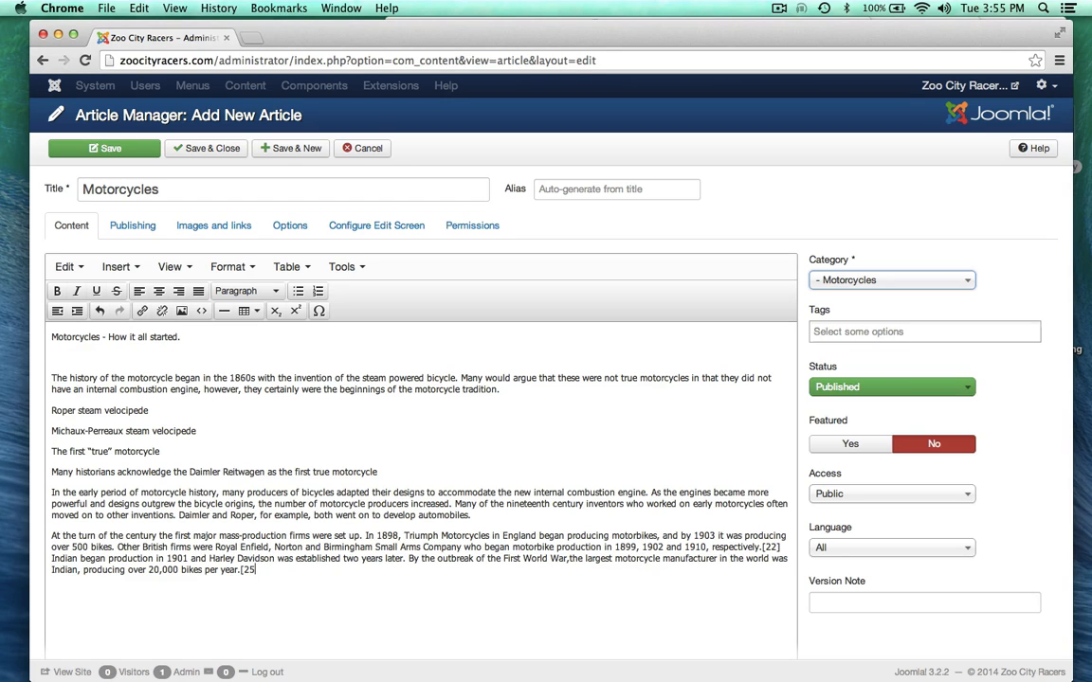
{"action": "left_click", "coordinate": [780, 547]}
{"action": "key", "text": "BackSpace"}
{"action": "key", "text": "BackSpace"}
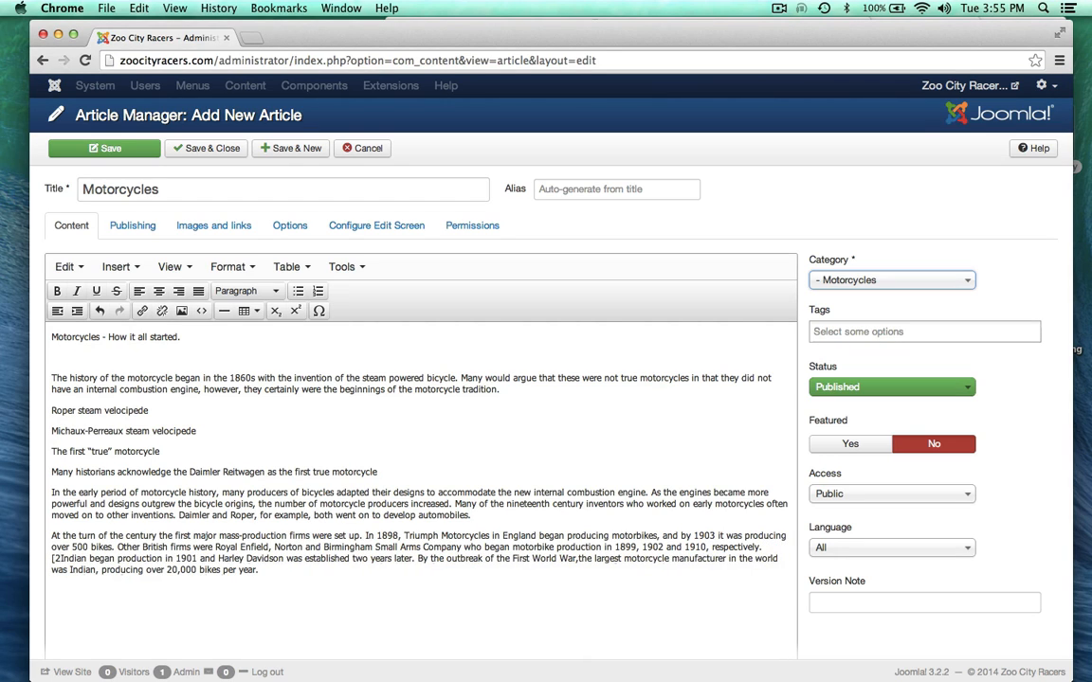
{"action": "key", "text": "BackSpace"}
{"action": "key", "text": "BackSpace"}
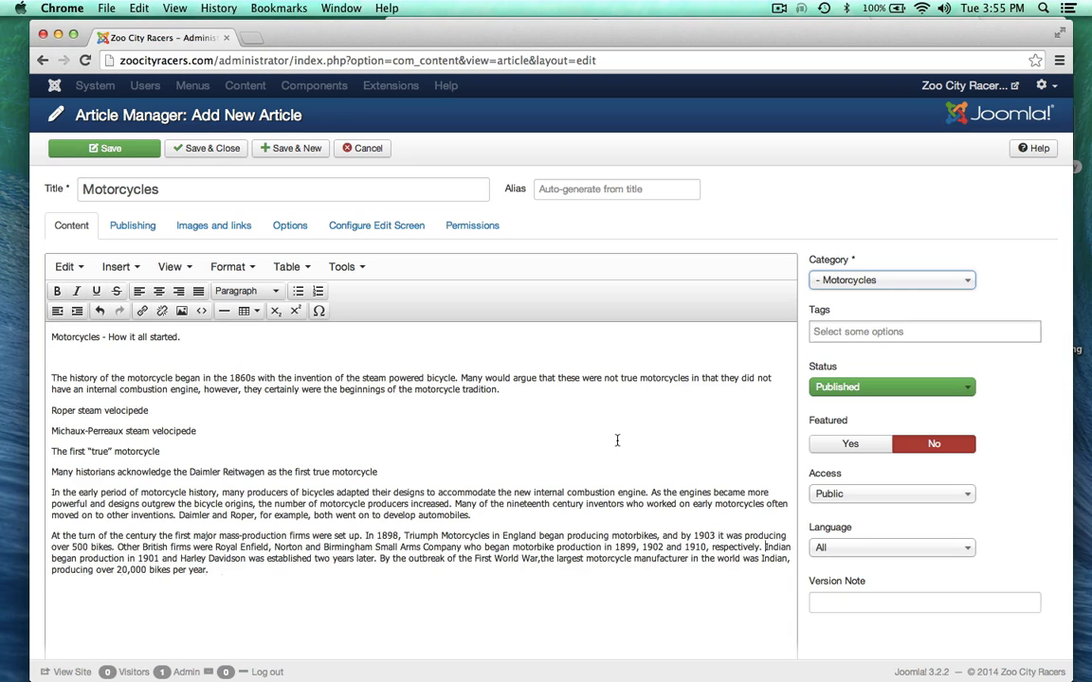
Step: Save and close the finished Motorcycles article
{"action": "left_click", "coordinate": [212, 152]}
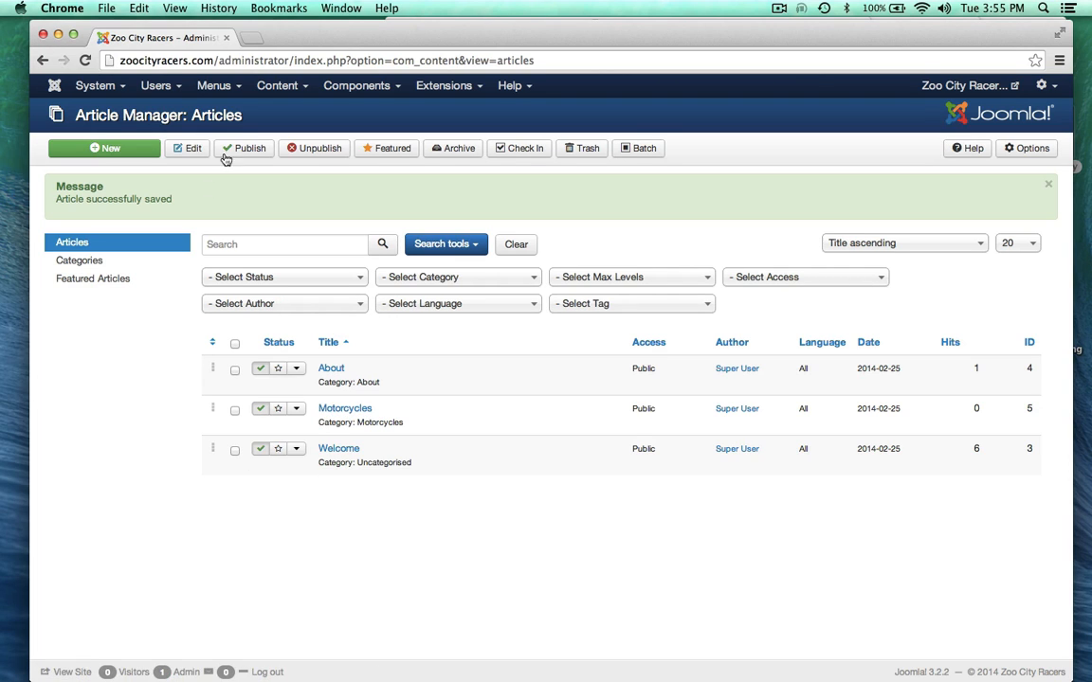
Step: Open a blank Add New Menu Item form for the Main Menu from the Menus menu
{"action": "left_click", "coordinate": [236, 88]}
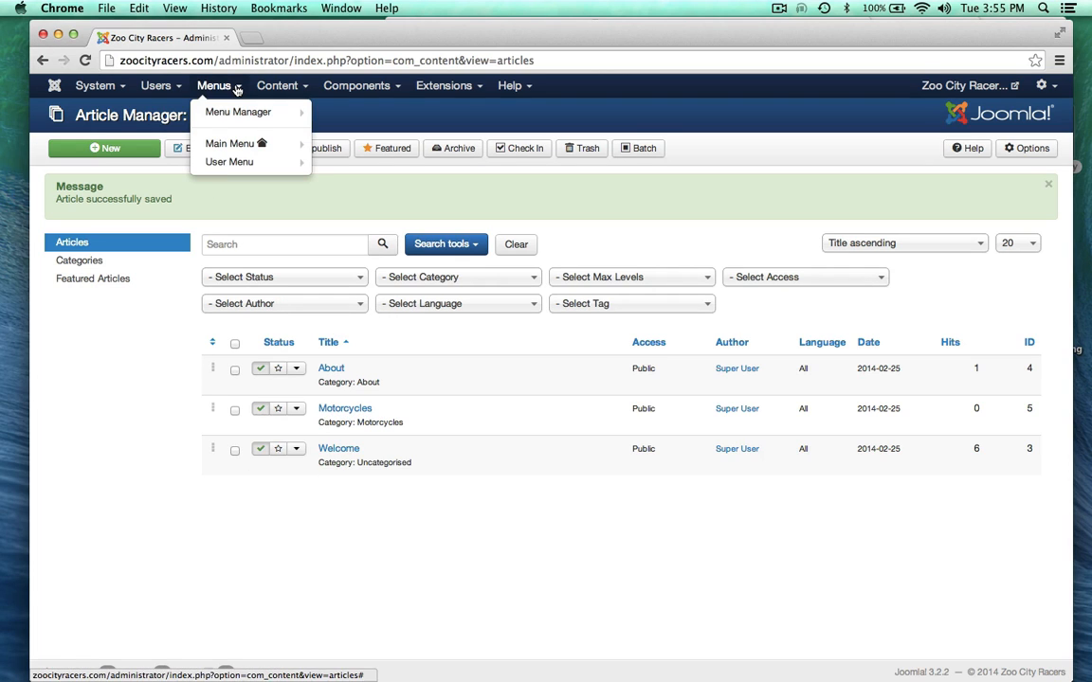
{"action": "mouse_move", "coordinate": [230, 151]}
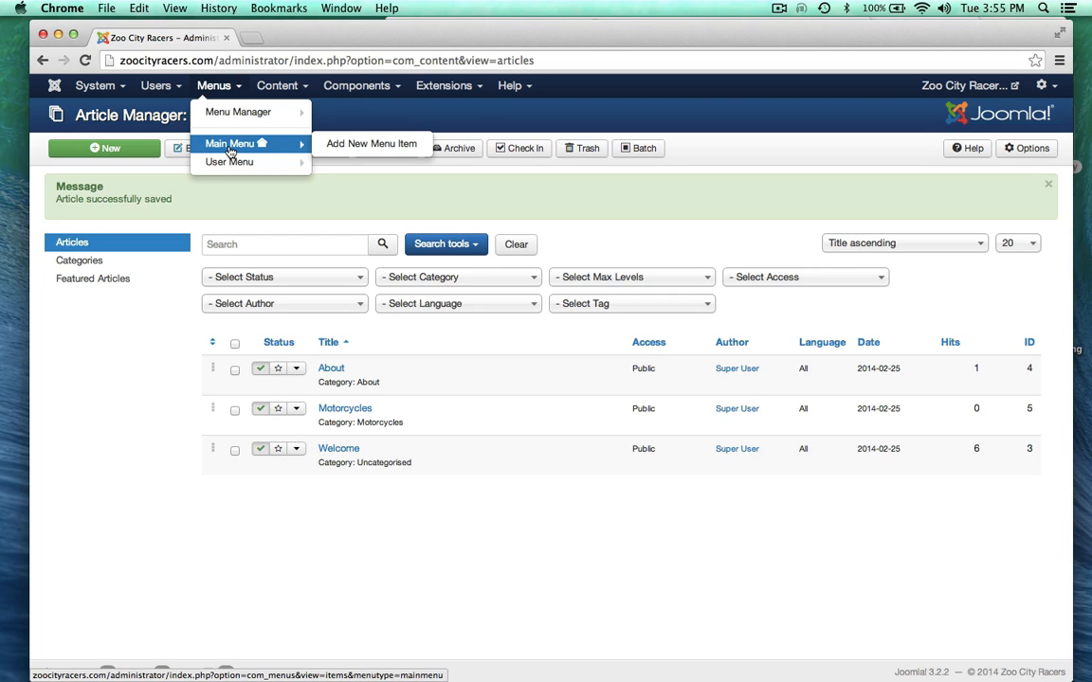
{"action": "left_click", "coordinate": [360, 145]}
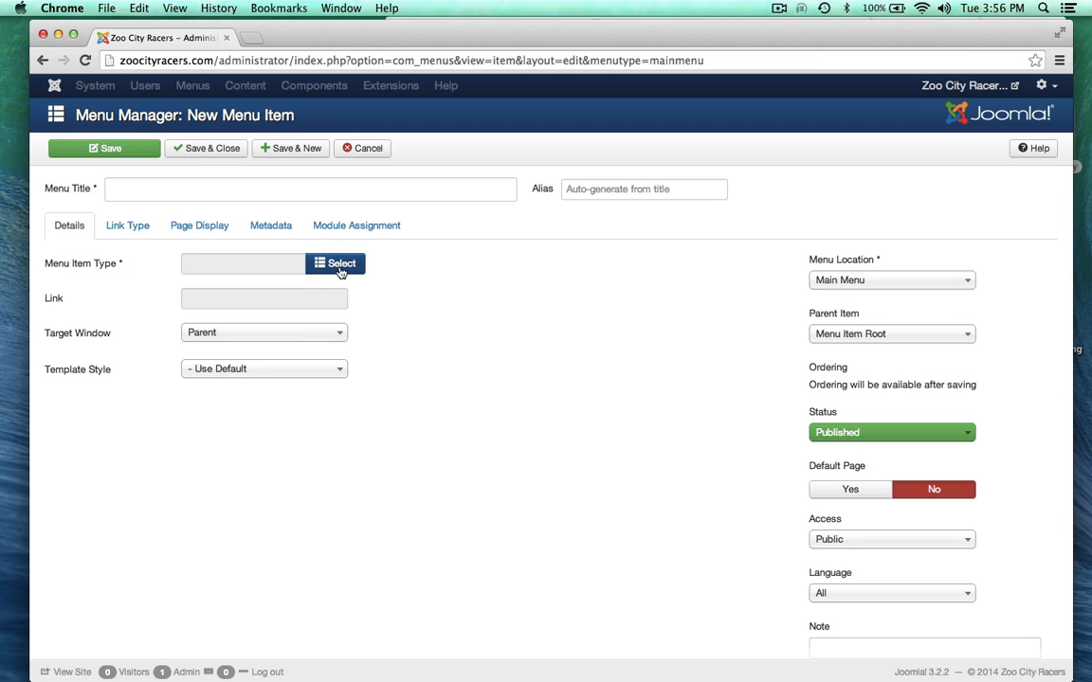
{"action": "mouse_move", "coordinate": [90, 266]}
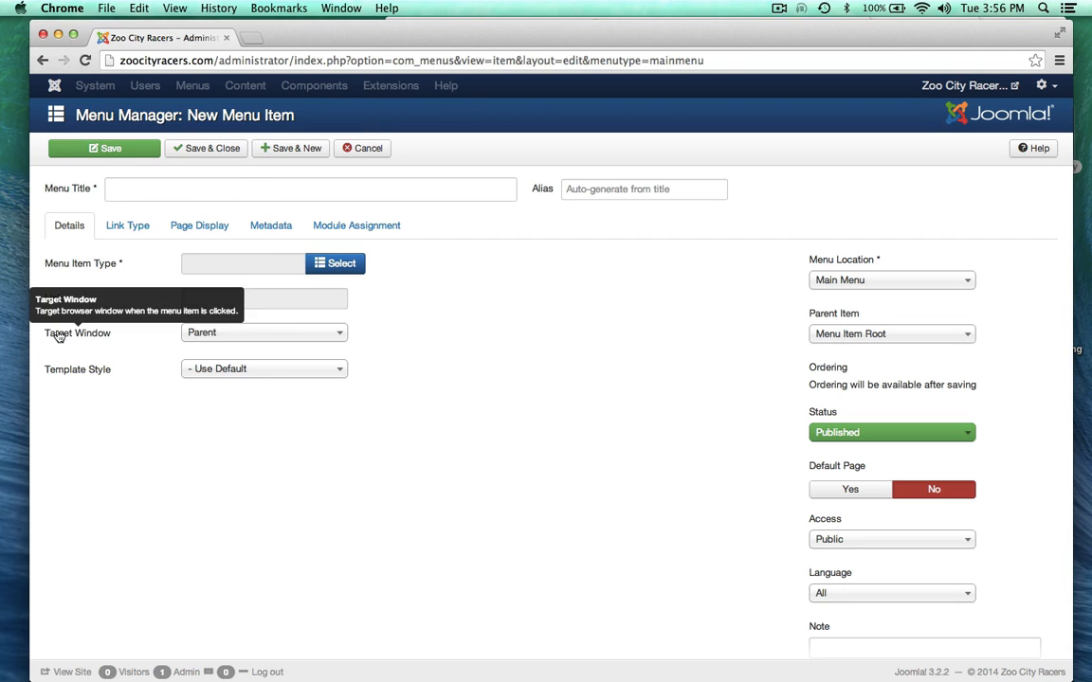
{"action": "mouse_move", "coordinate": [57, 373]}
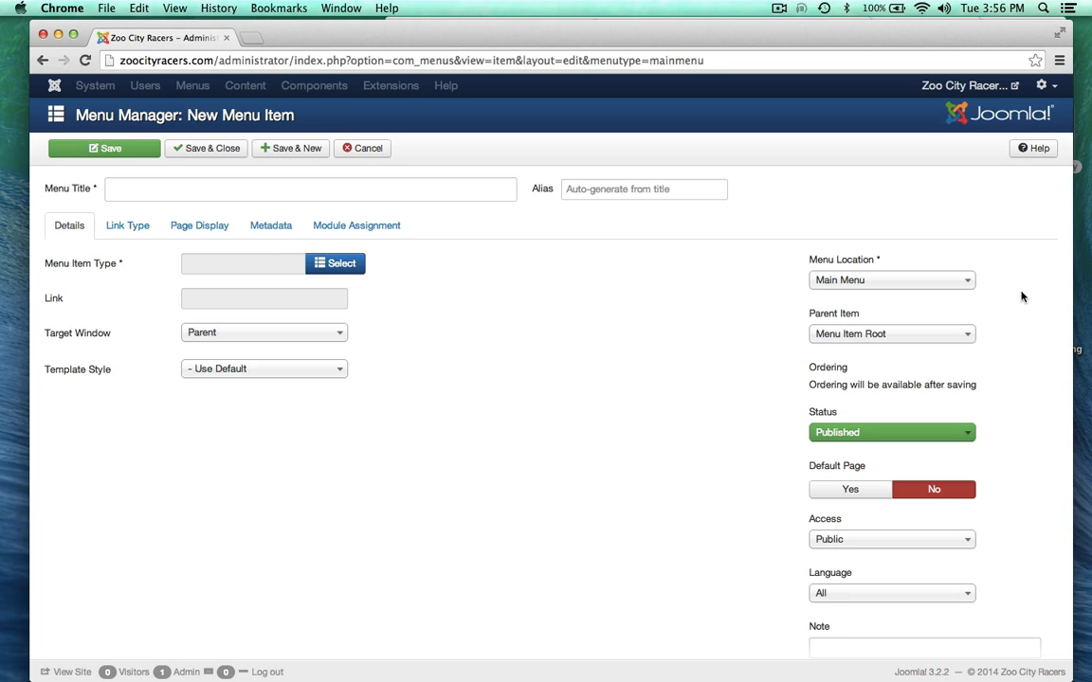
Step: Make the menu item a Single Article linked to the Motorcycles article
{"action": "left_click", "coordinate": [337, 263]}
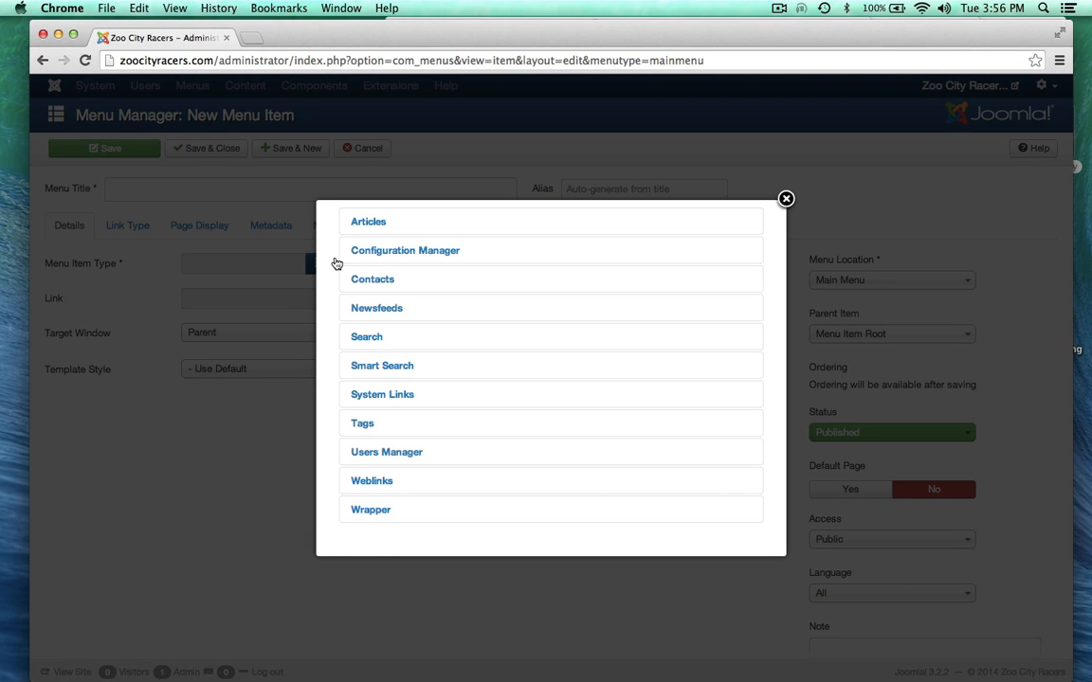
{"action": "left_click", "coordinate": [359, 226]}
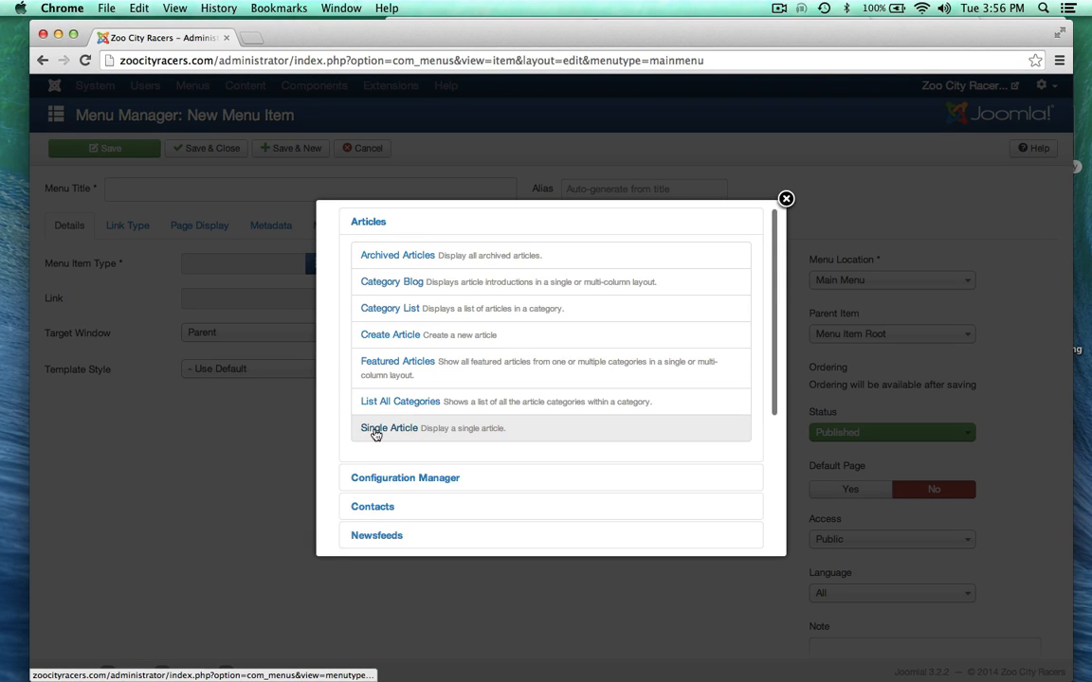
{"action": "left_click", "coordinate": [441, 428]}
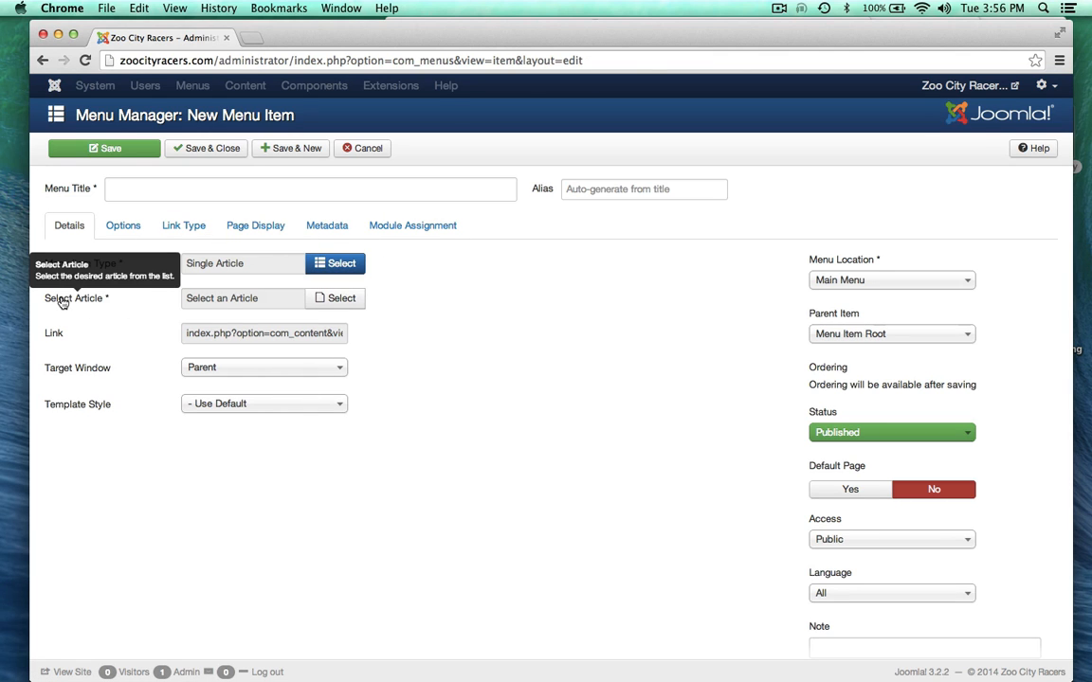
{"action": "left_click", "coordinate": [339, 298]}
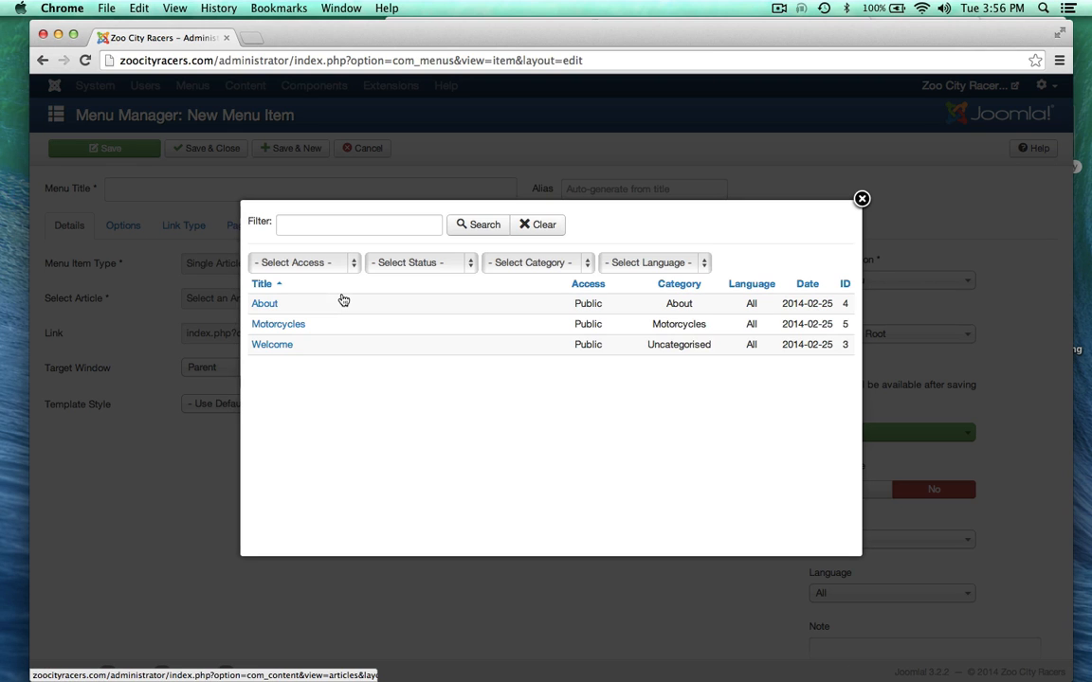
{"action": "left_click", "coordinate": [280, 324]}
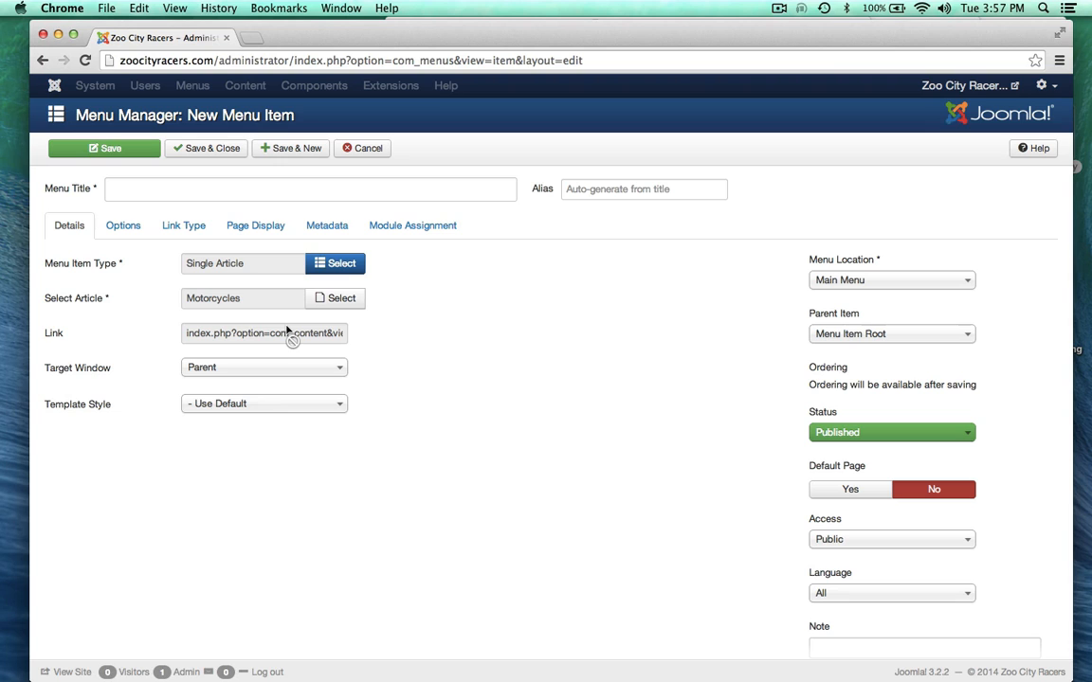
Step: Title the menu item 'Motorcycles' and save it
{"action": "left_click", "coordinate": [190, 188]}
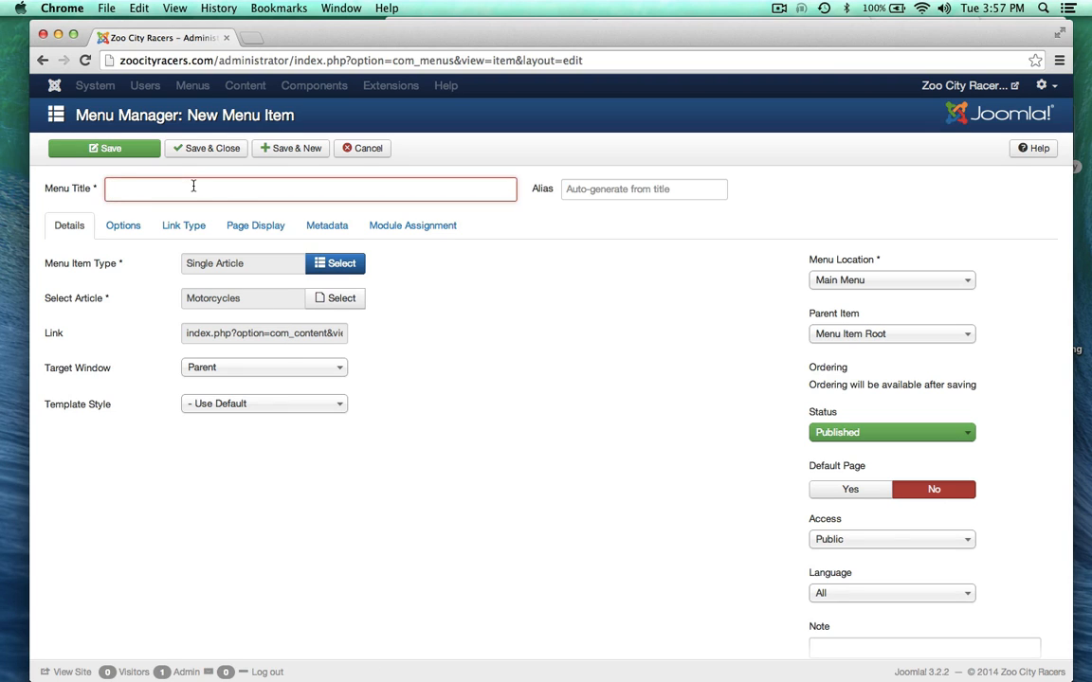
{"action": "type", "text": "Mo"}
{"action": "left_click", "coordinate": [144, 210]}
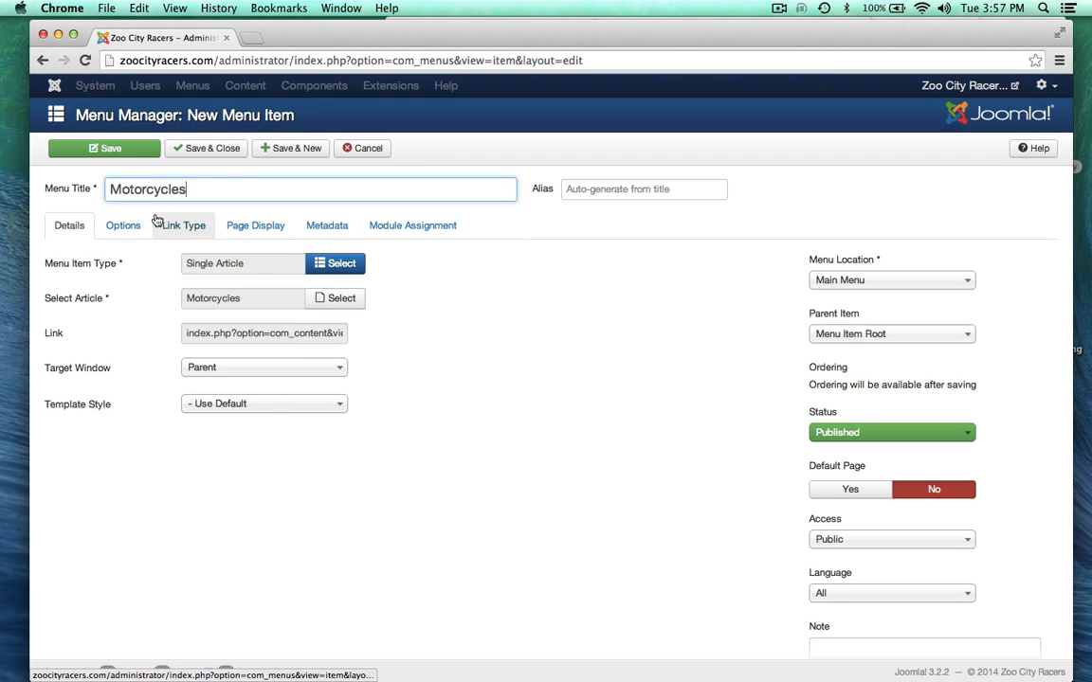
{"action": "left_click", "coordinate": [235, 489]}
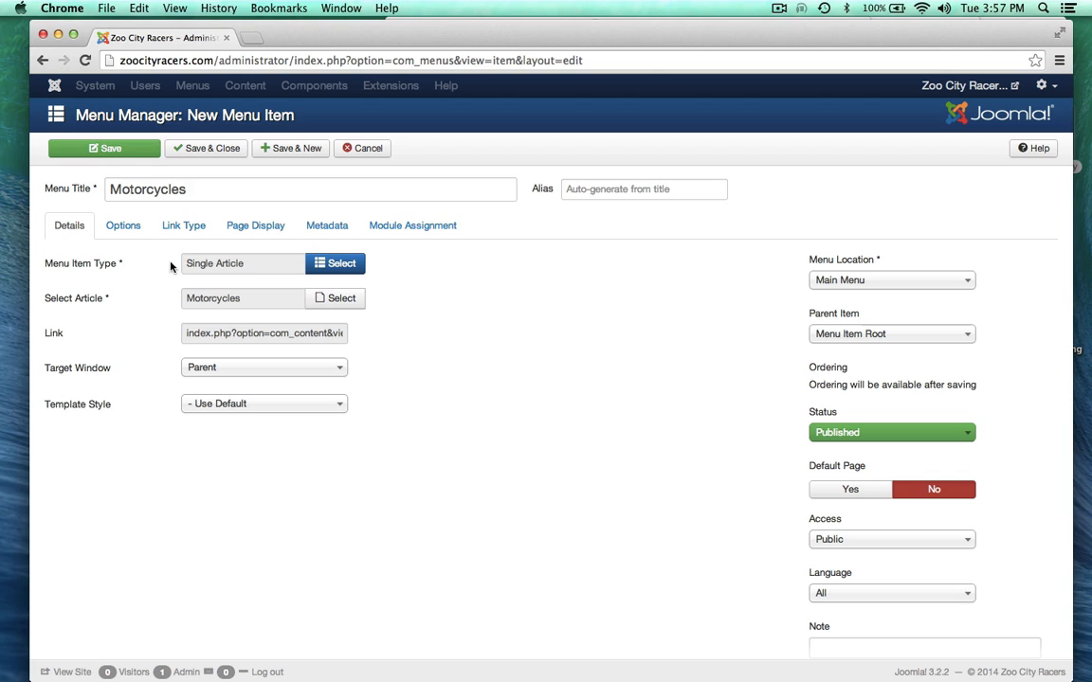
{"action": "left_click", "coordinate": [201, 144]}
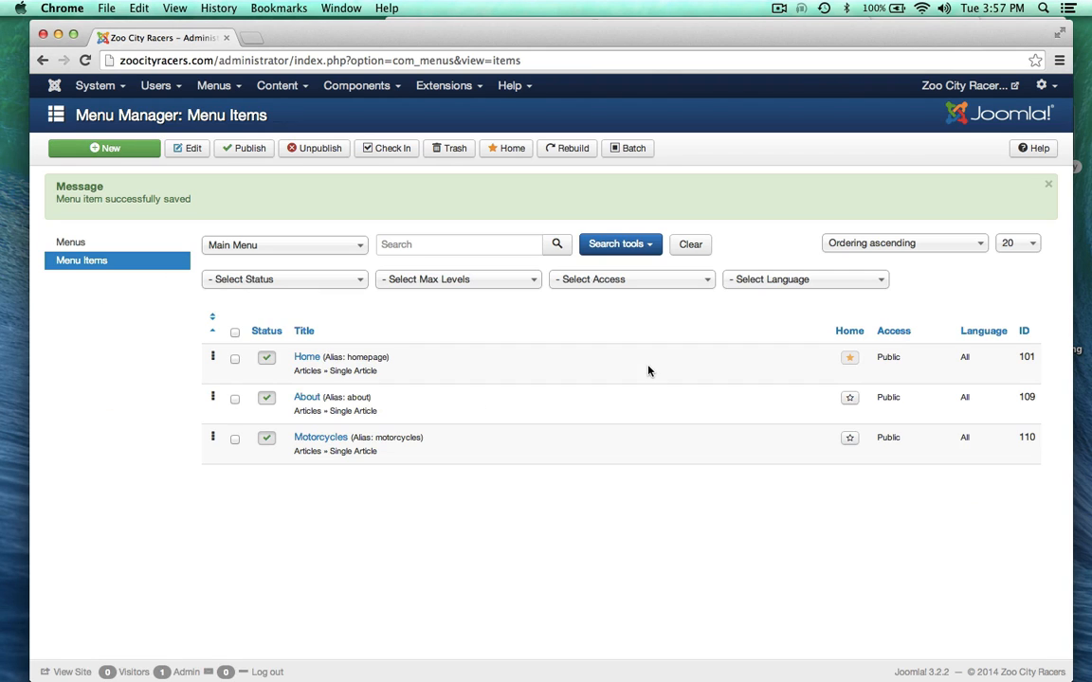
Step: View the new Motorcycles page on the live site and scroll through it
{"action": "left_click", "coordinate": [964, 85]}
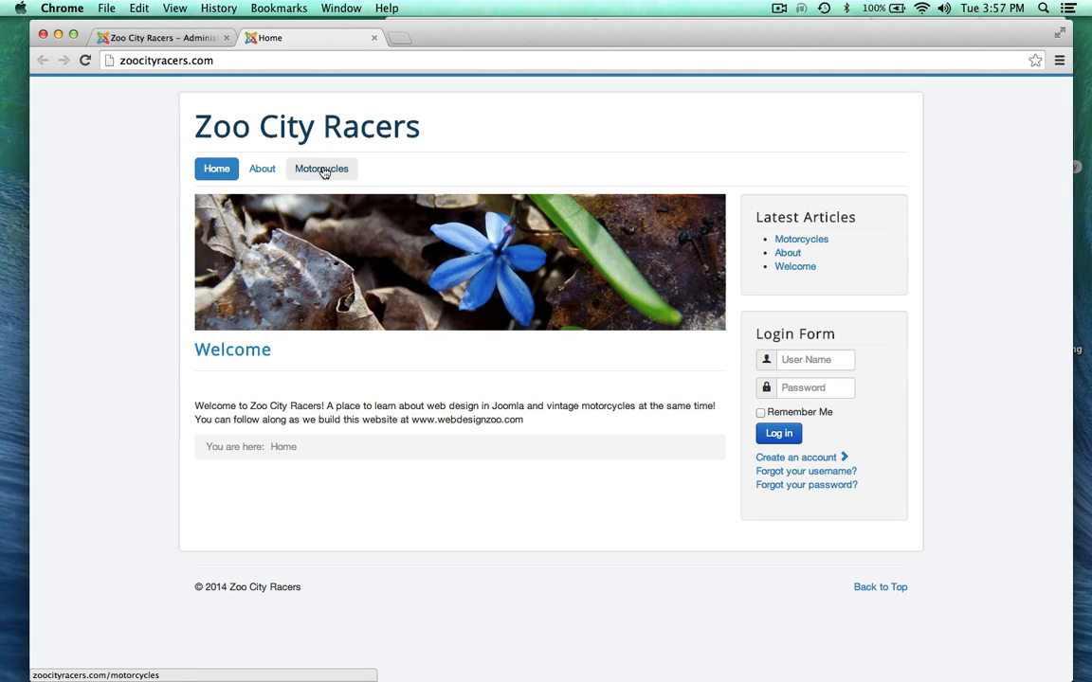
{"action": "left_click", "coordinate": [323, 173]}
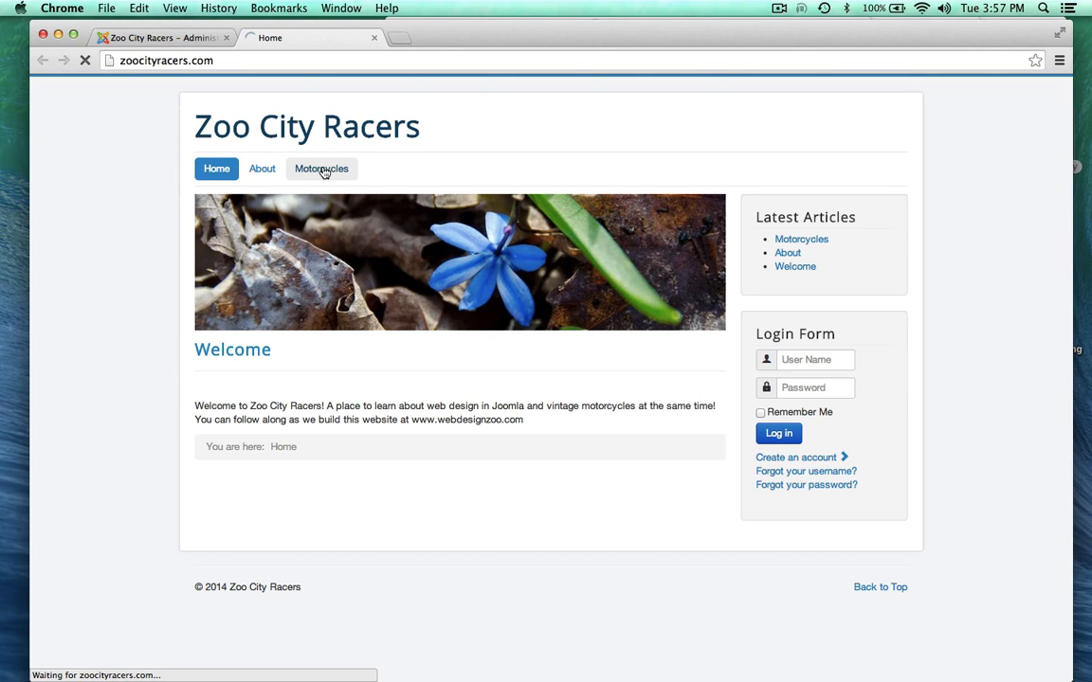
{"action": "scroll", "coordinate": [100, 343], "scroll_direction": "down", "scroll_amount": 1}
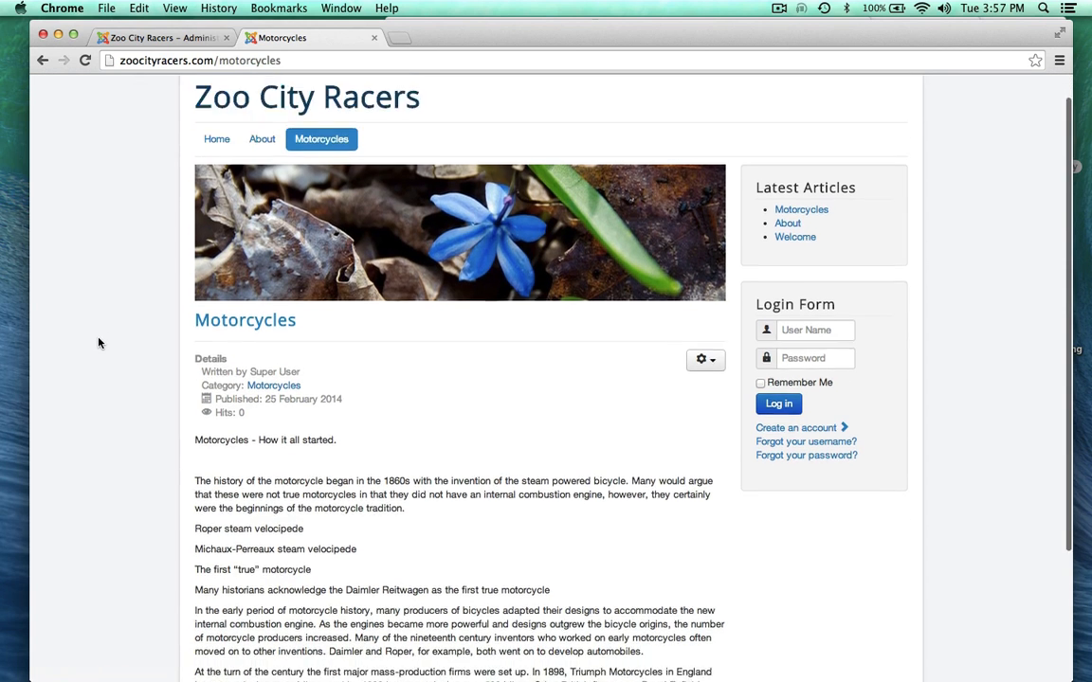
{"action": "scroll", "coordinate": [99, 343], "scroll_direction": "down", "scroll_amount": 5}
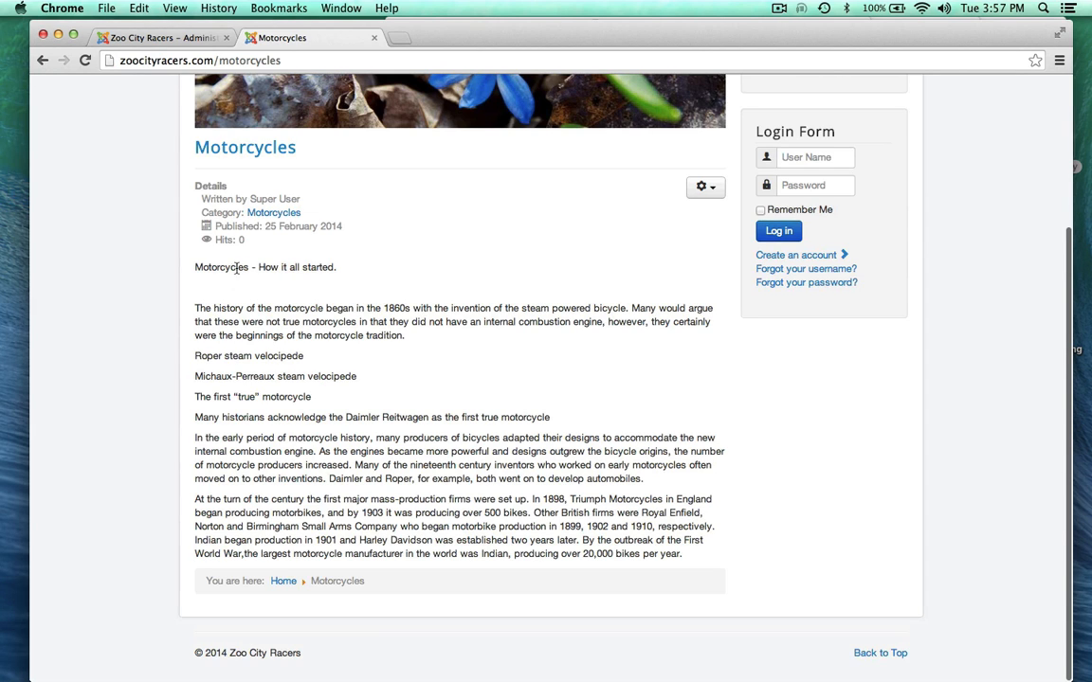
{"action": "scroll", "coordinate": [236, 269], "scroll_direction": "up", "scroll_amount": 1}
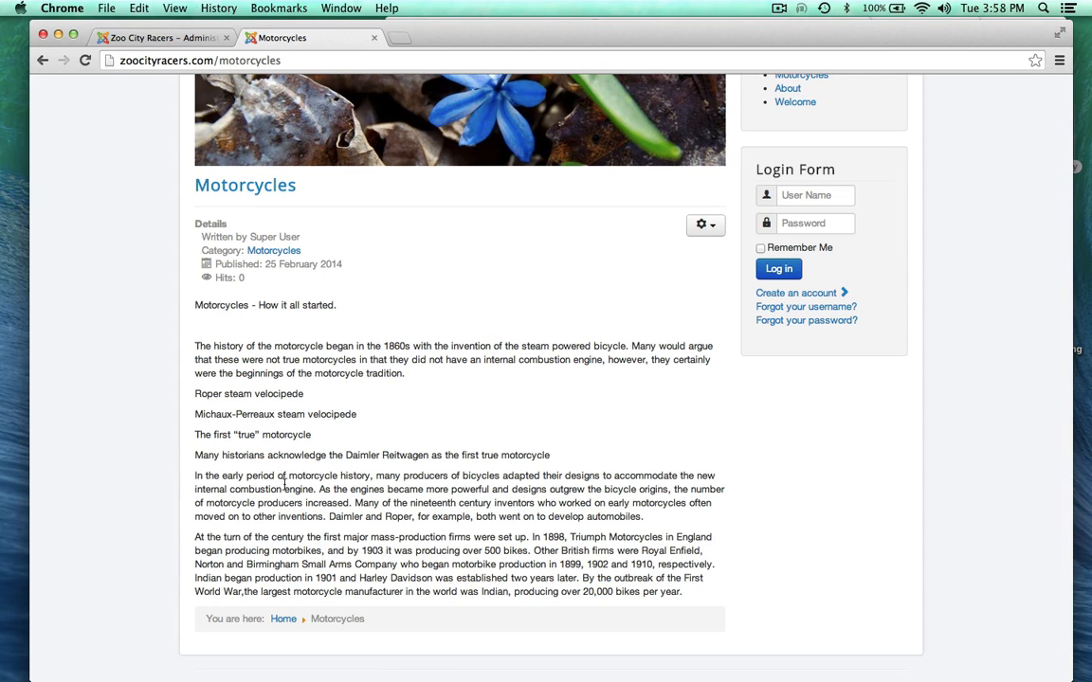
{"action": "scroll", "coordinate": [175, 474], "scroll_direction": "up", "scroll_amount": 3}
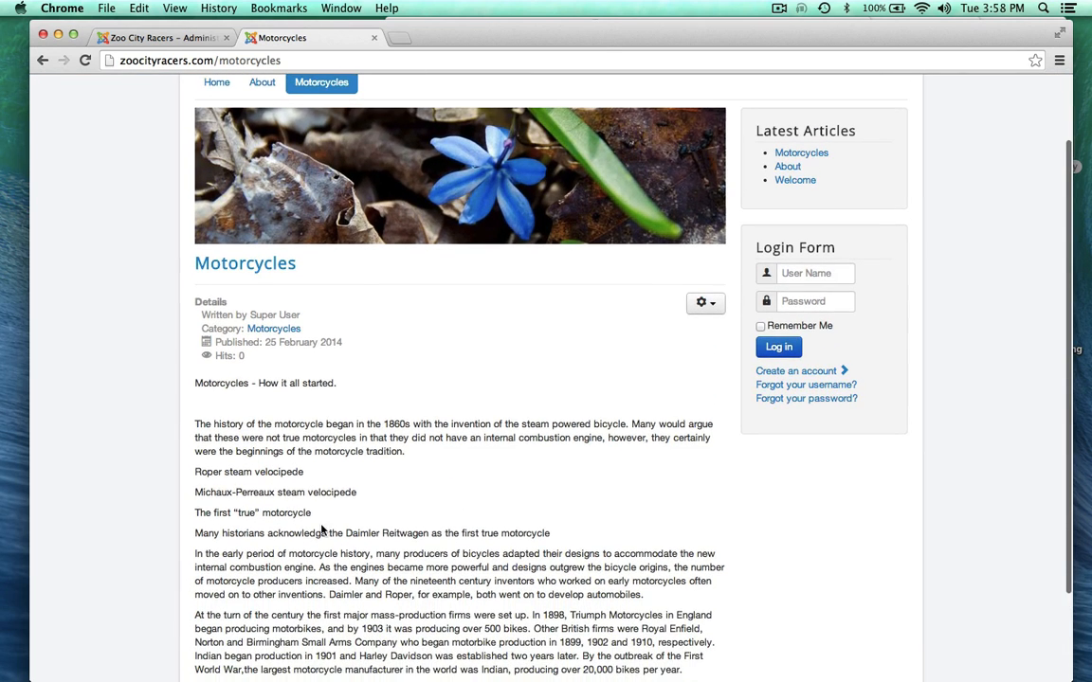
{"action": "scroll", "coordinate": [175, 478], "scroll_direction": "up", "scroll_amount": 3}
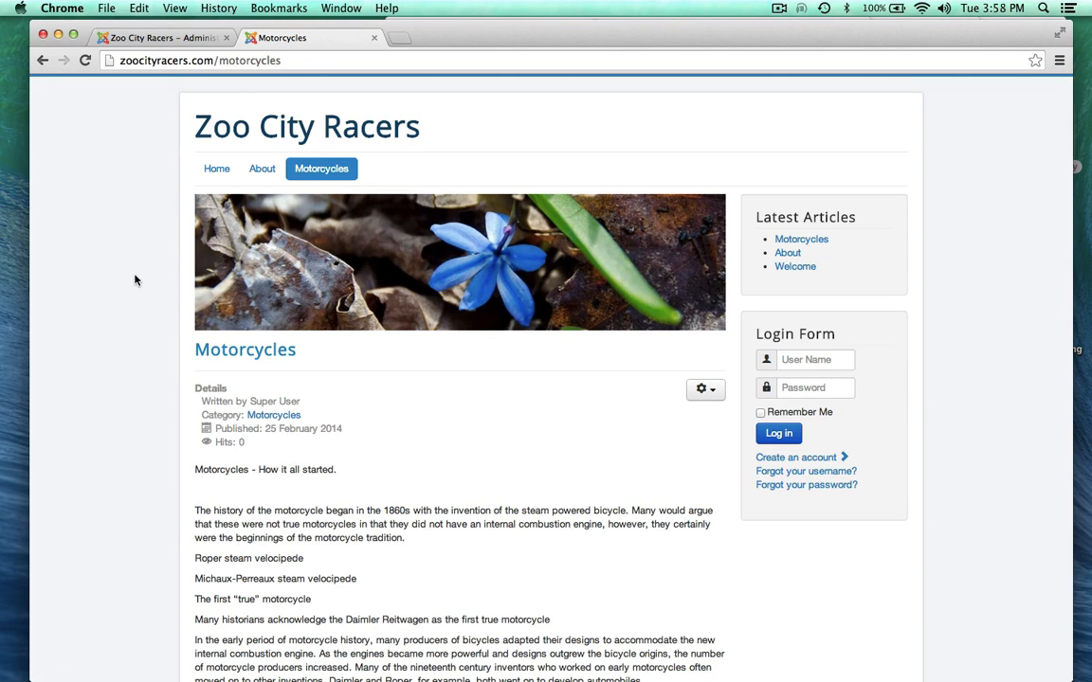
Step: Go to the admin Control Panel and bring the my map.rtf notes to the front
{"action": "left_click", "coordinate": [147, 40]}
{"action": "left_click", "coordinate": [121, 86]}
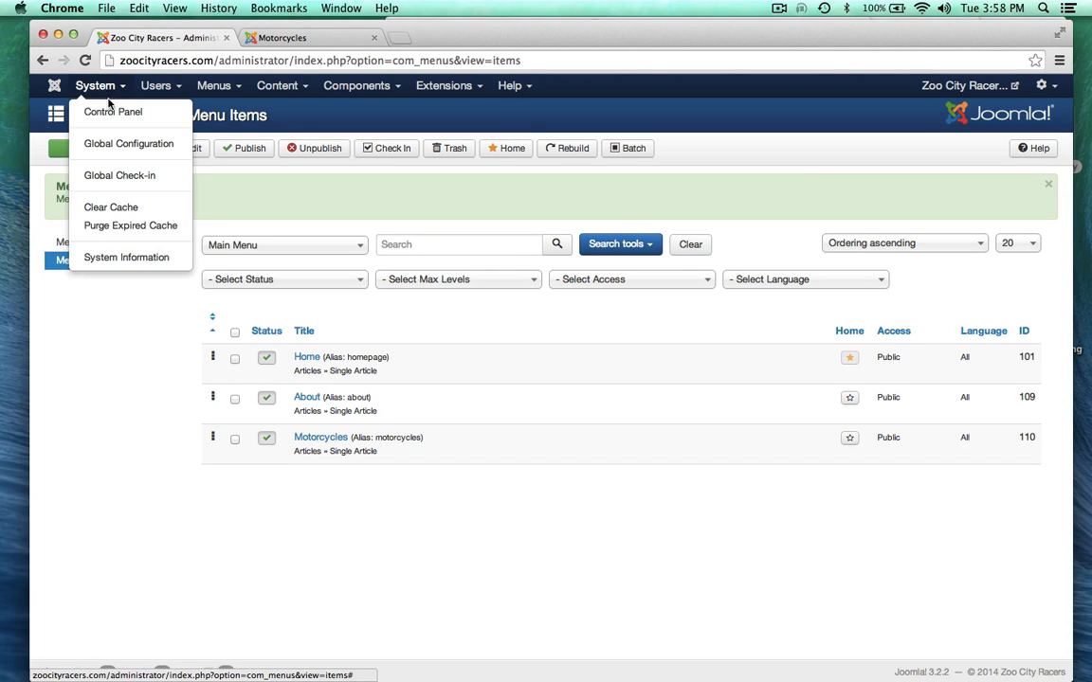
{"action": "left_click", "coordinate": [106, 107]}
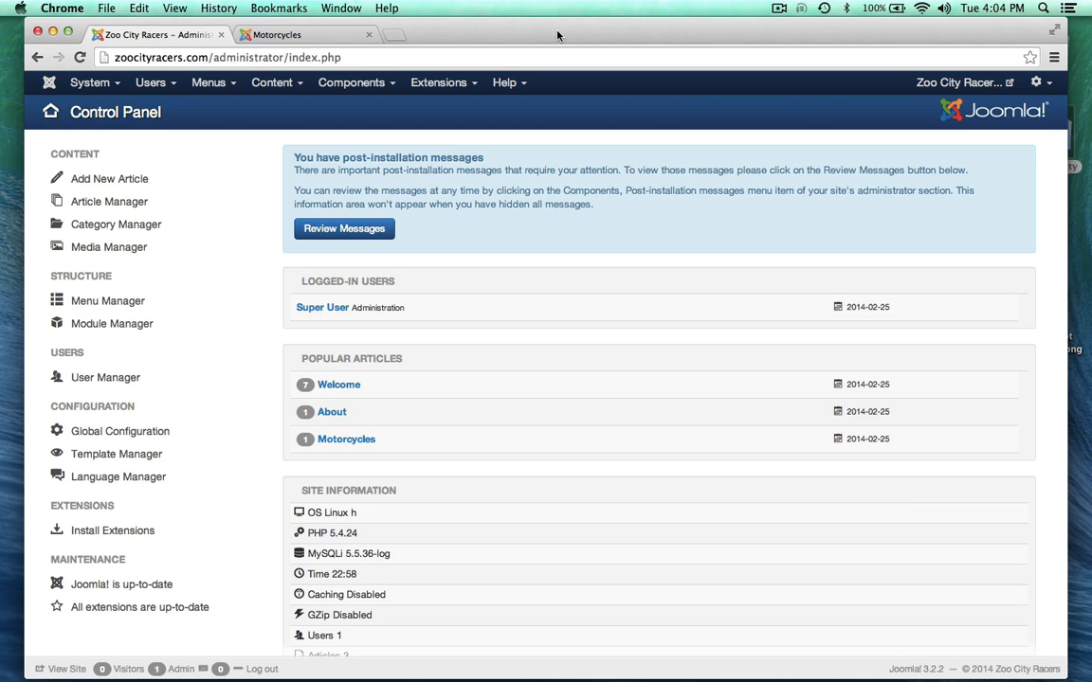
{"action": "left_click_drag", "start_coordinate": [557, 35], "coordinate": [554, 110]}
{"action": "left_click", "coordinate": [557, 26]}
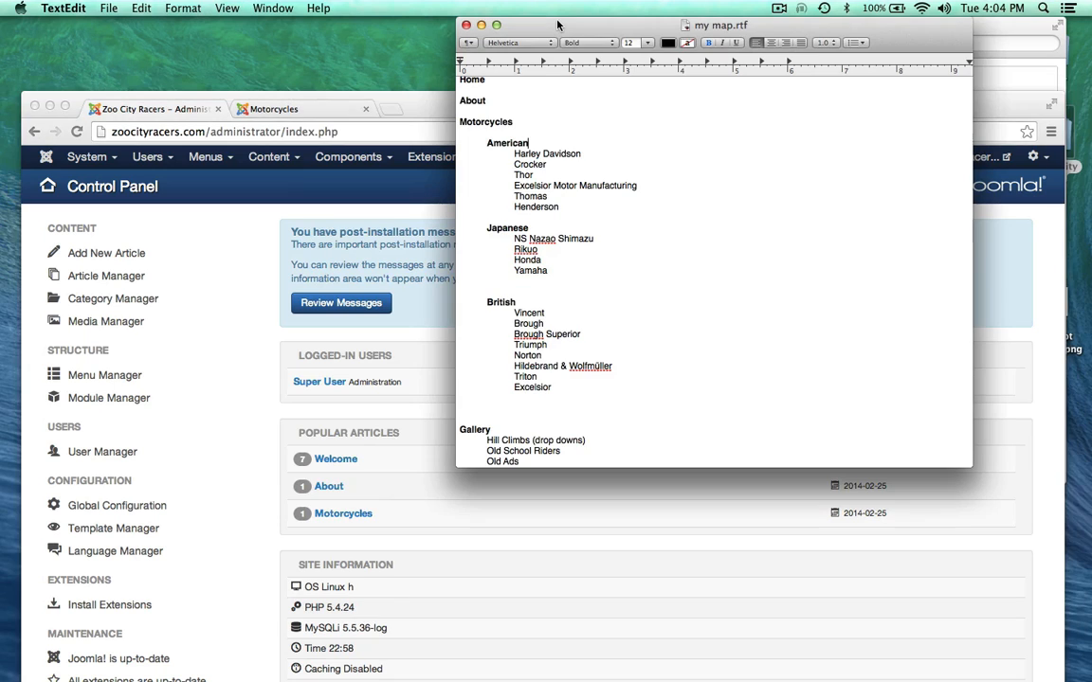
Step: Review the American makes in my map.rtf, selecting Harley Davidson, Crocker and Thor
{"action": "scroll", "coordinate": [592, 129], "scroll_direction": "up", "scroll_amount": 1}
{"action": "left_click", "coordinate": [307, 110]}
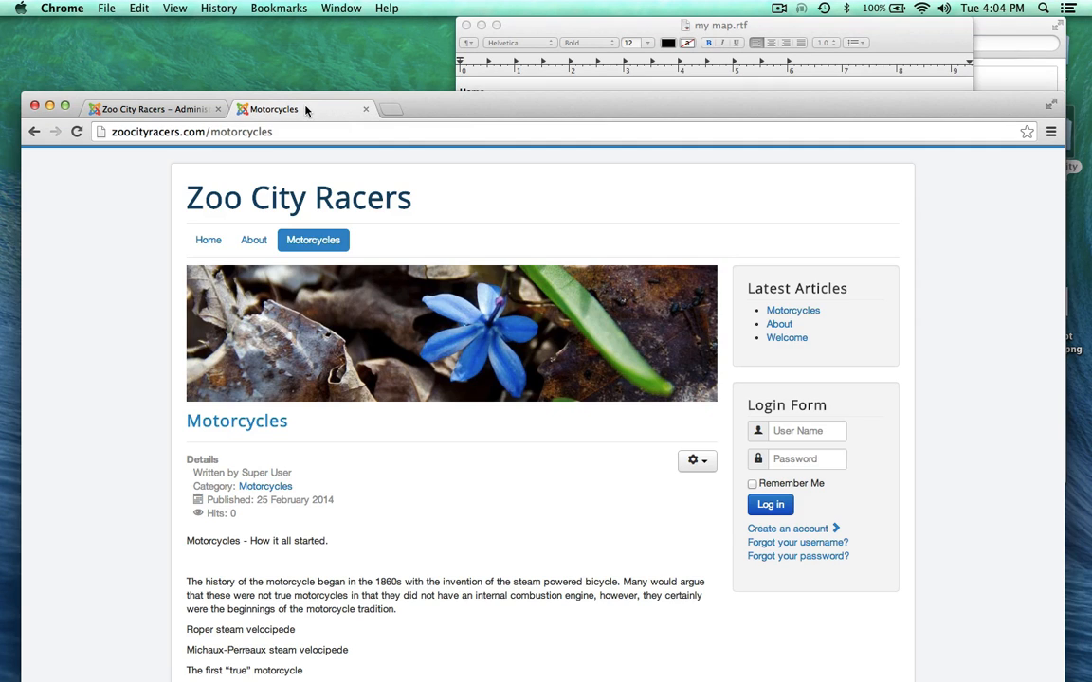
{"action": "left_click", "coordinate": [563, 35]}
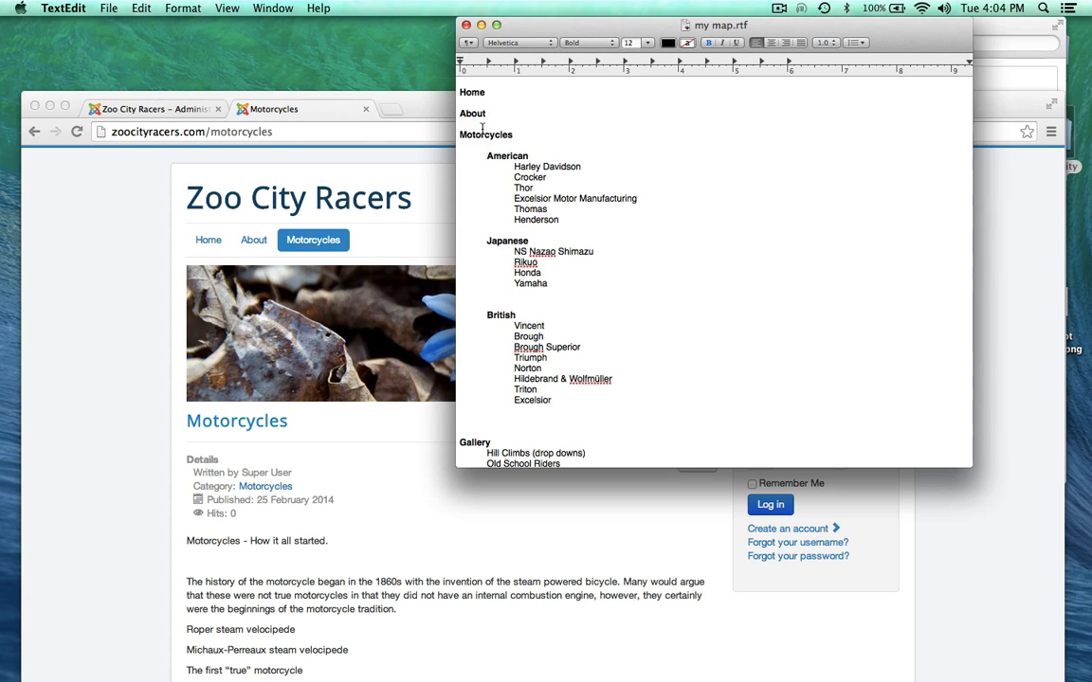
{"action": "scroll", "coordinate": [265, 360], "scroll_direction": "down", "scroll_amount": 3}
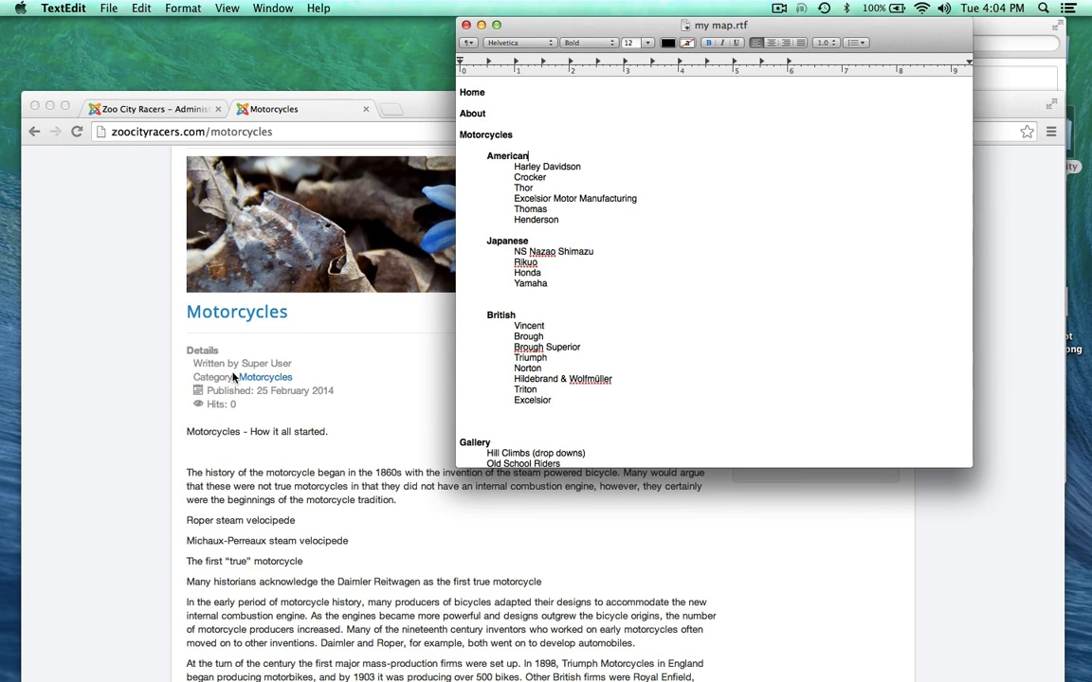
{"action": "scroll", "coordinate": [237, 528], "scroll_direction": "up", "scroll_amount": 3}
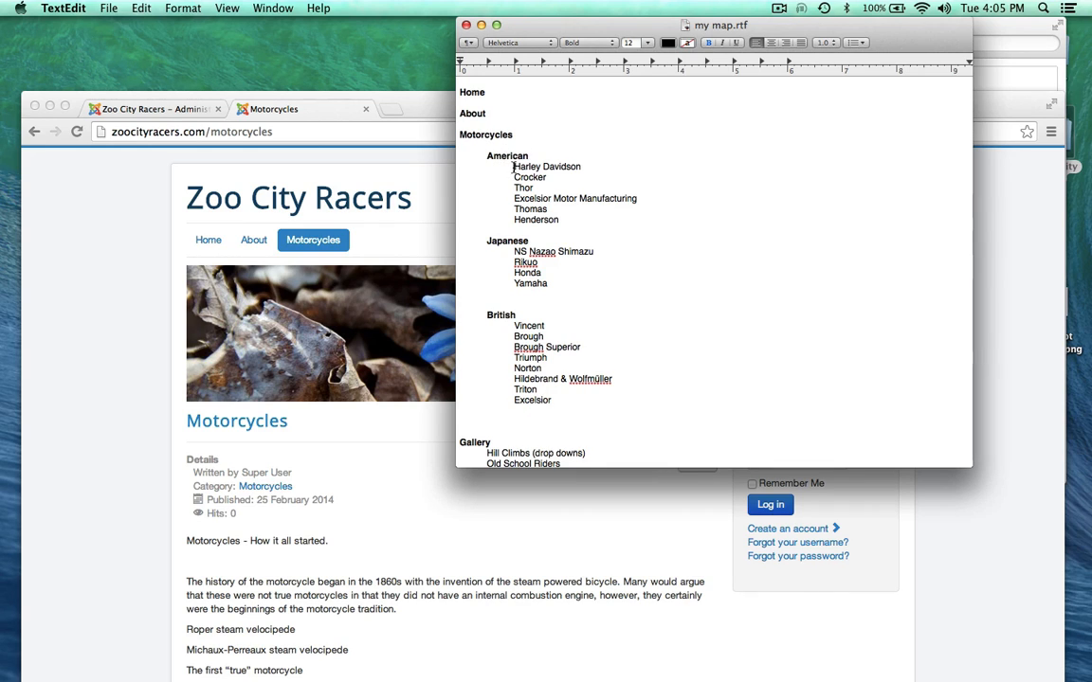
{"action": "left_click_drag", "start_coordinate": [514, 167], "coordinate": [562, 223]}
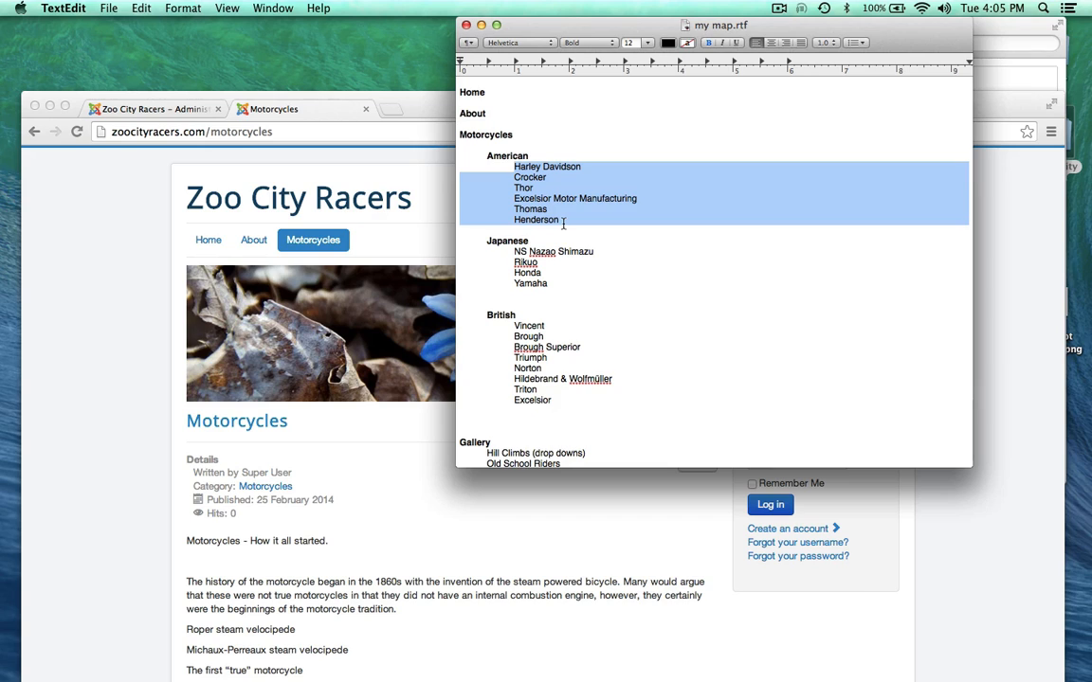
{"action": "left_click", "coordinate": [512, 203]}
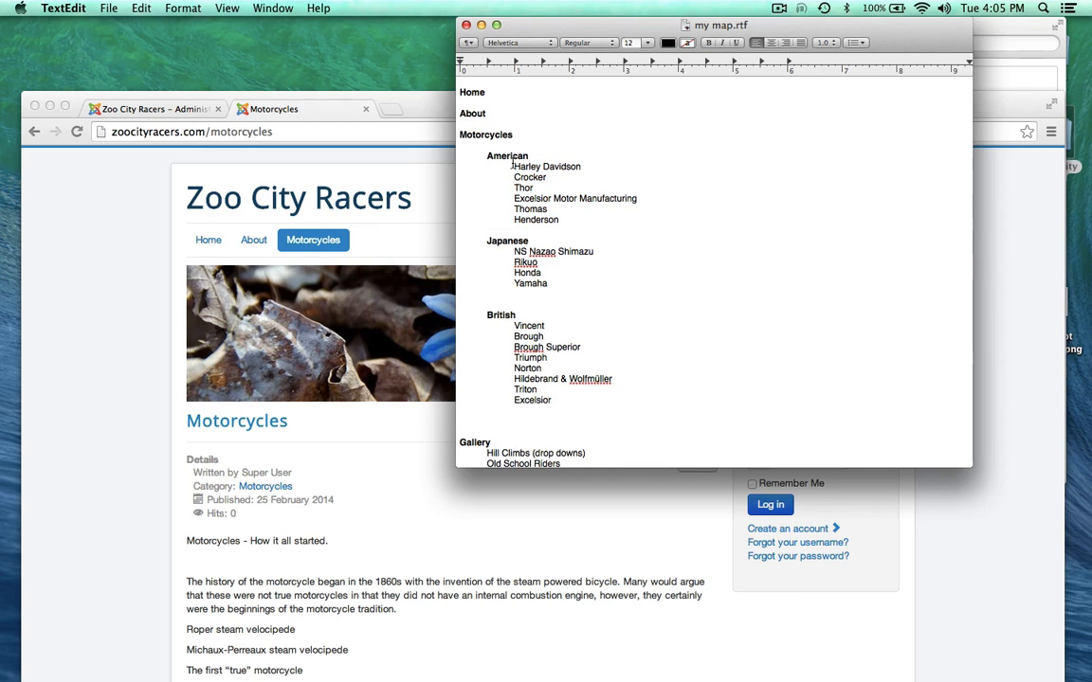
{"action": "left_click_drag", "start_coordinate": [513, 167], "coordinate": [582, 167]}
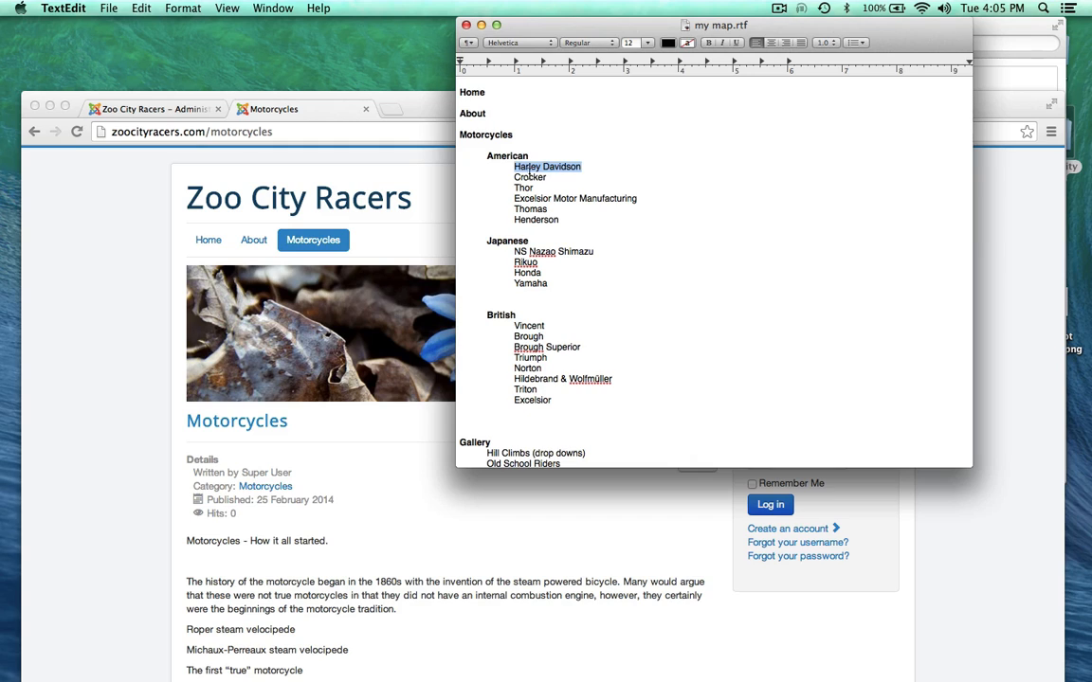
{"action": "double_click", "coordinate": [528, 177]}
{"action": "double_click", "coordinate": [523, 188]}
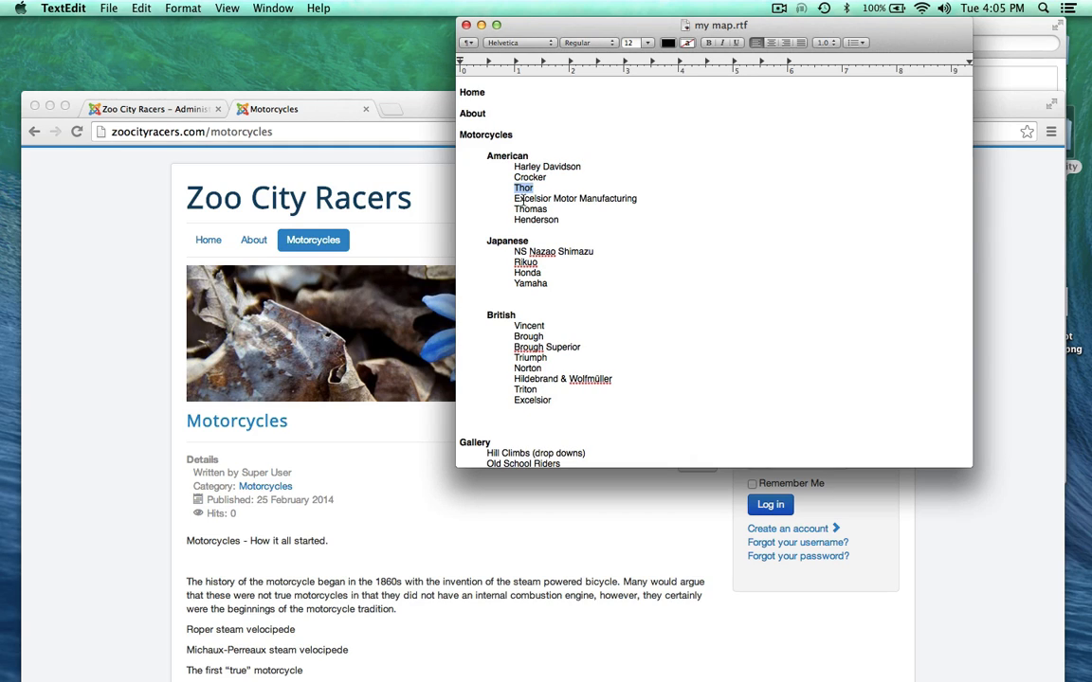
{"action": "double_click", "coordinate": [532, 168]}
{"action": "scroll", "coordinate": [516, 318], "scroll_direction": "down", "scroll_amount": 3}
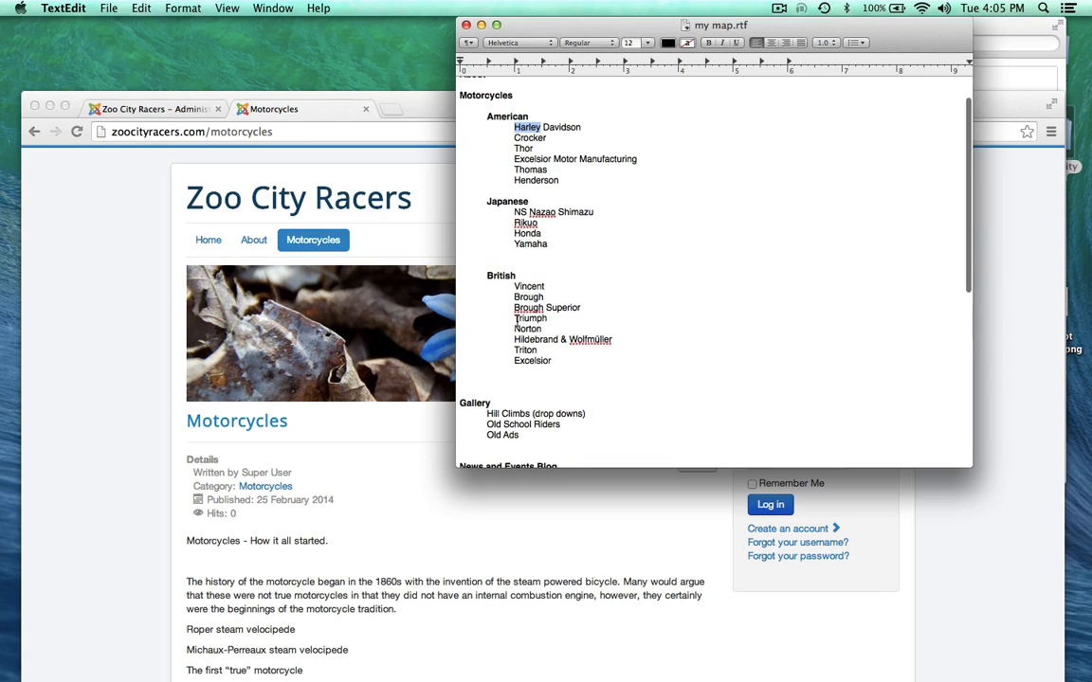
Step: Select the American heading in the site map, then return to the admin Control Panel
{"action": "left_click", "coordinate": [415, 98]}
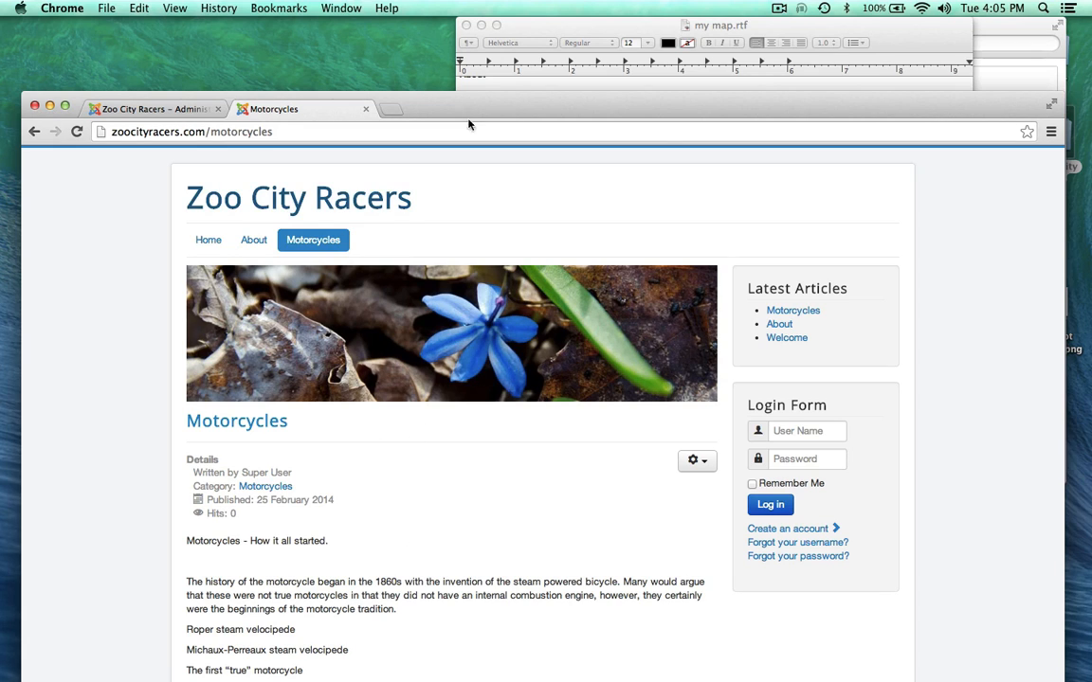
{"action": "left_click", "coordinate": [537, 30]}
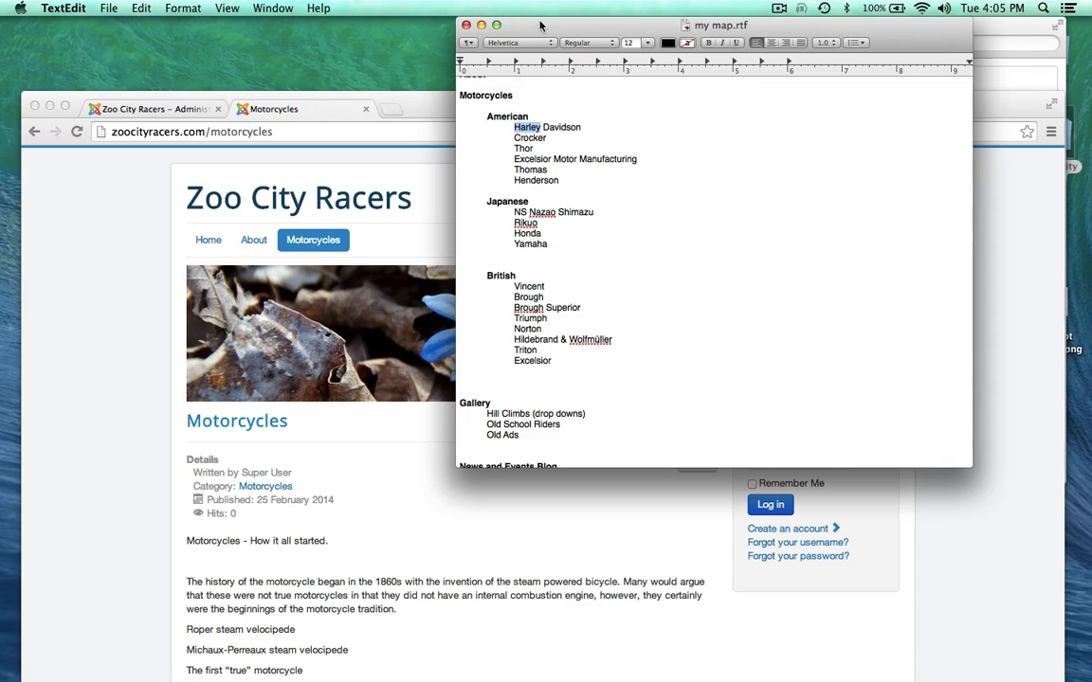
{"action": "left_click", "coordinate": [579, 242]}
{"action": "left_click_drag", "start_coordinate": [427, 118], "coordinate": [423, 124]}
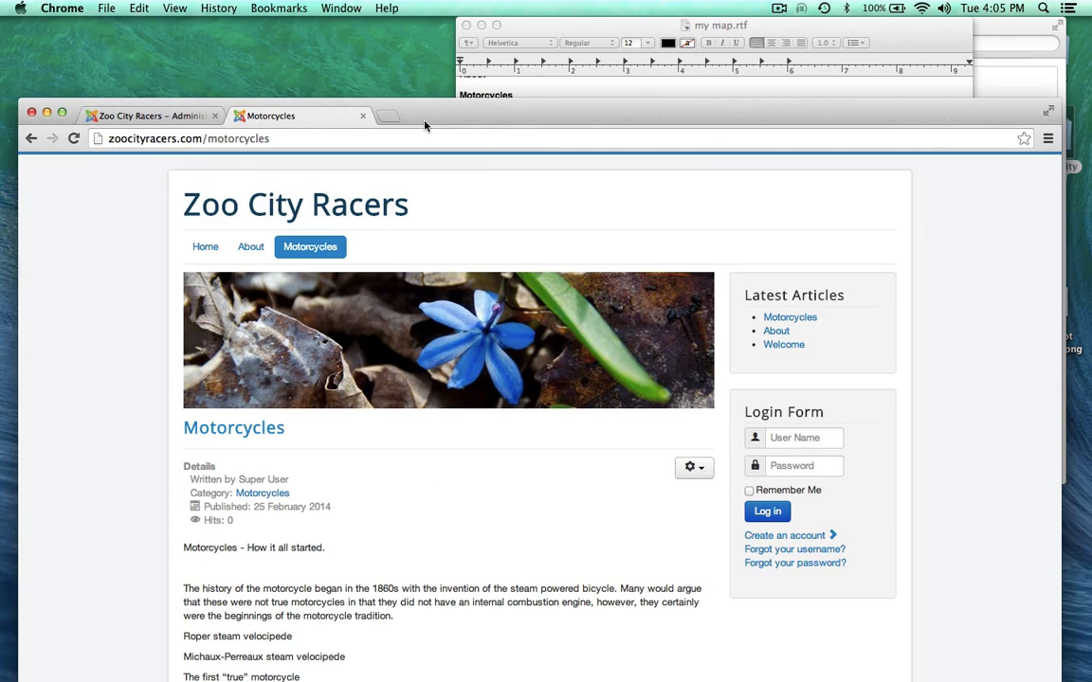
{"action": "left_click", "coordinate": [573, 25]}
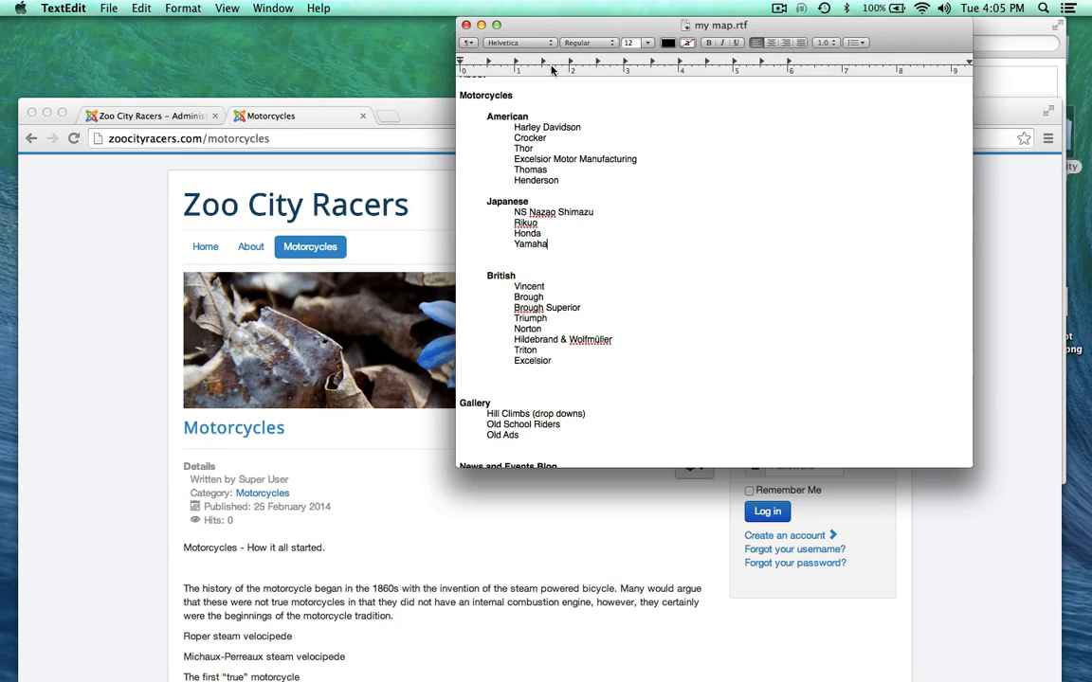
{"action": "double_click", "coordinate": [501, 117]}
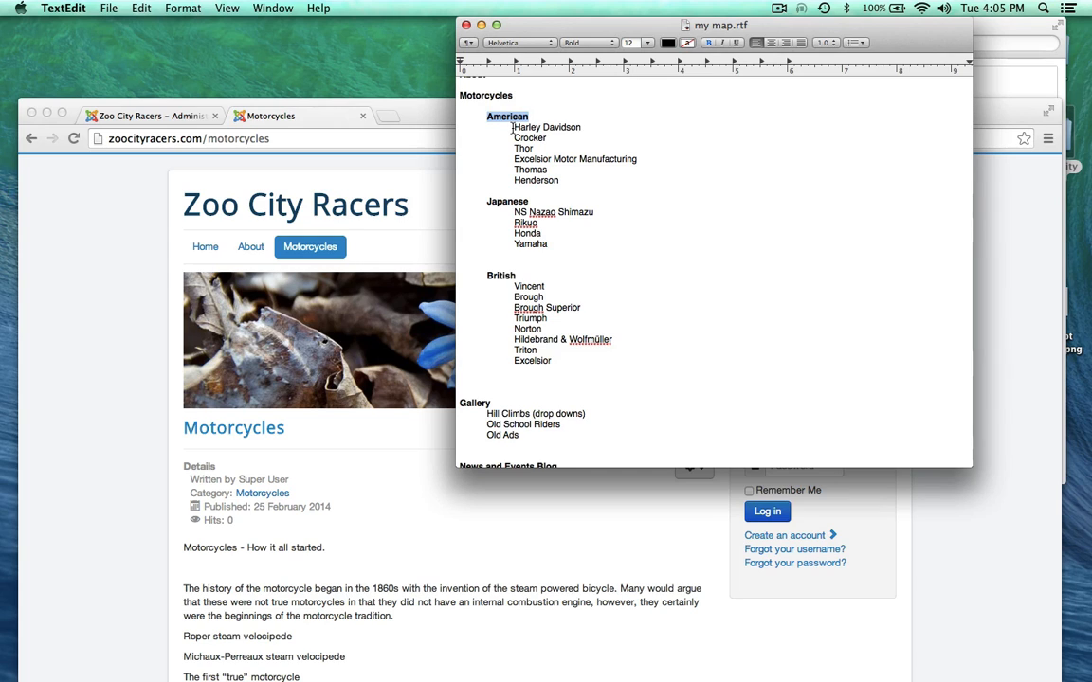
{"action": "left_click", "coordinate": [512, 127]}
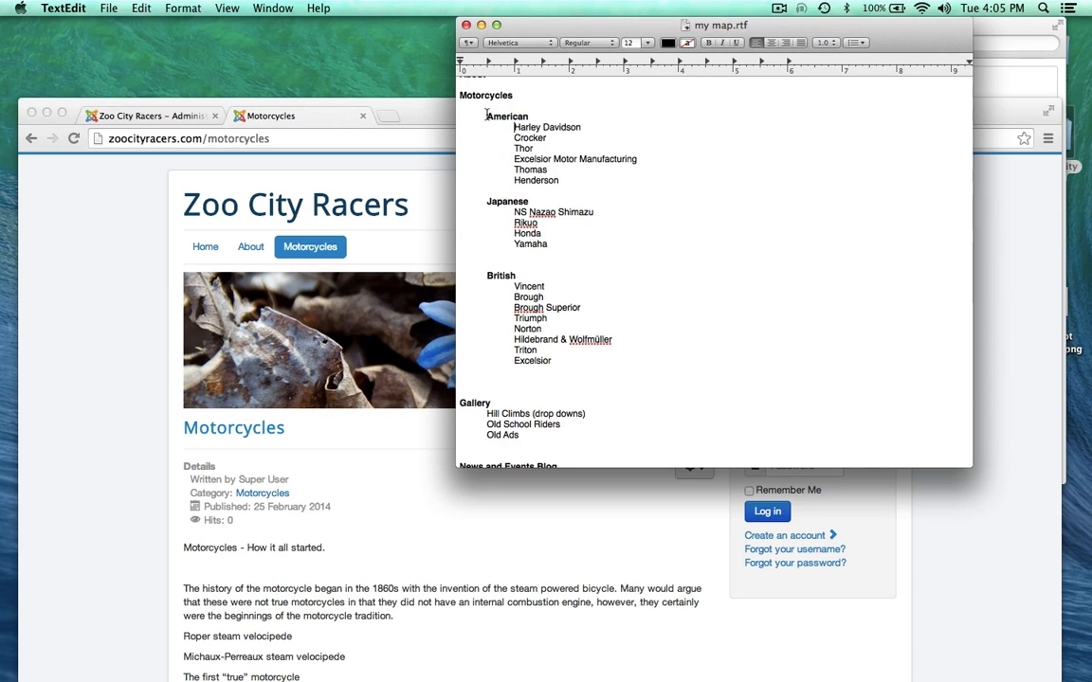
{"action": "left_click_drag", "start_coordinate": [486, 115], "coordinate": [528, 114]}
{"action": "double_click", "coordinate": [392, 109]}
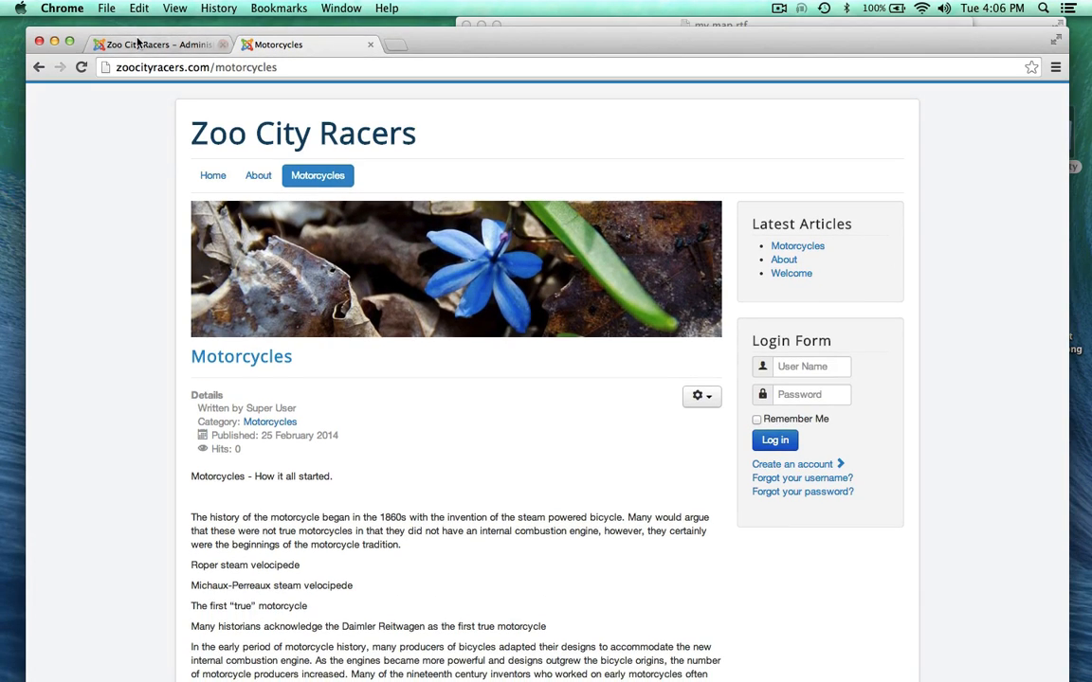
{"action": "left_click", "coordinate": [137, 48]}
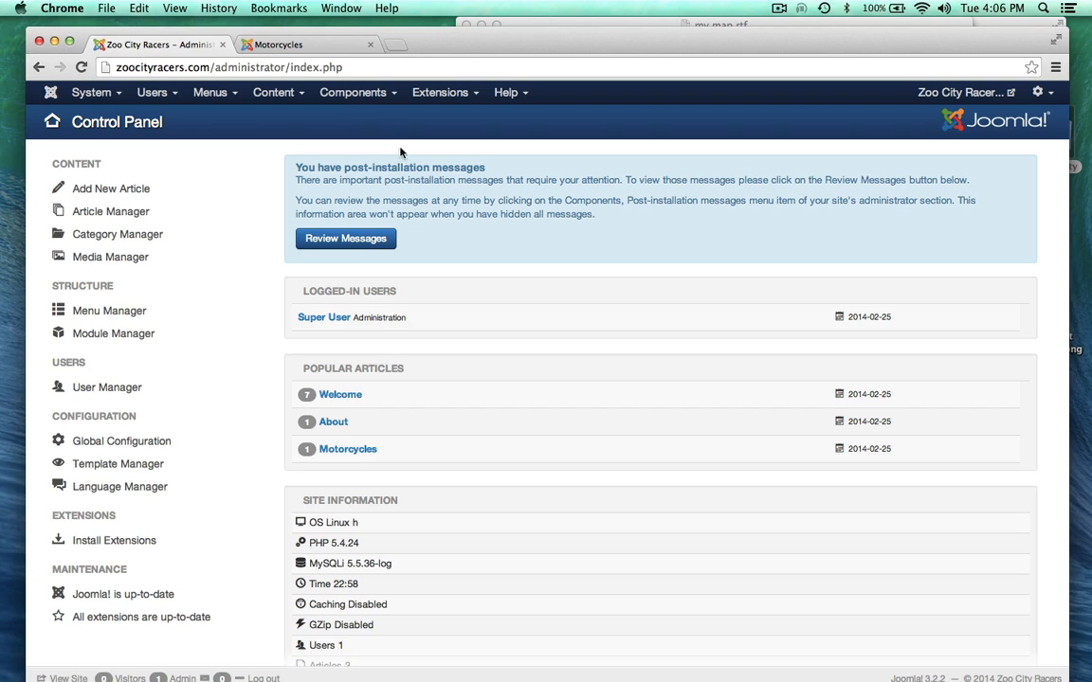
Step: Start a new article titled 'Harley Davidson'
{"action": "left_click", "coordinate": [86, 193]}
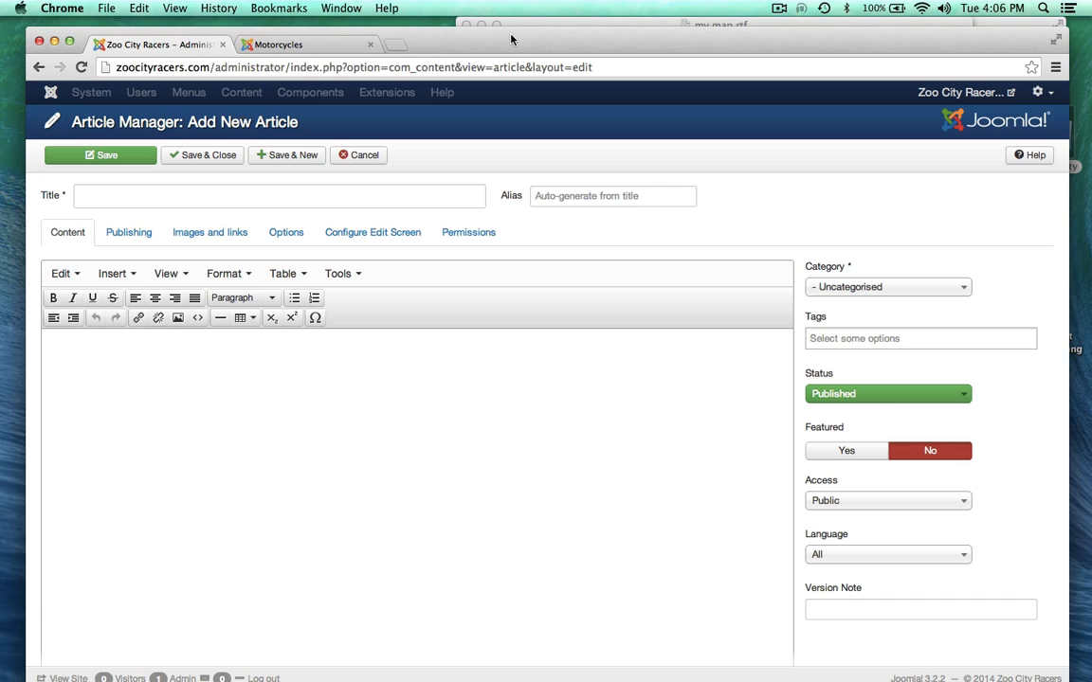
{"action": "left_click_drag", "start_coordinate": [538, 37], "coordinate": [562, 146]}
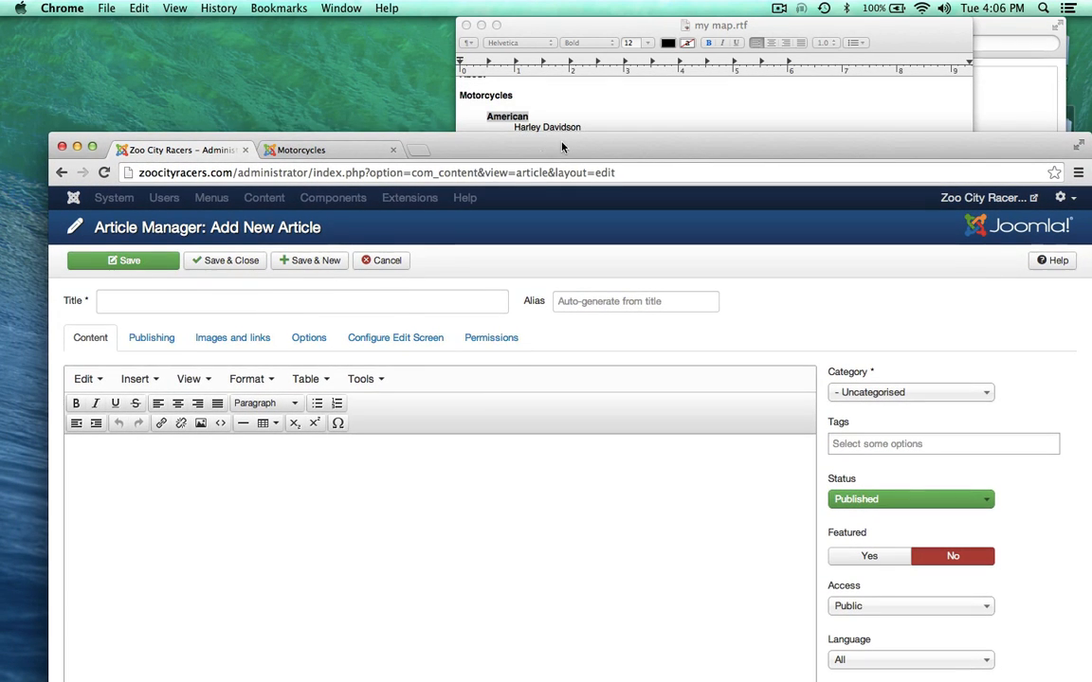
{"action": "left_click", "coordinate": [174, 301]}
{"action": "type", "text": "Harl"}
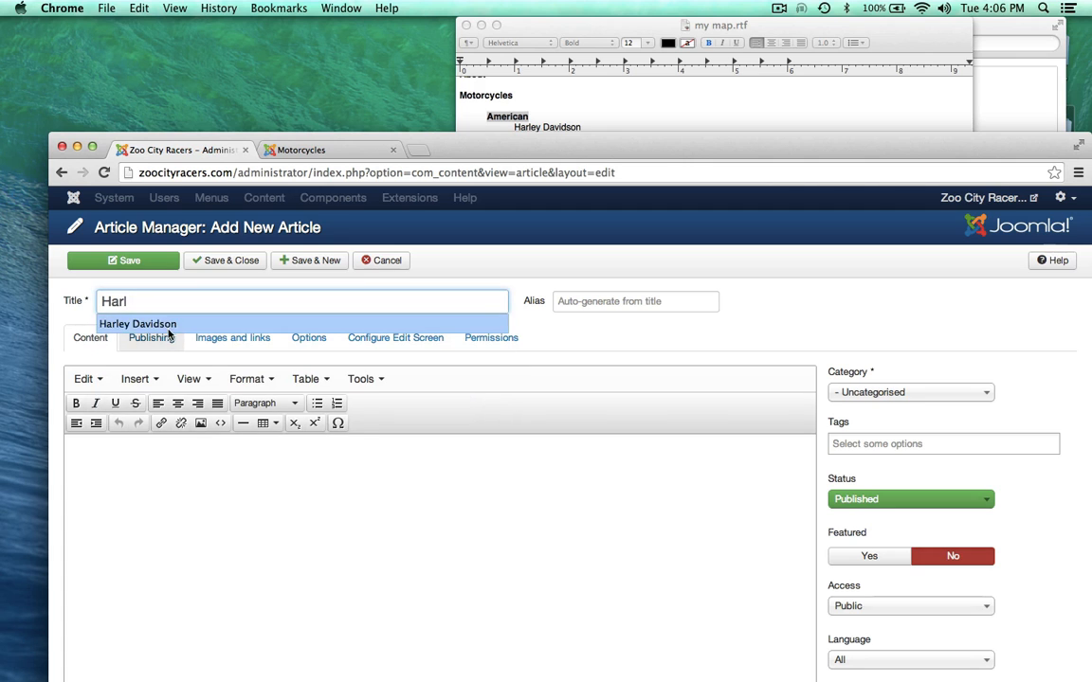
{"action": "left_click", "coordinate": [163, 329]}
Step: Set the article's category to American and bring the site map forward on the left
{"action": "left_click_drag", "start_coordinate": [453, 149], "coordinate": [455, 63]}
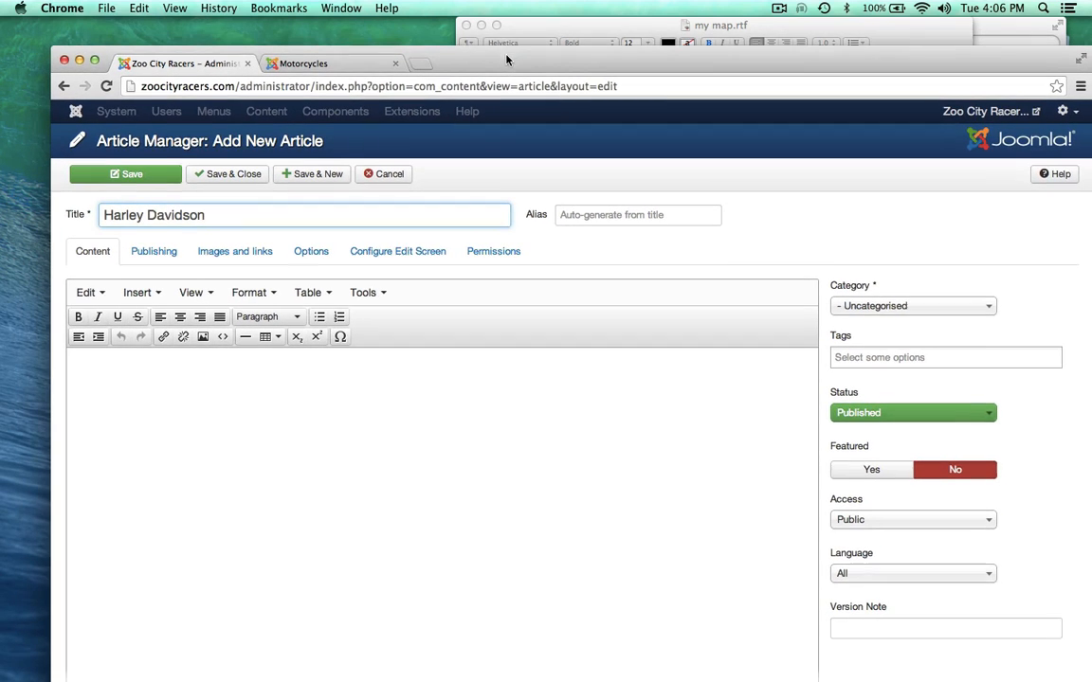
{"action": "left_click", "coordinate": [865, 306]}
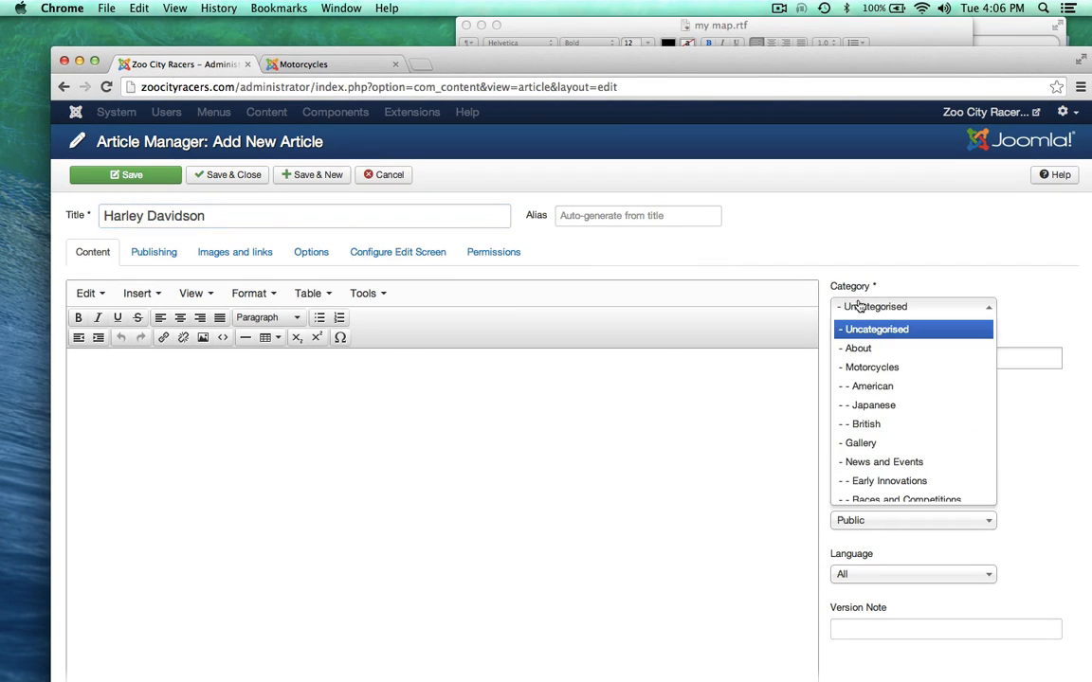
{"action": "left_click", "coordinate": [859, 386]}
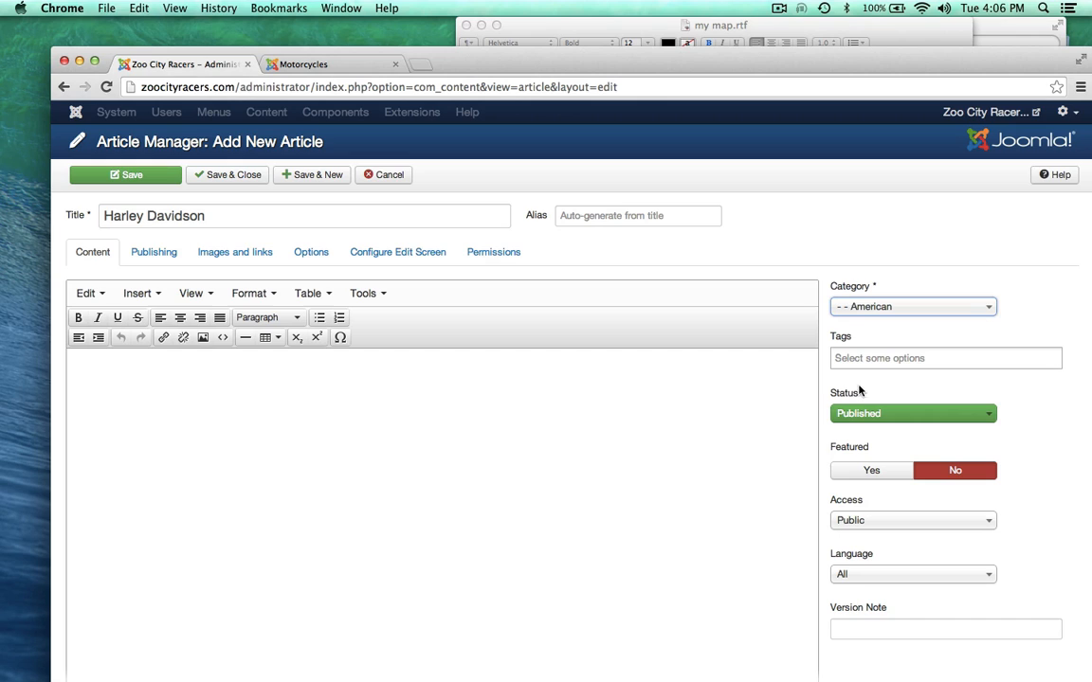
{"action": "left_click", "coordinate": [850, 307]}
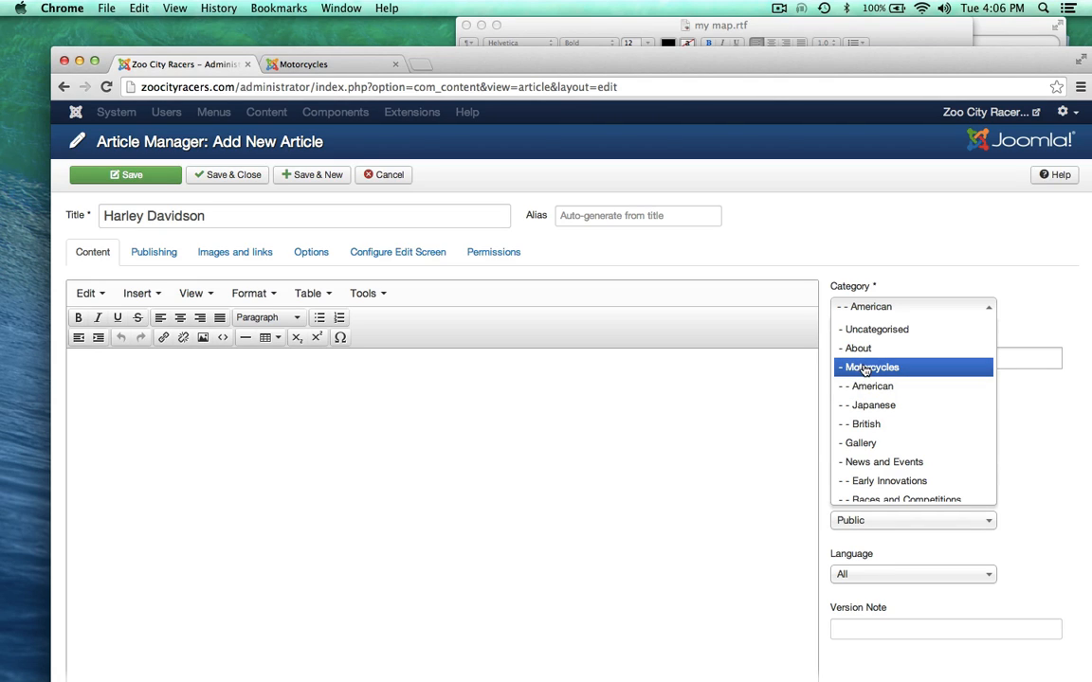
{"action": "left_click", "coordinate": [843, 386]}
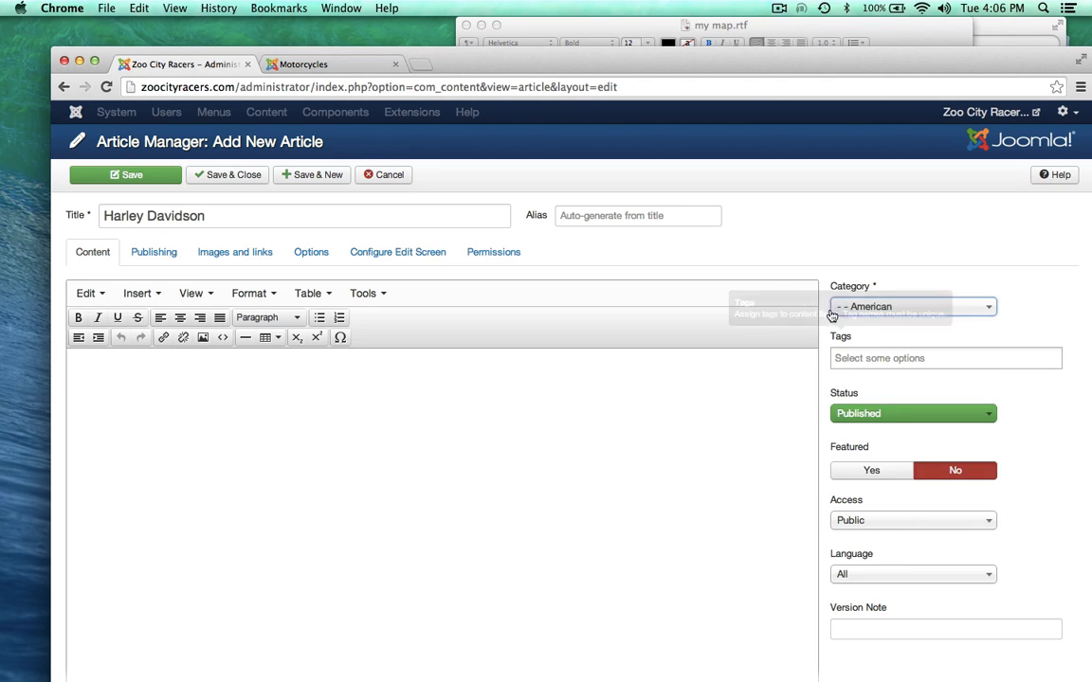
{"action": "left_click_drag", "start_coordinate": [555, 62], "coordinate": [556, 141]}
{"action": "left_click", "coordinate": [560, 28]}
{"action": "left_click_drag", "start_coordinate": [560, 29], "coordinate": [402, 28]}
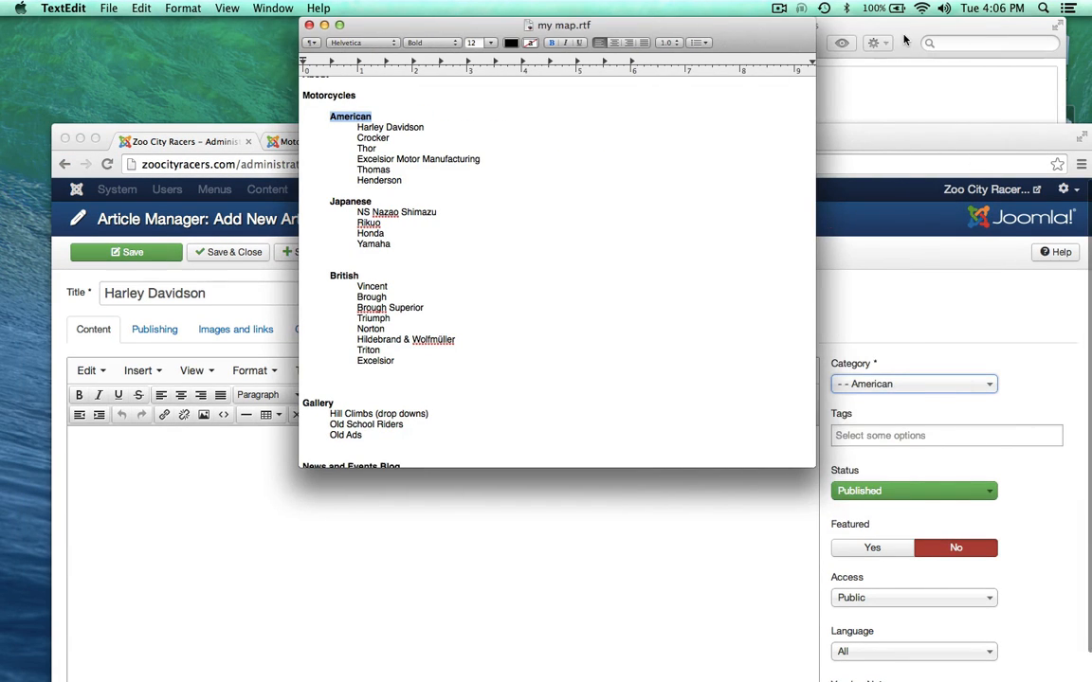
Step: Open old_bikes > harley > harley.rtf, select all its text, and return to the Harley Davidson article
{"action": "left_click", "coordinate": [623, 123]}
{"action": "left_click", "coordinate": [639, 147]}
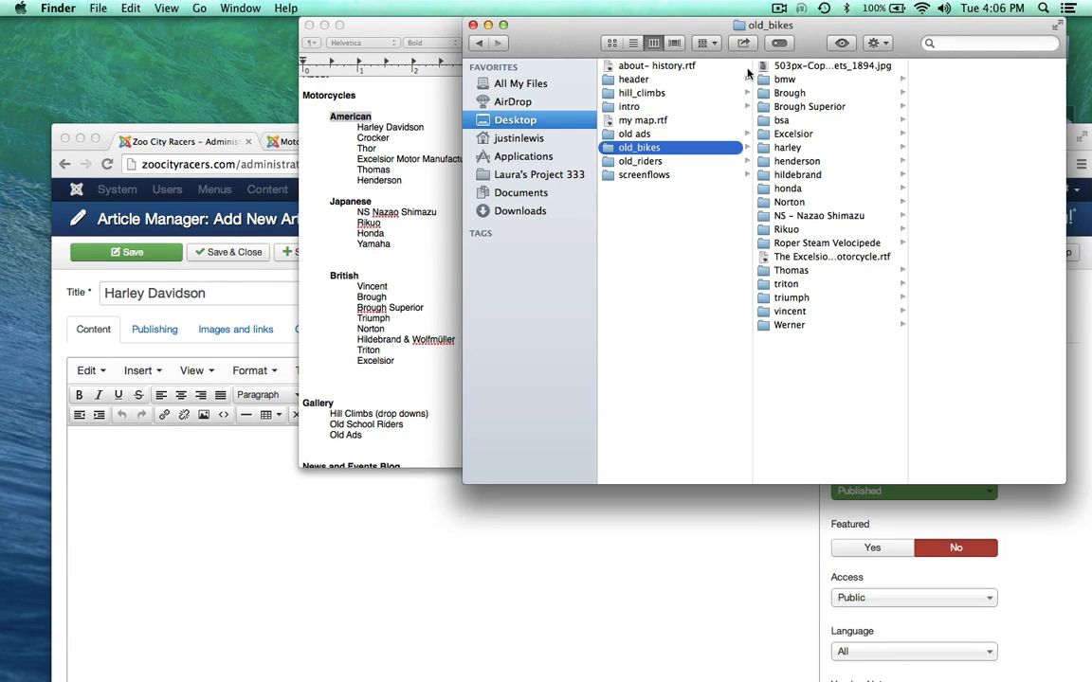
{"action": "left_click", "coordinate": [786, 147]}
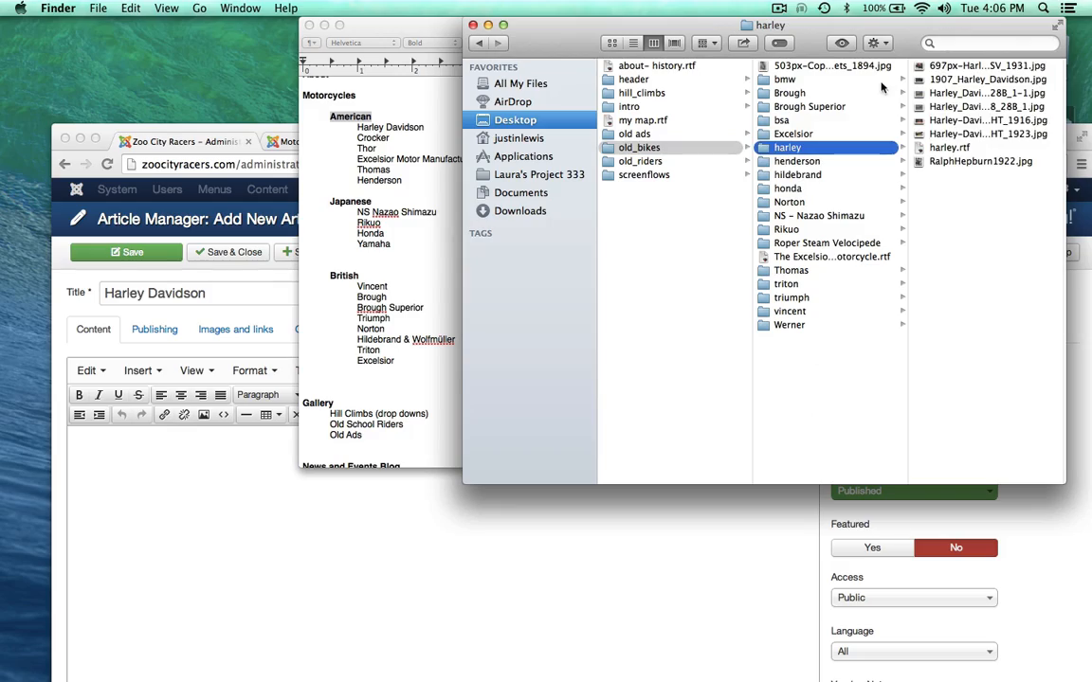
{"action": "double_click", "coordinate": [942, 148]}
{"action": "scroll", "coordinate": [517, 218], "scroll_direction": "down", "scroll_amount": 15}
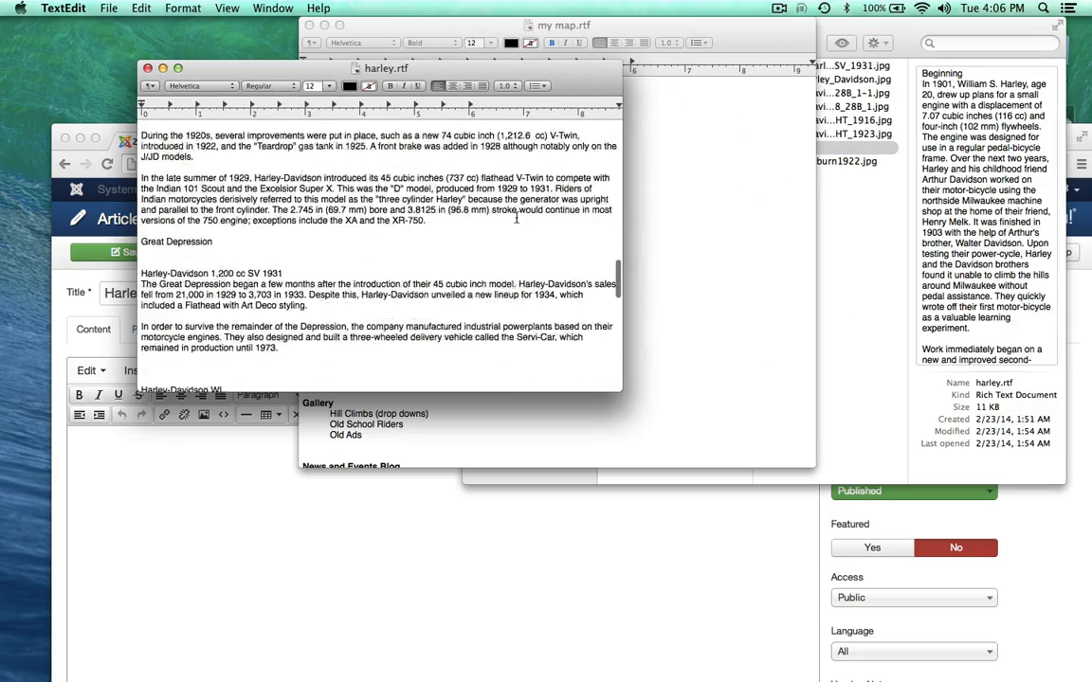
{"action": "scroll", "coordinate": [517, 217], "scroll_direction": "up", "scroll_amount": 15}
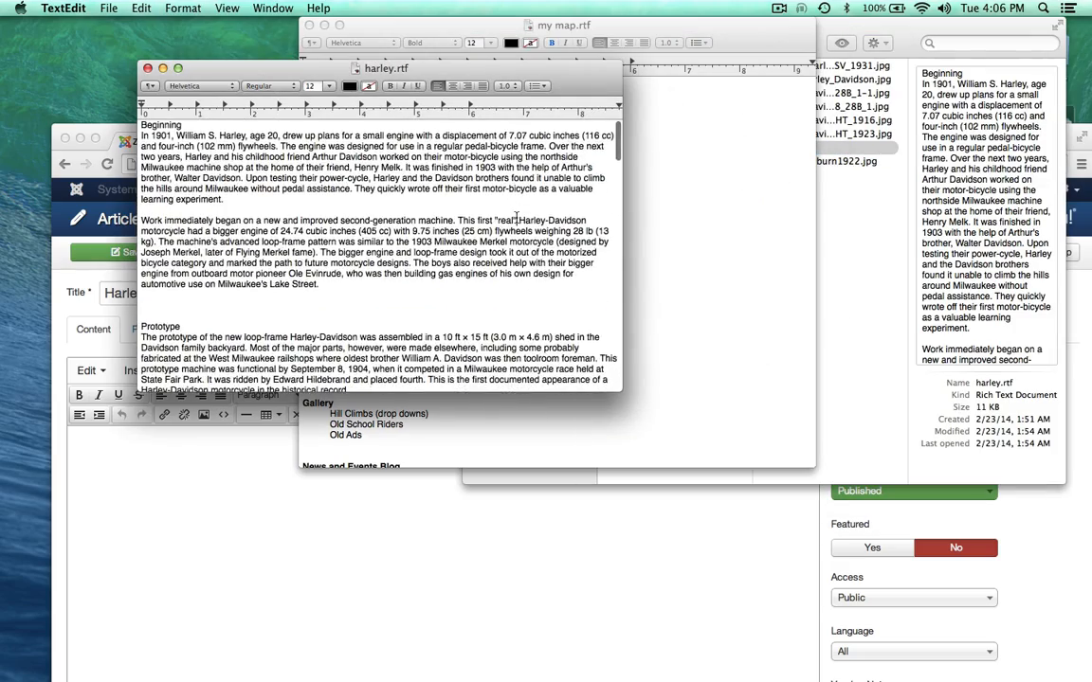
{"action": "key", "text": "super+a"}
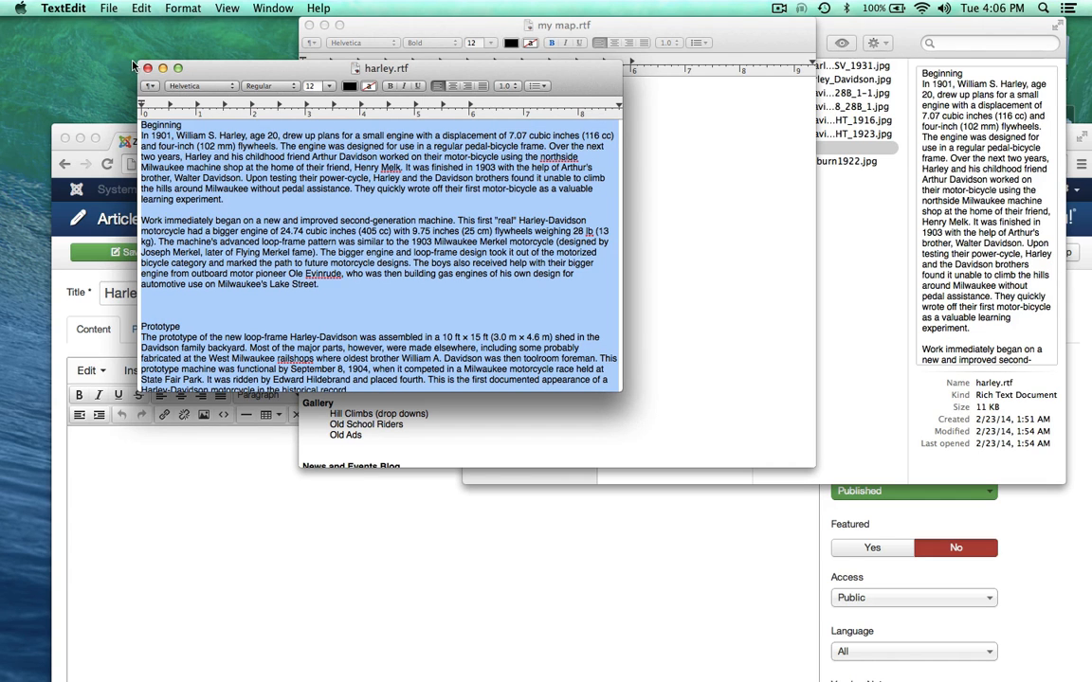
{"action": "left_click", "coordinate": [162, 68]}
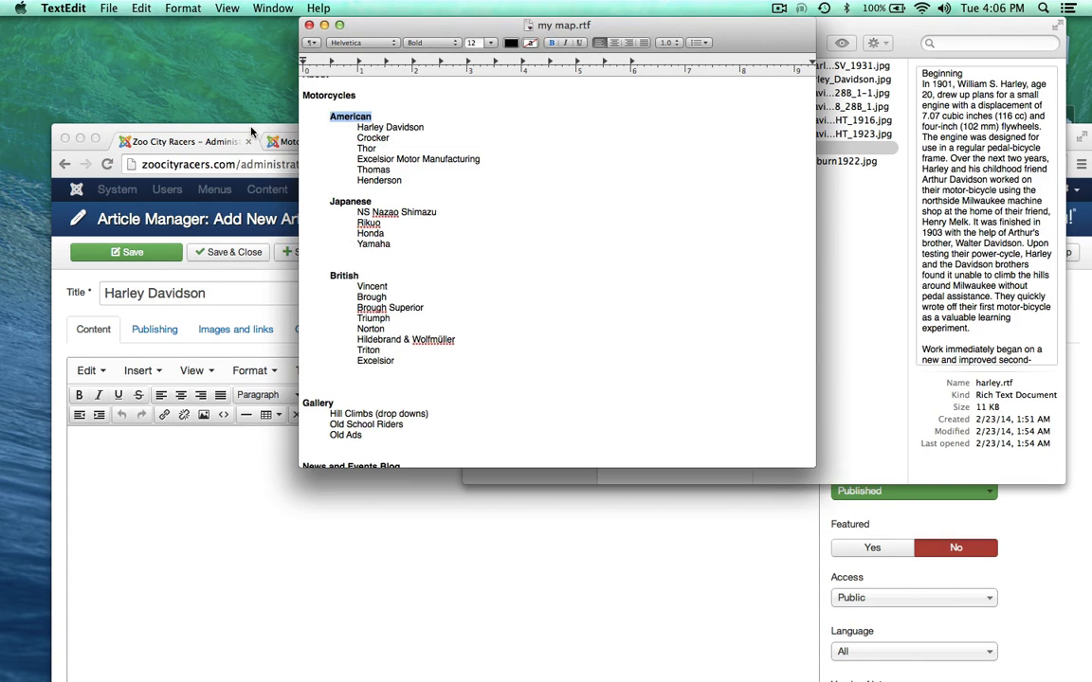
{"action": "left_click", "coordinate": [227, 141]}
{"action": "left_click_drag", "start_coordinate": [438, 139], "coordinate": [418, 32]}
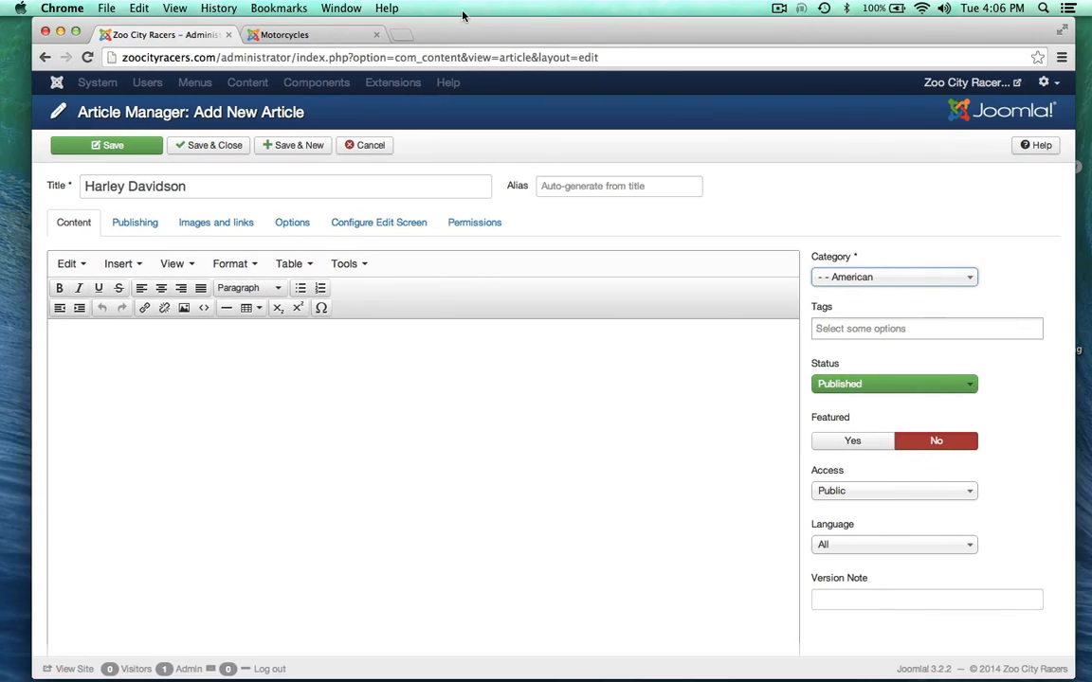
Step: Paste the Harley-Davidson history and remove blank lines around Prototype and 1907 model
{"action": "key", "text": "super+v"}
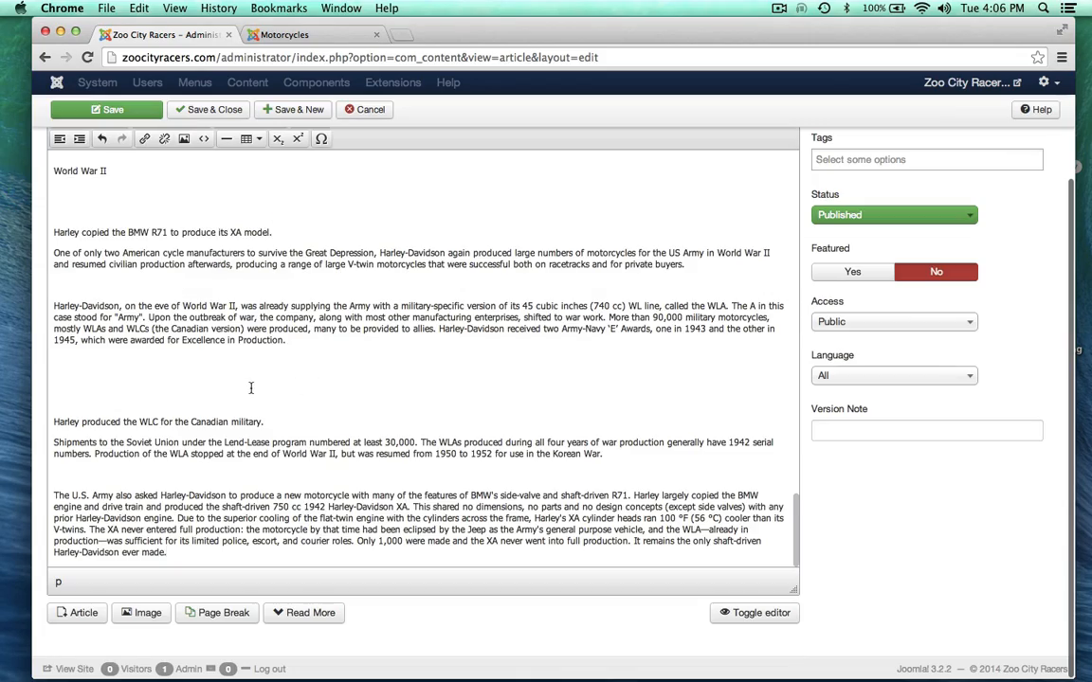
{"action": "scroll", "coordinate": [284, 388], "scroll_direction": "up", "scroll_amount": 15}
{"action": "scroll", "coordinate": [251, 387], "scroll_direction": "up", "scroll_amount": 15}
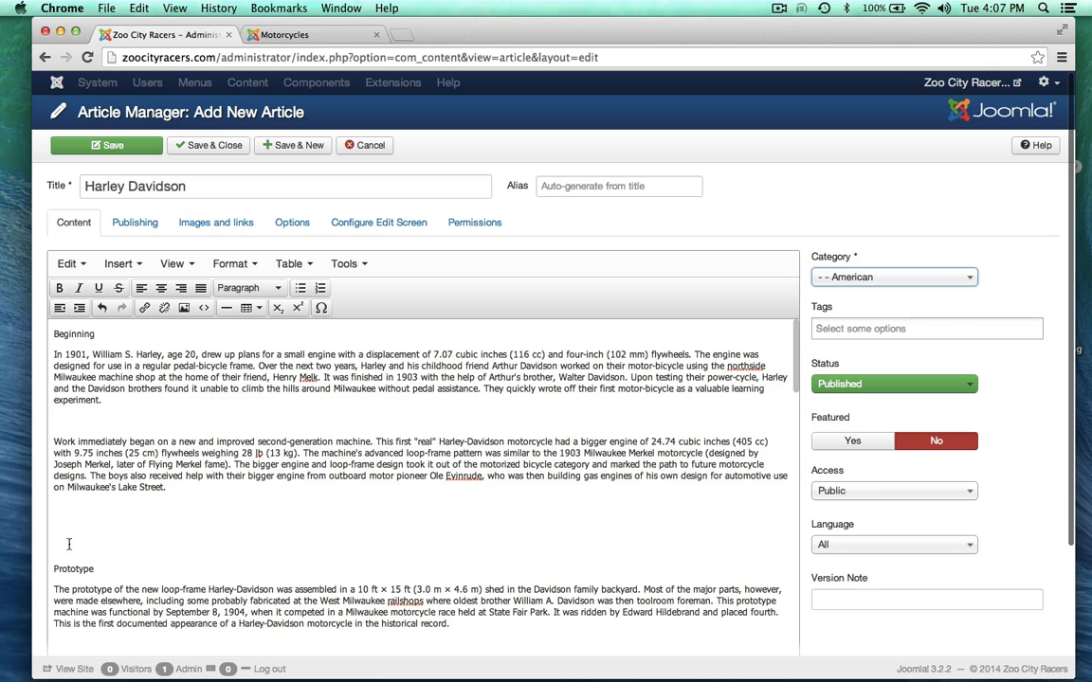
{"action": "left_click", "coordinate": [69, 544]}
{"action": "key", "text": "BackSpace"}
{"action": "key", "text": "BackSpace"}
{"action": "key", "text": "BackSpace"}
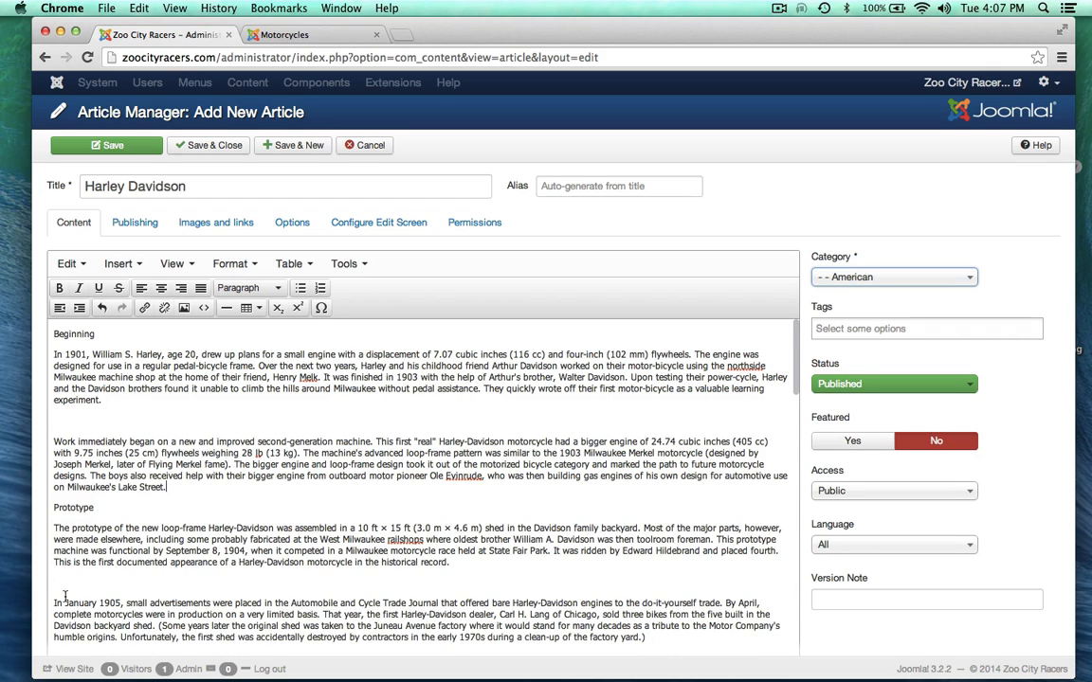
{"action": "scroll", "coordinate": [65, 595], "scroll_direction": "down", "scroll_amount": 3}
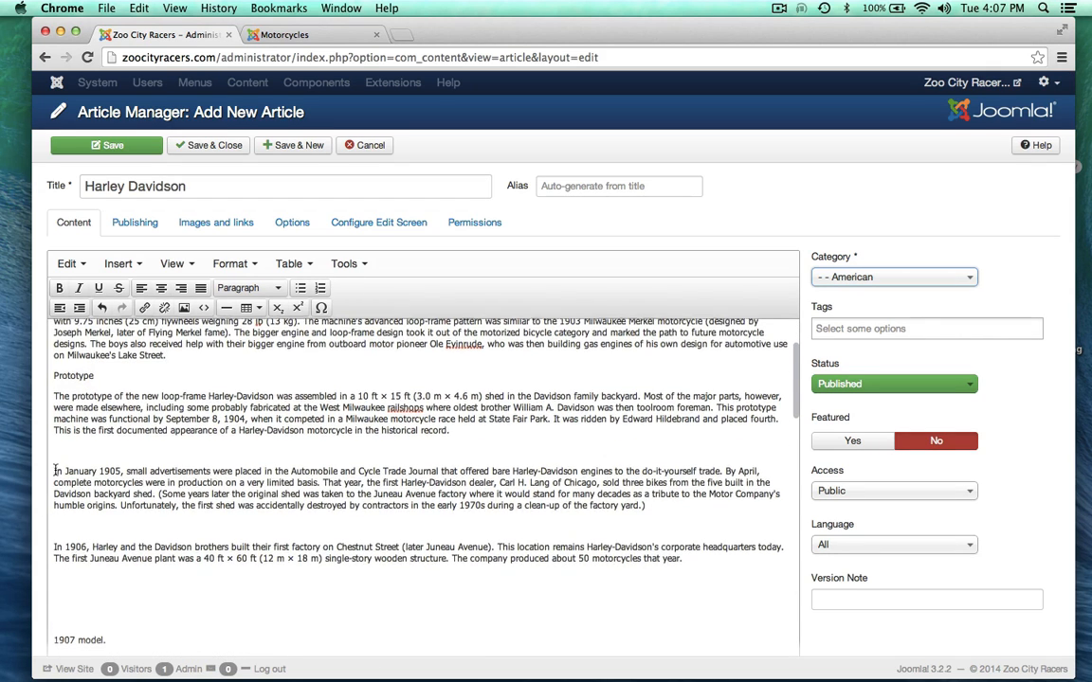
{"action": "scroll", "coordinate": [66, 508], "scroll_direction": "down", "scroll_amount": 3}
{"action": "left_click", "coordinate": [54, 488]}
{"action": "key", "text": "BackSpace"}
{"action": "key", "text": "BackSpace"}
{"action": "key", "text": "BackSpace"}
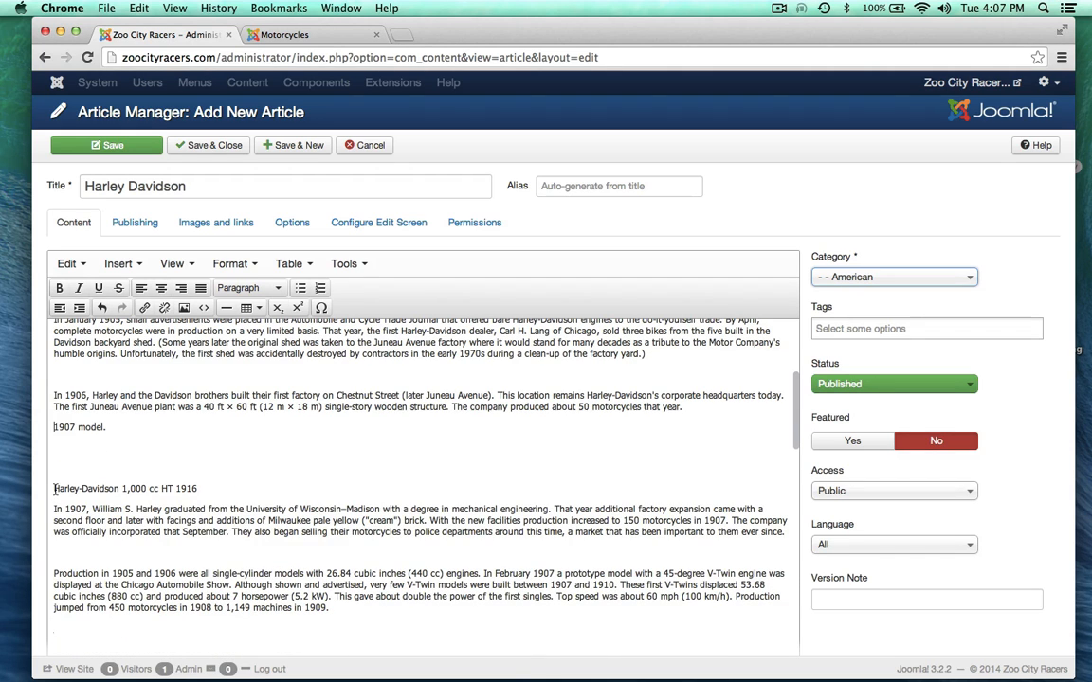
{"action": "key", "text": "BackSpace"}
{"action": "key", "text": "BackSpace"}
Step: Delete the empty paragraphs around the 1911 sections and after the 1913 paragraph
{"action": "scroll", "coordinate": [54, 512], "scroll_direction": "down", "scroll_amount": 2}
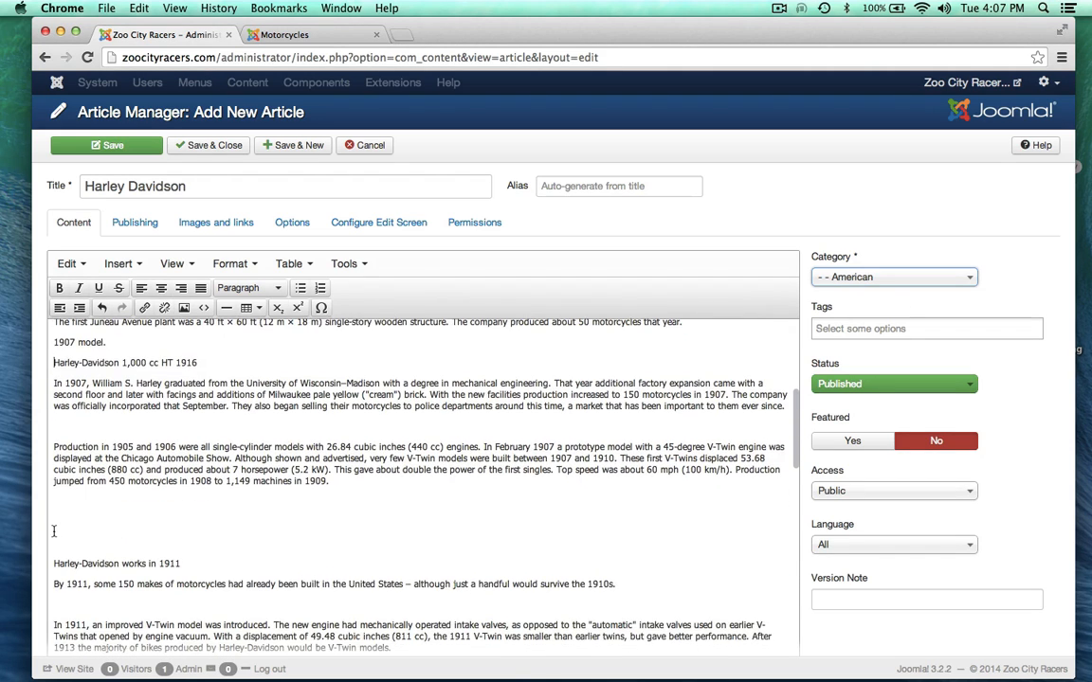
{"action": "key", "text": "BackSpace"}
{"action": "key", "text": "BackSpace"}
{"action": "key", "text": "BackSpace"}
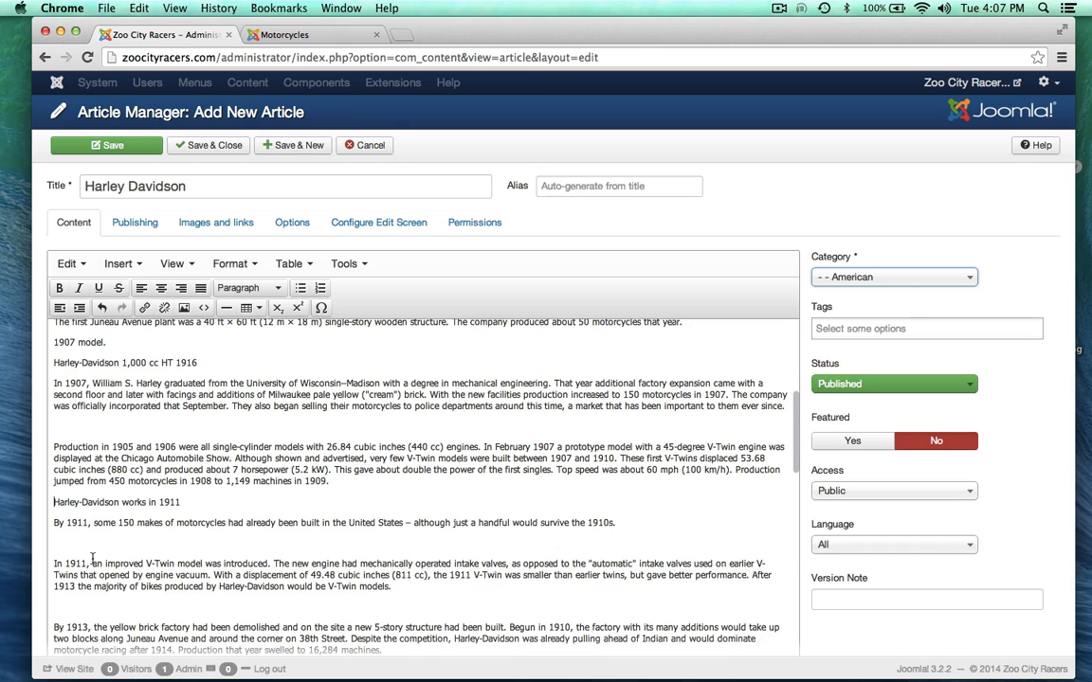
{"action": "scroll", "coordinate": [92, 558], "scroll_direction": "down", "scroll_amount": 3}
{"action": "left_click", "coordinate": [54, 444]}
{"action": "key", "text": "BackSpace"}
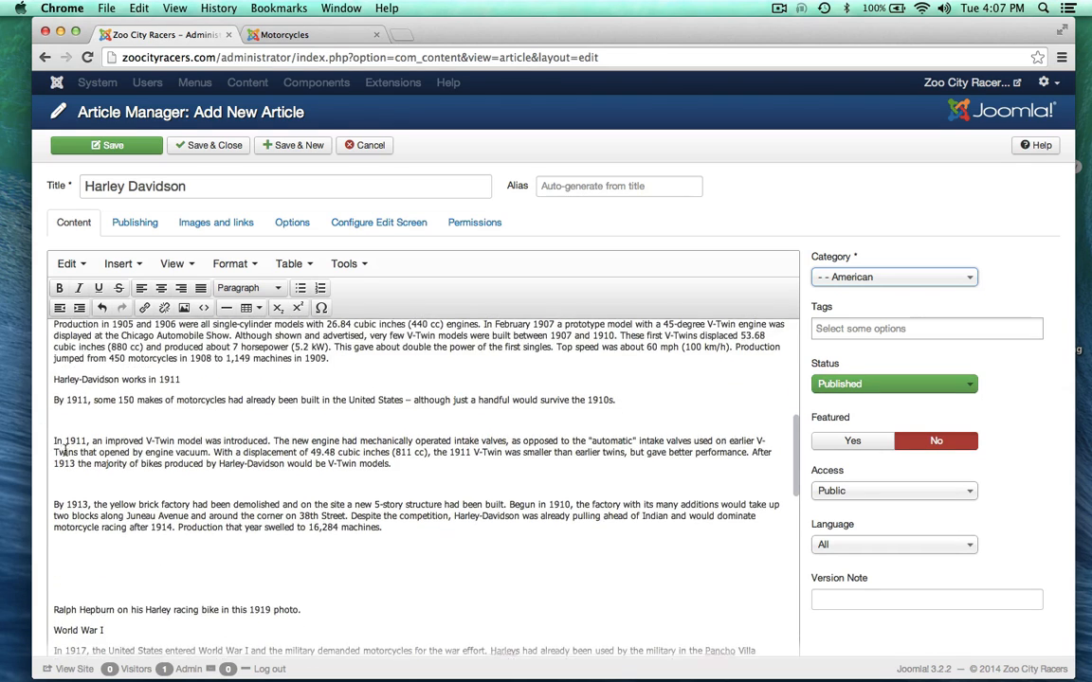
{"action": "scroll", "coordinate": [69, 488], "scroll_direction": "down", "scroll_amount": 2}
{"action": "left_click", "coordinate": [68, 487]}
{"action": "key", "text": "BackSpace"}
{"action": "key", "text": "BackSpace"}
Step: Remove the blank lines above Harley-Davidson WL and the Texas dealer caption
{"action": "scroll", "coordinate": [68, 488], "scroll_direction": "down", "scroll_amount": 4}
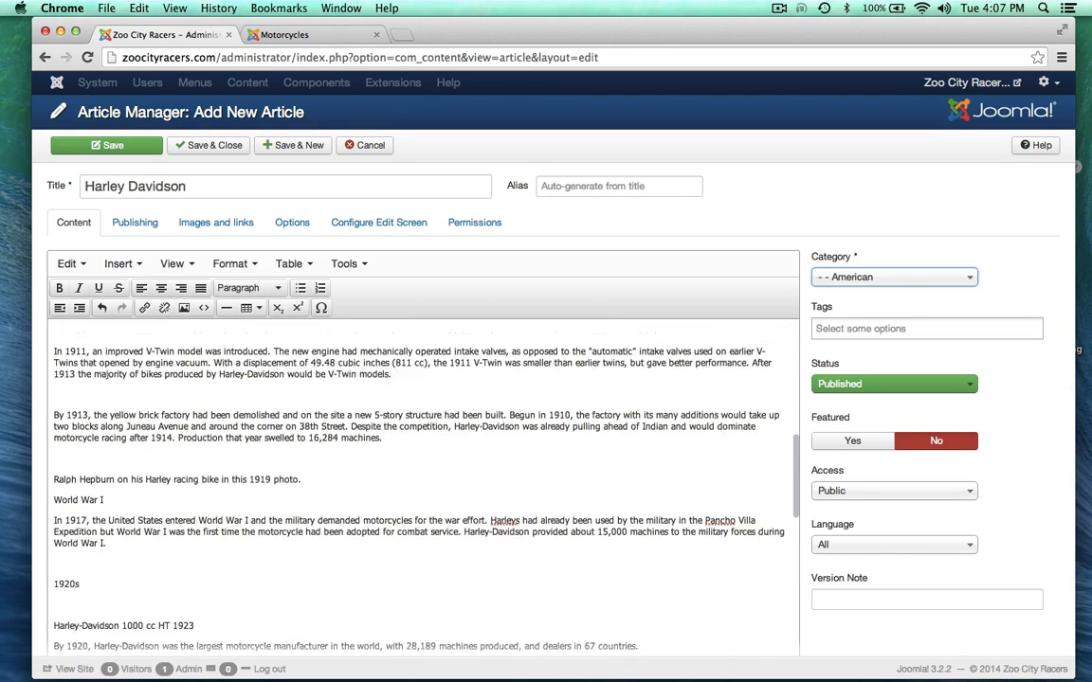
{"action": "scroll", "coordinate": [66, 352], "scroll_direction": "down", "scroll_amount": 10}
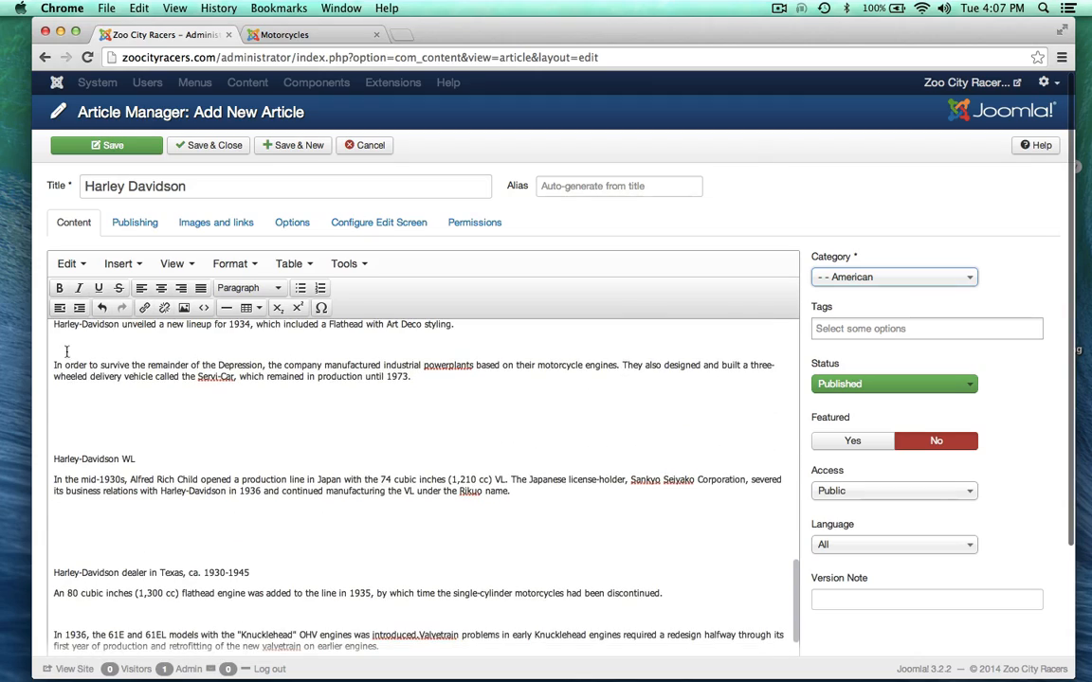
{"action": "left_click", "coordinate": [60, 434]}
{"action": "key", "text": "BackSpace"}
{"action": "key", "text": "BackSpace"}
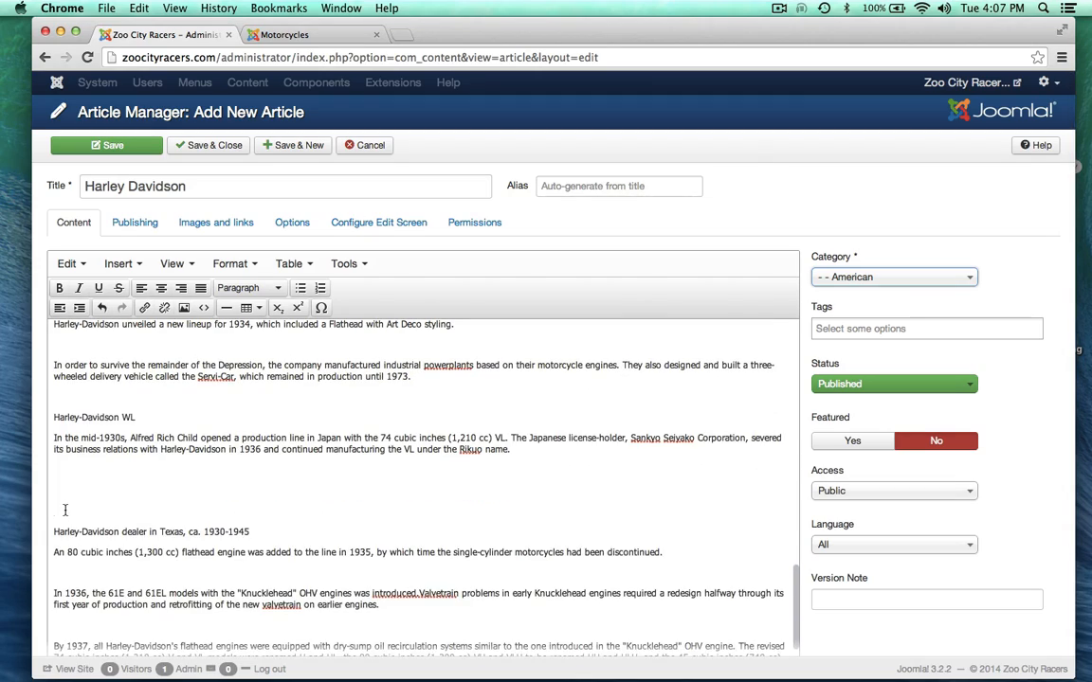
{"action": "left_click", "coordinate": [66, 510]}
{"action": "key", "text": "BackSpace"}
{"action": "key", "text": "BackSpace"}
{"action": "scroll", "coordinate": [71, 517], "scroll_direction": "down", "scroll_amount": 12}
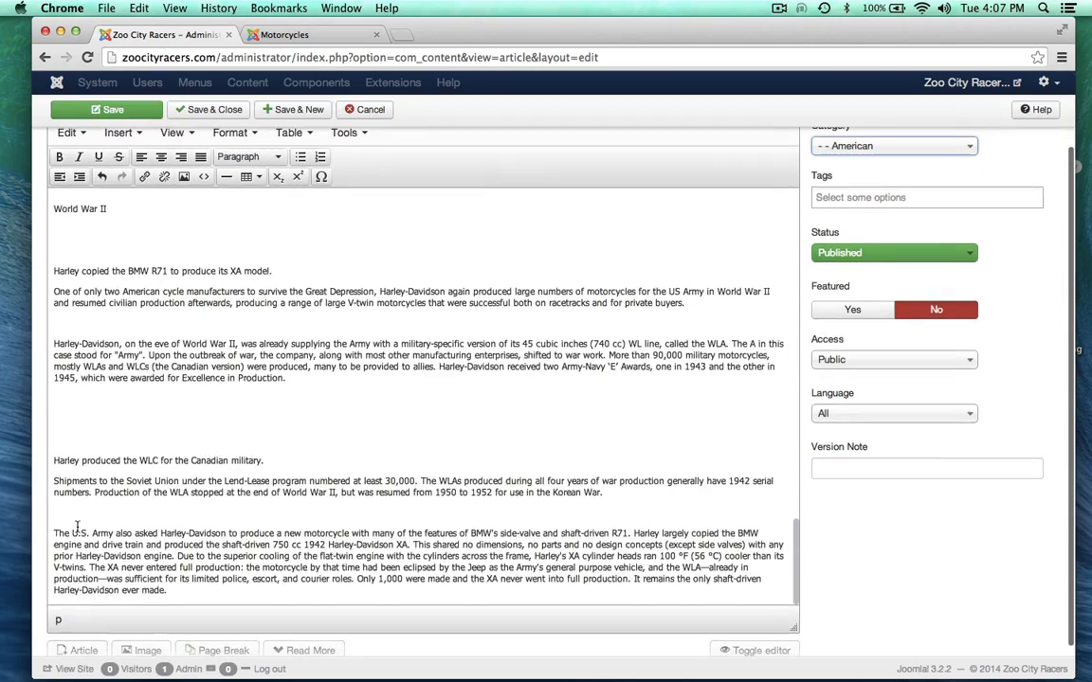
{"action": "scroll", "coordinate": [76, 528], "scroll_direction": "up", "scroll_amount": 20}
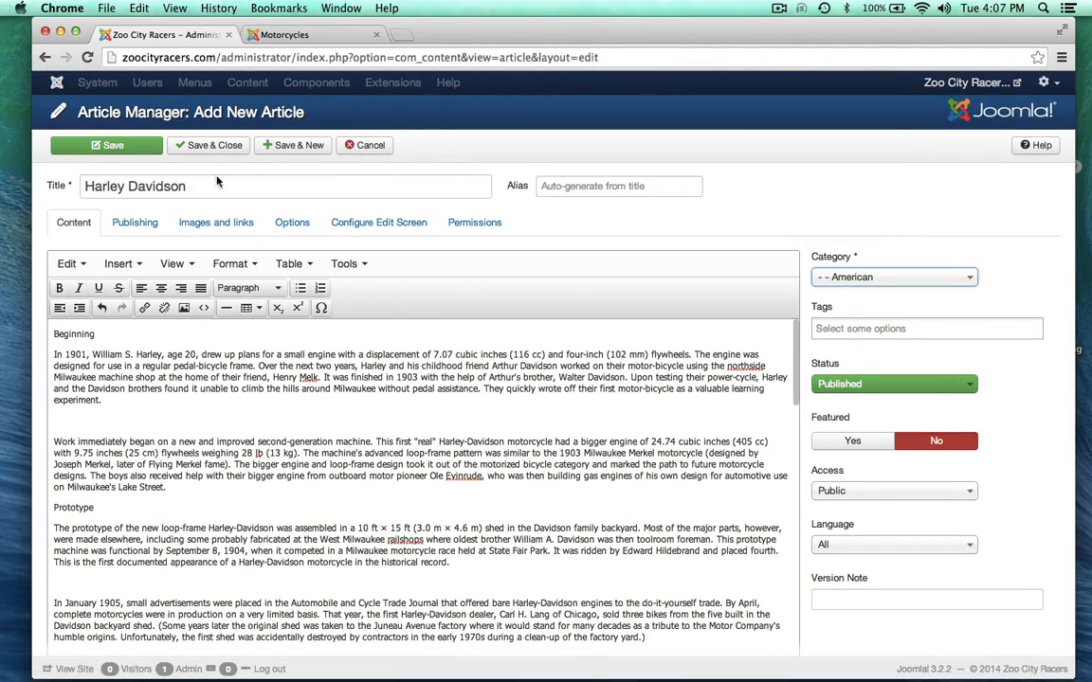
Step: Save the Harley Davidson article, start a new one, and select Thor in the site map
{"action": "left_click", "coordinate": [212, 145]}
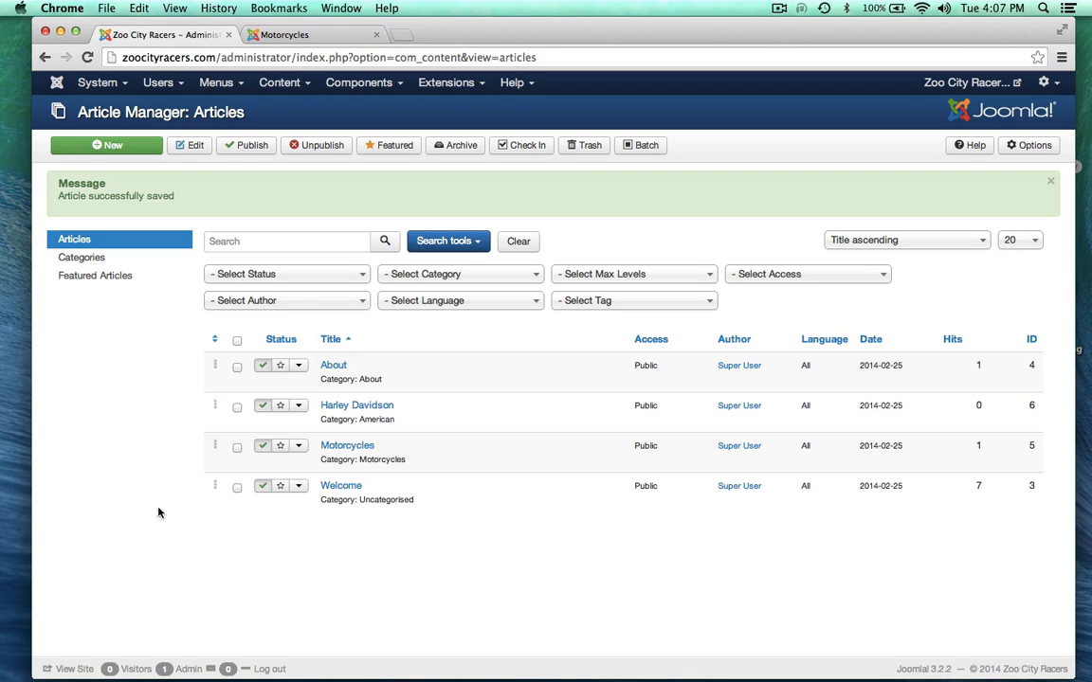
{"action": "left_click", "coordinate": [119, 145]}
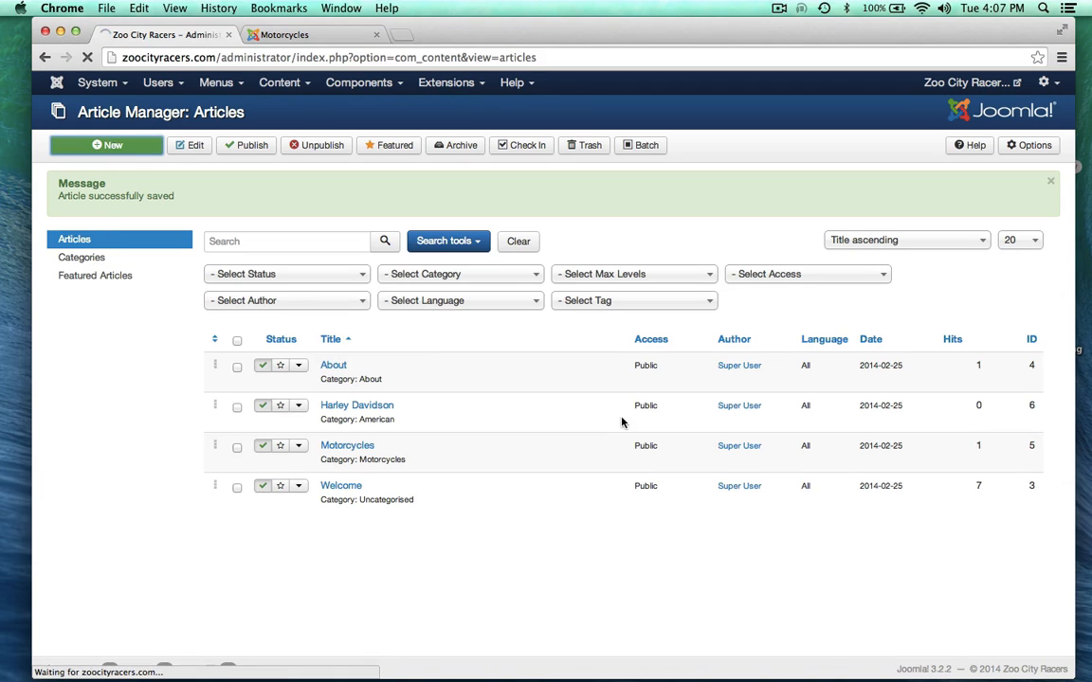
{"action": "left_click_drag", "start_coordinate": [594, 28], "coordinate": [588, 143]}
{"action": "left_click", "coordinate": [580, 27]}
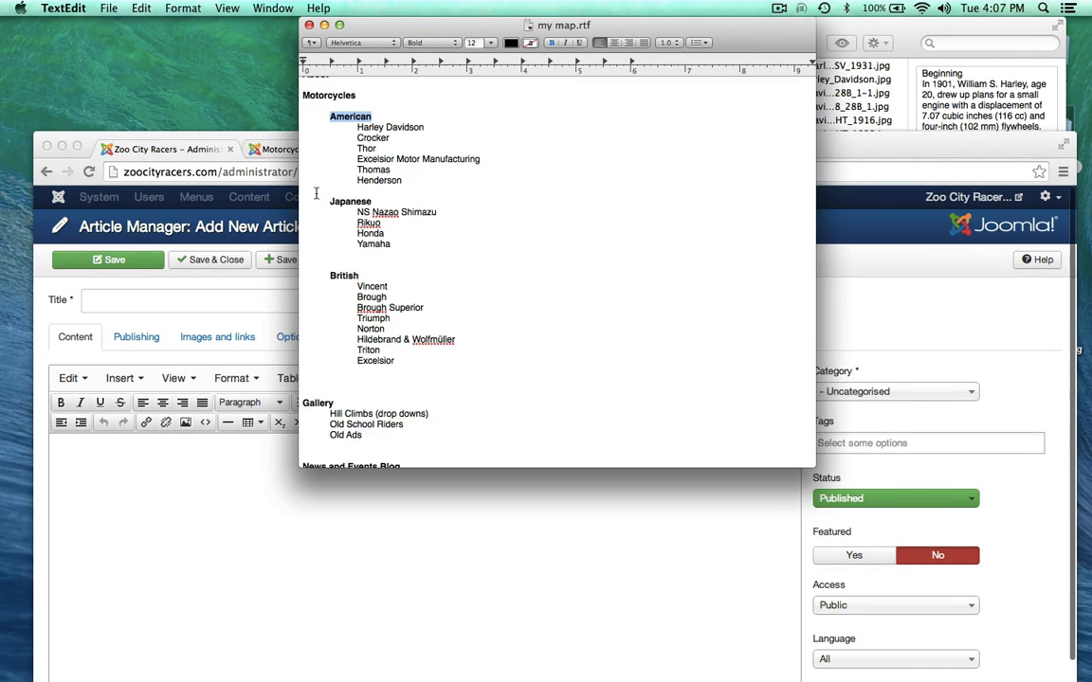
{"action": "left_click", "coordinate": [366, 150]}
{"action": "double_click", "coordinate": [365, 150]}
{"action": "key", "text": "super+c"}
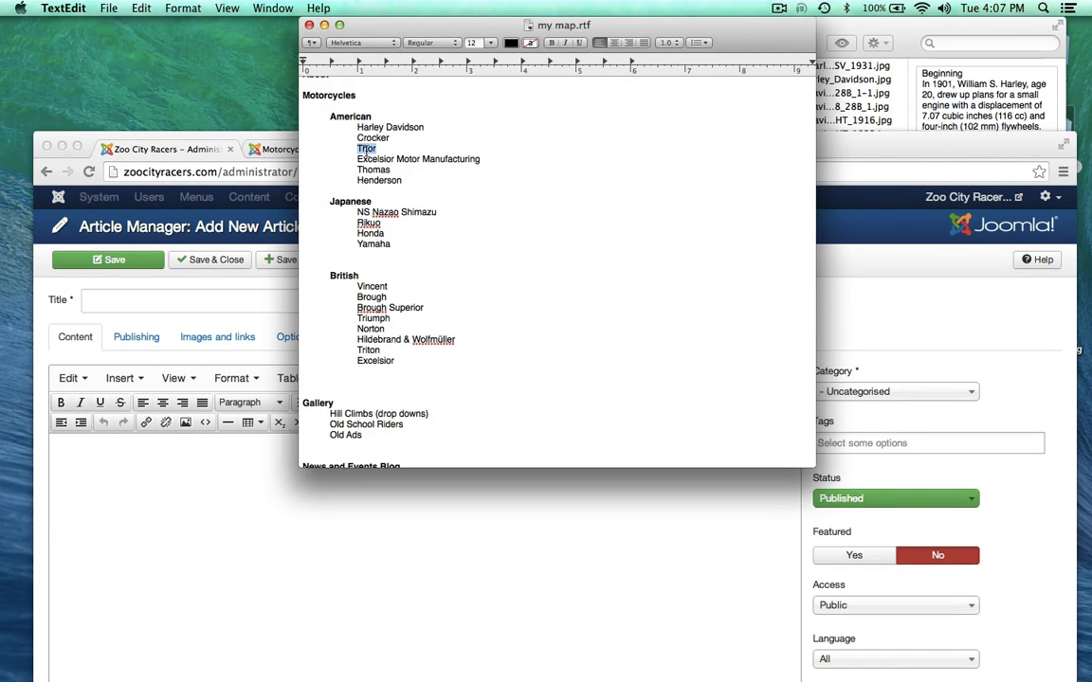
Step: Title the new article 'Thor' and file it under American
{"action": "left_click_drag", "start_coordinate": [833, 141], "coordinate": [836, 72]}
{"action": "left_click", "coordinate": [157, 239]}
{"action": "key", "text": "super+v"}
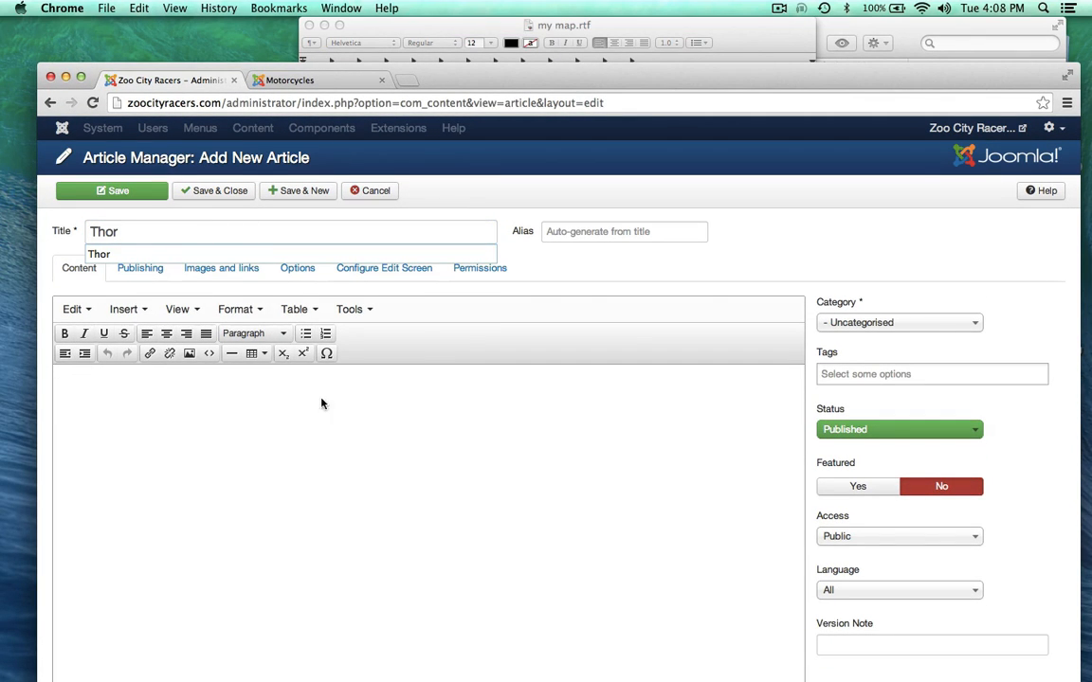
{"action": "left_click", "coordinate": [836, 321]}
{"action": "left_click", "coordinate": [848, 399]}
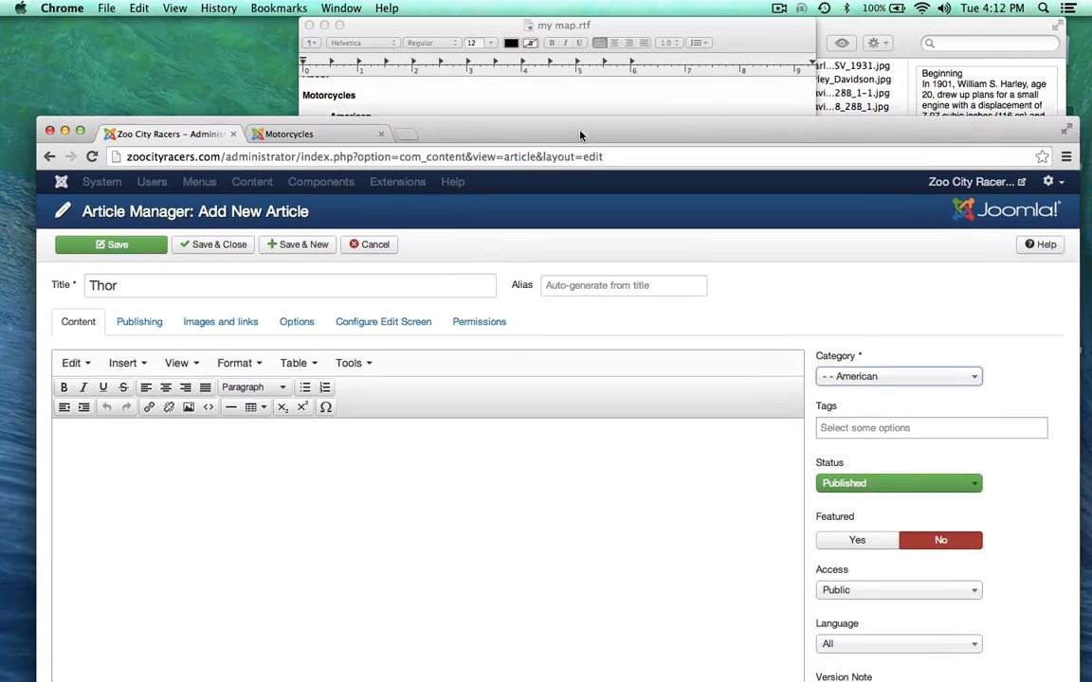
{"action": "left_click_drag", "start_coordinate": [580, 135], "coordinate": [574, 151]}
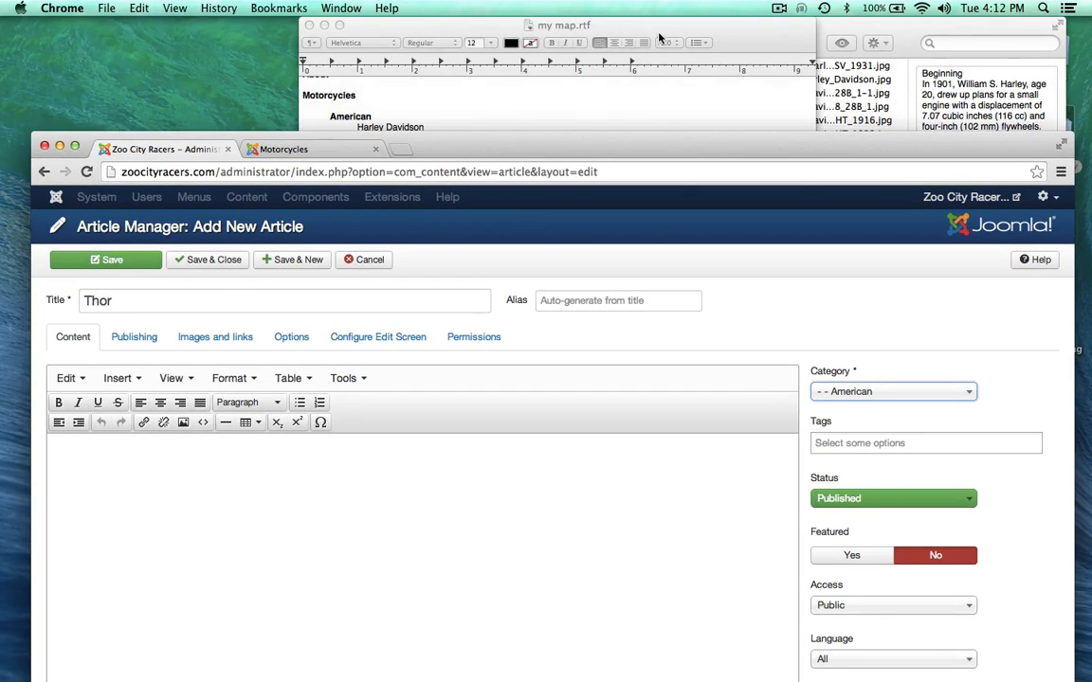
Step: Copy all text from the thor notes file and paste it into the Thor article body
{"action": "left_click", "coordinate": [874, 27]}
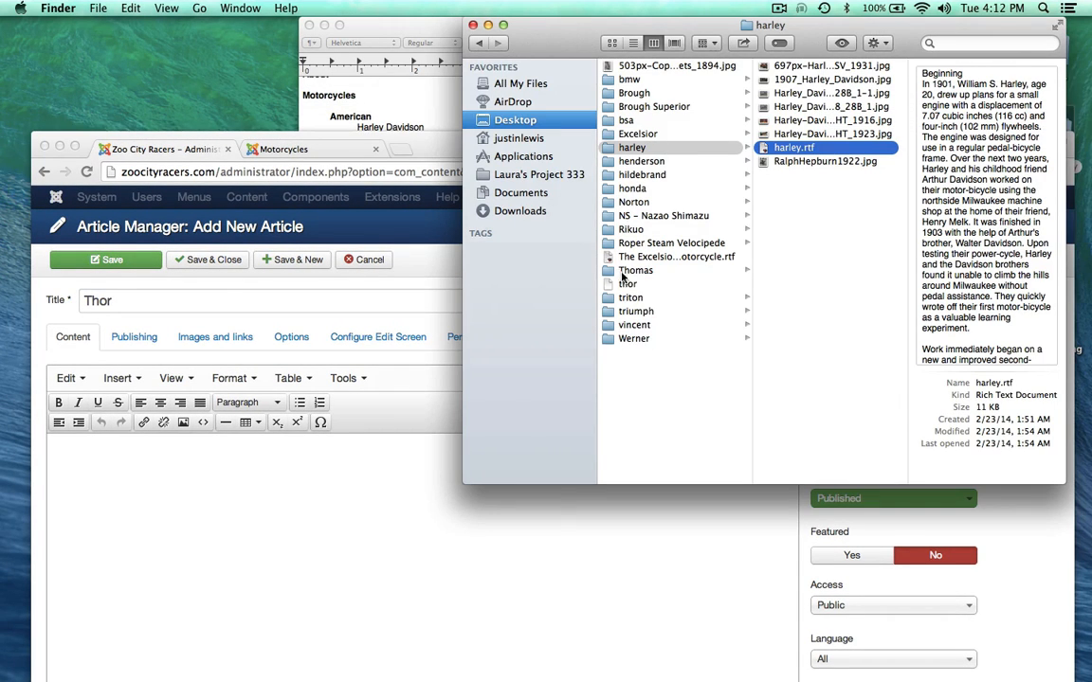
{"action": "left_click", "coordinate": [623, 284]}
{"action": "double_click", "coordinate": [624, 284]}
{"action": "key", "text": "super+a"}
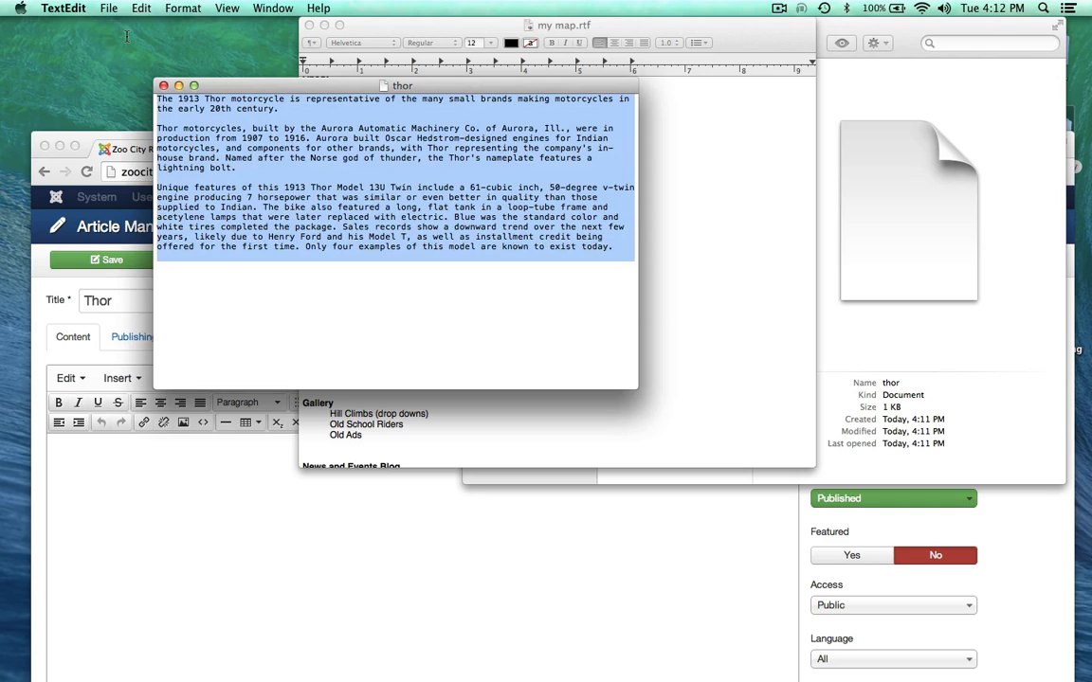
{"action": "key", "text": "super+c"}
{"action": "left_click", "coordinate": [242, 525]}
{"action": "key", "text": "super+v"}
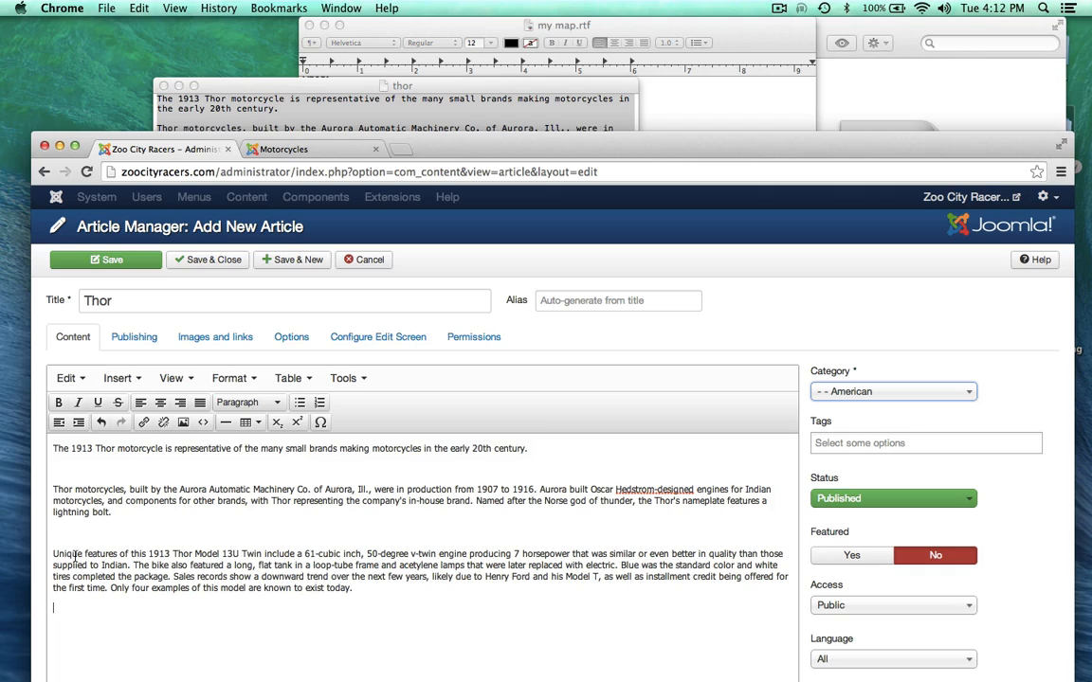
Step: Delete the blank lines between the three Thor paragraphs and save and close the article
{"action": "left_click", "coordinate": [130, 556]}
{"action": "left_click", "coordinate": [54, 554]}
{"action": "key", "text": "BackSpace"}
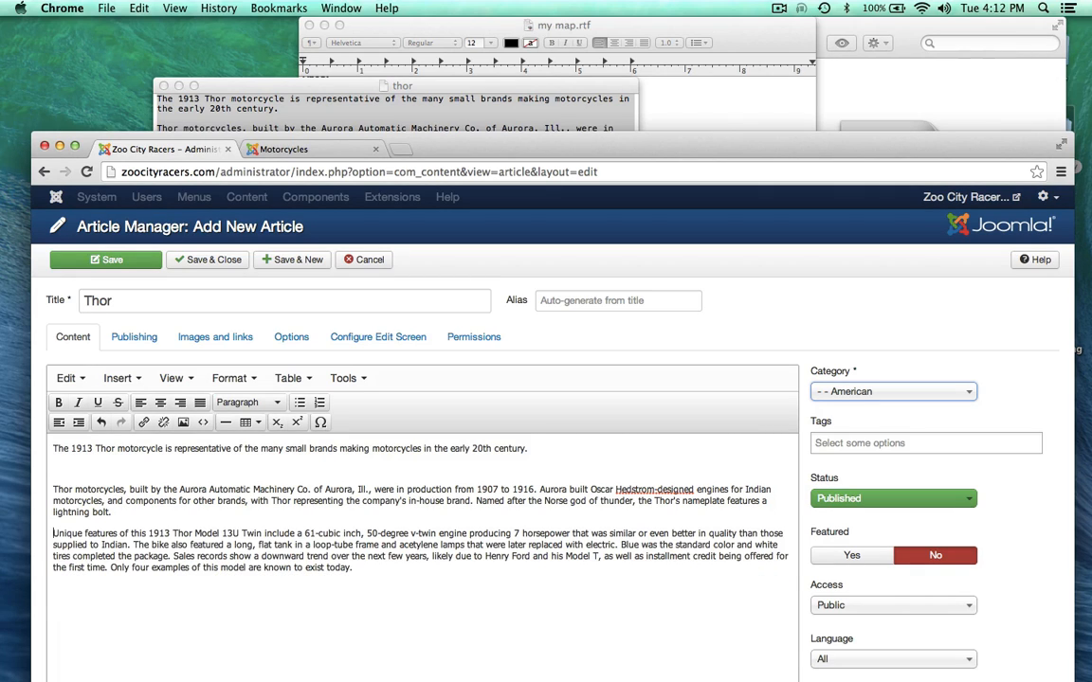
{"action": "key", "text": "Left"}
{"action": "key", "text": "Left"}
{"action": "key", "text": "BackSpace"}
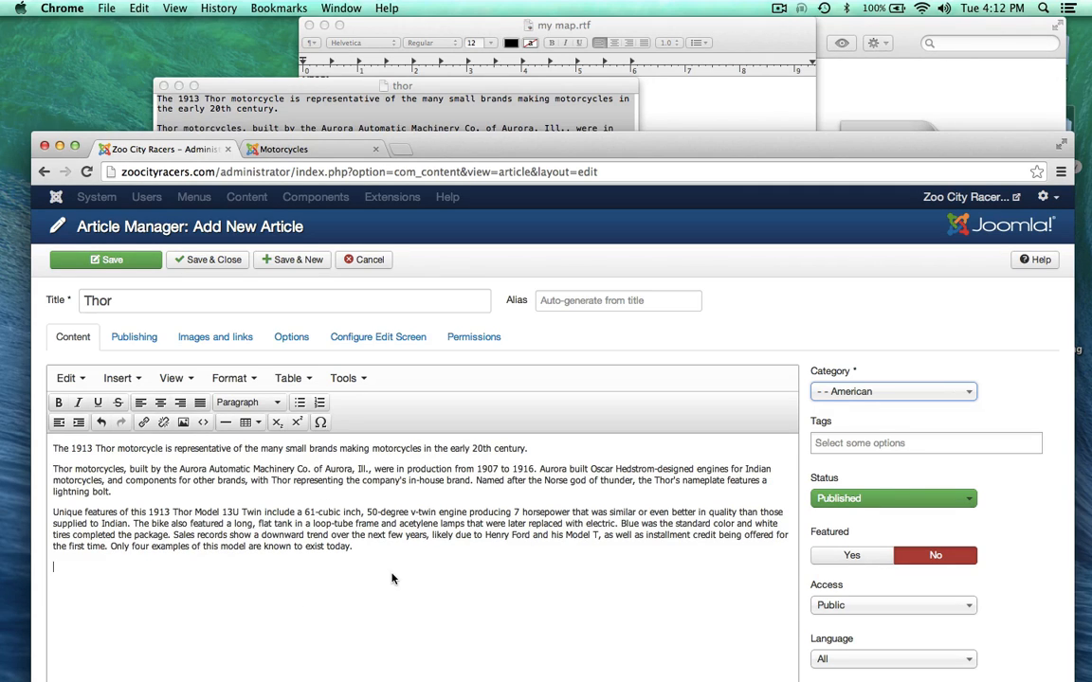
{"action": "left_click_drag", "start_coordinate": [437, 145], "coordinate": [419, 15]}
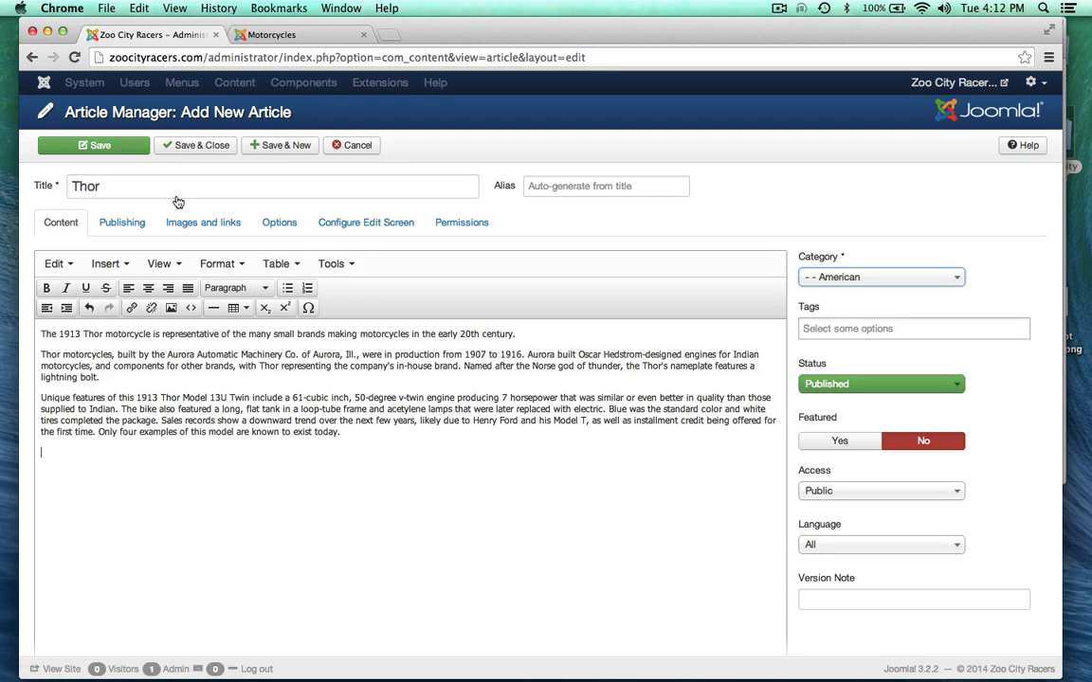
{"action": "left_click", "coordinate": [196, 146]}
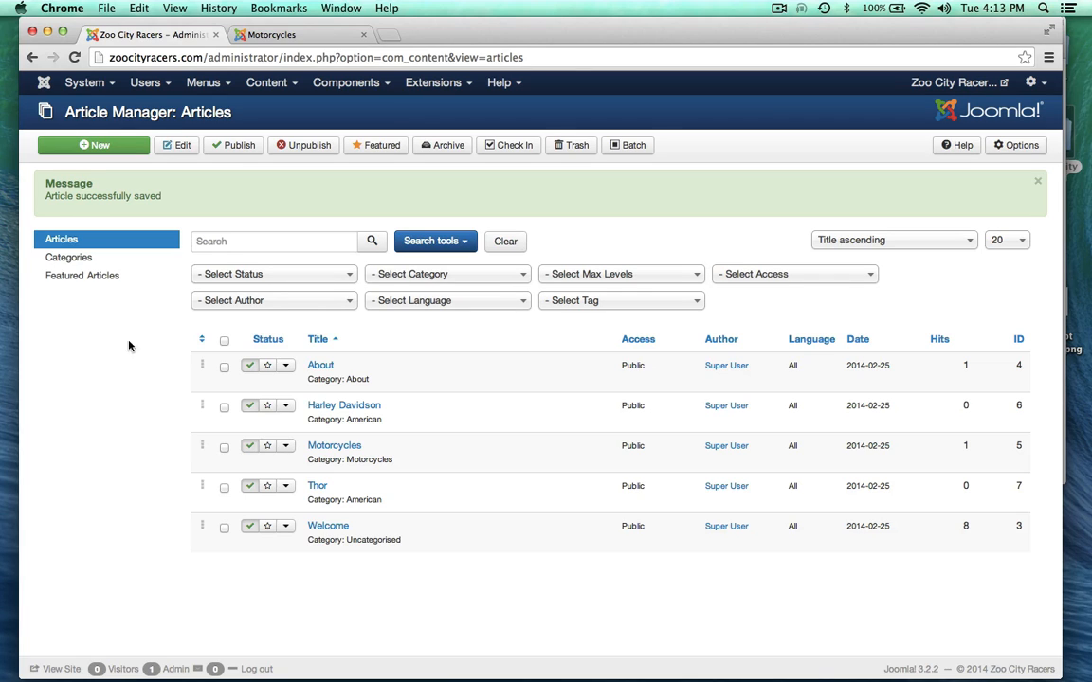
Step: Open the Main Menu's item list in the Menu Manager
{"action": "left_click", "coordinate": [222, 84]}
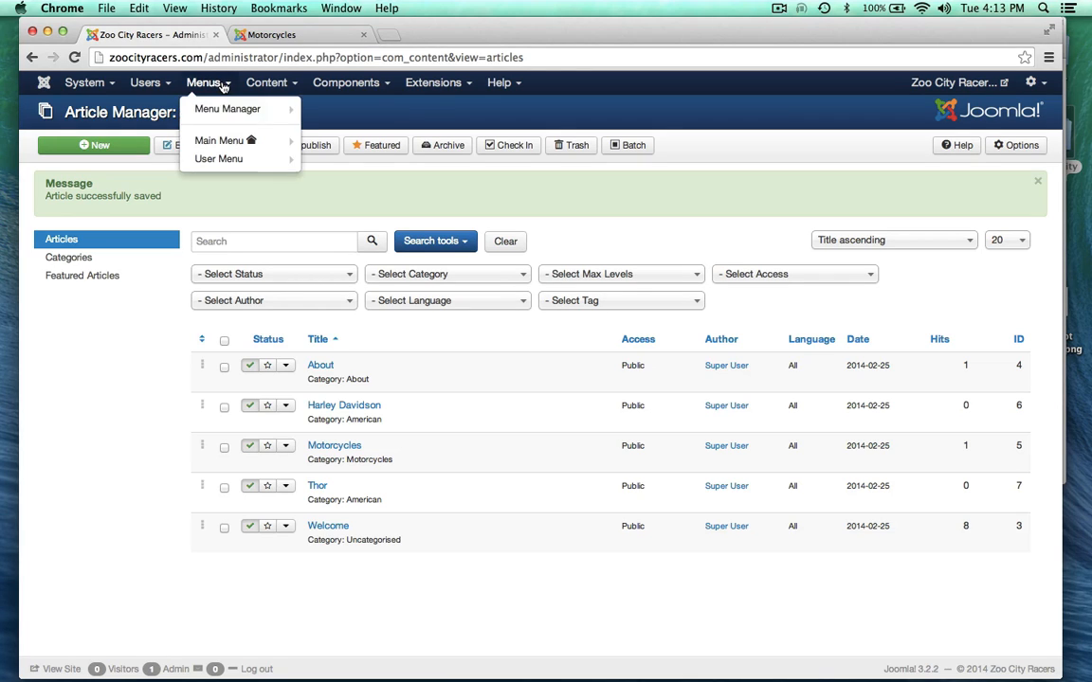
{"action": "mouse_move", "coordinate": [216, 112]}
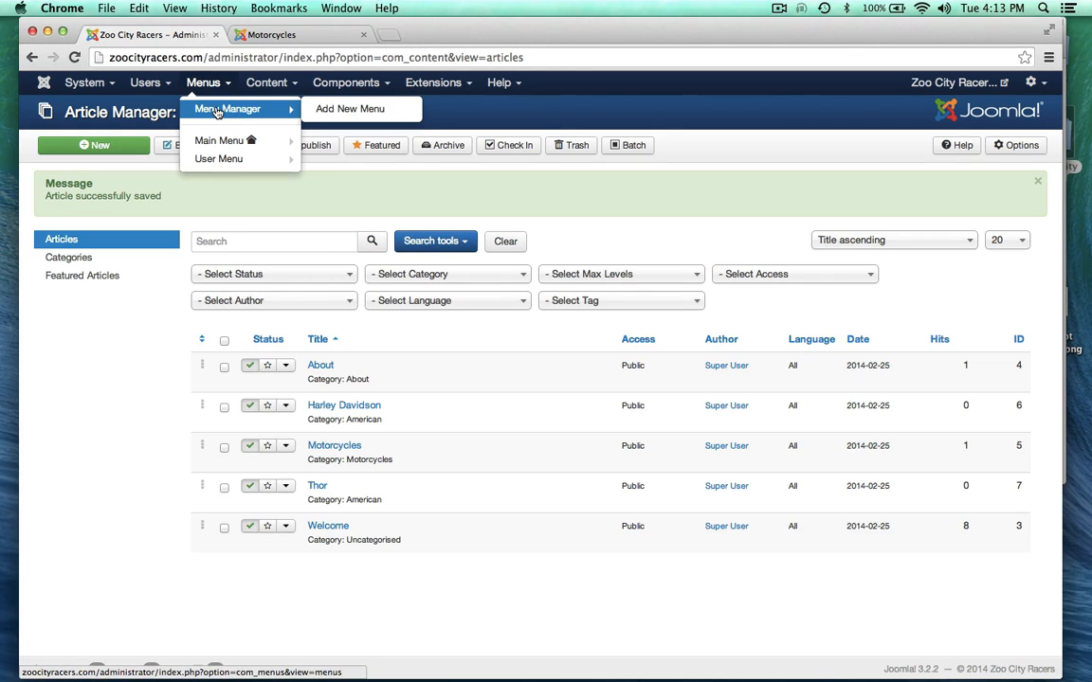
{"action": "left_click", "coordinate": [217, 111]}
{"action": "left_click", "coordinate": [229, 245]}
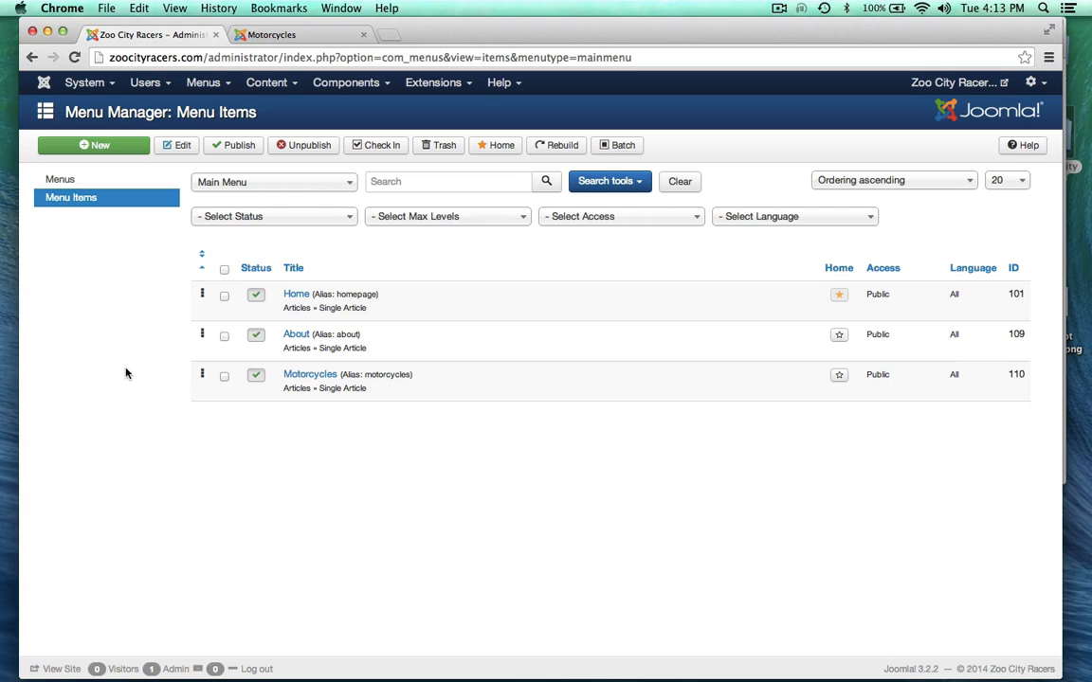
Step: Check the TextEdit site map outline and start a new Main Menu item
{"action": "left_click", "coordinate": [228, 86]}
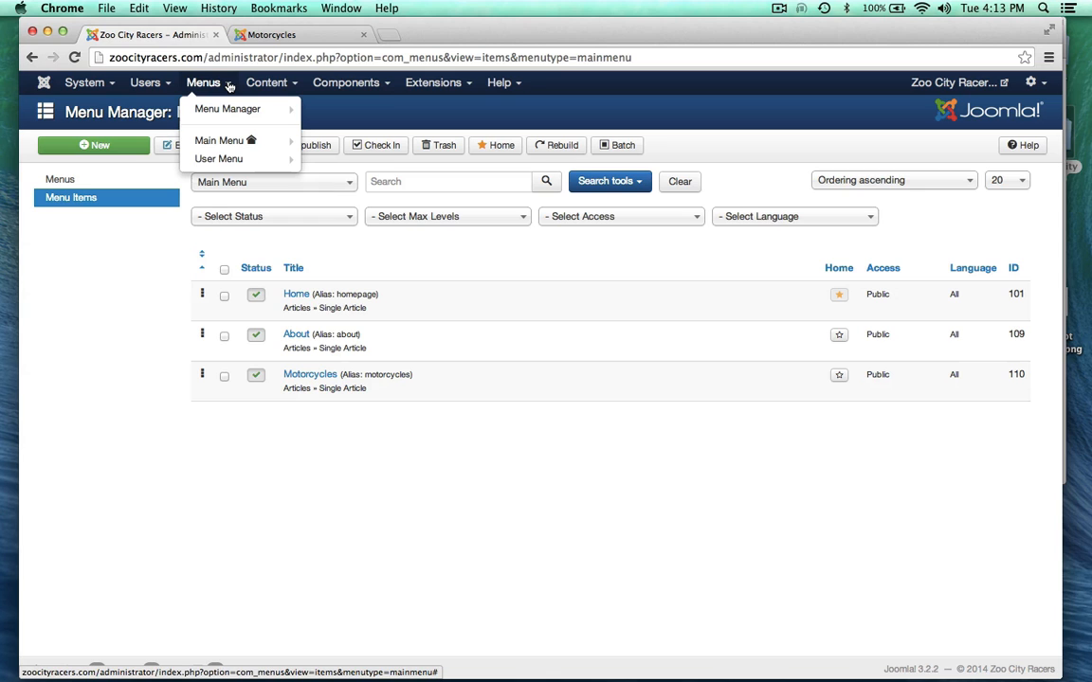
{"action": "left_click", "coordinate": [258, 83]}
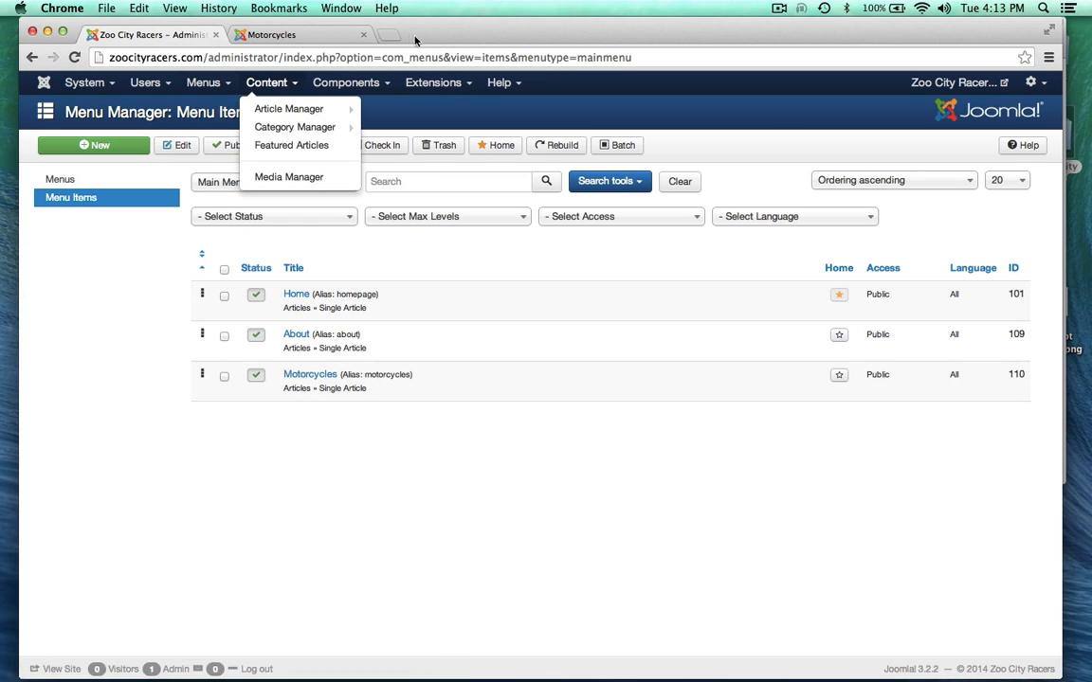
{"action": "left_click_drag", "start_coordinate": [432, 29], "coordinate": [431, 174]}
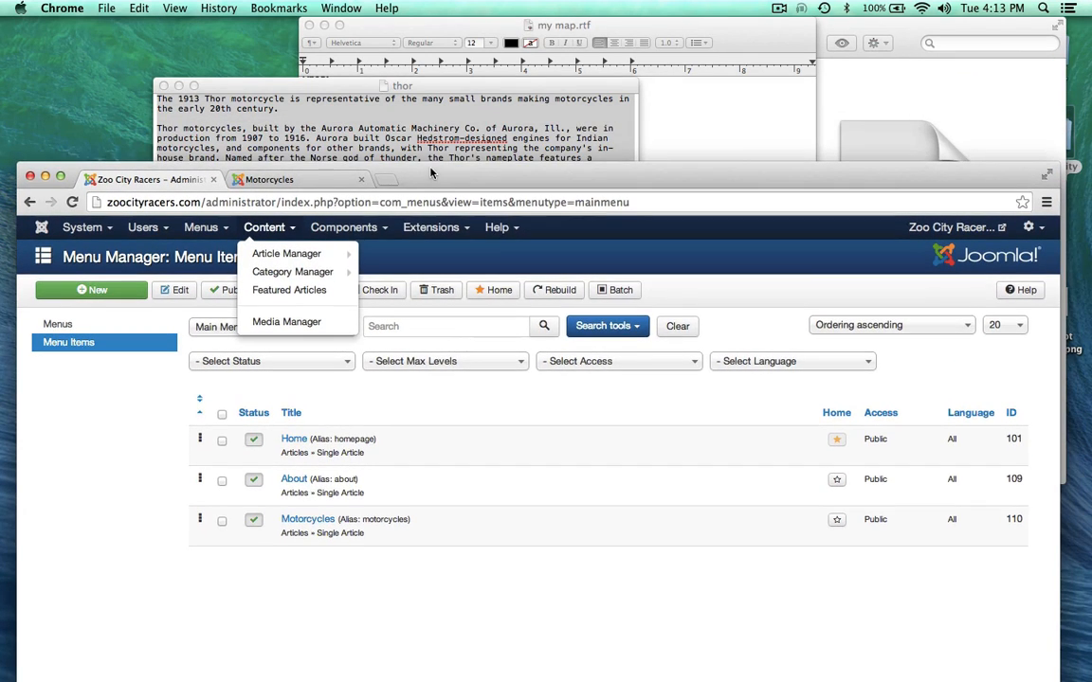
{"action": "left_click", "coordinate": [465, 30]}
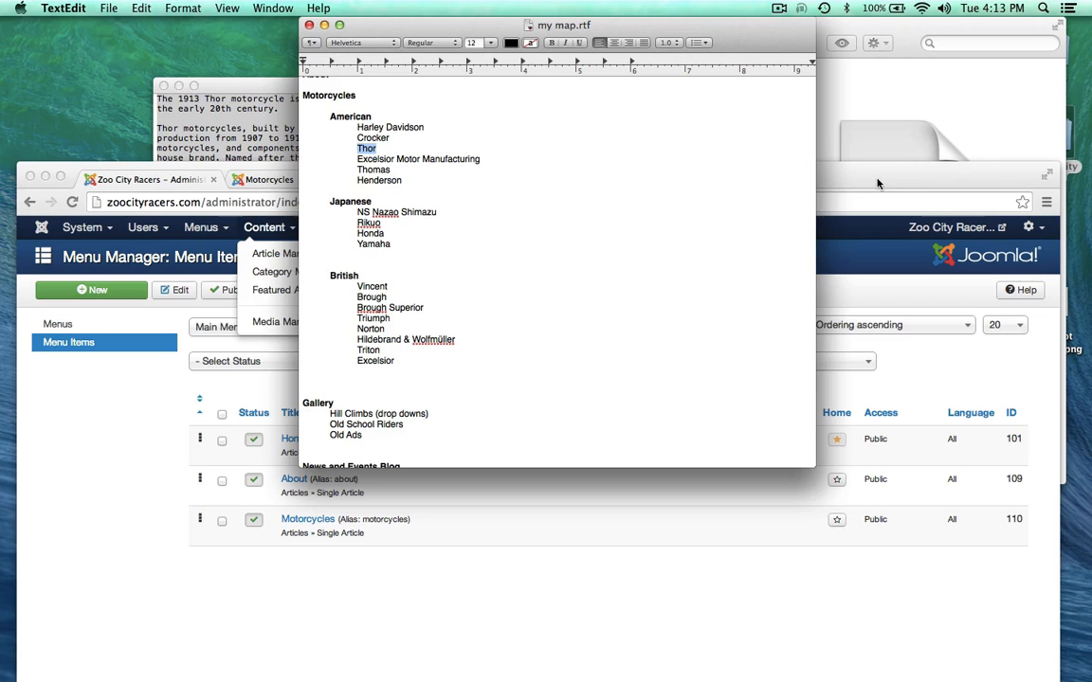
{"action": "left_click_drag", "start_coordinate": [877, 182], "coordinate": [895, 37]}
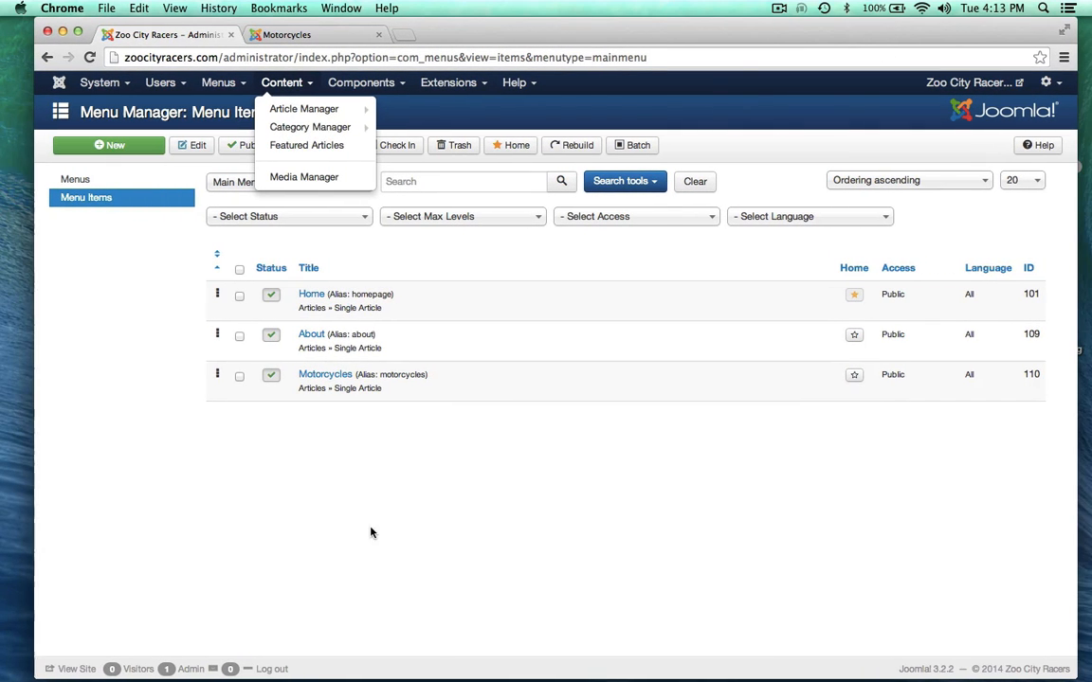
{"action": "left_click", "coordinate": [261, 464]}
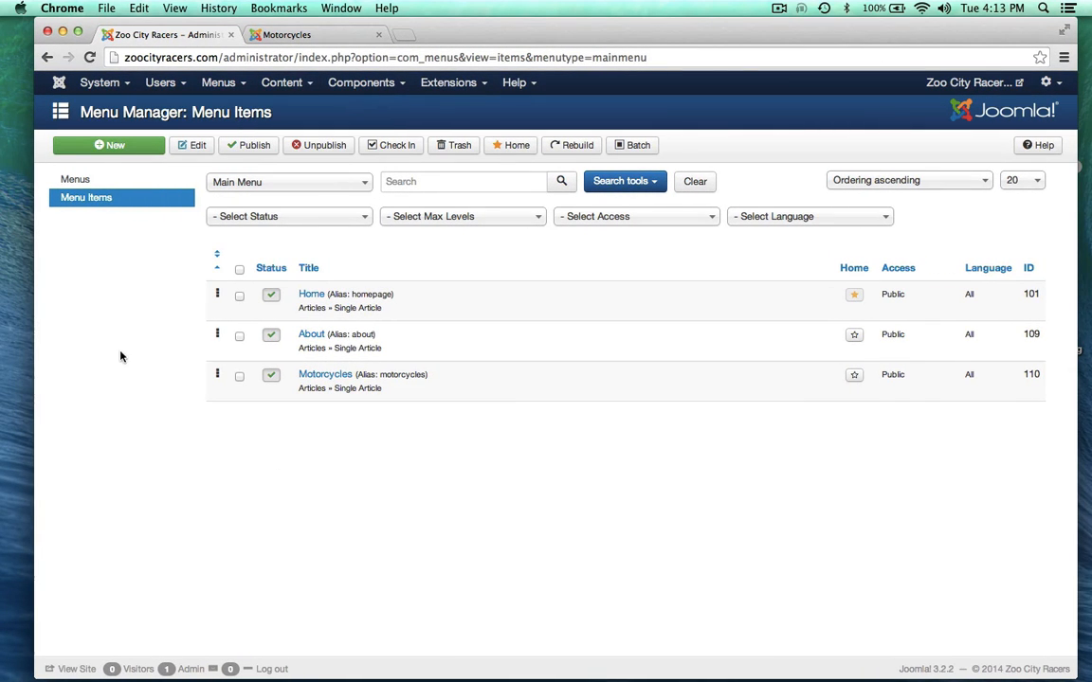
{"action": "left_click", "coordinate": [108, 144]}
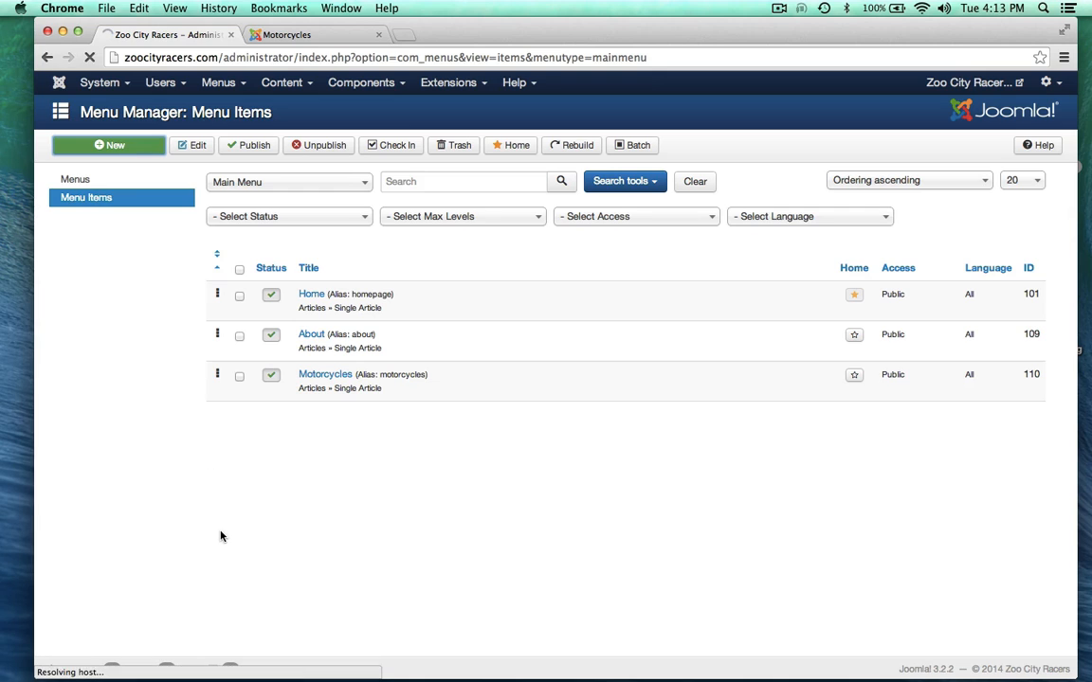
Step: Title the new menu item 'American'
{"action": "left_click", "coordinate": [171, 184]}
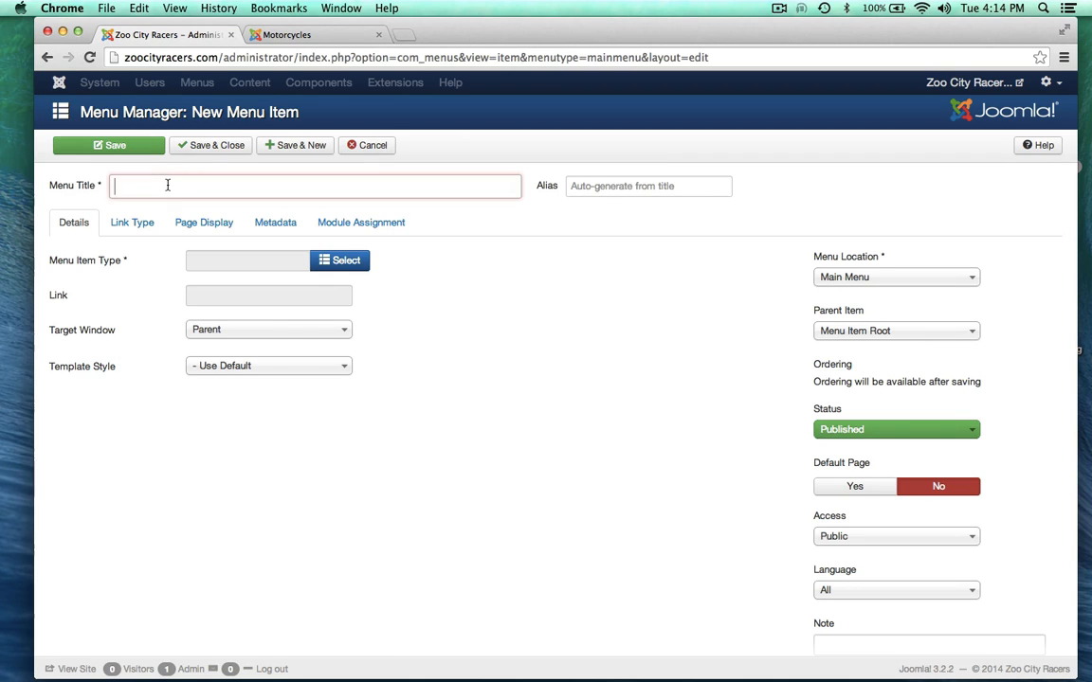
{"action": "type", "text": "Am"}
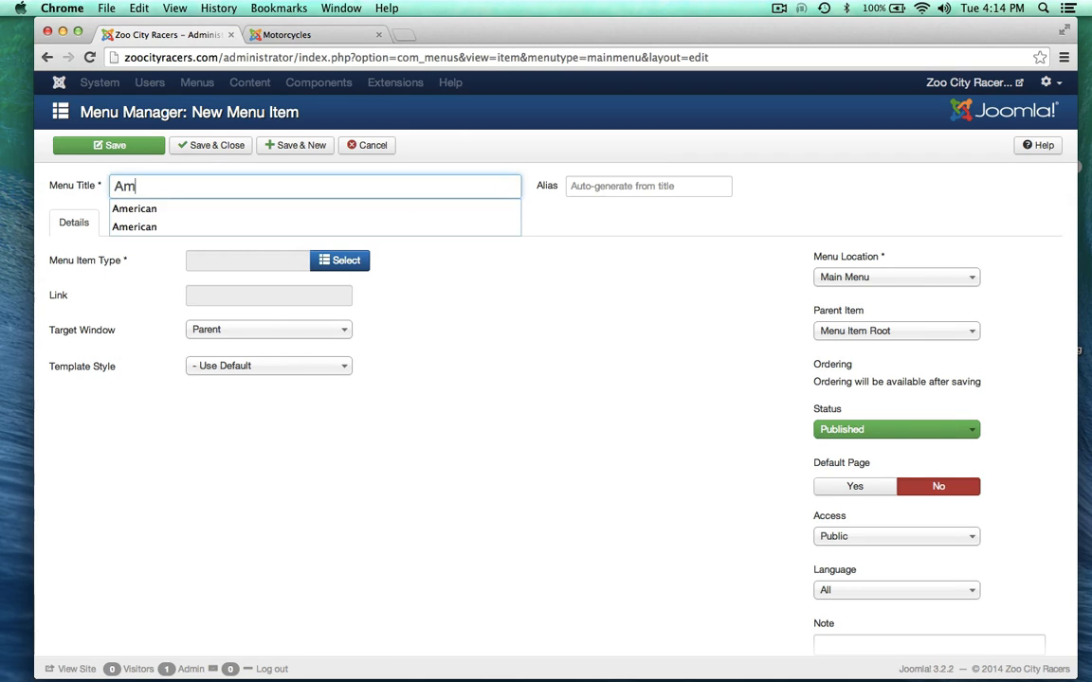
{"action": "left_click", "coordinate": [119, 212]}
{"action": "left_click", "coordinate": [168, 438]}
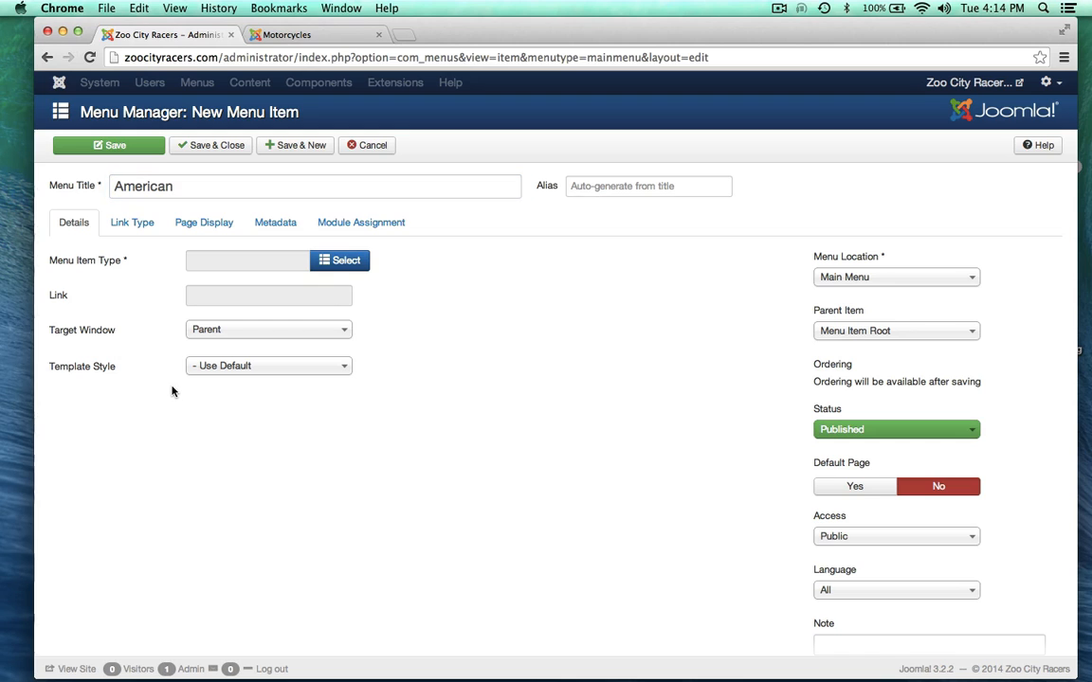
Step: Set the item type to Articles > Category Blog using the American category
{"action": "left_click", "coordinate": [338, 266]}
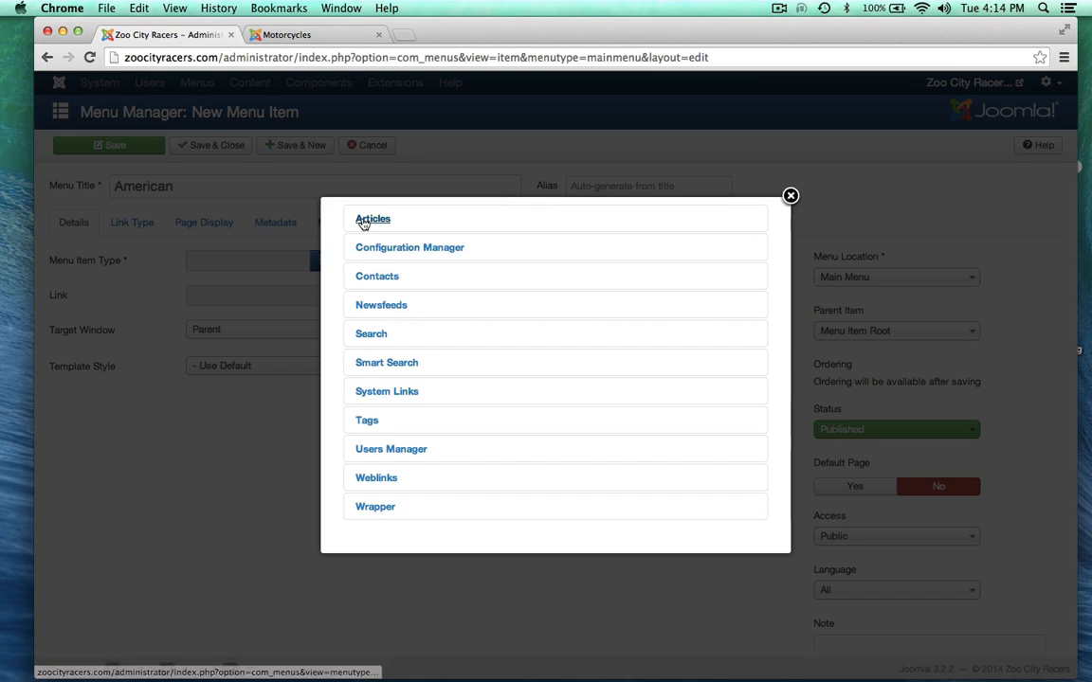
{"action": "left_click", "coordinate": [365, 220]}
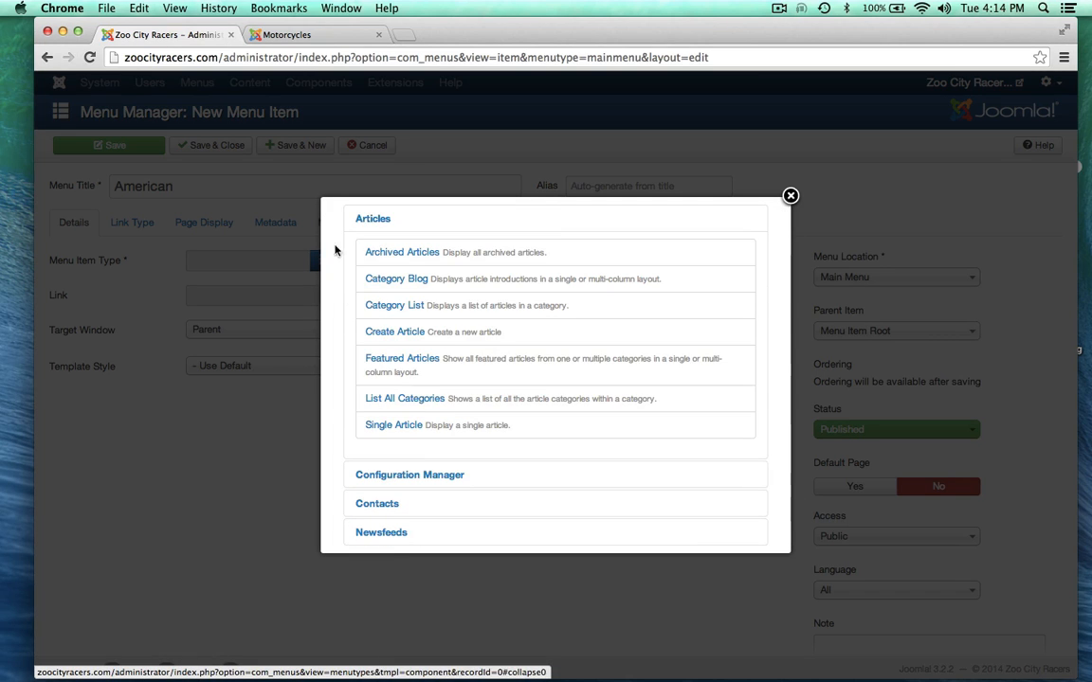
{"action": "left_click", "coordinate": [395, 278]}
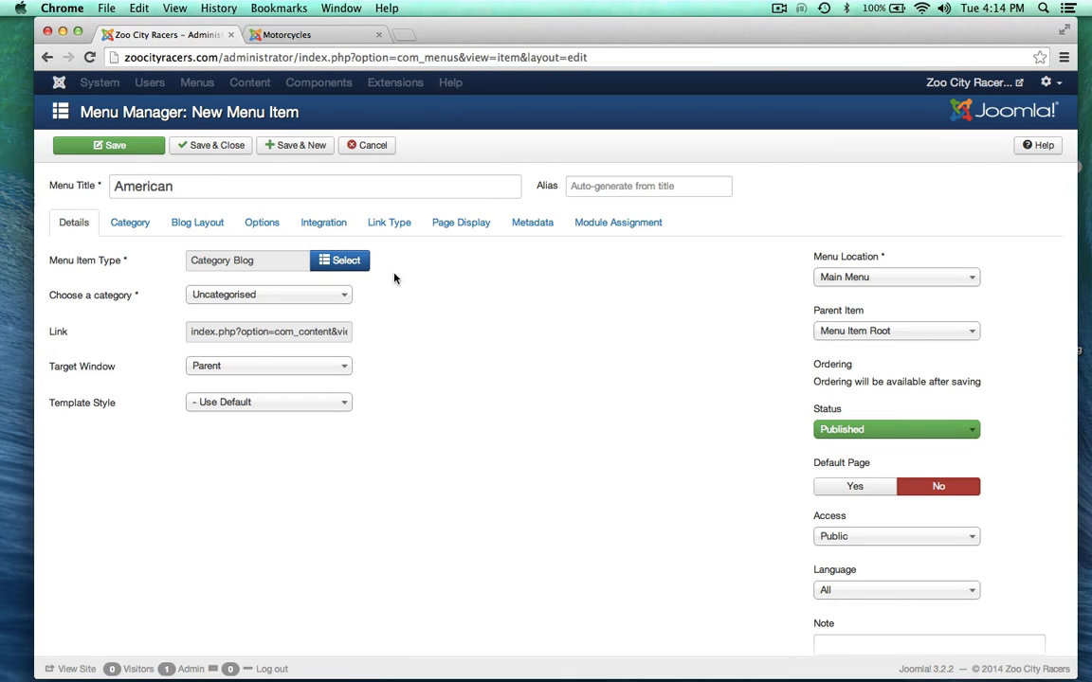
{"action": "left_click", "coordinate": [220, 295]}
{"action": "left_click", "coordinate": [212, 376]}
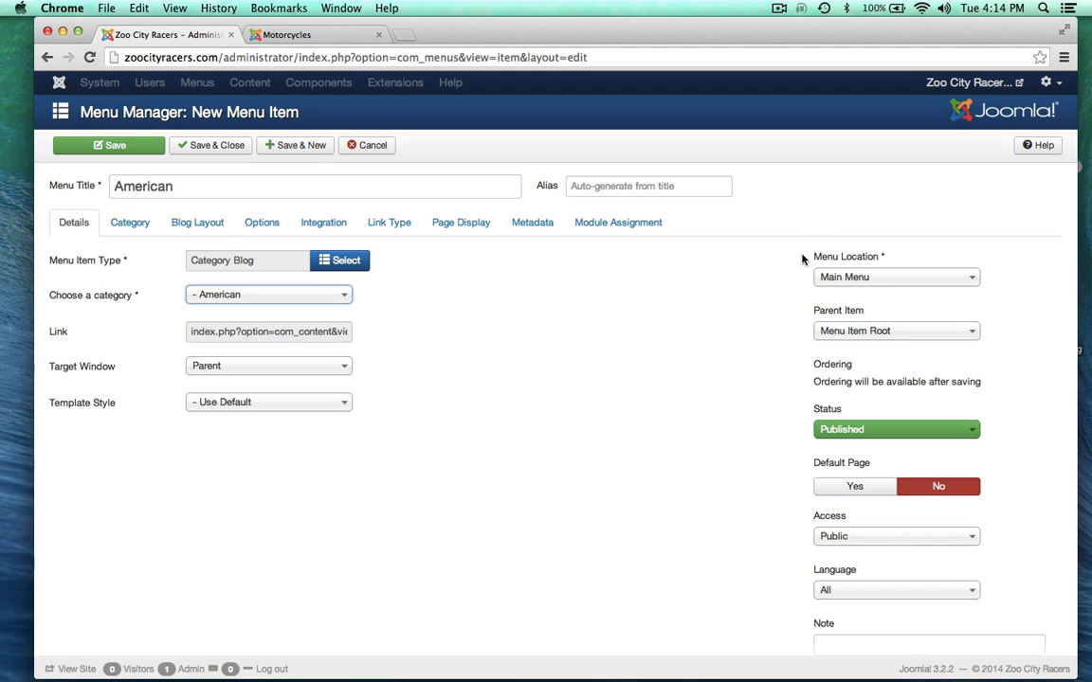
Step: Choose Motorcycles as Parent Item and save the American Category Blog menu item
{"action": "left_click", "coordinate": [836, 332]}
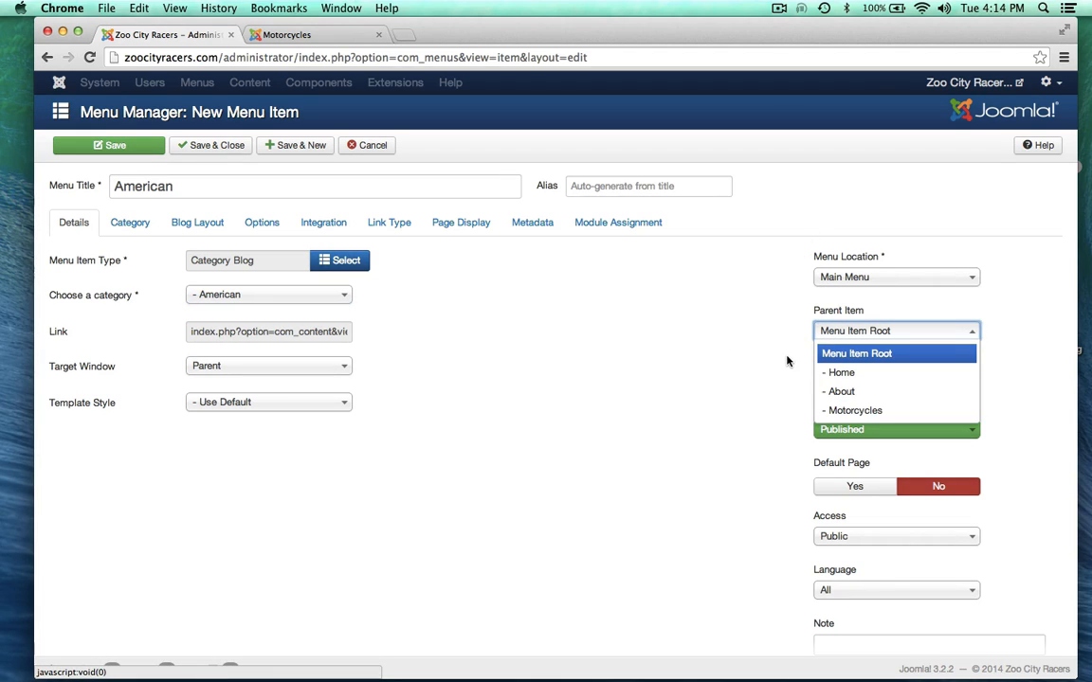
{"action": "scroll", "coordinate": [856, 396], "scroll_direction": "down", "scroll_amount": 1}
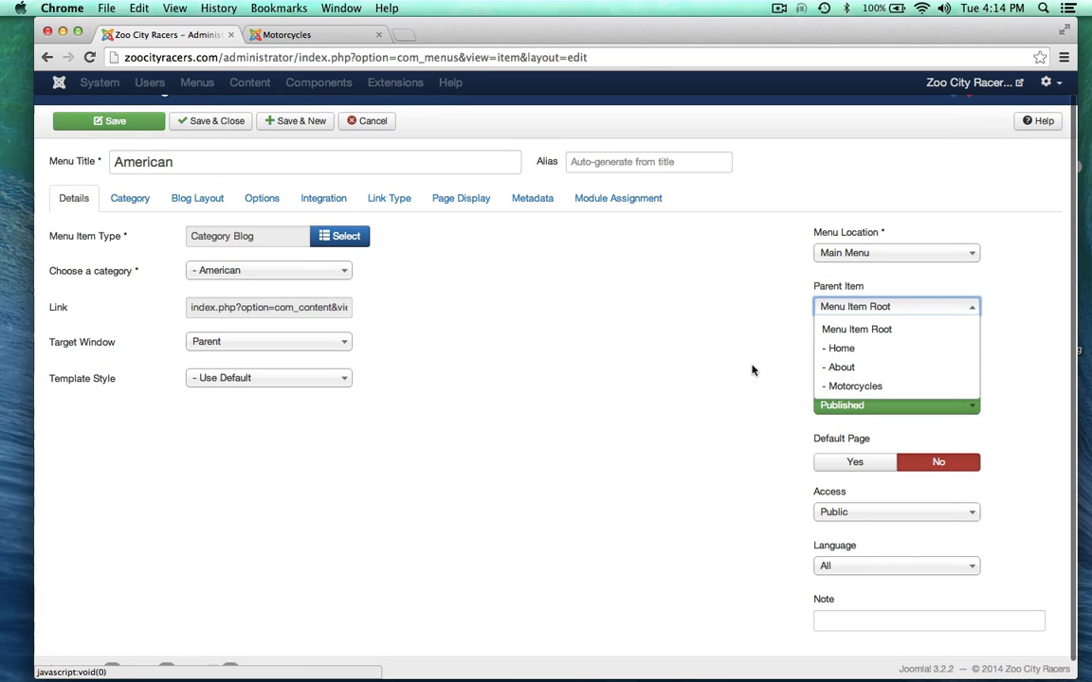
{"action": "left_click", "coordinate": [852, 385]}
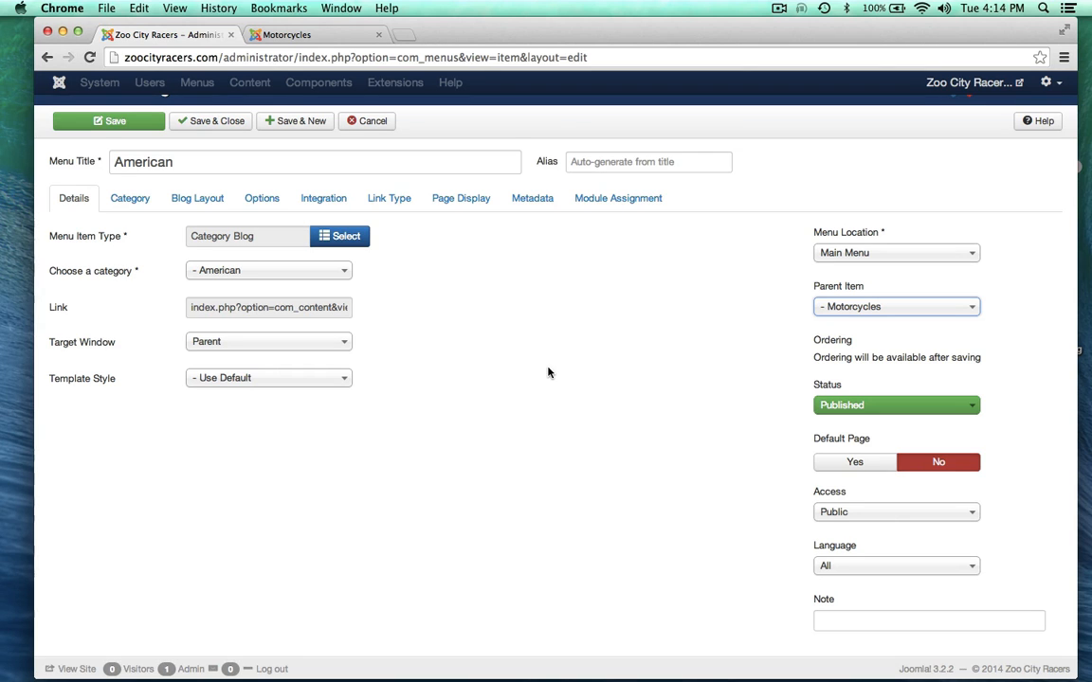
{"action": "scroll", "coordinate": [548, 372], "scroll_direction": "up", "scroll_amount": 1}
{"action": "scroll", "coordinate": [547, 372], "scroll_direction": "up", "scroll_amount": 1}
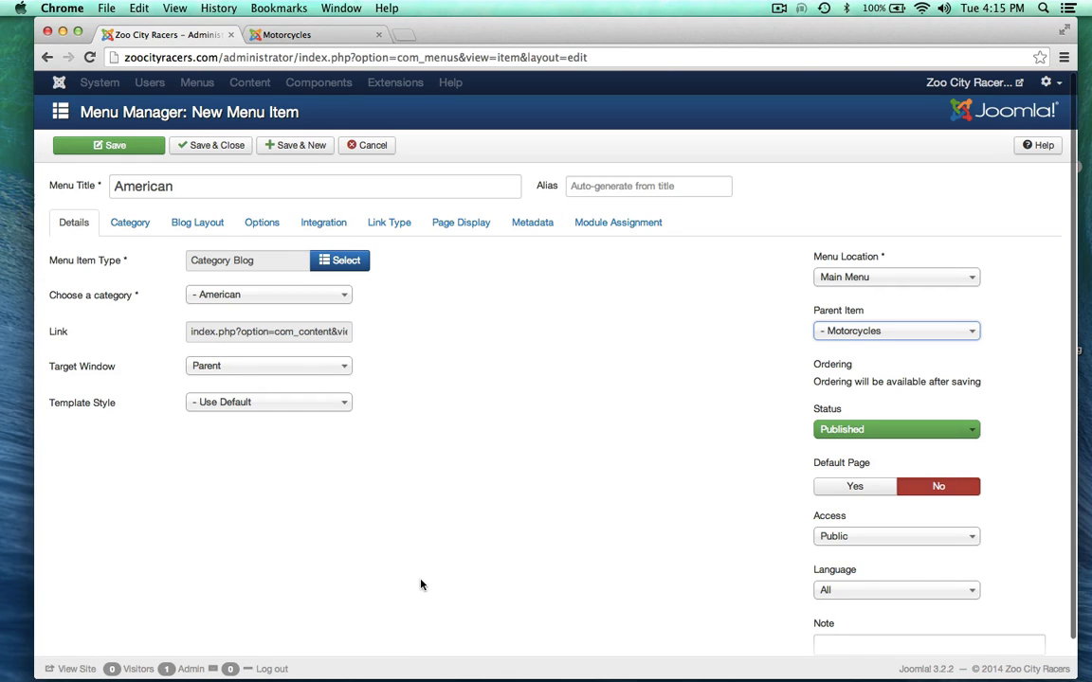
{"action": "left_click", "coordinate": [111, 145]}
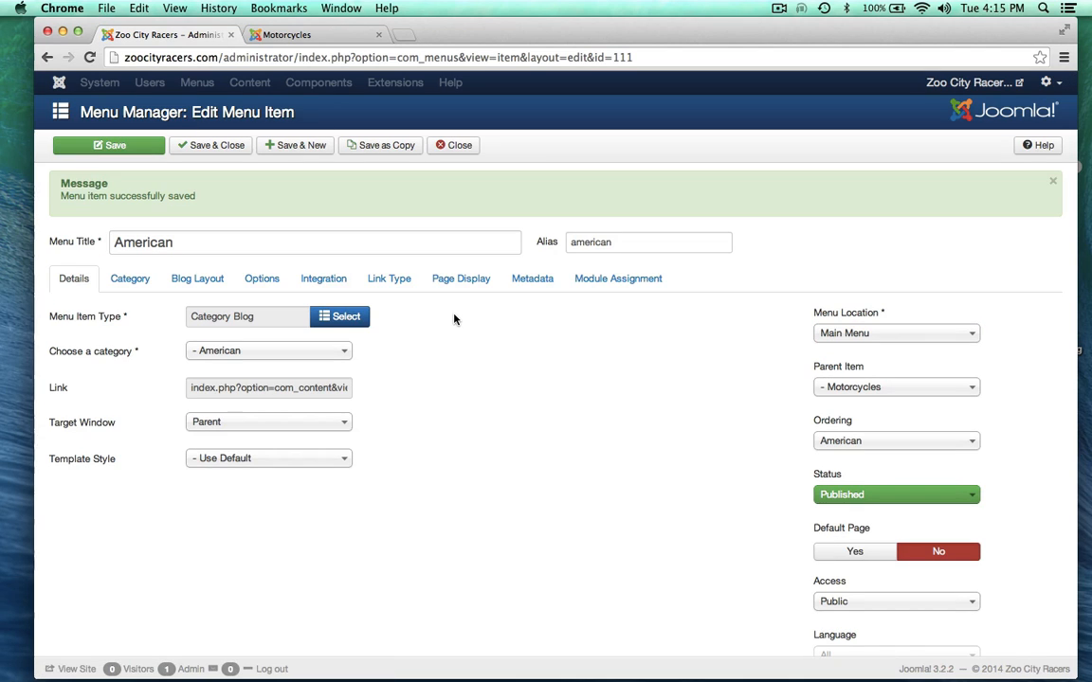
Step: Reload the live site and open American from the Motorcycles dropdown
{"action": "left_click", "coordinate": [283, 34]}
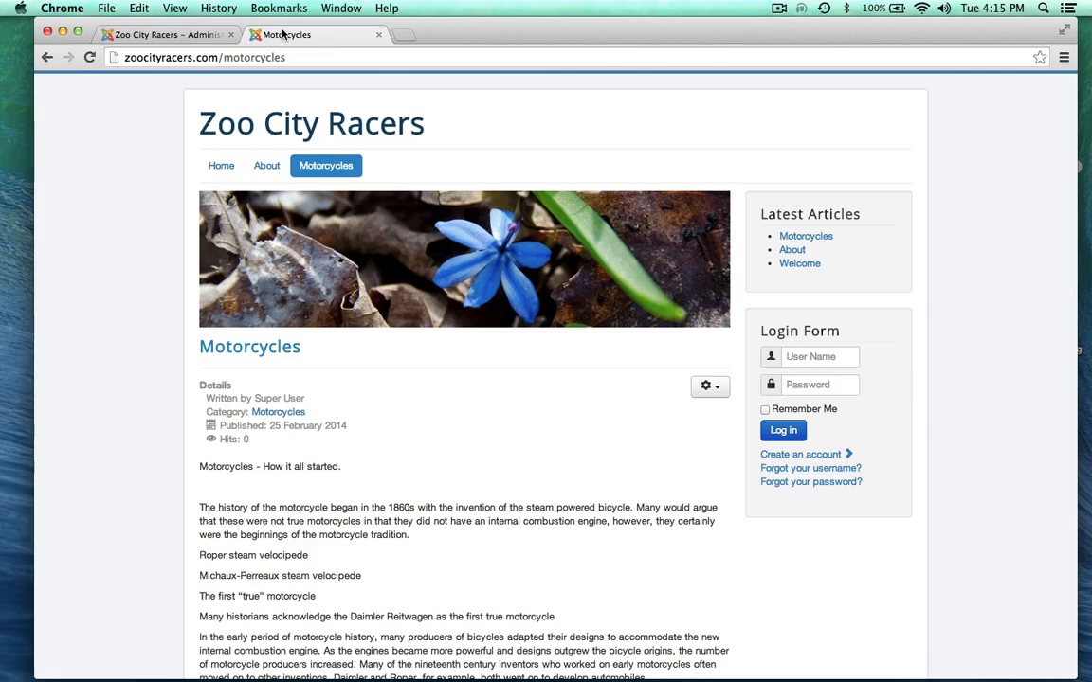
{"action": "left_click", "coordinate": [89, 57]}
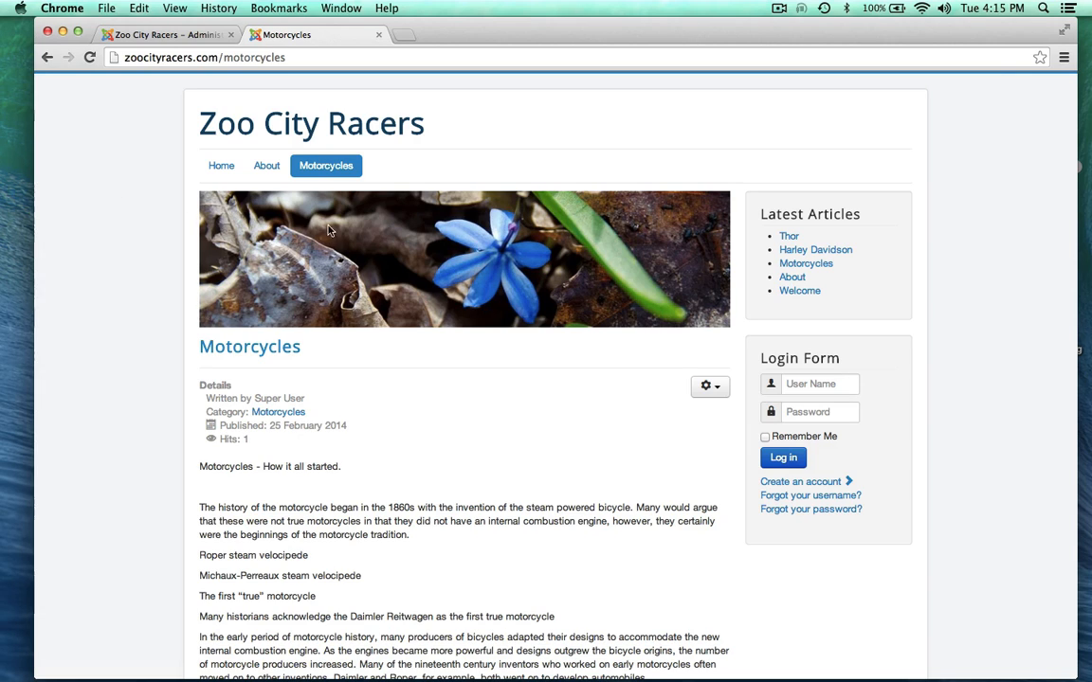
{"action": "mouse_move", "coordinate": [325, 168]}
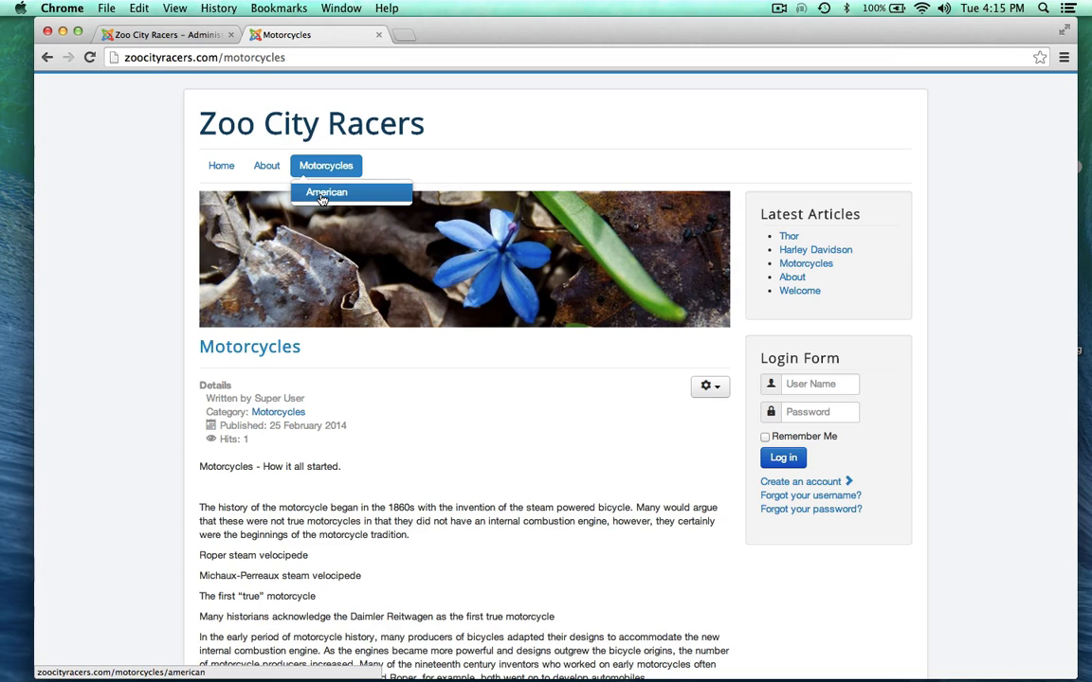
{"action": "left_click", "coordinate": [322, 196]}
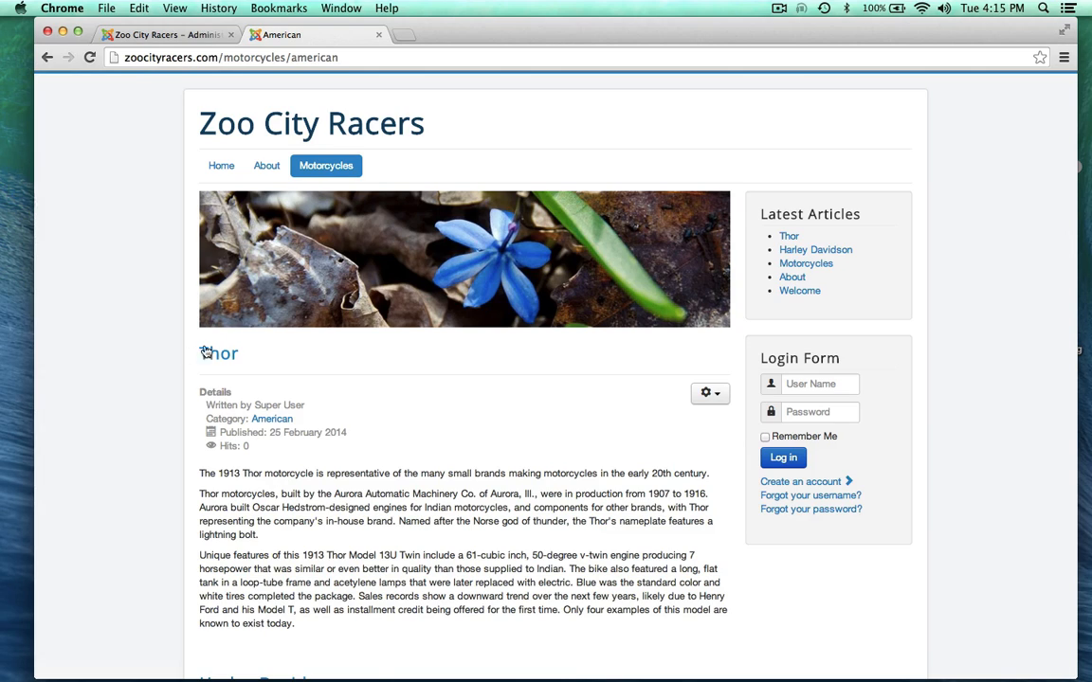
Step: Scroll through the American page's Thor and Harley Davidson articles
{"action": "scroll", "coordinate": [121, 426], "scroll_direction": "down", "scroll_amount": 5}
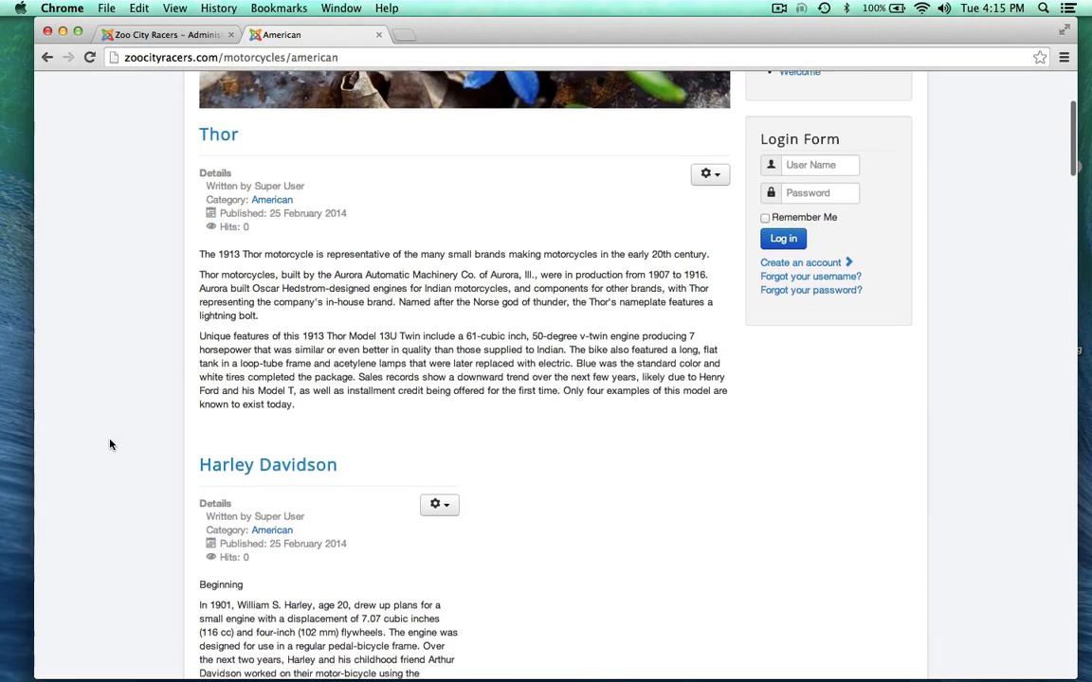
{"action": "scroll", "coordinate": [138, 445], "scroll_direction": "down", "scroll_amount": 20}
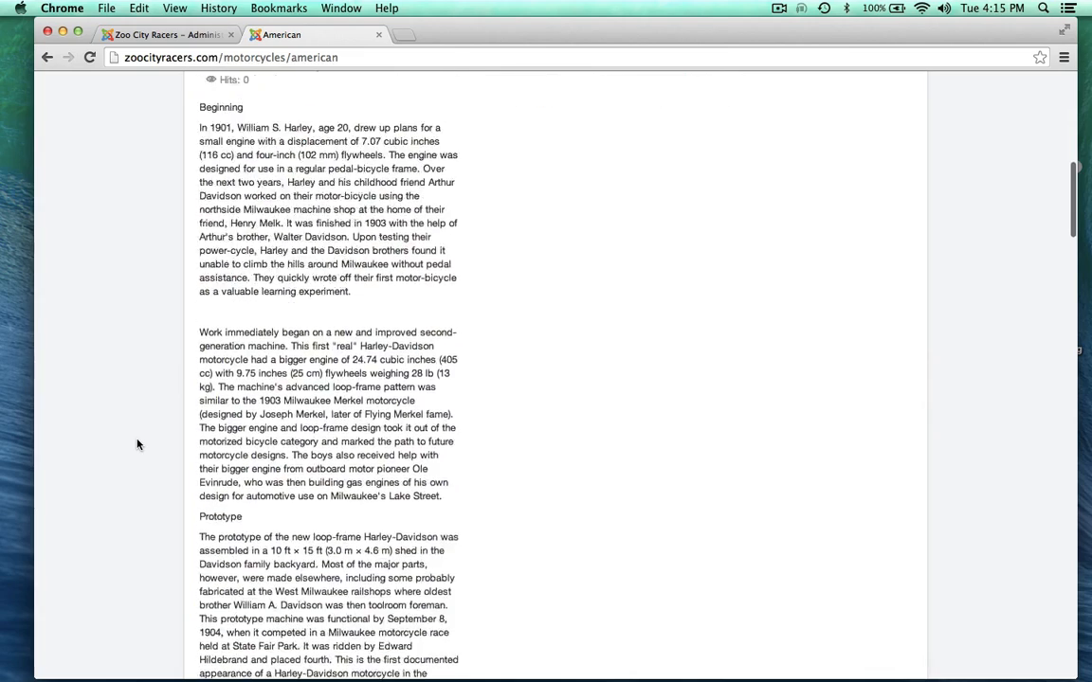
{"action": "scroll", "coordinate": [137, 445], "scroll_direction": "down", "scroll_amount": 20}
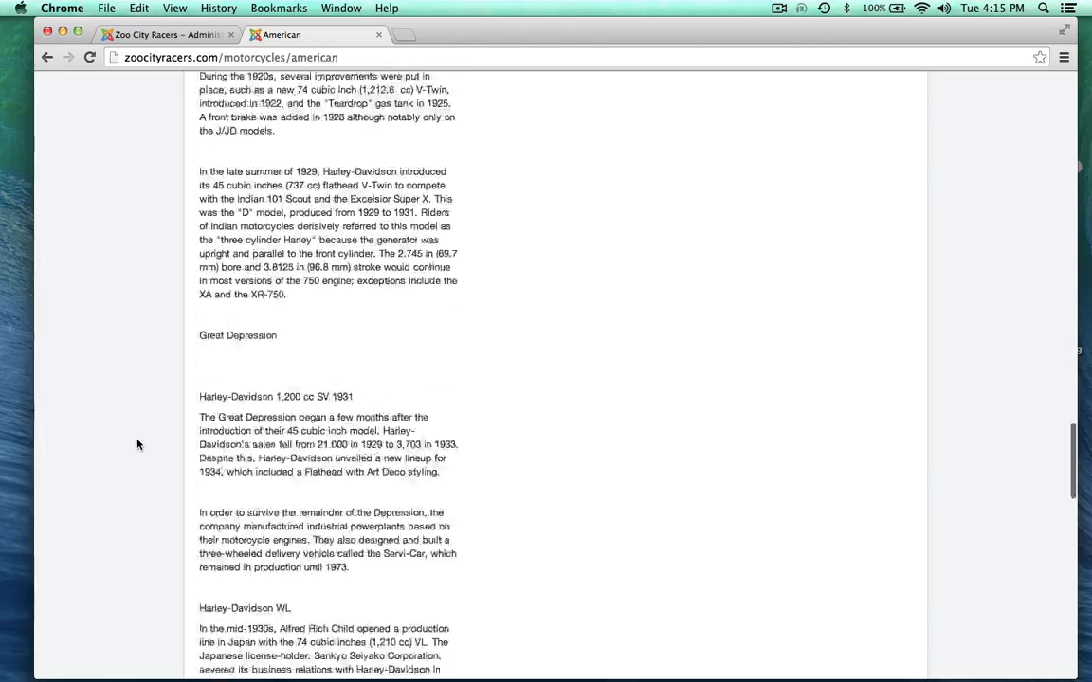
{"action": "scroll", "coordinate": [138, 444], "scroll_direction": "up", "scroll_amount": 20}
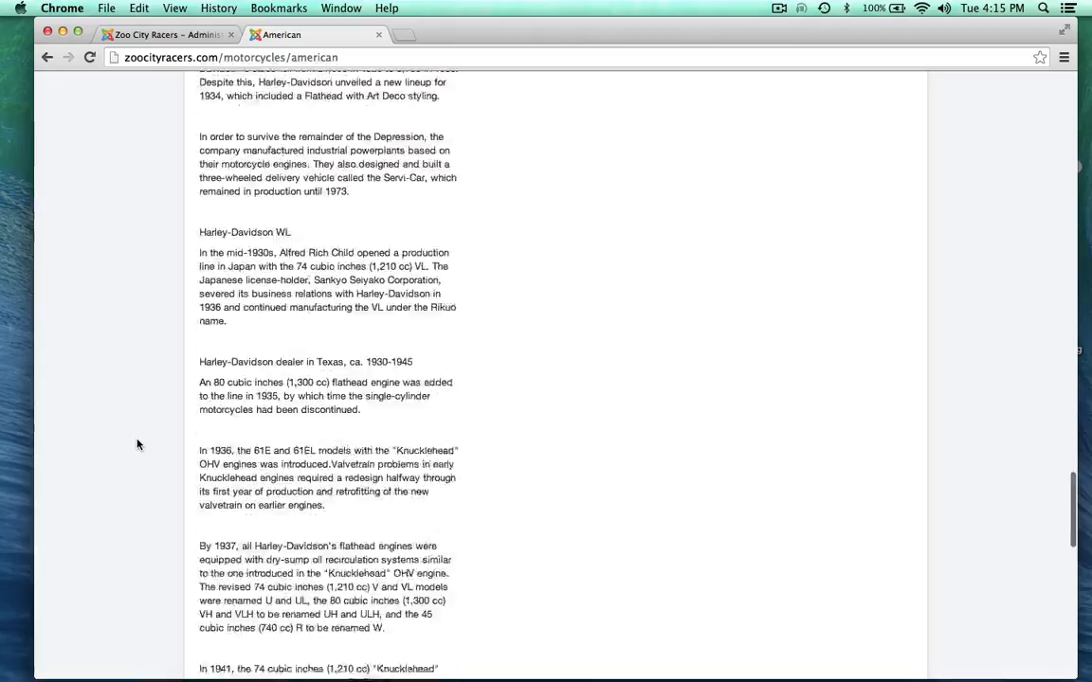
{"action": "scroll", "coordinate": [137, 444], "scroll_direction": "up", "scroll_amount": 20}
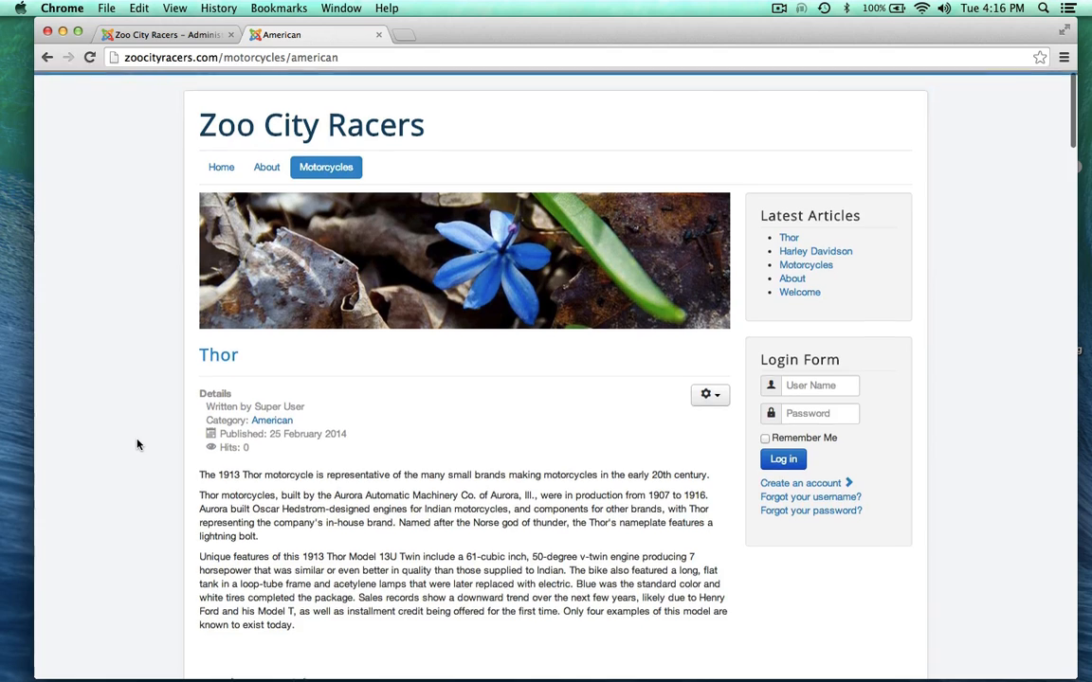
{"action": "scroll", "coordinate": [137, 445], "scroll_direction": "down", "scroll_amount": 3}
{"action": "scroll", "coordinate": [138, 445], "scroll_direction": "up", "scroll_amount": 1}
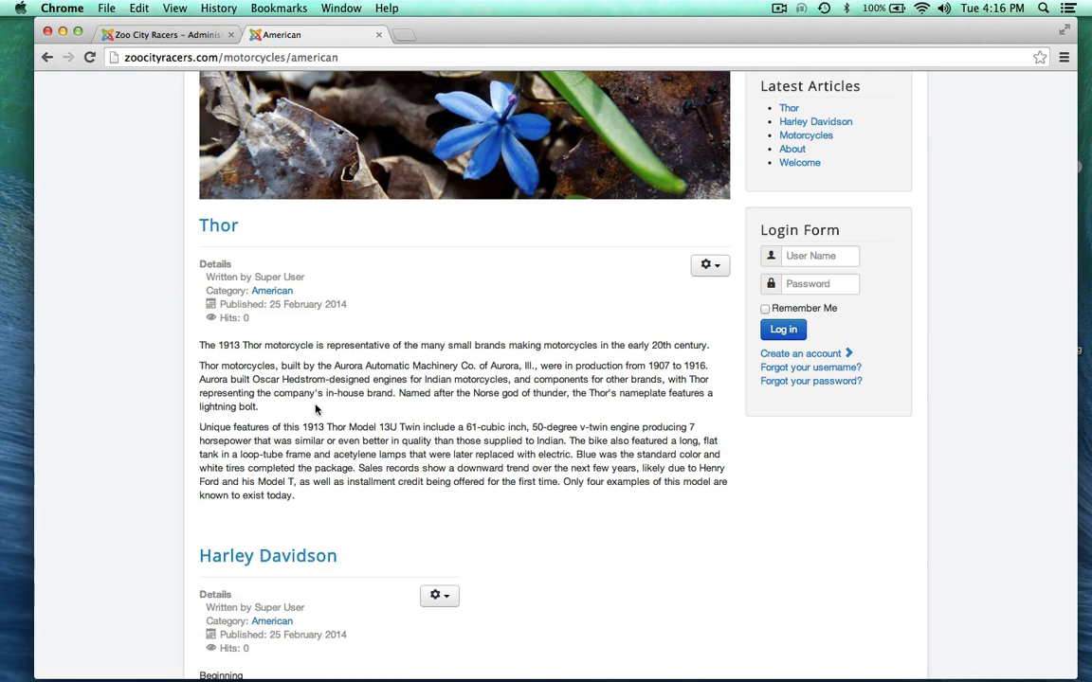
{"action": "scroll", "coordinate": [317, 417], "scroll_direction": "down", "scroll_amount": 5}
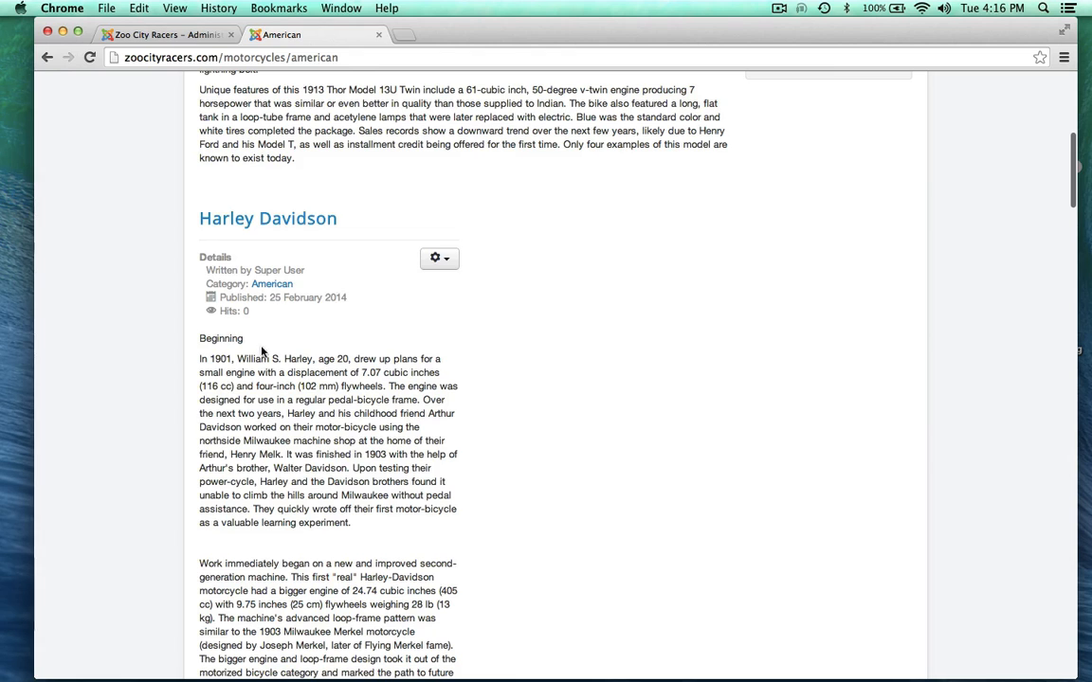
{"action": "scroll", "coordinate": [335, 528], "scroll_direction": "down", "scroll_amount": 1}
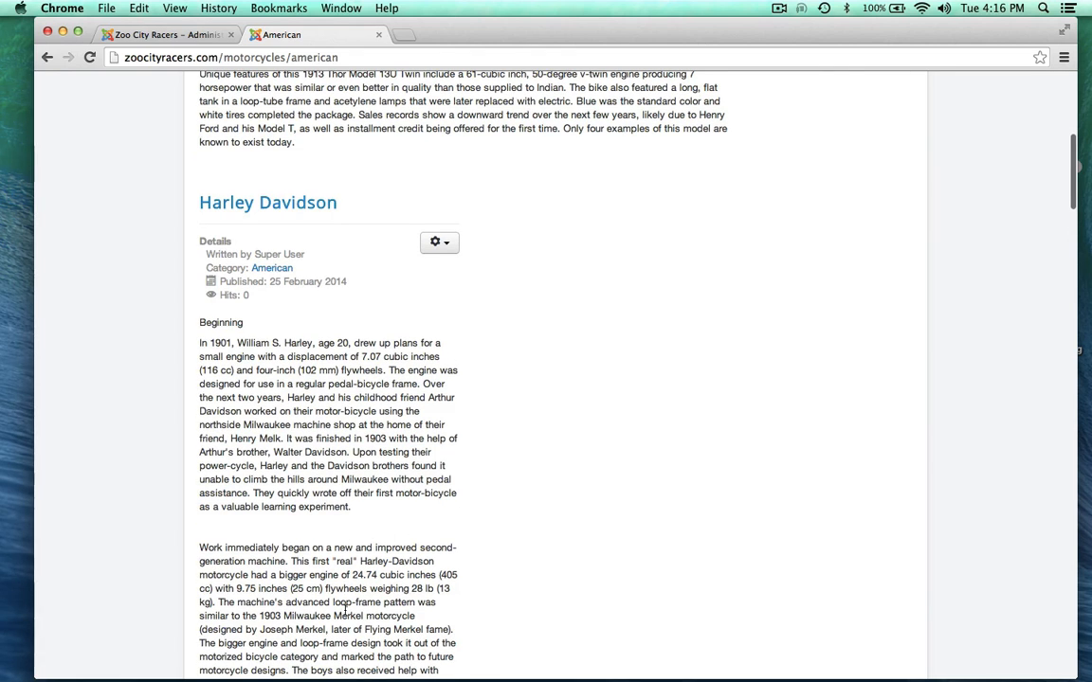
{"action": "scroll", "coordinate": [360, 535], "scroll_direction": "down", "scroll_amount": 2}
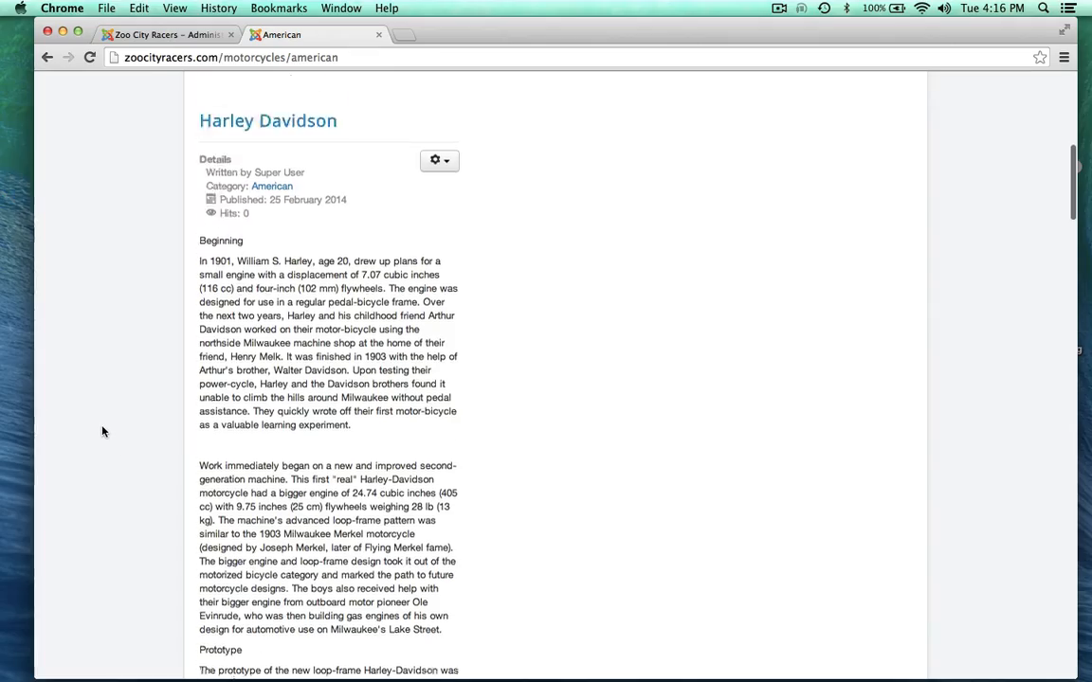
{"action": "scroll", "coordinate": [104, 431], "scroll_direction": "down", "scroll_amount": 15}
{"action": "scroll", "coordinate": [103, 431], "scroll_direction": "up", "scroll_amount": 20}
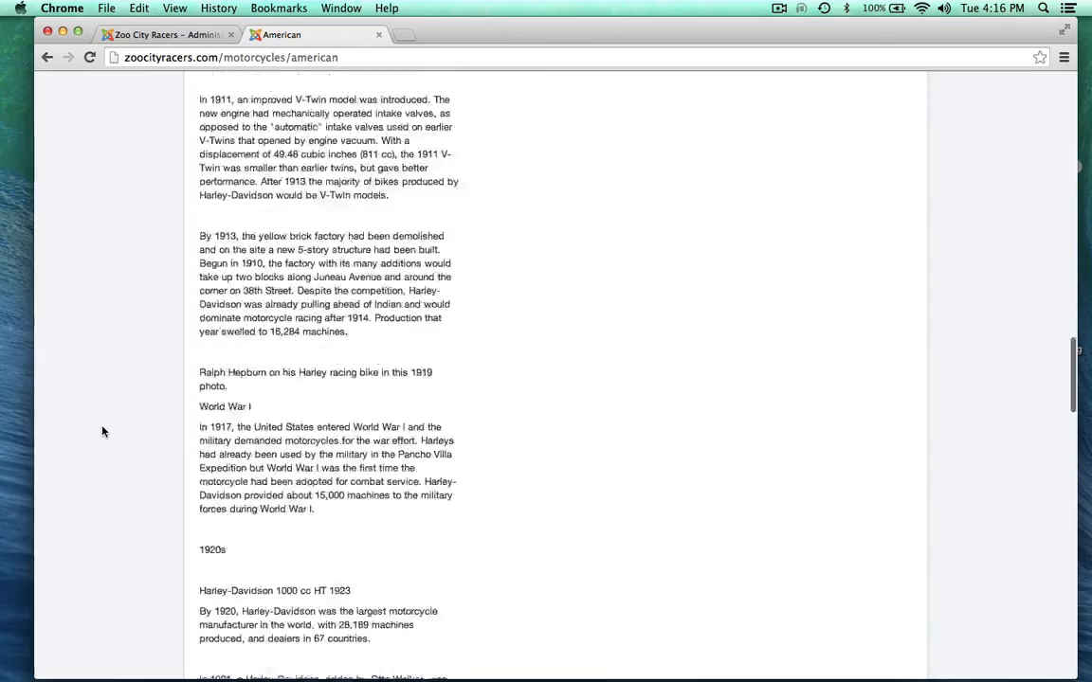
{"action": "scroll", "coordinate": [103, 431], "scroll_direction": "down", "scroll_amount": 3}
{"action": "scroll", "coordinate": [133, 435], "scroll_direction": "down", "scroll_amount": 15}
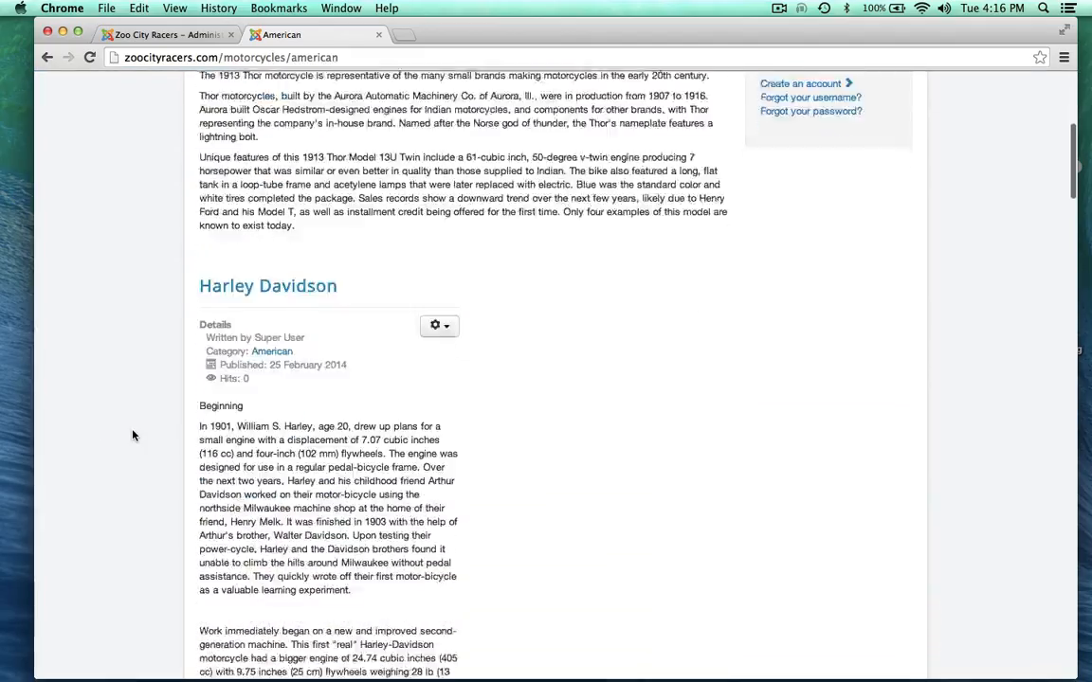
{"action": "scroll", "coordinate": [133, 435], "scroll_direction": "down", "scroll_amount": 15}
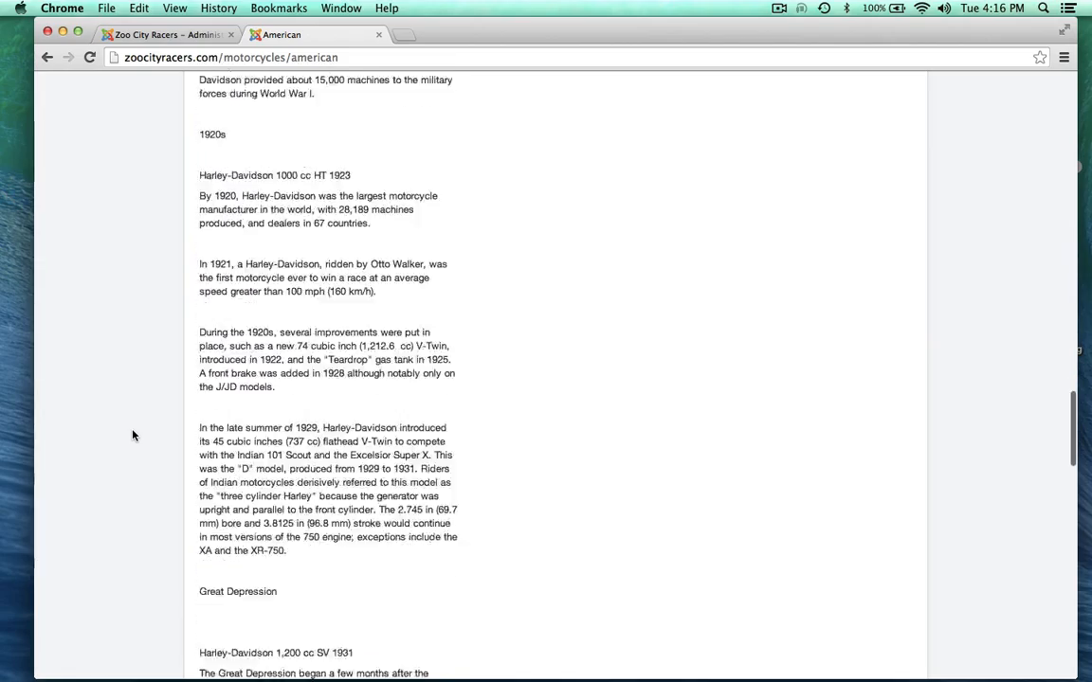
{"action": "scroll", "coordinate": [132, 435], "scroll_direction": "down", "scroll_amount": 5}
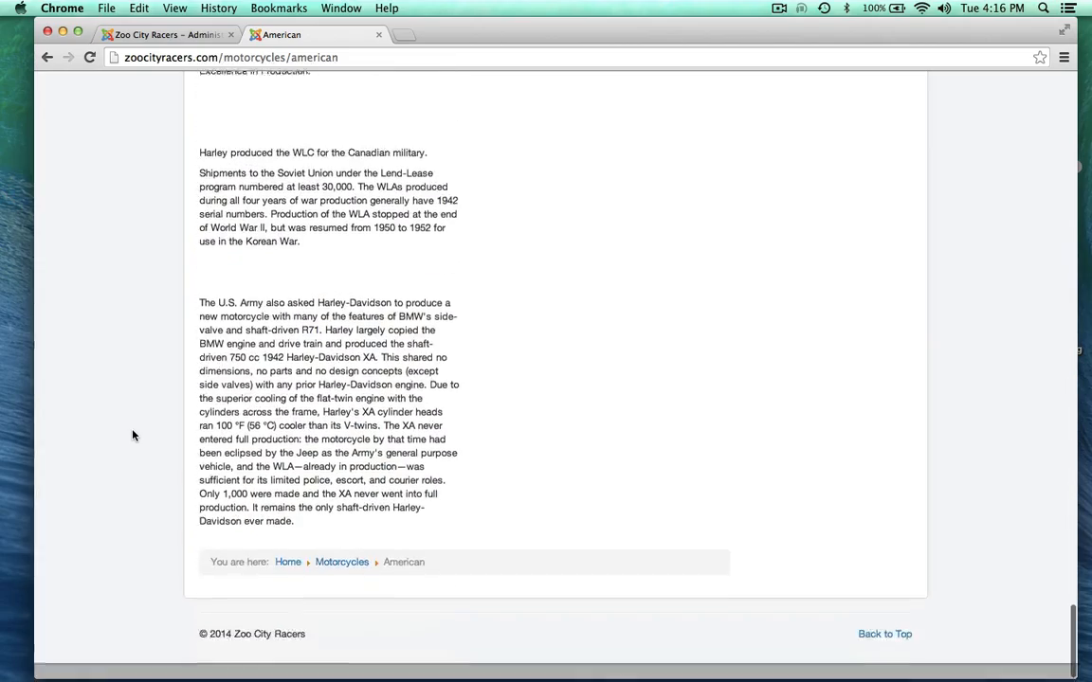
{"action": "scroll", "coordinate": [132, 435], "scroll_direction": "up", "scroll_amount": 20}
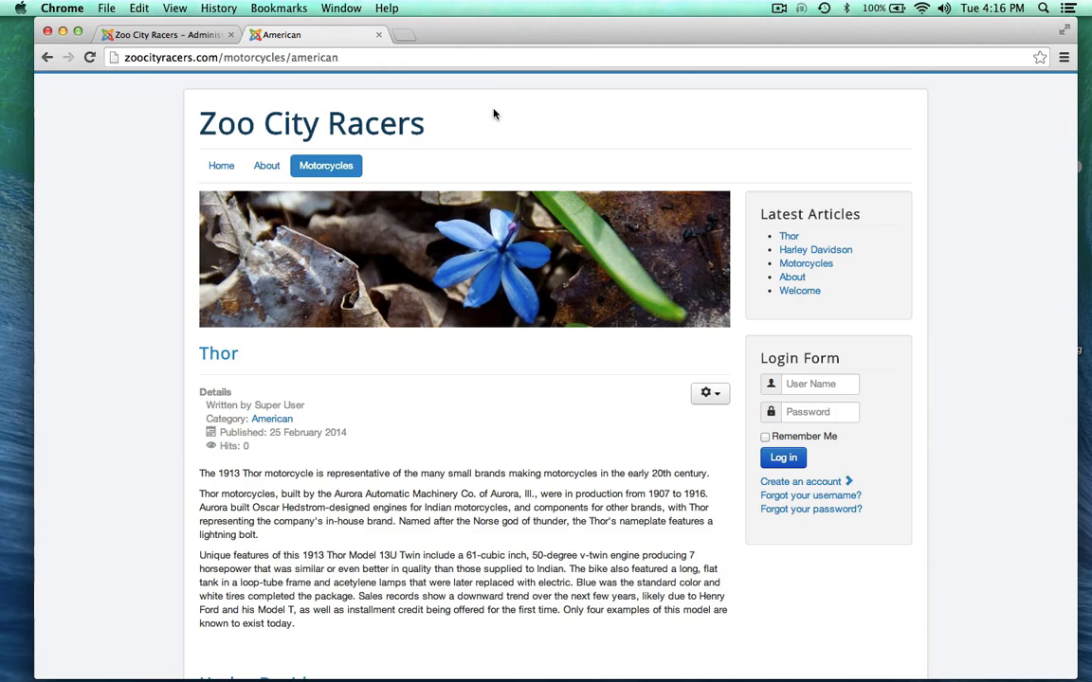
Step: Move the browser aside to reveal my map.rtf and pick out its Japanese and British headings
{"action": "left_click_drag", "start_coordinate": [449, 29], "coordinate": [436, 209]}
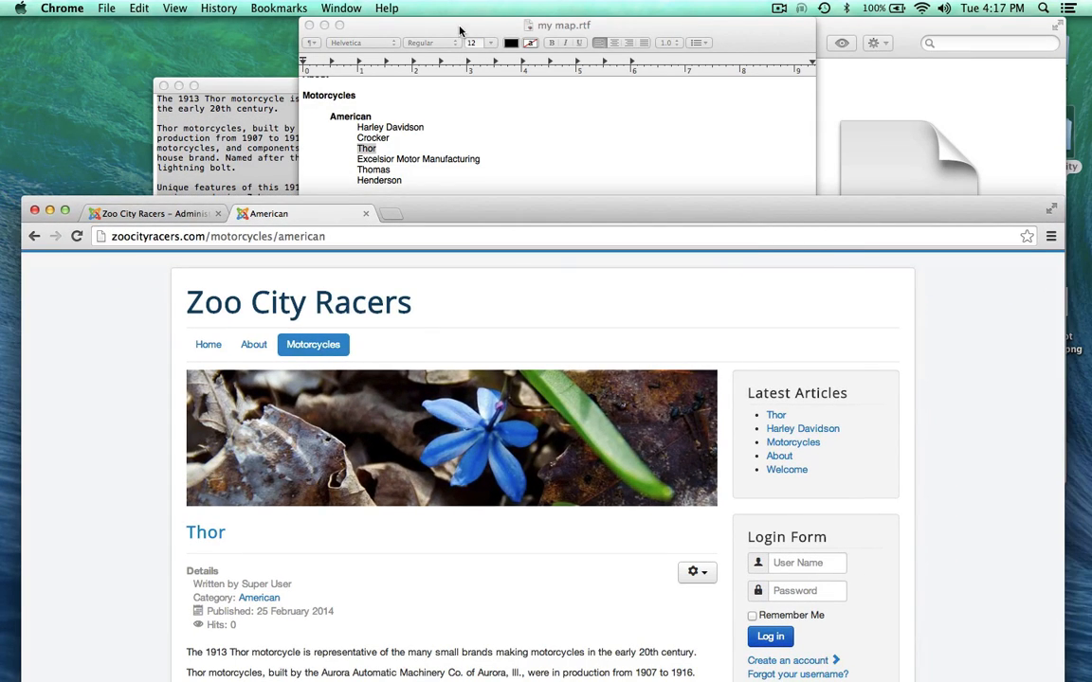
{"action": "left_click_drag", "start_coordinate": [460, 31], "coordinate": [587, 32]}
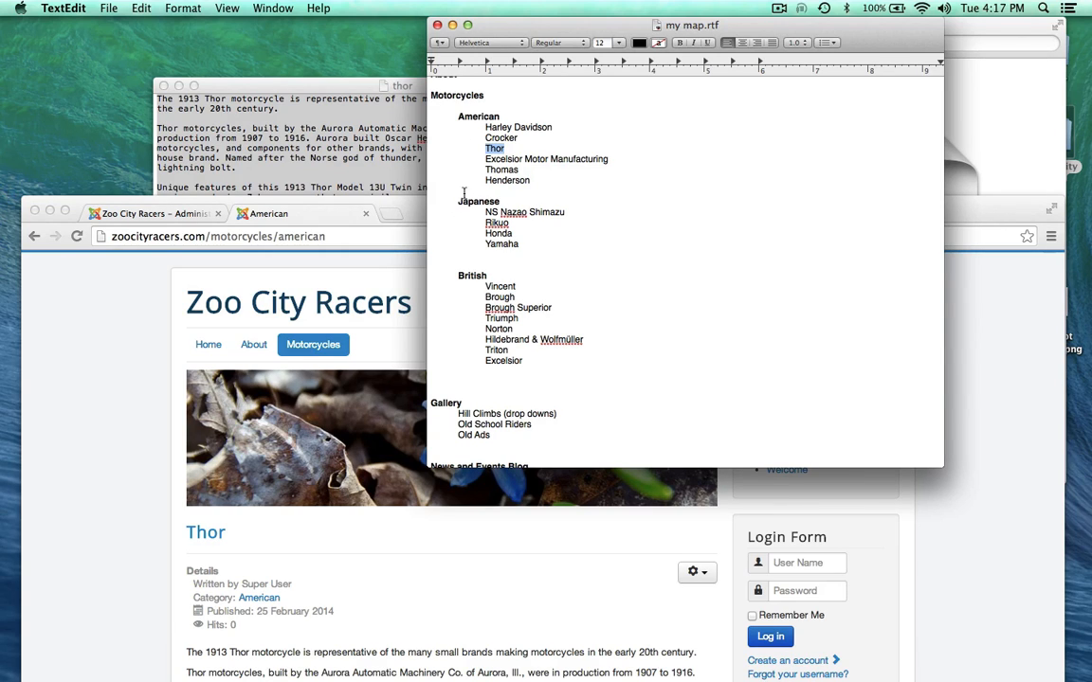
{"action": "left_click_drag", "start_coordinate": [458, 203], "coordinate": [502, 203]}
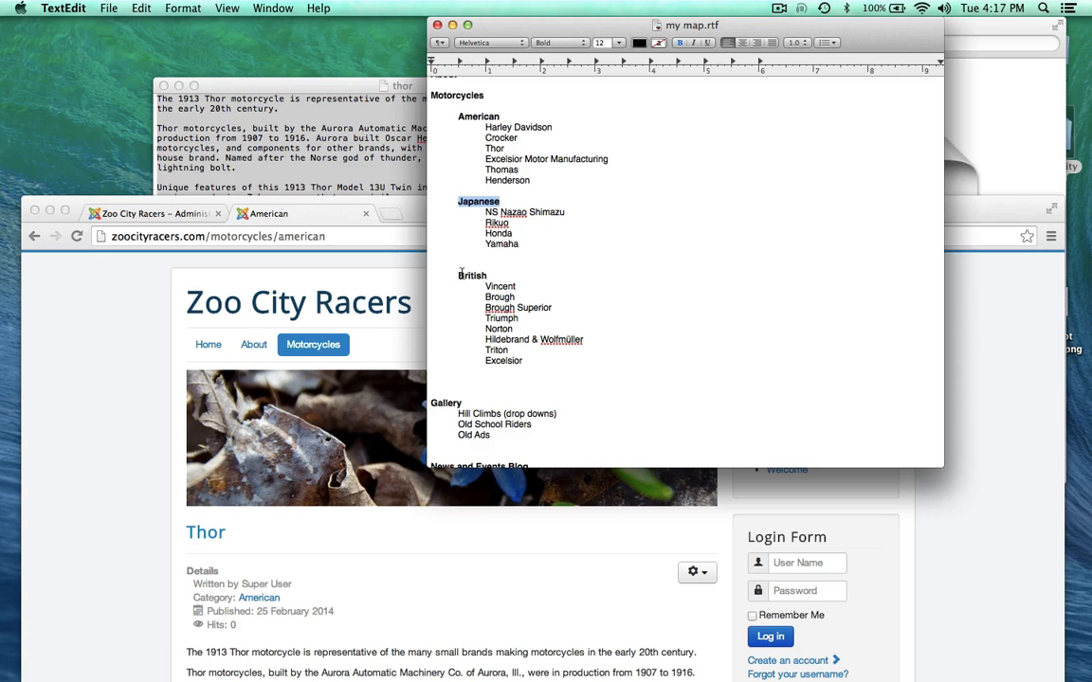
{"action": "left_click_drag", "start_coordinate": [461, 274], "coordinate": [475, 273]}
Step: Bring my map.rtf back in front of the browser, scrolled to the top
{"action": "left_click_drag", "start_coordinate": [411, 214], "coordinate": [411, 34]}
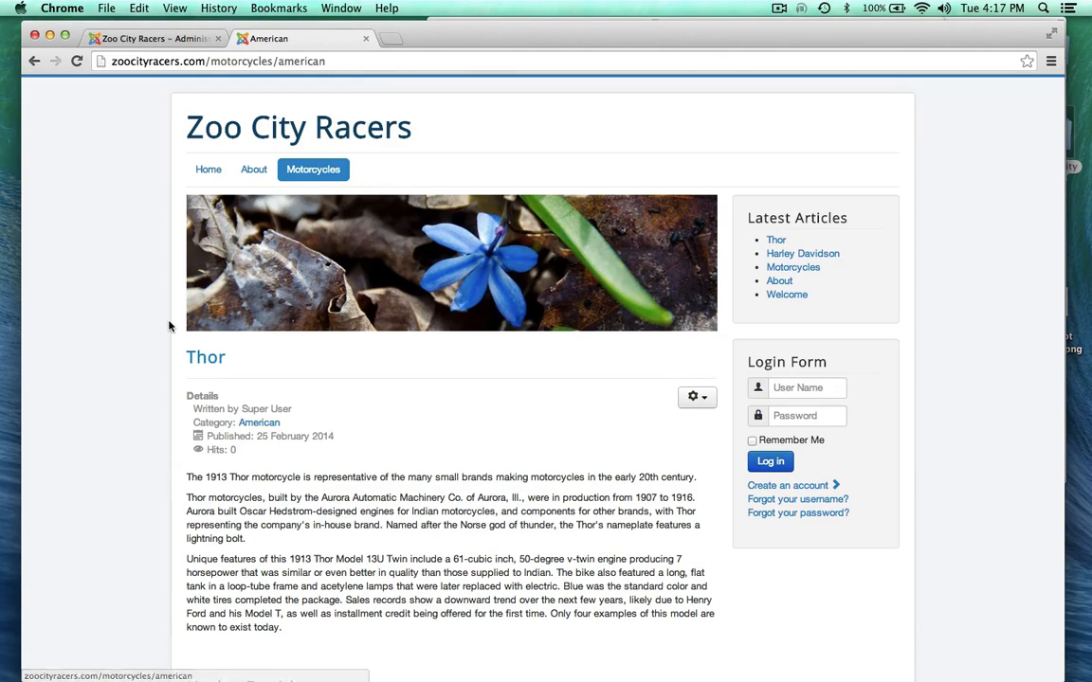
{"action": "scroll", "coordinate": [171, 322], "scroll_direction": "down", "scroll_amount": 10}
{"action": "scroll", "coordinate": [168, 326], "scroll_direction": "up", "scroll_amount": 10}
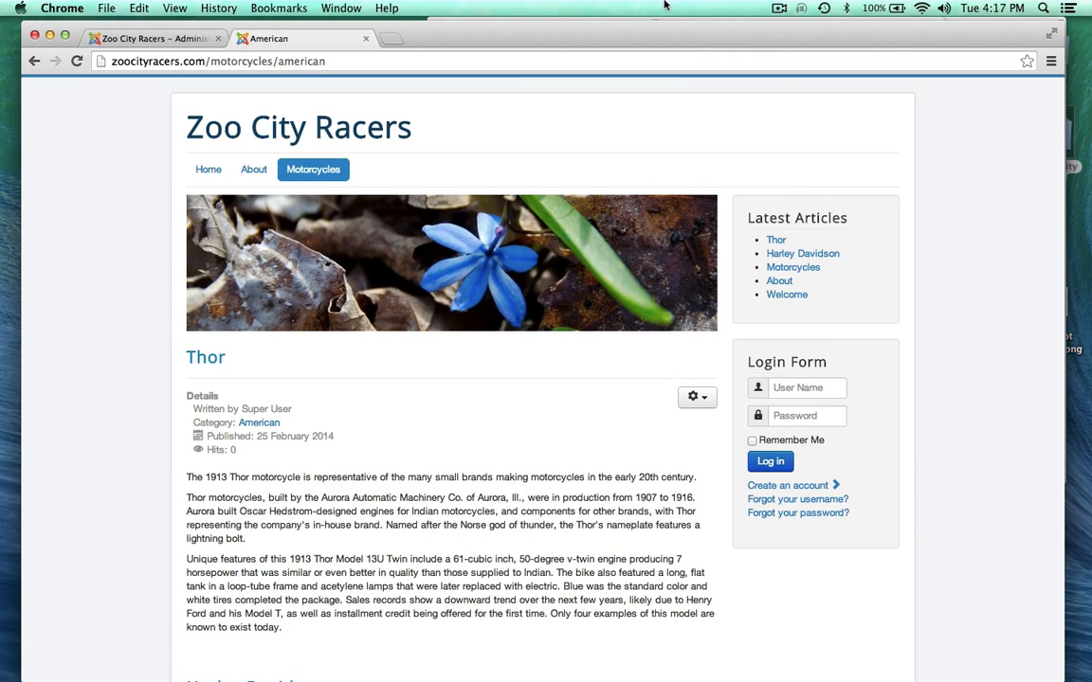
{"action": "left_click_drag", "start_coordinate": [658, 40], "coordinate": [651, 119]}
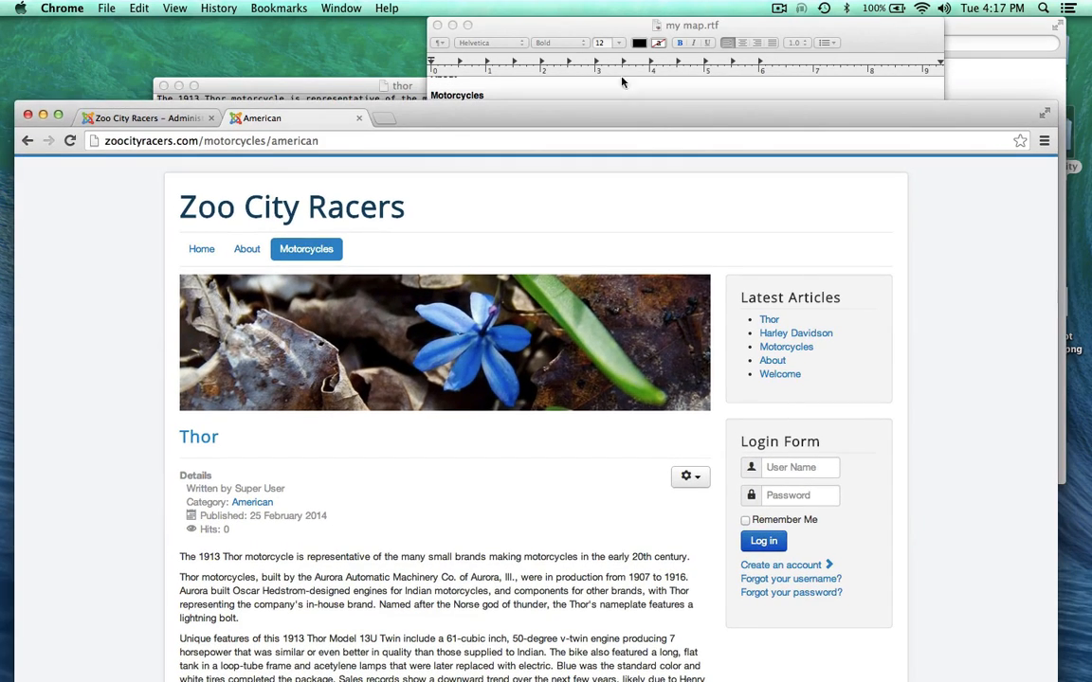
{"action": "left_click", "coordinate": [563, 29]}
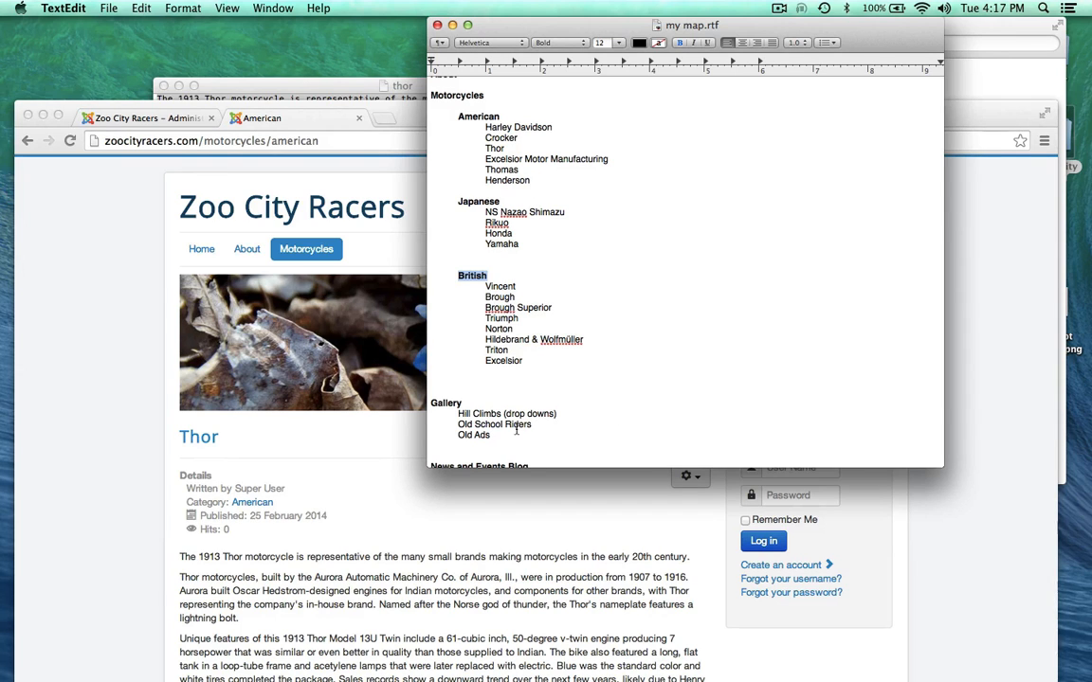
{"action": "scroll", "coordinate": [517, 430], "scroll_direction": "down", "scroll_amount": 5}
{"action": "scroll", "coordinate": [518, 428], "scroll_direction": "up", "scroll_amount": 6}
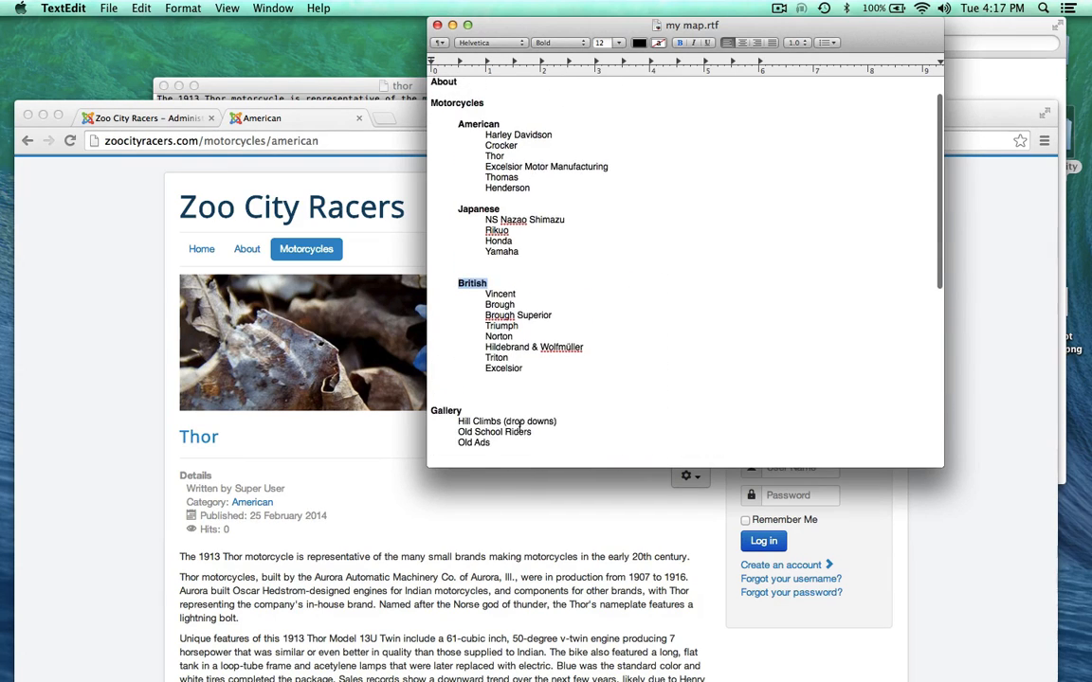
{"action": "scroll", "coordinate": [518, 429], "scroll_direction": "up", "scroll_amount": 2}
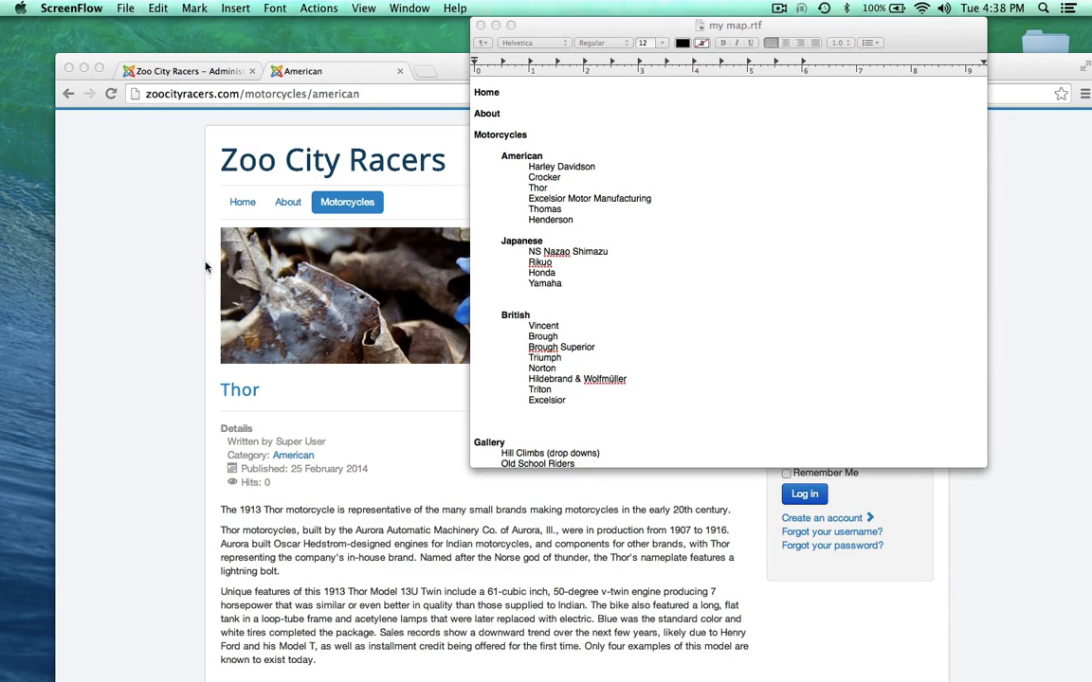
{"action": "left_click", "coordinate": [178, 240]}
{"action": "mouse_move", "coordinate": [350, 205]}
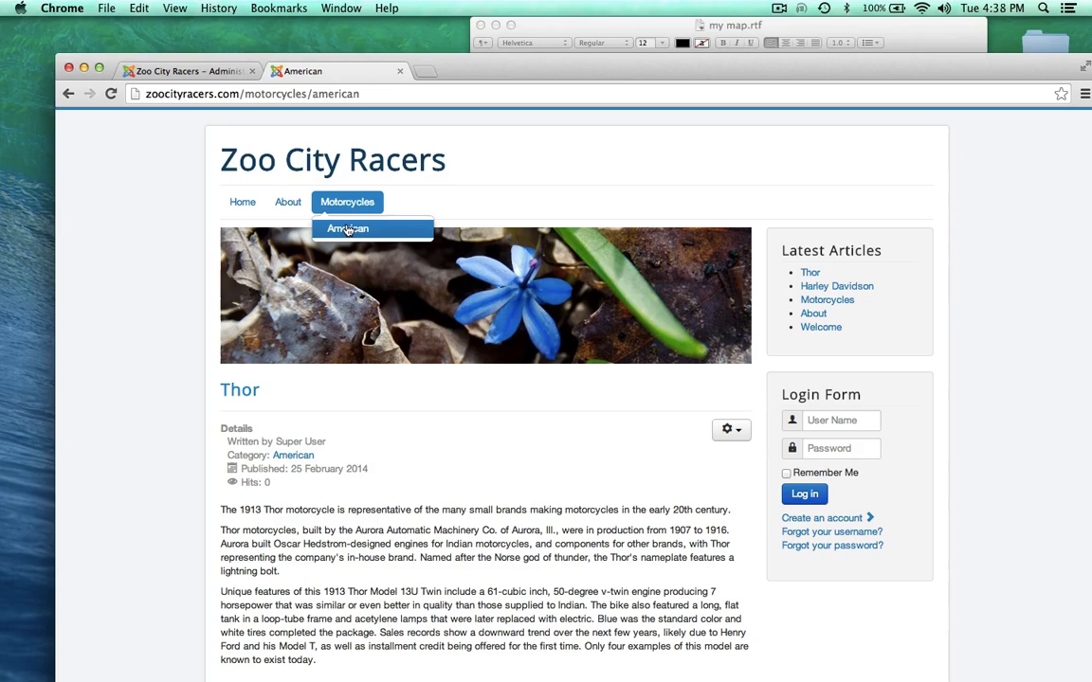
{"action": "scroll", "coordinate": [226, 394], "scroll_direction": "down", "scroll_amount": 10}
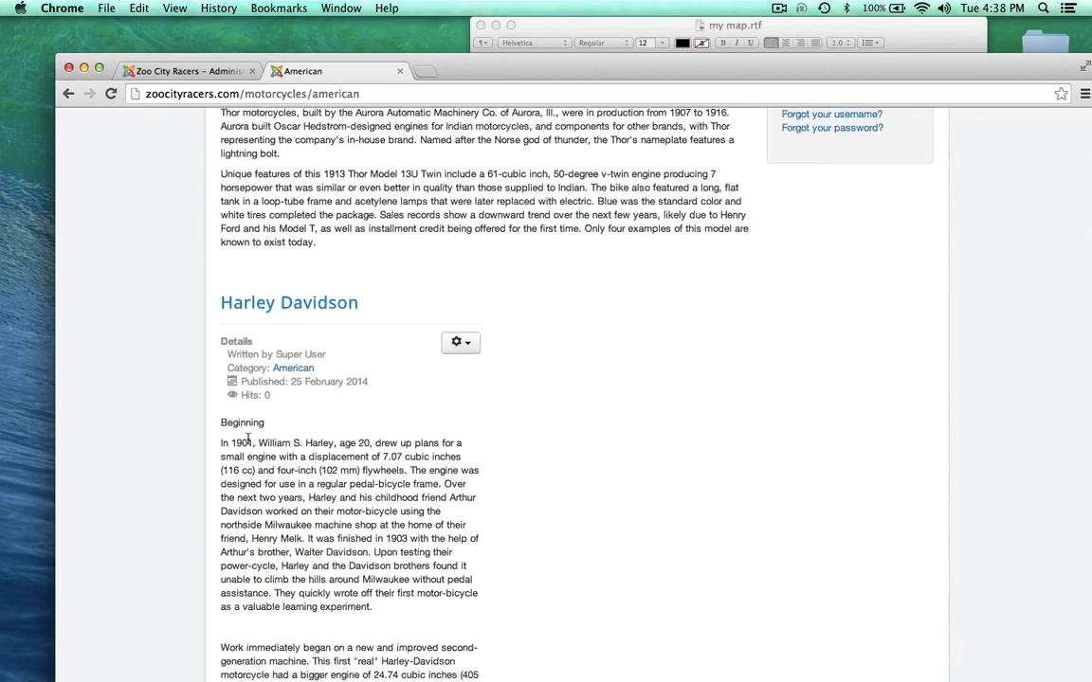
{"action": "scroll", "coordinate": [246, 437], "scroll_direction": "up", "scroll_amount": 10}
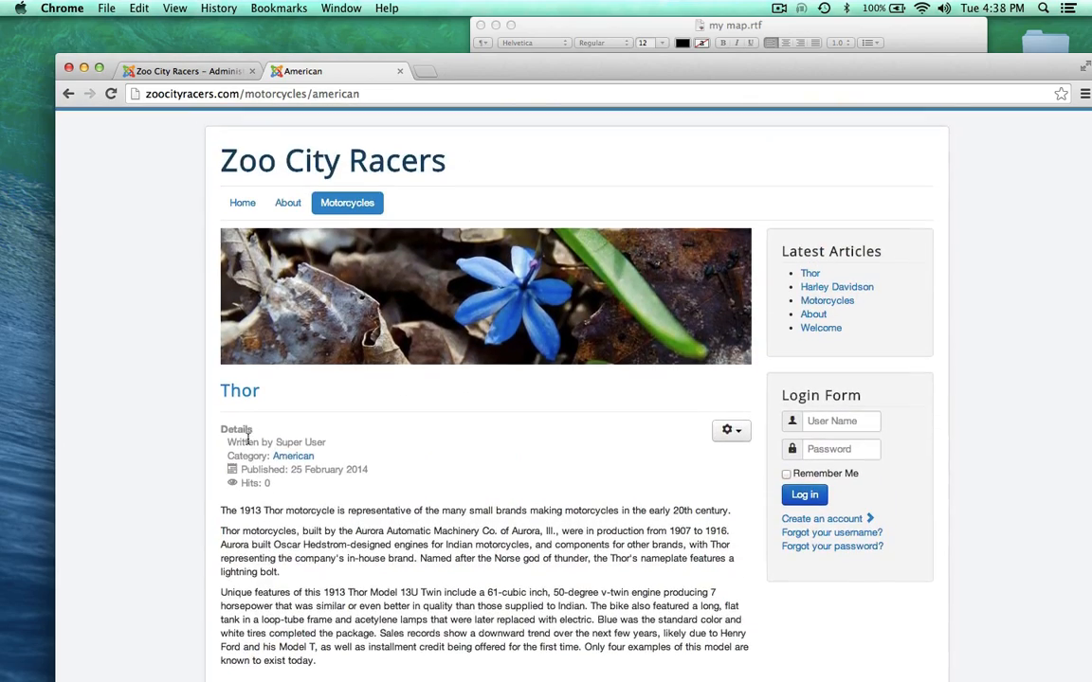
{"action": "right_click", "coordinate": [249, 435]}
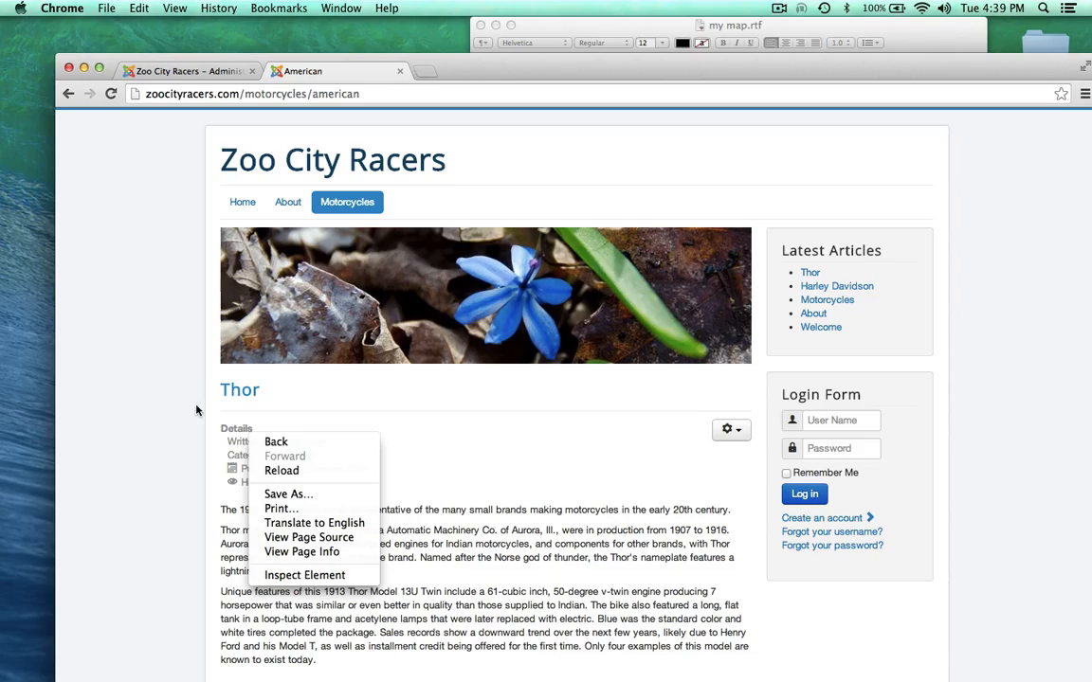
{"action": "left_click", "coordinate": [123, 419]}
{"action": "scroll", "coordinate": [123, 420], "scroll_direction": "down", "scroll_amount": 15}
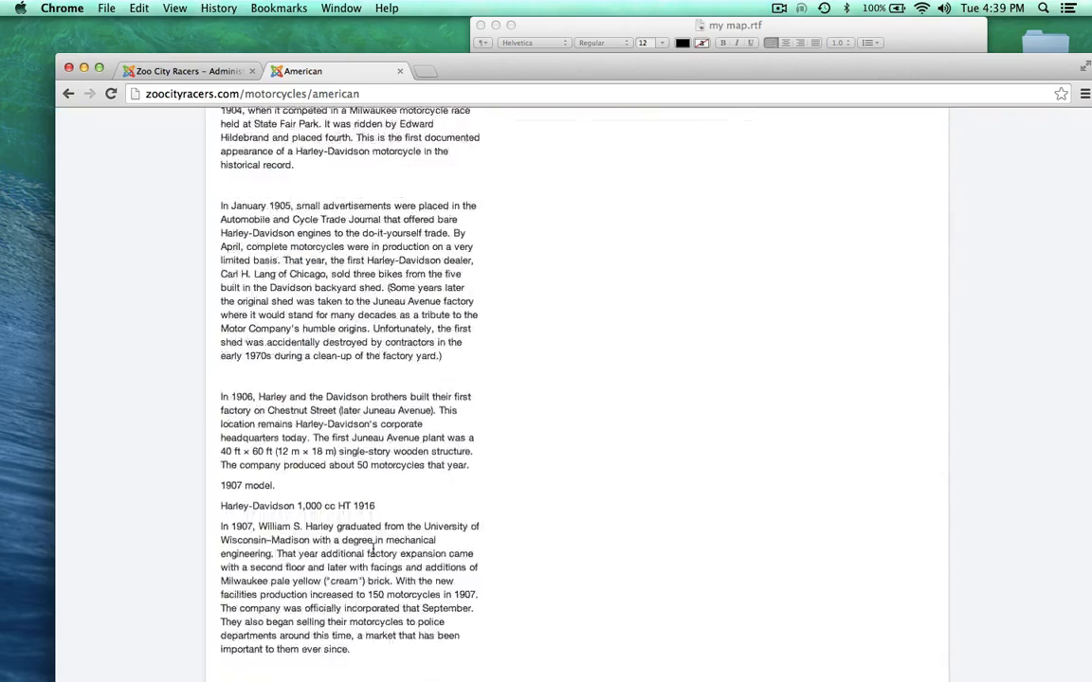
{"action": "scroll", "coordinate": [373, 553], "scroll_direction": "up", "scroll_amount": 20}
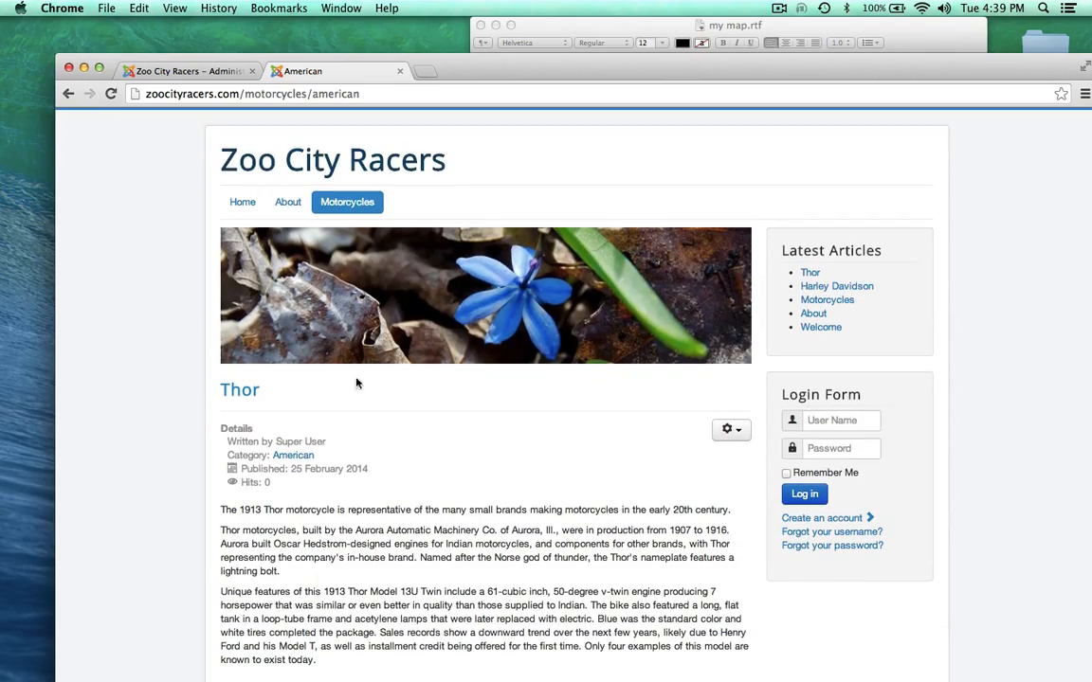
{"action": "left_click", "coordinate": [566, 26]}
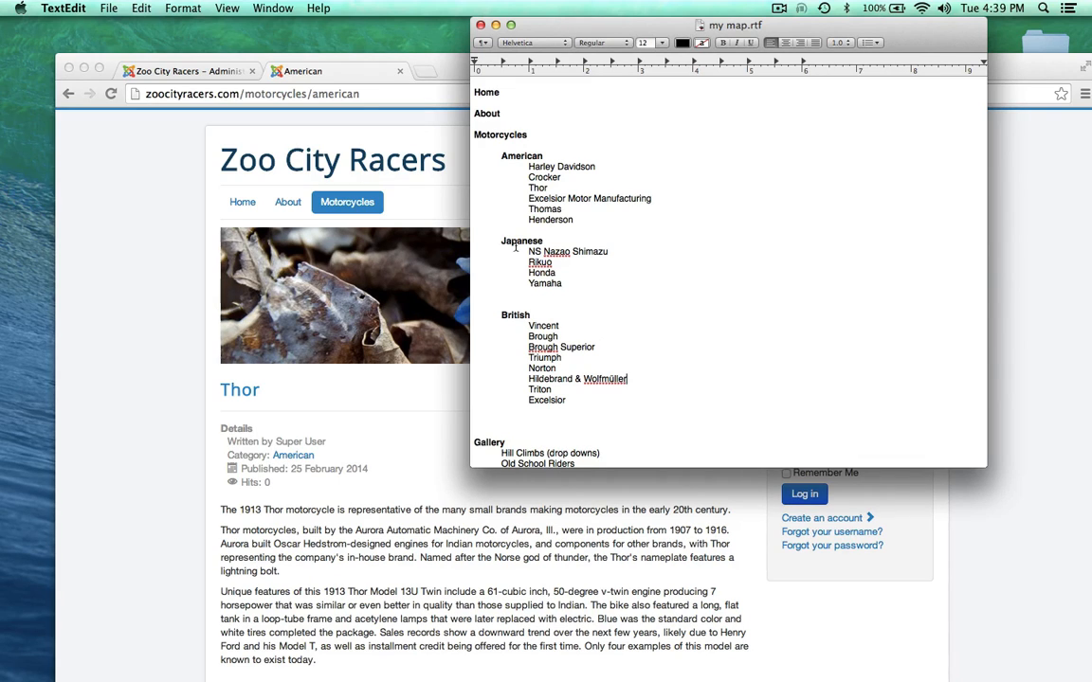
{"action": "left_click_drag", "start_coordinate": [526, 251], "coordinate": [560, 282]}
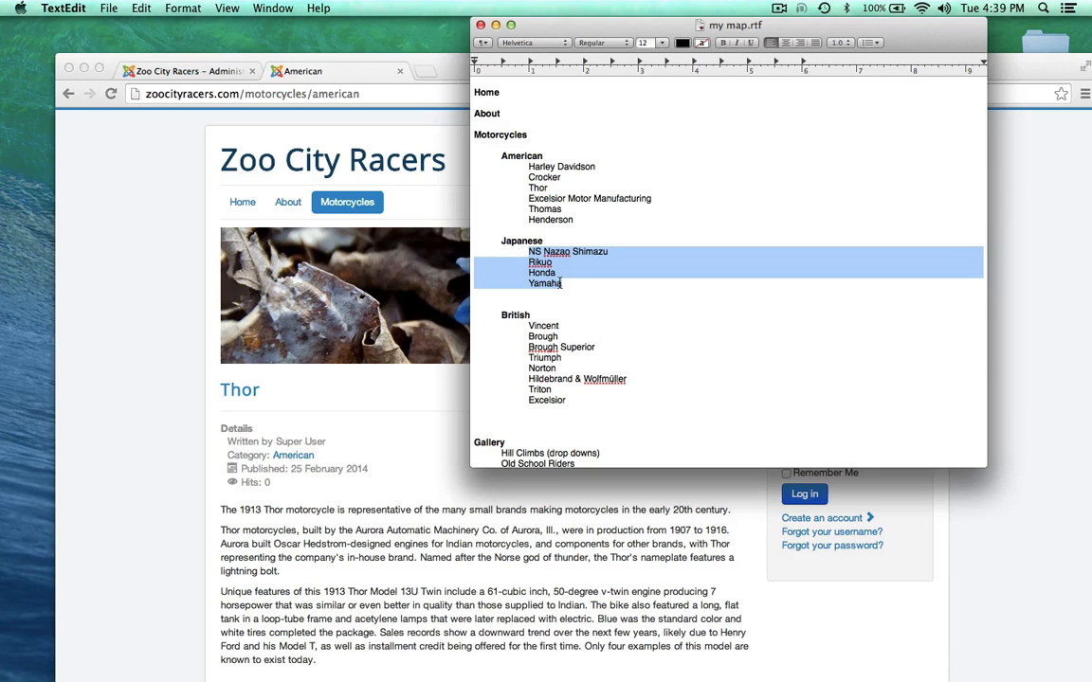
{"action": "double_click", "coordinate": [513, 241]}
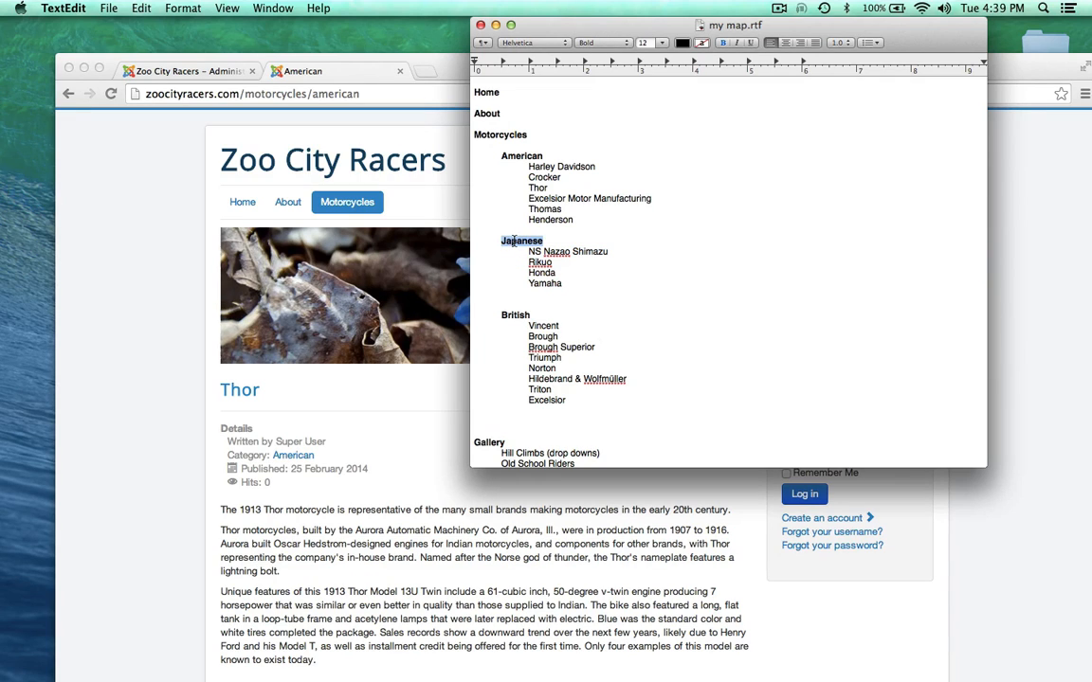
{"action": "left_click", "coordinate": [512, 271]}
{"action": "left_click", "coordinate": [195, 239]}
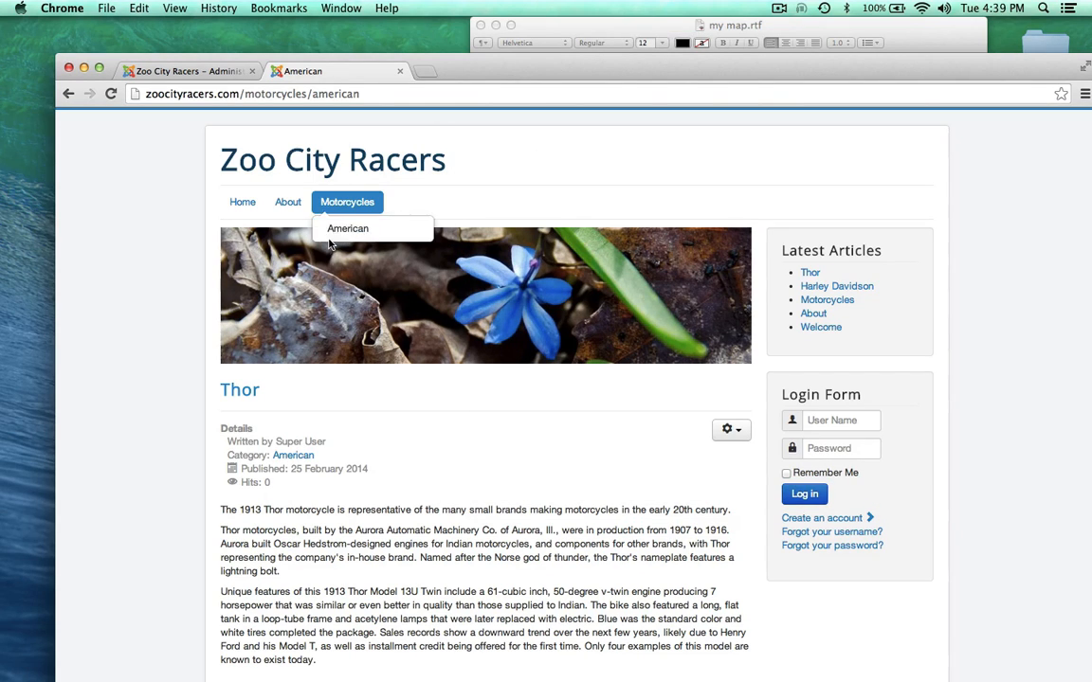
{"action": "left_click", "coordinate": [566, 27]}
{"action": "scroll", "coordinate": [477, 318], "scroll_direction": "down", "scroll_amount": 2}
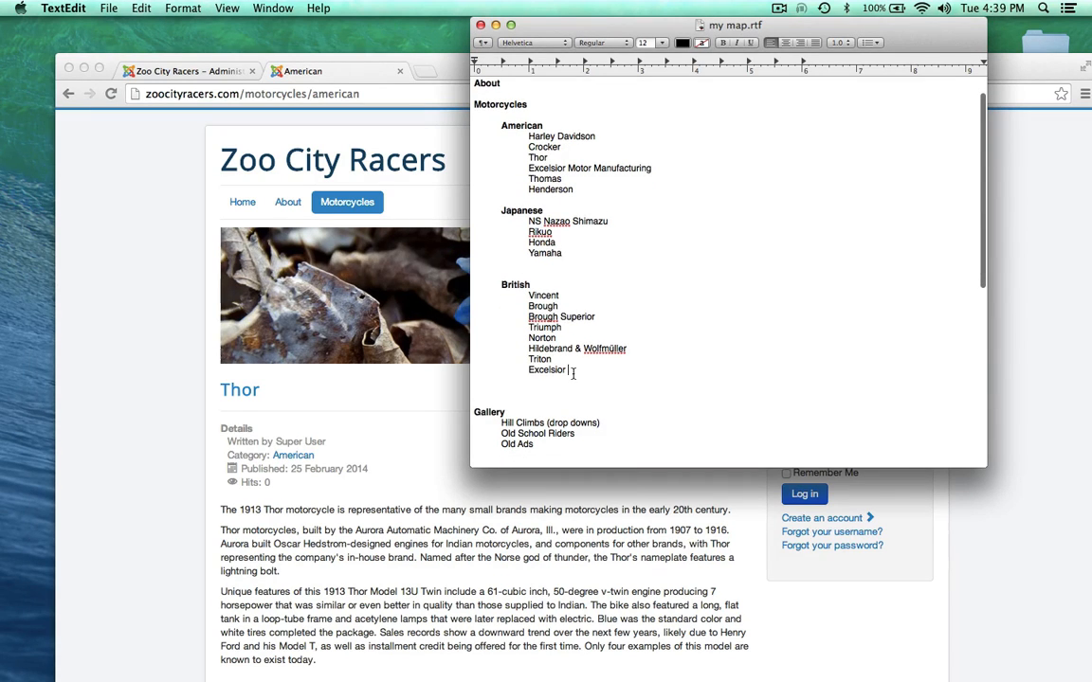
{"action": "left_click_drag", "start_coordinate": [570, 371], "coordinate": [458, 121]}
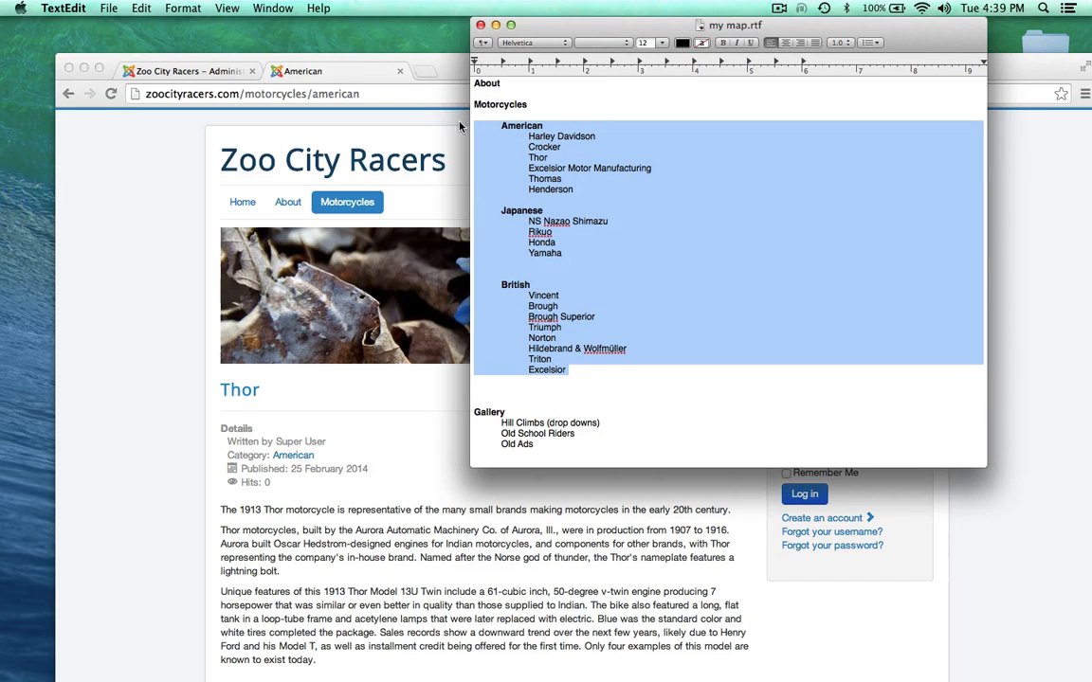
{"action": "left_click", "coordinate": [505, 145]}
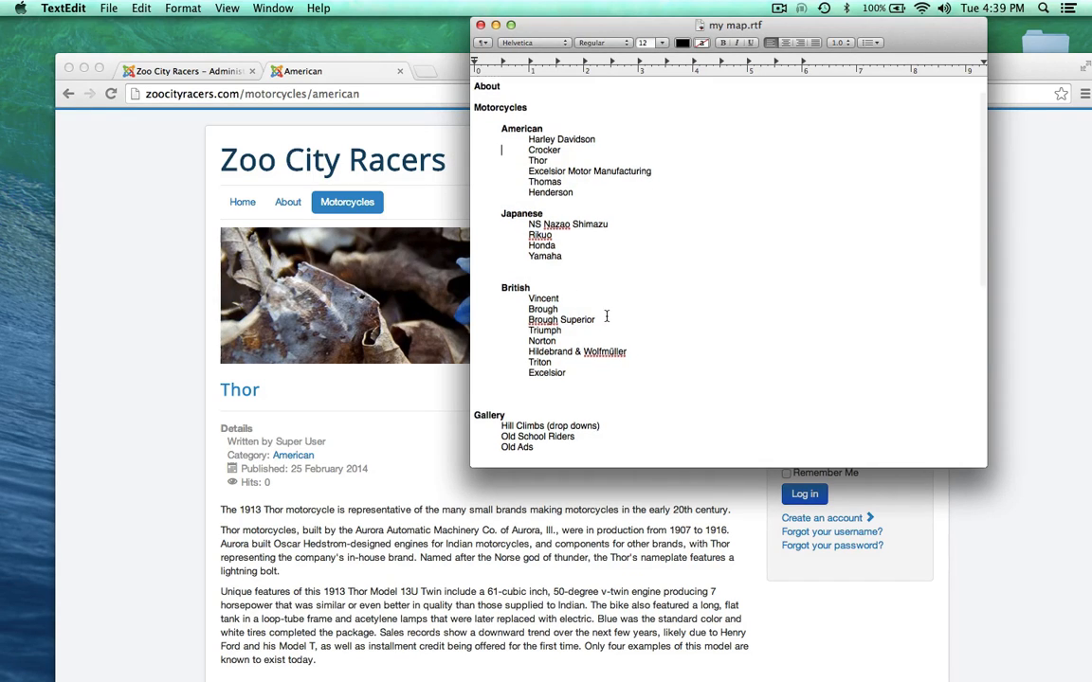
{"action": "scroll", "coordinate": [607, 316], "scroll_direction": "up", "scroll_amount": 2}
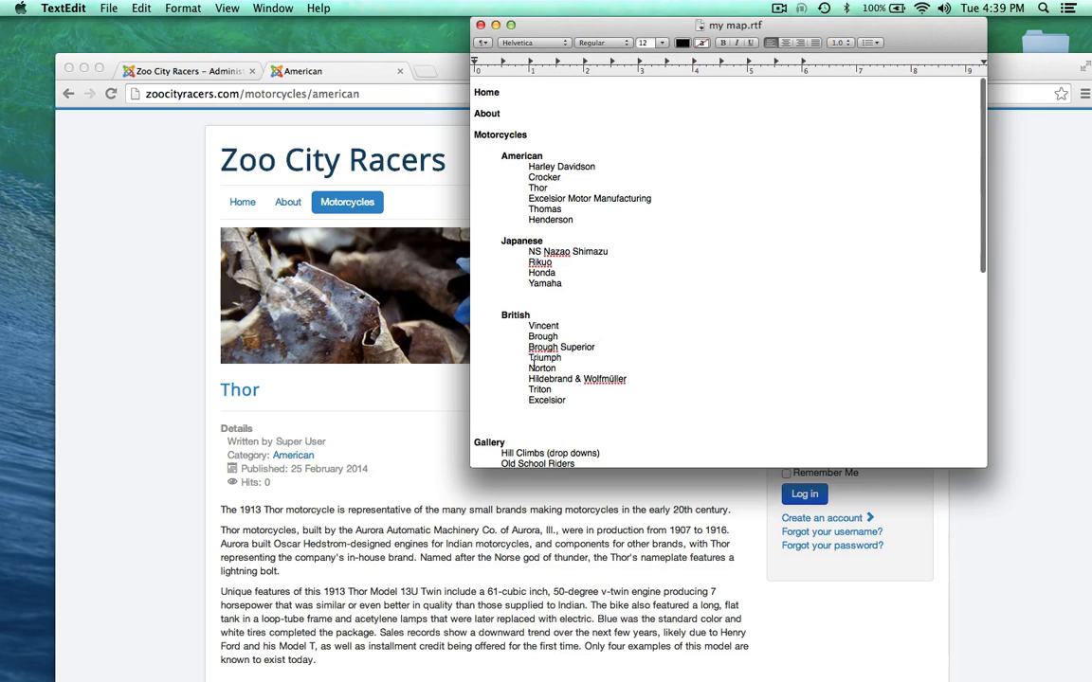
{"action": "left_click_drag", "start_coordinate": [529, 359], "coordinate": [560, 358]}
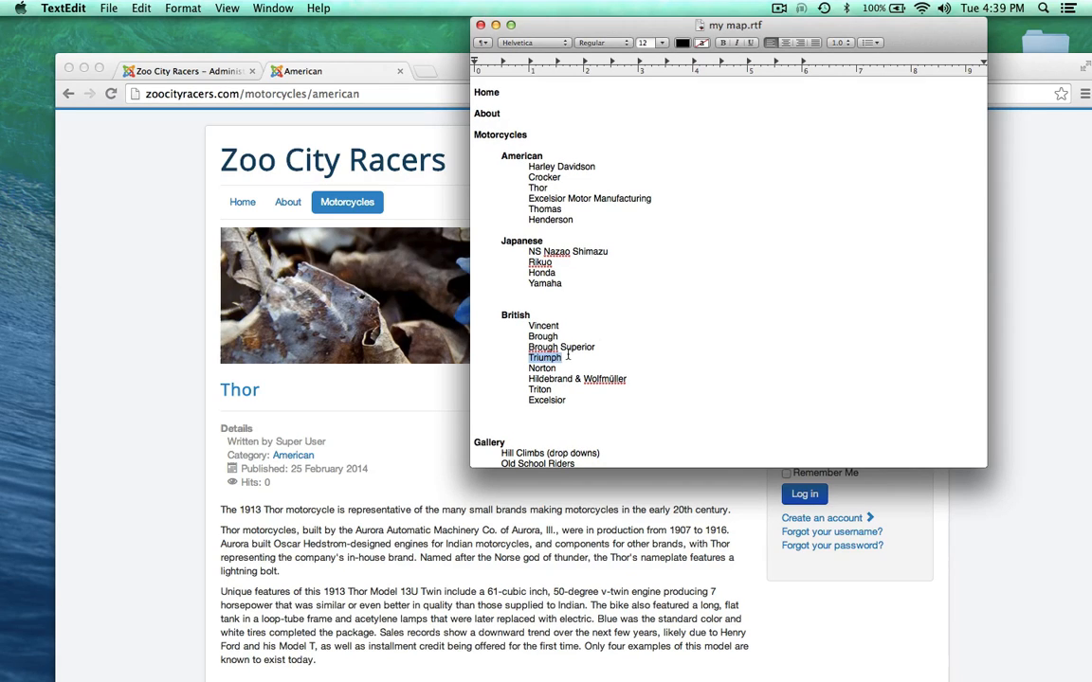
{"action": "left_click", "coordinate": [628, 317]}
{"action": "scroll", "coordinate": [550, 260], "scroll_direction": "down", "scroll_amount": 5}
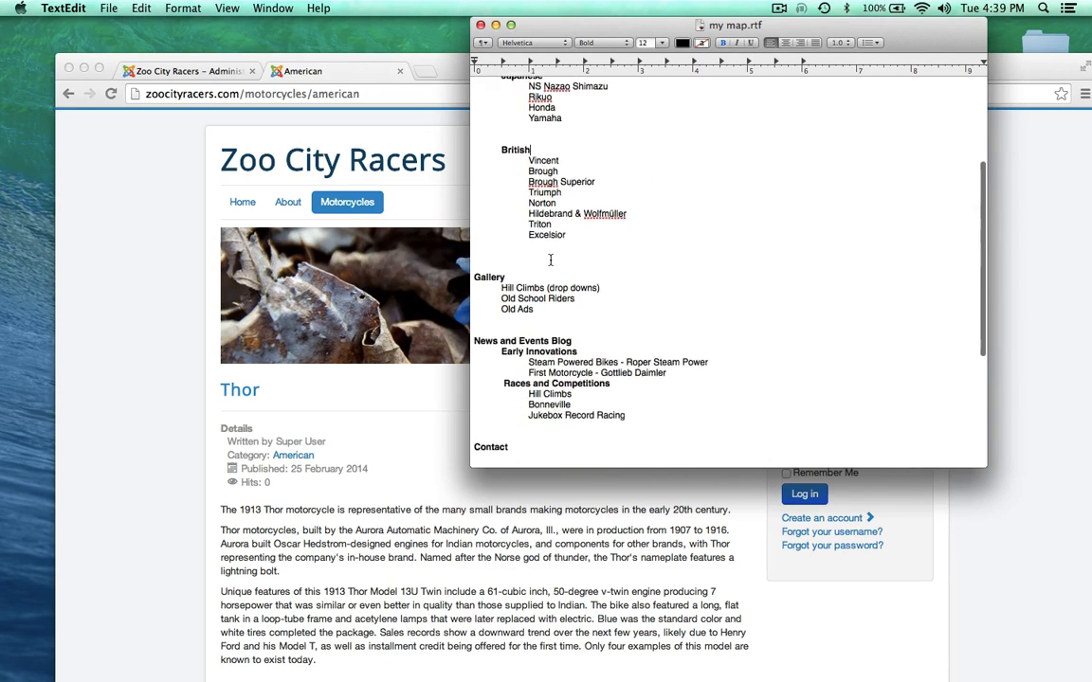
{"action": "scroll", "coordinate": [550, 259], "scroll_direction": "up", "scroll_amount": 2}
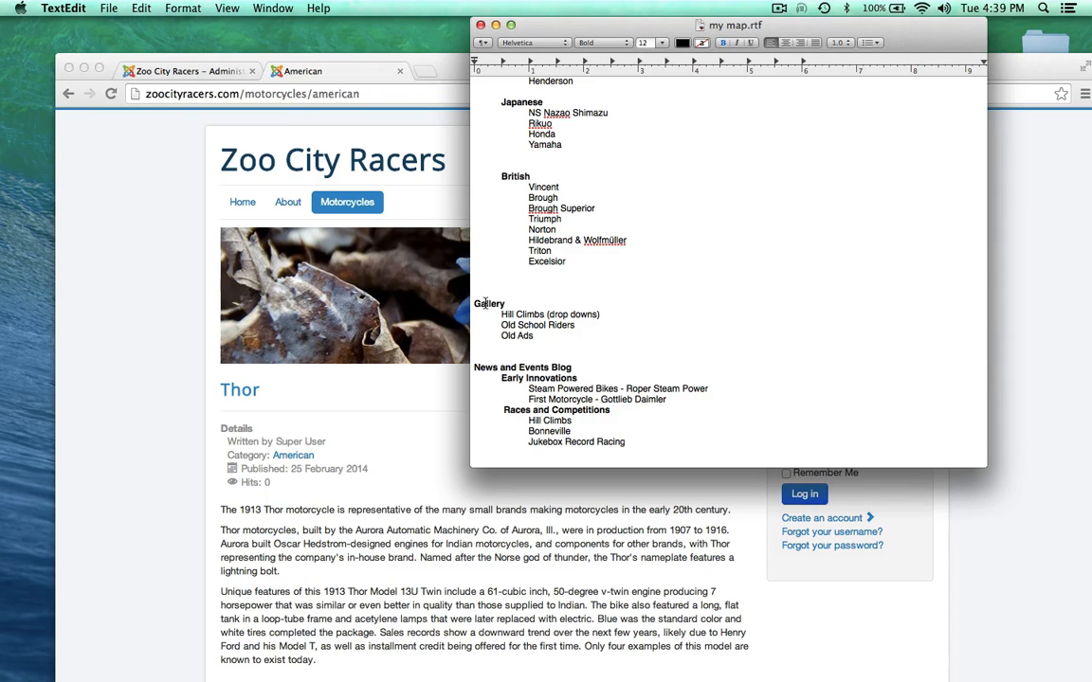
{"action": "double_click", "coordinate": [485, 304]}
{"action": "left_click", "coordinate": [499, 314]}
{"action": "left_click_drag", "start_coordinate": [499, 315], "coordinate": [534, 335]}
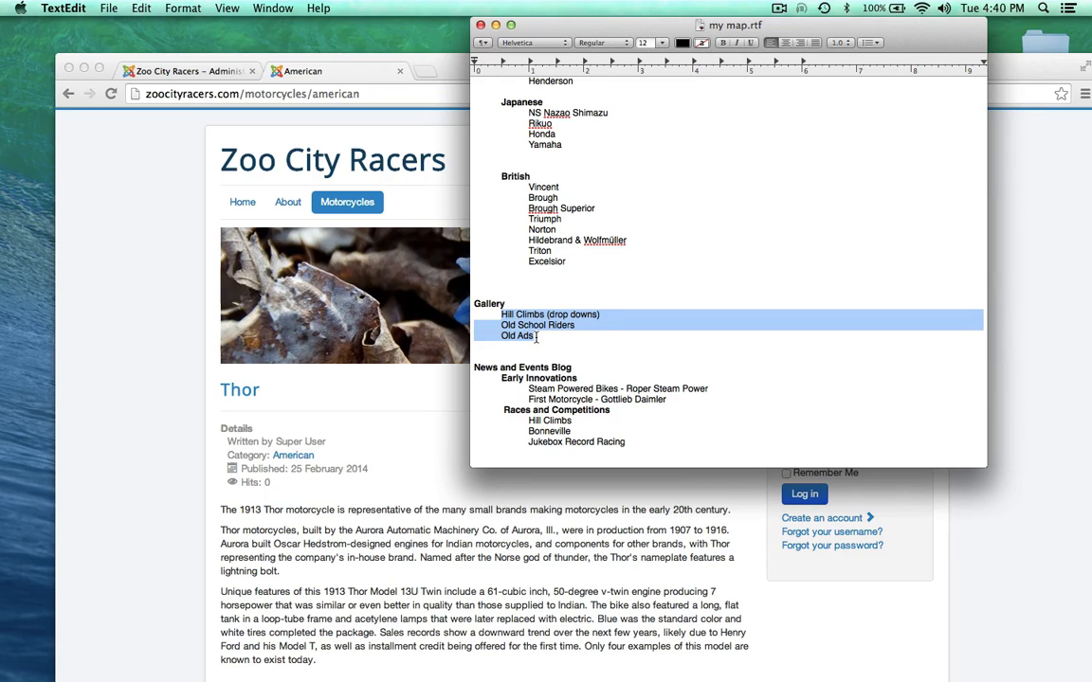
{"action": "left_click", "coordinate": [488, 315]}
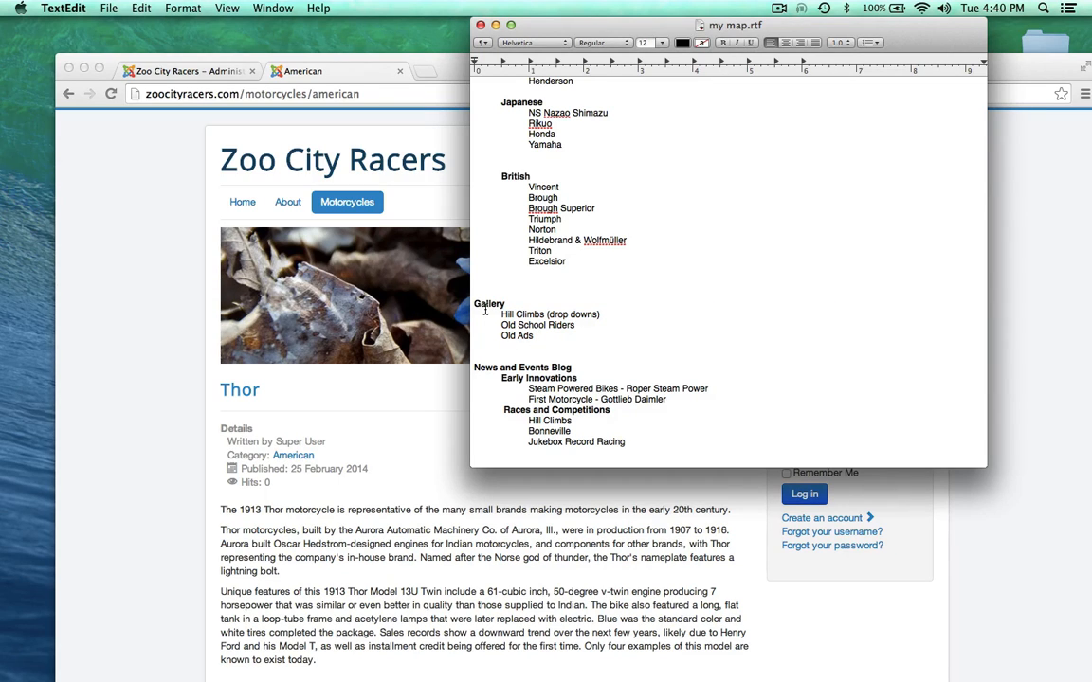
{"action": "double_click", "coordinate": [487, 302]}
{"action": "left_click_drag", "start_coordinate": [492, 314], "coordinate": [543, 335]}
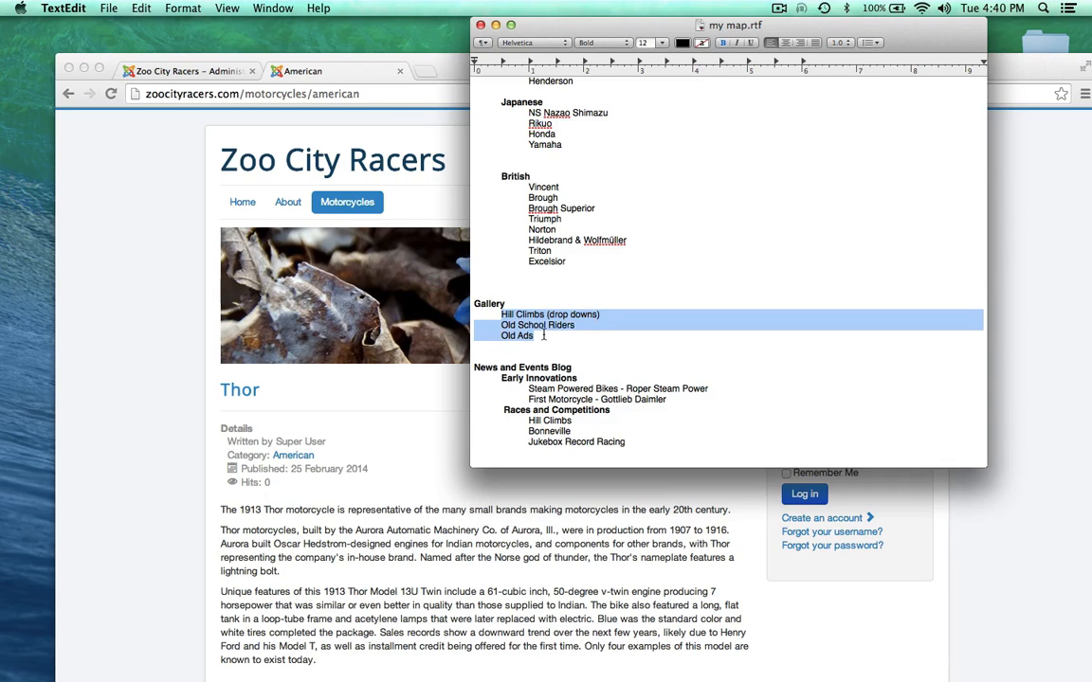
{"action": "scroll", "coordinate": [542, 335], "scroll_direction": "down", "scroll_amount": 2}
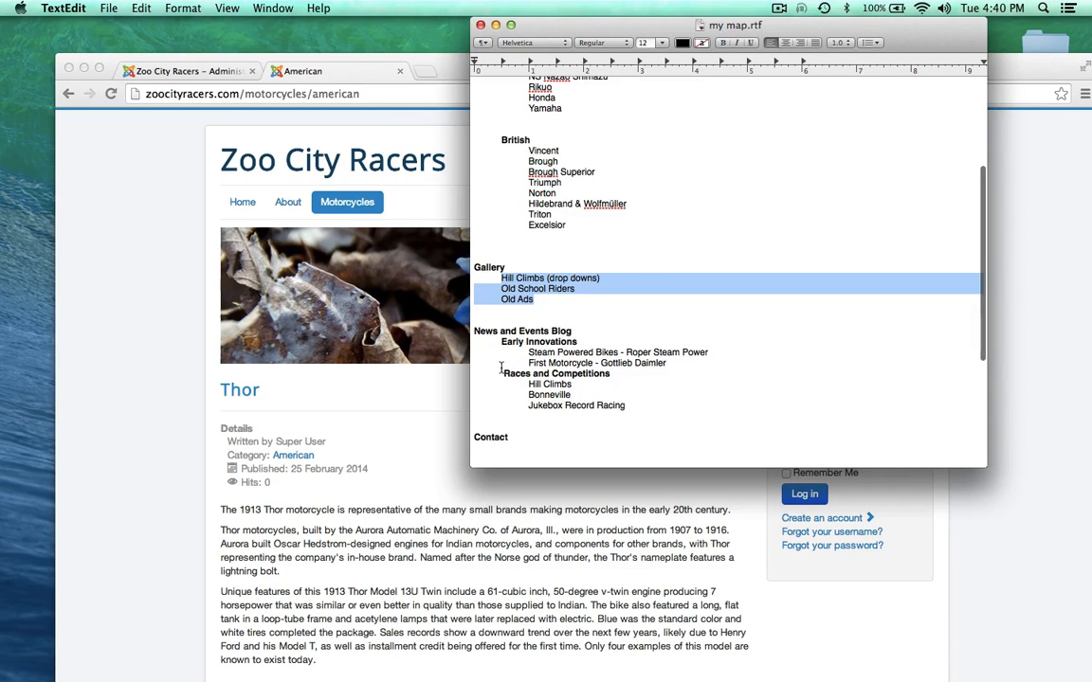
{"action": "left_click", "coordinate": [502, 382]}
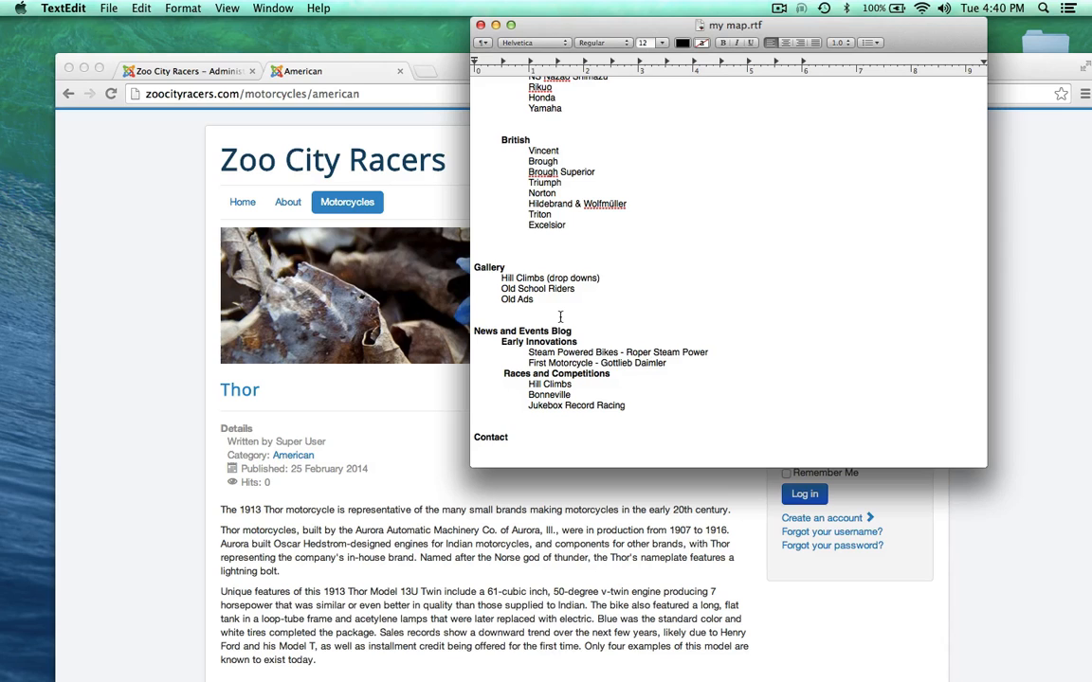
{"action": "scroll", "coordinate": [560, 318], "scroll_direction": "up", "scroll_amount": 5}
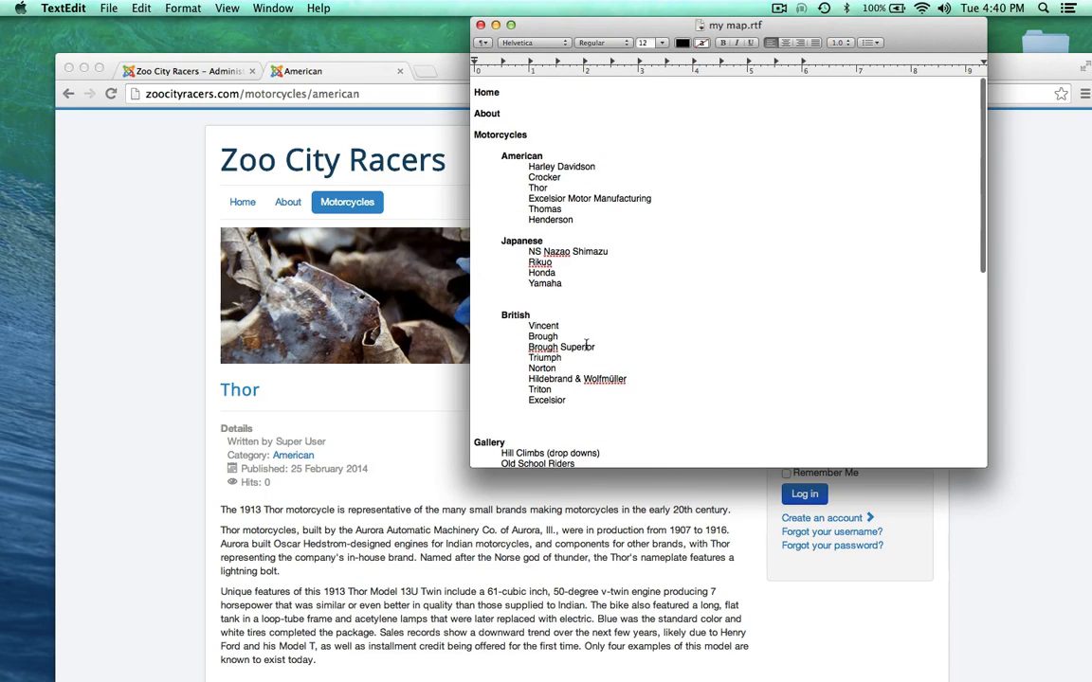
{"action": "scroll", "coordinate": [586, 344], "scroll_direction": "down", "scroll_amount": 4}
{"action": "scroll", "coordinate": [586, 341], "scroll_direction": "up", "scroll_amount": 4}
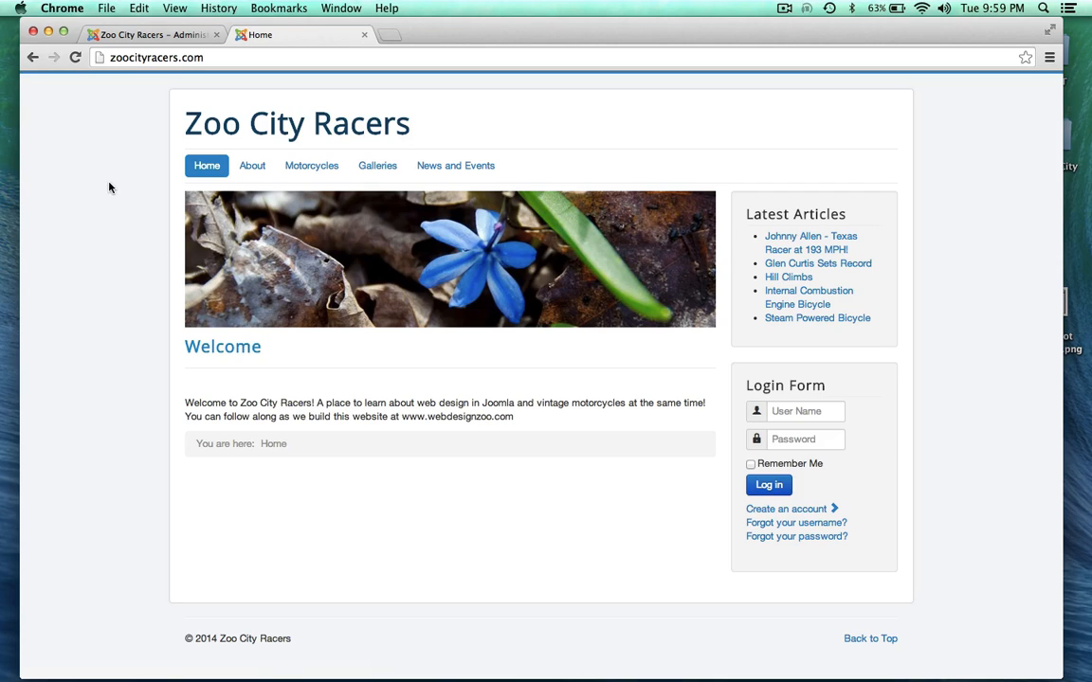
Step: Open Motorcycles > Japanese on the live site and scroll through the Yamaha, Honda and Rikuo articles
{"action": "left_click", "coordinate": [308, 168]}
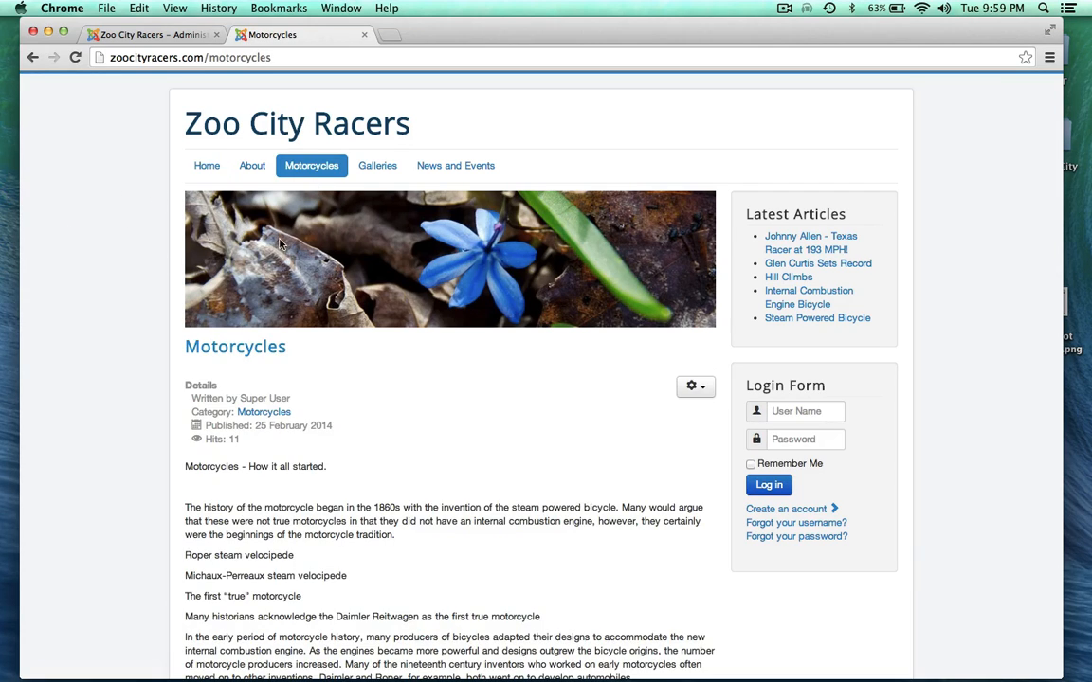
{"action": "mouse_move", "coordinate": [302, 167]}
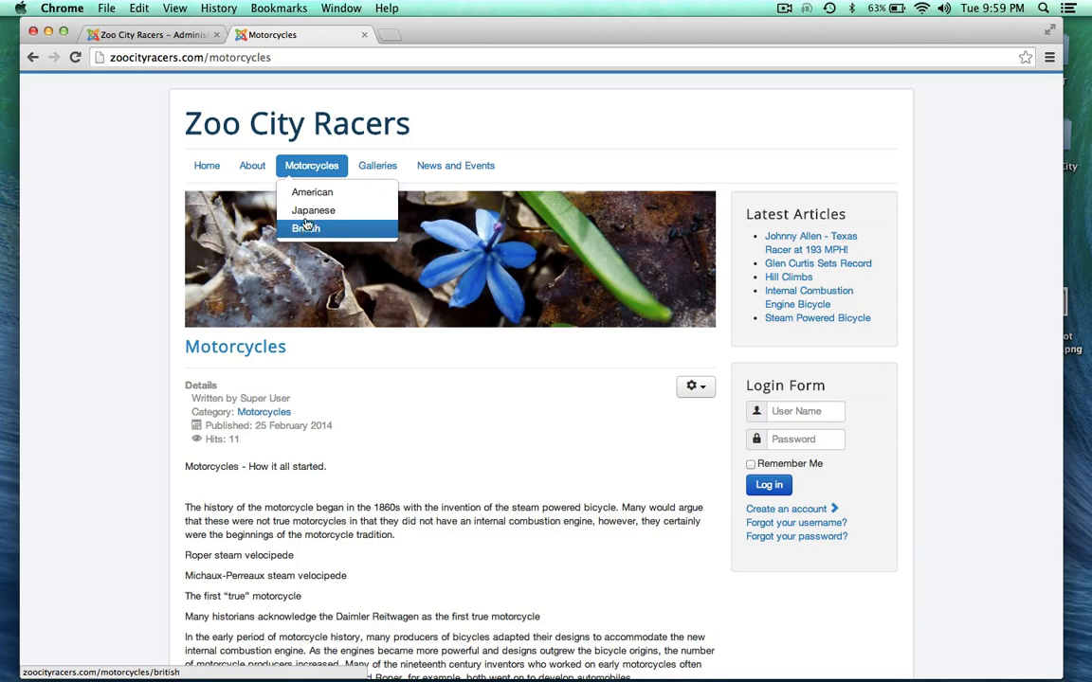
{"action": "left_click", "coordinate": [313, 210]}
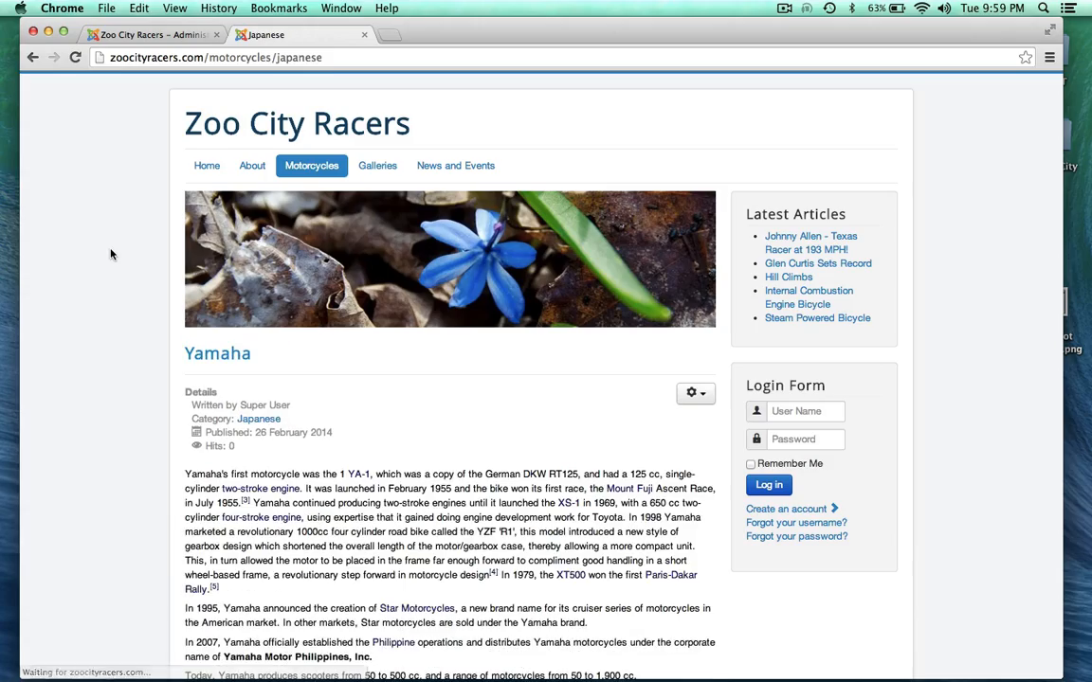
{"action": "scroll", "coordinate": [97, 291], "scroll_direction": "down", "scroll_amount": 6}
{"action": "scroll", "coordinate": [97, 292], "scroll_direction": "down", "scroll_amount": 8}
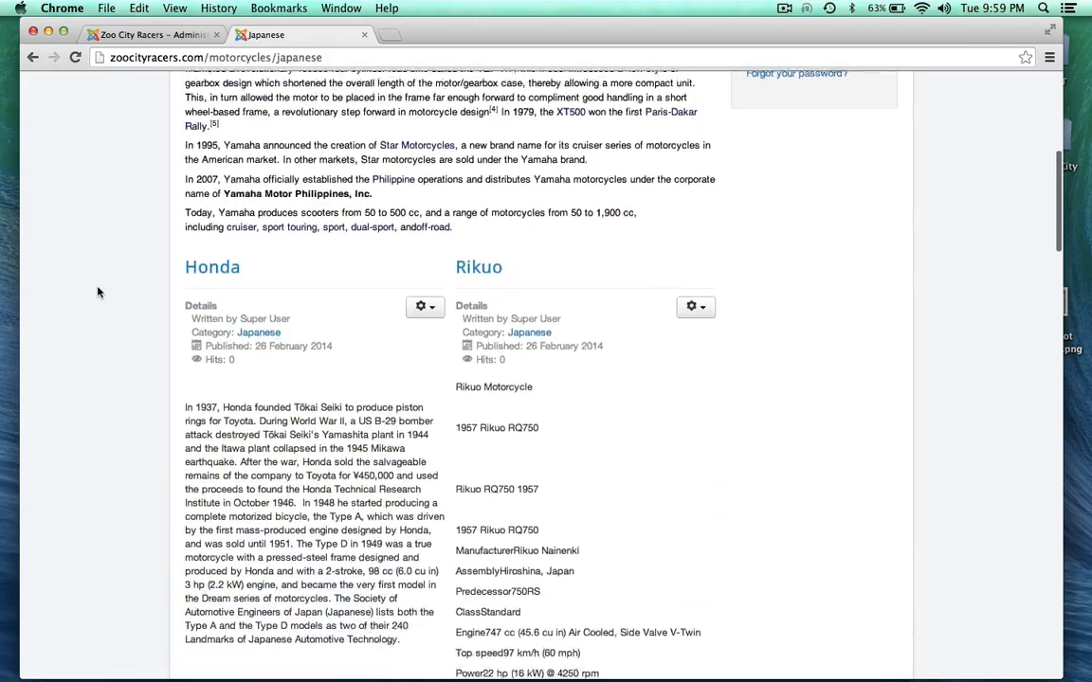
{"action": "scroll", "coordinate": [97, 292], "scroll_direction": "up", "scroll_amount": 15}
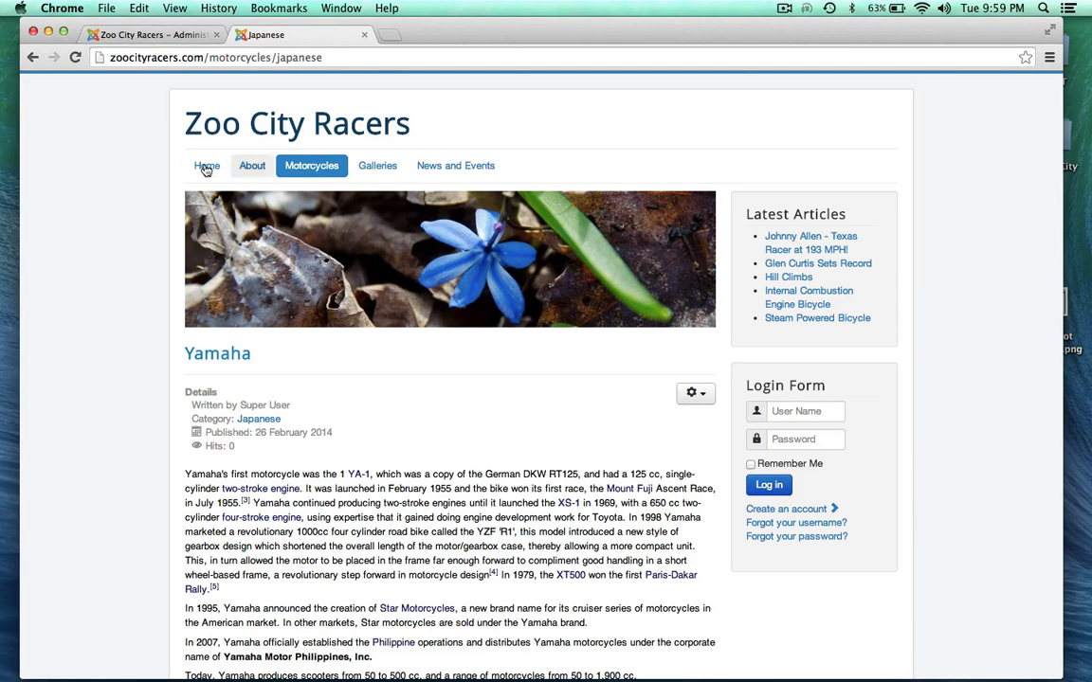
Step: Open Main Menu items in the admin and inspect About's Single Article type and the Motorcycles item
{"action": "left_click", "coordinate": [161, 38]}
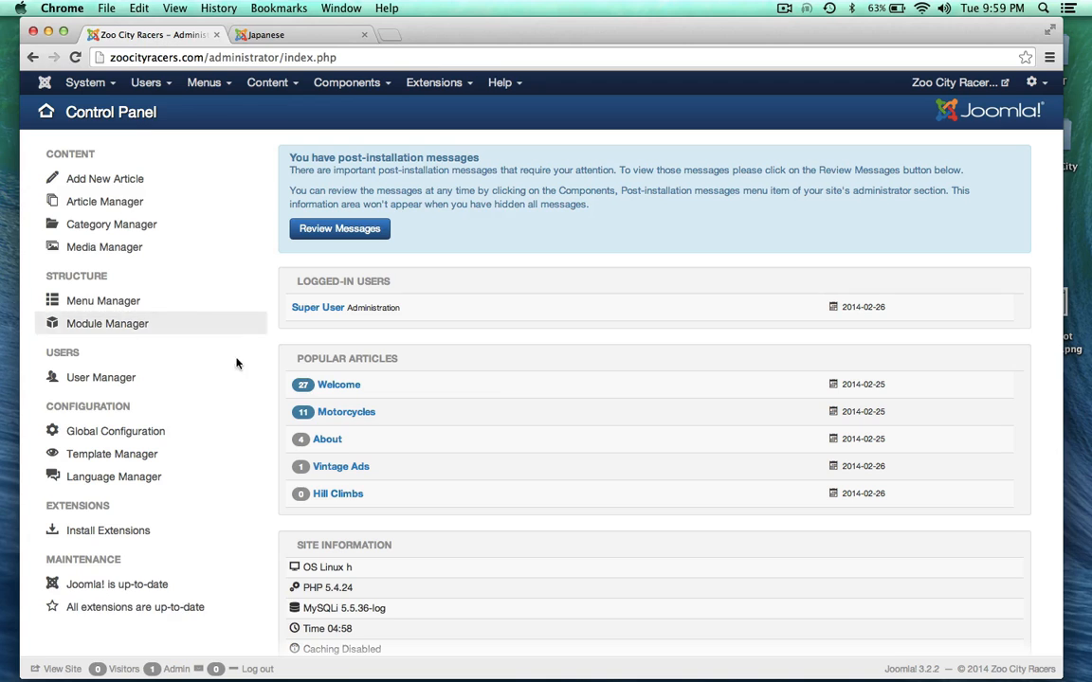
{"action": "scroll", "coordinate": [297, 356], "scroll_direction": "up", "scroll_amount": 2}
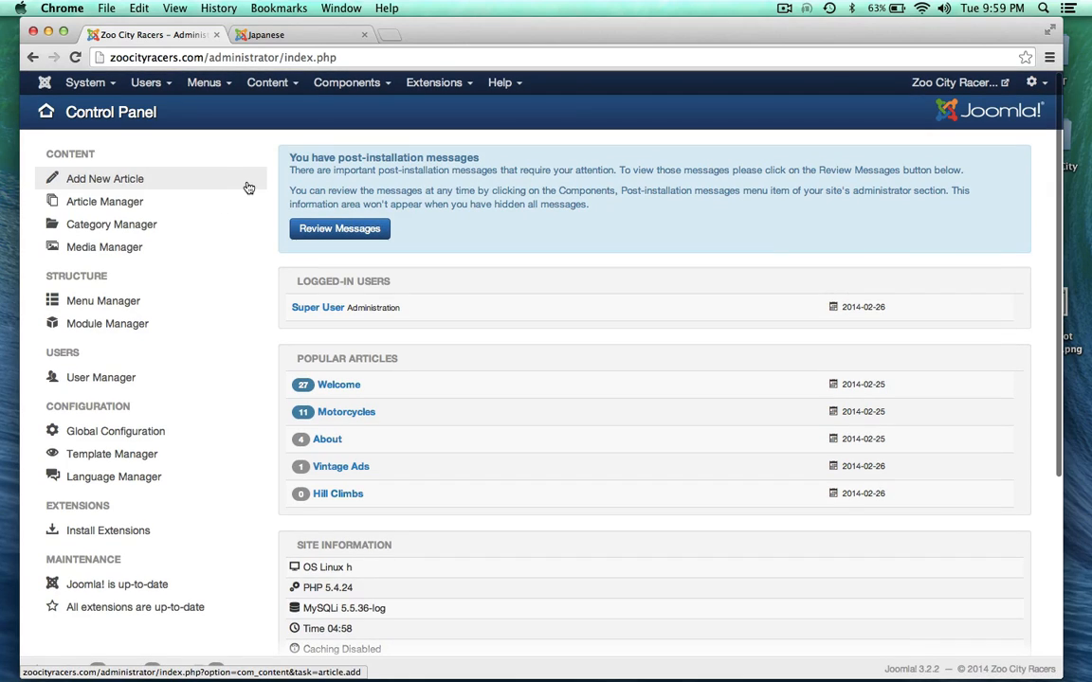
{"action": "left_click", "coordinate": [220, 84]}
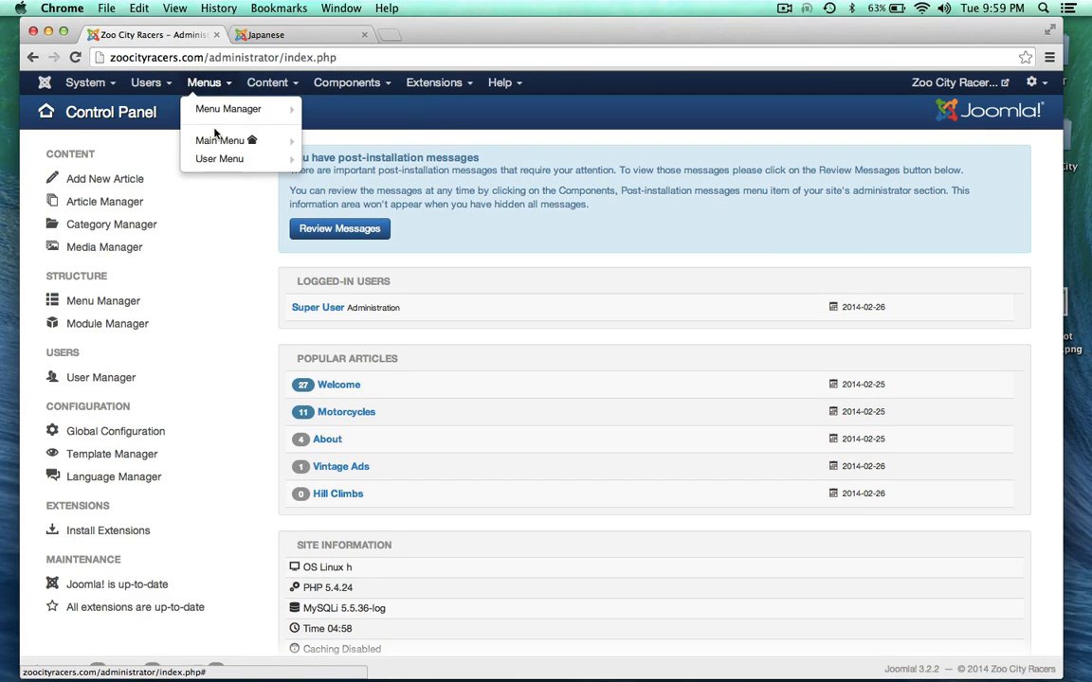
{"action": "left_click", "coordinate": [211, 141]}
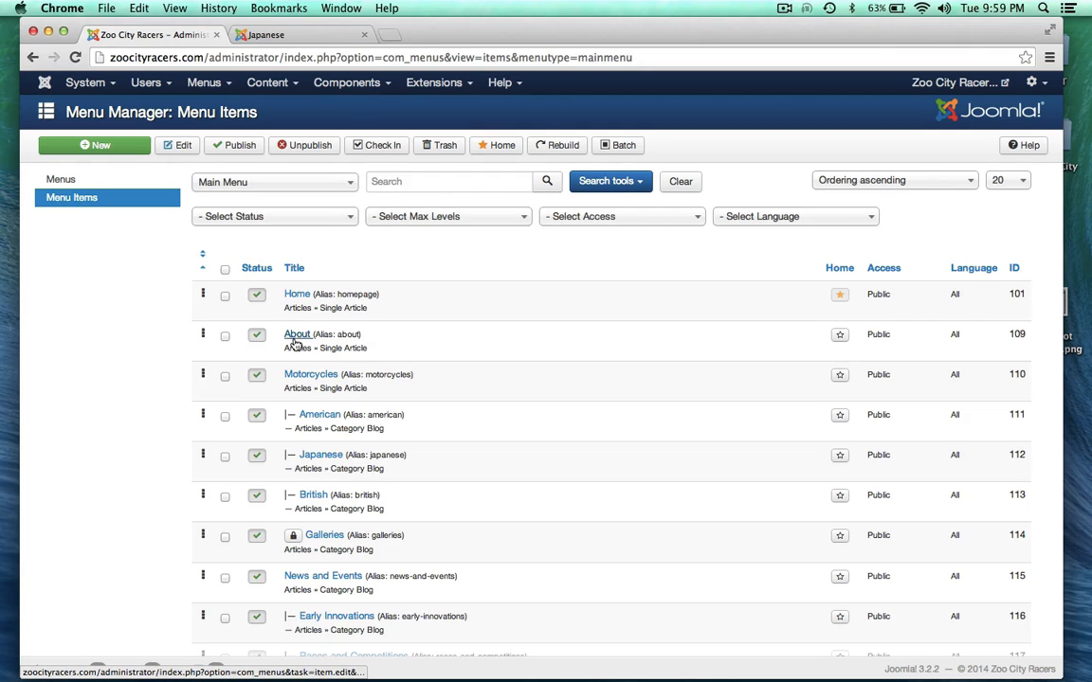
{"action": "left_click_drag", "start_coordinate": [320, 348], "coordinate": [373, 346]}
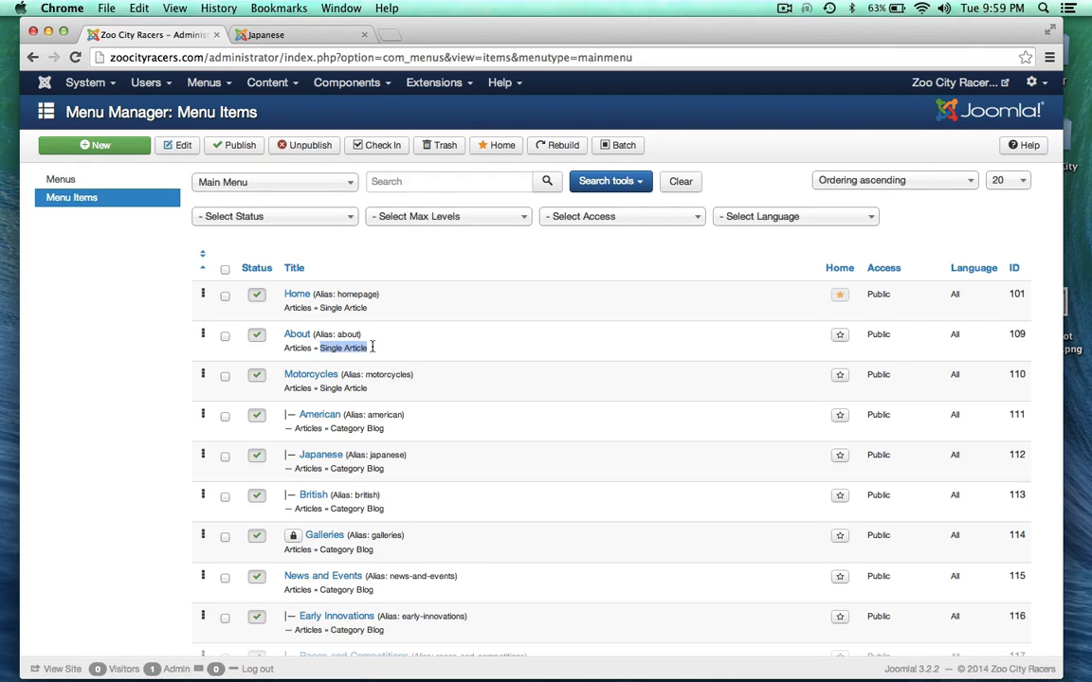
{"action": "left_click", "coordinate": [381, 348]}
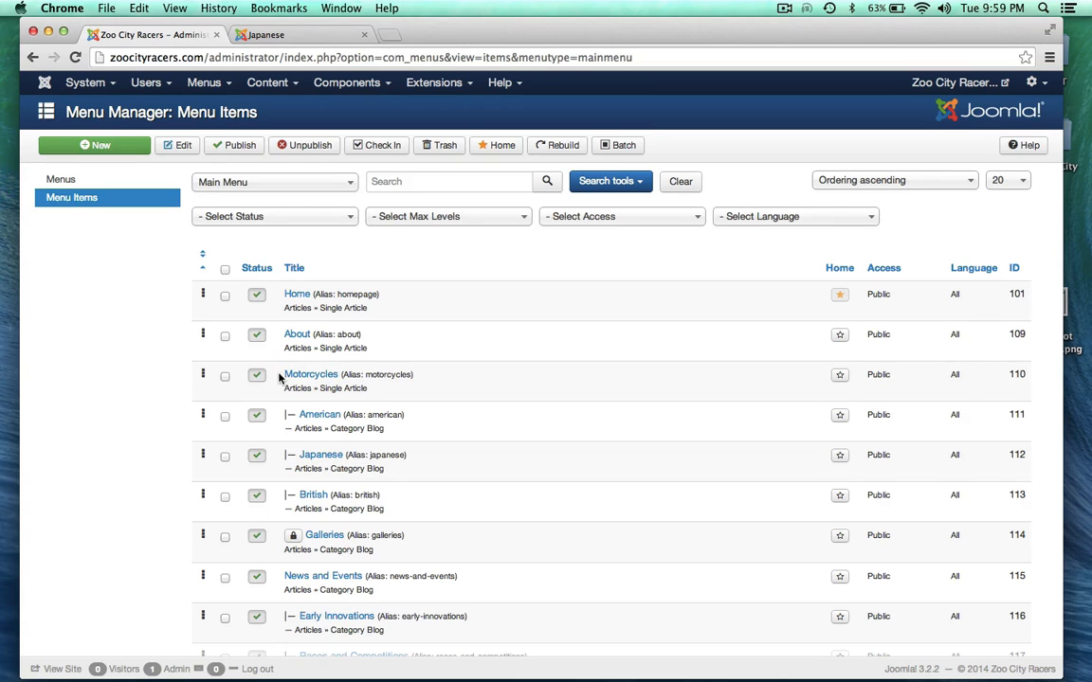
{"action": "left_click_drag", "start_coordinate": [280, 378], "coordinate": [338, 375]}
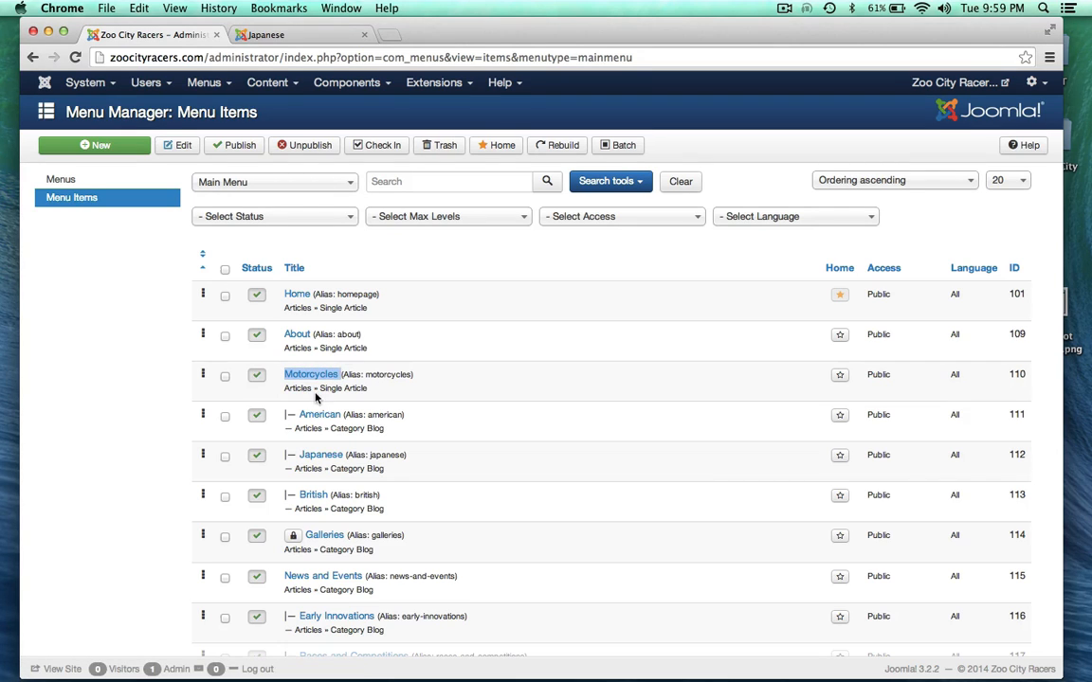
Step: View the Motorcycles page on the live site
{"action": "left_click", "coordinate": [270, 34]}
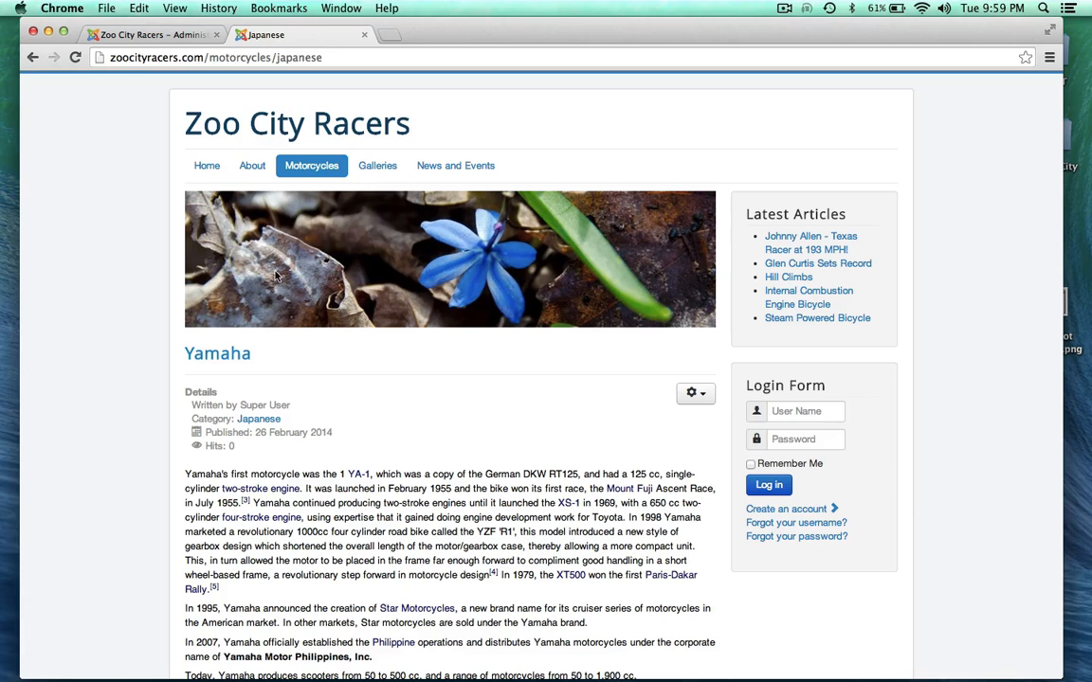
{"action": "left_click", "coordinate": [303, 176]}
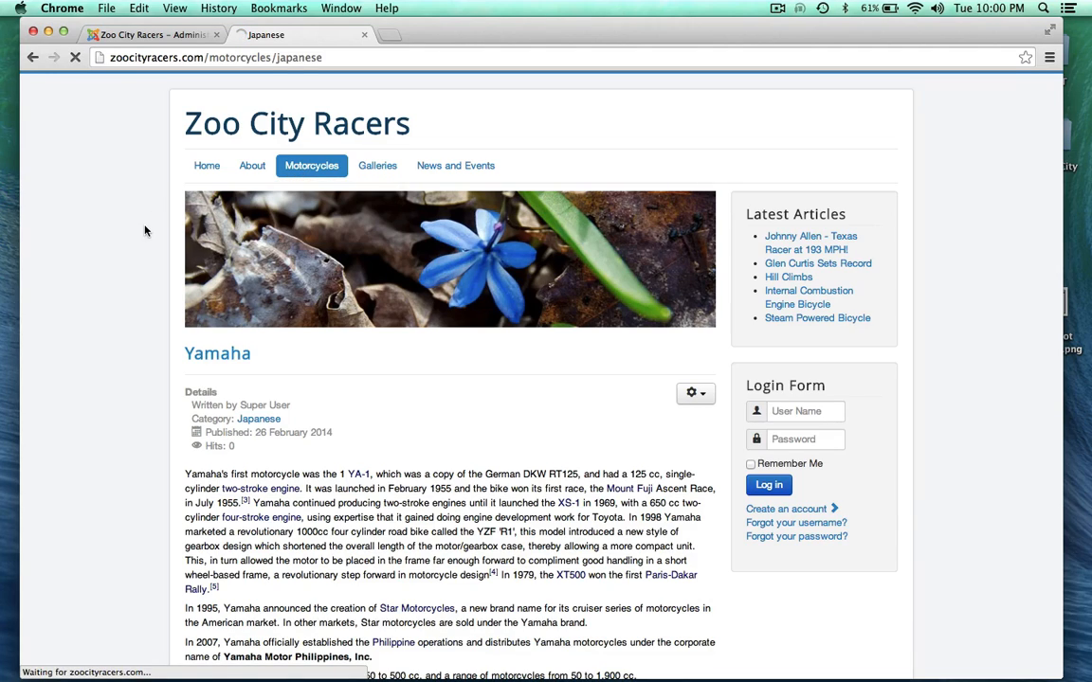
{"action": "scroll", "coordinate": [145, 230], "scroll_direction": "down", "scroll_amount": 3}
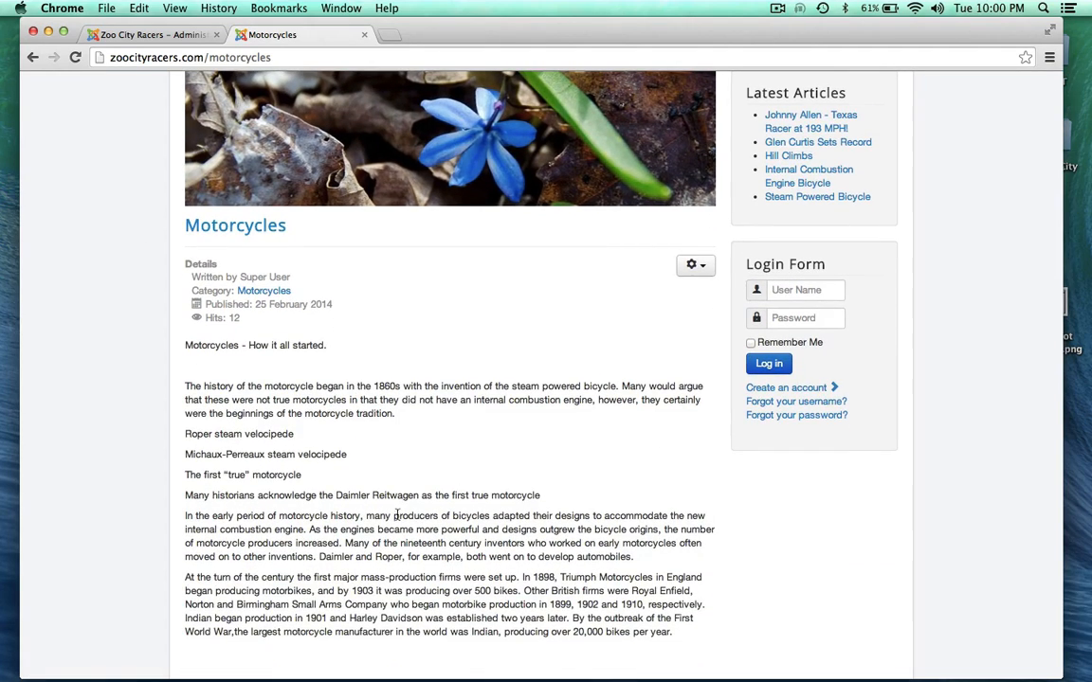
{"action": "scroll", "coordinate": [123, 463], "scroll_direction": "down", "scroll_amount": 5}
{"action": "scroll", "coordinate": [123, 464], "scroll_direction": "up", "scroll_amount": 7}
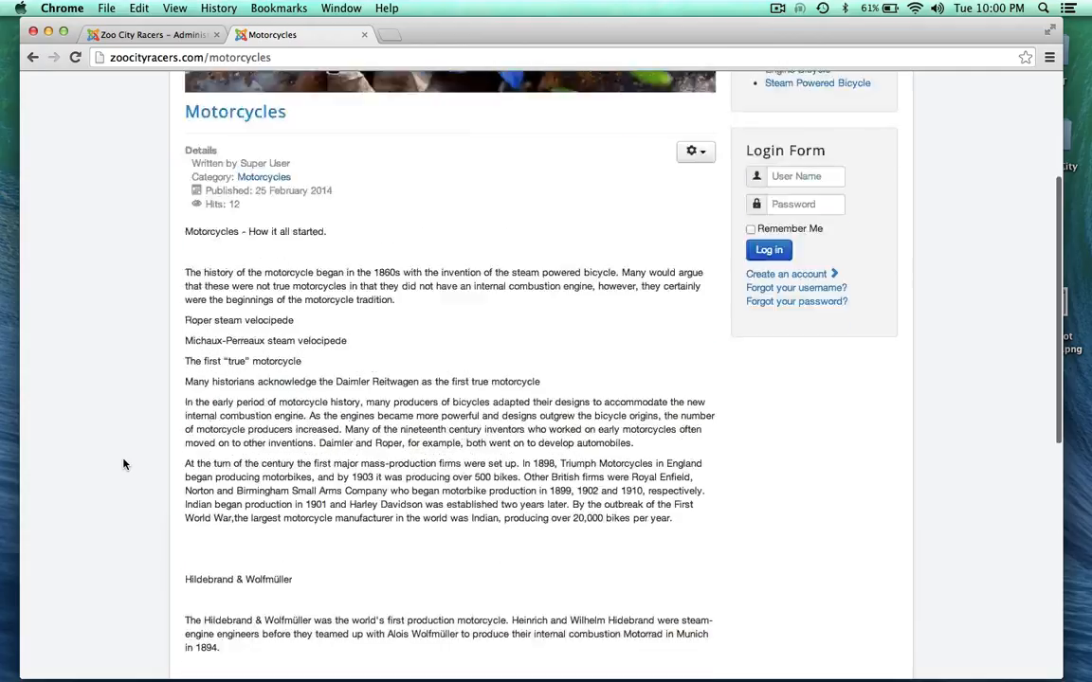
{"action": "mouse_move", "coordinate": [305, 176]}
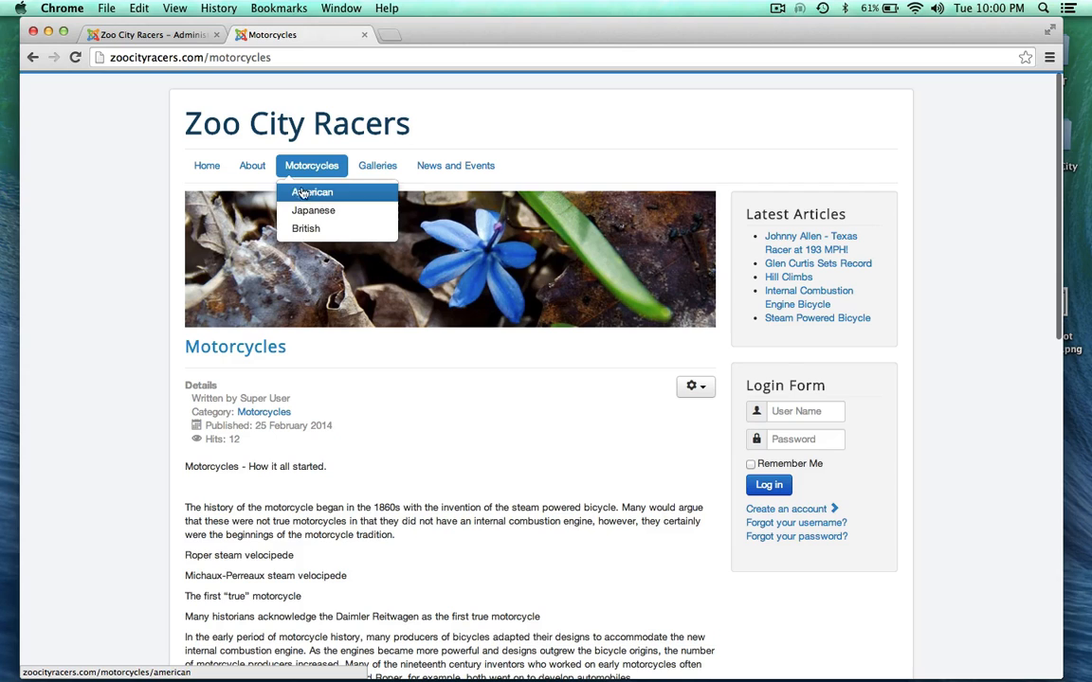
Step: Confirm the American menu item is a Category Blog and return to the site's Motorcycles page
{"action": "left_click", "coordinate": [151, 36]}
{"action": "scroll", "coordinate": [116, 389], "scroll_direction": "down", "scroll_amount": 1}
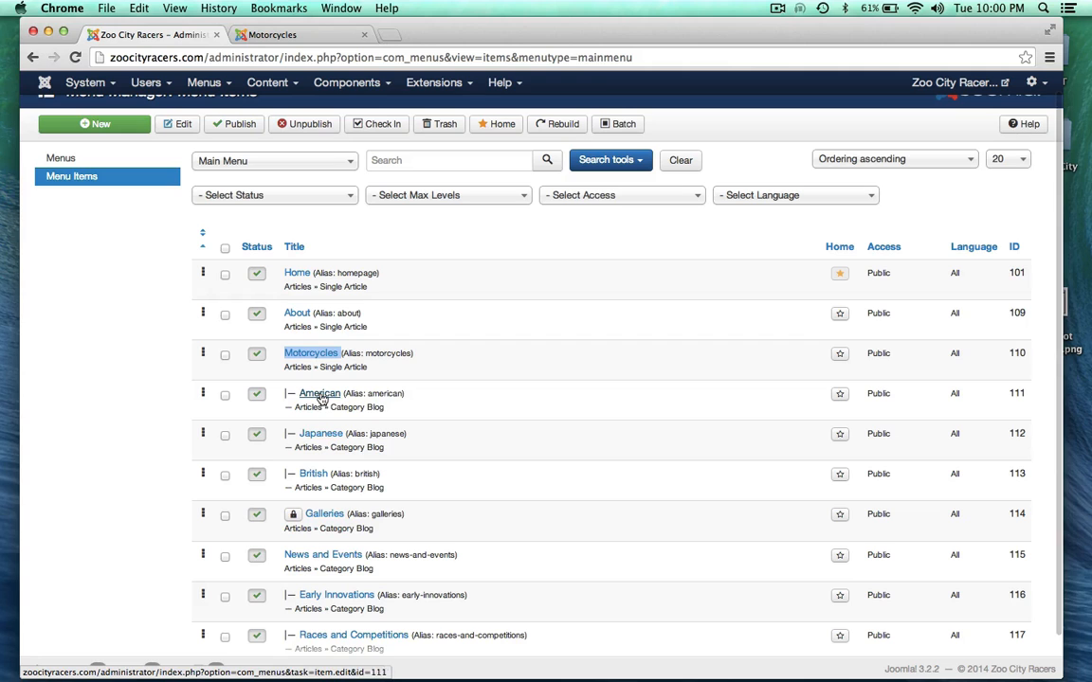
{"action": "left_click_drag", "start_coordinate": [332, 407], "coordinate": [385, 407]}
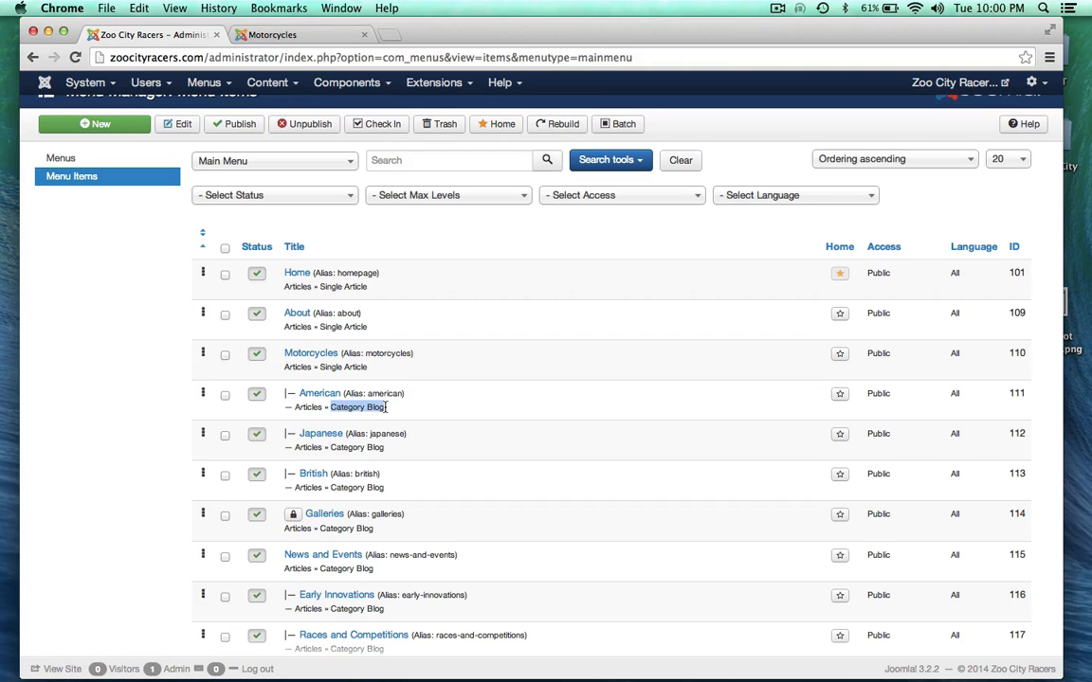
{"action": "left_click", "coordinate": [289, 35]}
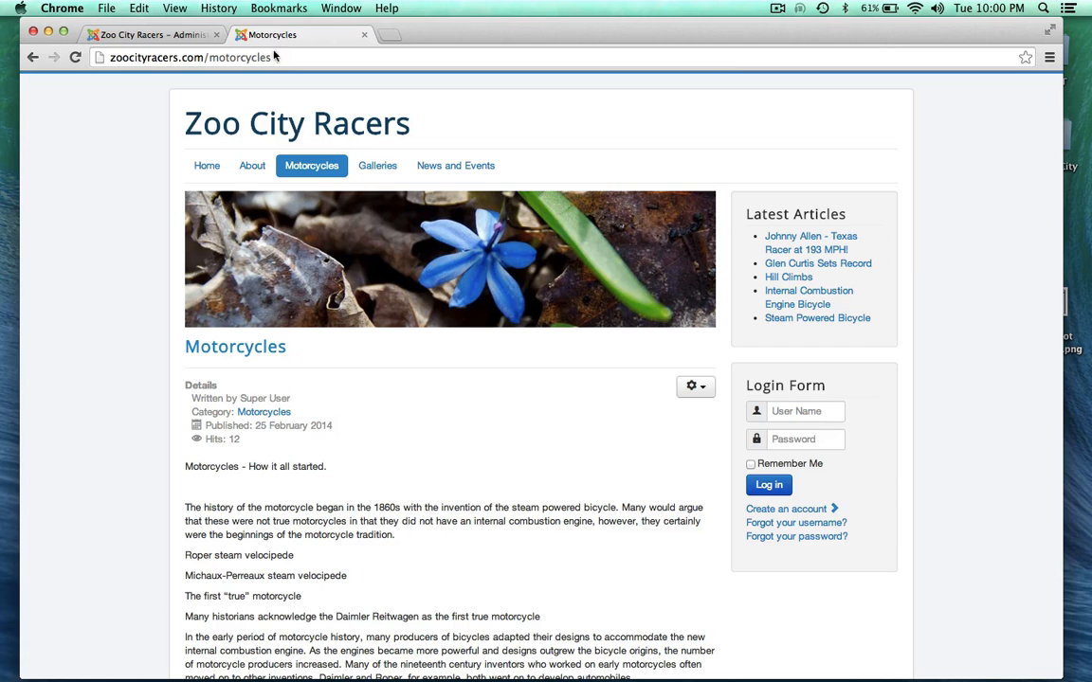
Step: Open Motorcycles > American on the live site and scroll through its articles
{"action": "mouse_move", "coordinate": [305, 163]}
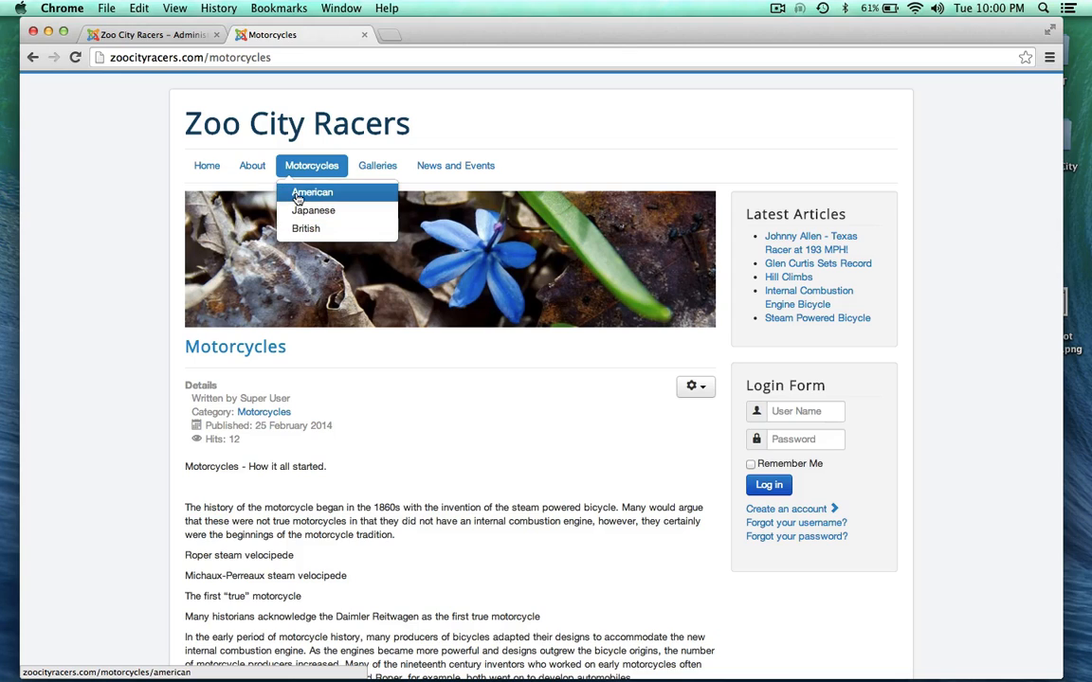
{"action": "left_click", "coordinate": [287, 195]}
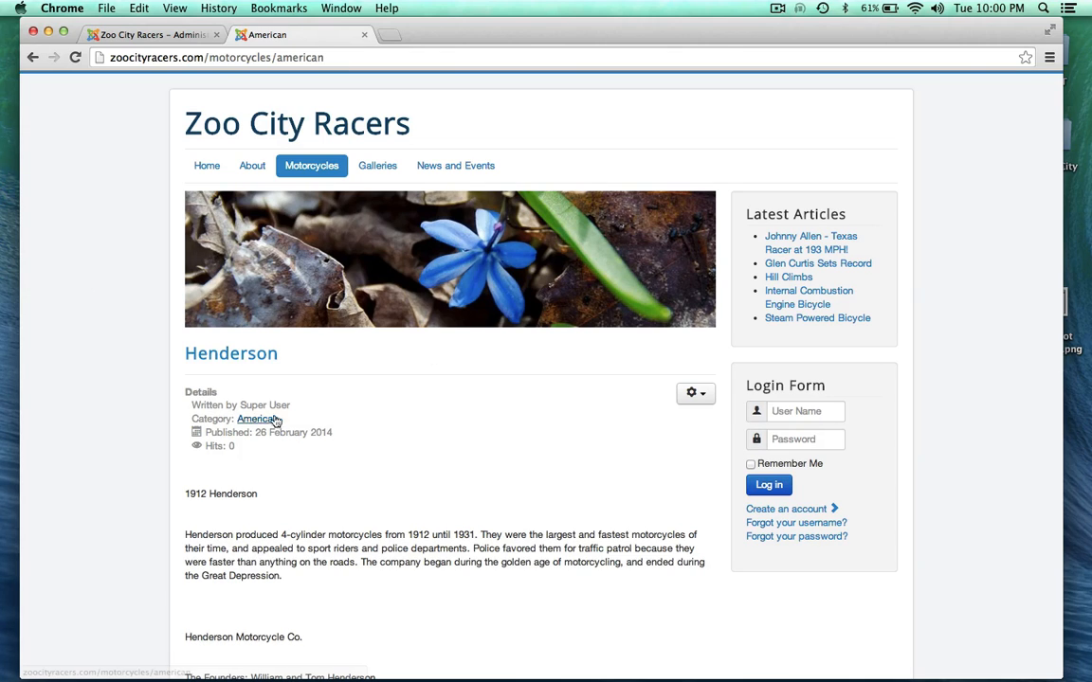
{"action": "scroll", "coordinate": [135, 462], "scroll_direction": "down", "scroll_amount": 10}
{"action": "scroll", "coordinate": [136, 461], "scroll_direction": "down", "scroll_amount": 15}
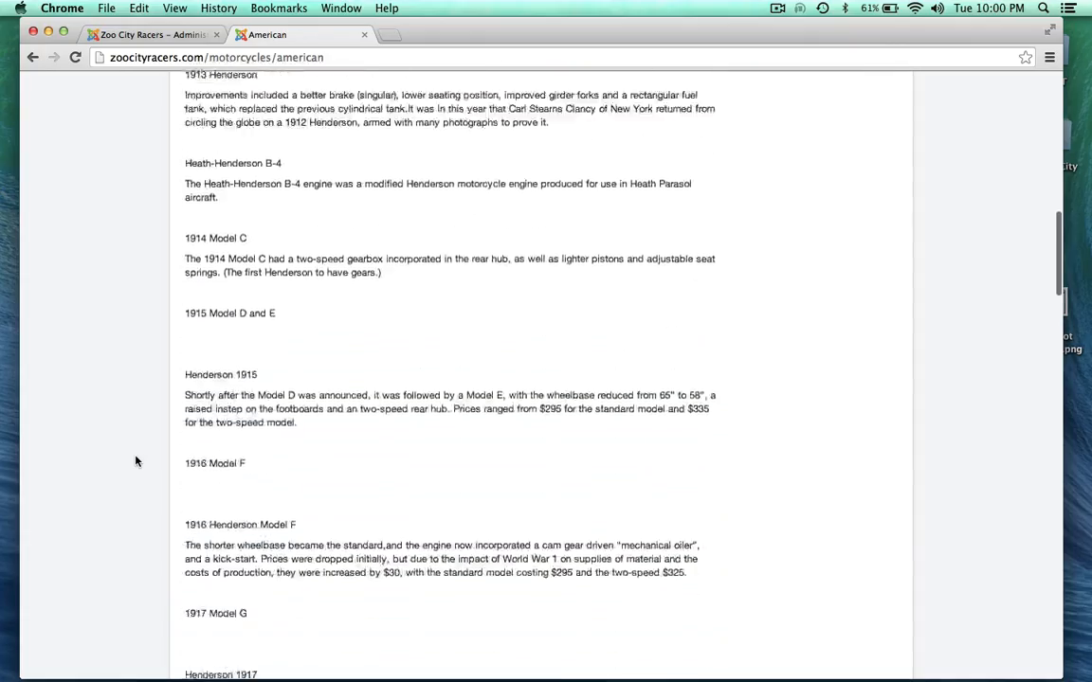
{"action": "scroll", "coordinate": [135, 462], "scroll_direction": "up", "scroll_amount": 3}
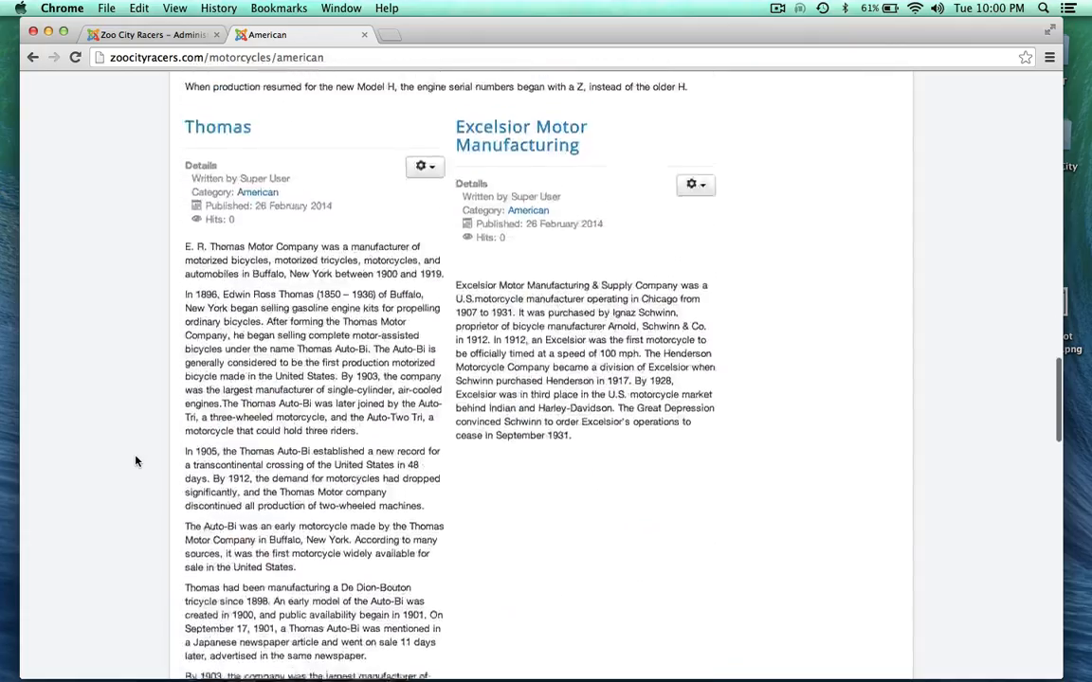
{"action": "scroll", "coordinate": [135, 462], "scroll_direction": "down", "scroll_amount": 15}
{"action": "scroll", "coordinate": [135, 462], "scroll_direction": "up", "scroll_amount": 5}
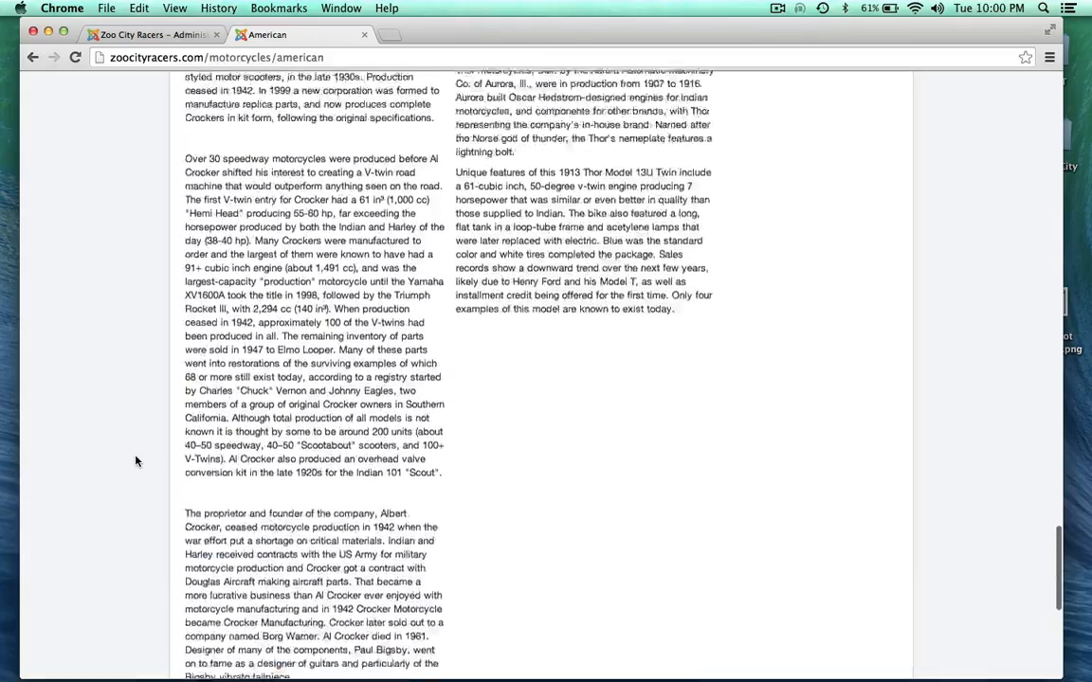
{"action": "scroll", "coordinate": [136, 462], "scroll_direction": "down", "scroll_amount": 10}
{"action": "scroll", "coordinate": [149, 375], "scroll_direction": "up", "scroll_amount": 20}
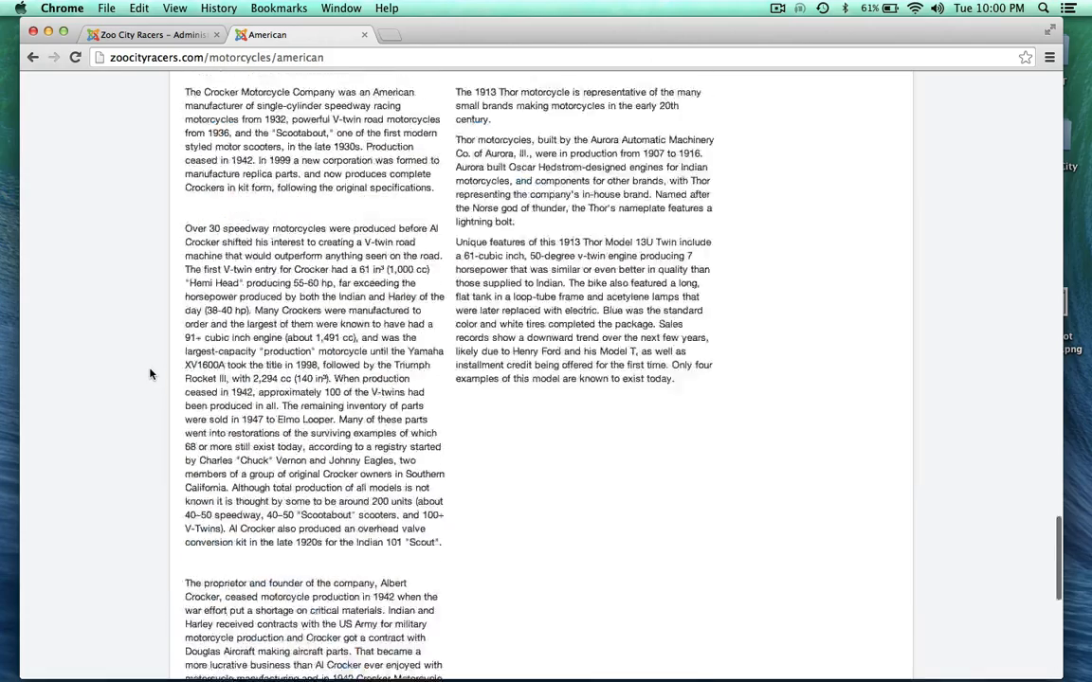
{"action": "scroll", "coordinate": [150, 379], "scroll_direction": "up", "scroll_amount": 8}
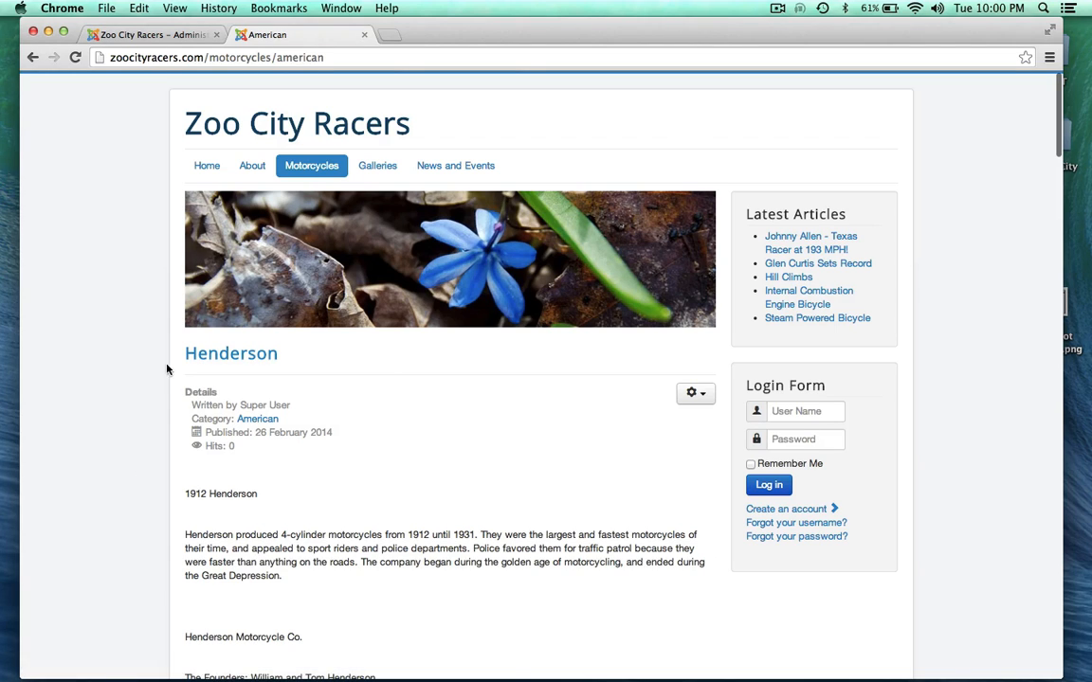
{"action": "scroll", "coordinate": [174, 425], "scroll_direction": "down", "scroll_amount": 1}
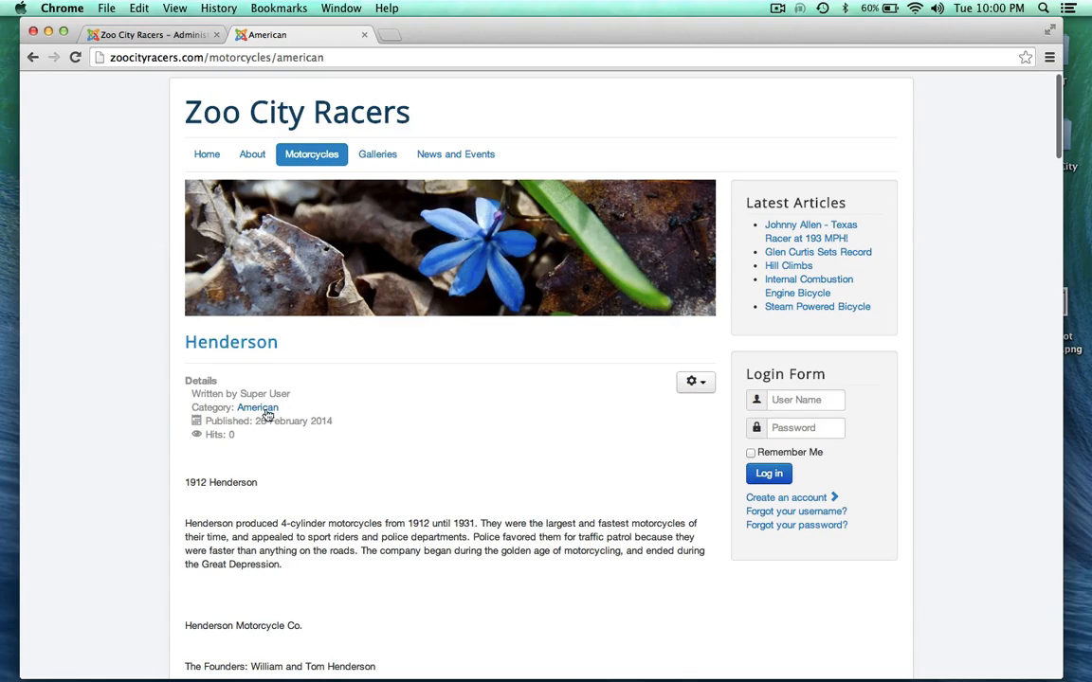
Step: Read the full Henderson article, including its 1912 Henderson heading, then go to the admin tab
{"action": "left_click", "coordinate": [216, 342]}
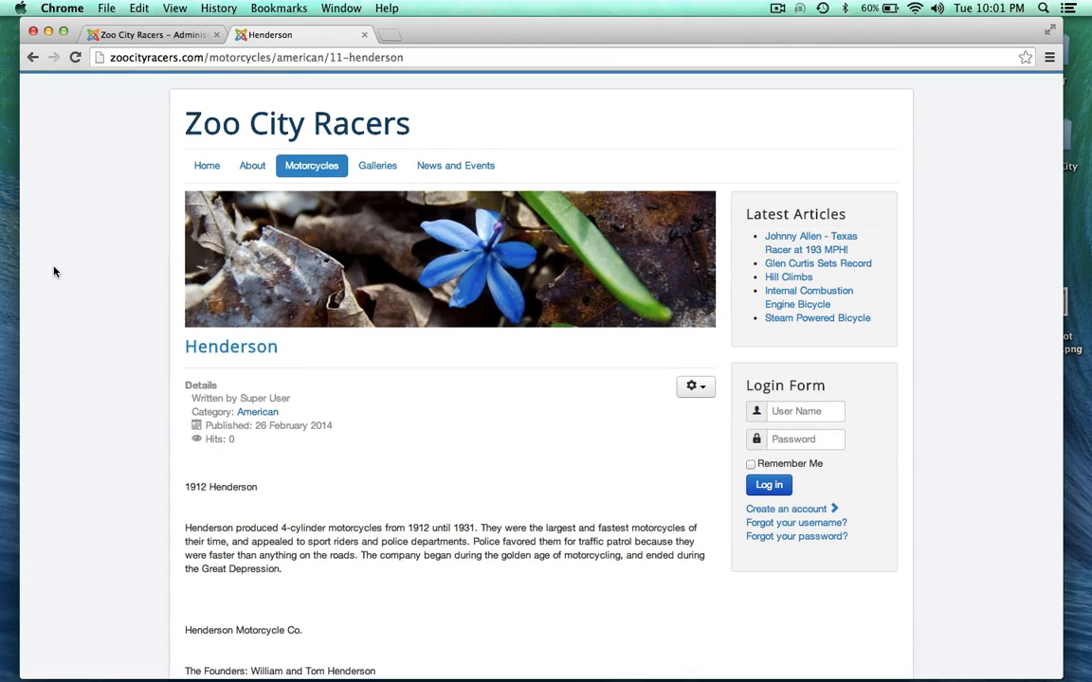
{"action": "scroll", "coordinate": [54, 272], "scroll_direction": "down", "scroll_amount": 20}
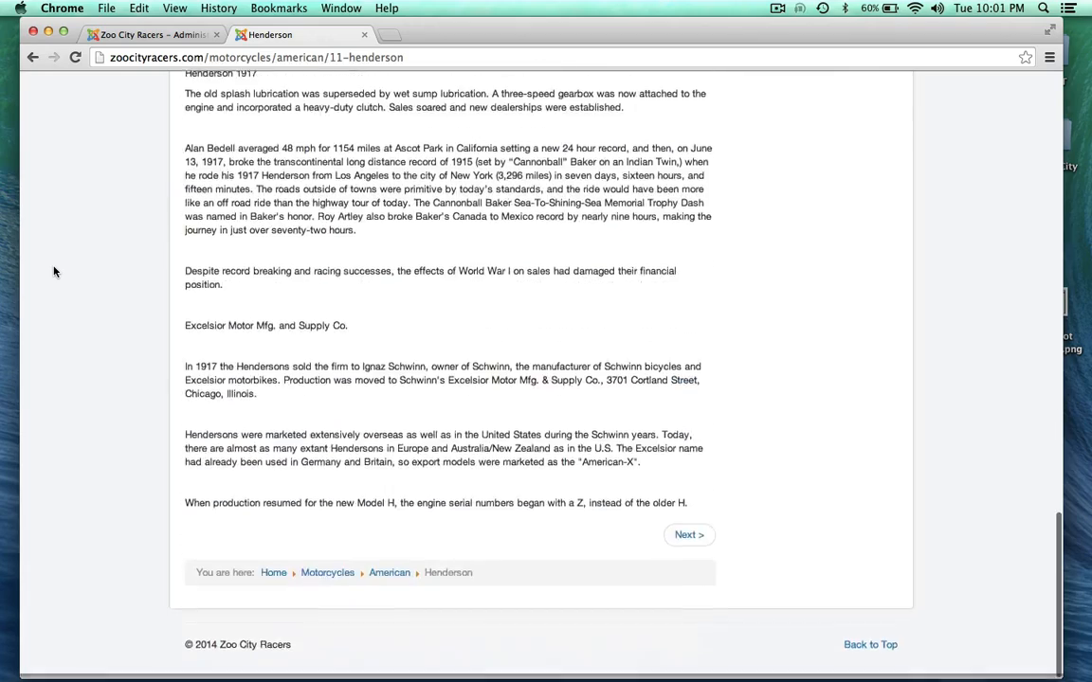
{"action": "scroll", "coordinate": [54, 272], "scroll_direction": "up", "scroll_amount": 20}
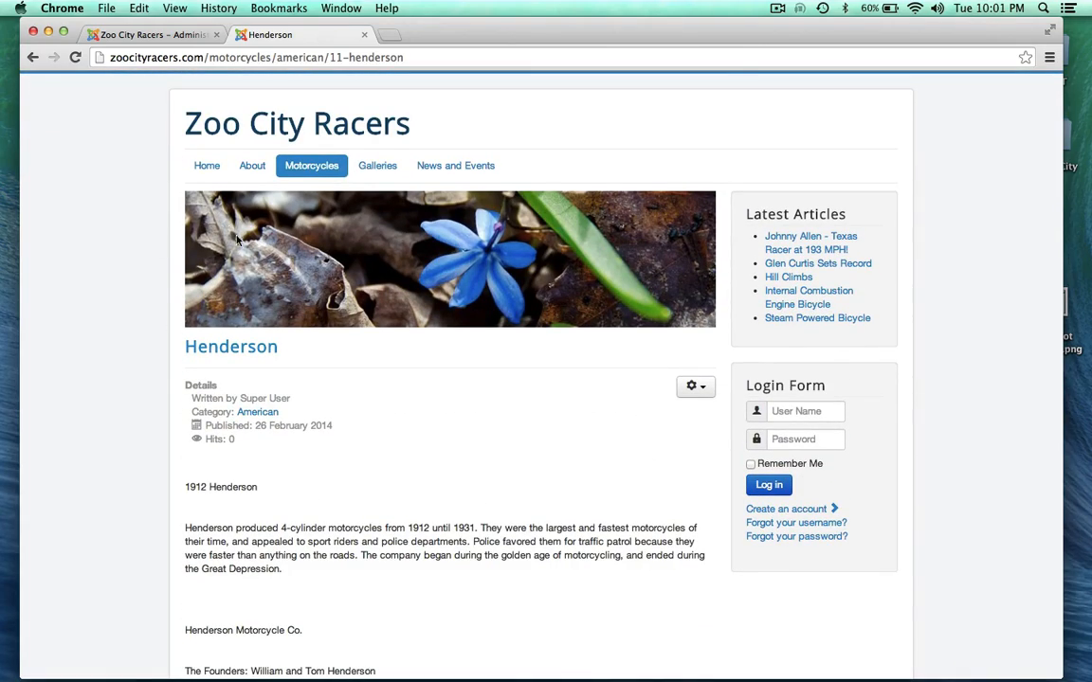
{"action": "scroll", "coordinate": [113, 463], "scroll_direction": "down", "scroll_amount": 5}
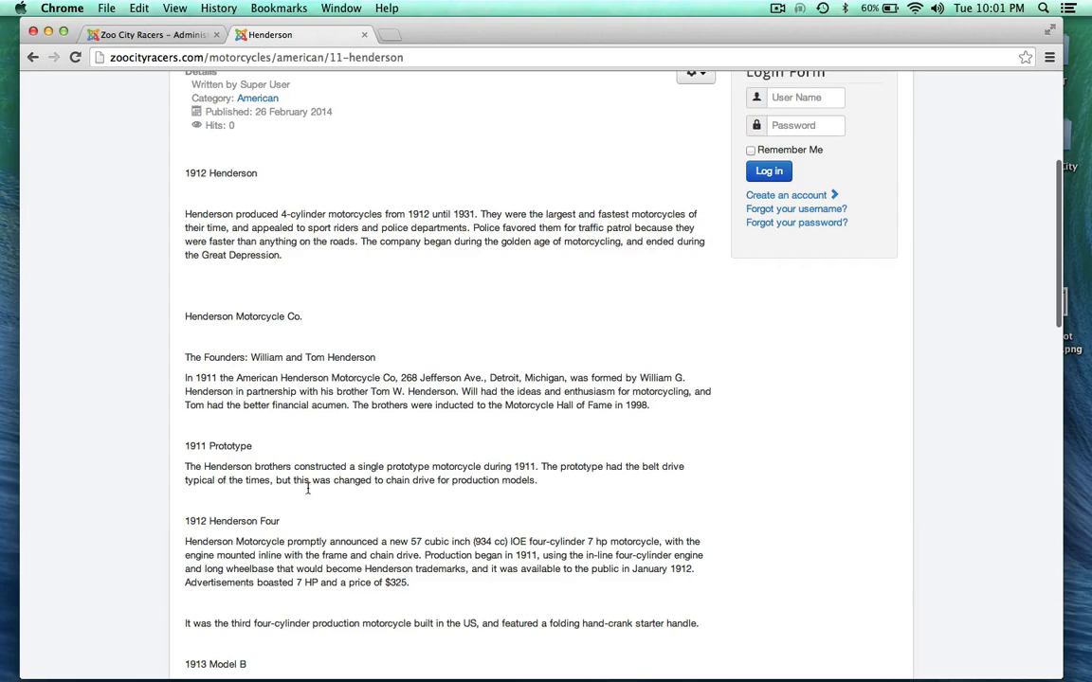
{"action": "left_click_drag", "start_coordinate": [184, 177], "coordinate": [270, 182]}
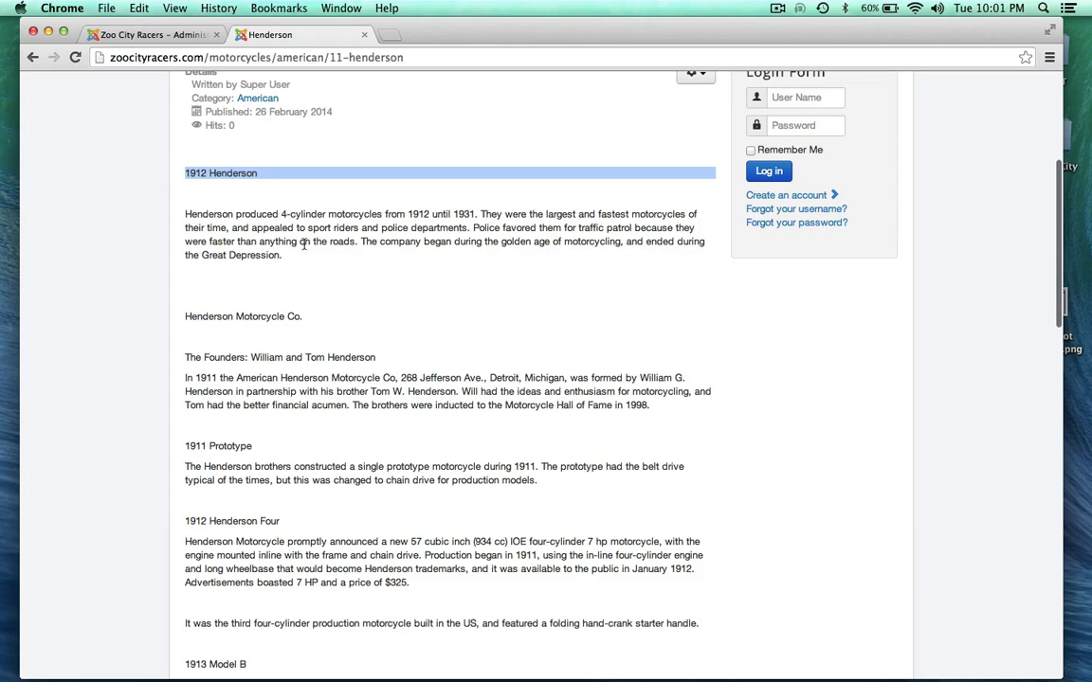
{"action": "left_click", "coordinate": [119, 326]}
{"action": "scroll", "coordinate": [360, 537], "scroll_direction": "up", "scroll_amount": 6}
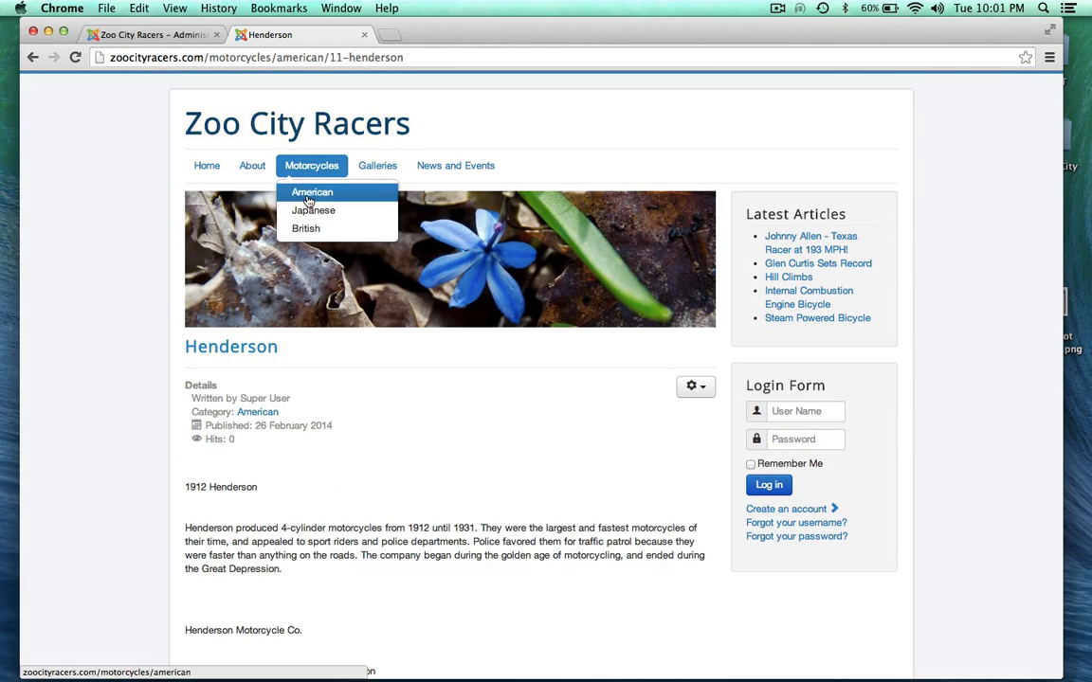
{"action": "left_click", "coordinate": [149, 36]}
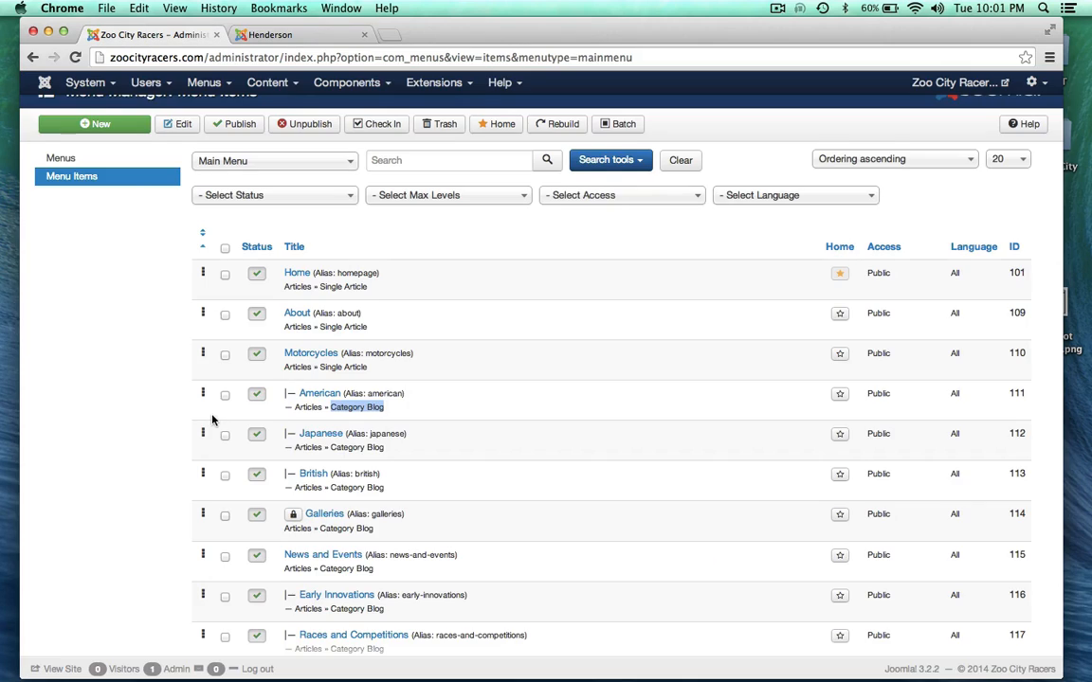
Step: Highlight the Category Blog type on the American, Japanese and British rows, then return to the Henderson article
{"action": "scroll", "coordinate": [214, 419], "scroll_direction": "down", "scroll_amount": 1}
{"action": "left_click", "coordinate": [149, 404]}
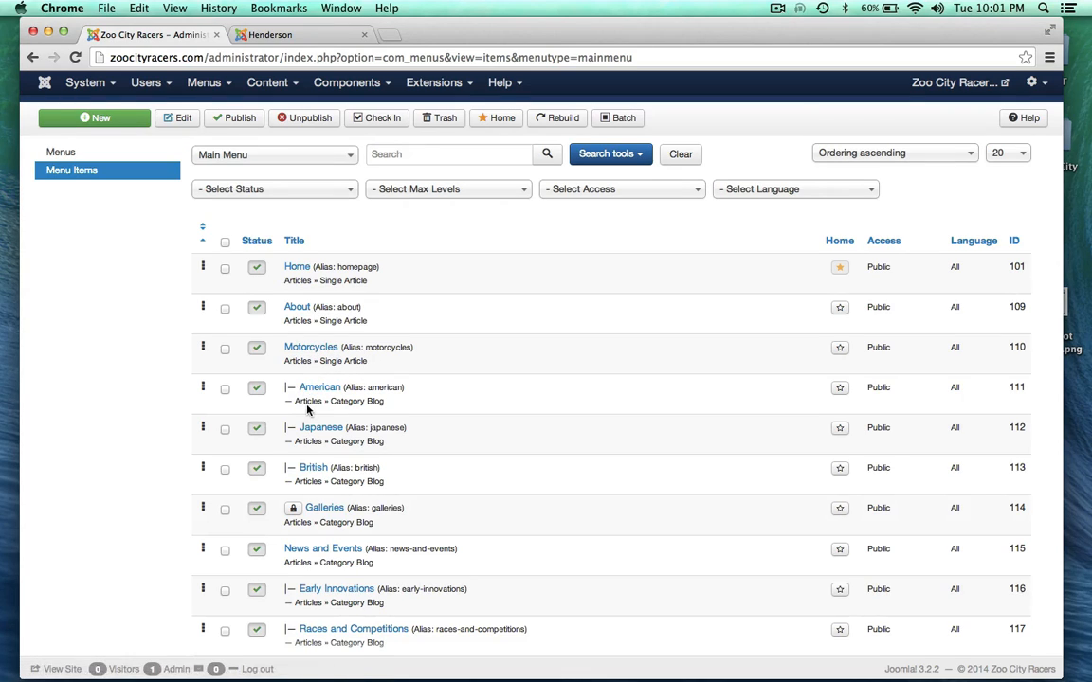
{"action": "left_click_drag", "start_coordinate": [331, 400], "coordinate": [391, 401]}
{"action": "left_click_drag", "start_coordinate": [331, 442], "coordinate": [387, 446]}
{"action": "left_click_drag", "start_coordinate": [331, 481], "coordinate": [387, 482]}
{"action": "left_click", "coordinate": [391, 487]}
{"action": "left_click", "coordinate": [267, 36]}
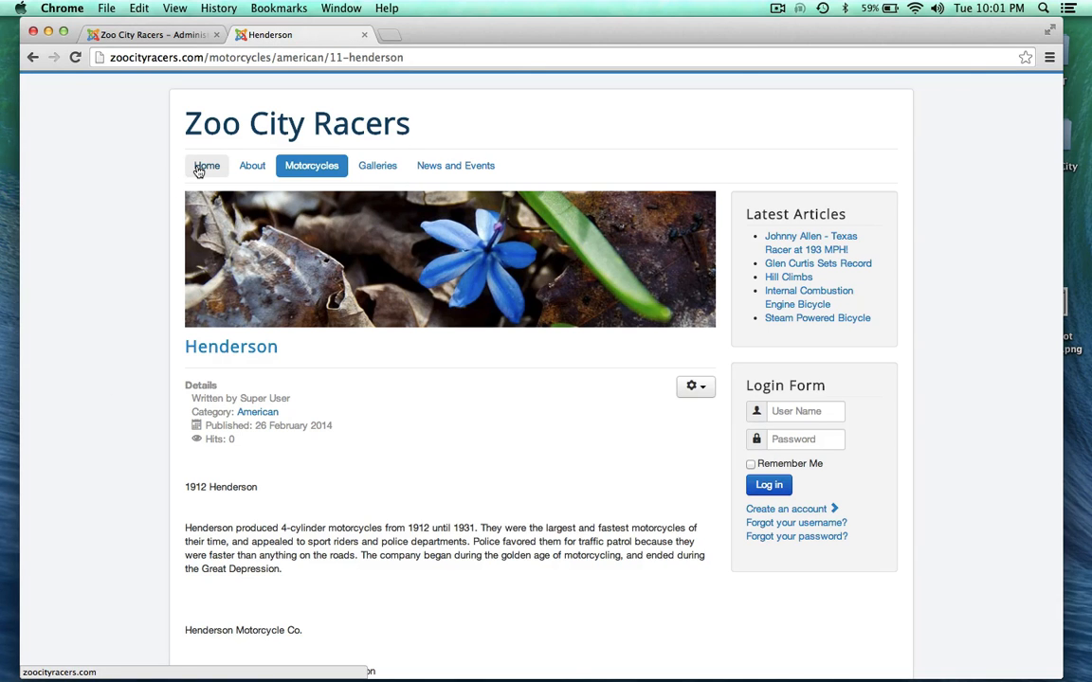
Step: Check the Motorcycles dropdown, then go to the Zoo City Racers home page with the Welcome article
{"action": "mouse_move", "coordinate": [309, 168]}
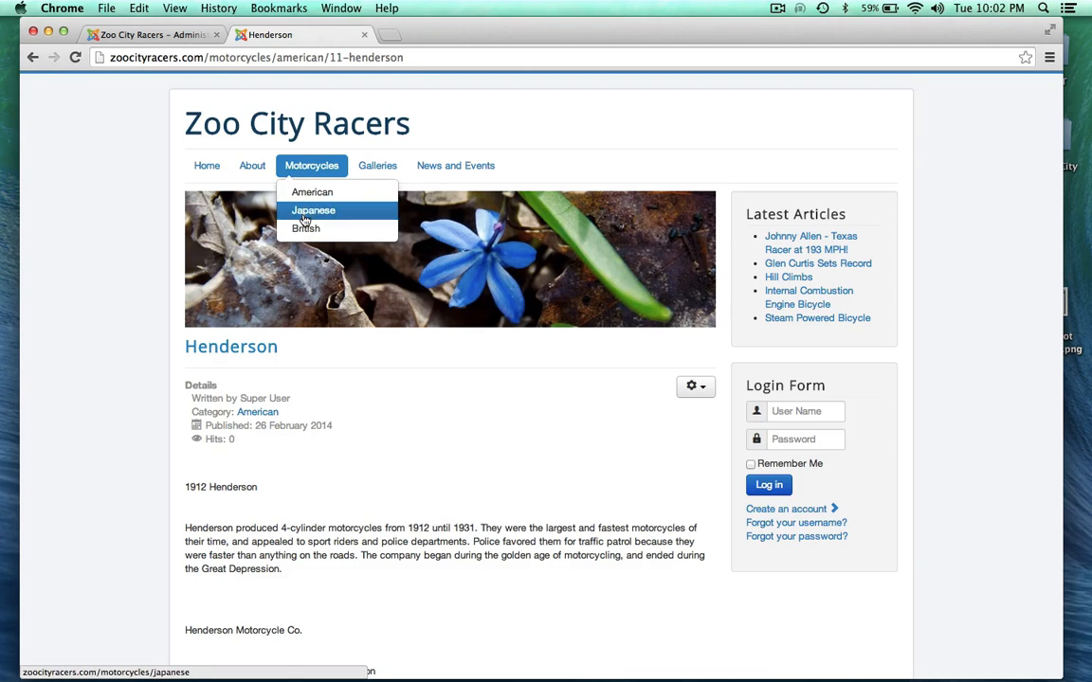
{"action": "left_click", "coordinate": [202, 175]}
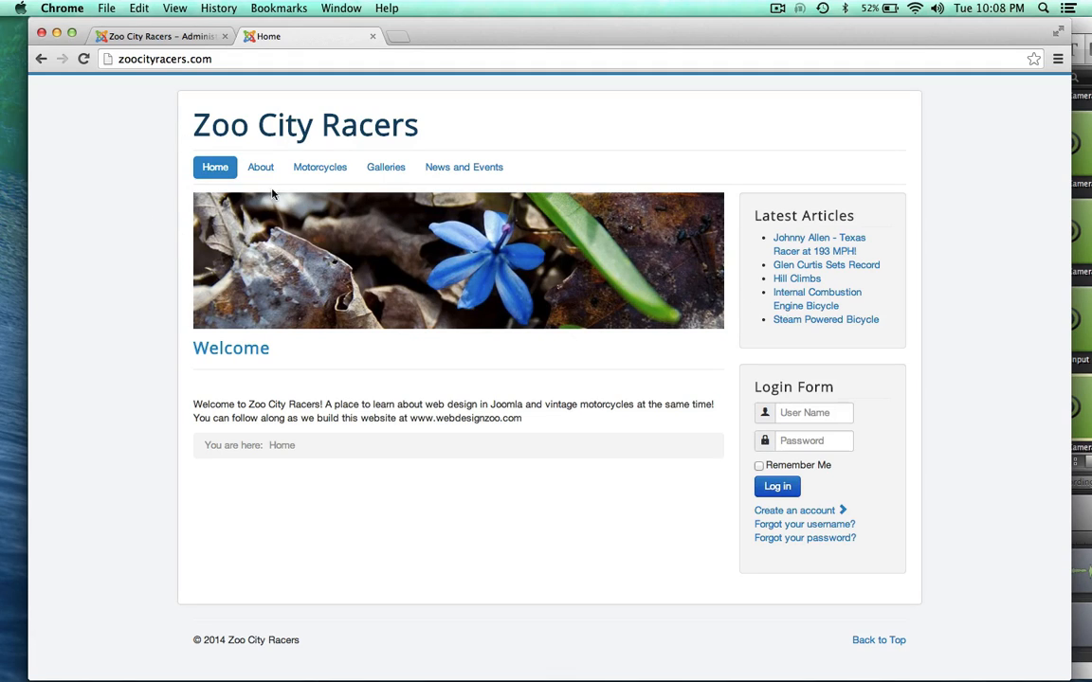
Step: In the administration tab, open Extensions > Module Manager to list the site modules
{"action": "left_click", "coordinate": [154, 38]}
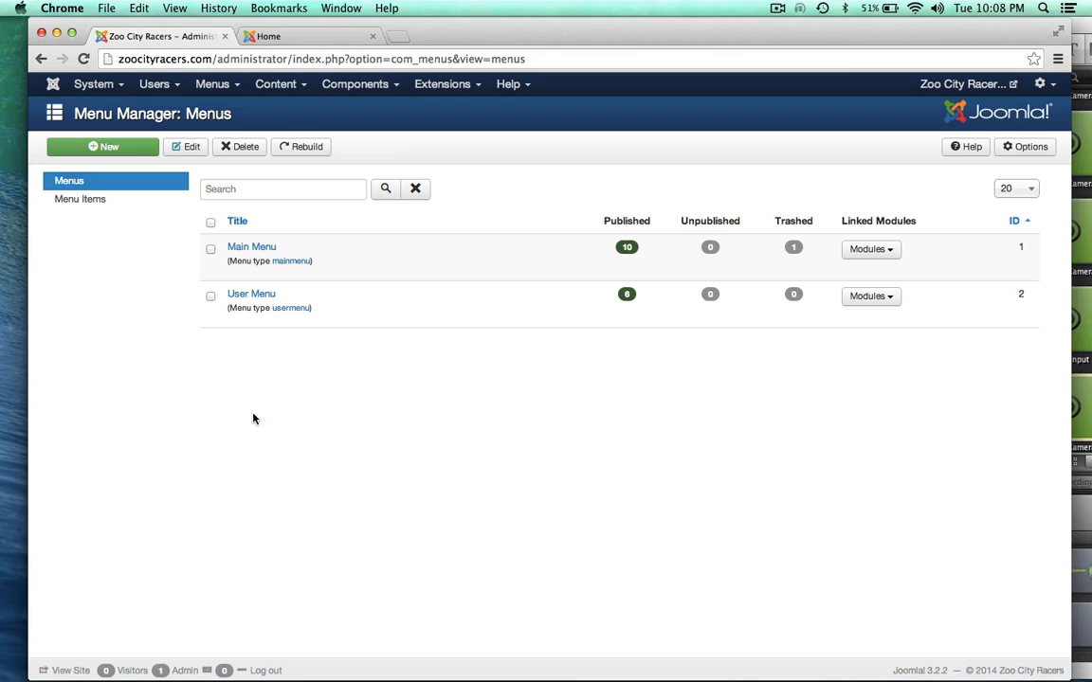
{"action": "left_click", "coordinate": [290, 83]}
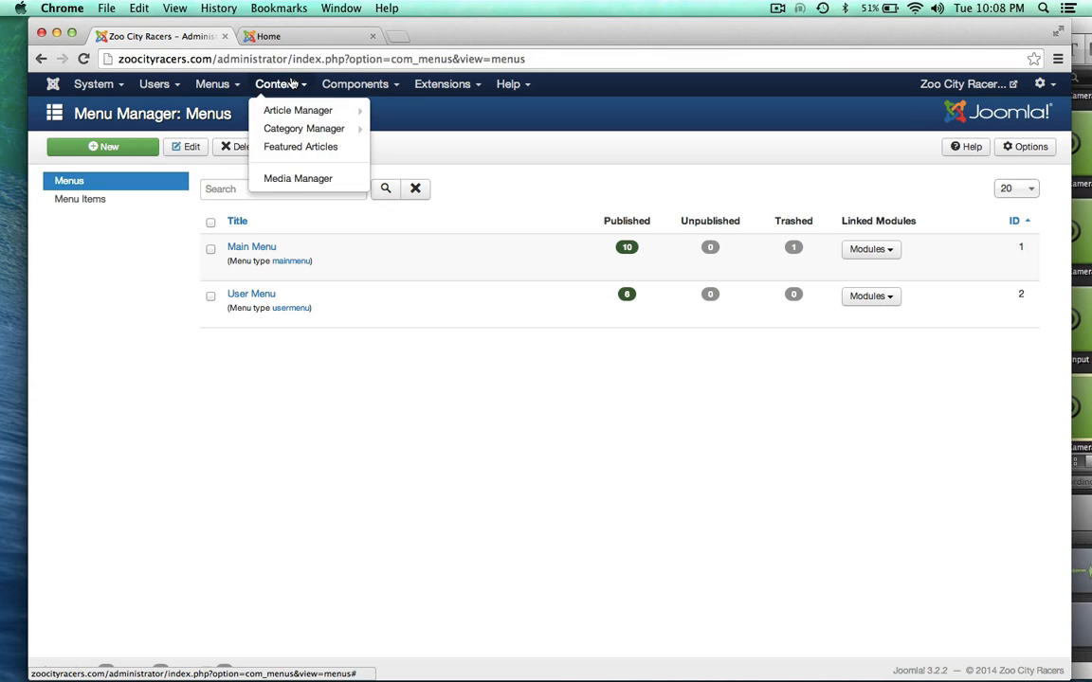
{"action": "mouse_move", "coordinate": [441, 84]}
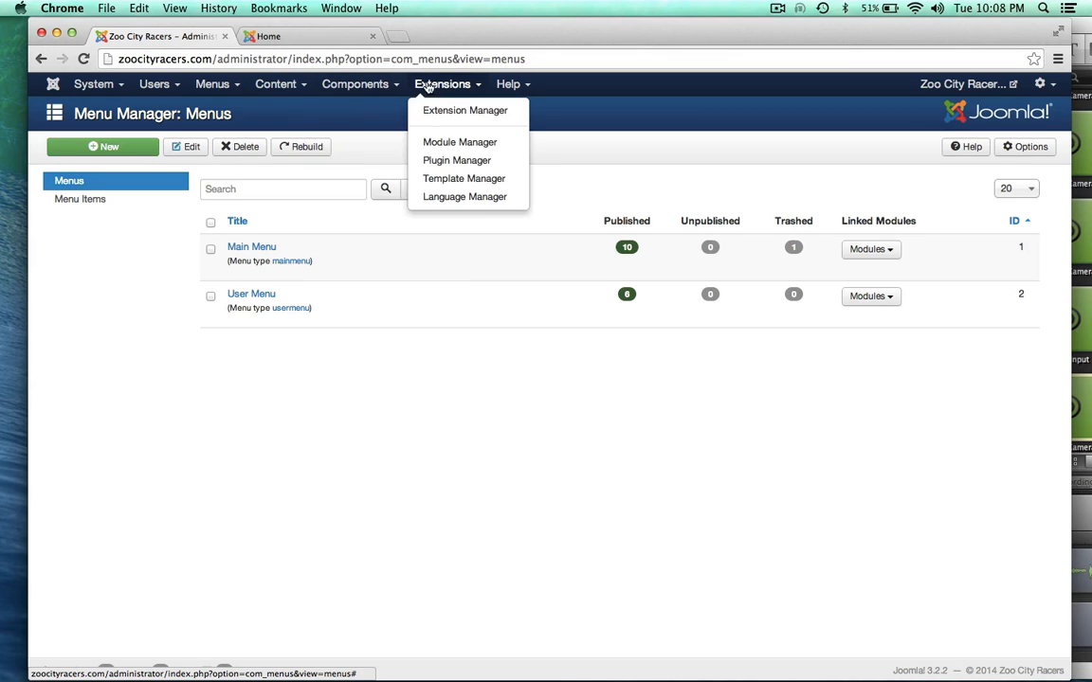
{"action": "left_click", "coordinate": [441, 144]}
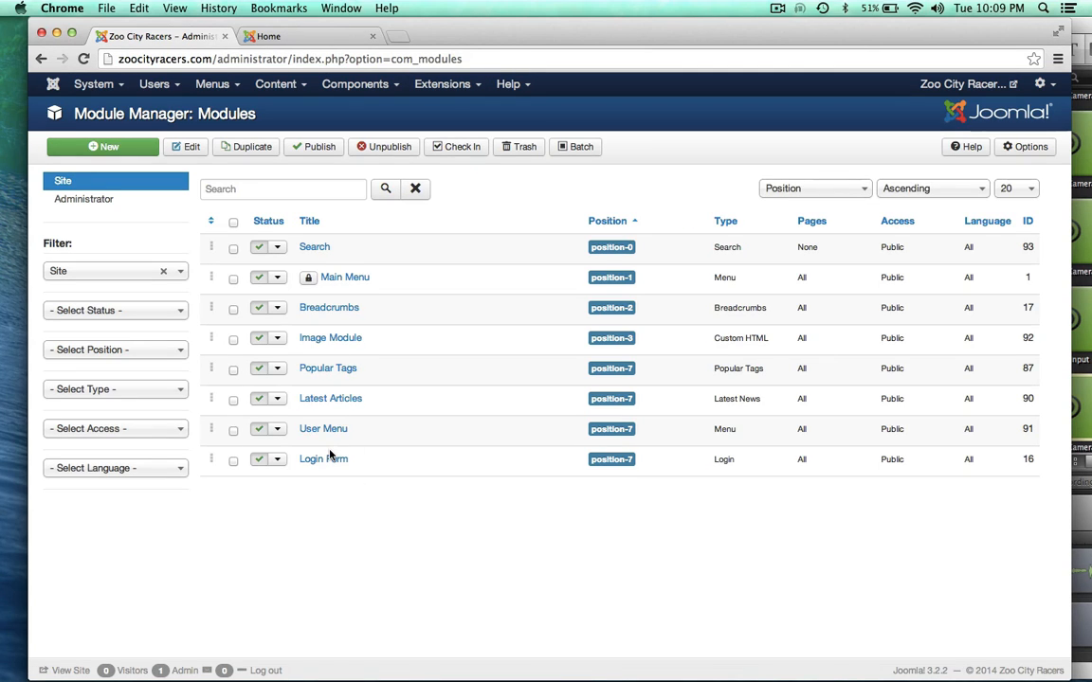
Step: Check in the locked Main Menu module, comparing the front page with the module list
{"action": "left_click", "coordinate": [233, 279]}
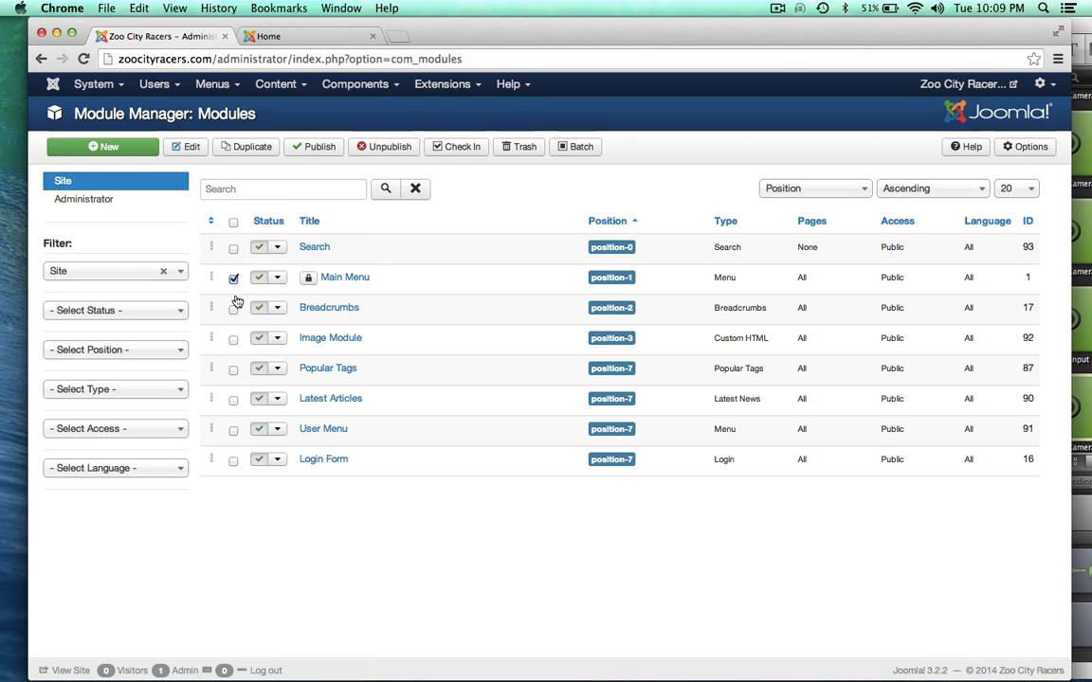
{"action": "left_click", "coordinate": [456, 146]}
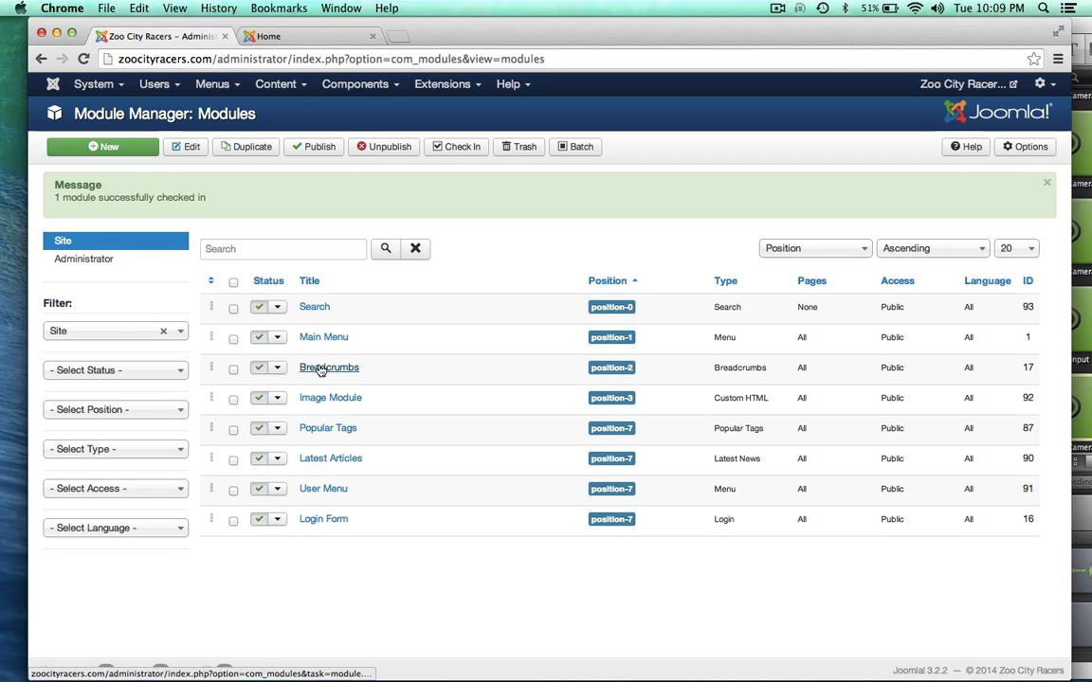
{"action": "left_click", "coordinate": [307, 37]}
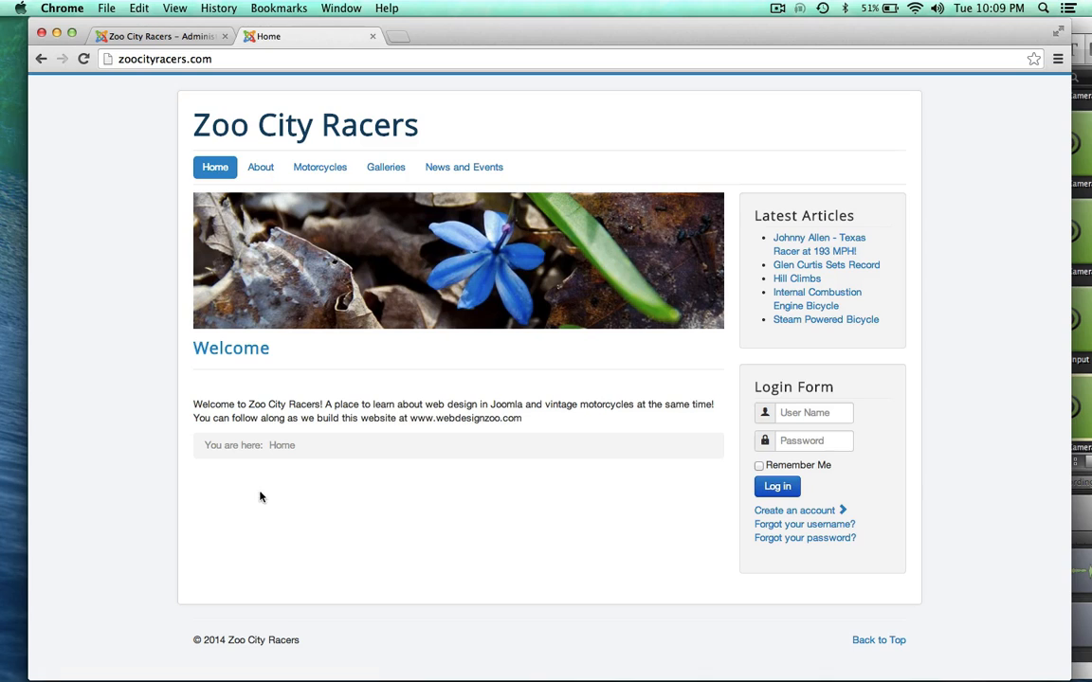
{"action": "left_click", "coordinate": [153, 38]}
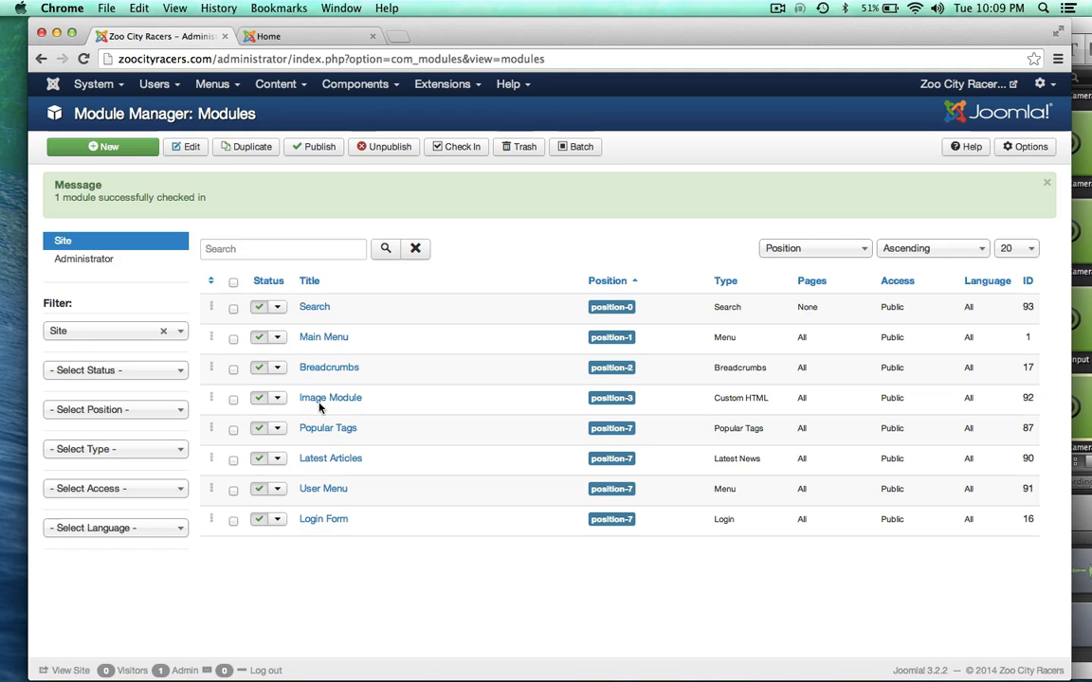
{"action": "left_click", "coordinate": [287, 34]}
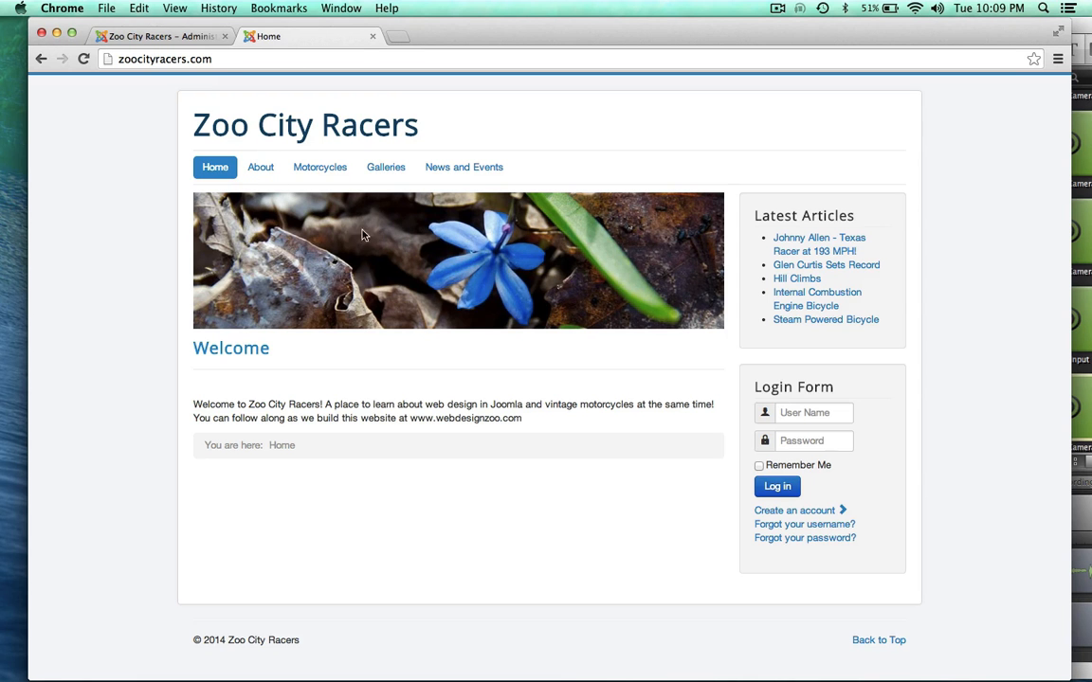
{"action": "left_click", "coordinate": [169, 36]}
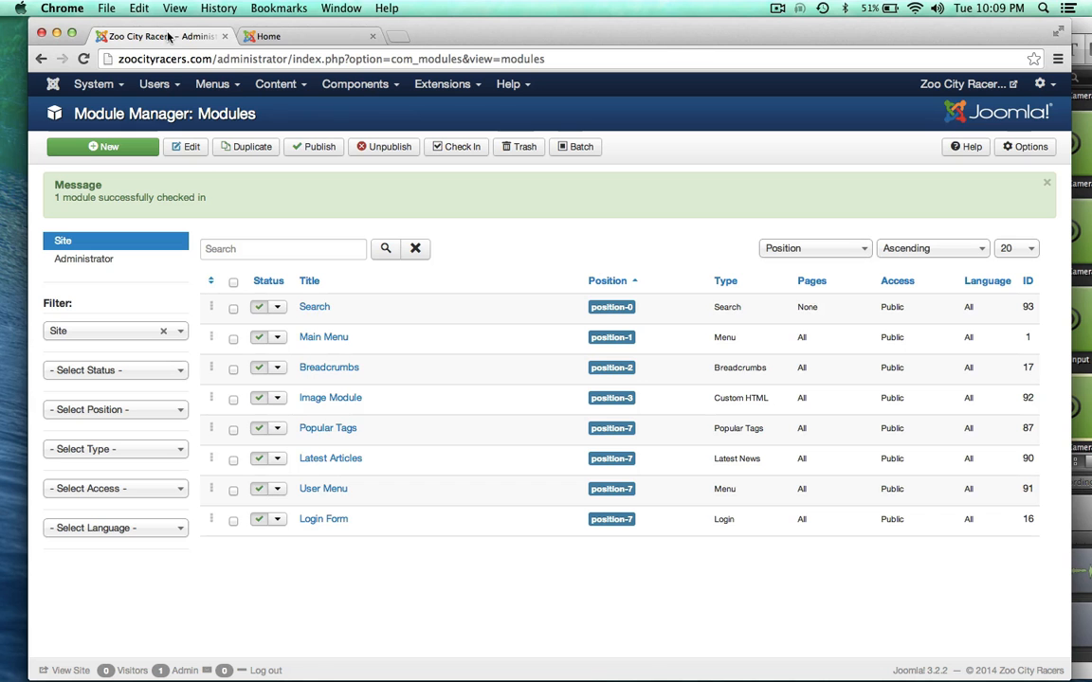
Step: Set Main Menu's Show Sub-menu Items to Yes, save it, and reload the front page
{"action": "left_click", "coordinate": [333, 340]}
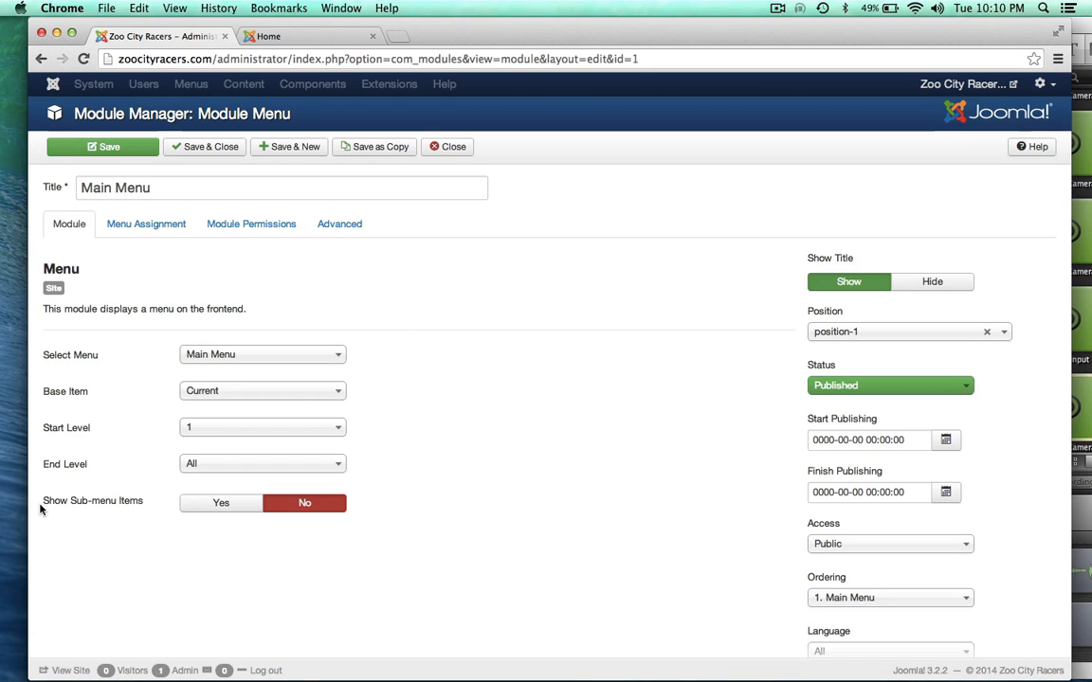
{"action": "left_click", "coordinate": [215, 507]}
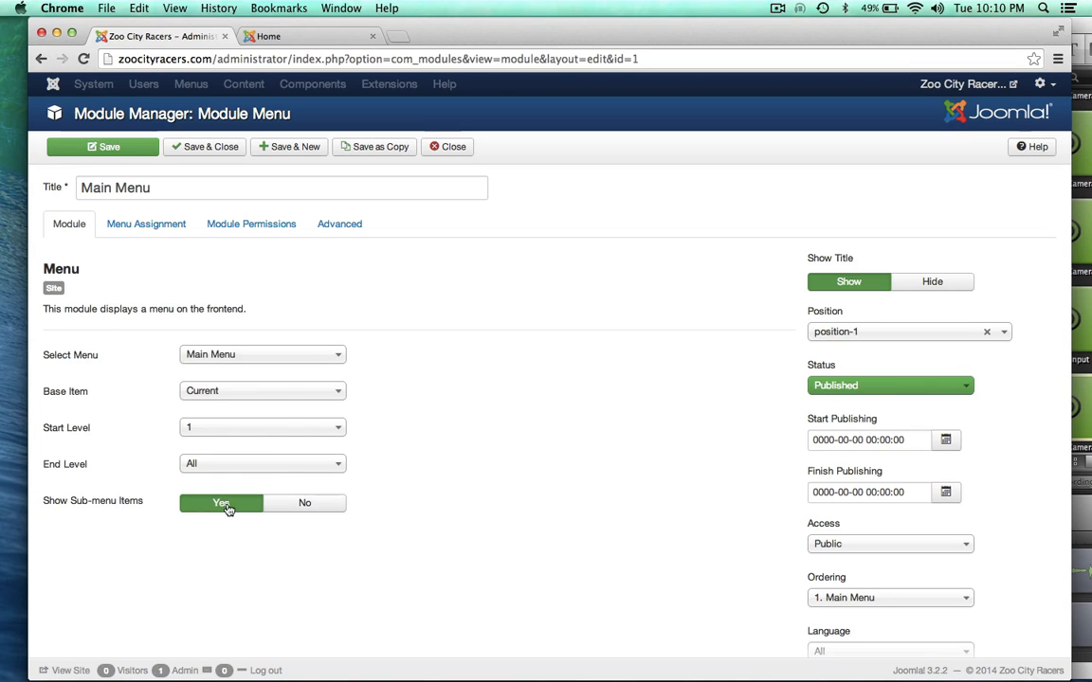
{"action": "left_click", "coordinate": [111, 149]}
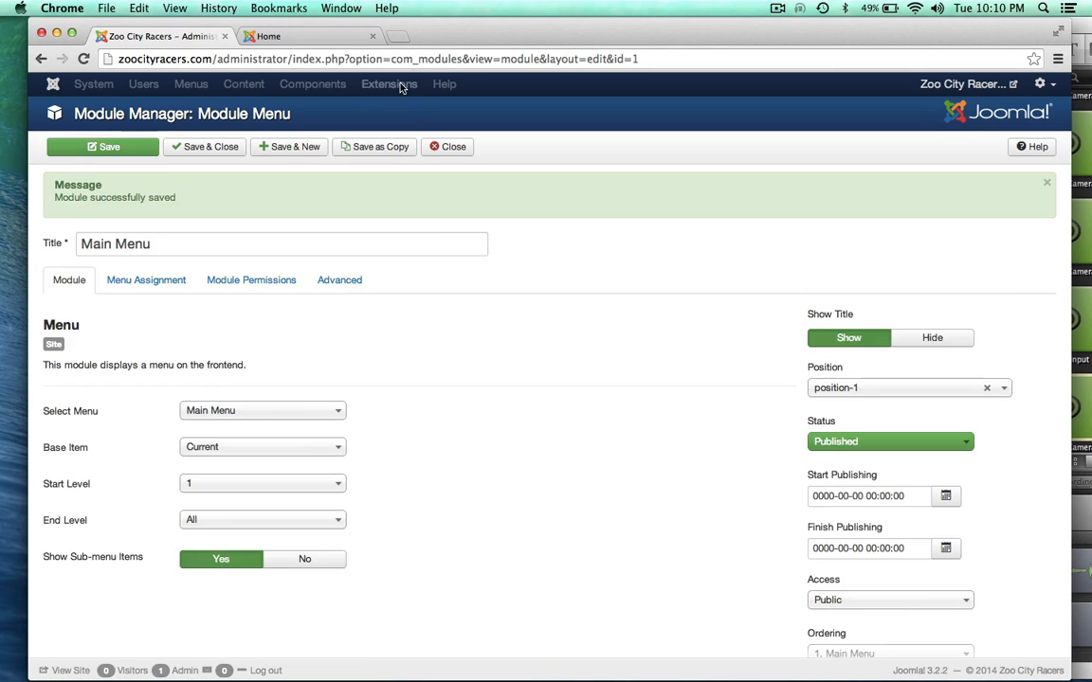
{"action": "left_click", "coordinate": [285, 36]}
{"action": "left_click", "coordinate": [83, 59]}
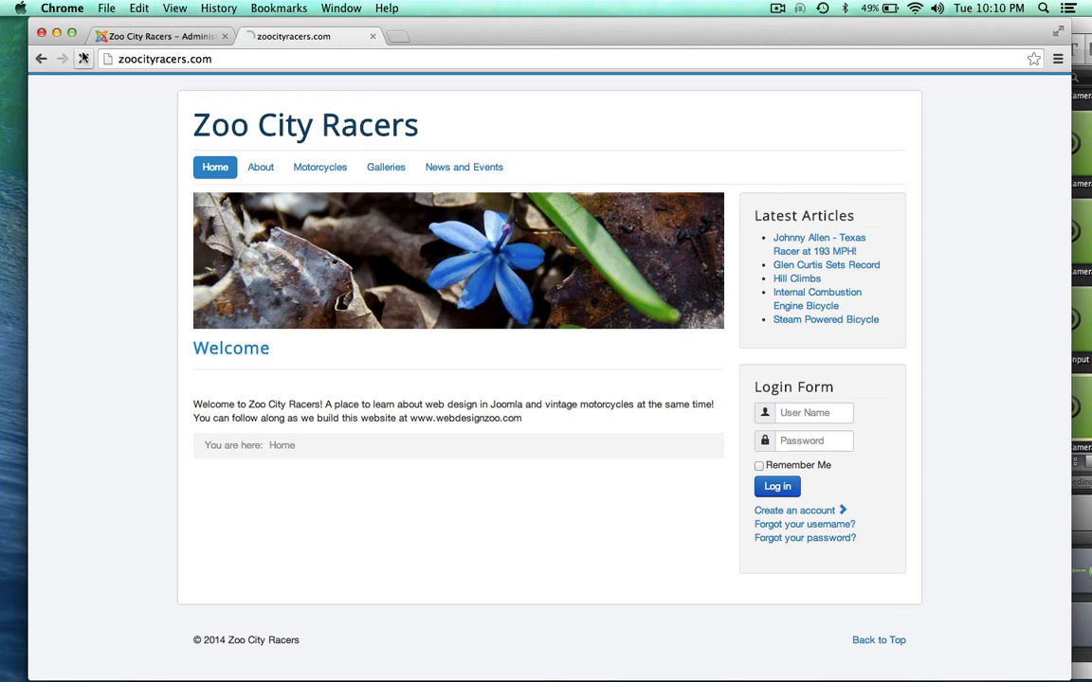
Step: Confirm the Motorcycles and News and Events dropdowns show on the site, then return to administration
{"action": "mouse_move", "coordinate": [317, 168]}
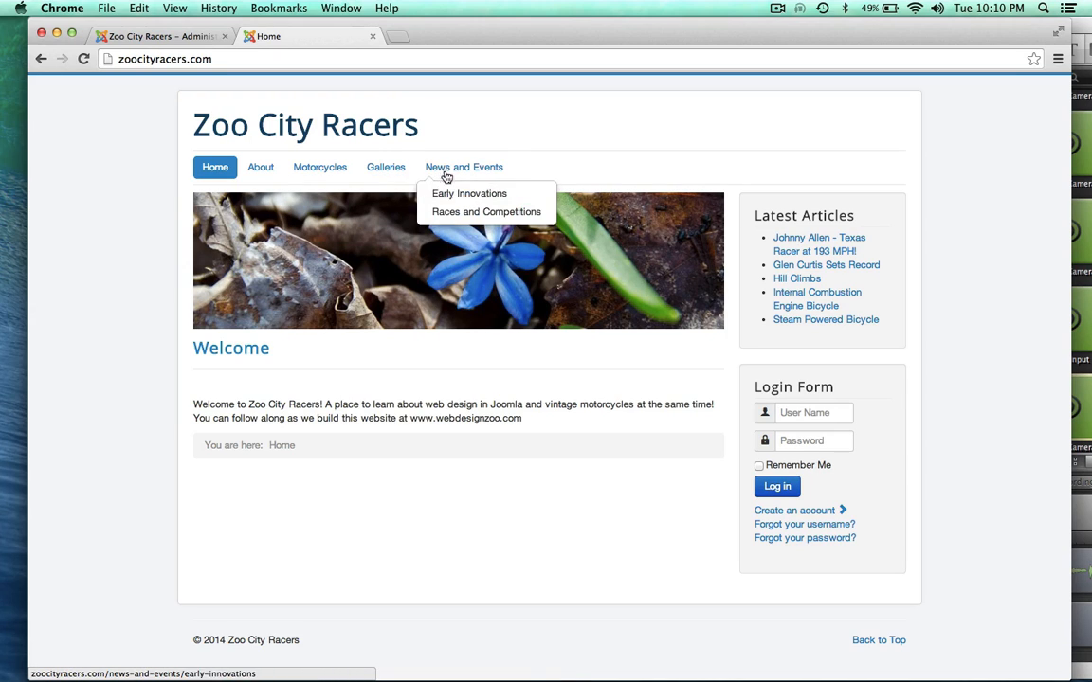
{"action": "mouse_move", "coordinate": [444, 168]}
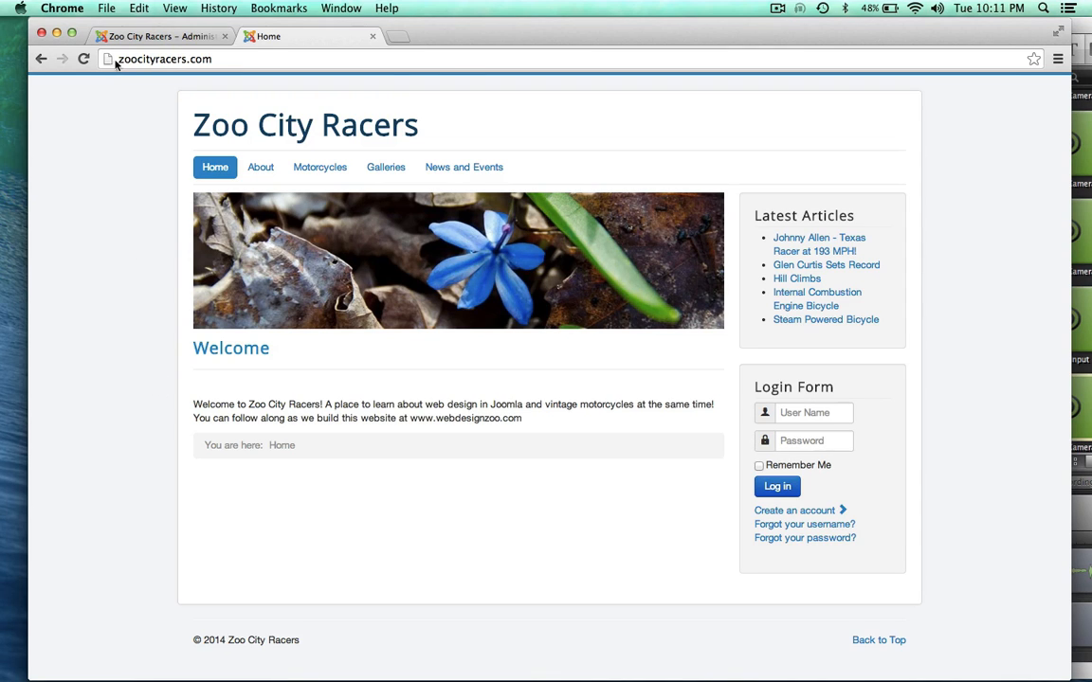
{"action": "left_click", "coordinate": [146, 37]}
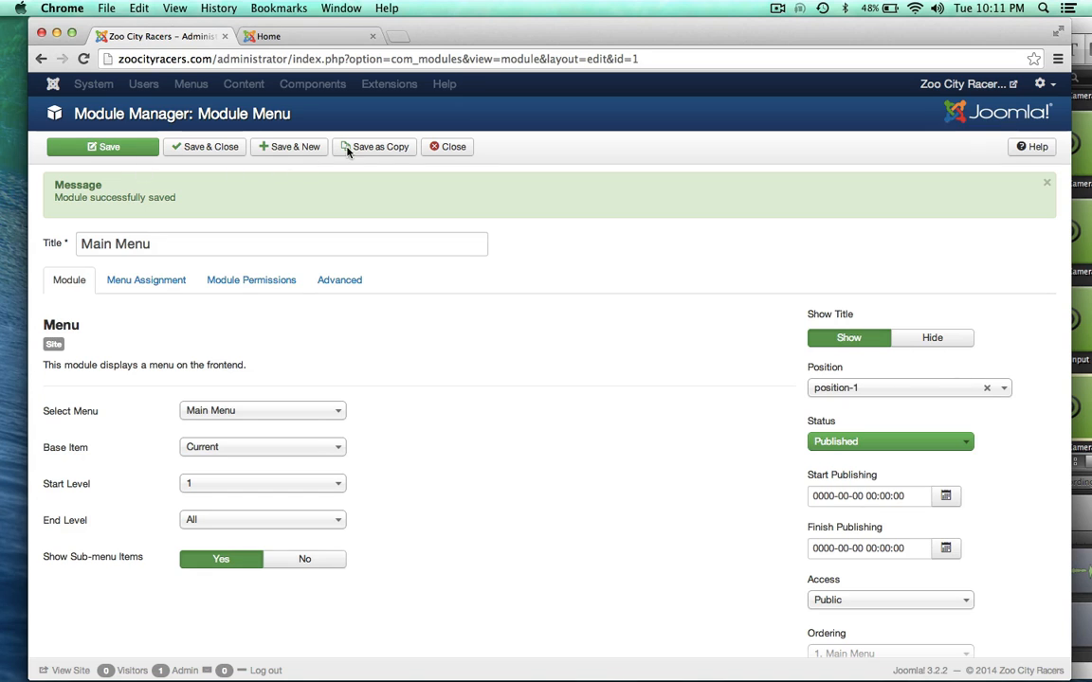
Step: Close the Main Menu module, glance at the front page, and open the Image Module for editing
{"action": "left_click", "coordinate": [441, 147]}
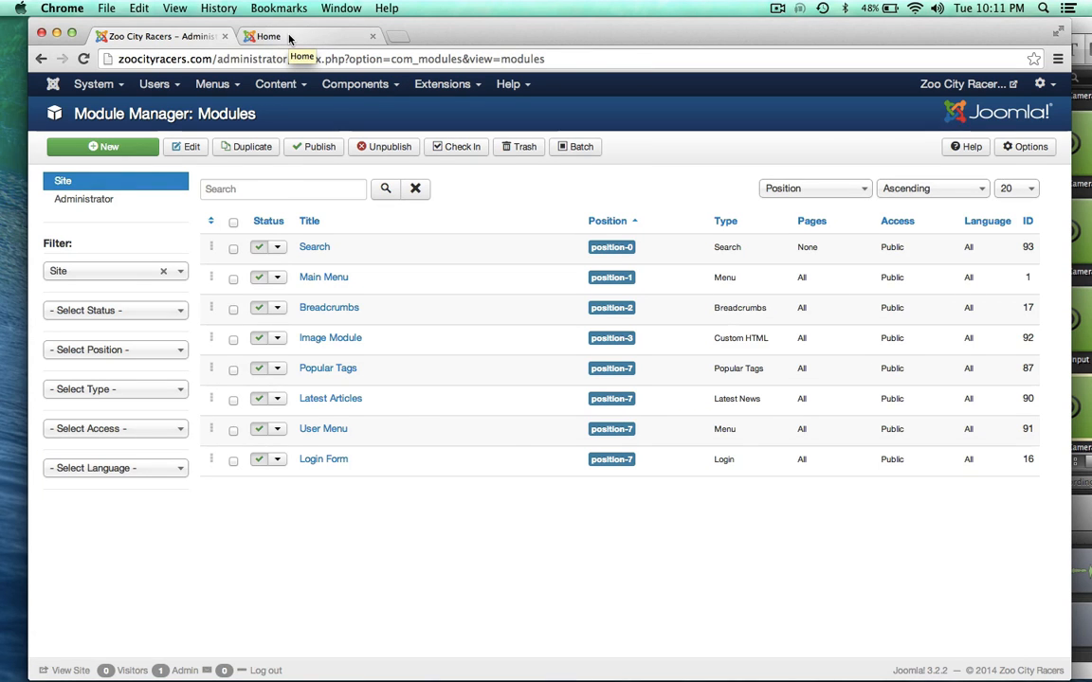
{"action": "left_click", "coordinate": [287, 36]}
{"action": "left_click", "coordinate": [187, 36]}
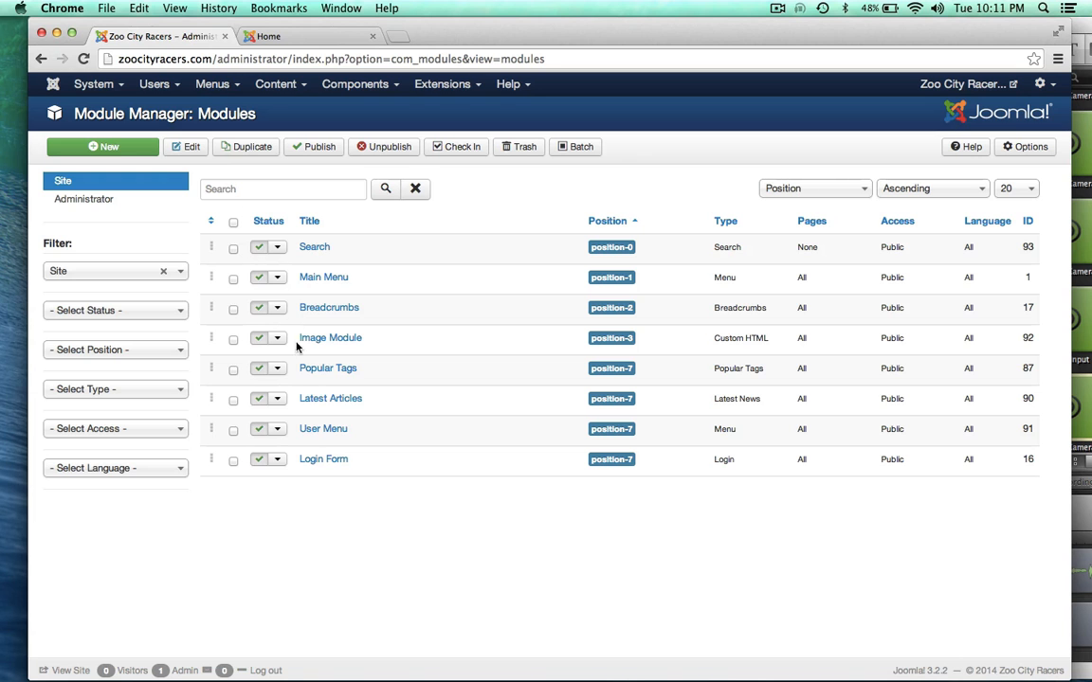
{"action": "left_click", "coordinate": [296, 36]}
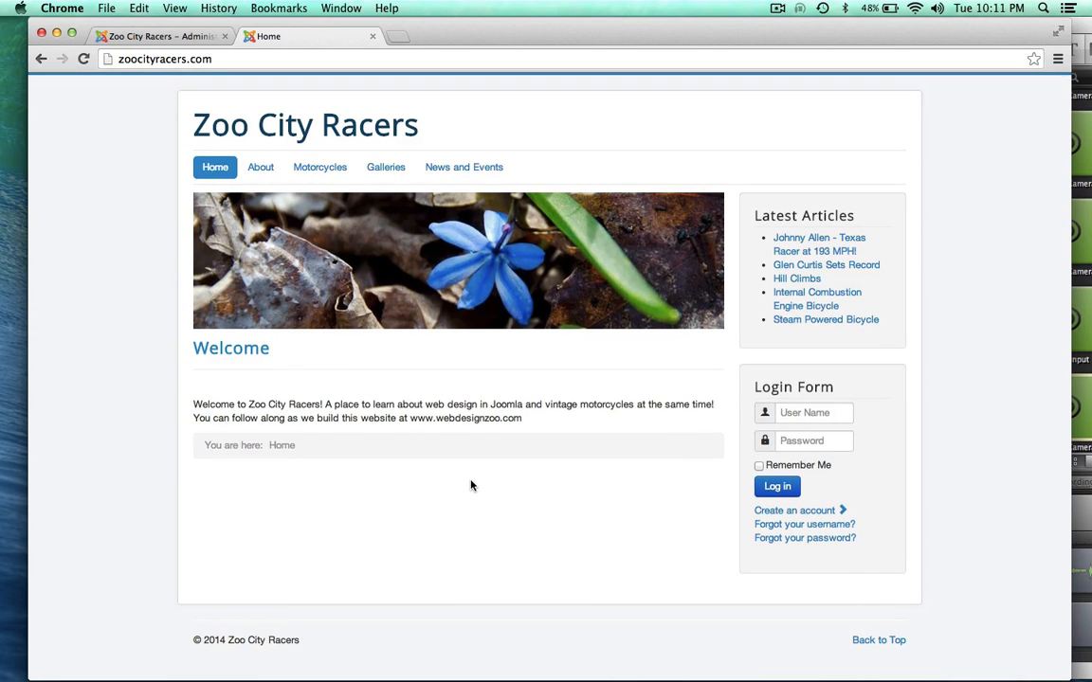
{"action": "left_click", "coordinate": [147, 37]}
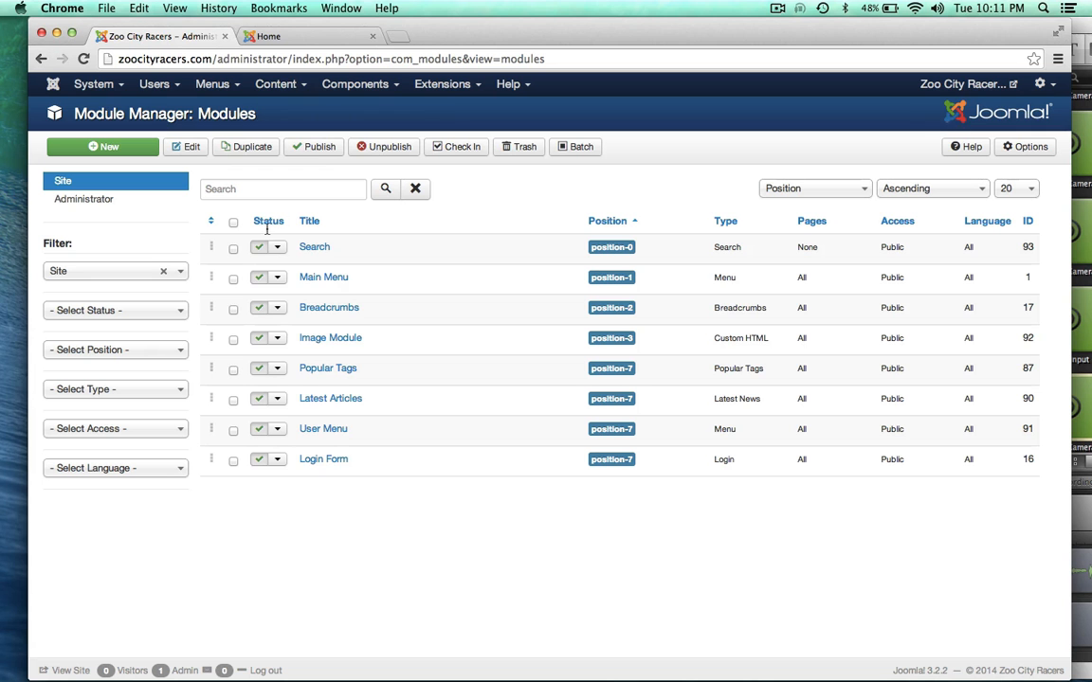
{"action": "left_click", "coordinate": [320, 338]}
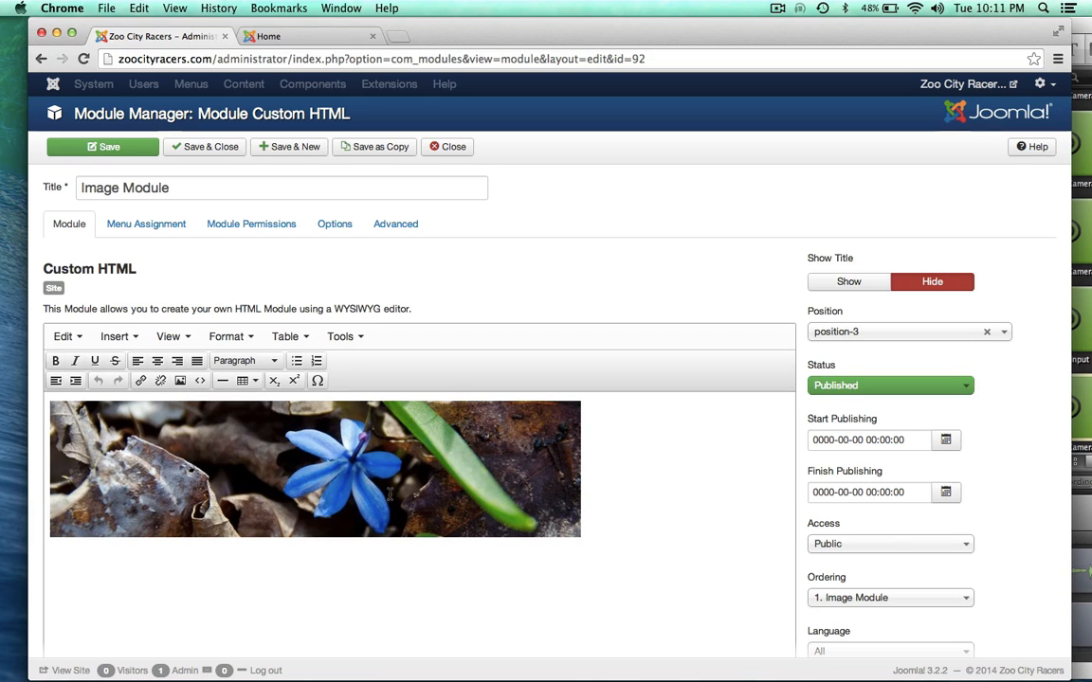
Step: Review the Image Module's flower banner content, close the editor, and view the live homepage
{"action": "scroll", "coordinate": [475, 343], "scroll_direction": "down", "scroll_amount": 2}
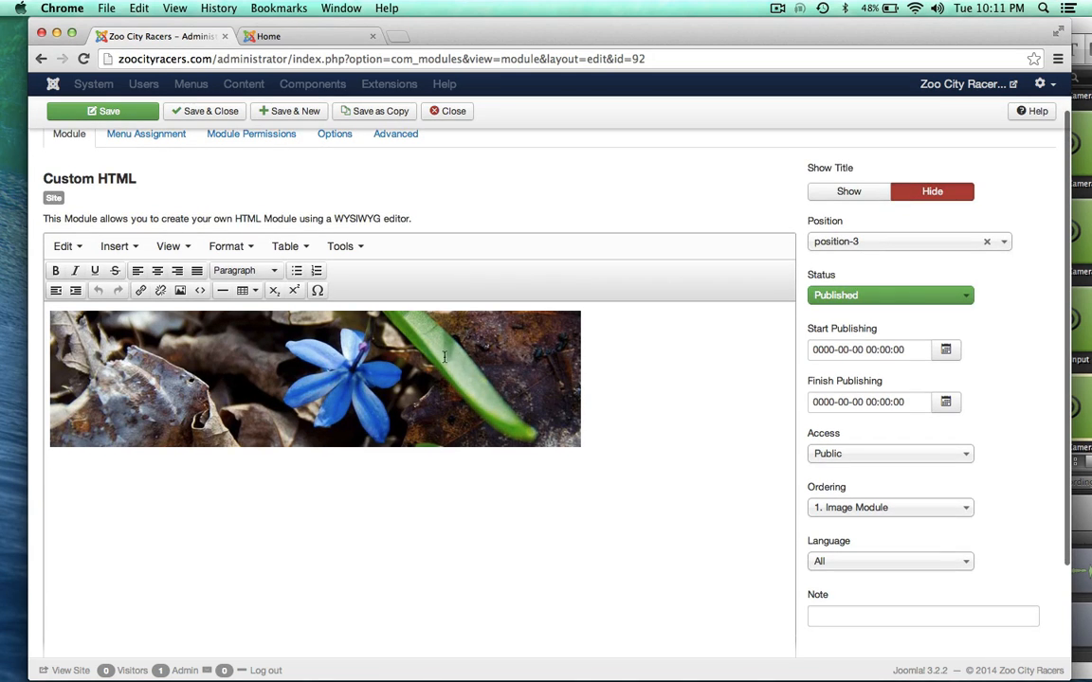
{"action": "scroll", "coordinate": [471, 200], "scroll_direction": "up", "scroll_amount": 2}
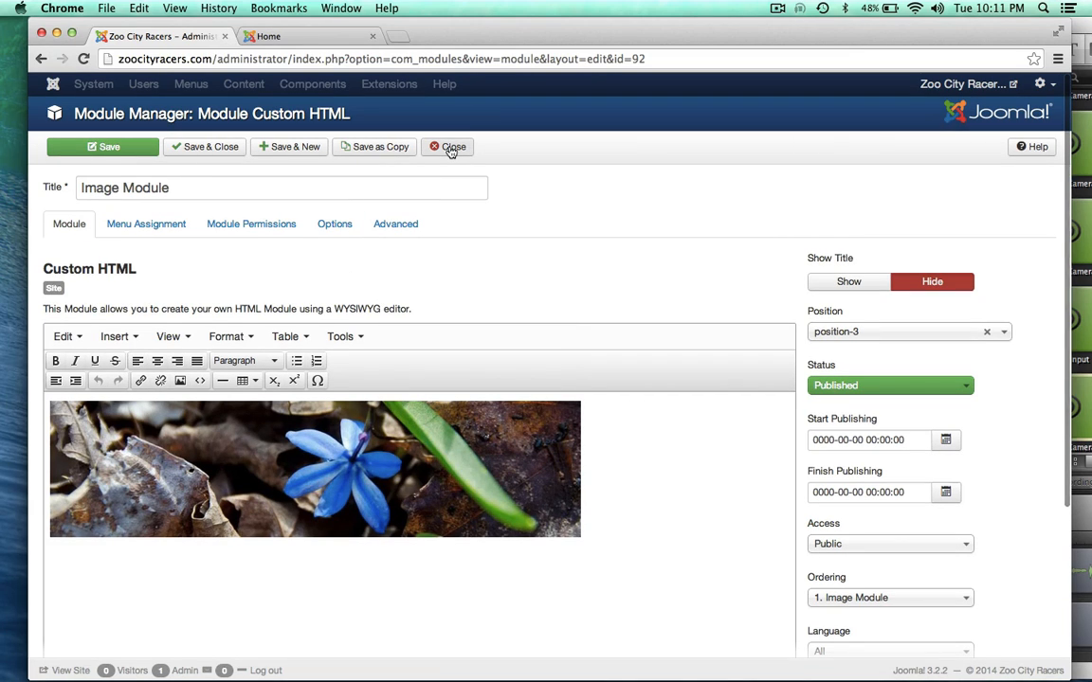
{"action": "left_click", "coordinate": [451, 146]}
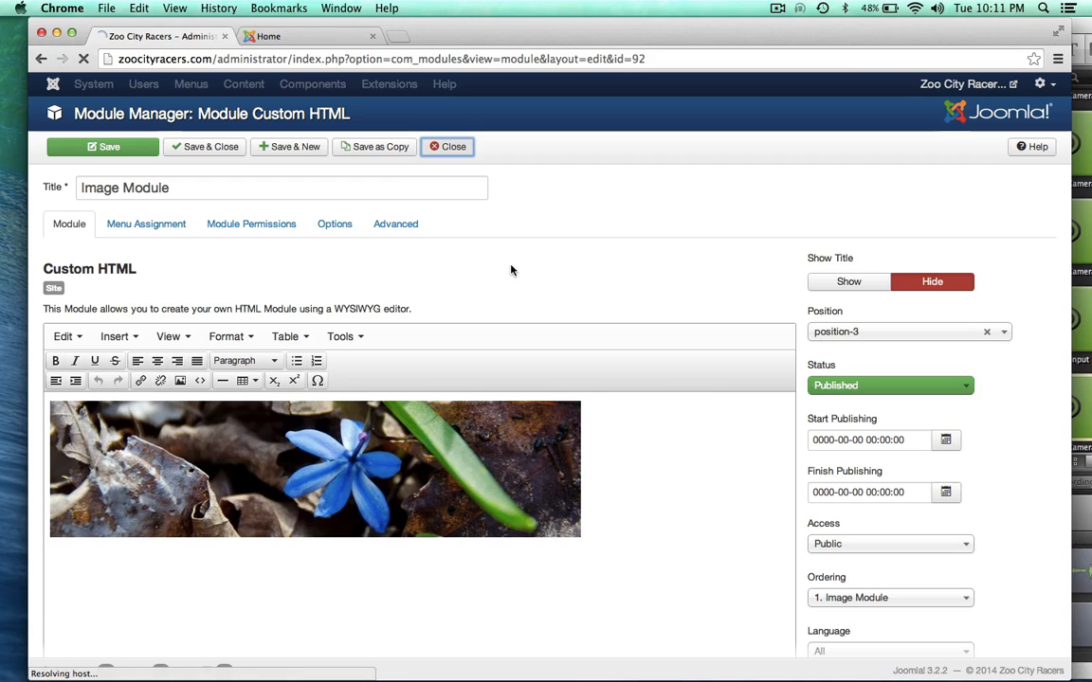
{"action": "left_click", "coordinate": [270, 36]}
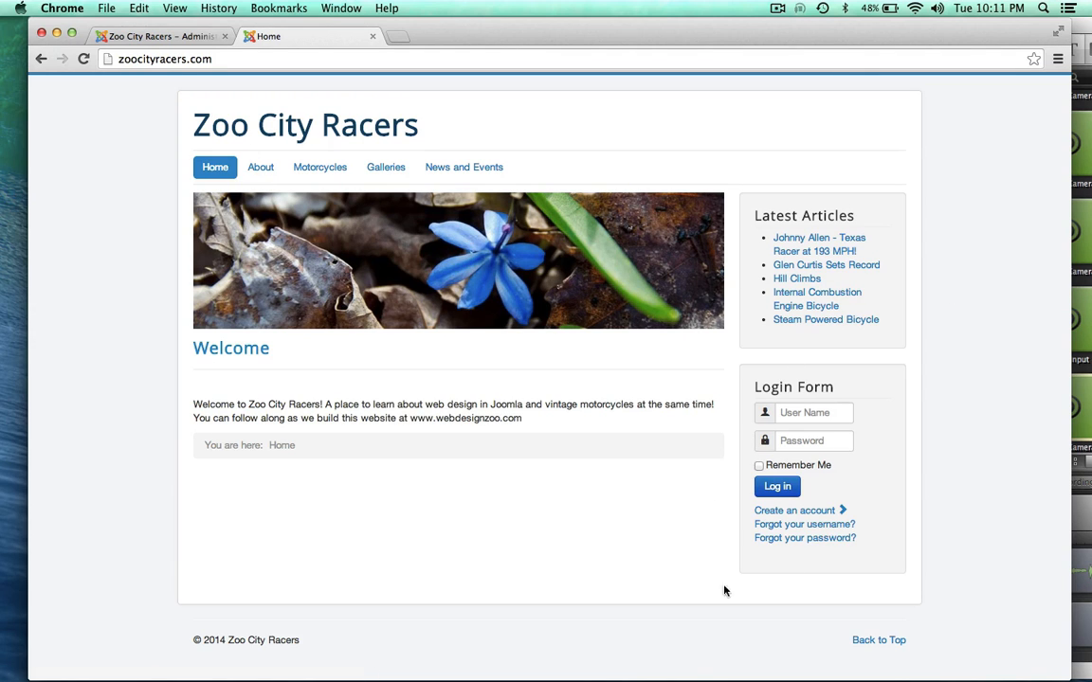
Step: Check the Motorcycles dropdown on the live site, then return to the admin Module Manager
{"action": "left_click", "coordinate": [163, 36]}
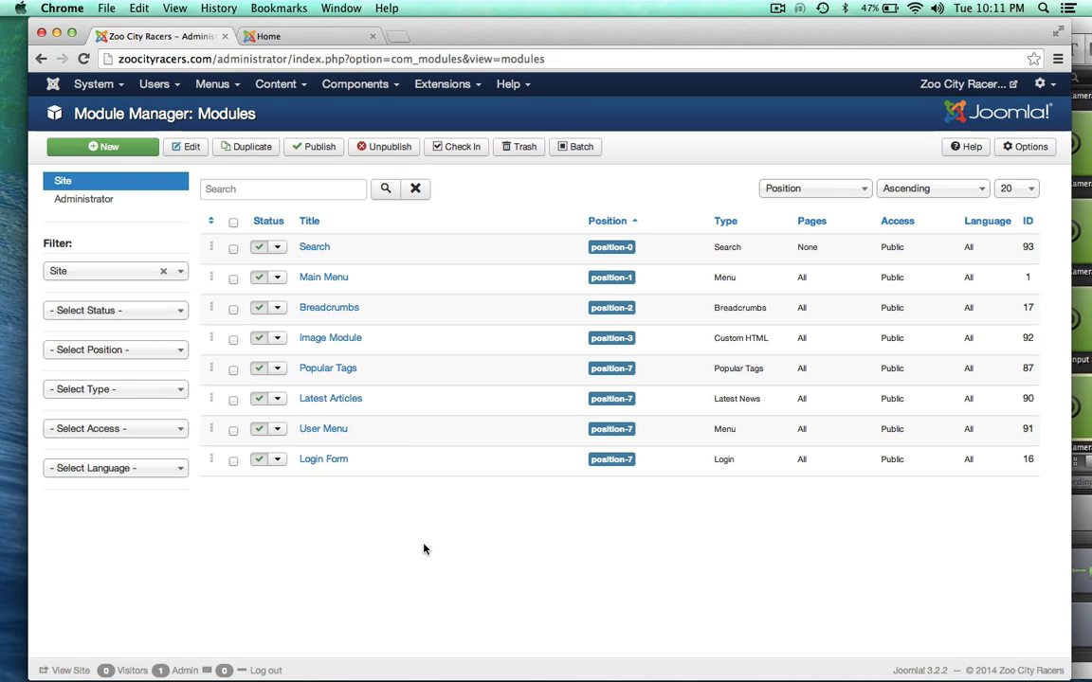
{"action": "left_click", "coordinate": [317, 39]}
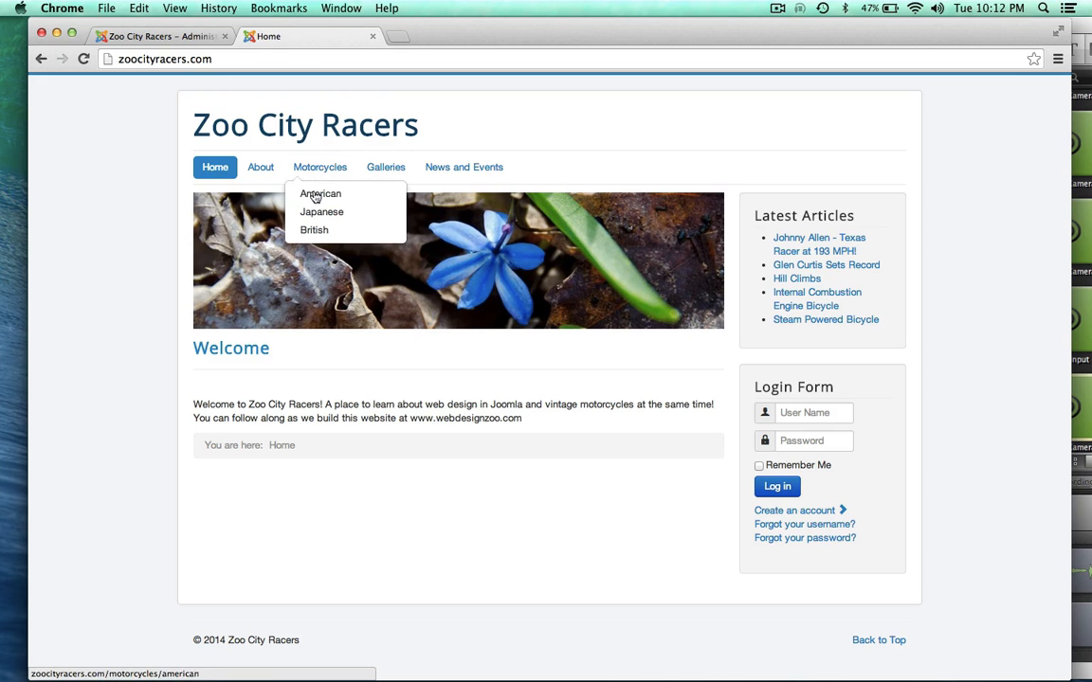
{"action": "mouse_move", "coordinate": [493, 168]}
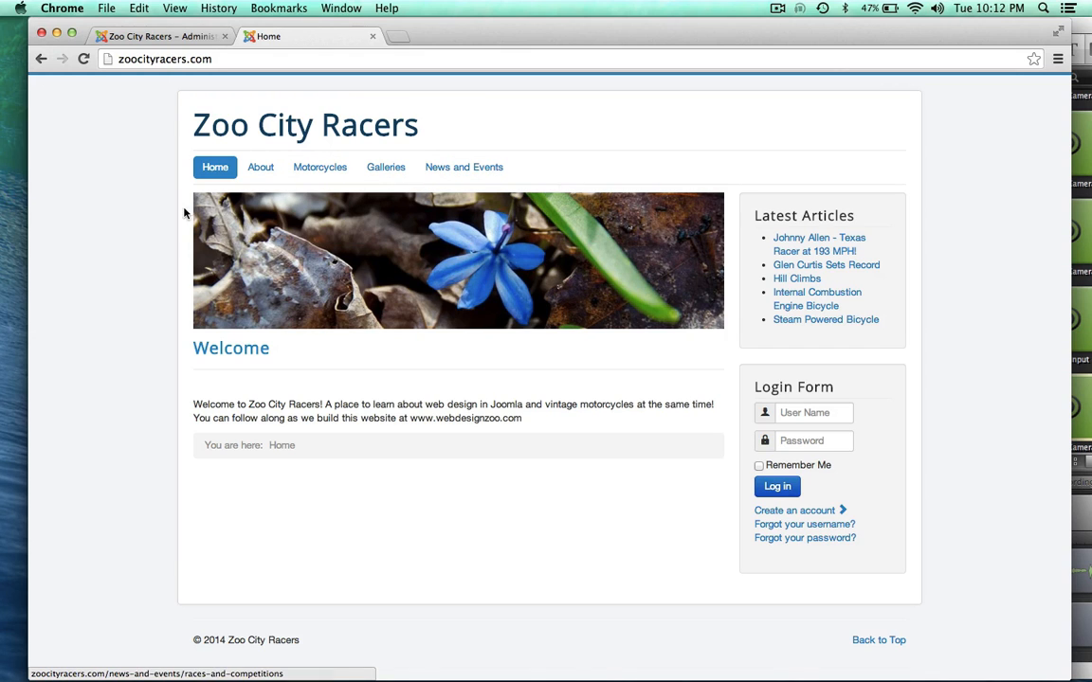
{"action": "left_click", "coordinate": [163, 37]}
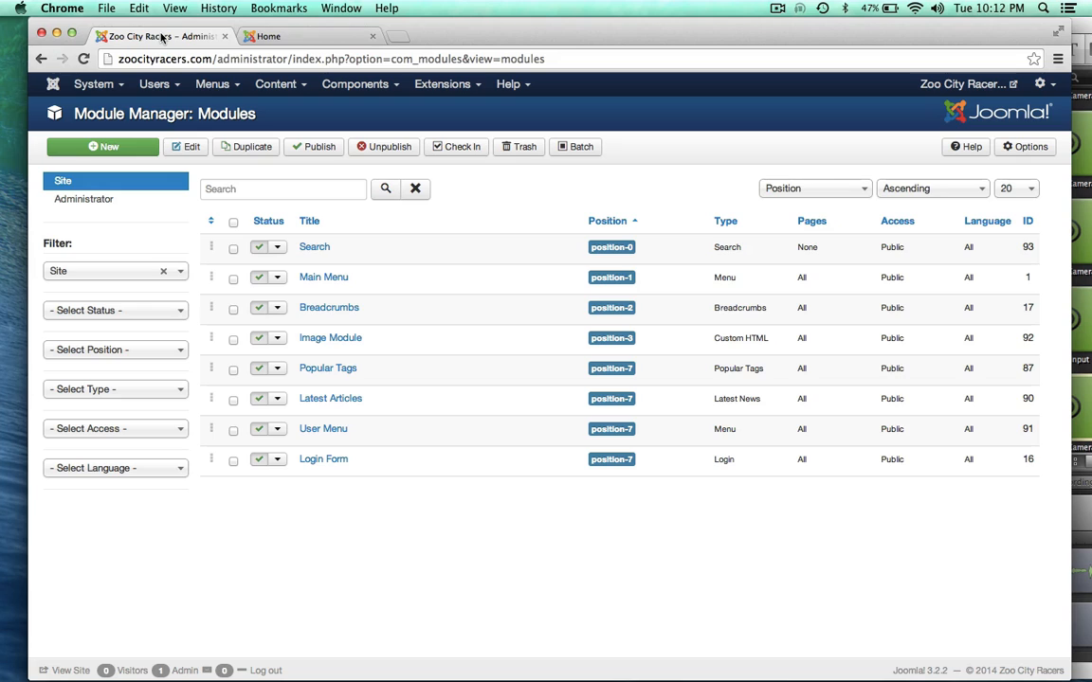
Step: Review the article categories and subcategories in Content > Category Manager, then view the live homepage
{"action": "left_click", "coordinate": [234, 87]}
{"action": "left_click", "coordinate": [275, 84]}
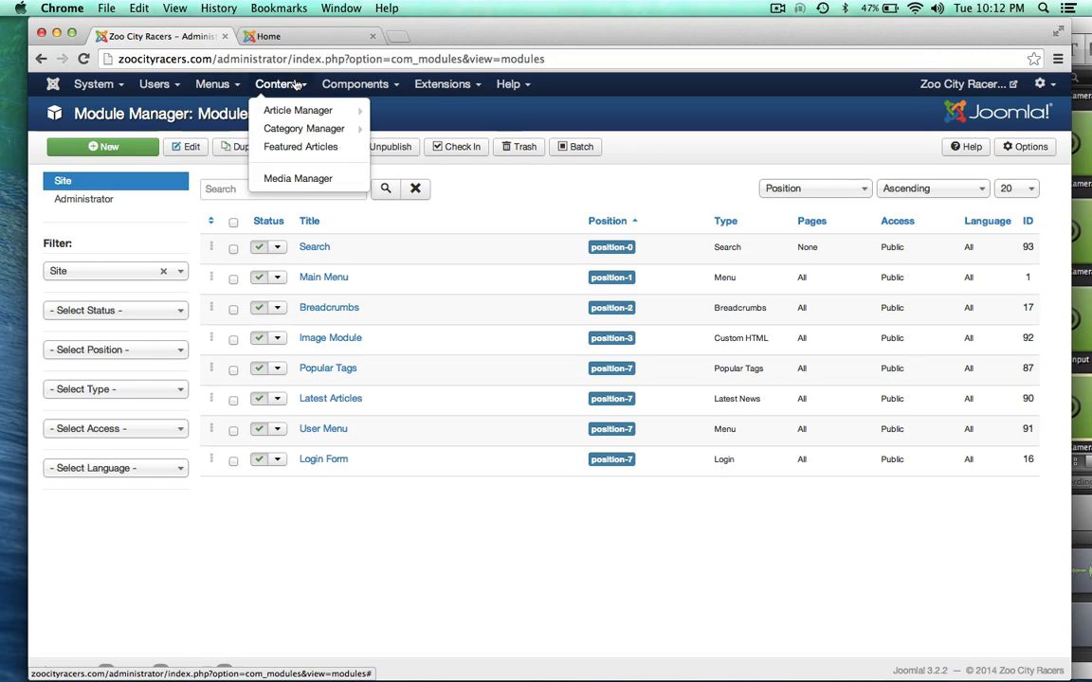
{"action": "left_click", "coordinate": [282, 130]}
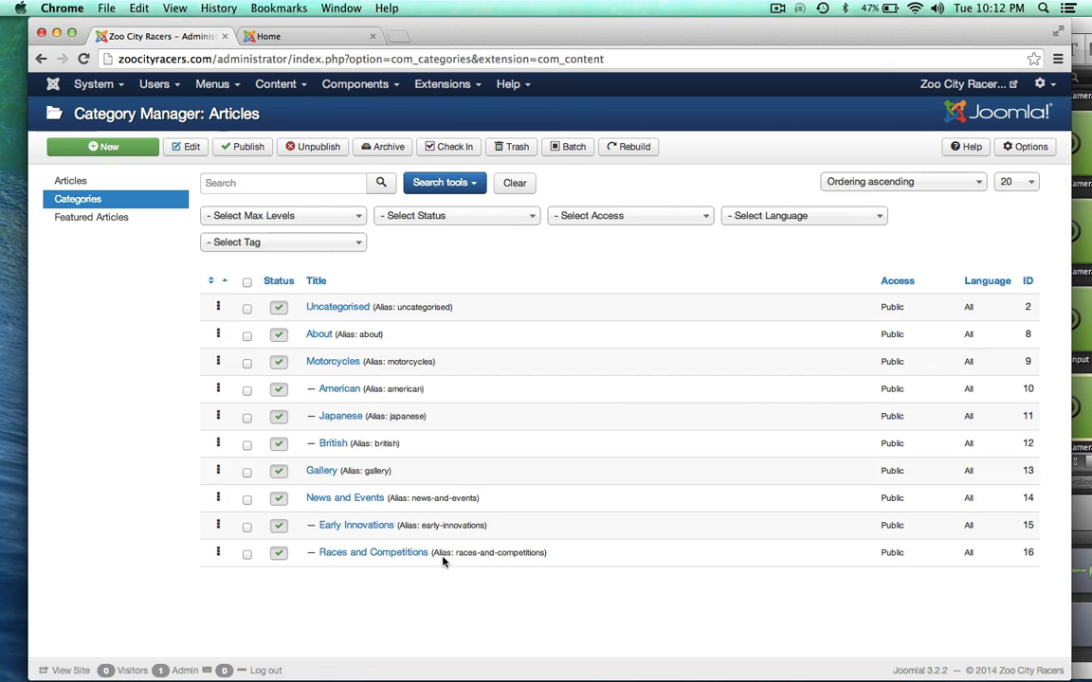
{"action": "scroll", "coordinate": [174, 508], "scroll_direction": "down", "scroll_amount": 1}
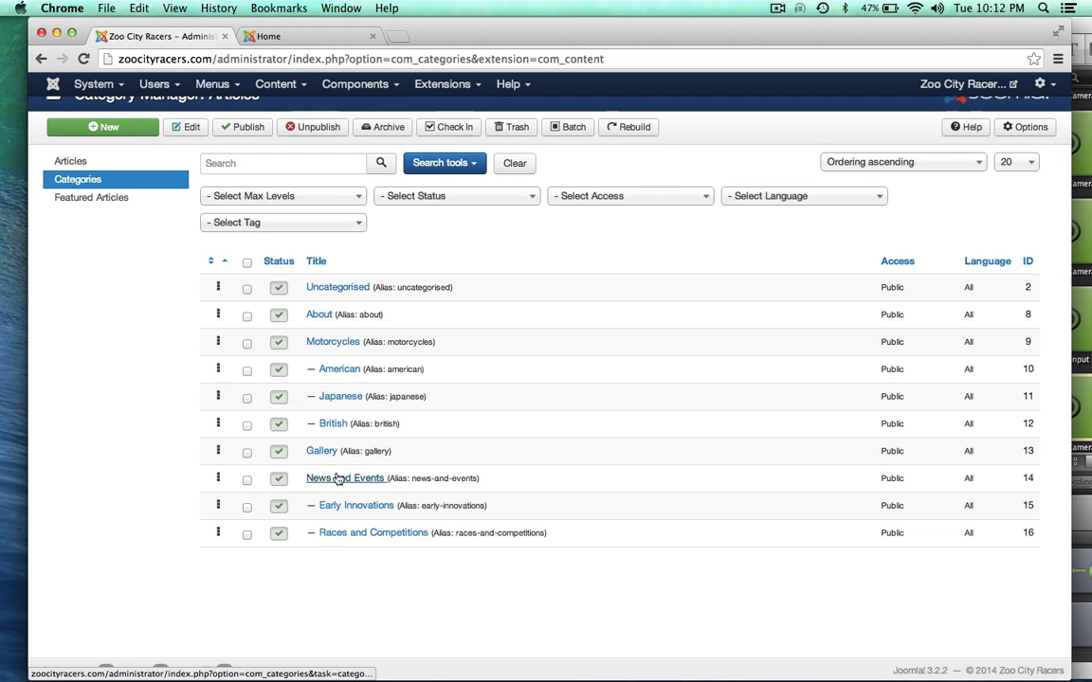
{"action": "left_click", "coordinate": [301, 38]}
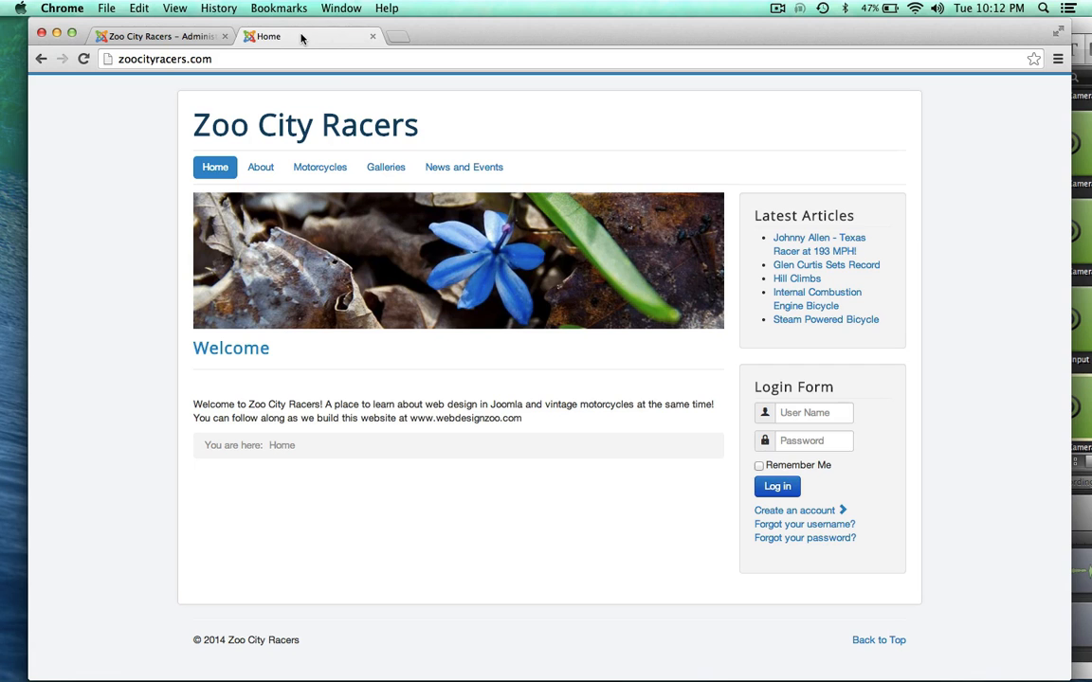
Step: Open Menus > Main Menu to list its items, including those nested under News and Events
{"action": "mouse_move", "coordinate": [462, 169]}
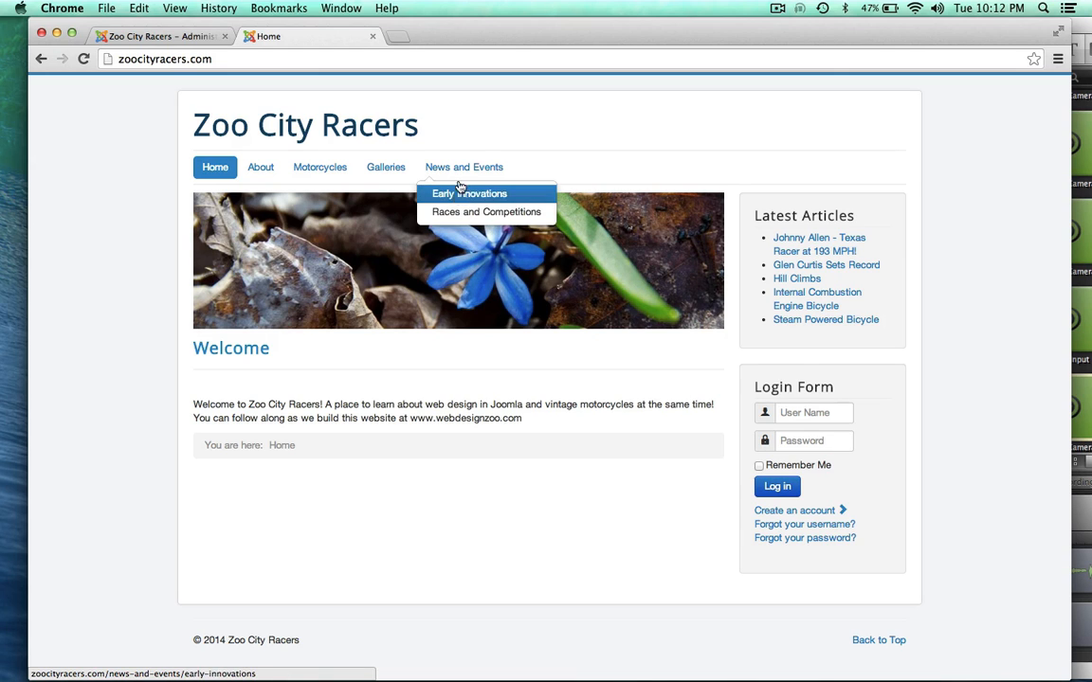
{"action": "left_click", "coordinate": [152, 36]}
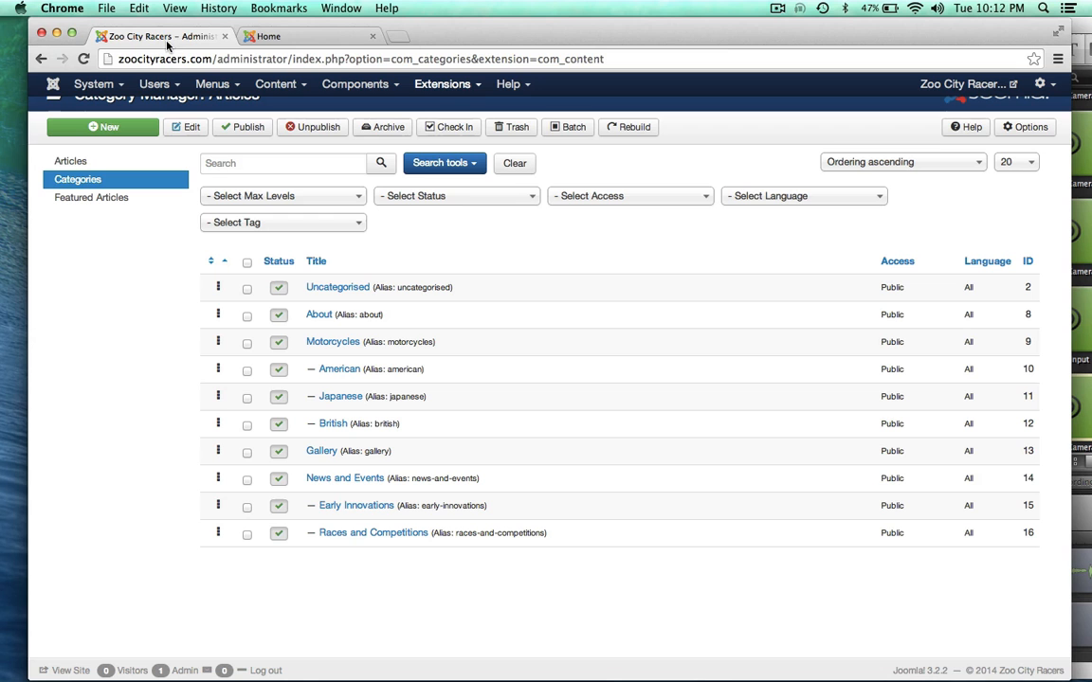
{"action": "left_click", "coordinate": [275, 83]}
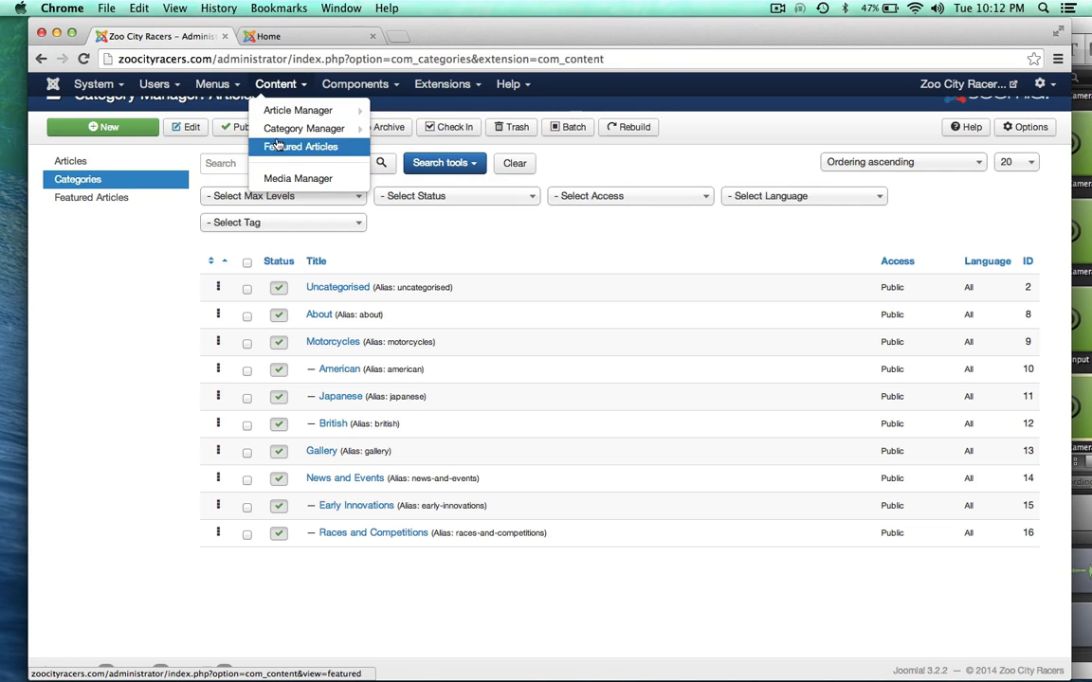
{"action": "mouse_move", "coordinate": [206, 86]}
{"action": "left_click", "coordinate": [216, 141]}
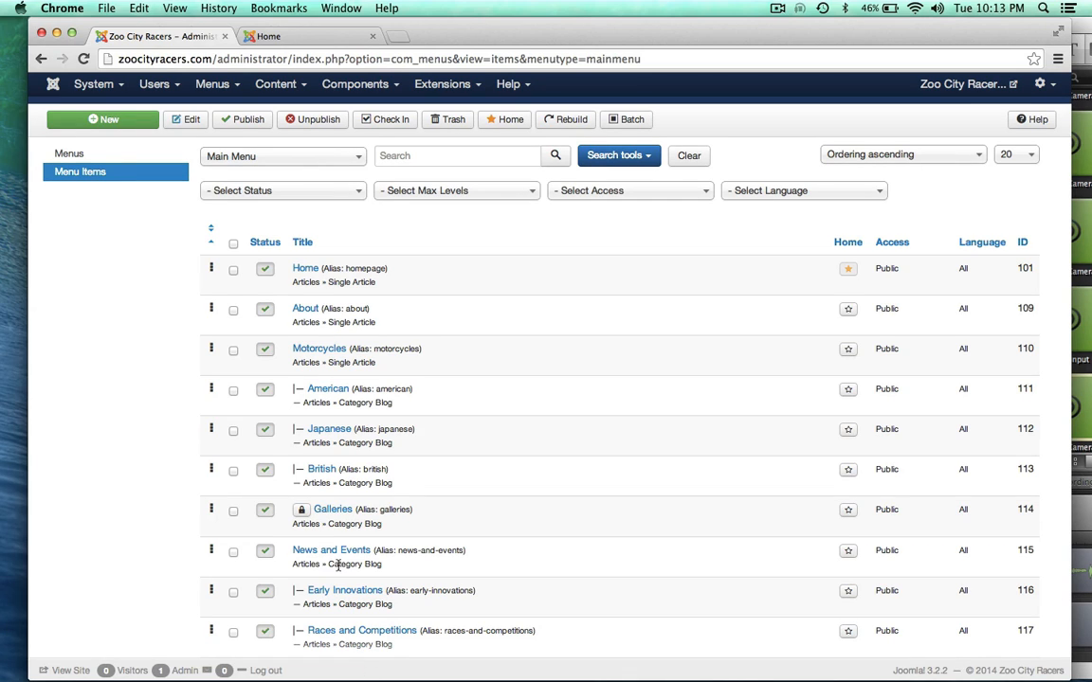
Step: Switch to the live Zoo City Racers site and scroll through its home page
{"action": "mouse_move", "coordinate": [338, 564]}
{"action": "left_click", "coordinate": [268, 36]}
{"action": "mouse_move", "coordinate": [310, 174]}
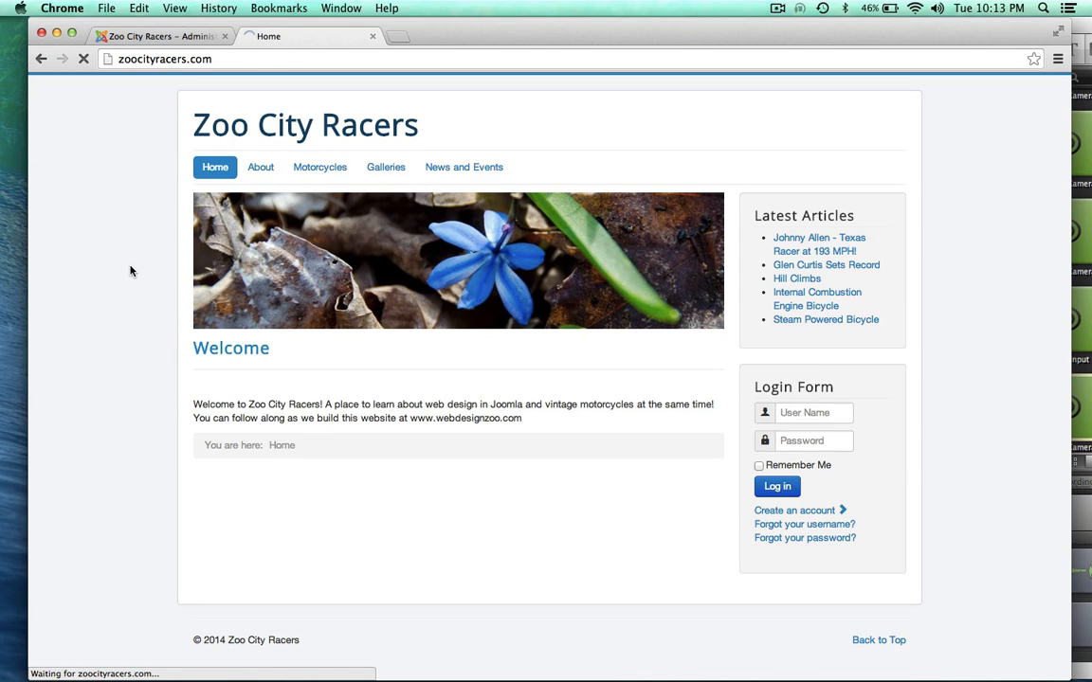
{"action": "scroll", "coordinate": [131, 272], "scroll_direction": "down", "scroll_amount": 1}
{"action": "scroll", "coordinate": [131, 272], "scroll_direction": "down", "scroll_amount": 4}
{"action": "scroll", "coordinate": [131, 272], "scroll_direction": "up", "scroll_amount": 5}
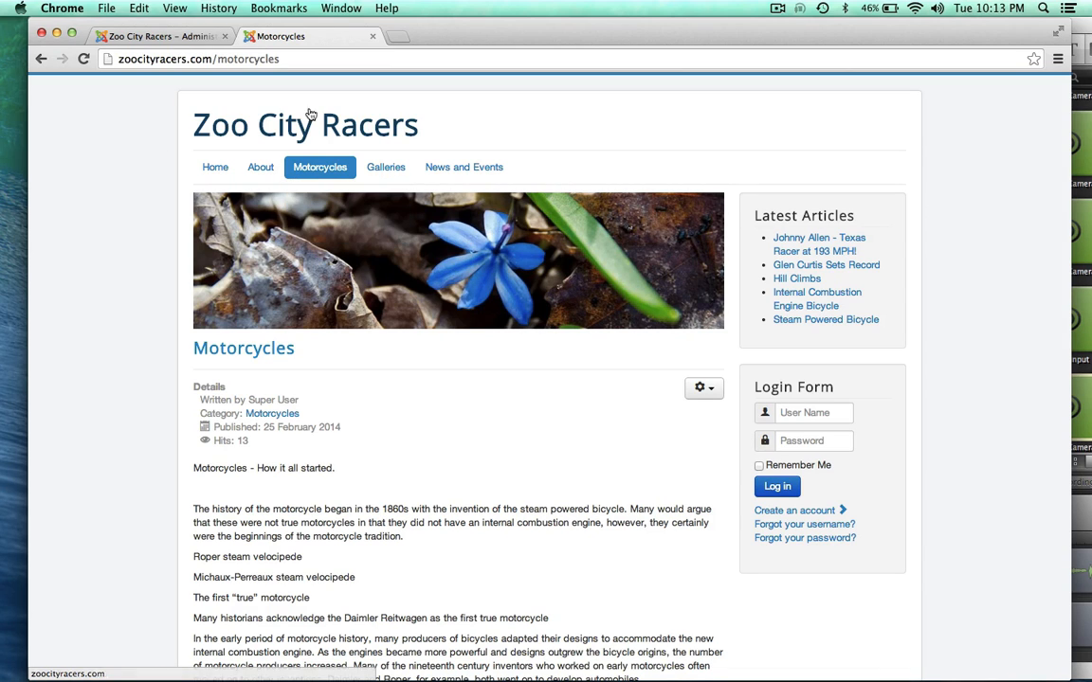
Step: Open the News and Events page, cross-checking it against the admin Main Menu items
{"action": "left_click", "coordinate": [466, 168]}
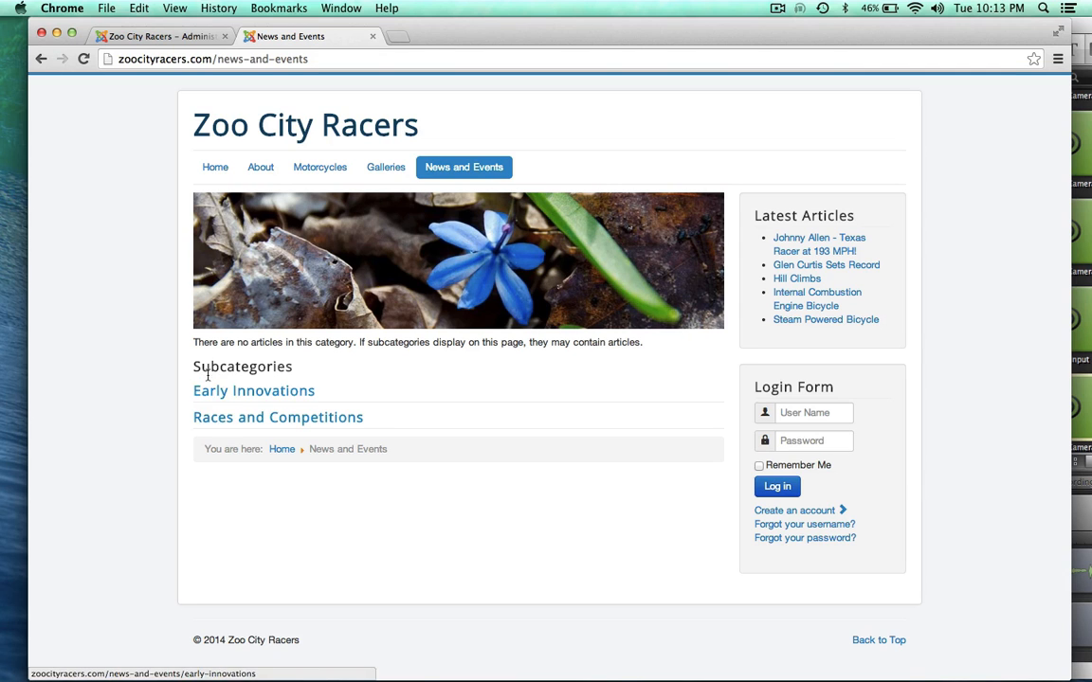
{"action": "left_click", "coordinate": [149, 35]}
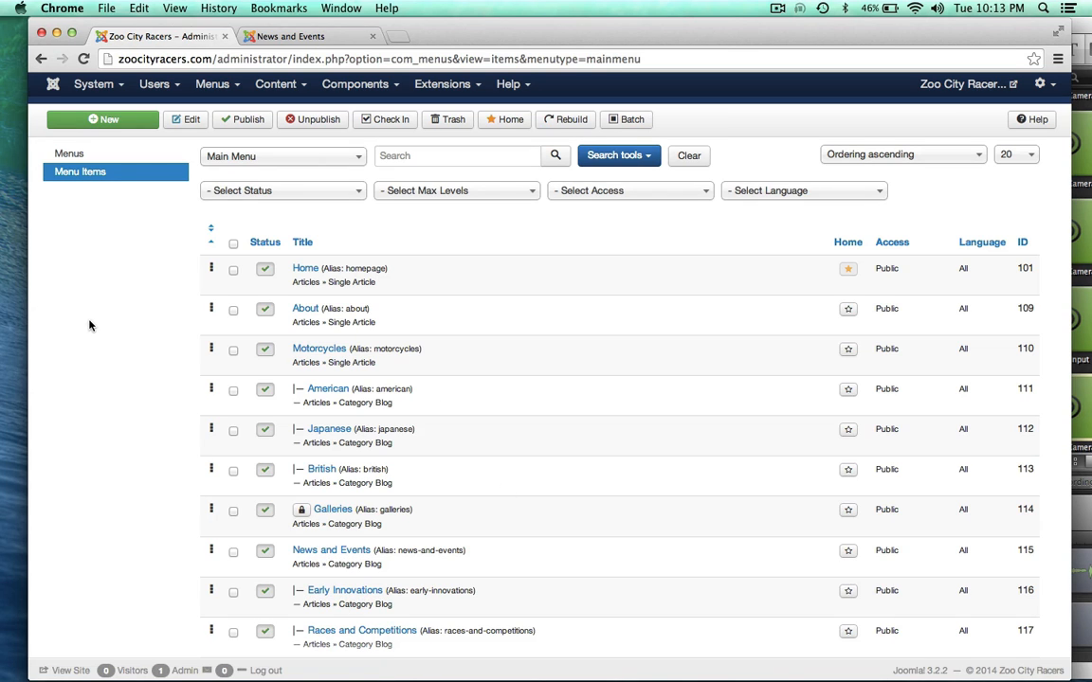
{"action": "left_click", "coordinate": [301, 36]}
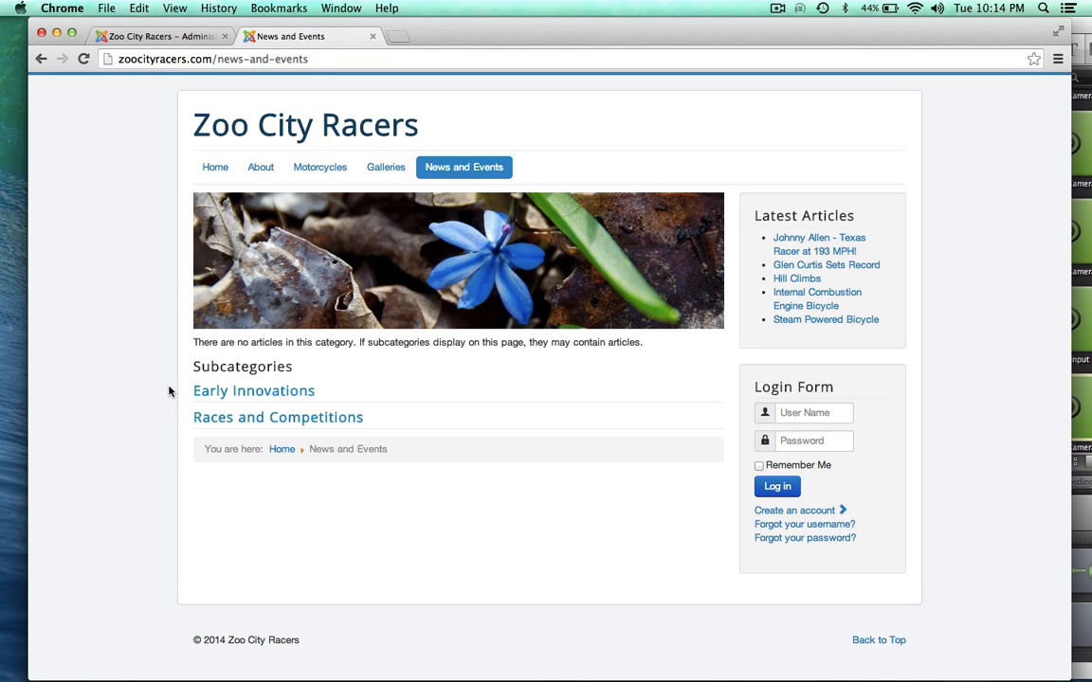
Step: Open the Early Innovations subcategory and scroll through its bicycle articles
{"action": "left_click", "coordinate": [222, 390]}
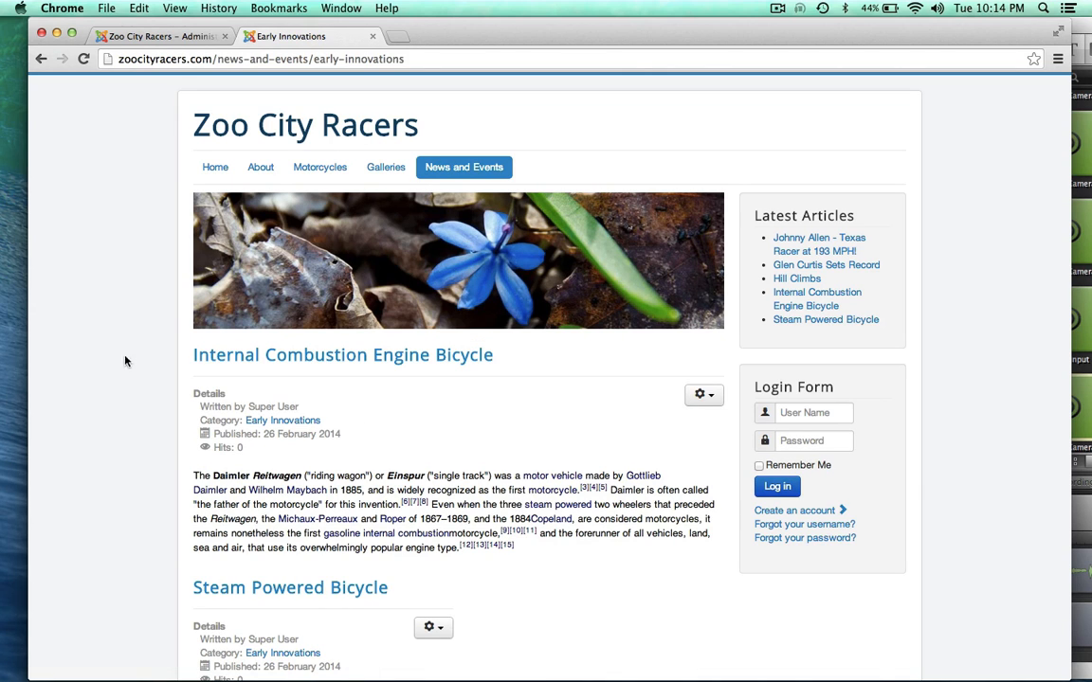
{"action": "scroll", "coordinate": [120, 414], "scroll_direction": "down", "scroll_amount": 1}
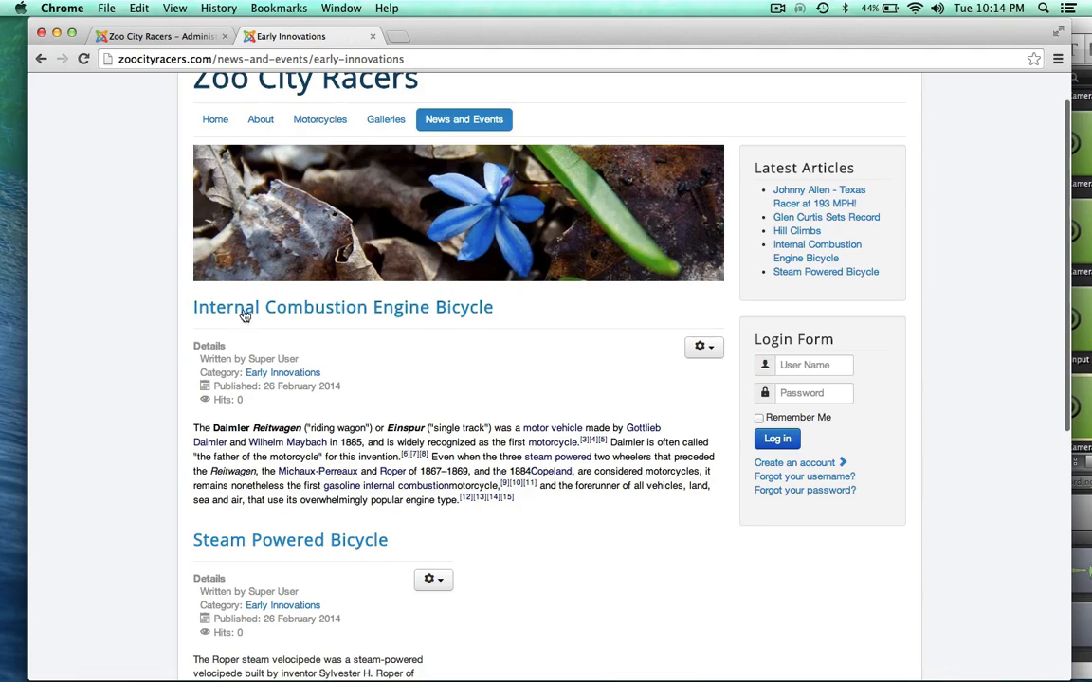
{"action": "scroll", "coordinate": [58, 315], "scroll_direction": "down", "scroll_amount": 1}
{"action": "scroll", "coordinate": [57, 315], "scroll_direction": "down", "scroll_amount": 9}
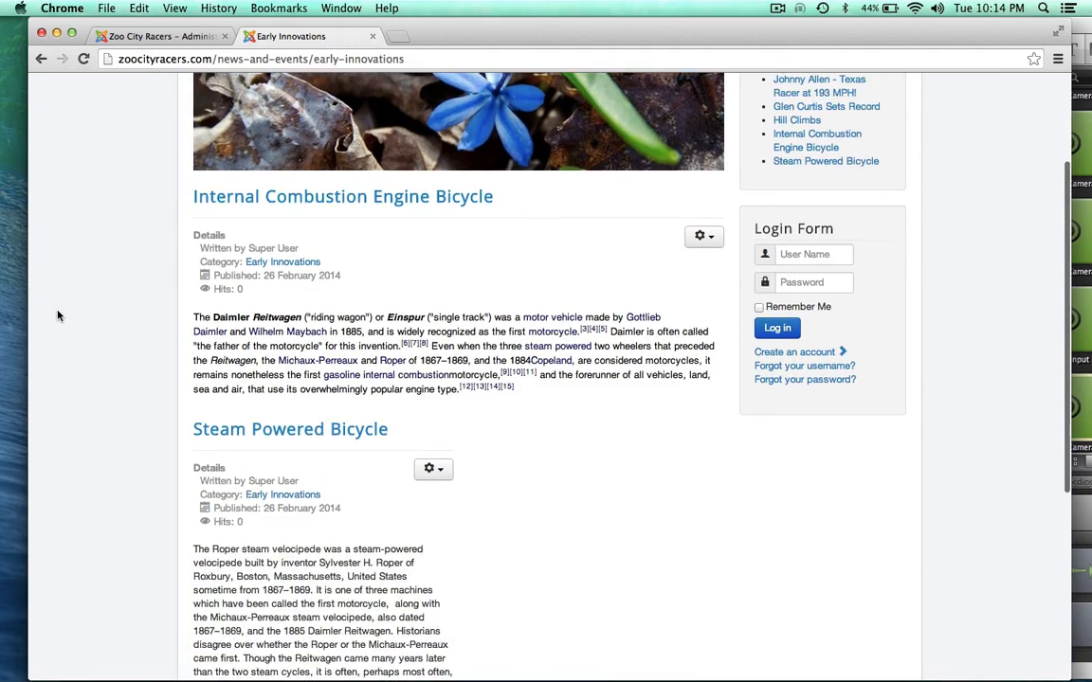
{"action": "scroll", "coordinate": [58, 316], "scroll_direction": "up", "scroll_amount": 10}
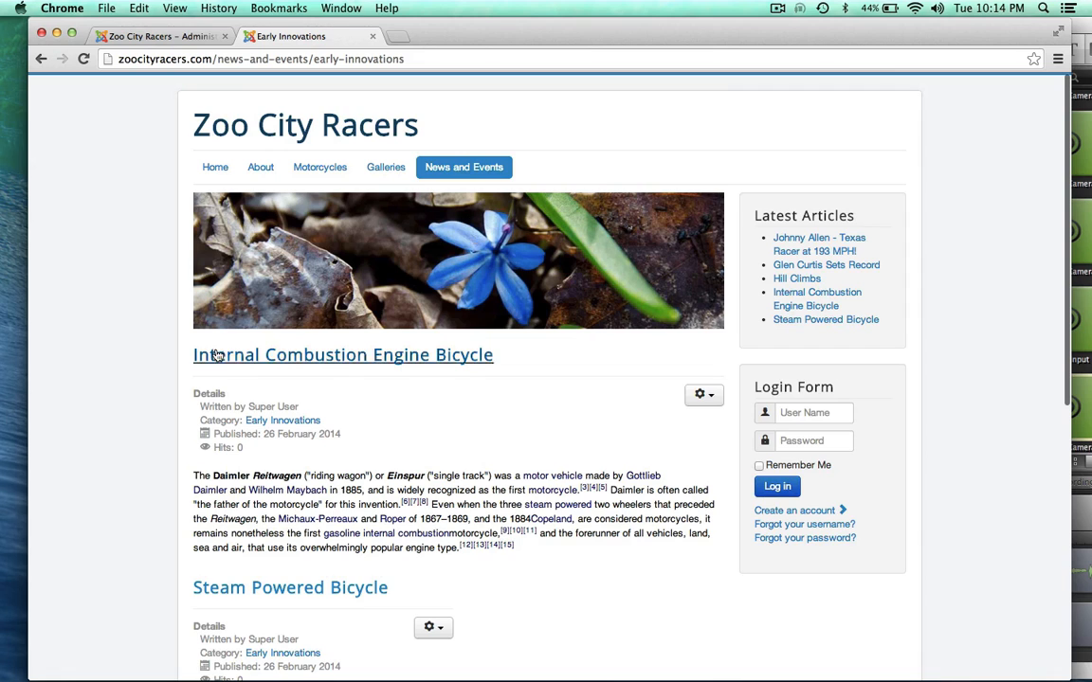
Step: Review the admin Main Menu items list, then return to the Early Innovations page
{"action": "left_click", "coordinate": [156, 36]}
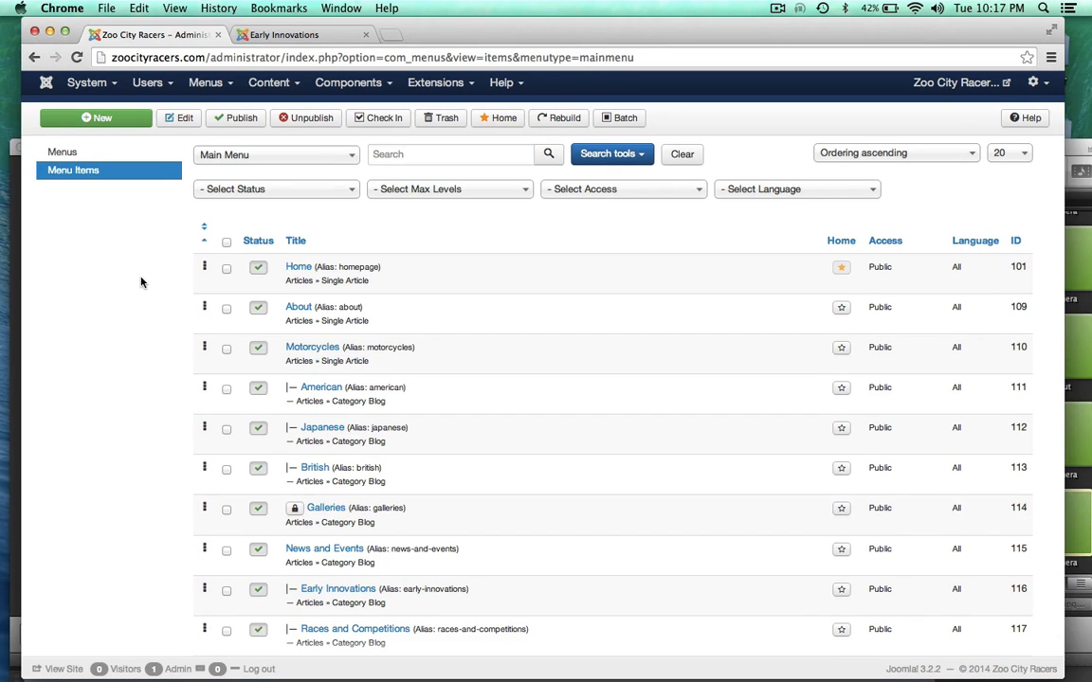
{"action": "scroll", "coordinate": [140, 281], "scroll_direction": "down", "scroll_amount": 2}
{"action": "scroll", "coordinate": [128, 322], "scroll_direction": "up", "scroll_amount": 2}
{"action": "left_click", "coordinate": [284, 34]}
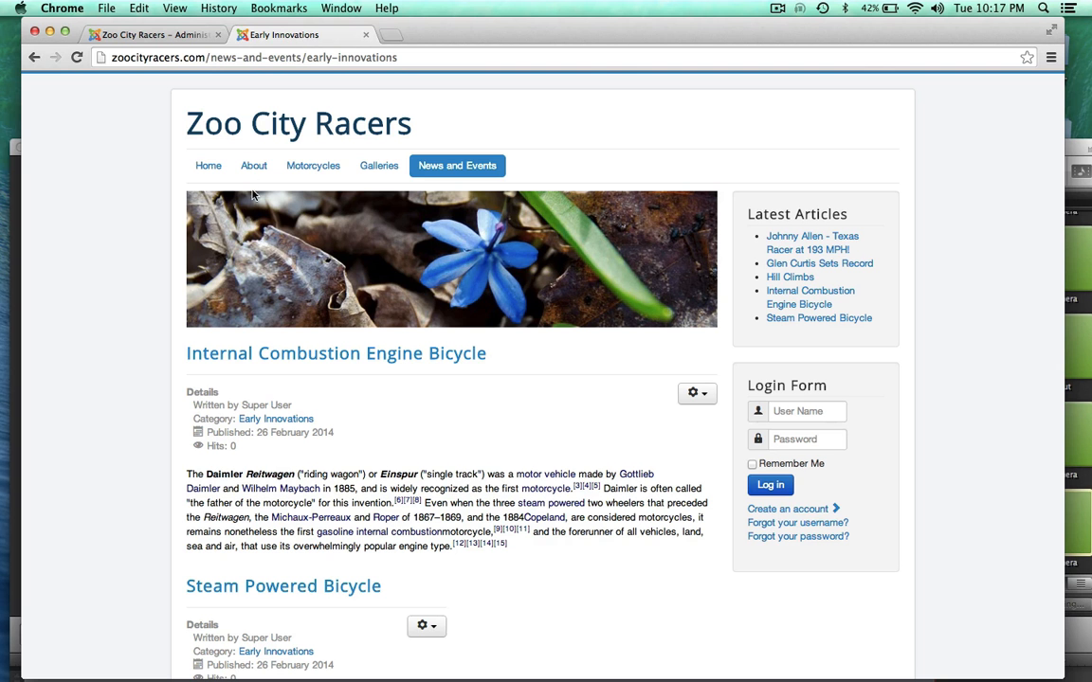
Step: Preview the live navigation dropdowns and glance at the admin Main Menu items
{"action": "mouse_move", "coordinate": [300, 167]}
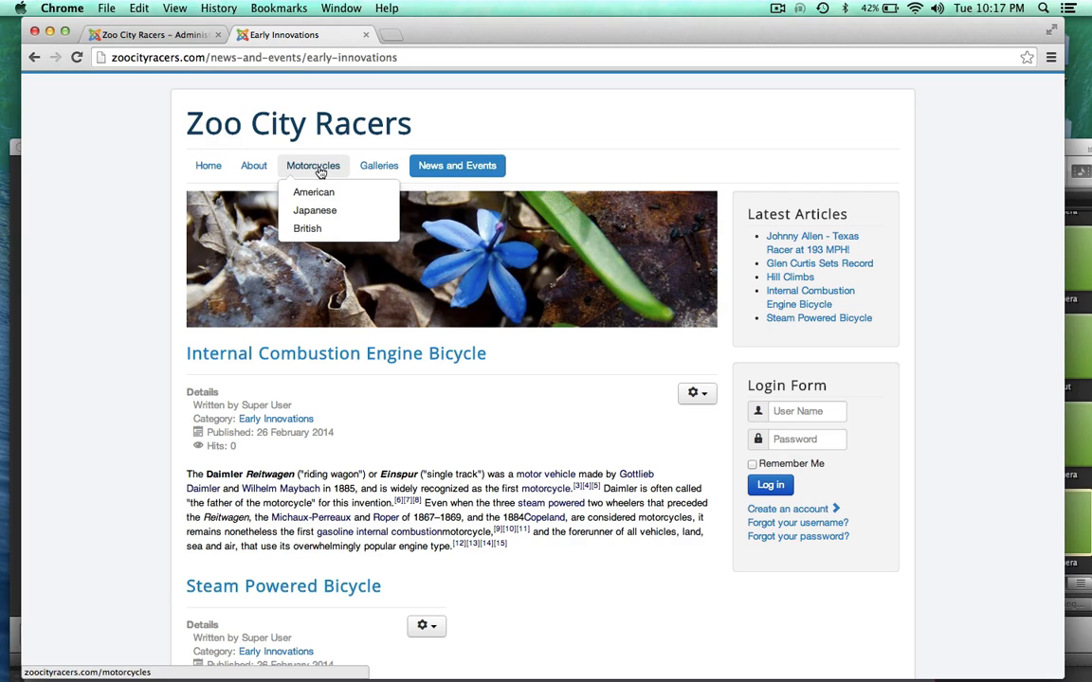
{"action": "mouse_move", "coordinate": [444, 168]}
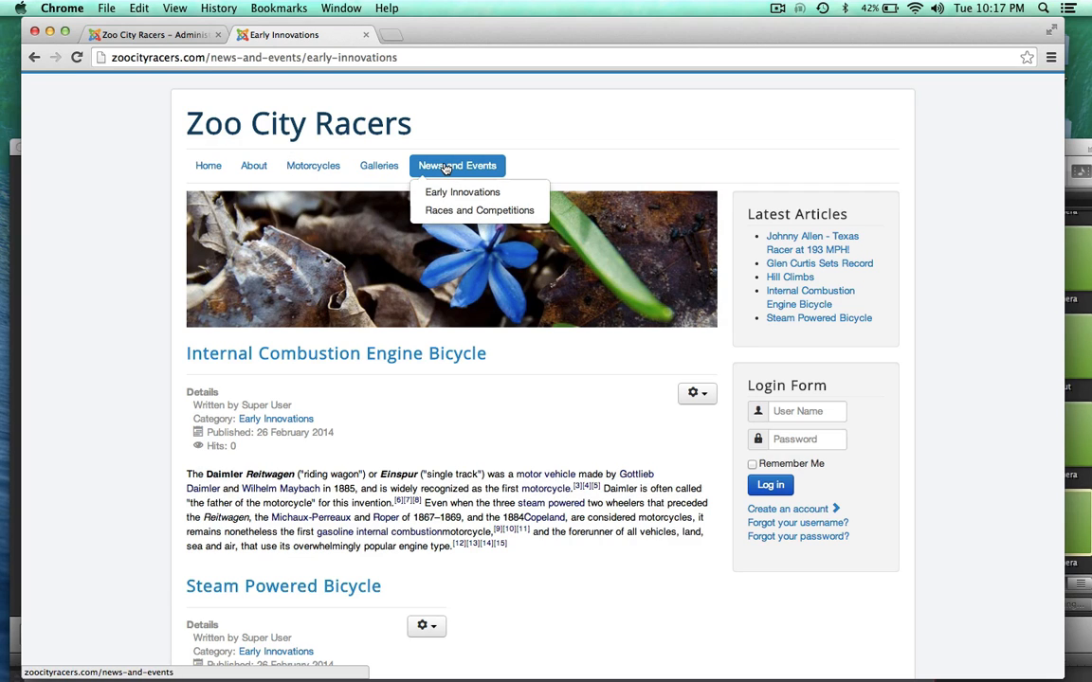
{"action": "left_click", "coordinate": [158, 35]}
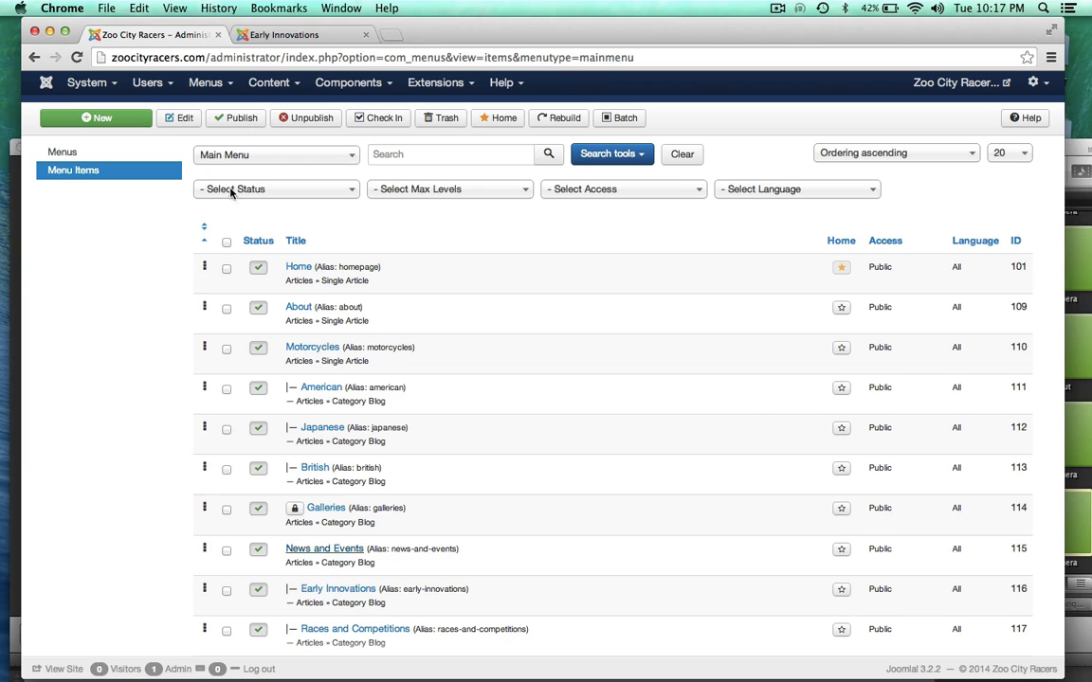
{"action": "left_click", "coordinate": [287, 35]}
Step: Open the live News and Events page, highlight its no-articles message, then go back to admin
{"action": "mouse_move", "coordinate": [441, 176]}
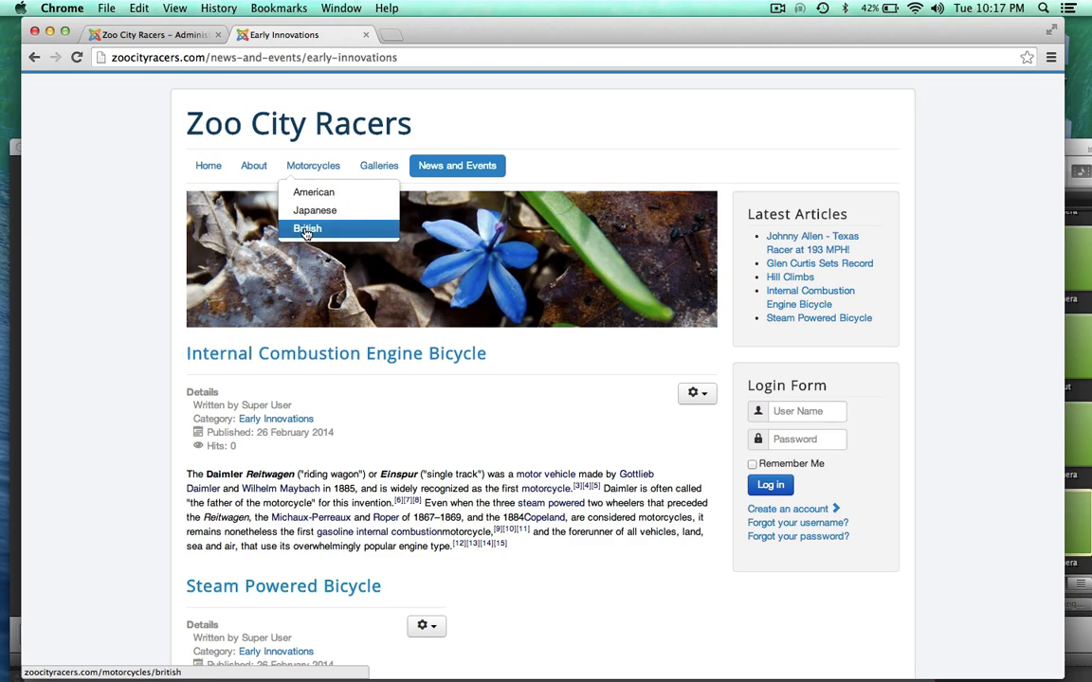
{"action": "left_click", "coordinate": [438, 165]}
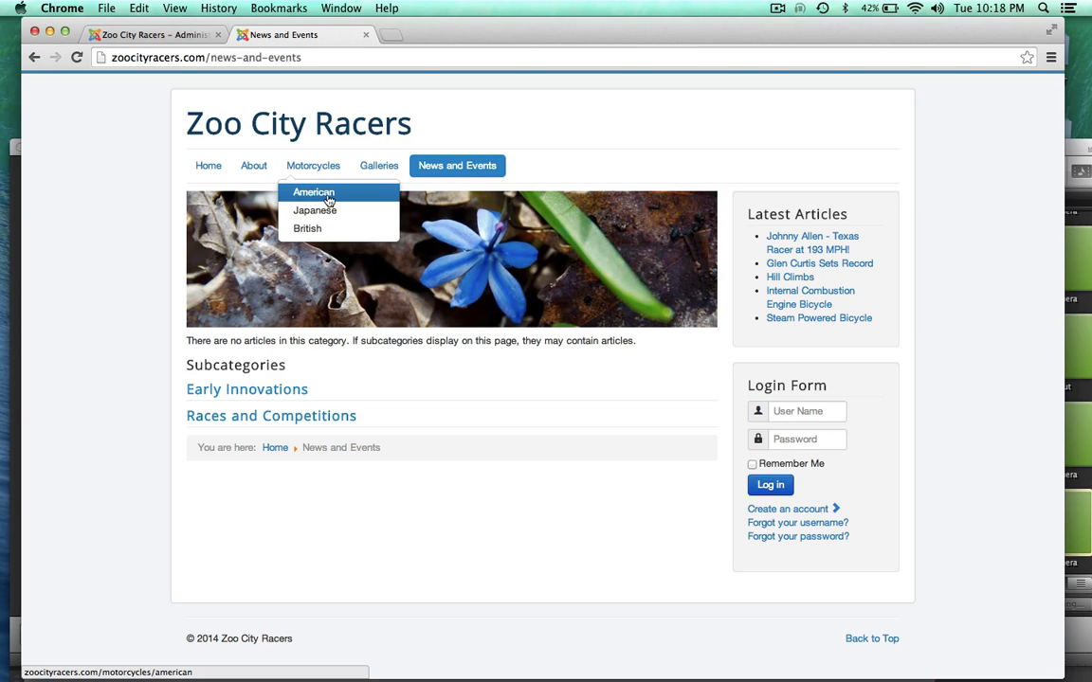
{"action": "mouse_move", "coordinate": [443, 167]}
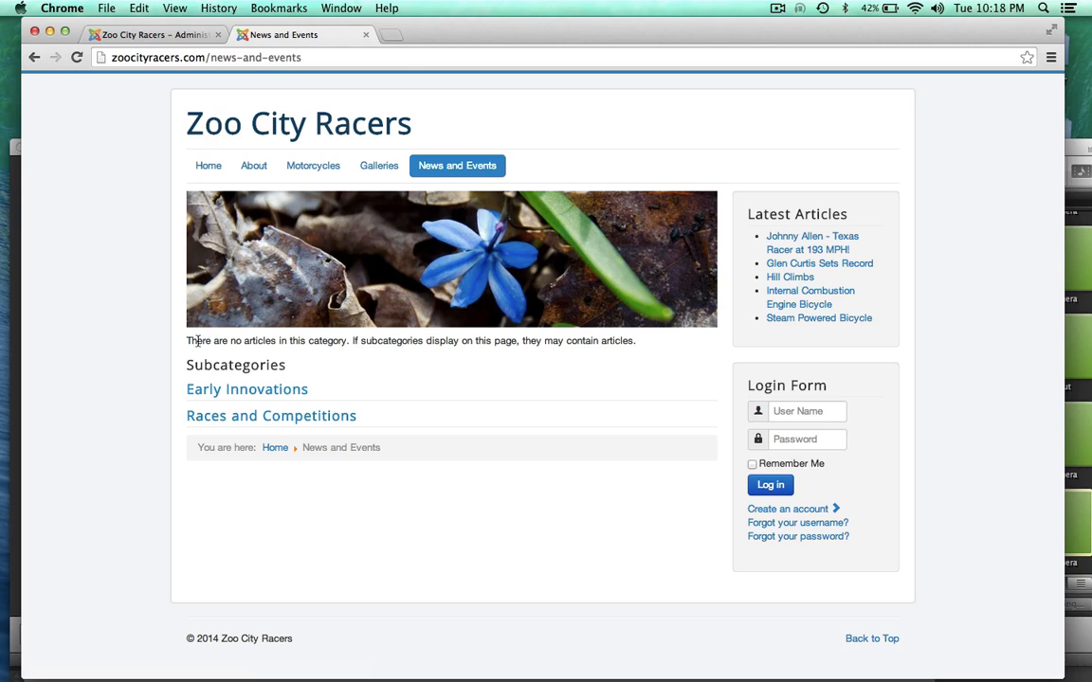
{"action": "left_click_drag", "start_coordinate": [187, 344], "coordinate": [662, 350]}
{"action": "left_click", "coordinate": [662, 369]}
{"action": "left_click", "coordinate": [168, 35]}
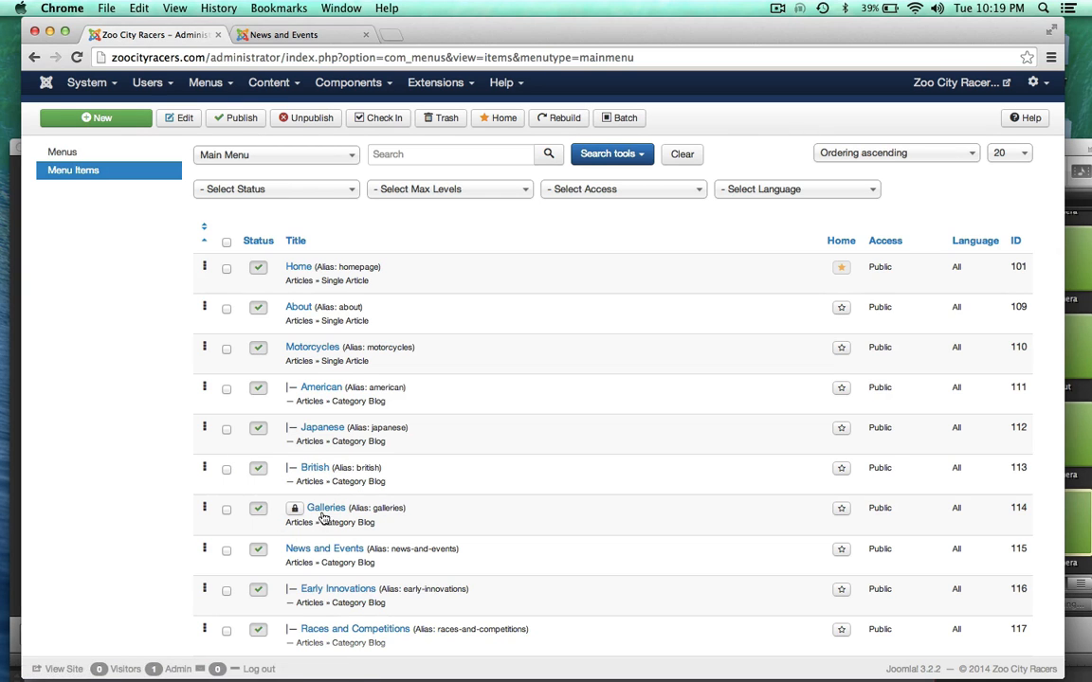
Step: Open the live Galleries page and compare it with the admin menu items
{"action": "left_click", "coordinate": [275, 34]}
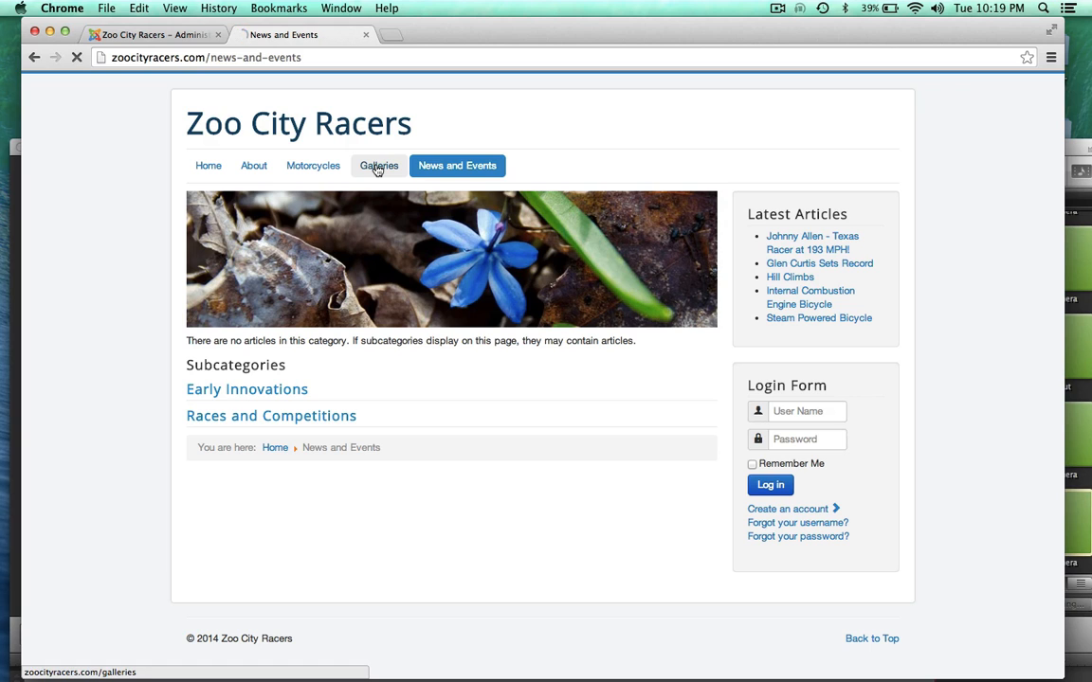
{"action": "left_click", "coordinate": [377, 166]}
{"action": "left_click", "coordinate": [149, 35]}
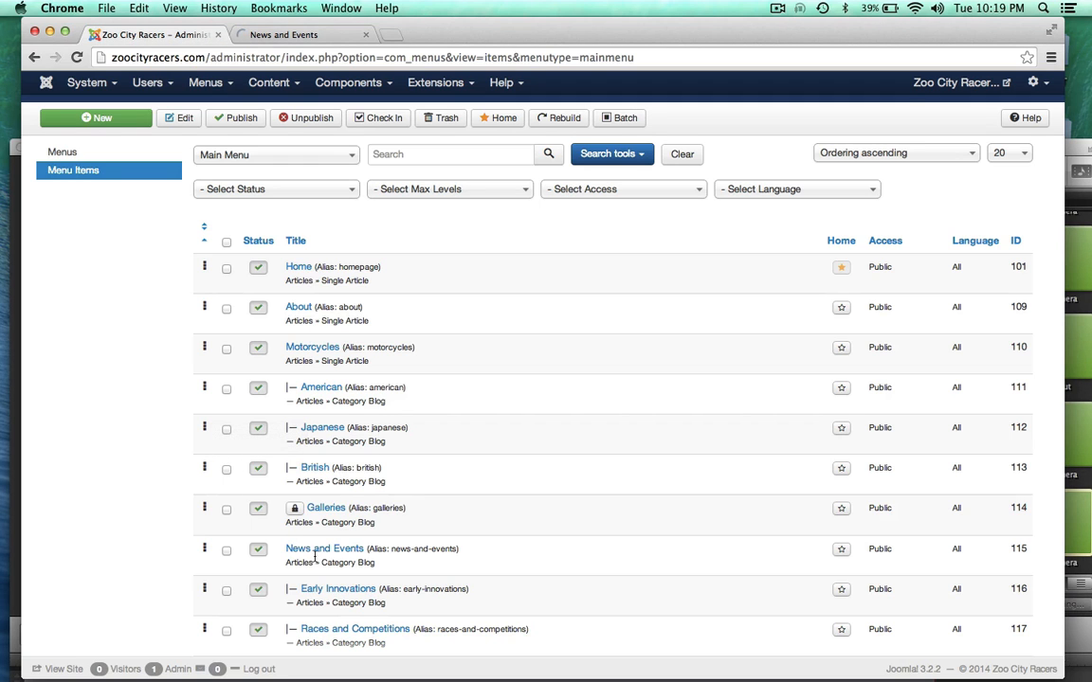
{"action": "left_click", "coordinate": [271, 35]}
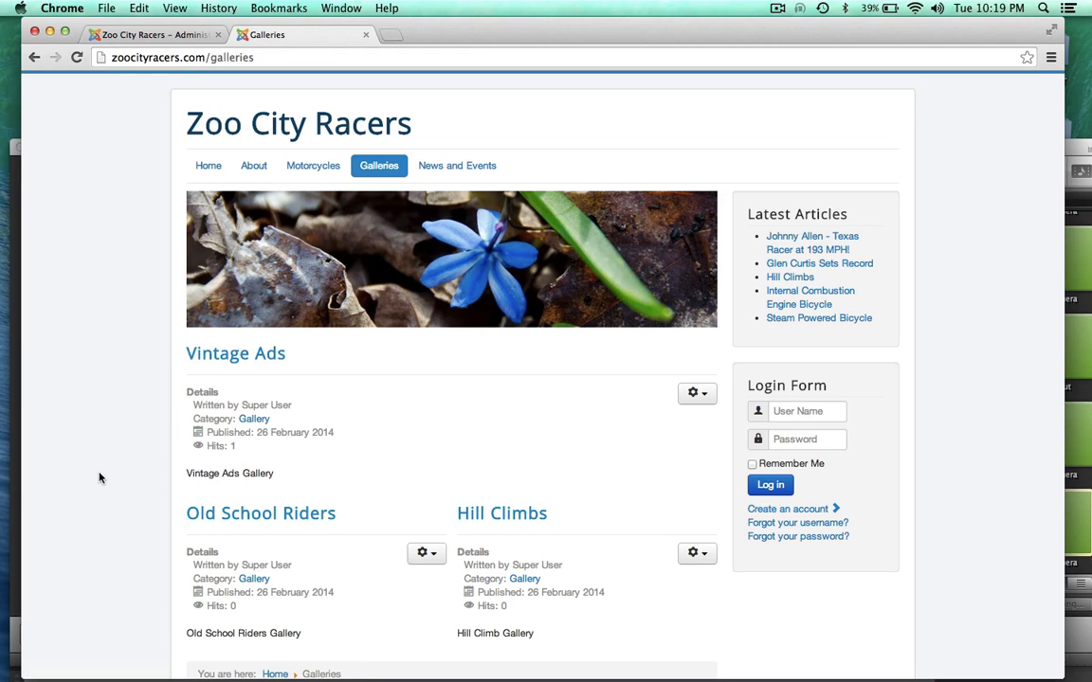
Step: Compare the live Races and Competitions page against the admin Main Menu items list
{"action": "left_click", "coordinate": [157, 35]}
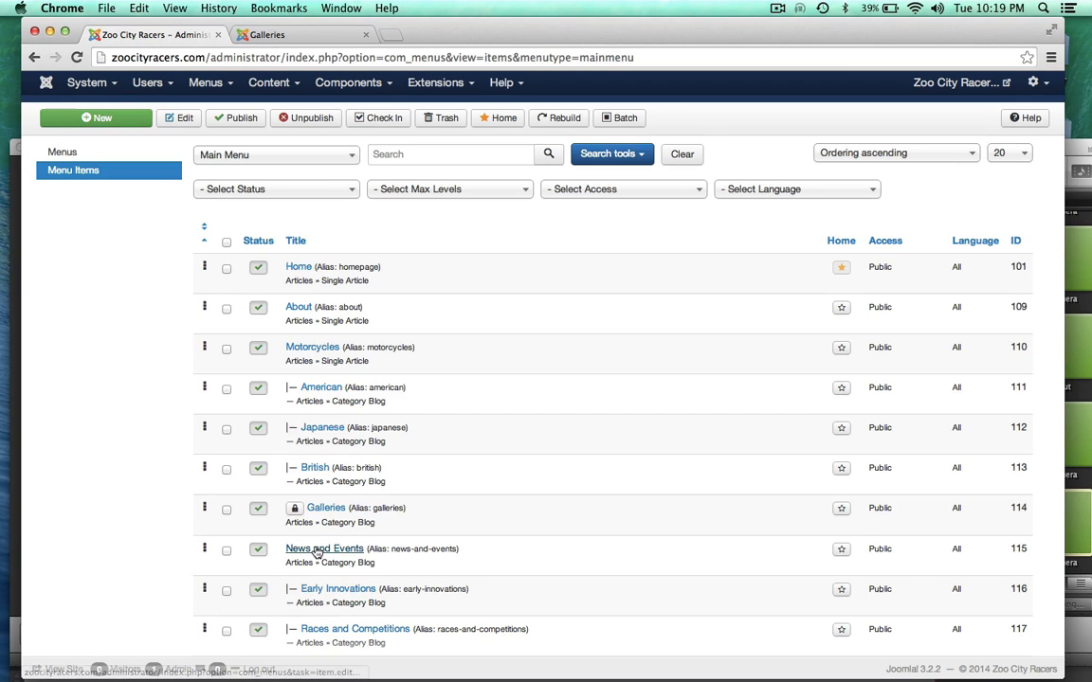
{"action": "left_click", "coordinate": [272, 35]}
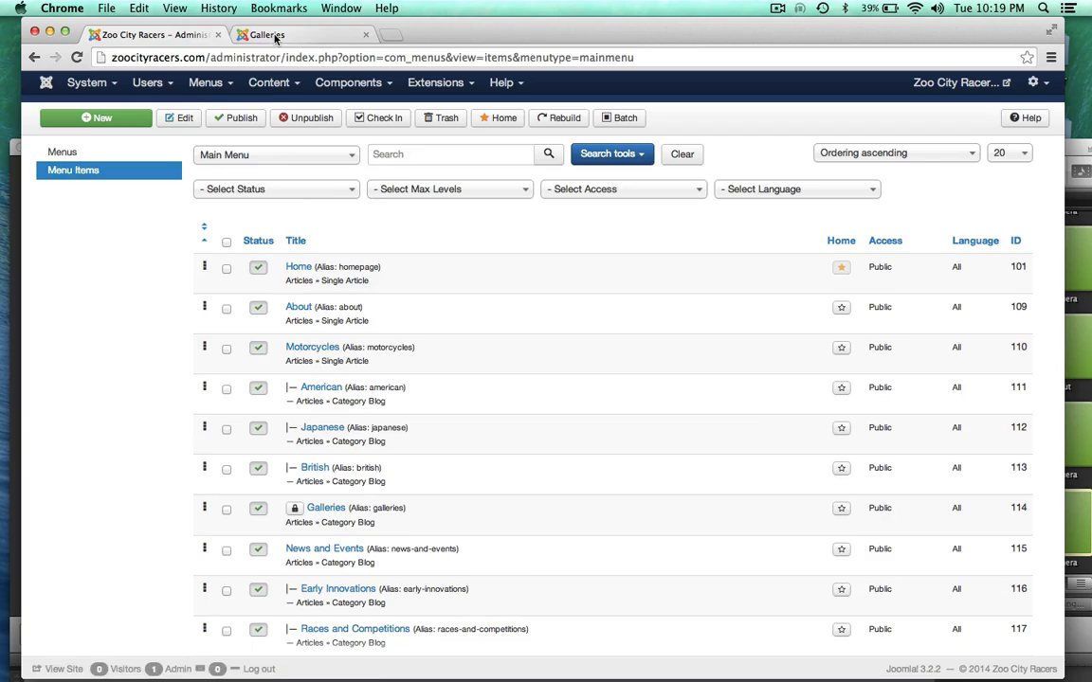
{"action": "mouse_move", "coordinate": [462, 167]}
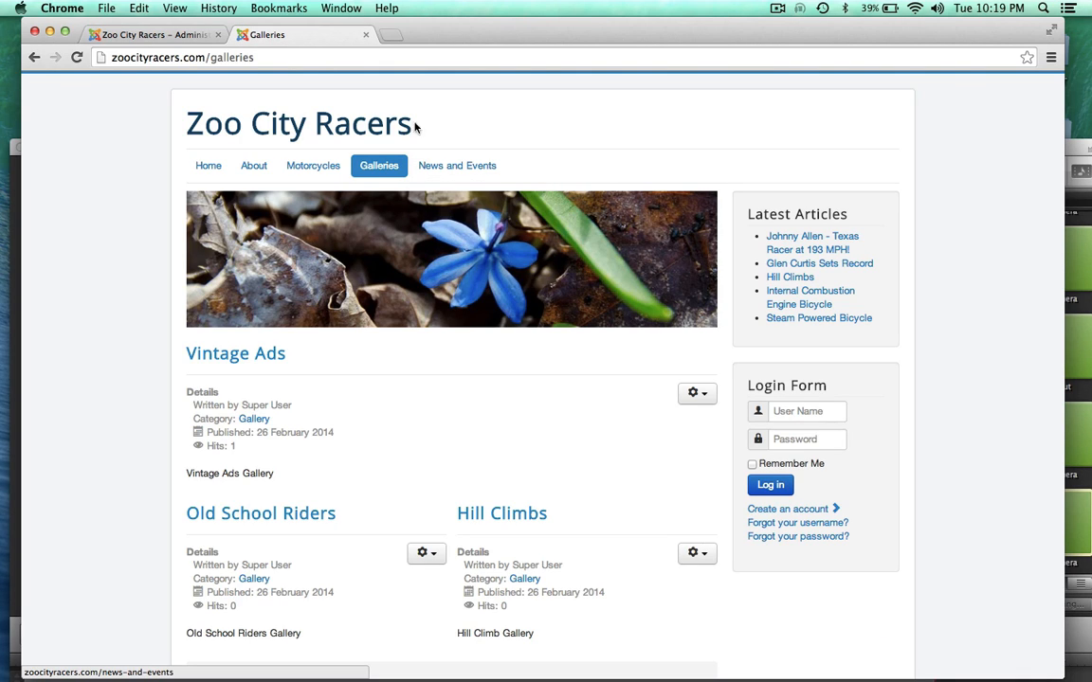
{"action": "left_click", "coordinate": [180, 35]}
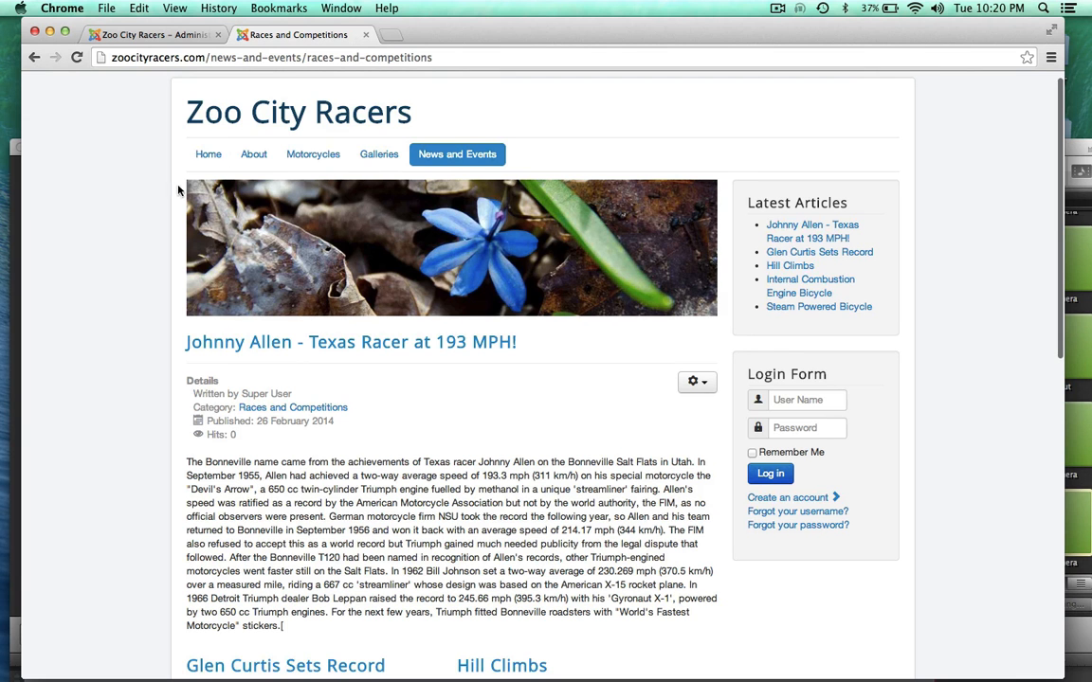
{"action": "left_click", "coordinate": [167, 37]}
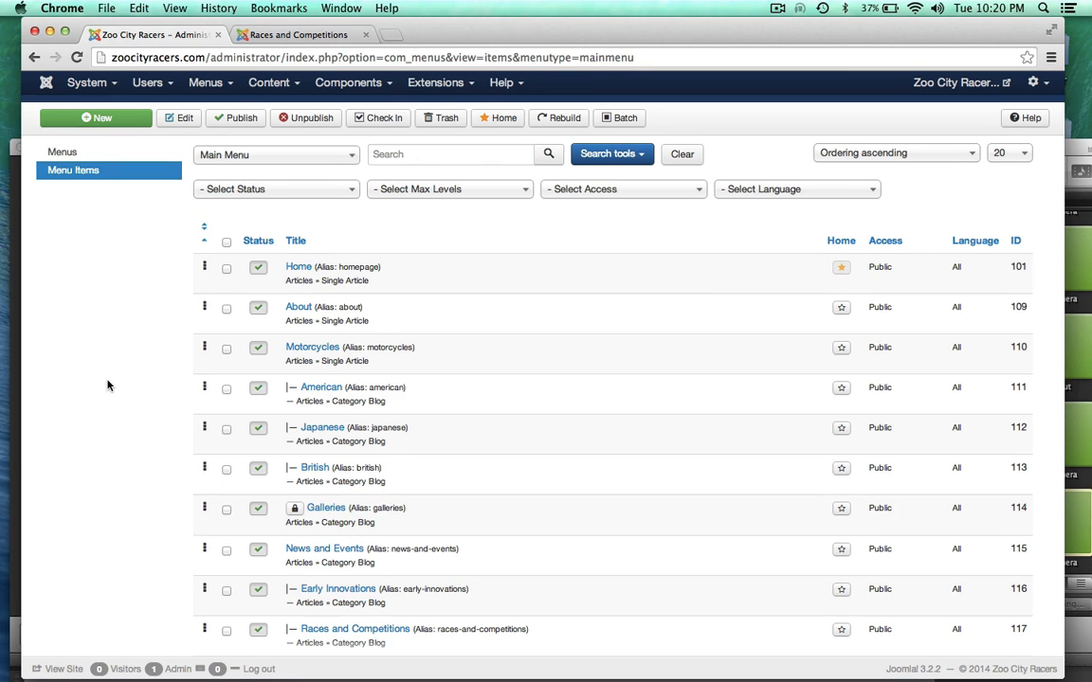
{"action": "key", "text": "ctrl+Tab"}
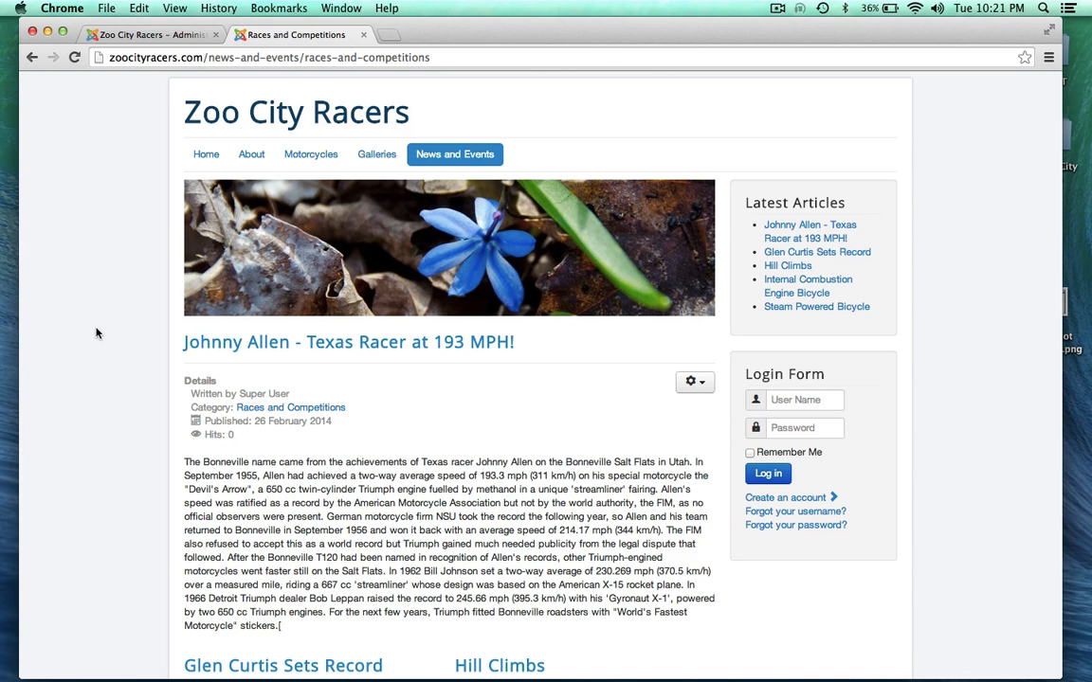
{"action": "scroll", "coordinate": [96, 333], "scroll_direction": "up", "scroll_amount": 1}
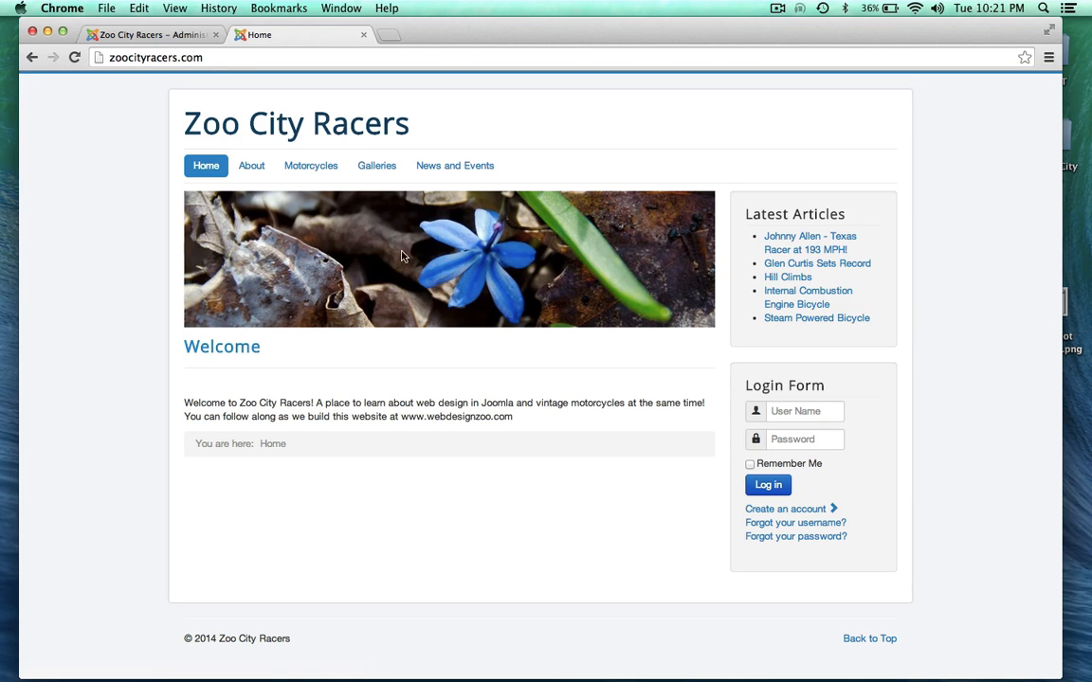
Step: Go to Content > Media Manager in the administrator
{"action": "left_click", "coordinate": [147, 36]}
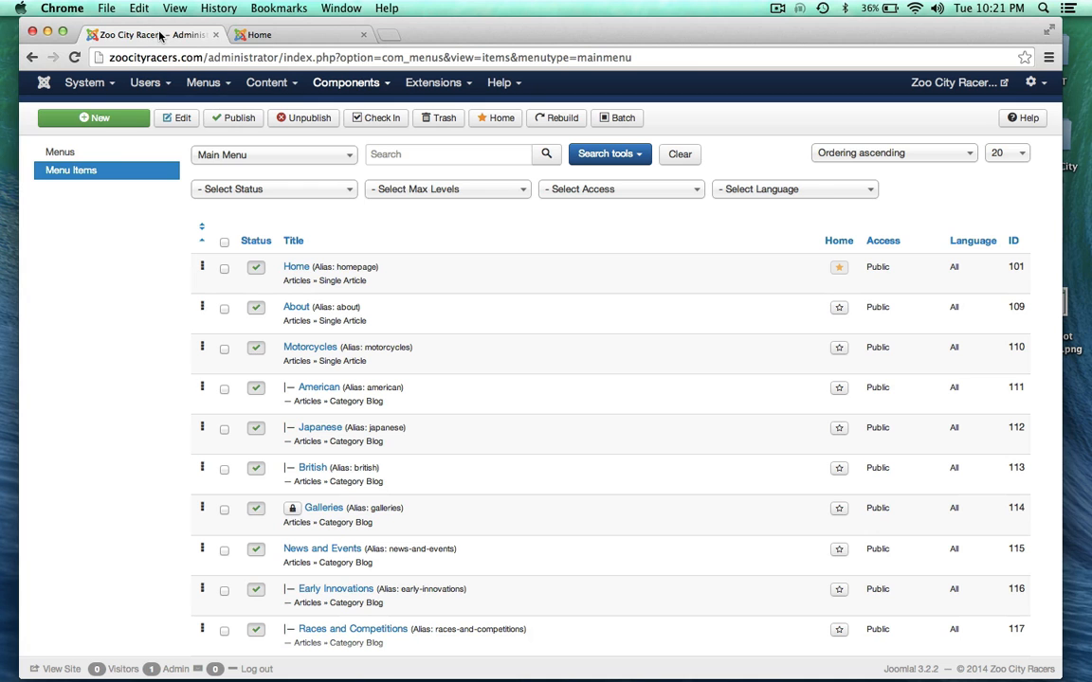
{"action": "left_click", "coordinate": [290, 84]}
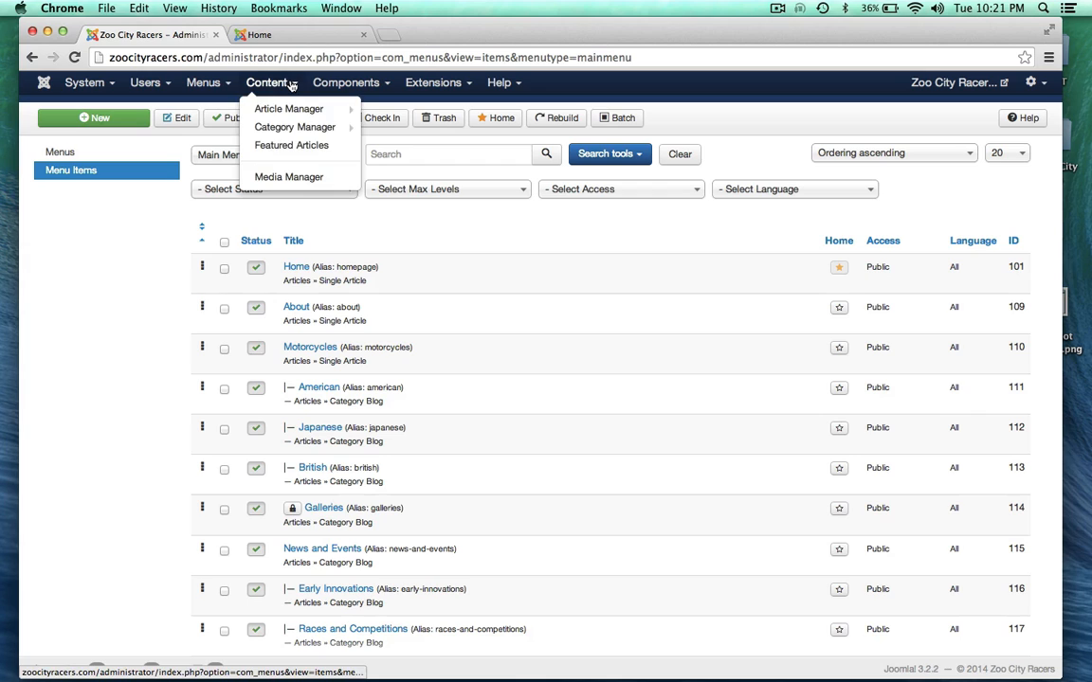
{"action": "left_click", "coordinate": [283, 180]}
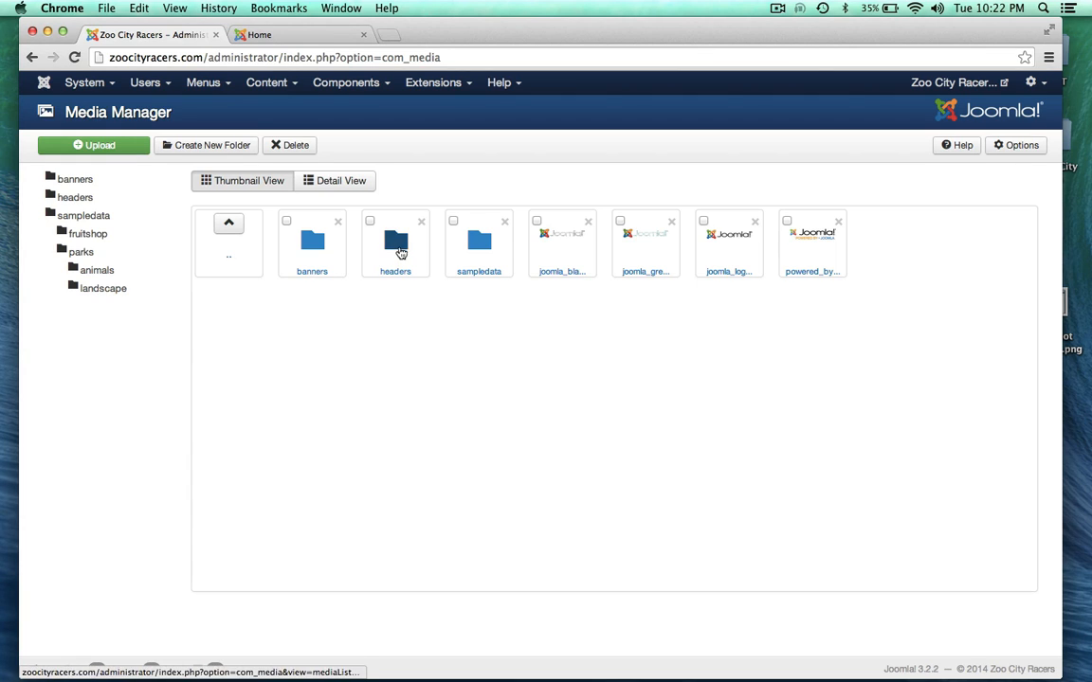
Step: Open the headers folder and preview the blue-flower.jpg header image enlarged
{"action": "left_click", "coordinate": [395, 243]}
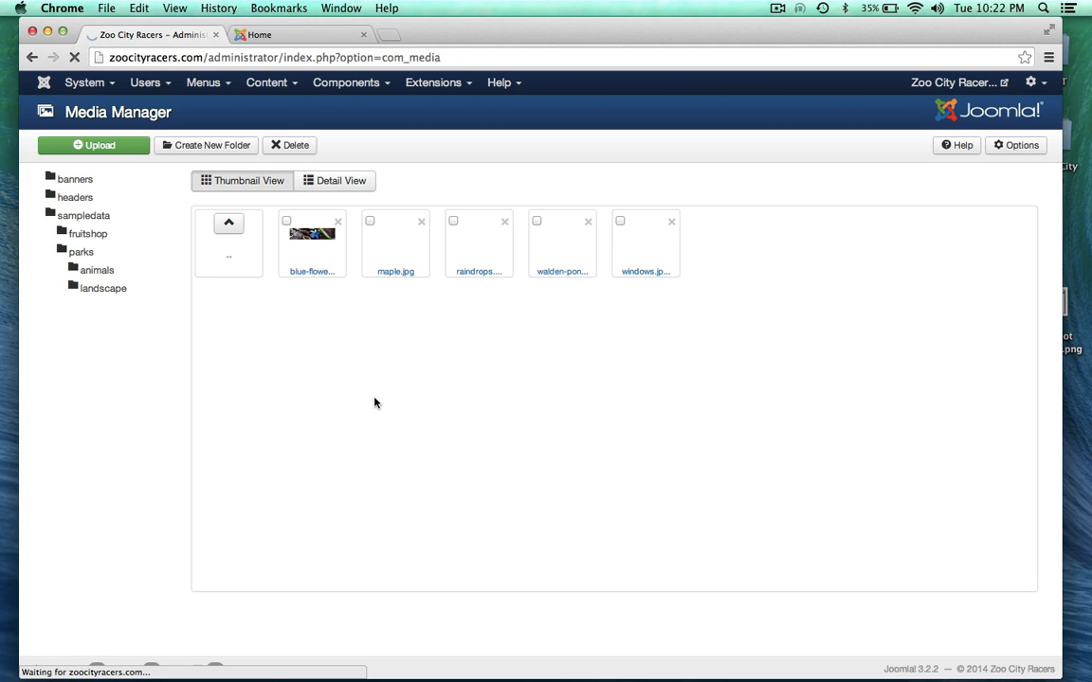
{"action": "left_click", "coordinate": [313, 241]}
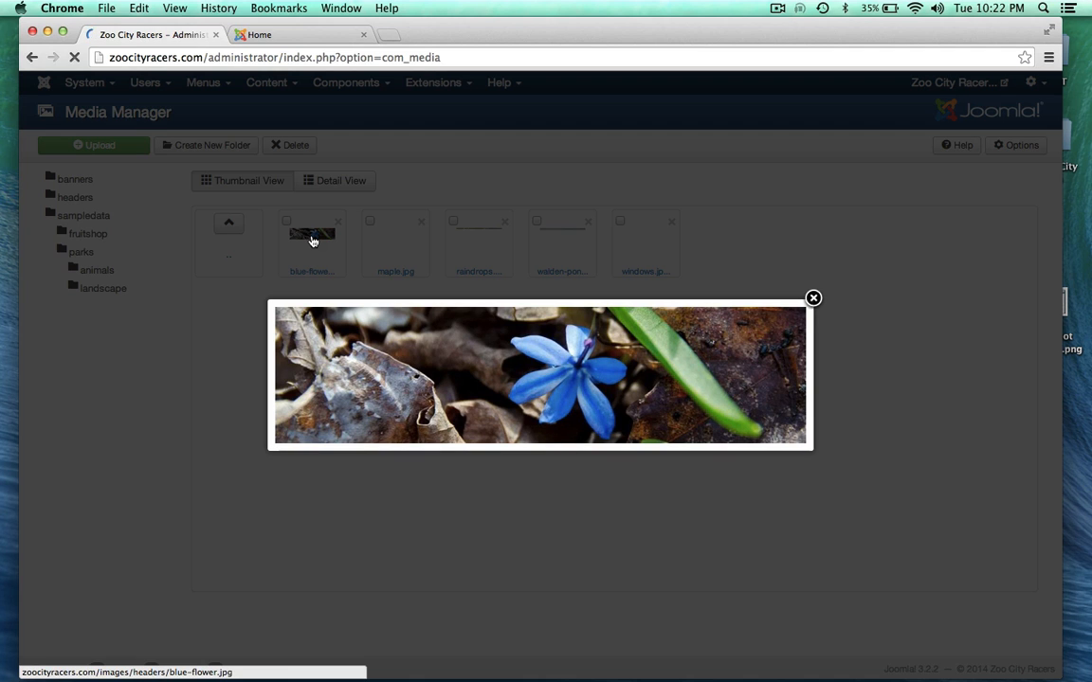
{"action": "left_click", "coordinate": [813, 299]}
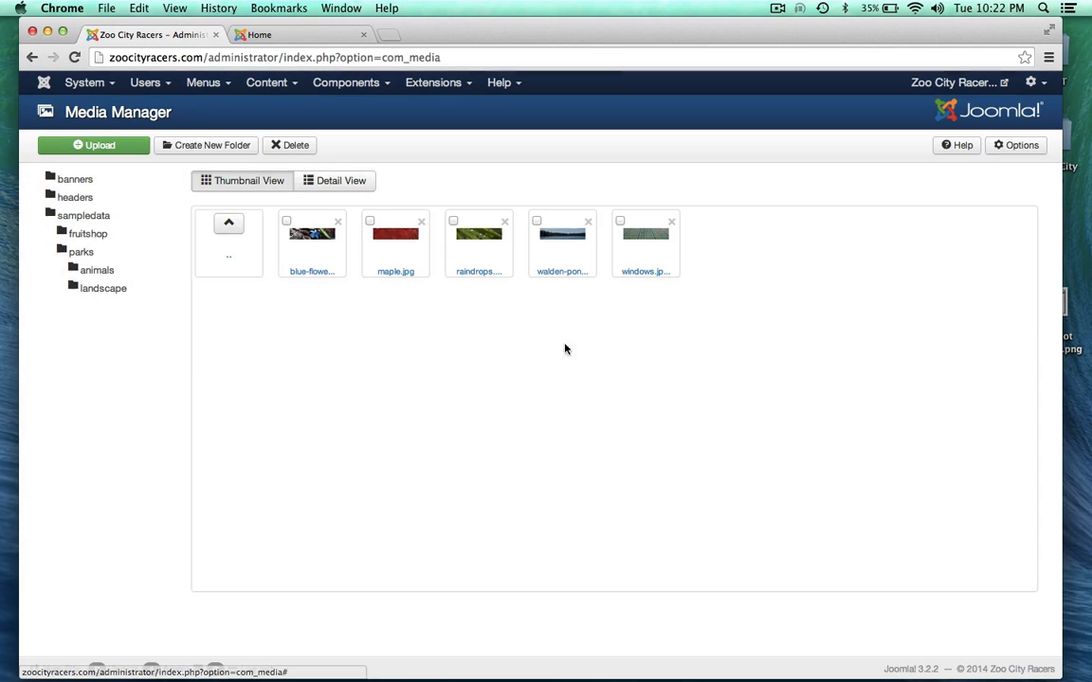
{"action": "left_click", "coordinate": [301, 36]}
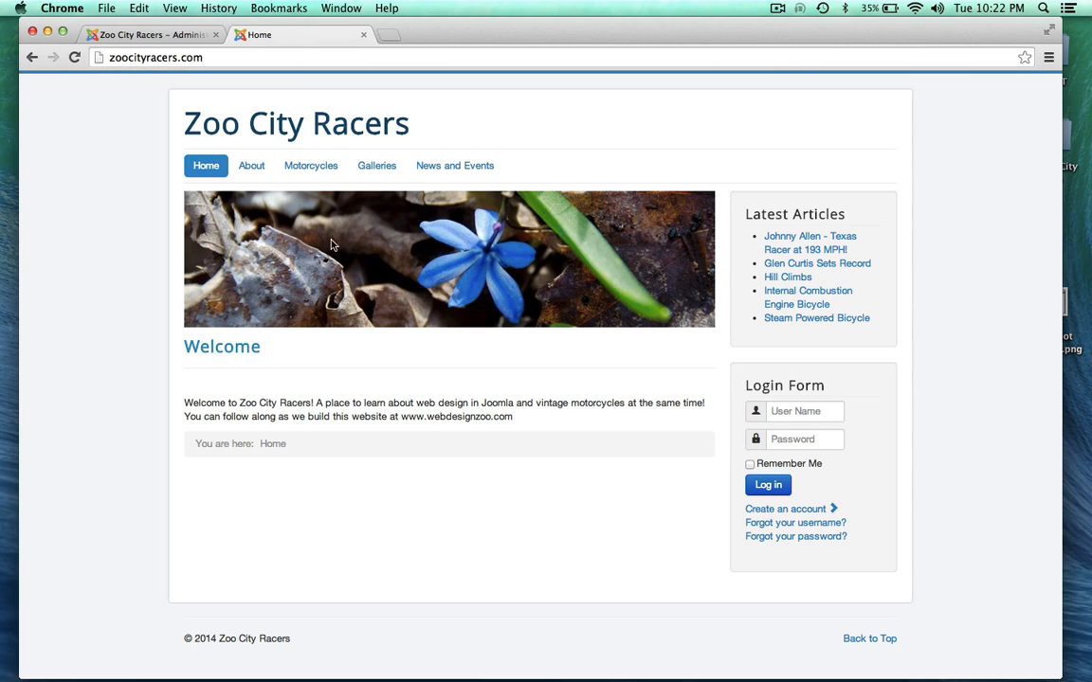
{"action": "left_click", "coordinate": [163, 36]}
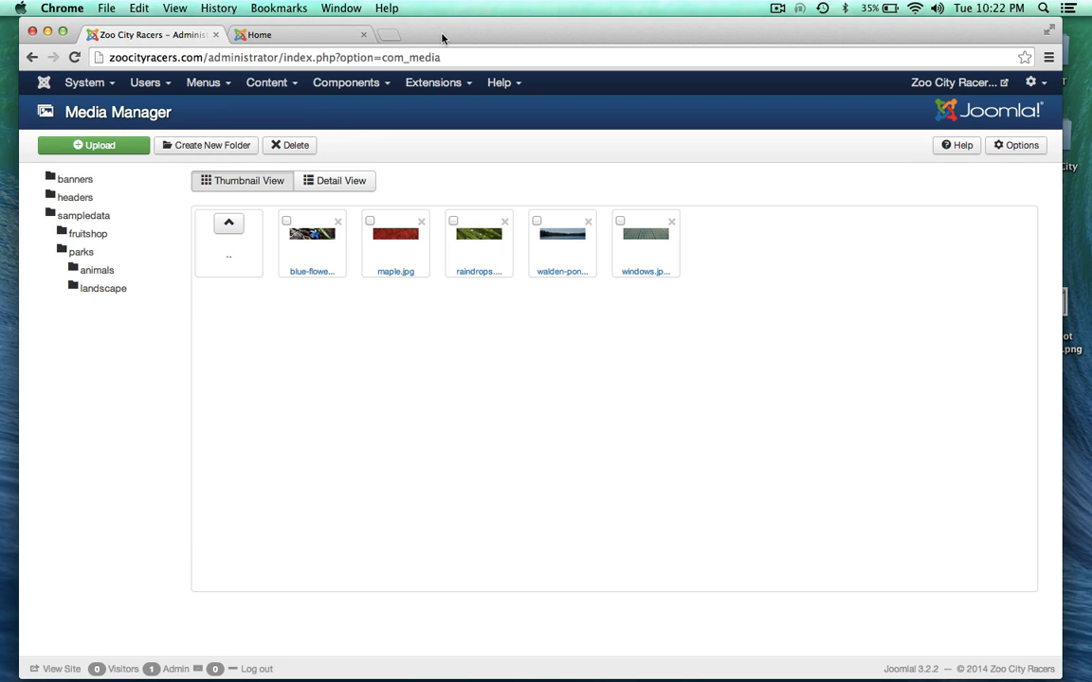
{"action": "left_click_drag", "start_coordinate": [441, 37], "coordinate": [435, 38]}
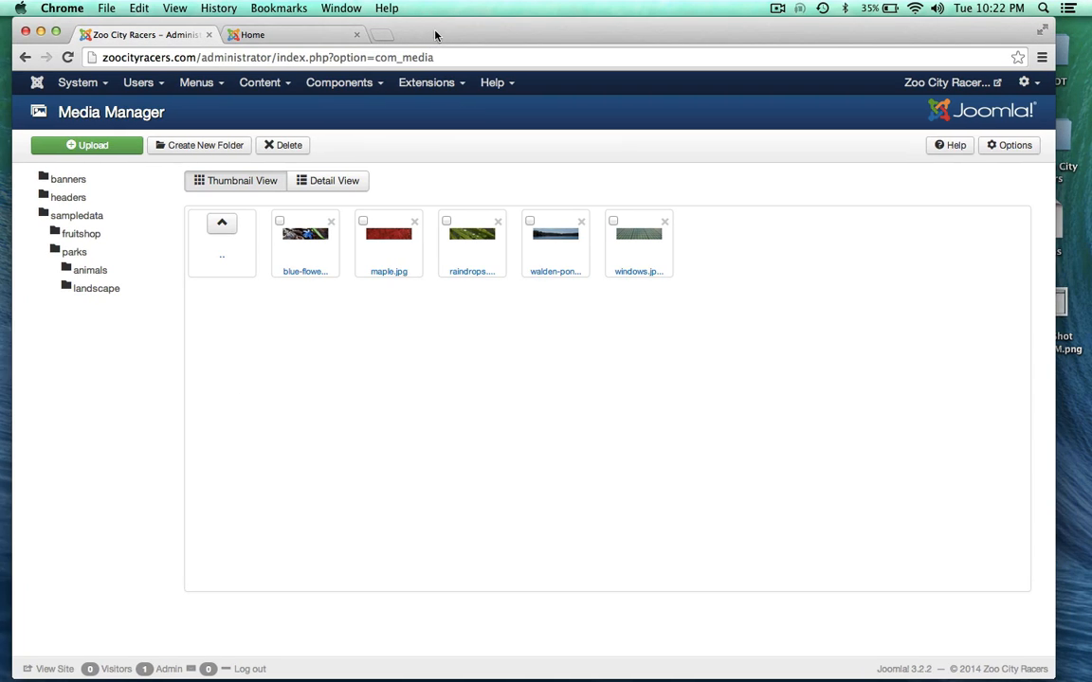
Step: Upload triumph_header.jpg from the local header folder into the headers media folder
{"action": "left_click", "coordinate": [116, 148]}
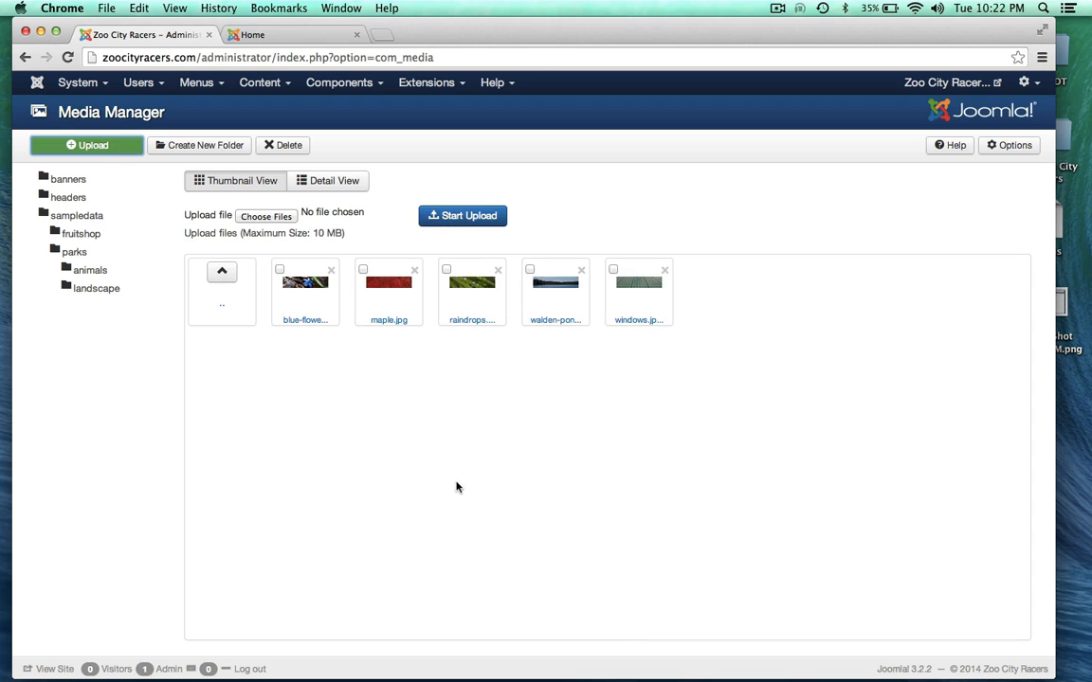
{"action": "left_click", "coordinate": [268, 216]}
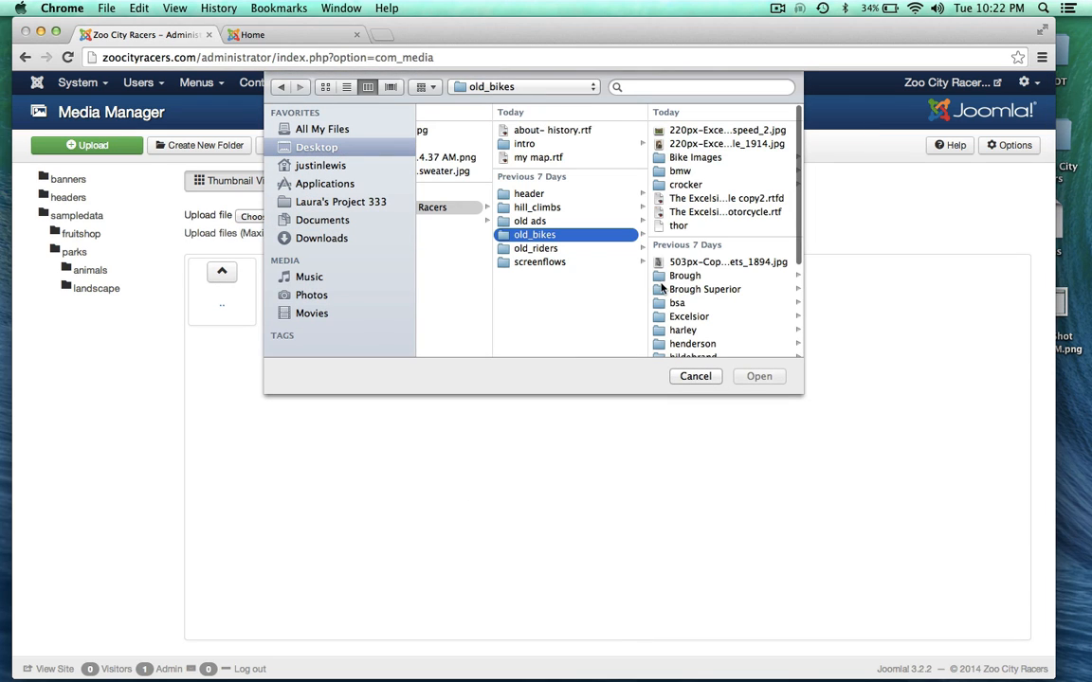
{"action": "left_click", "coordinate": [528, 194]}
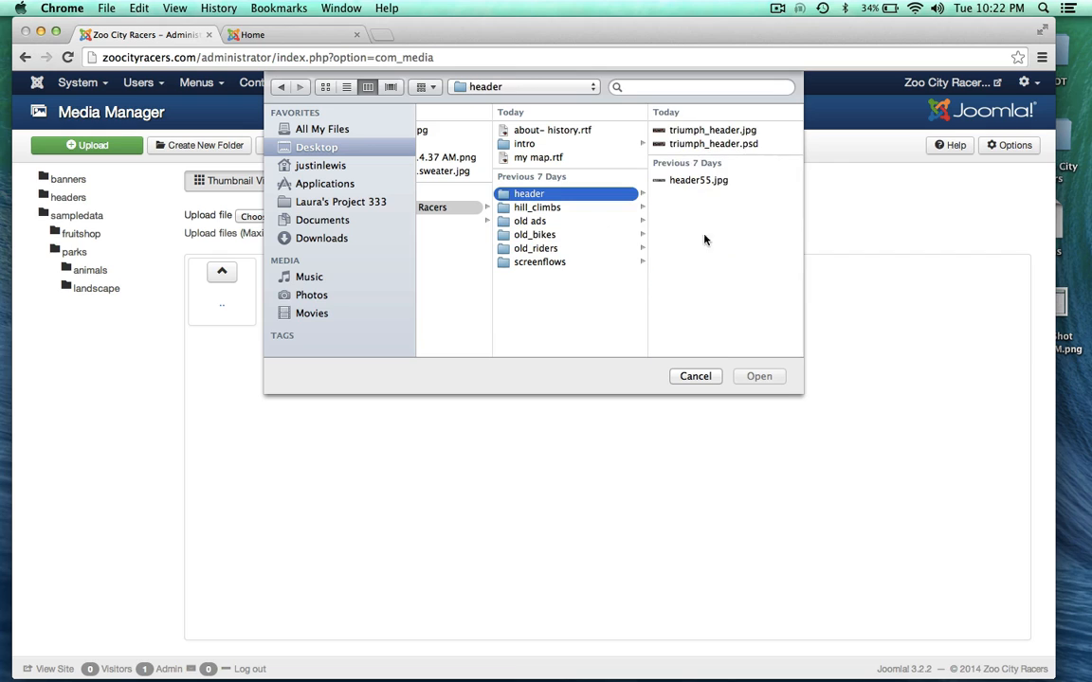
{"action": "left_click", "coordinate": [681, 131]}
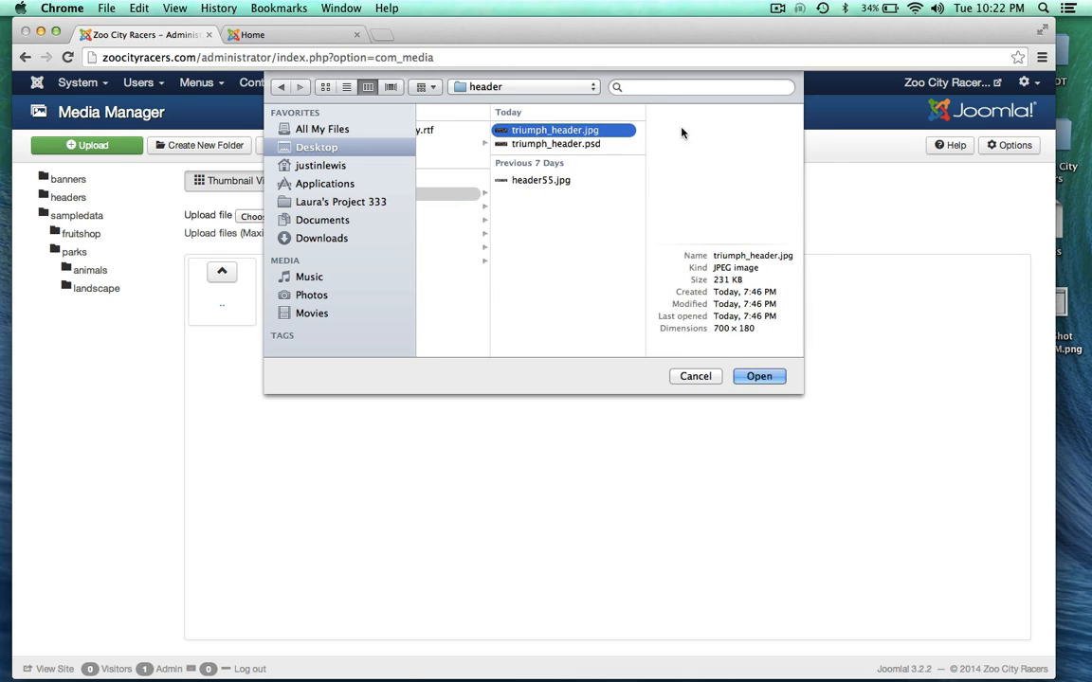
{"action": "left_click", "coordinate": [764, 377]}
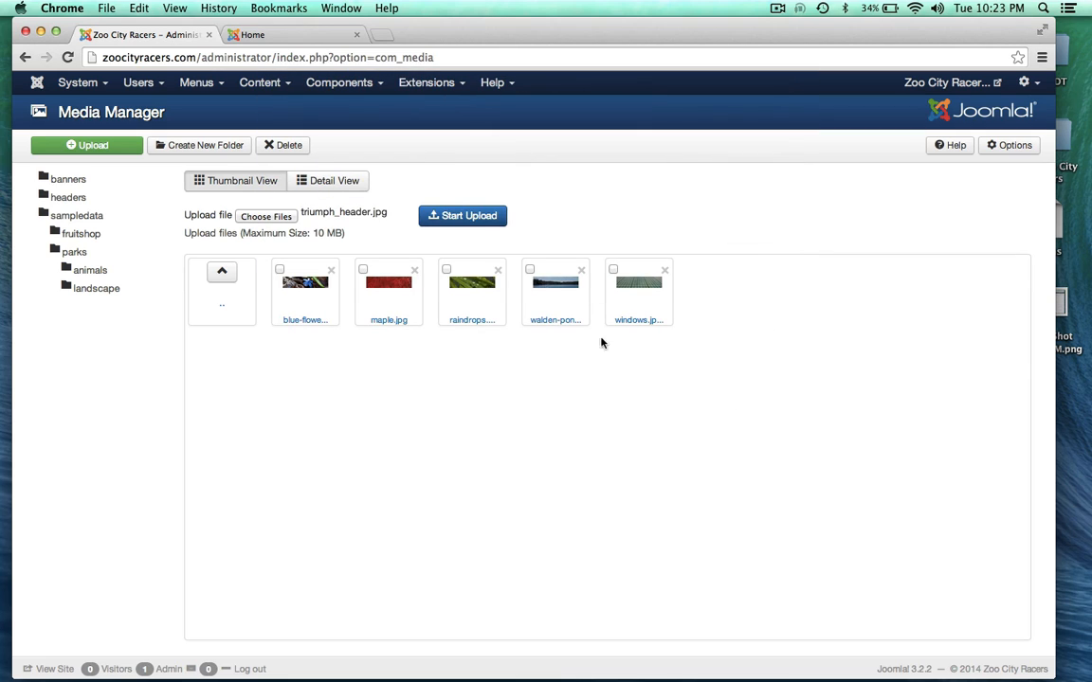
{"action": "left_click", "coordinate": [470, 217]}
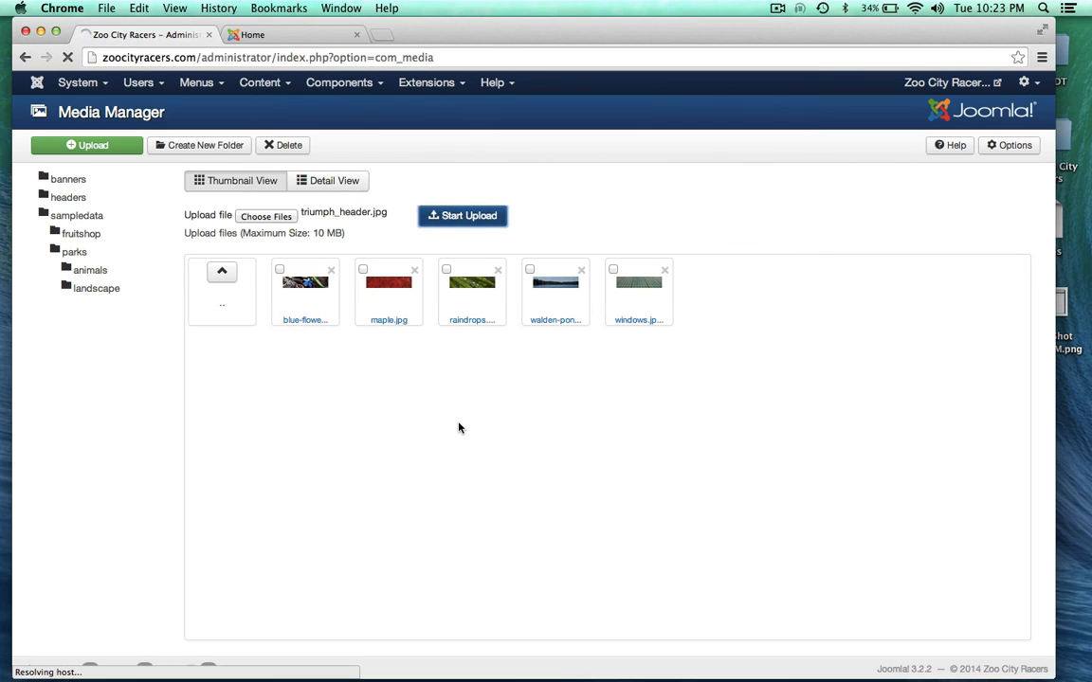
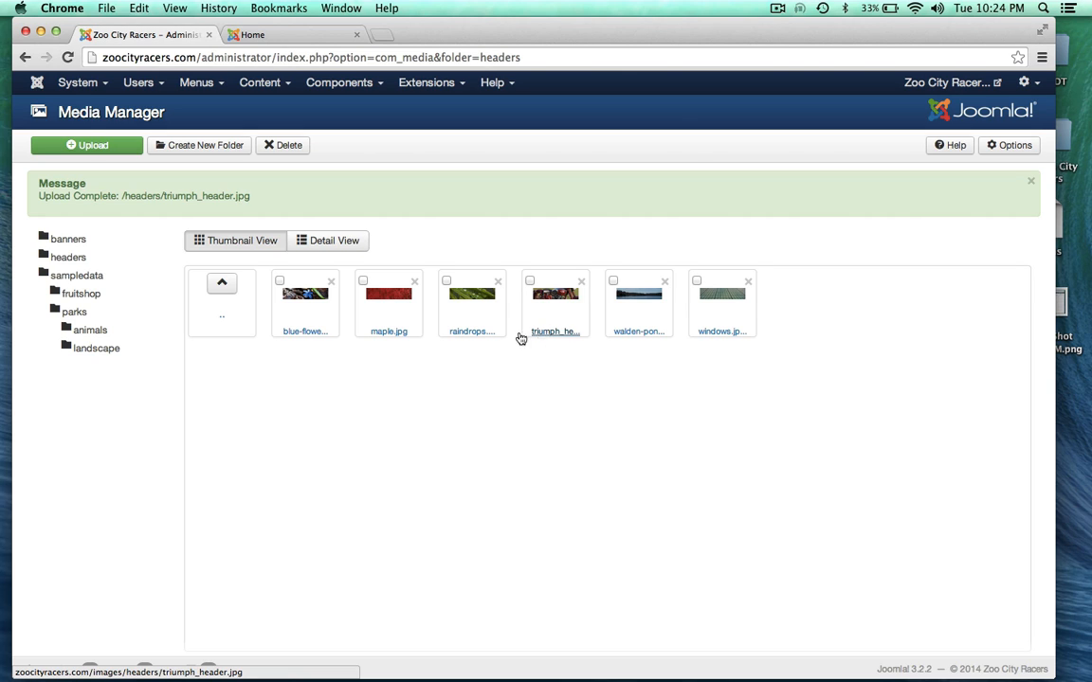
Step: Compare the blue-flower and triumph_header images in enlarged previews
{"action": "scroll", "coordinate": [478, 480], "scroll_direction": "down", "scroll_amount": 2}
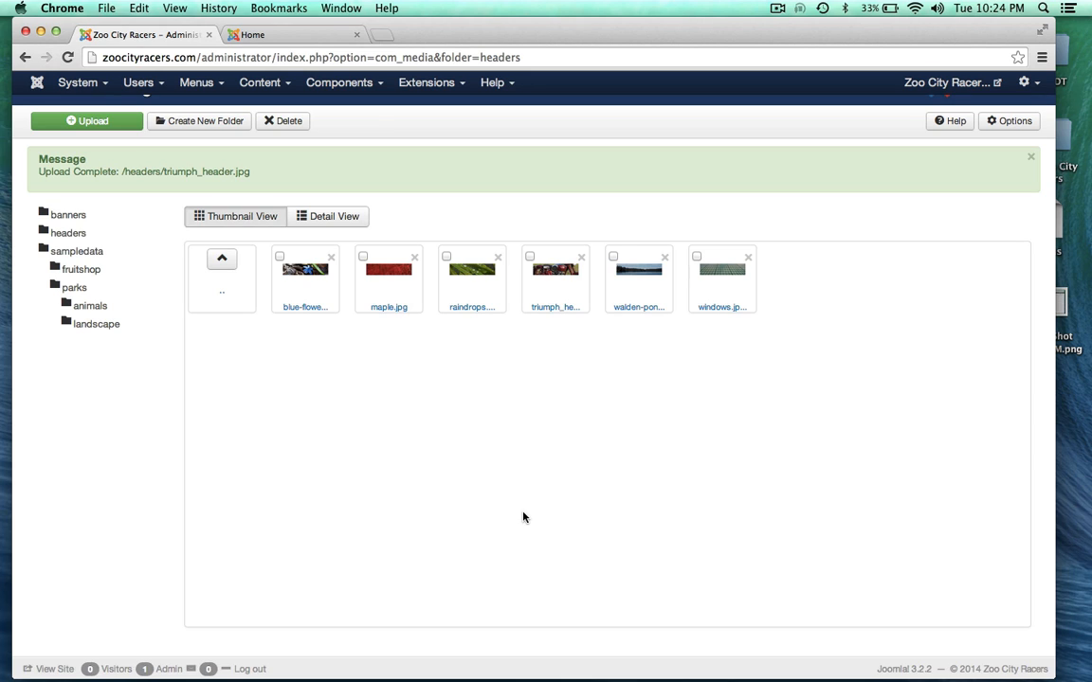
{"action": "left_click", "coordinate": [303, 272]}
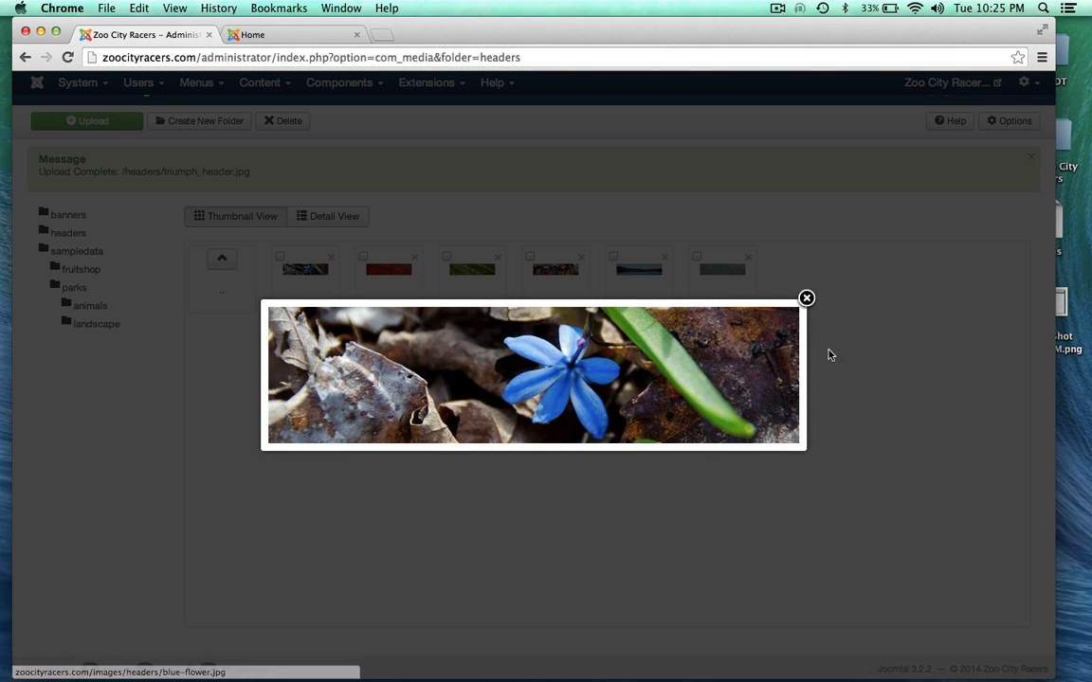
{"action": "left_click", "coordinate": [805, 299]}
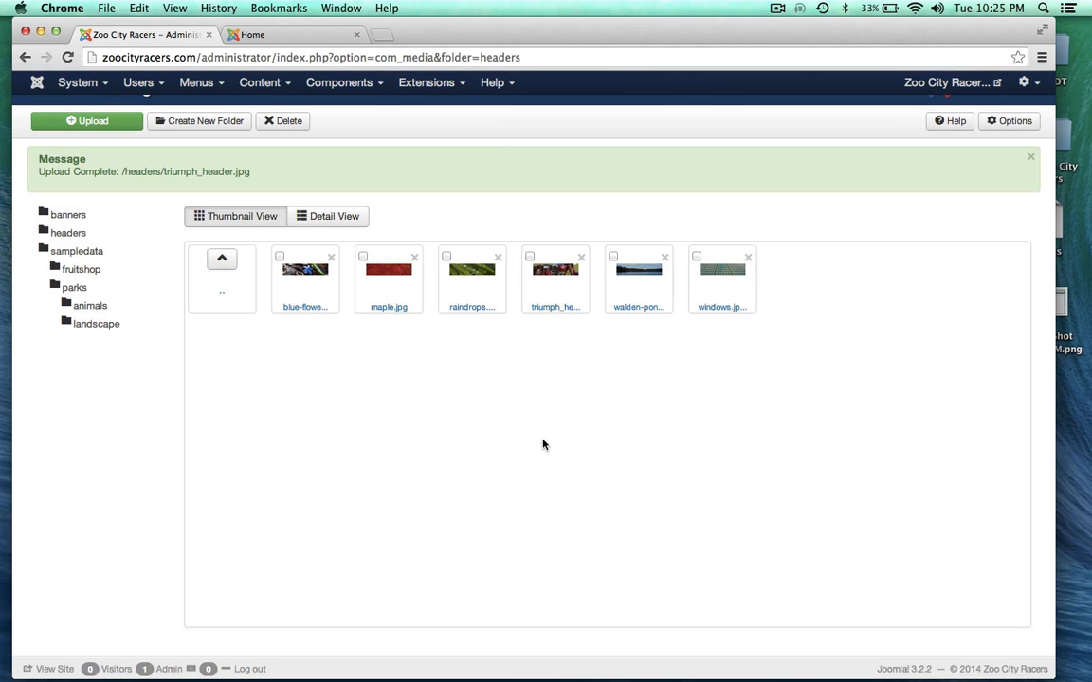
{"action": "left_click", "coordinate": [553, 269]}
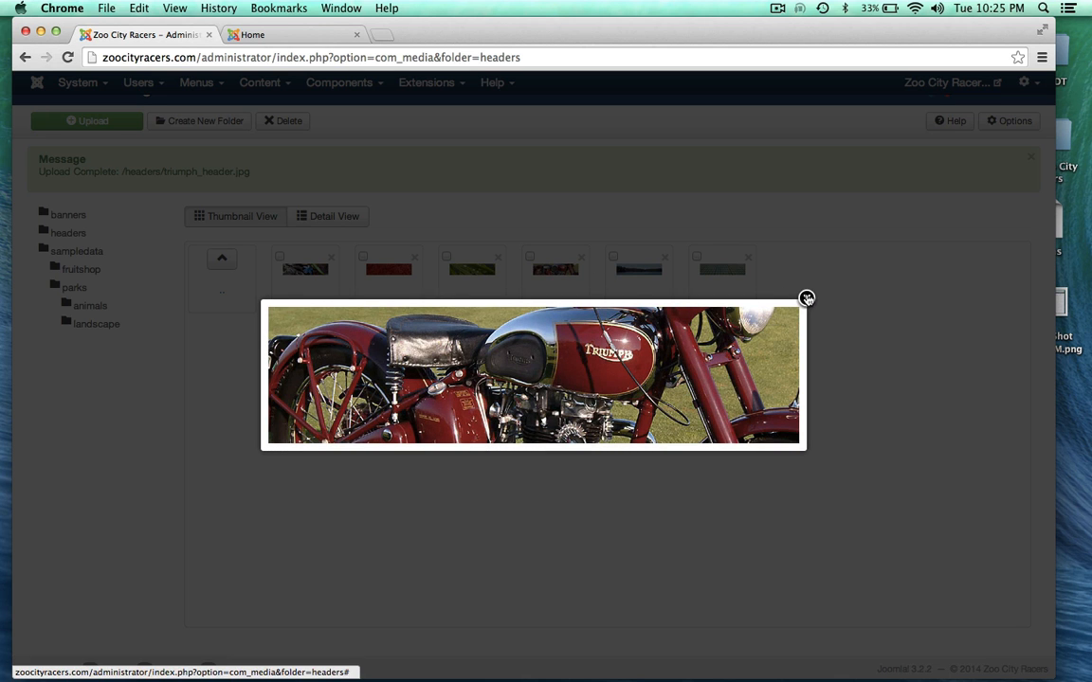
{"action": "left_click", "coordinate": [805, 296]}
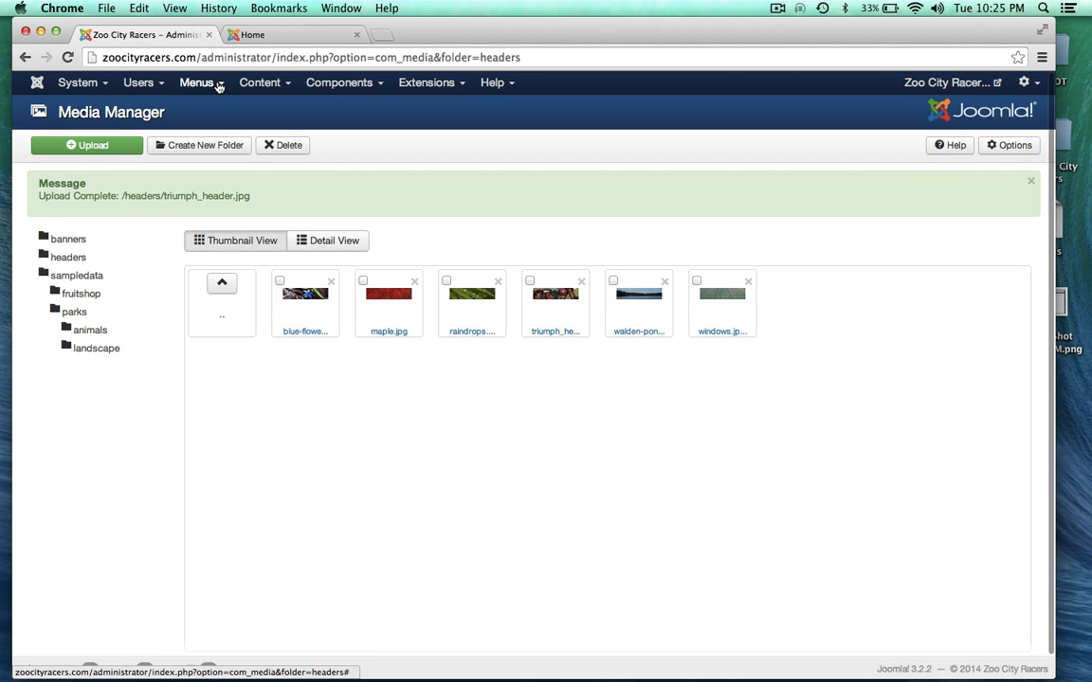
Step: Check the live home page, then open the Image Module from the Module Manager
{"action": "left_click", "coordinate": [428, 82]}
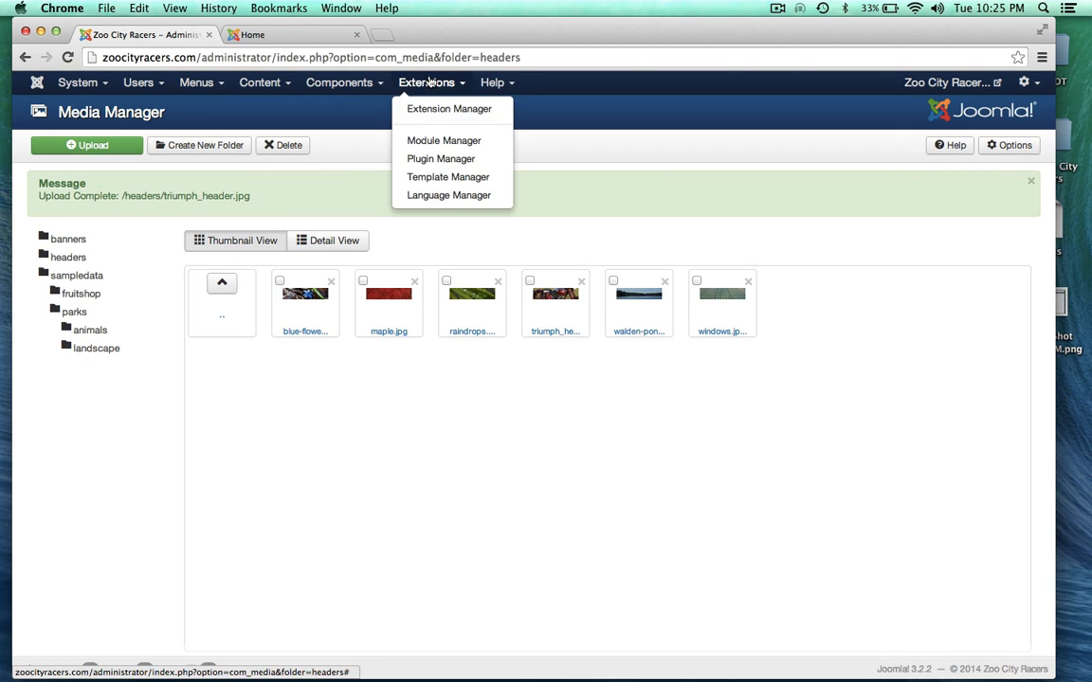
{"action": "left_click", "coordinate": [417, 140]}
{"action": "left_click", "coordinate": [299, 34]}
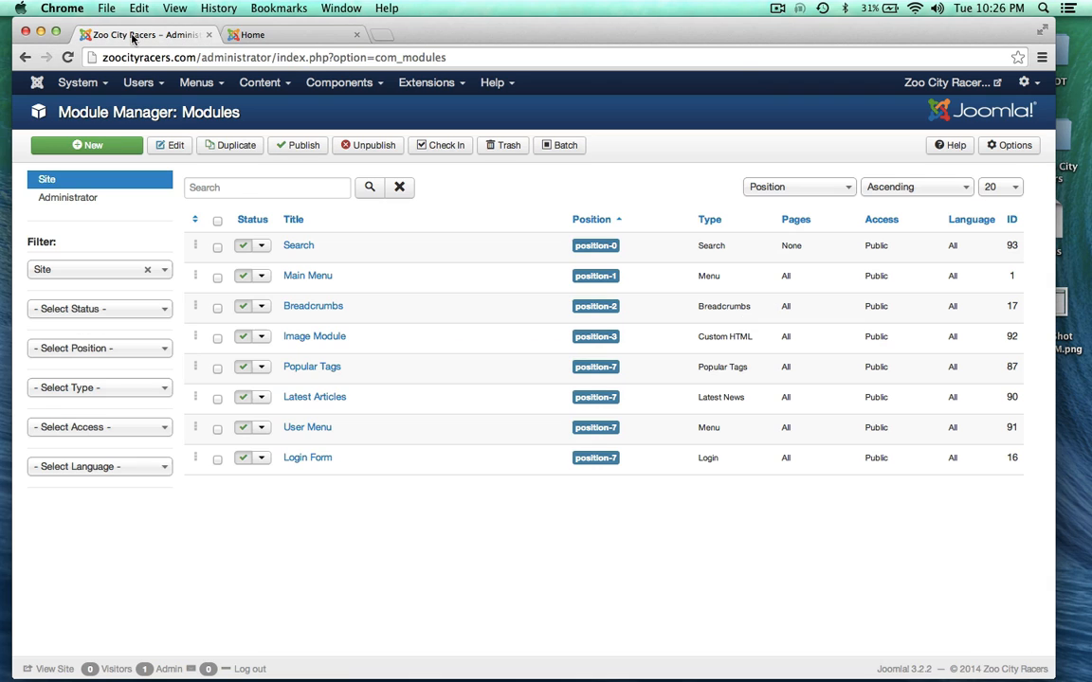
{"action": "left_click", "coordinate": [132, 35]}
{"action": "left_click", "coordinate": [298, 341]}
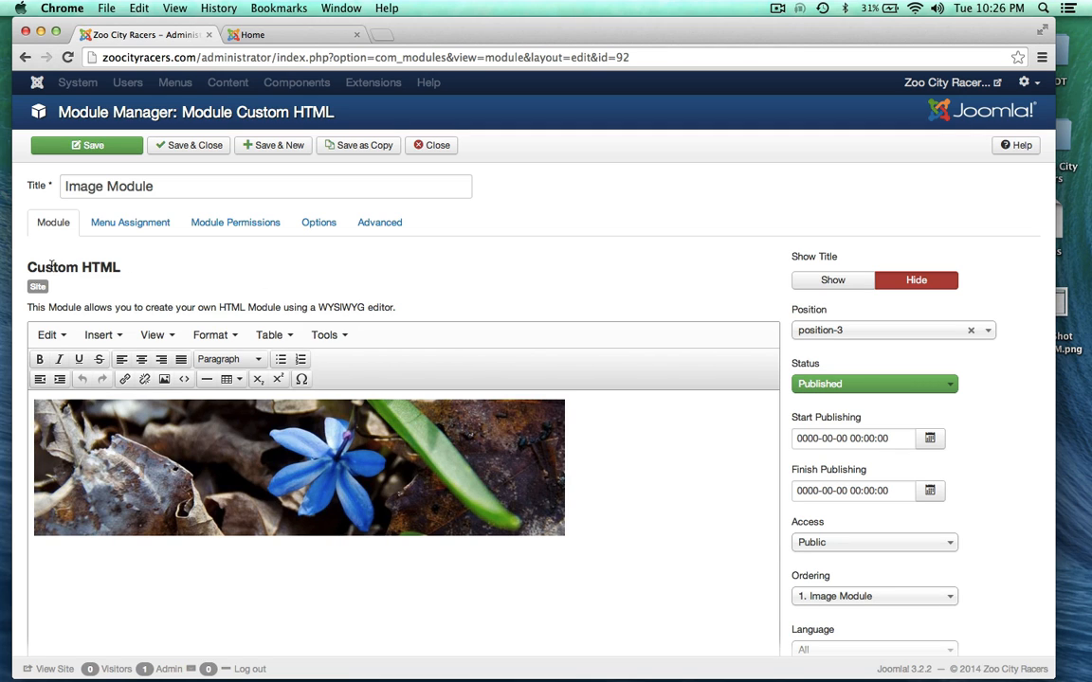
{"action": "scroll", "coordinate": [473, 369], "scroll_direction": "down", "scroll_amount": 5}
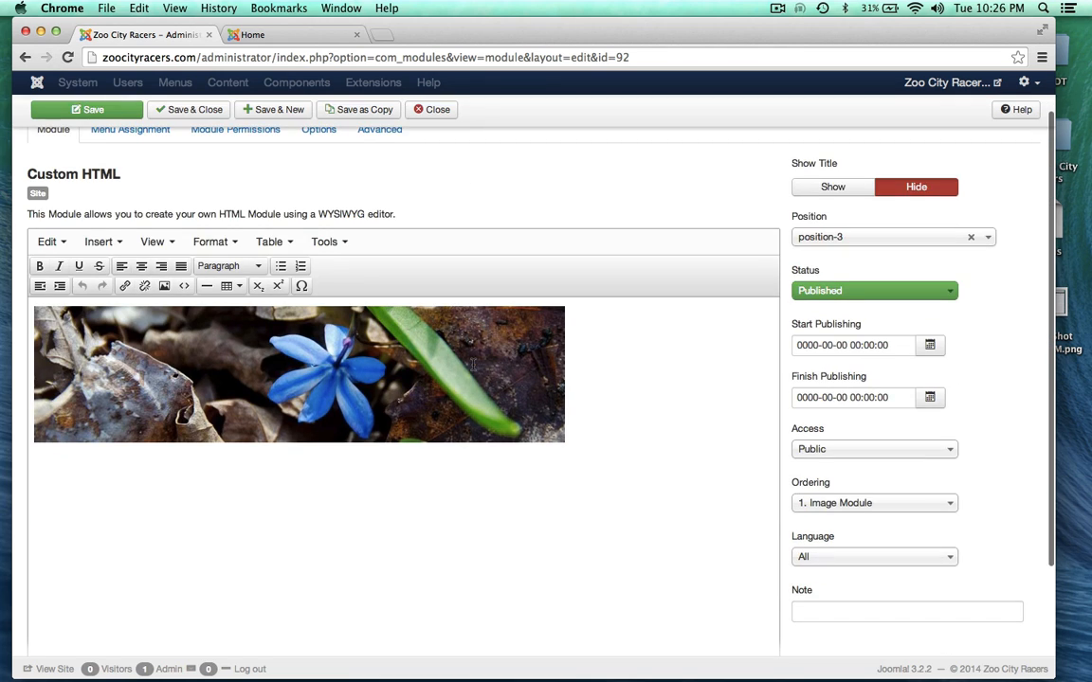
{"action": "scroll", "coordinate": [572, 198], "scroll_direction": "down", "scroll_amount": 3}
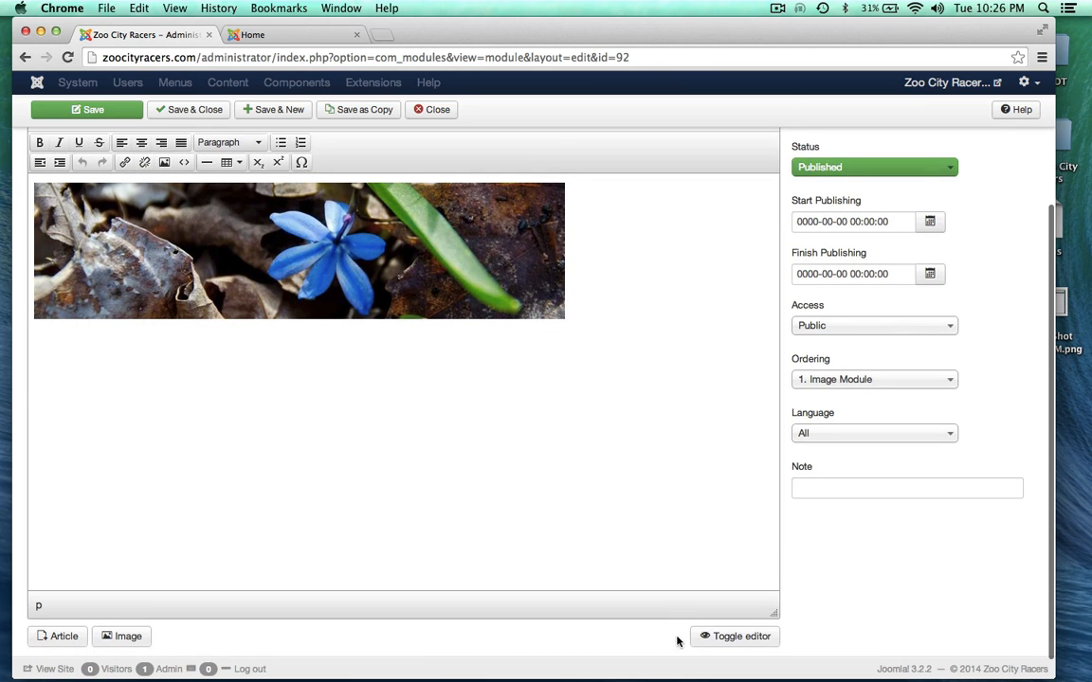
{"action": "left_click", "coordinate": [738, 637]}
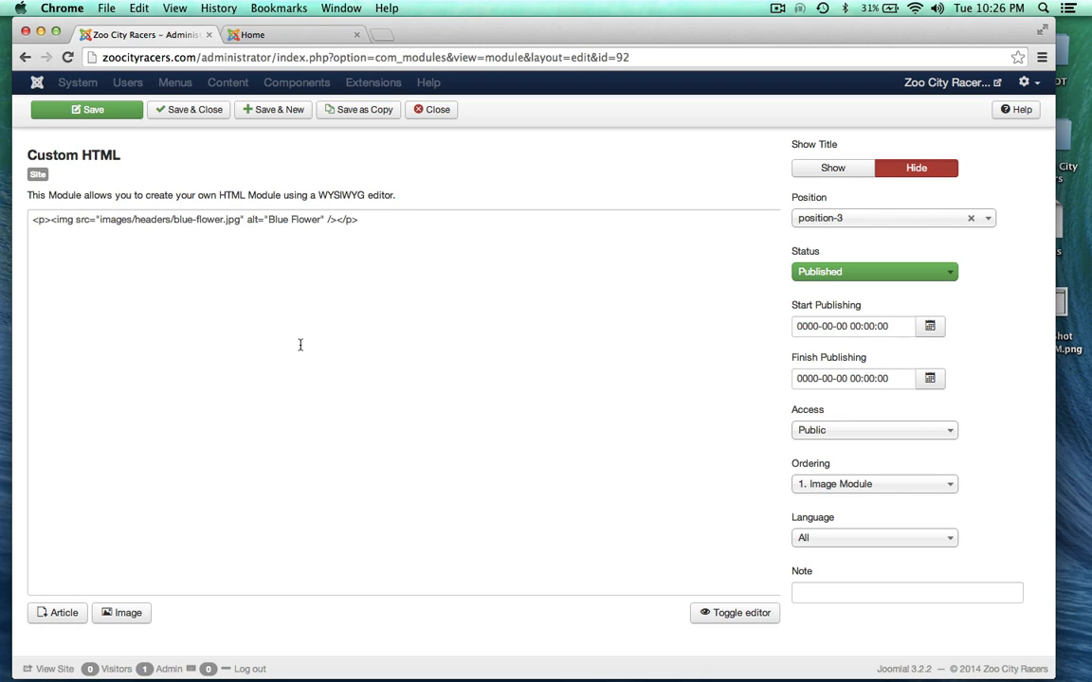
{"action": "left_click_drag", "start_coordinate": [171, 219], "coordinate": [223, 221]}
{"action": "left_click", "coordinate": [190, 219]}
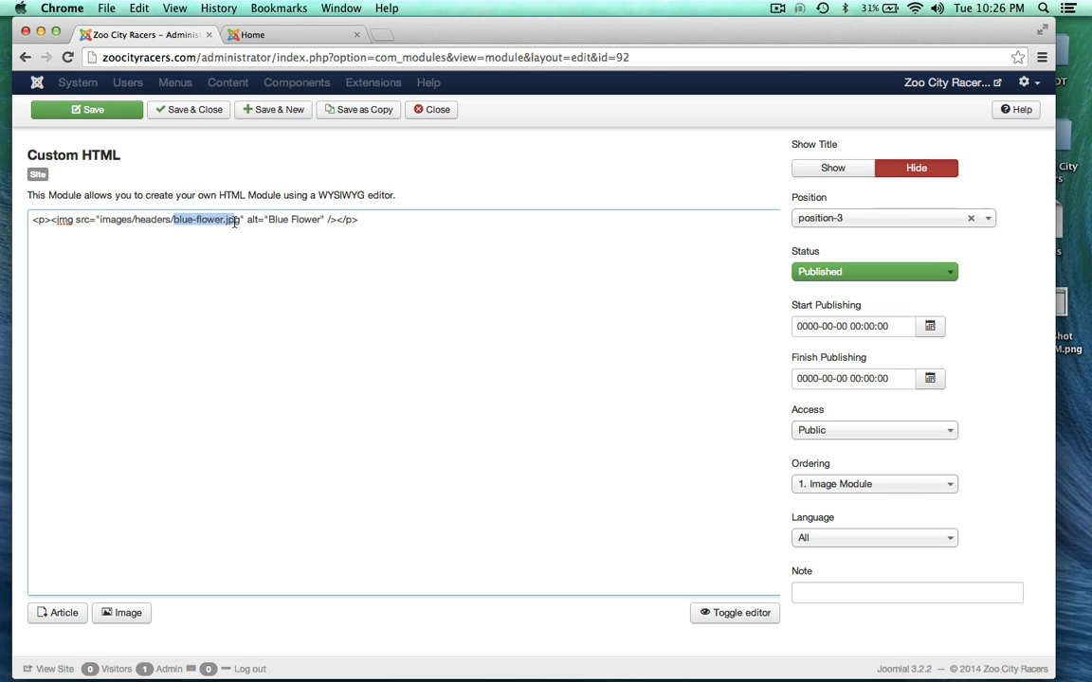
{"action": "left_click", "coordinate": [271, 324]}
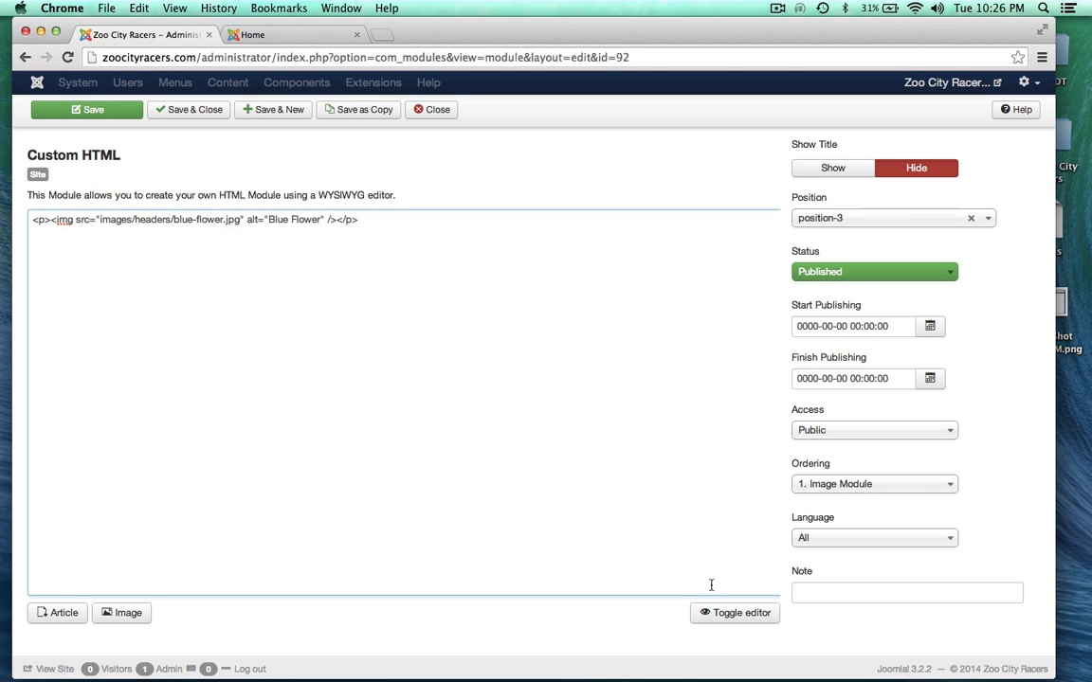
{"action": "left_click", "coordinate": [732, 613]}
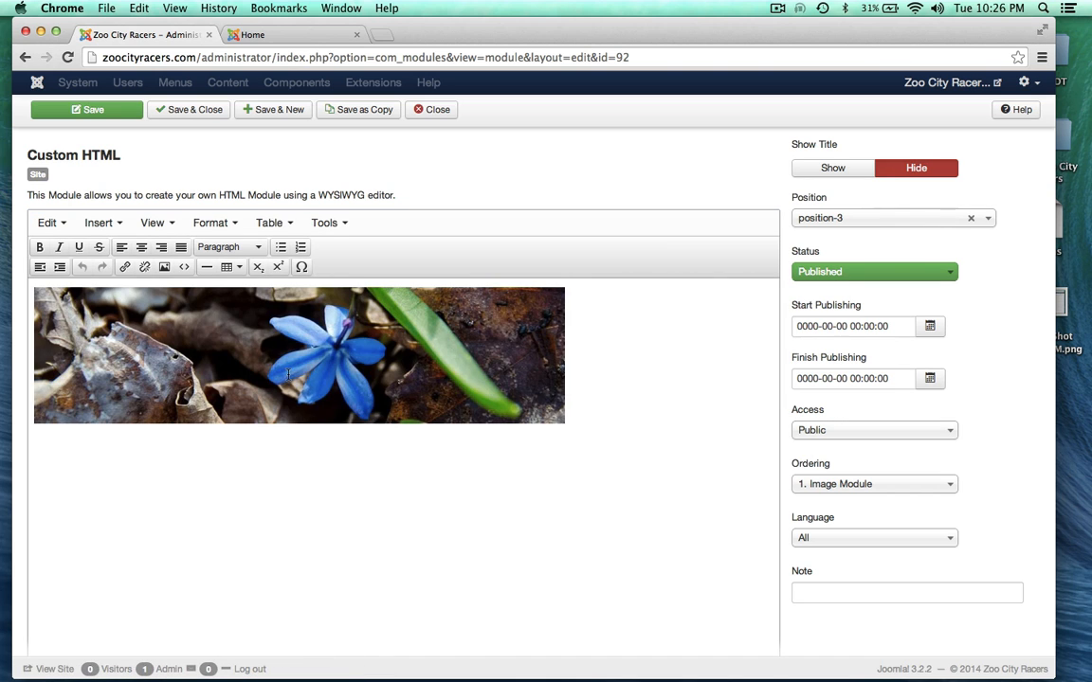
{"action": "left_click", "coordinate": [258, 336]}
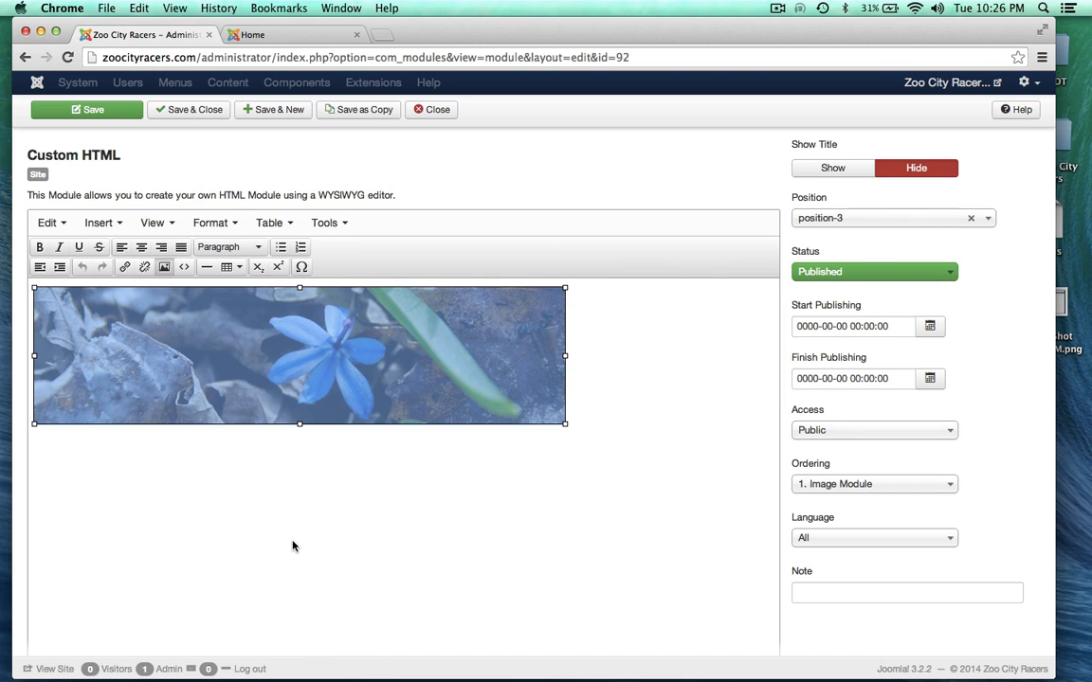
Step: Delete the blue flower image from the Image Module content
{"action": "scroll", "coordinate": [292, 546], "scroll_direction": "down", "scroll_amount": 1}
{"action": "key", "text": "BackSpace"}
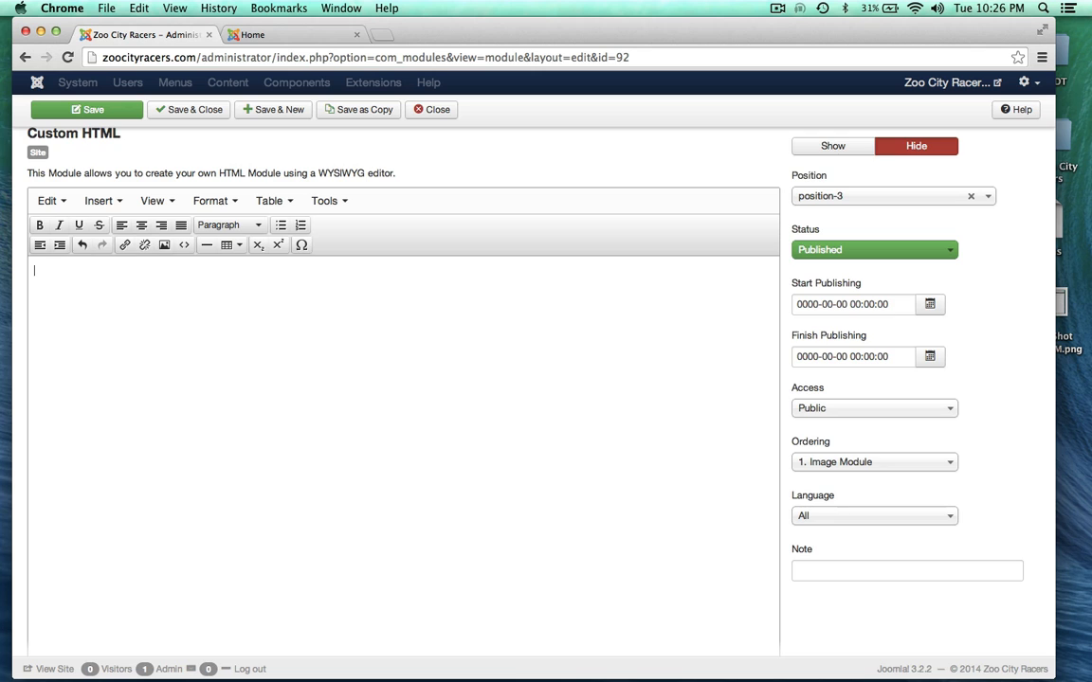
{"action": "scroll", "coordinate": [486, 379], "scroll_direction": "down", "scroll_amount": 5}
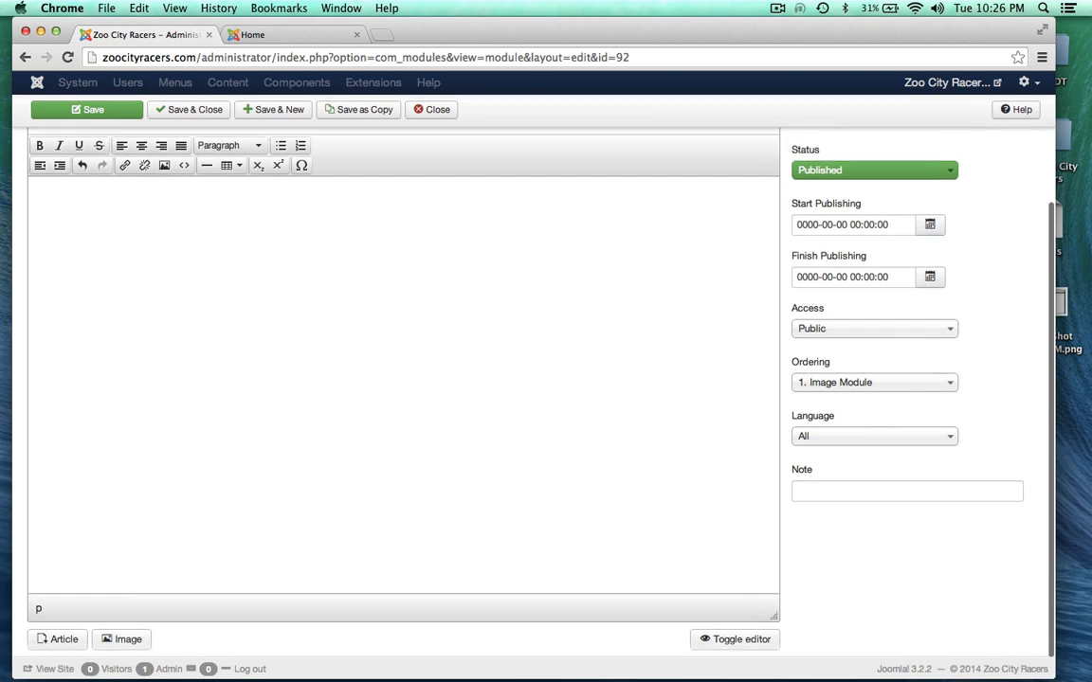
{"action": "scroll", "coordinate": [398, 379], "scroll_direction": "down", "scroll_amount": 2}
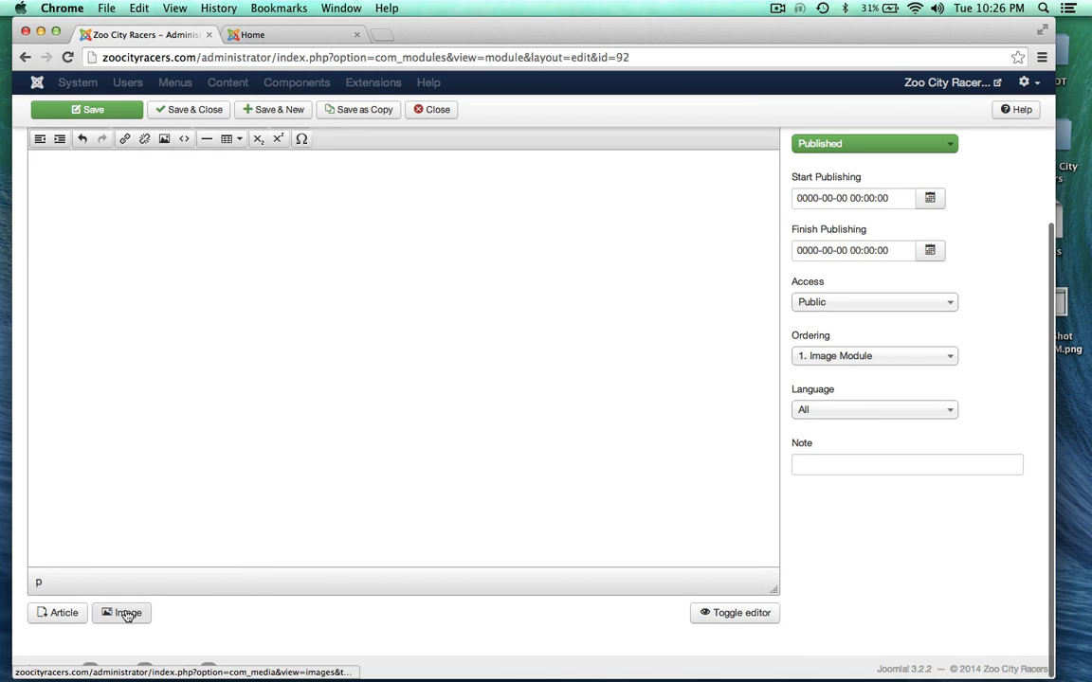
Step: Insert images/headers/triumph_header.jpg from the headers folder into the module
{"action": "left_click", "coordinate": [127, 613]}
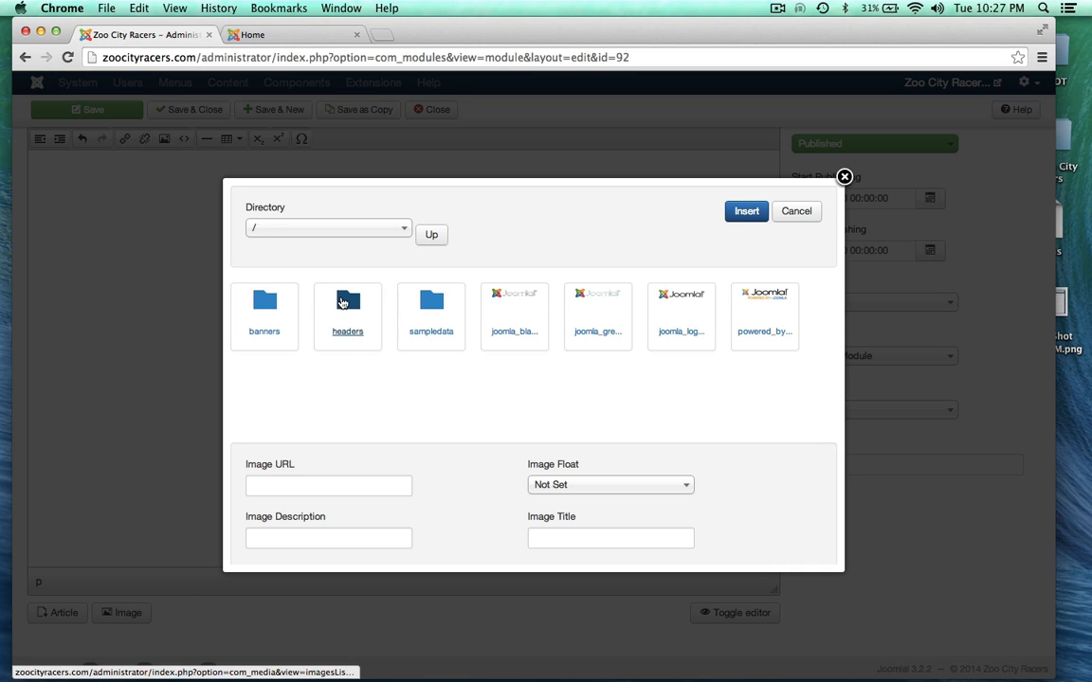
{"action": "left_click", "coordinate": [344, 303]}
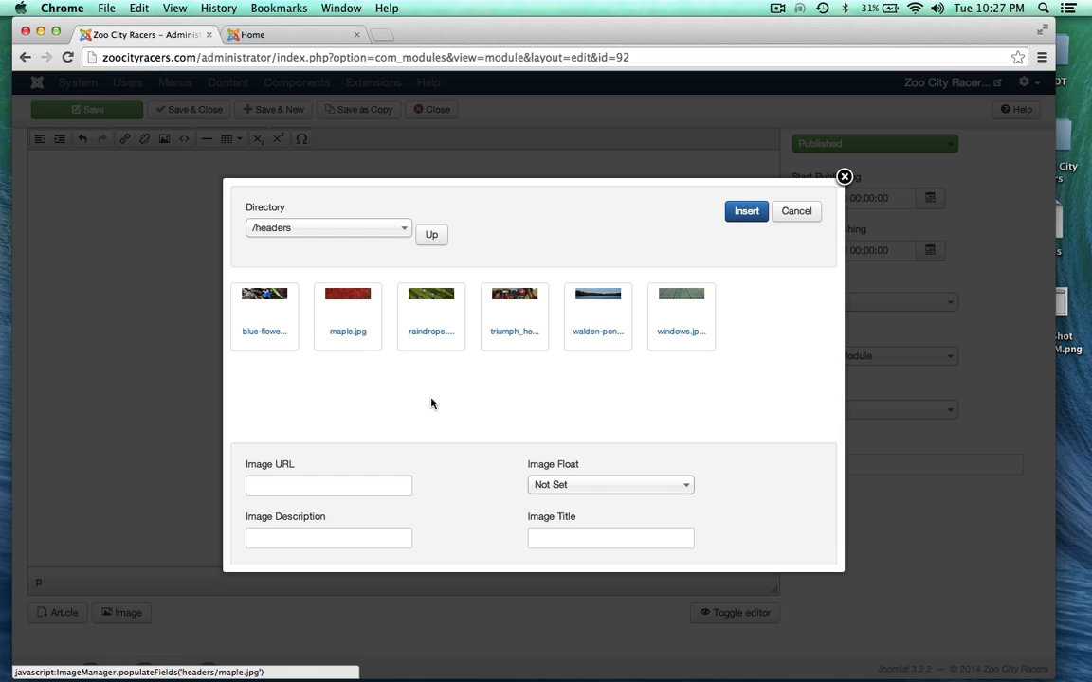
{"action": "left_click", "coordinate": [513, 294]}
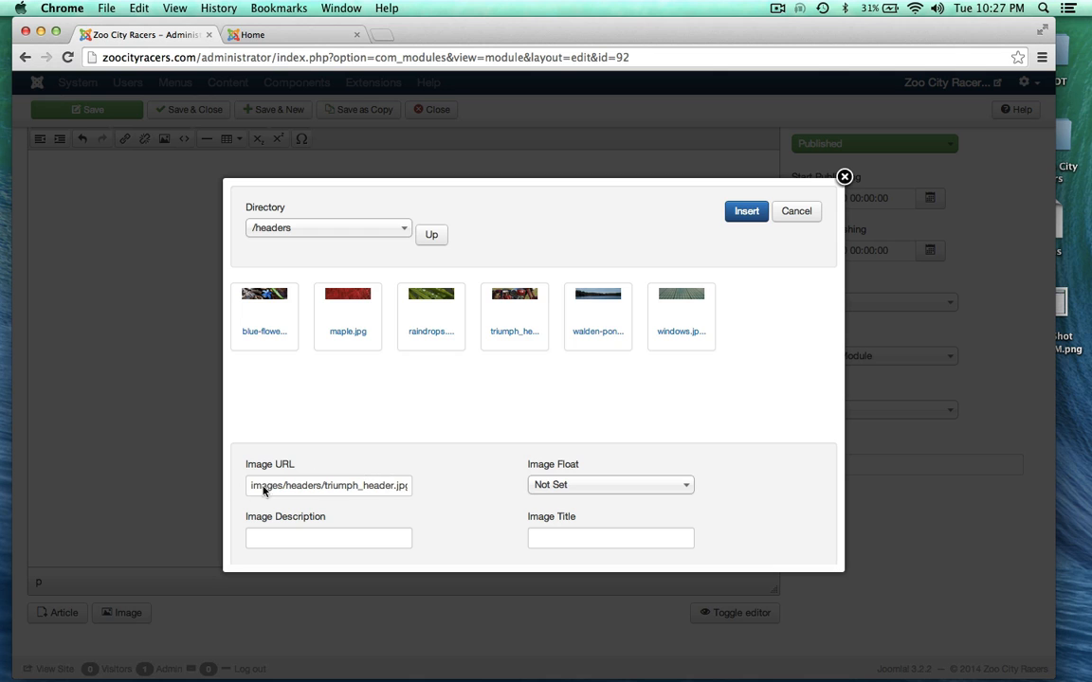
{"action": "left_click", "coordinate": [743, 212]}
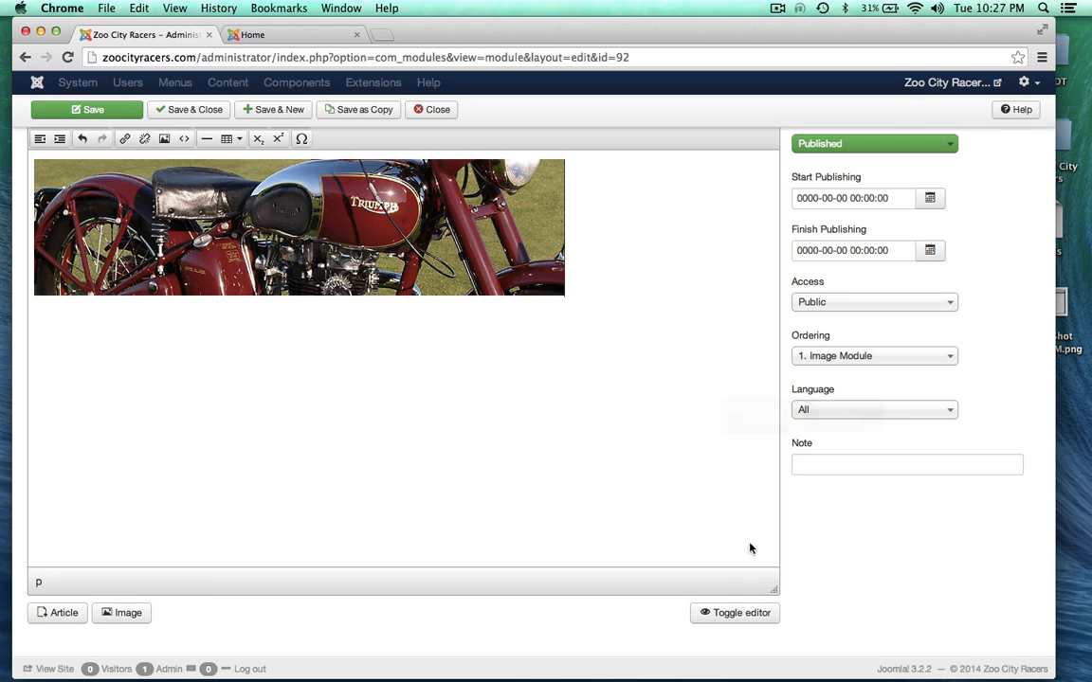
Step: Give the Triumph header image the alt text 'Vintage Triumph' in the HTML source
{"action": "left_click", "coordinate": [732, 614]}
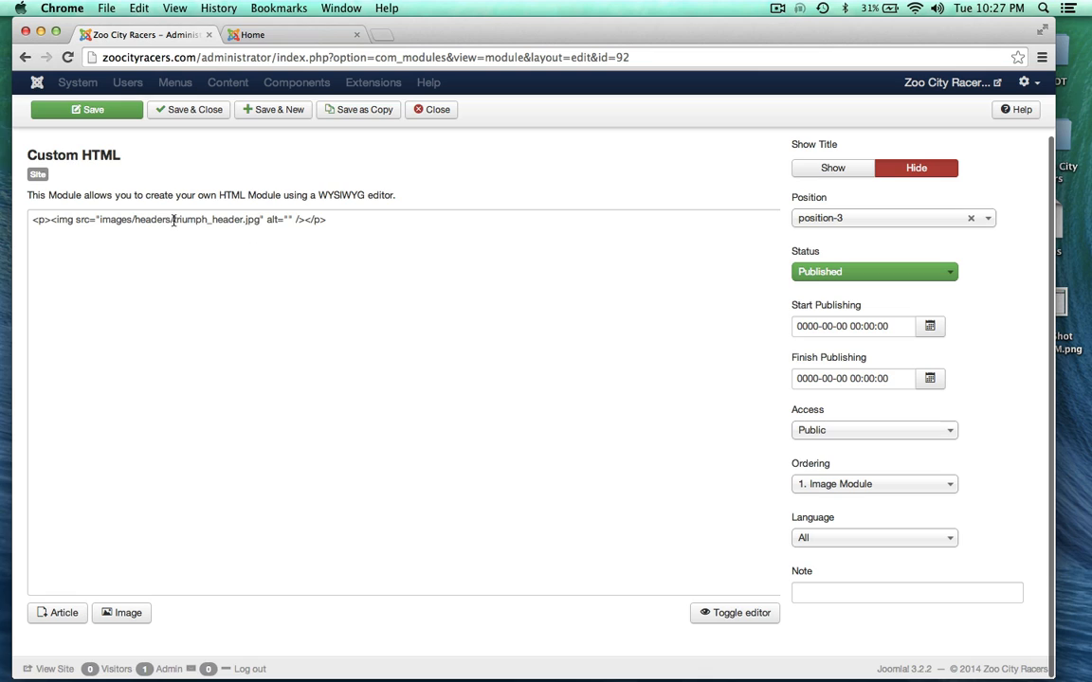
{"action": "left_click_drag", "start_coordinate": [174, 219], "coordinate": [257, 220]}
{"action": "left_click", "coordinate": [273, 290]}
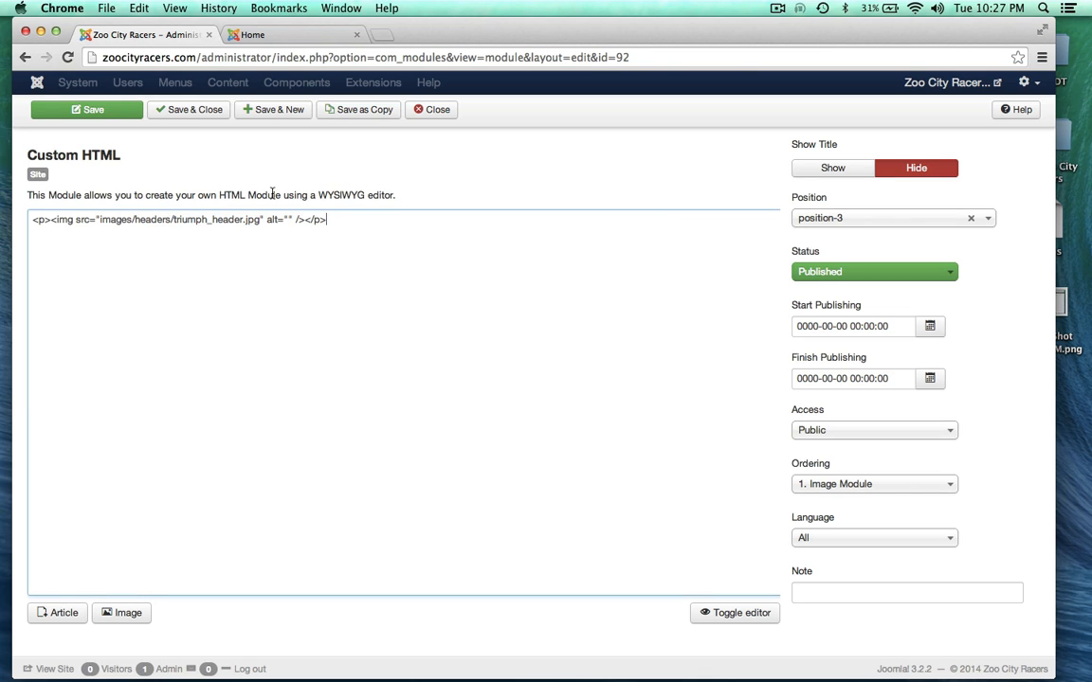
{"action": "left_click", "coordinate": [287, 219]}
{"action": "type", "text": "Vintage Triumph"}
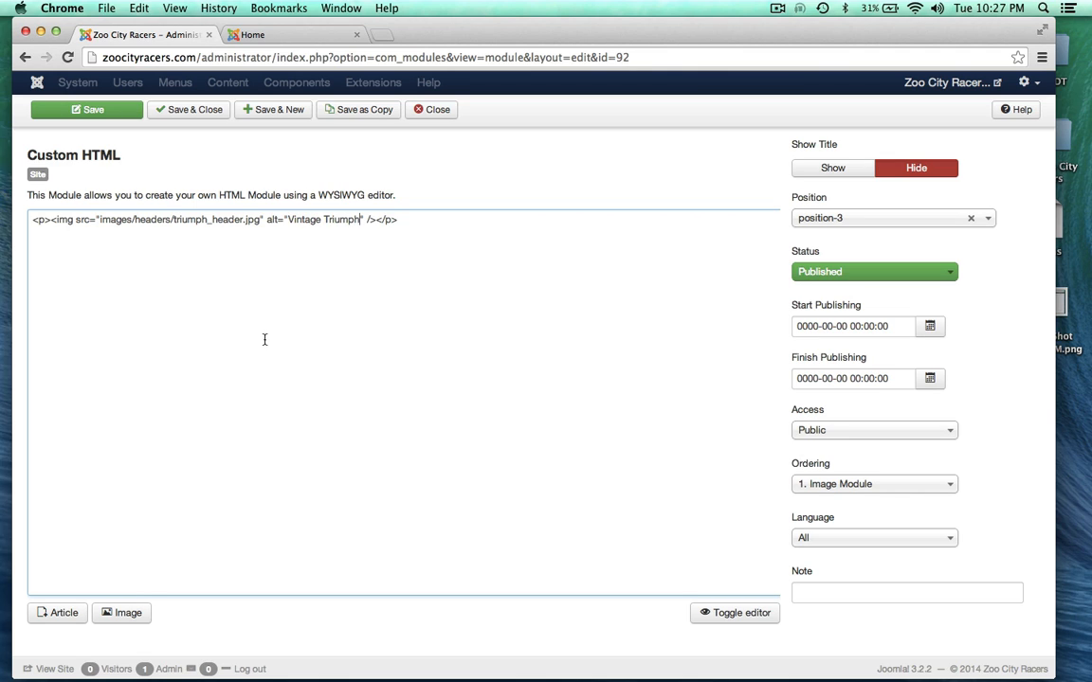
{"action": "left_click", "coordinate": [727, 614]}
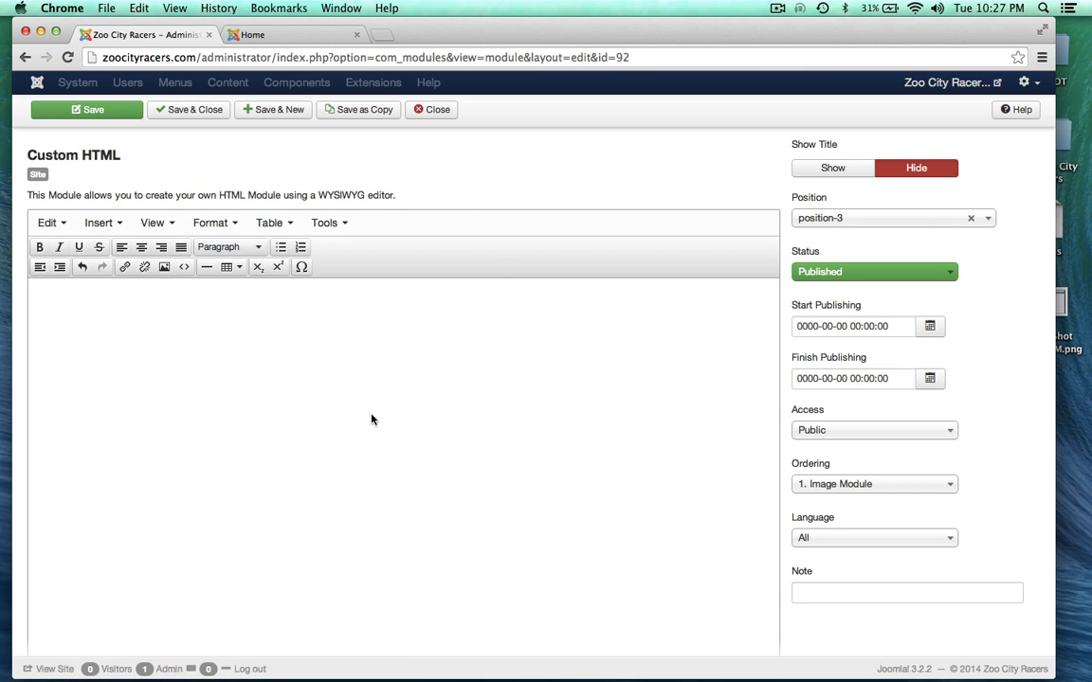
Step: Save the Image Module with the new motorcycle header
{"action": "scroll", "coordinate": [493, 265], "scroll_direction": "down", "scroll_amount": 1}
{"action": "scroll", "coordinate": [493, 264], "scroll_direction": "up", "scroll_amount": 3}
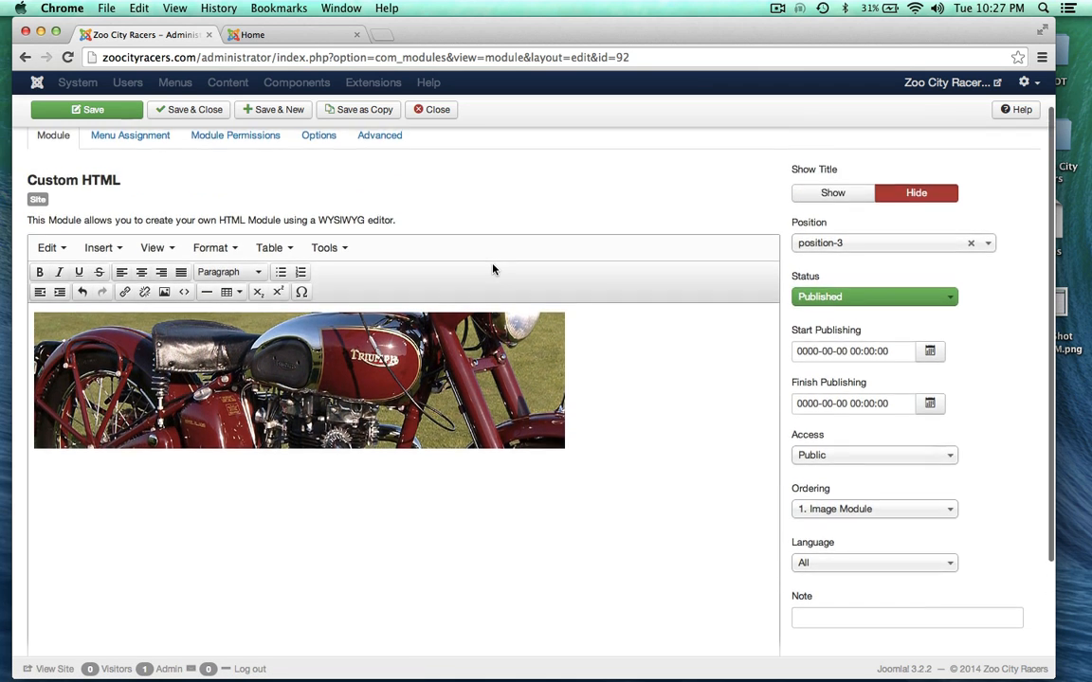
{"action": "left_click", "coordinate": [109, 146]}
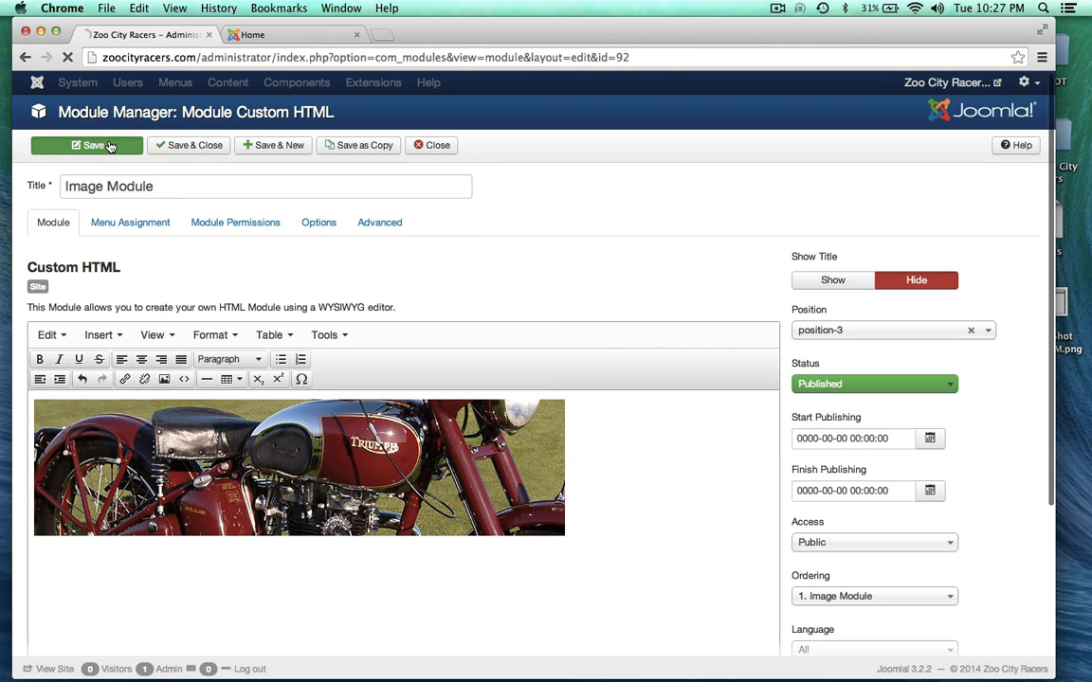
{"action": "left_click", "coordinate": [260, 34]}
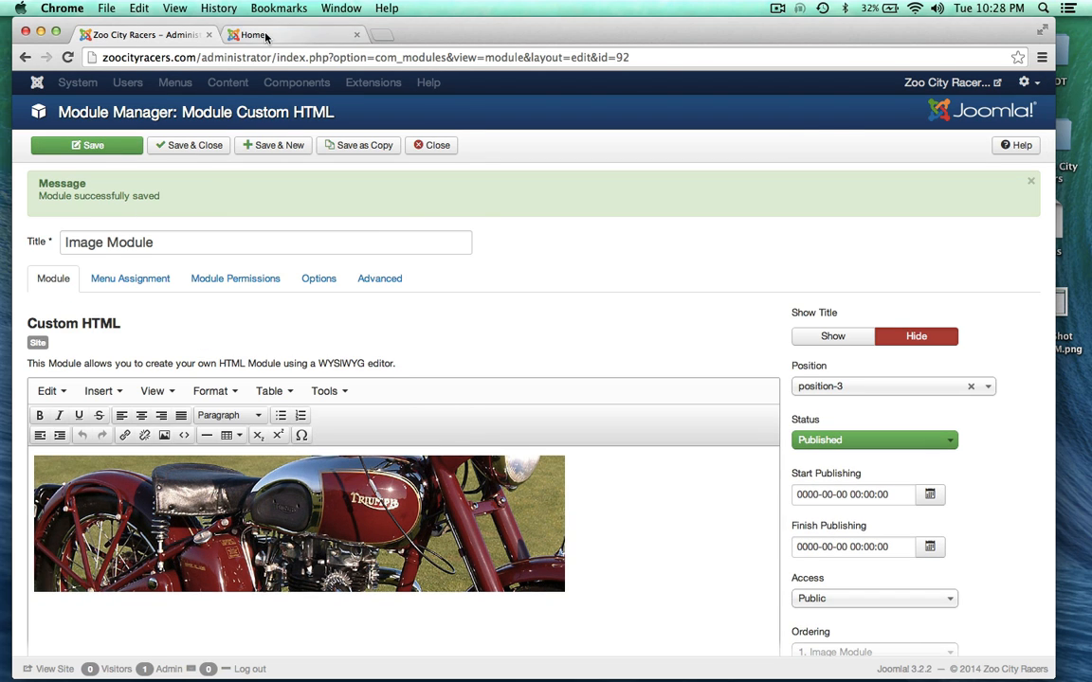
Step: Reload the home page to confirm the red Triumph banner above the Welcome article
{"action": "left_click", "coordinate": [67, 58]}
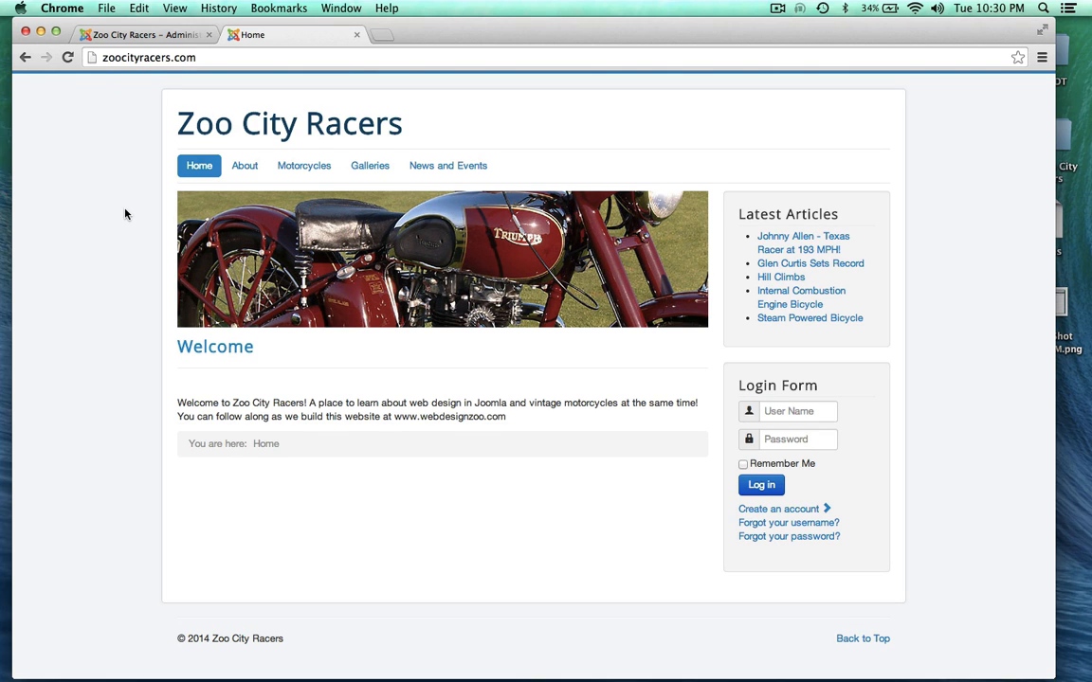
{"action": "scroll", "coordinate": [124, 214], "scroll_direction": "up", "scroll_amount": 1}
{"action": "scroll", "coordinate": [124, 214], "scroll_direction": "down", "scroll_amount": 1}
{"action": "scroll", "coordinate": [124, 214], "scroll_direction": "up", "scroll_amount": 1}
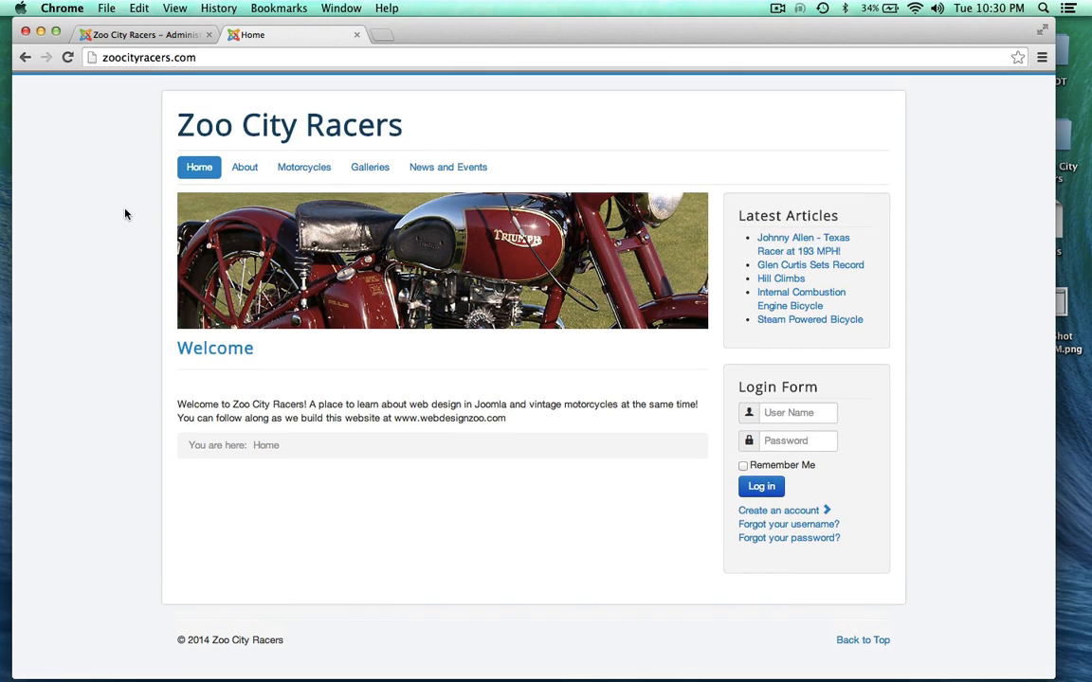
{"action": "left_click_drag", "start_coordinate": [99, 57], "coordinate": [195, 60]}
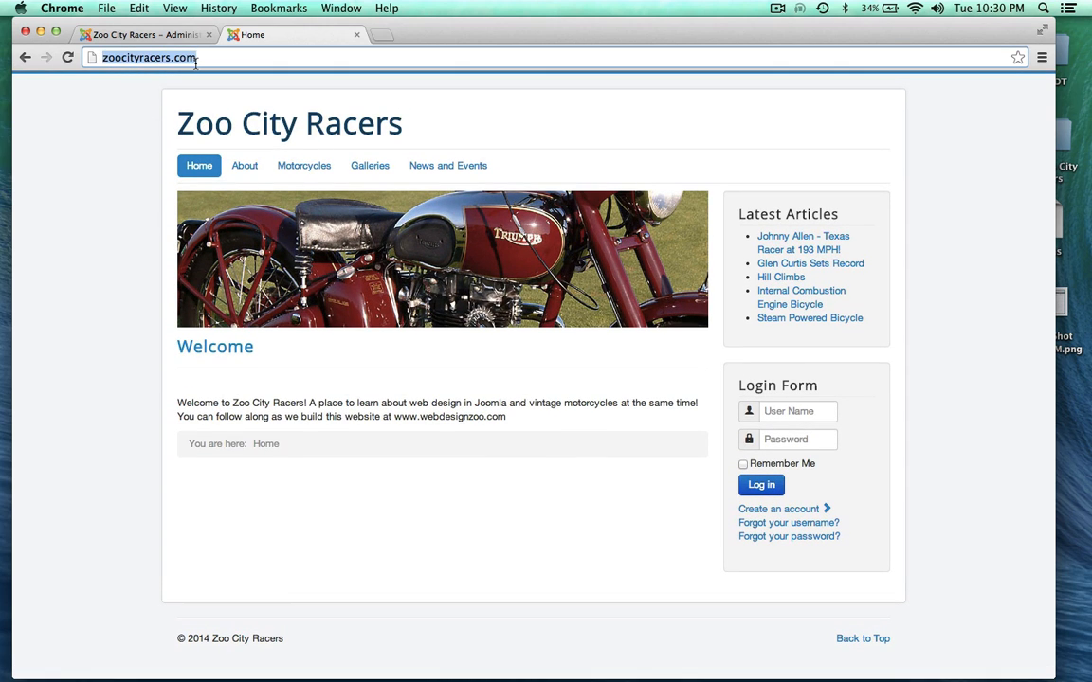
{"action": "left_click", "coordinate": [192, 54]}
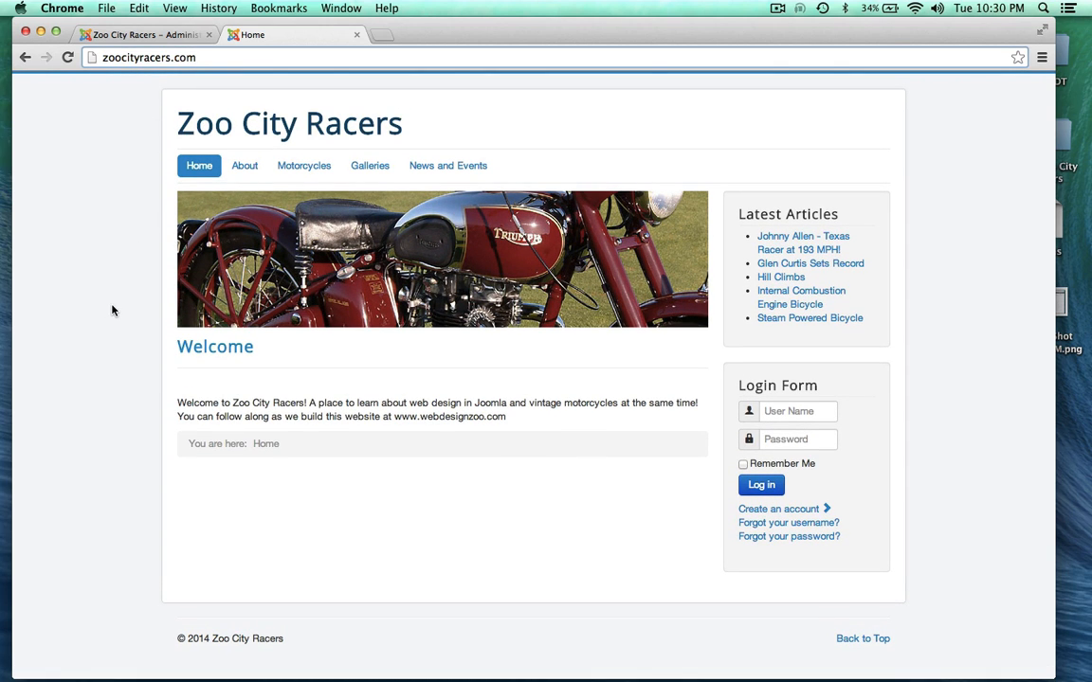
{"action": "left_click_drag", "start_coordinate": [539, 32], "coordinate": [553, 32]}
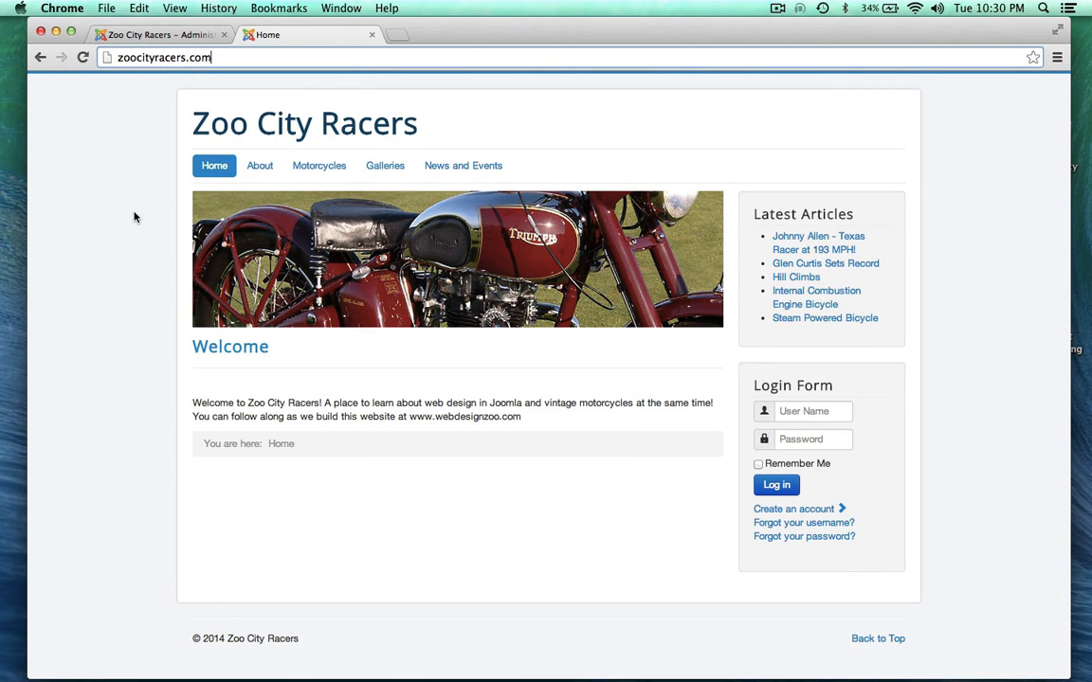